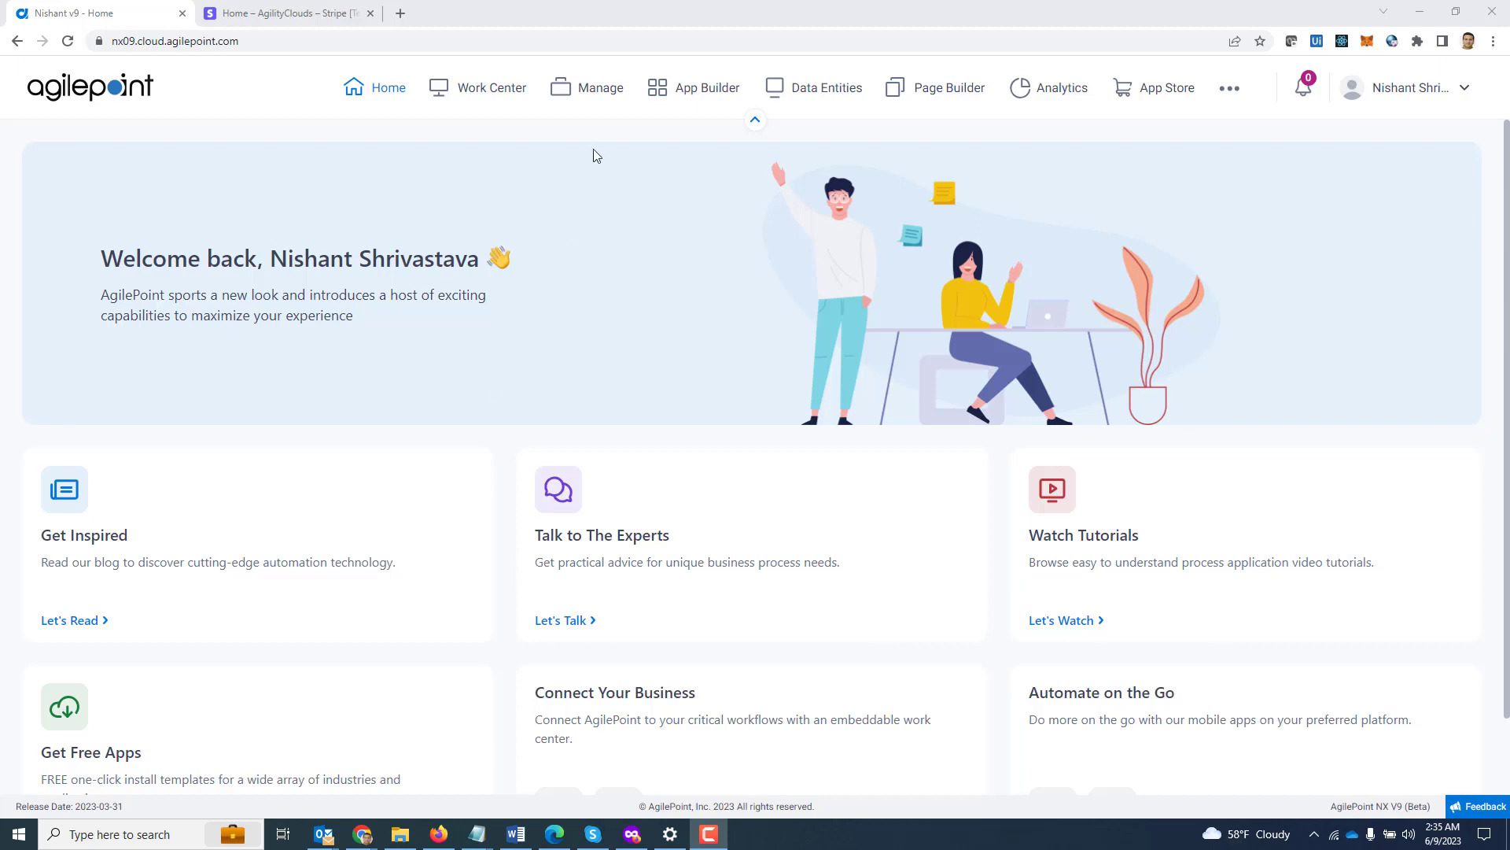
# Open the Global Access Tokens page in the App Builder management settings.
pyautogui.click(601, 94)
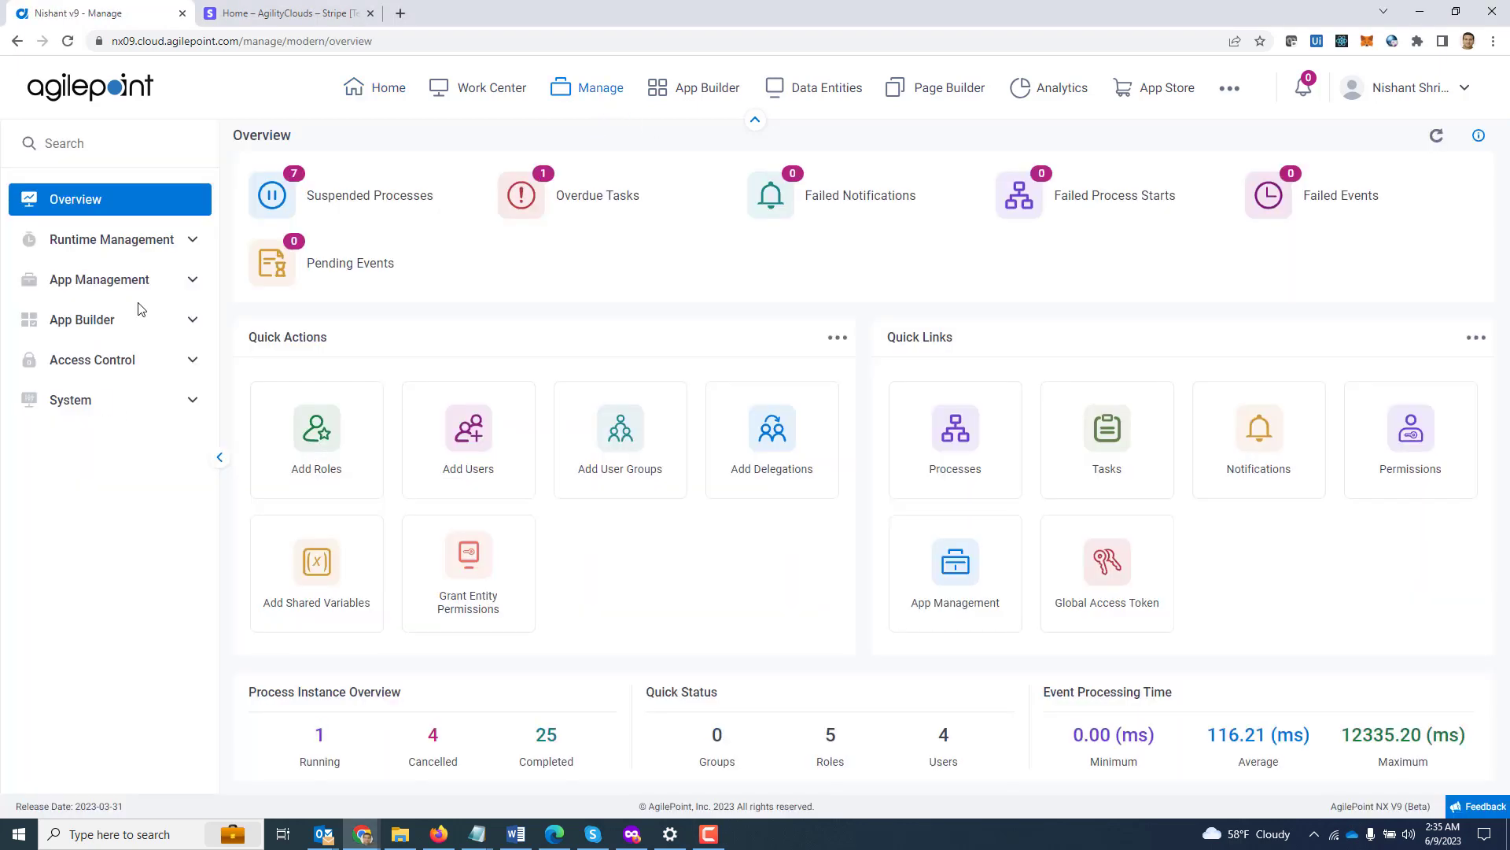
pyautogui.click(122, 323)
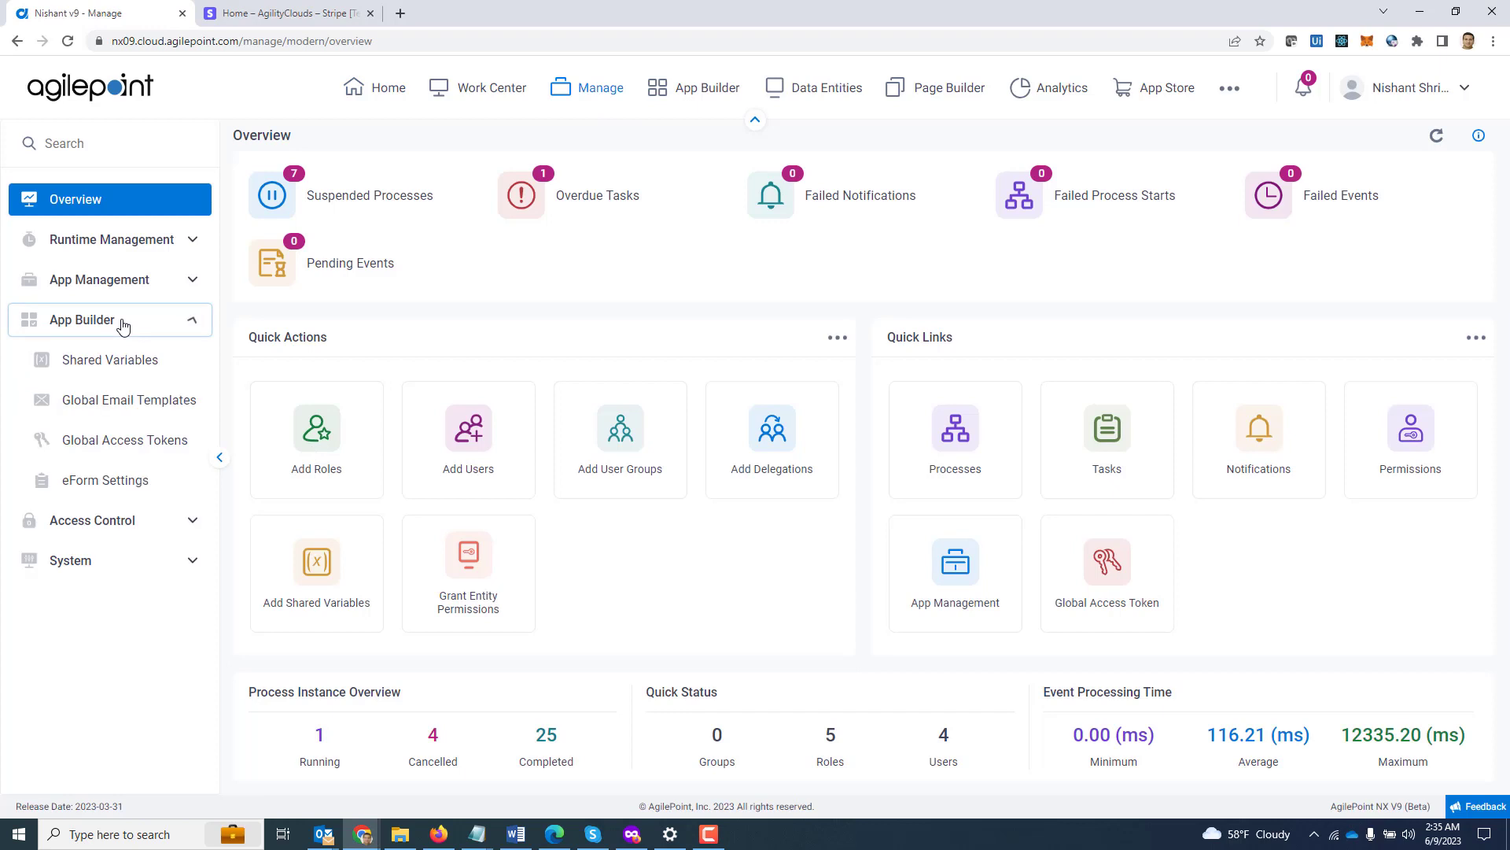
pyautogui.click(147, 444)
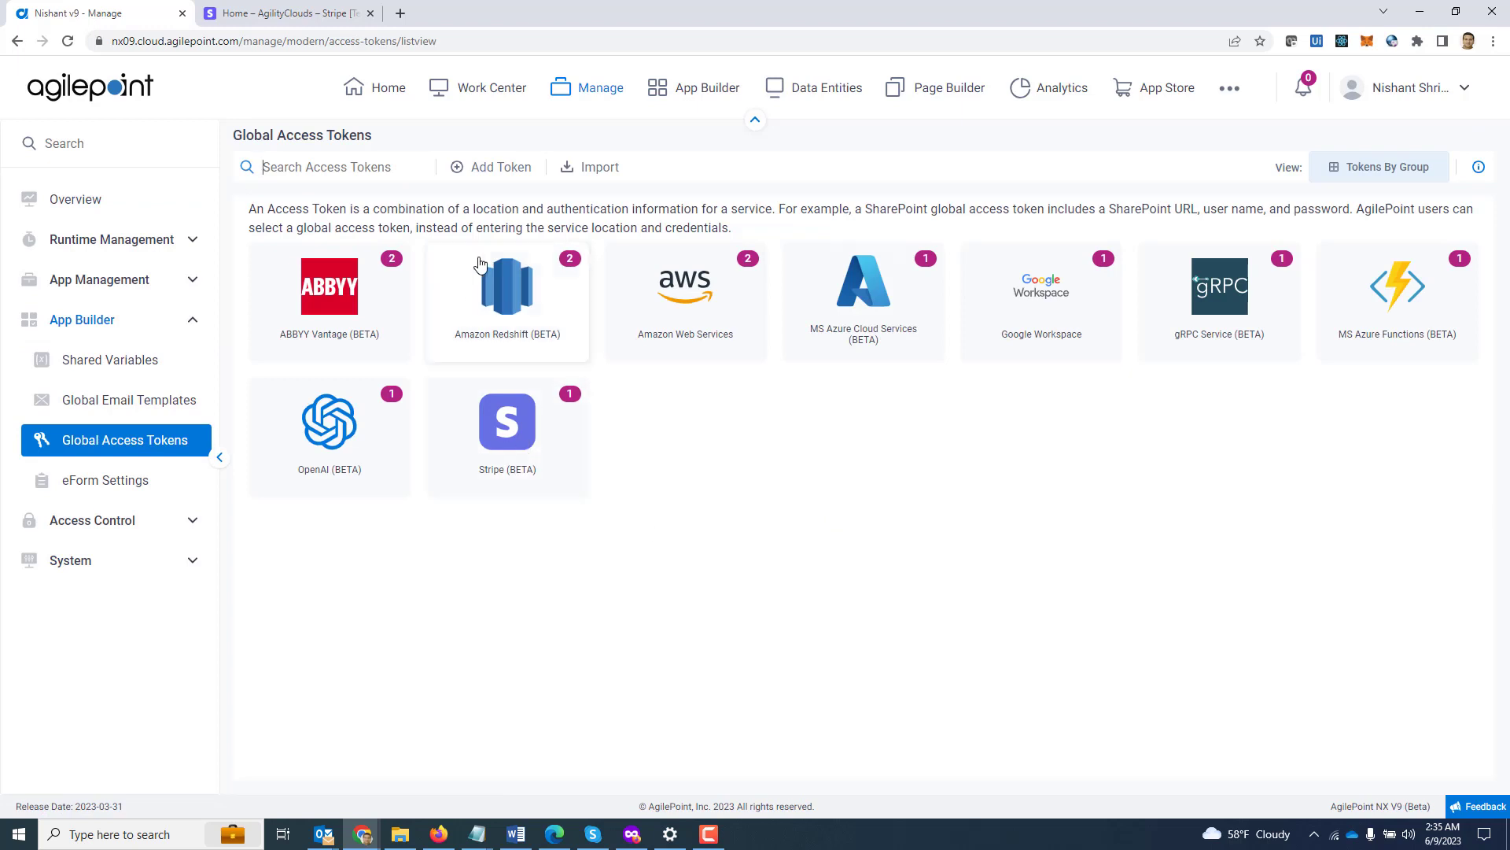
# Start adding a global access token of type Stripe (BETA).
pyautogui.click(496, 169)
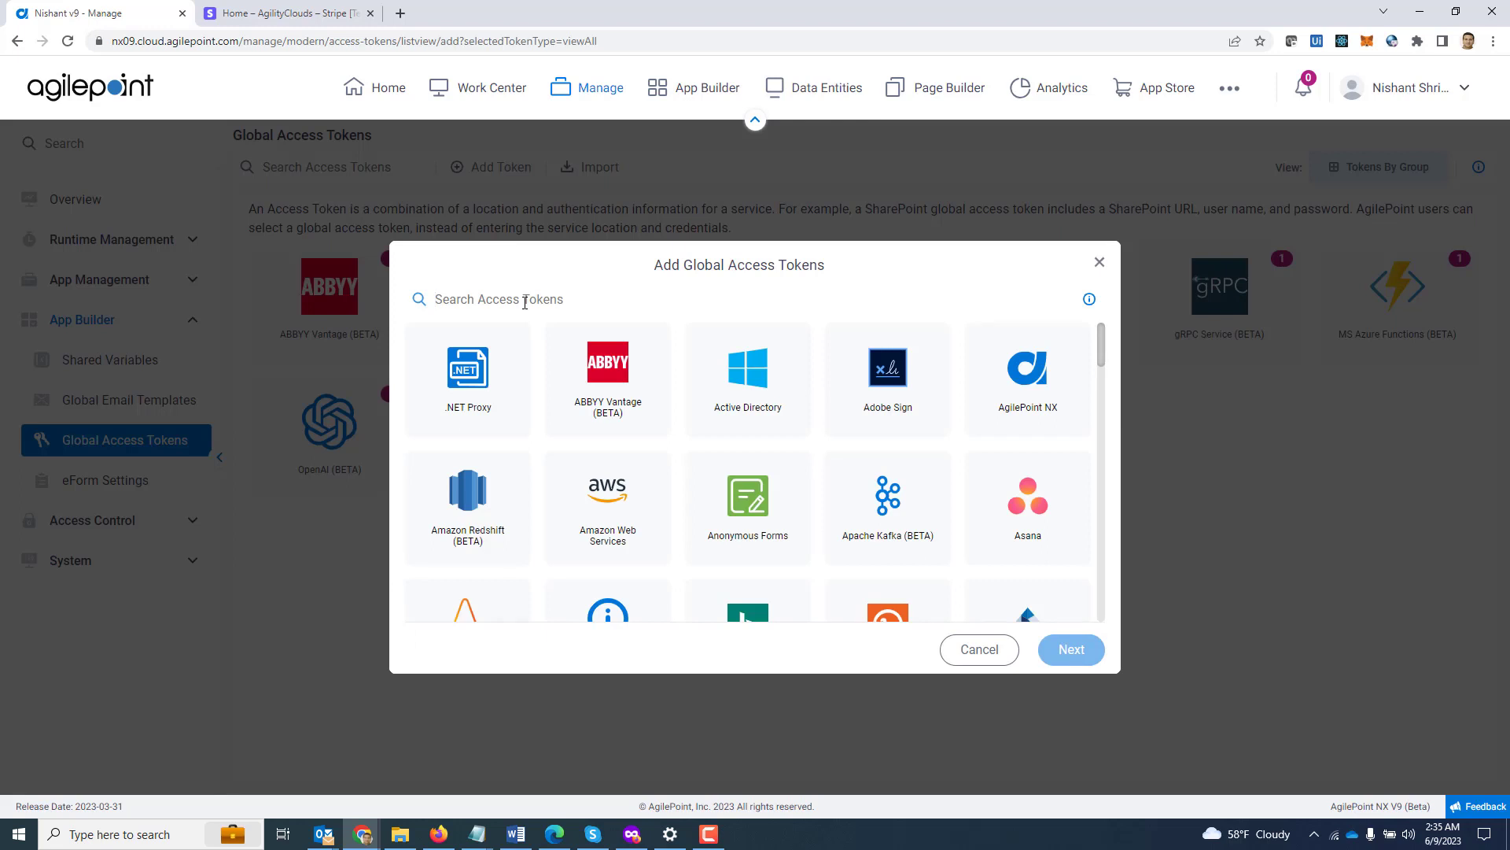
pyautogui.write('Strip')
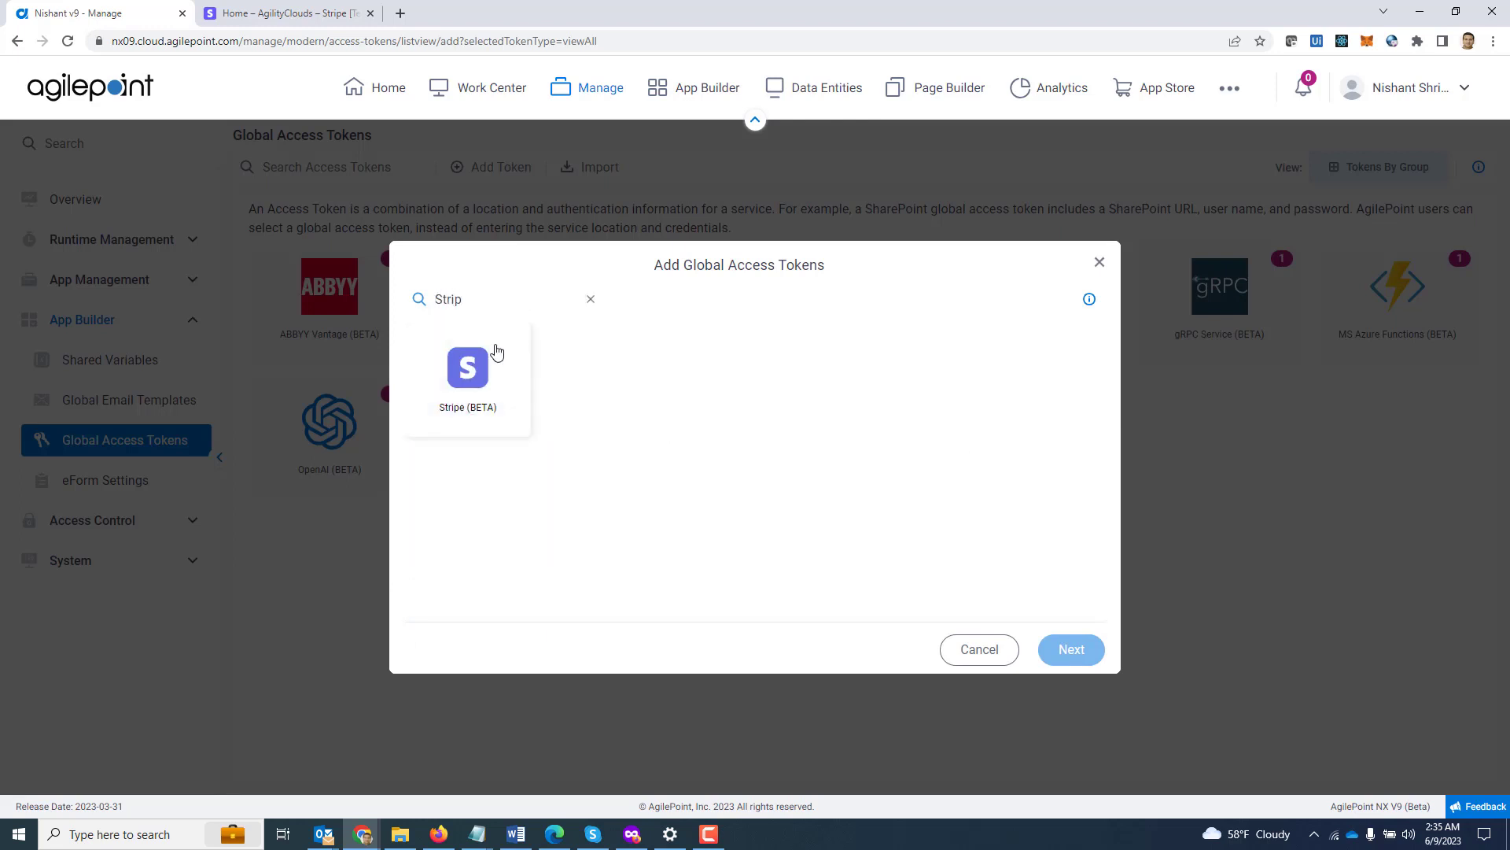
pyautogui.click(497, 352)
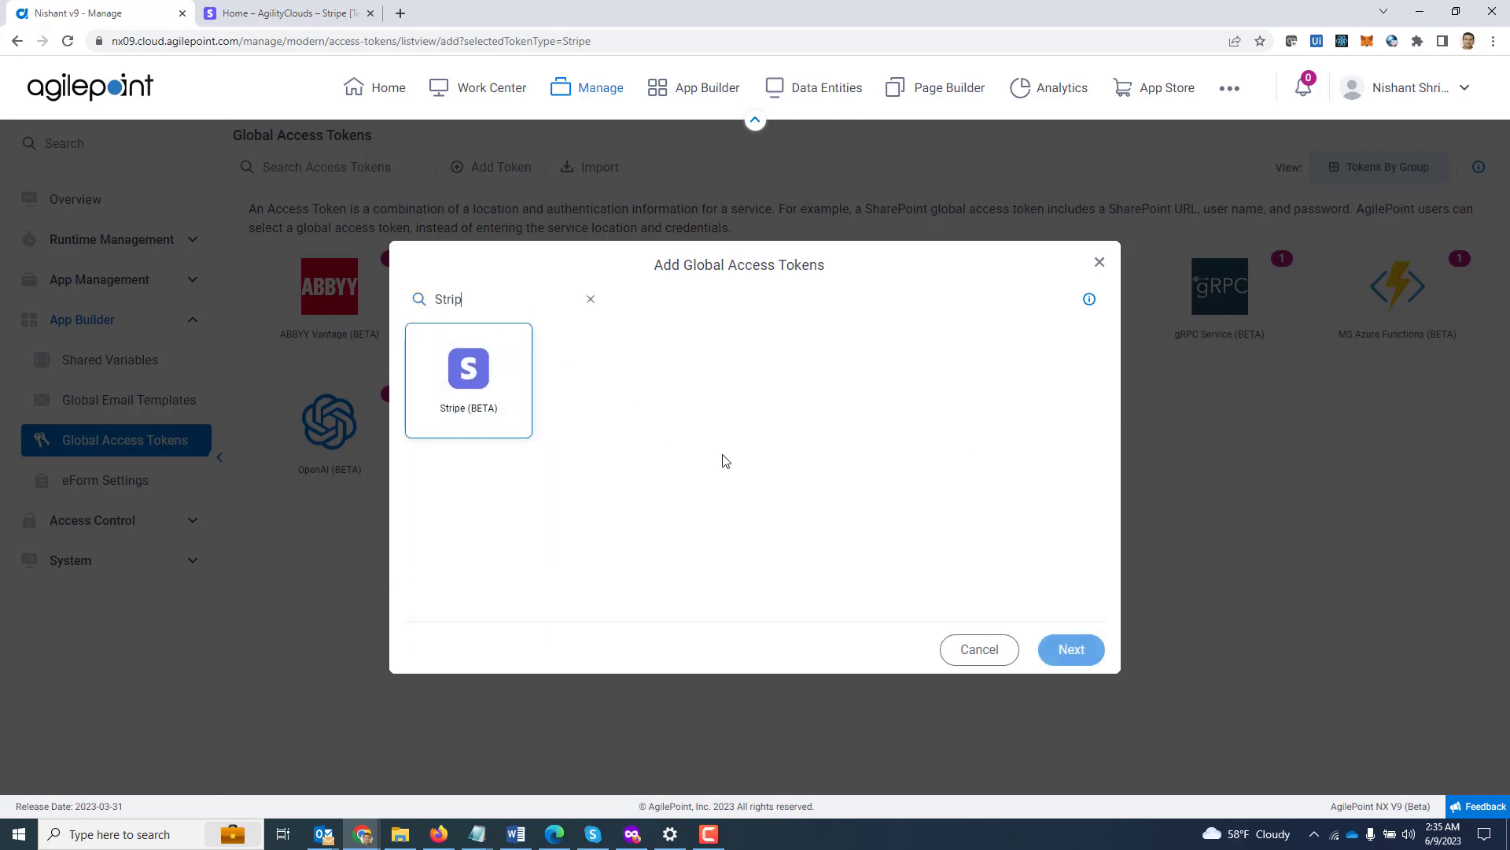
pyautogui.click(1072, 649)
# Name the new Stripe access token "Stripe Demo" and leave its description empty.
pyautogui.click(543, 334)
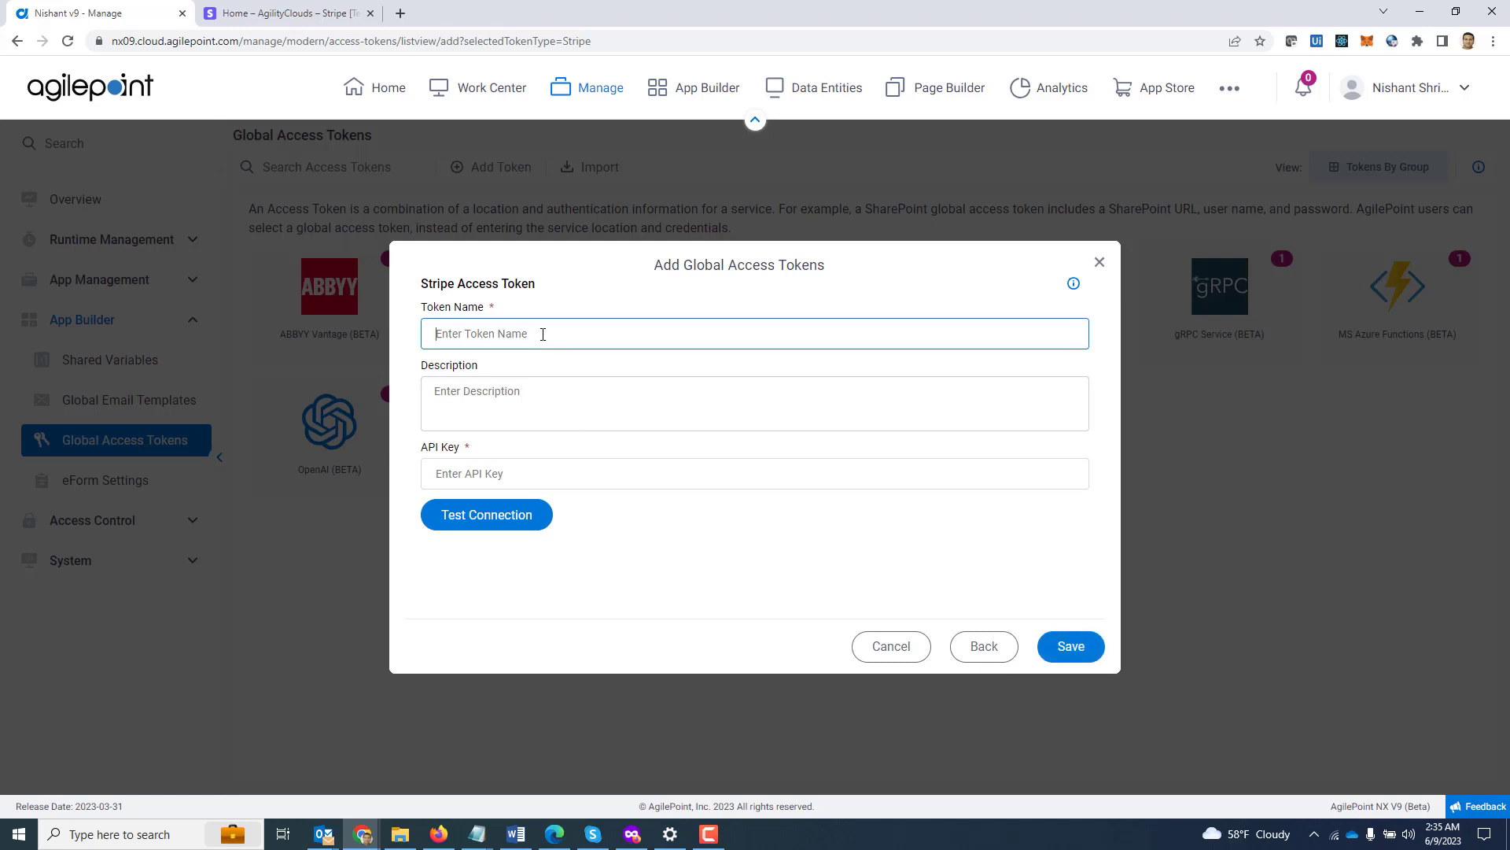
pyautogui.write('Stripe D')
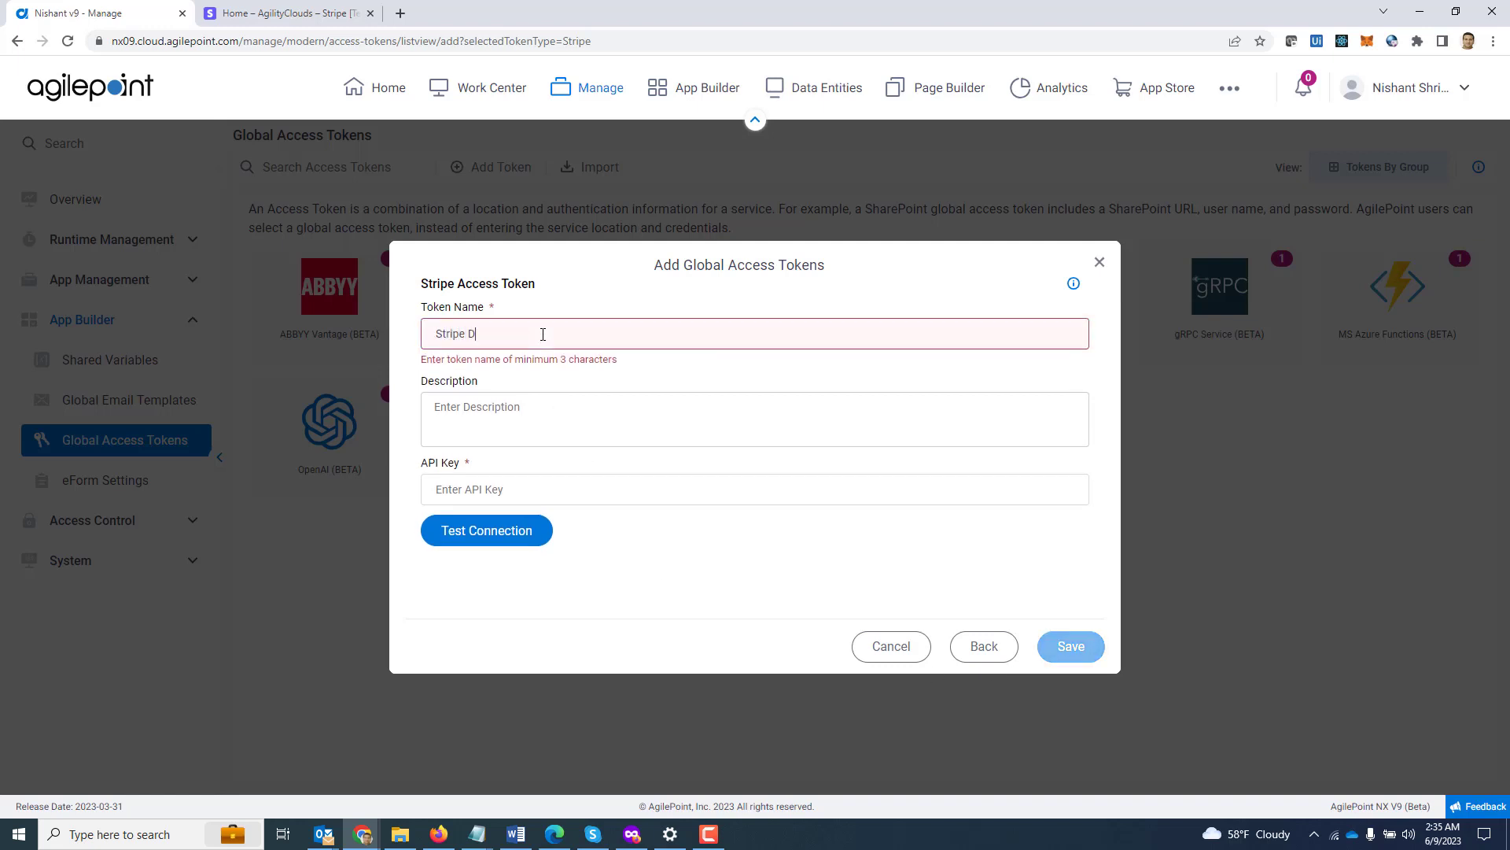
pyautogui.write('emo')
pyautogui.click(526, 424)
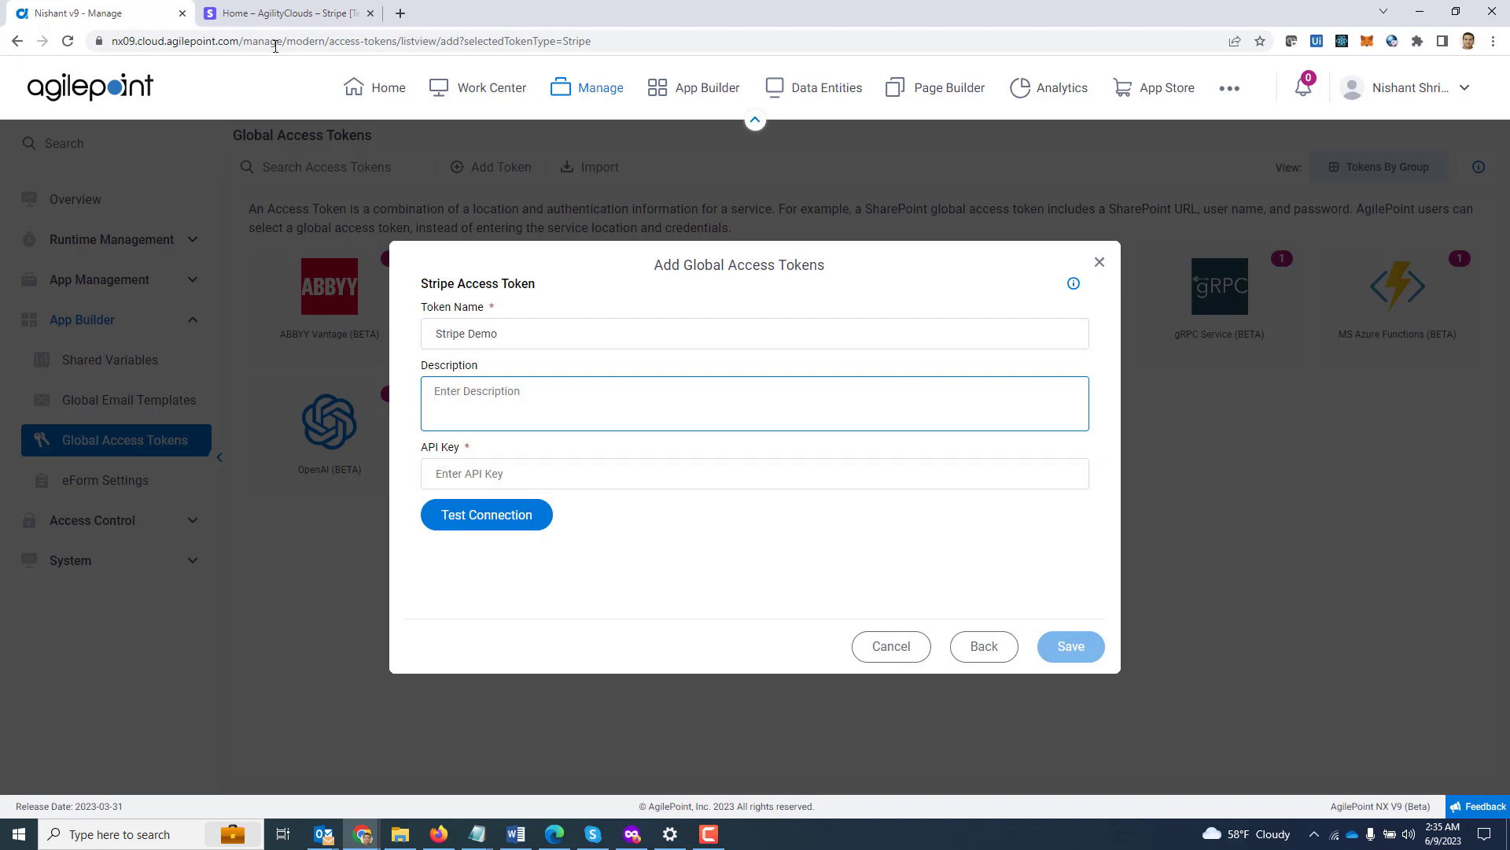
# Switch to the Stripe dashboard and open the developer API keys page.
pyautogui.click(266, 19)
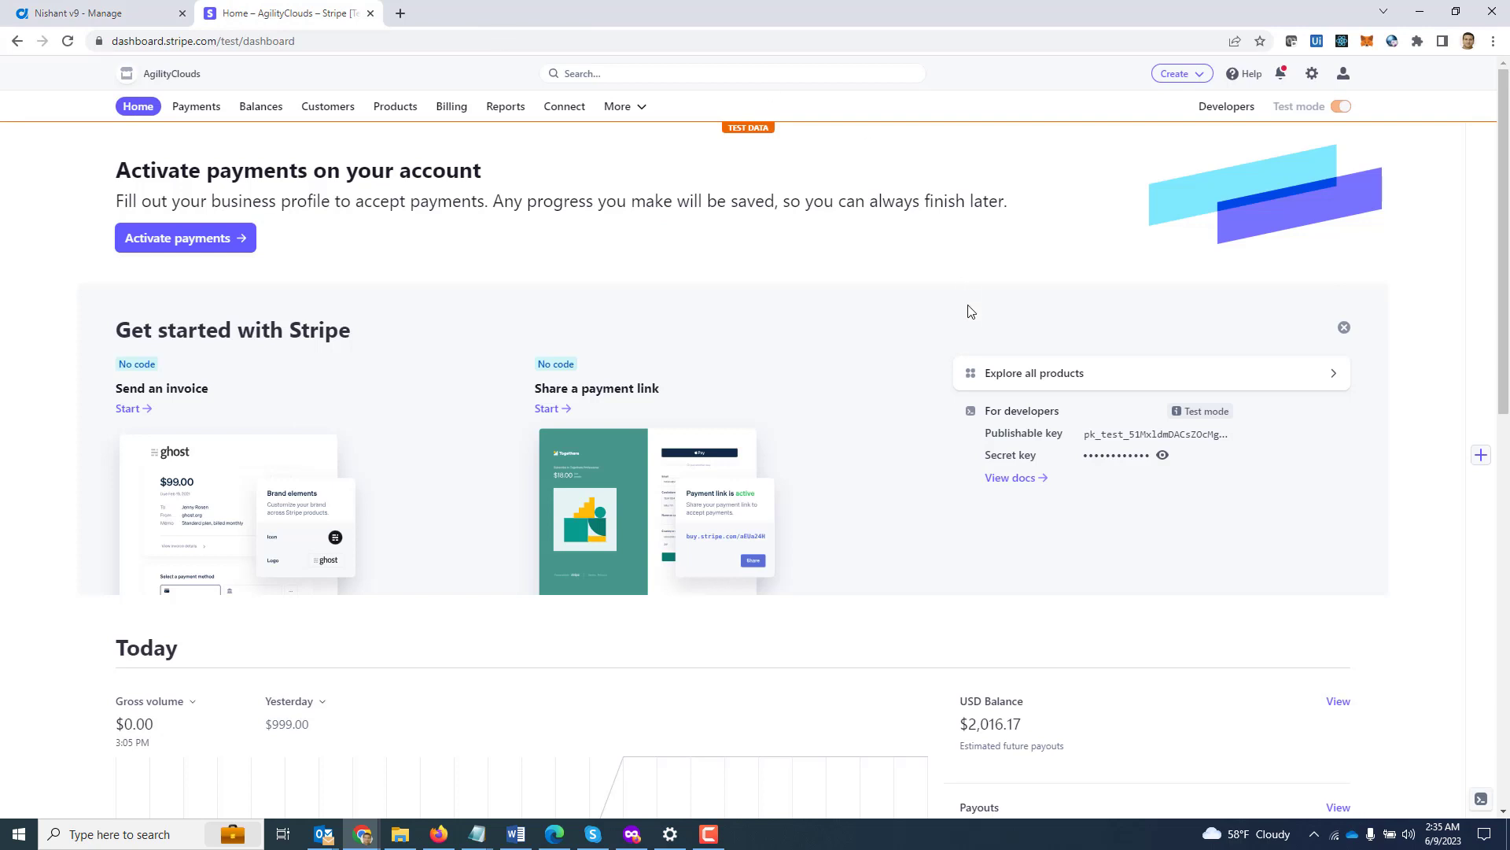
pyautogui.click(1229, 108)
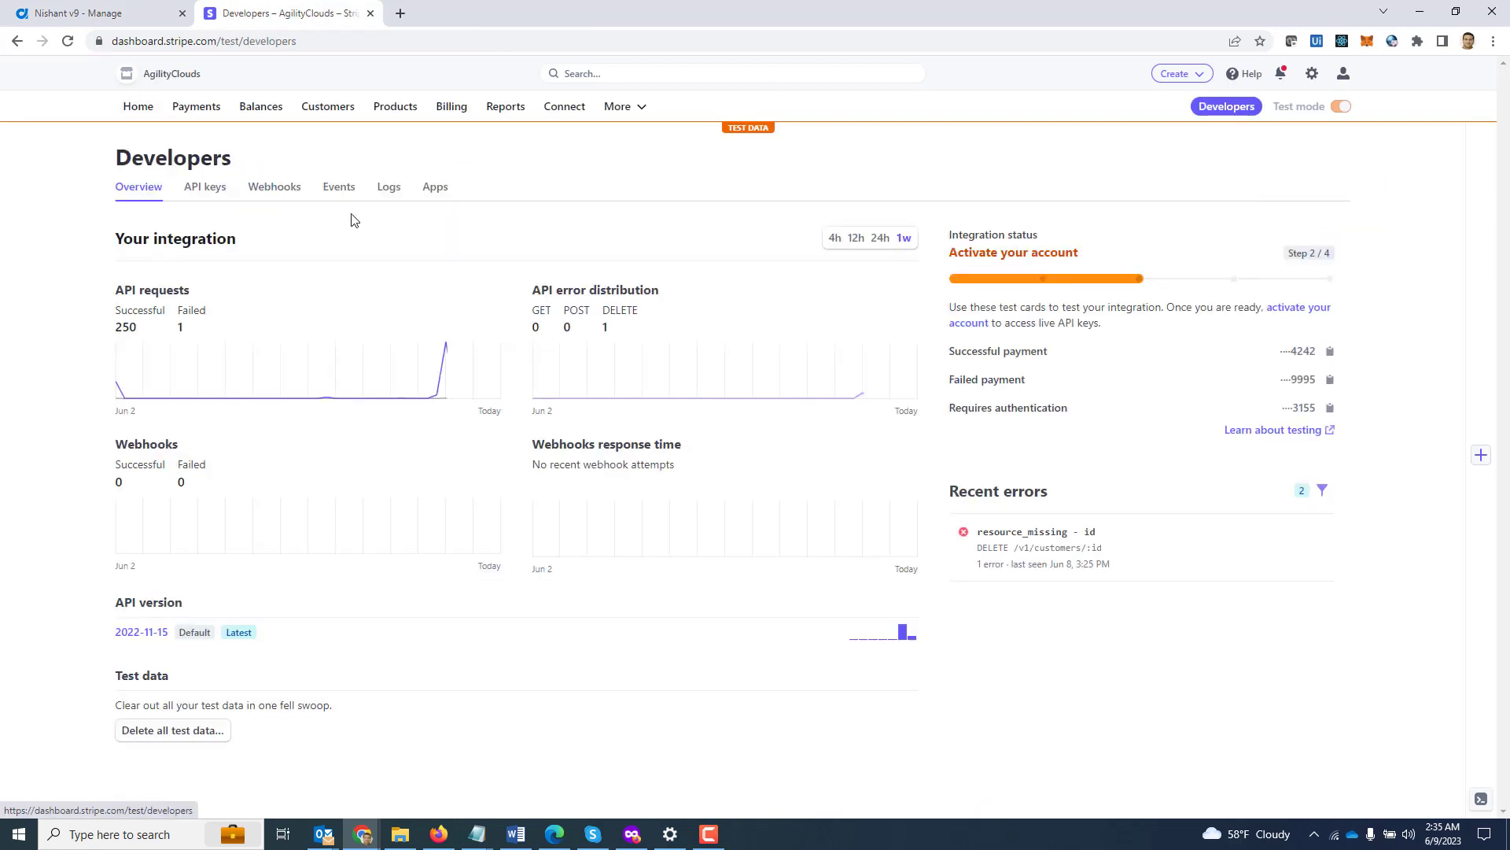
pyautogui.click(211, 192)
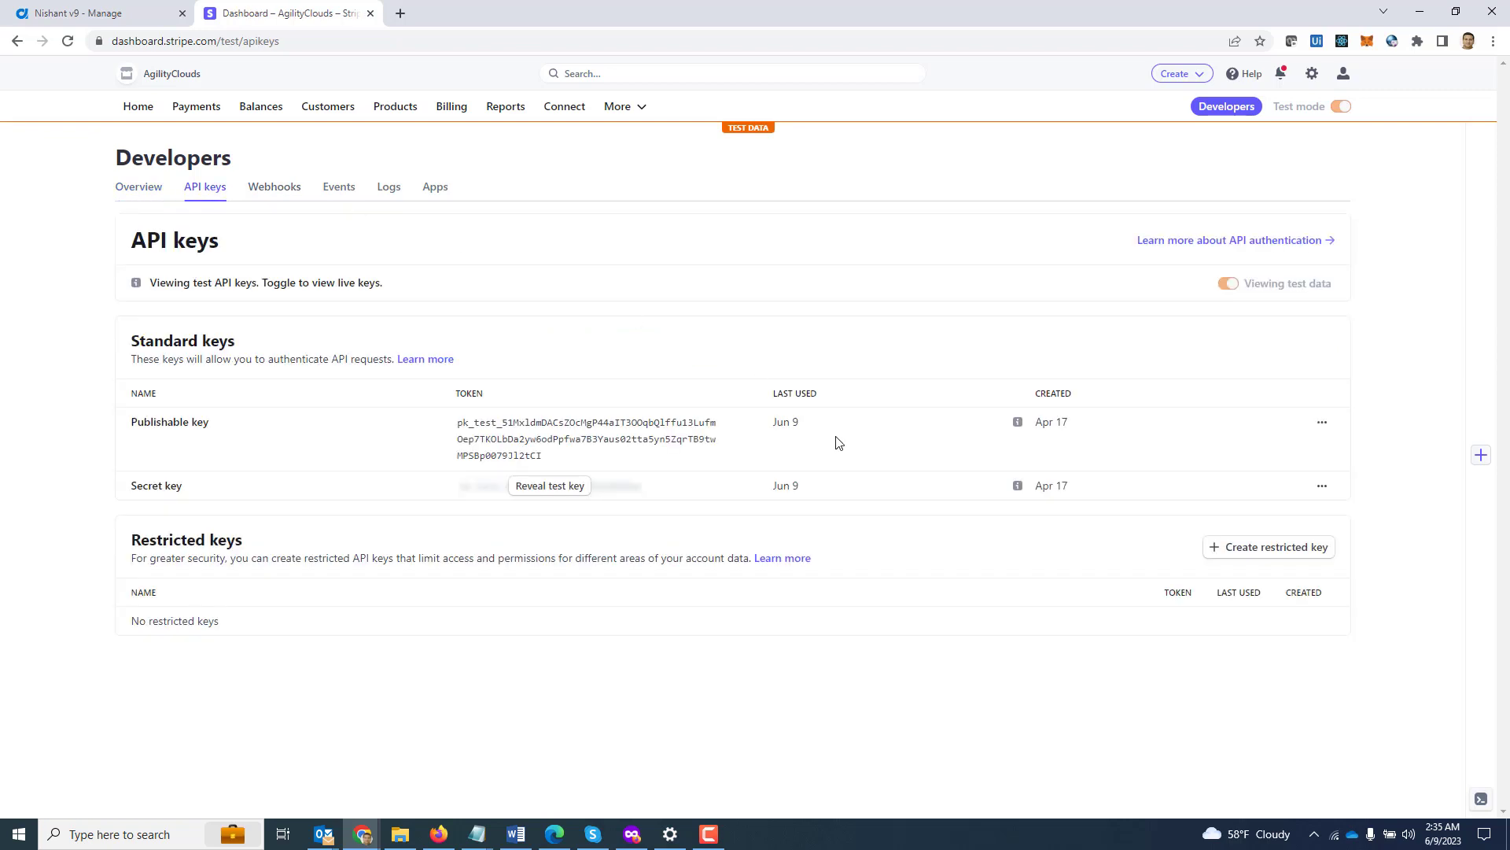
# Examine the resource permissions offered when creating a restricted API key.
pyautogui.click(1257, 555)
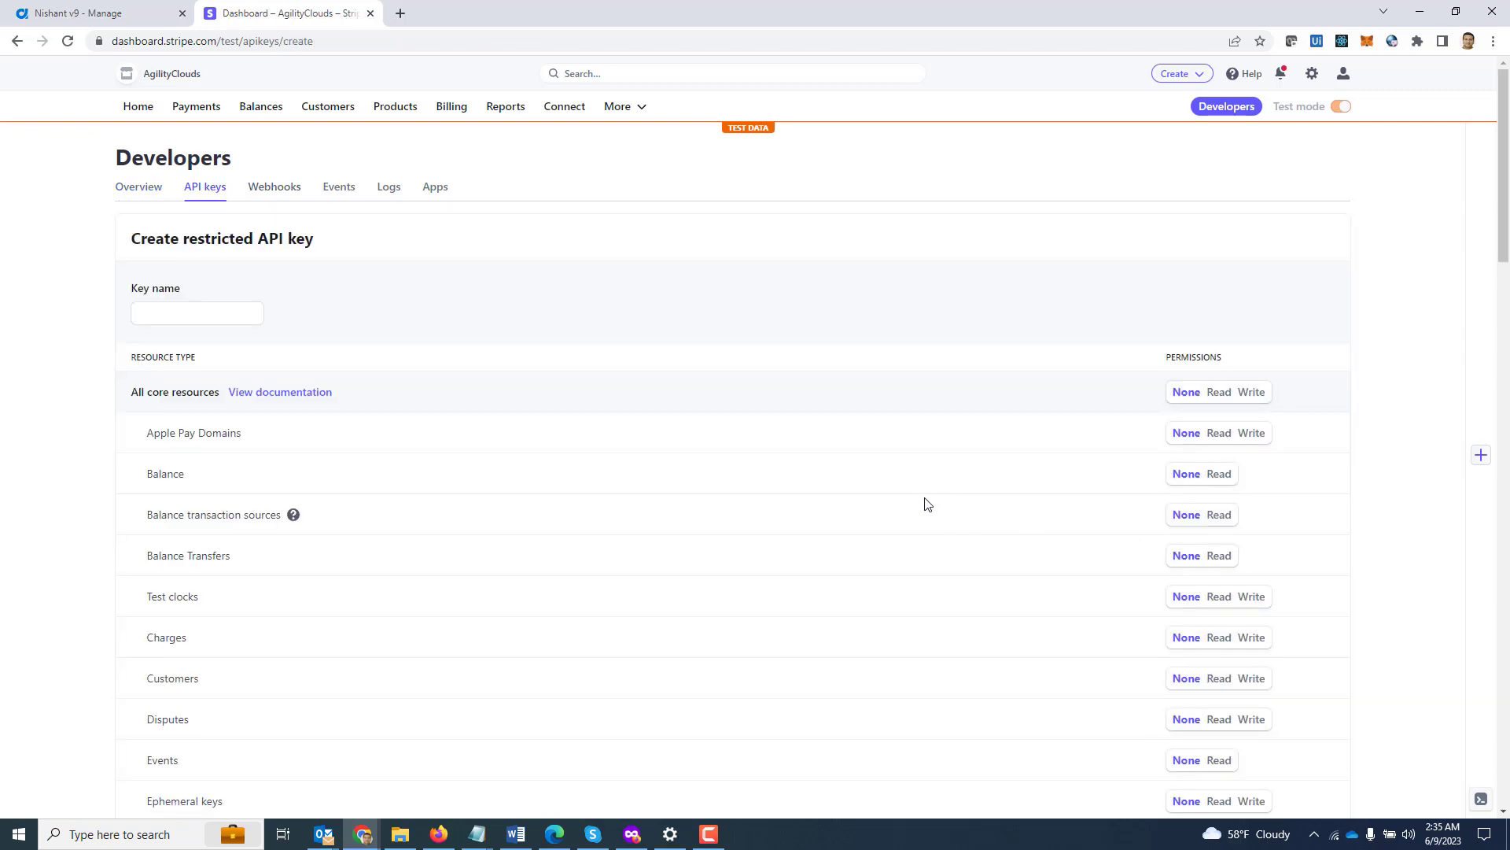
pyautogui.scroll(-1, 926, 503)
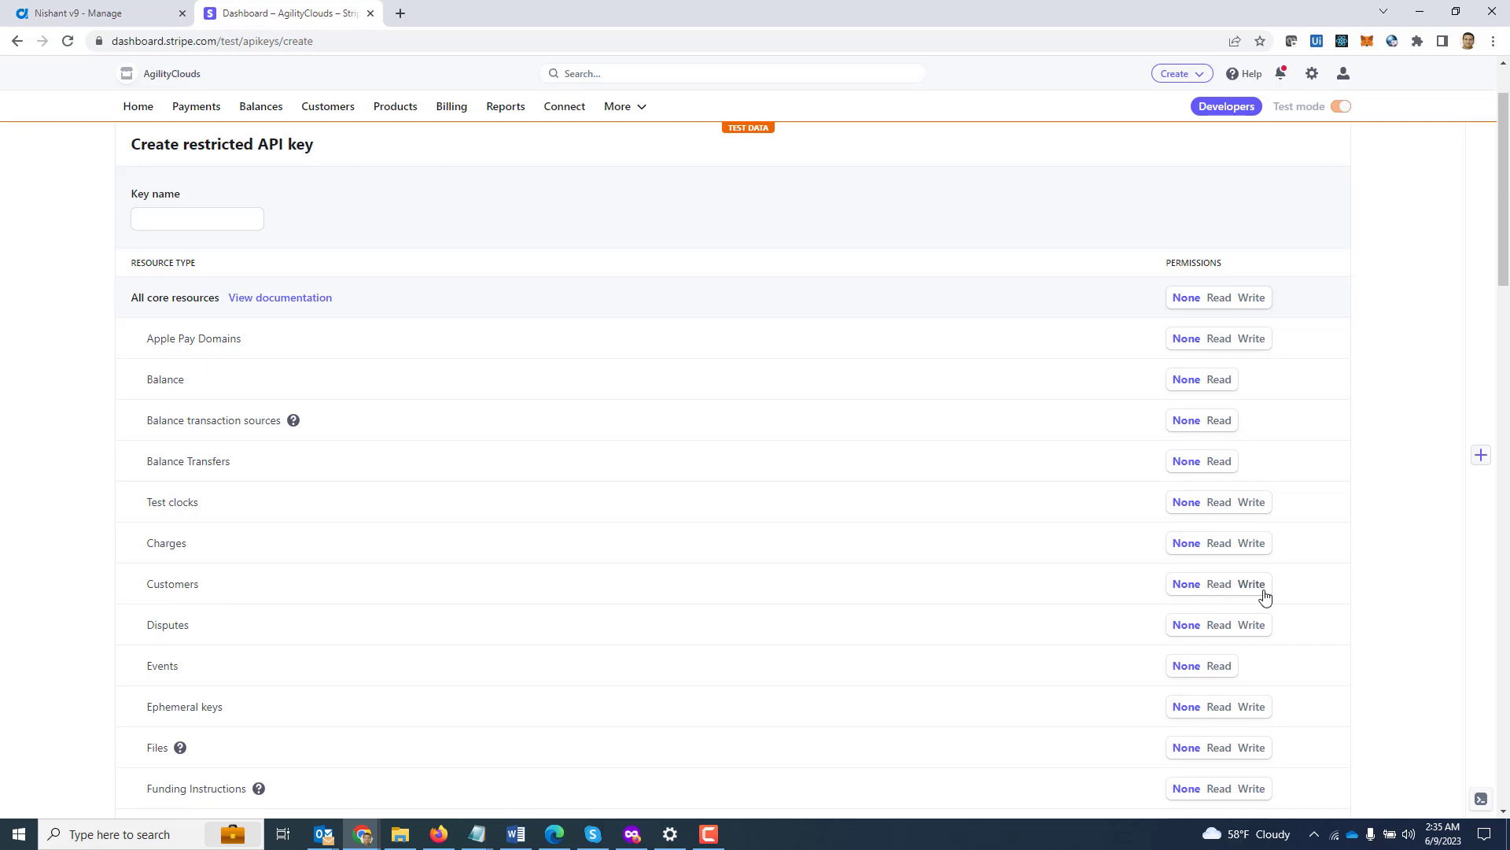
pyautogui.scroll(-3, 681, 637)
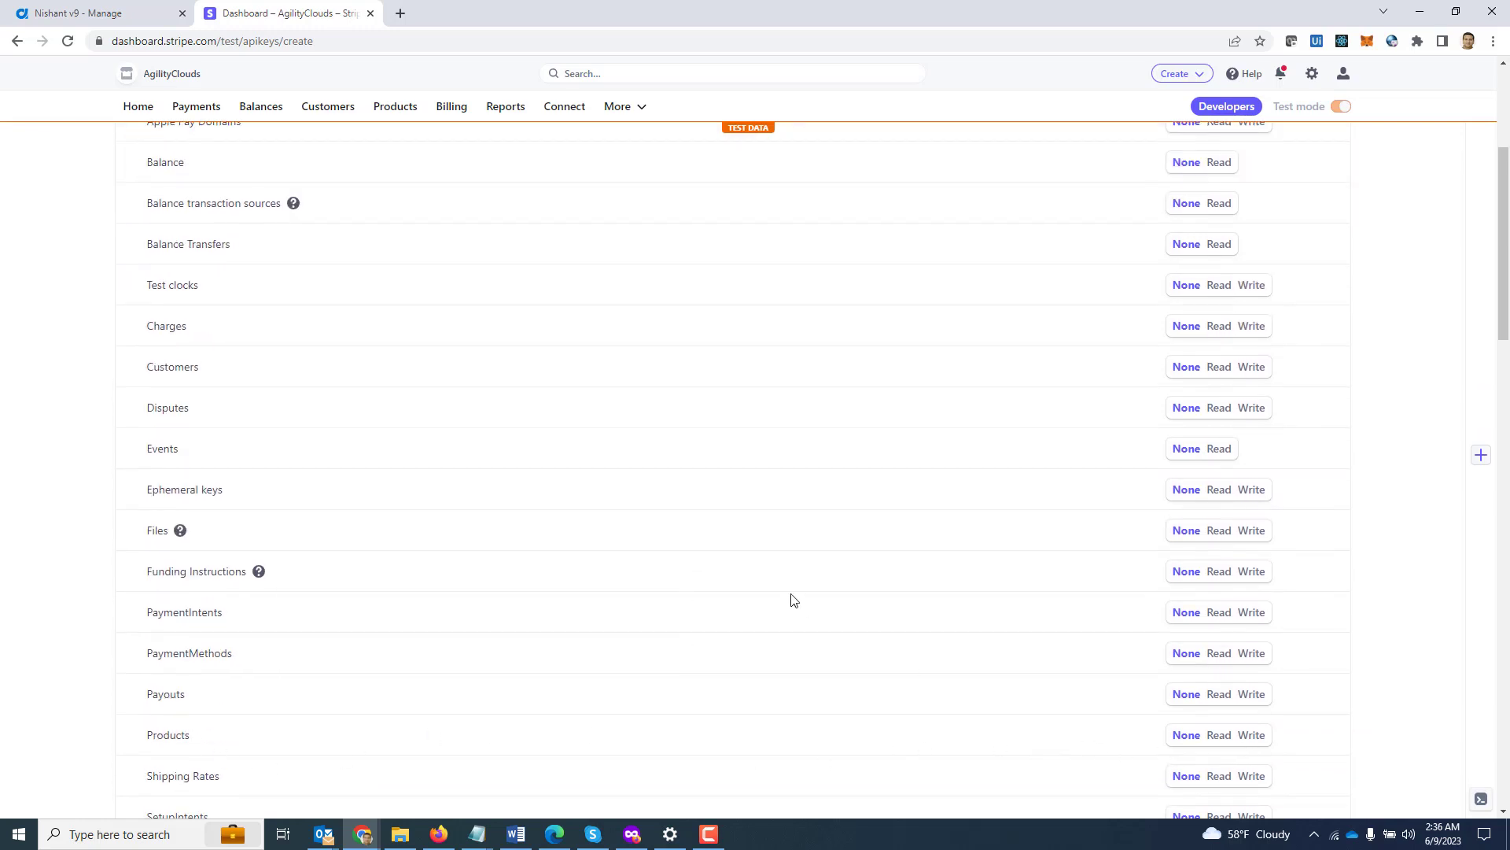
pyautogui.scroll(4, 806, 595)
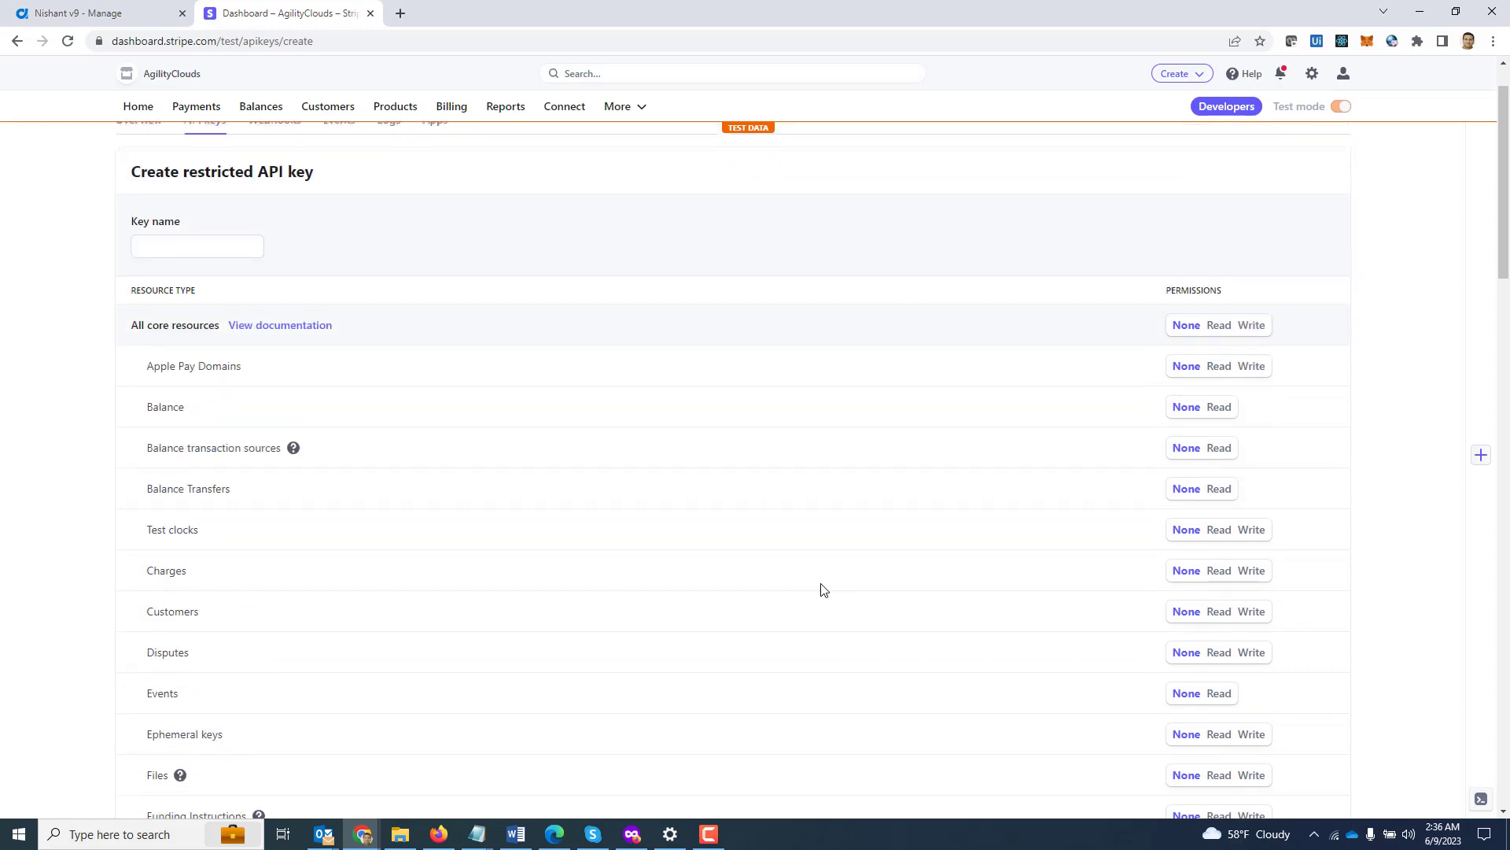
# Return to the API keys list, then reveal and copy the standard secret key.
pyautogui.click(17, 40)
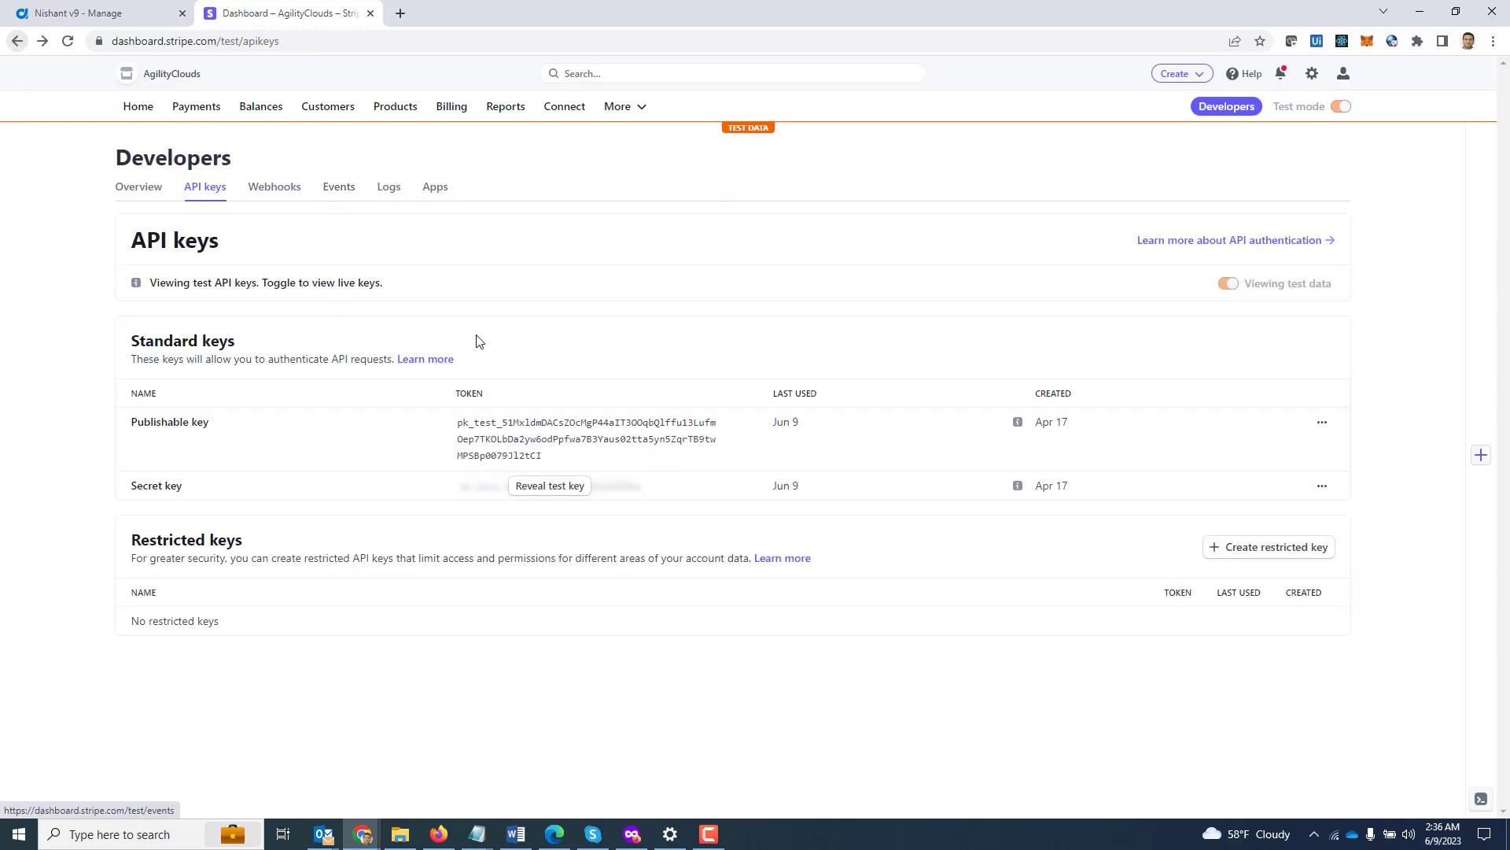
pyautogui.click(553, 487)
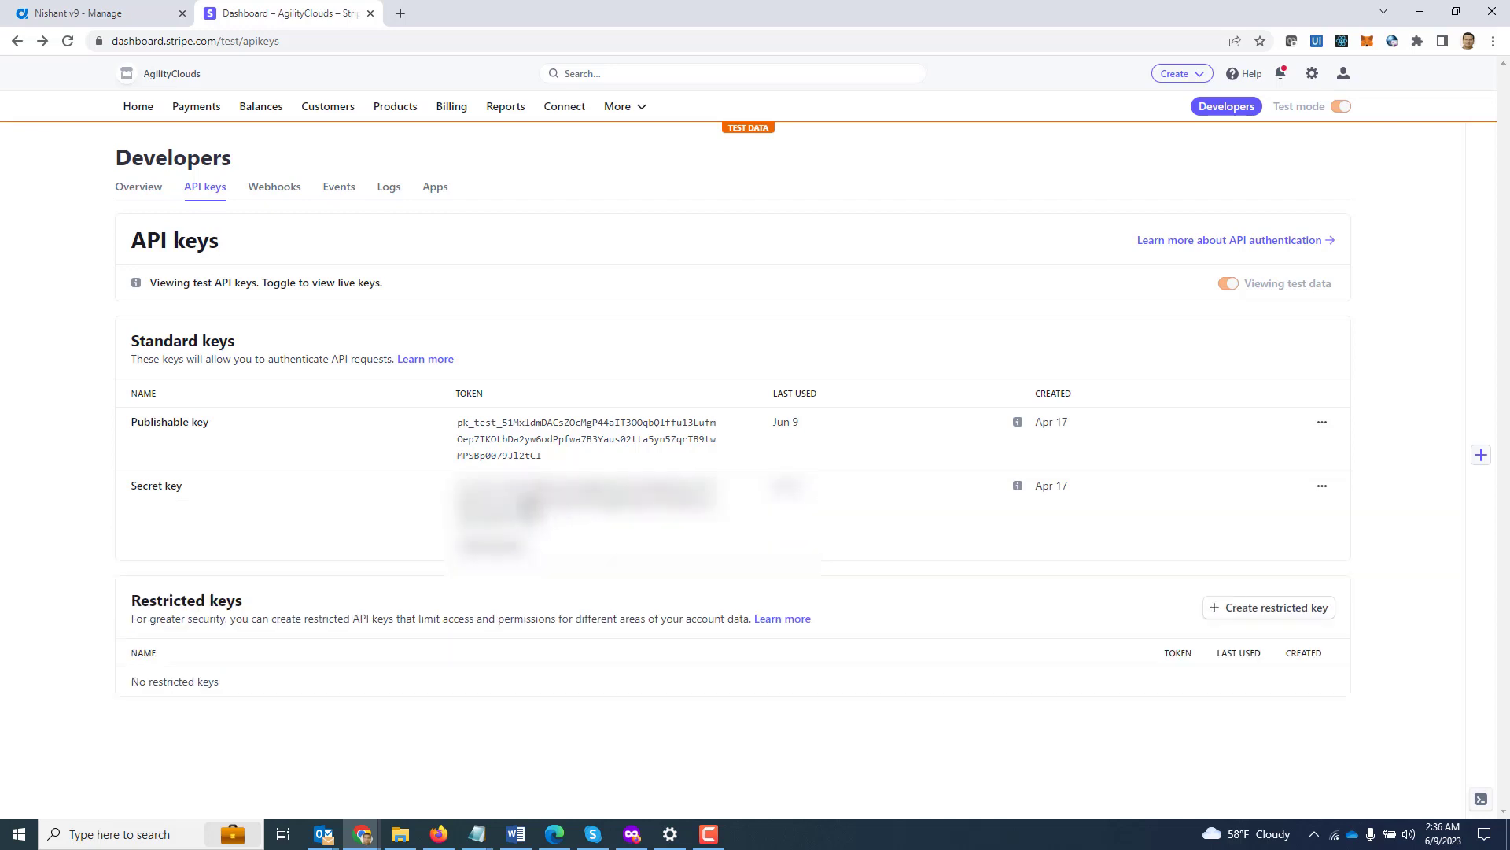
pyautogui.click(531, 504)
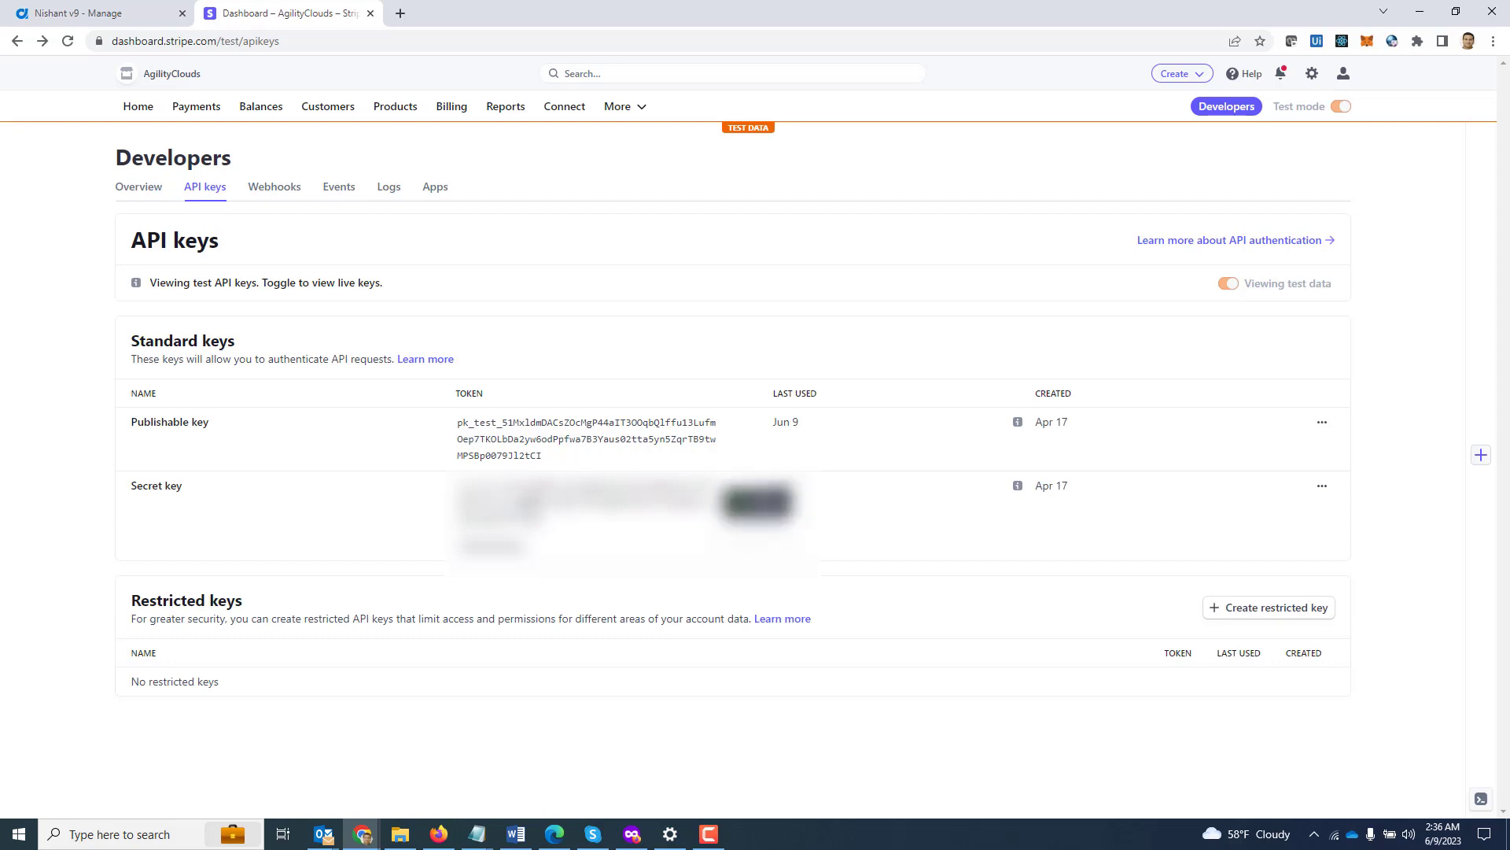
# Switch back to AgilePoint, paste the secret key as the token's API key, test the connection, and close the form without saving.
pyautogui.click(108, 13)
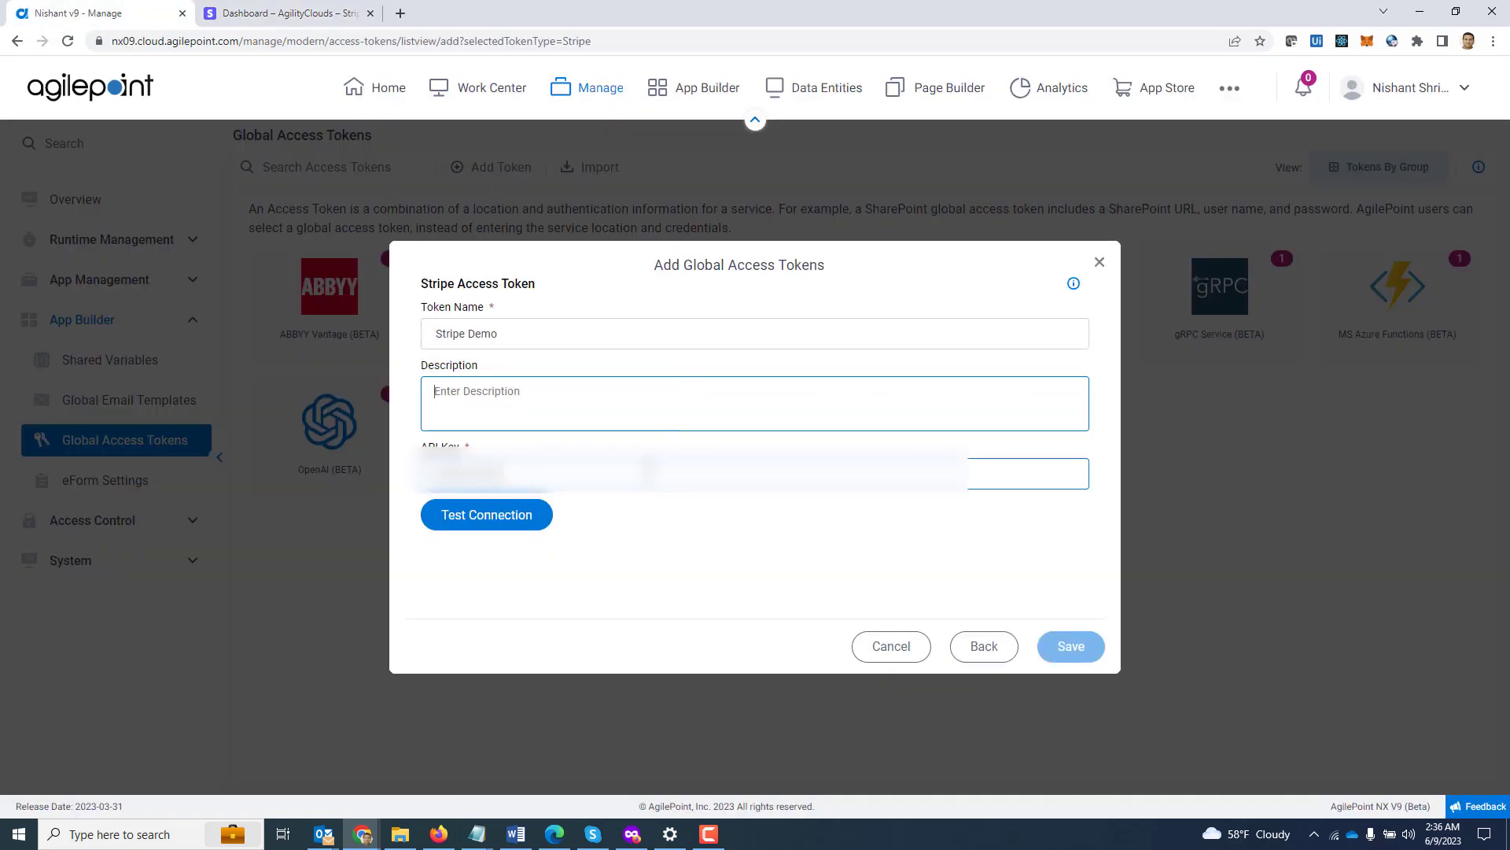
pyautogui.click(649, 472)
pyautogui.hotkey('ctrl', 'v')
pyautogui.click(496, 526)
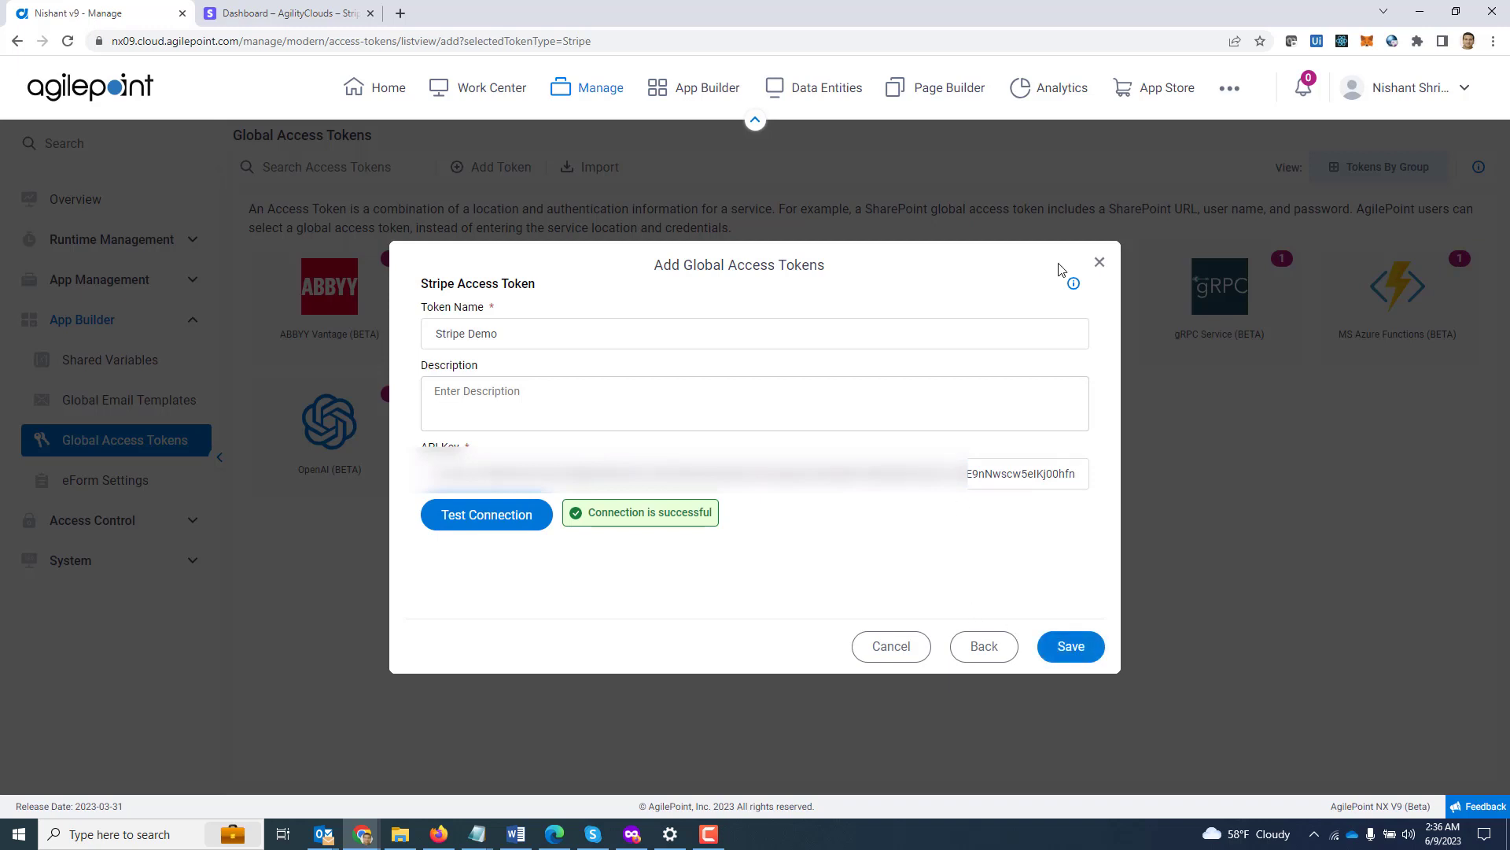
pyautogui.click(1100, 264)
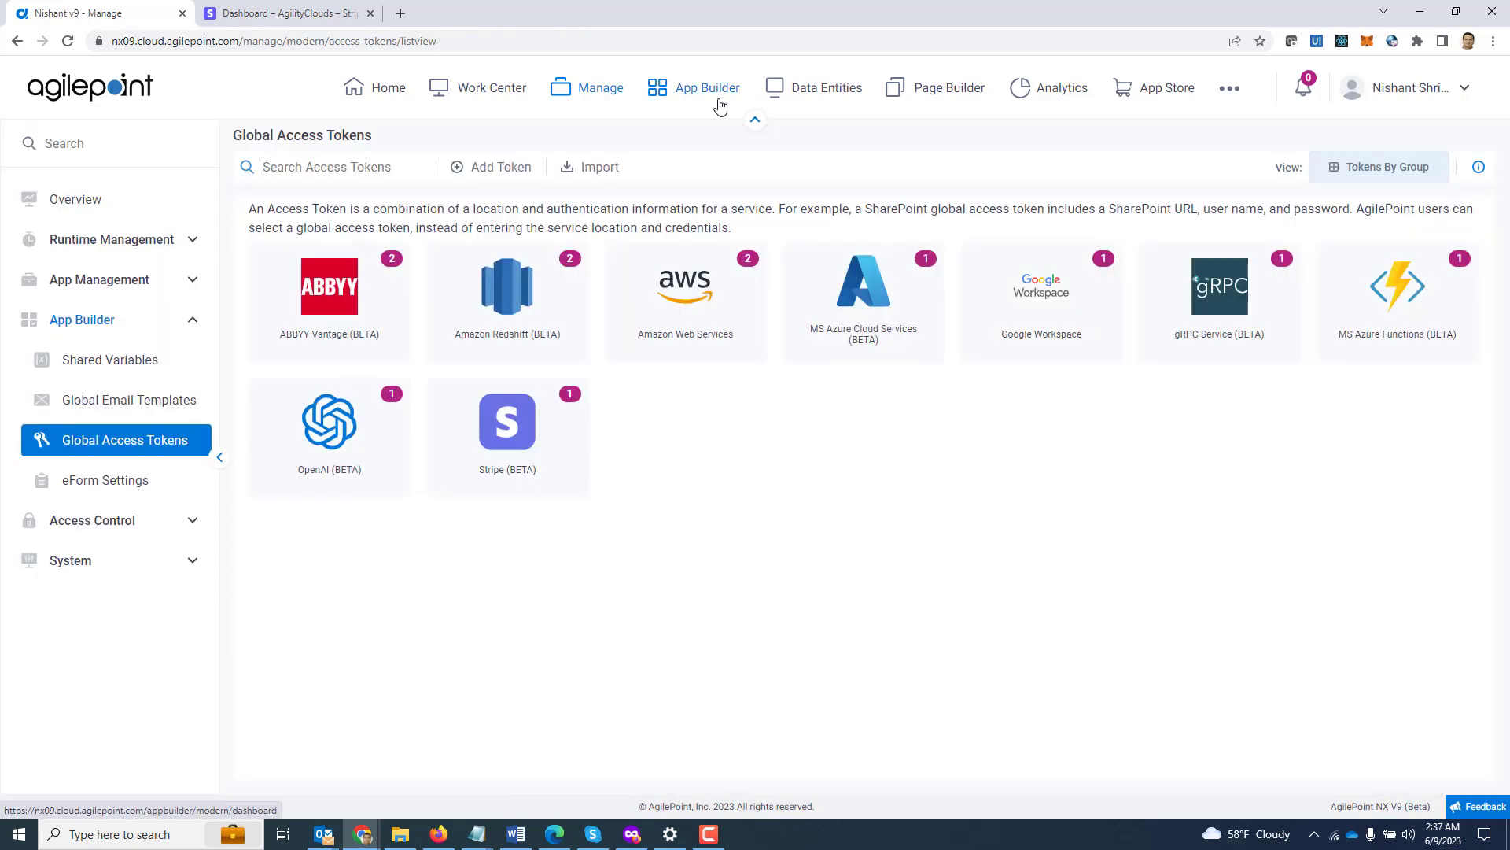
# Open the Stripe_V9_Demo app from the recent apps in App Builder and edit its process model.
pyautogui.click(717, 100)
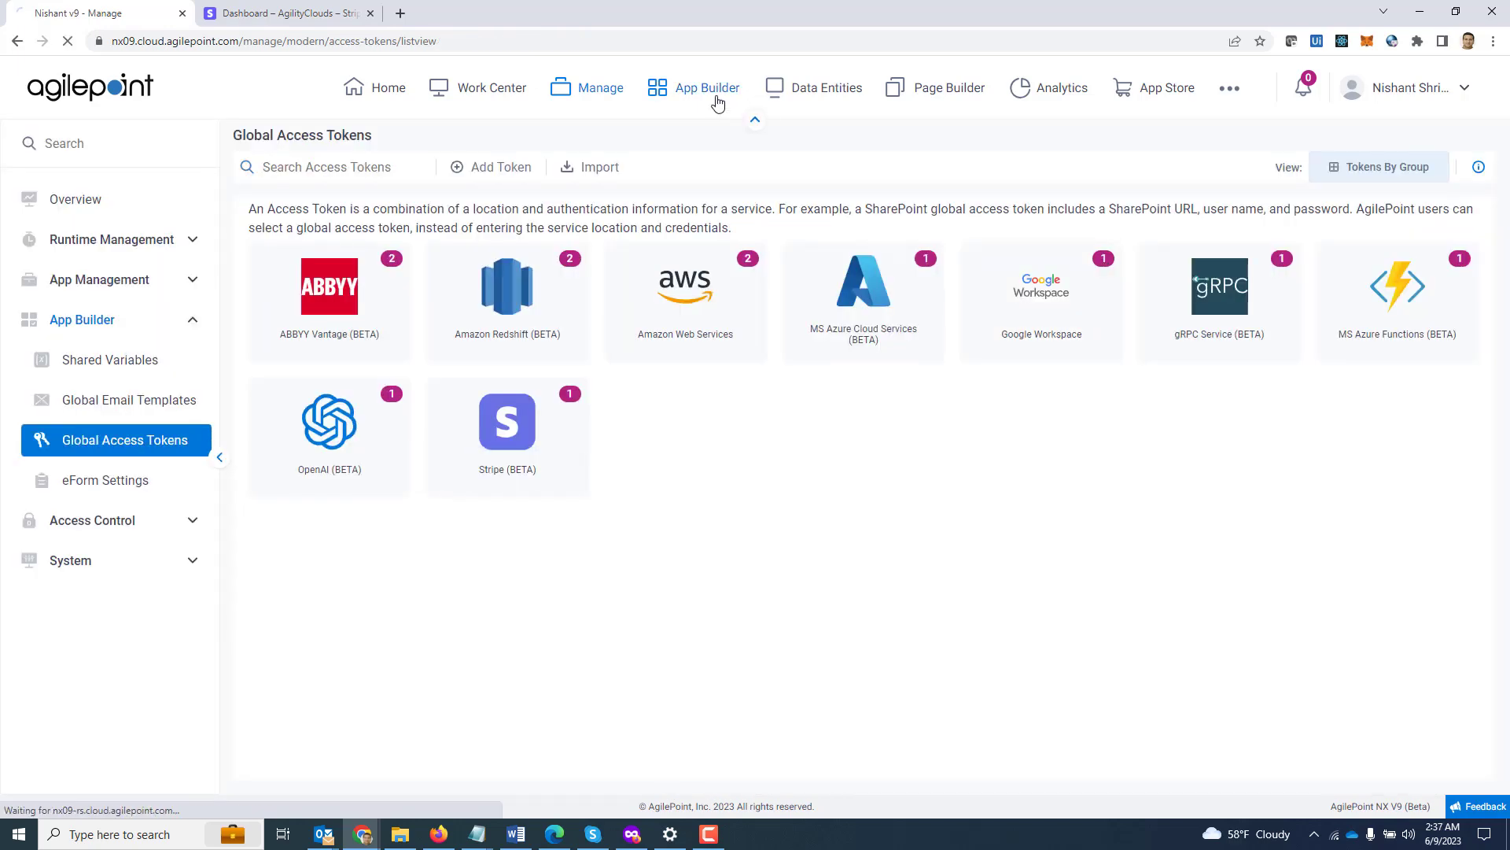
pyautogui.click(539, 504)
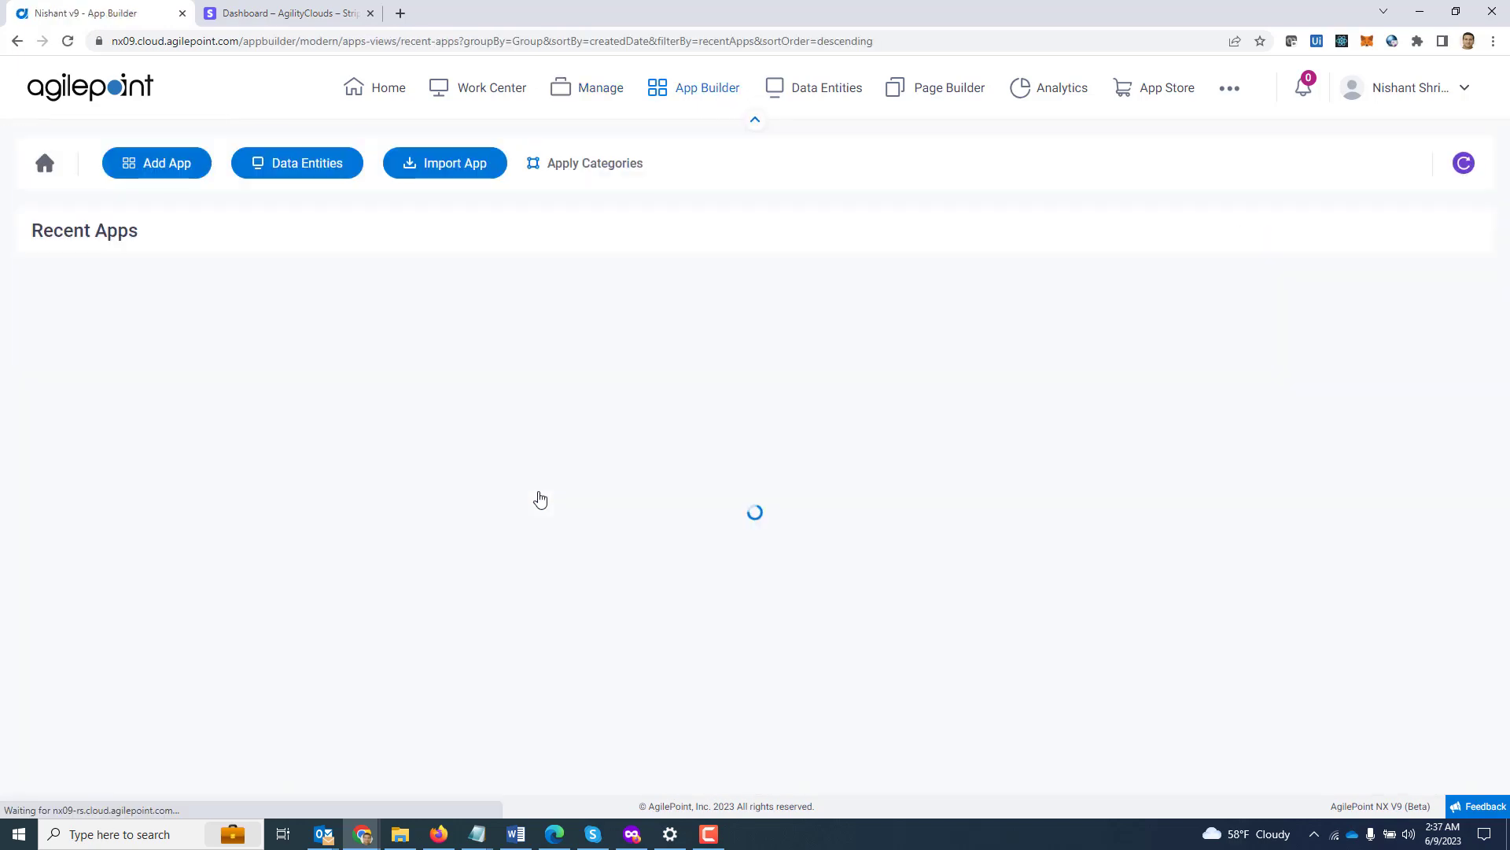
pyautogui.scroll(-2, 623, 528)
pyautogui.scroll(-2, 623, 528)
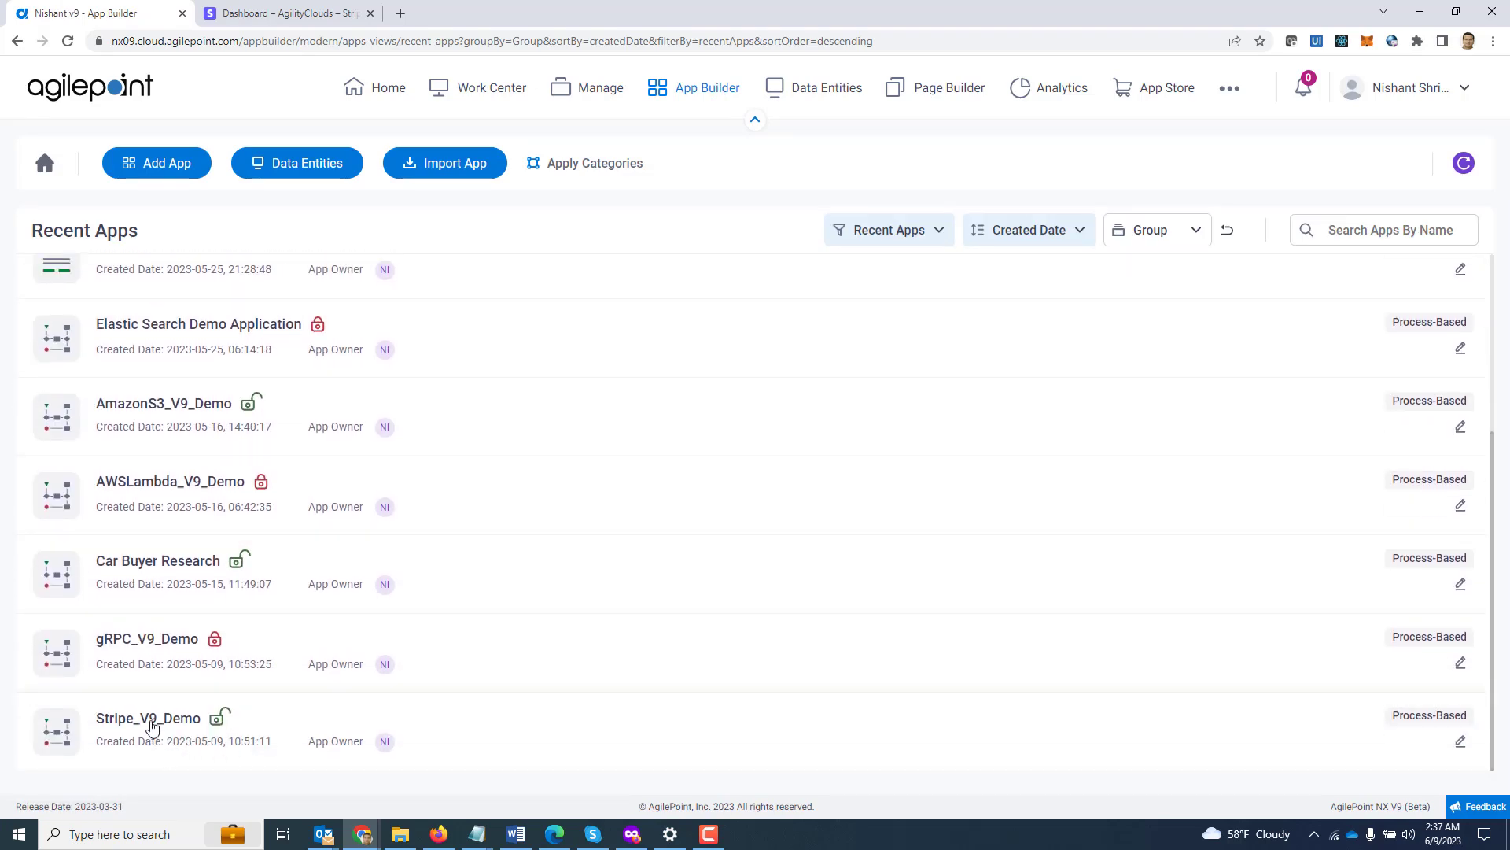
pyautogui.click(151, 718)
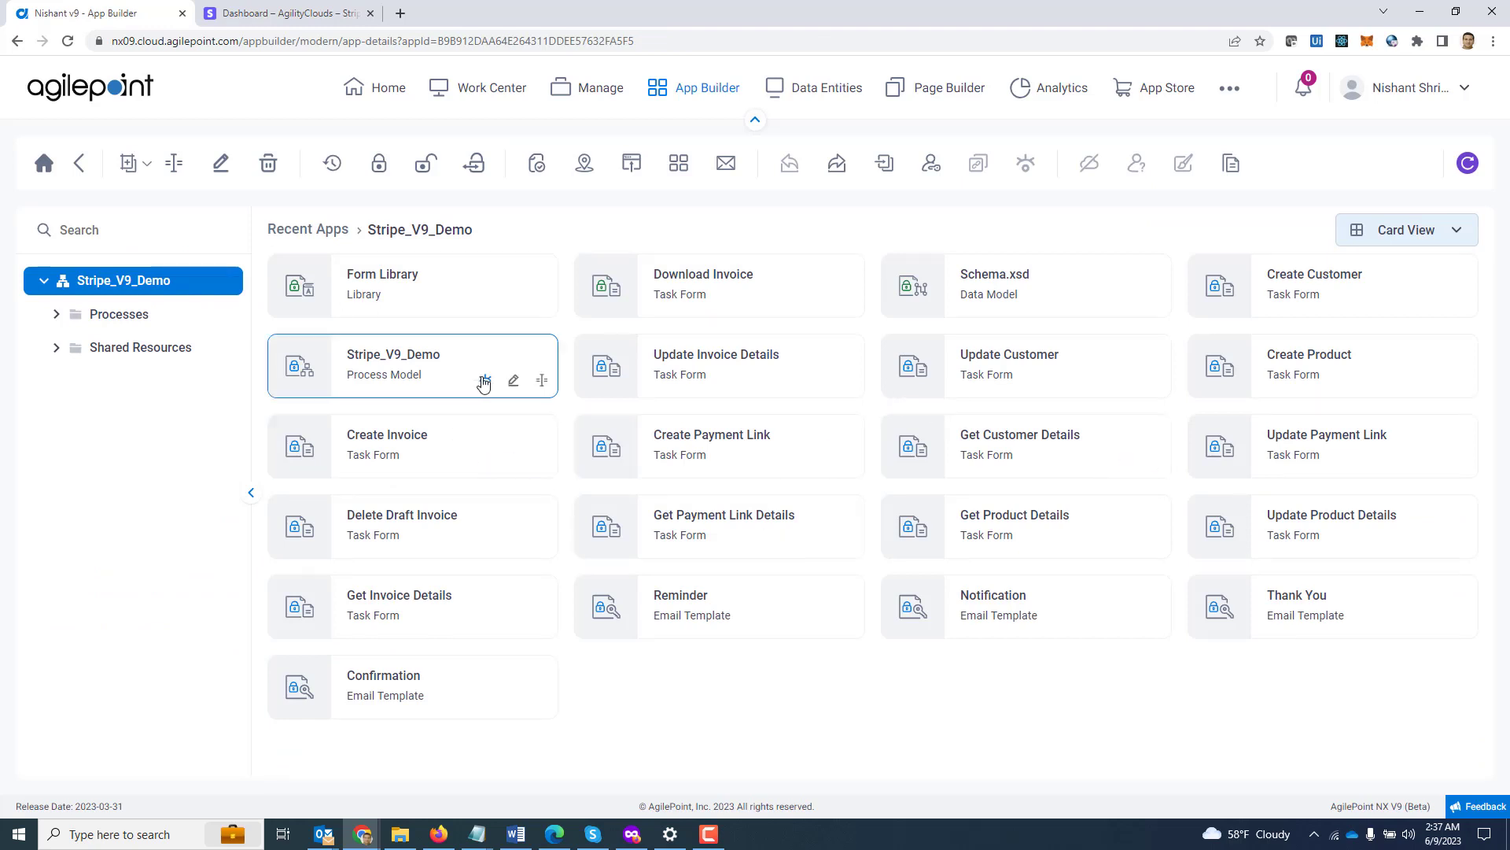
pyautogui.click(514, 384)
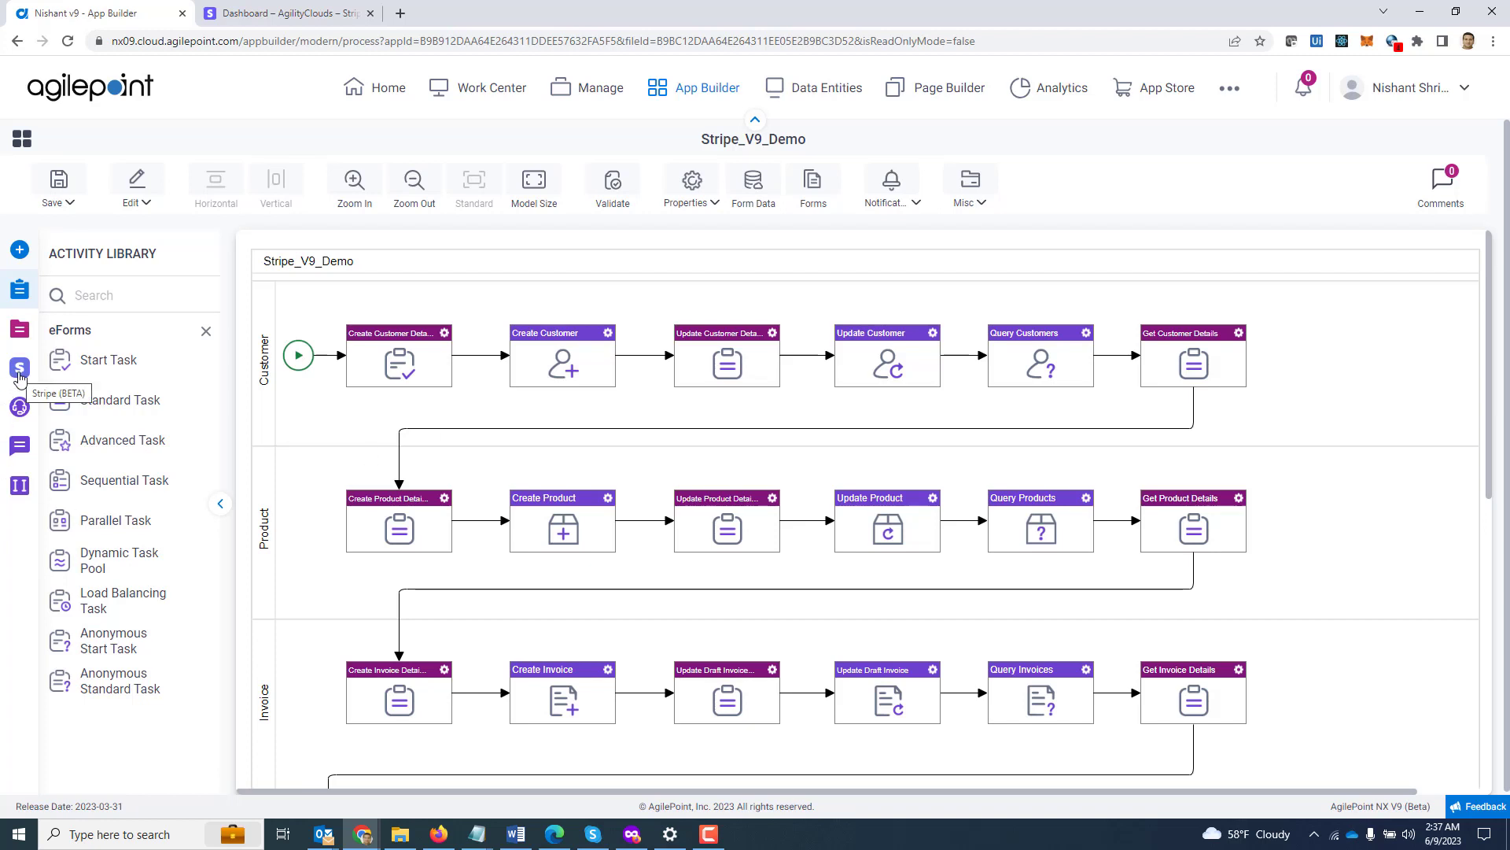
# Show the Stripe (BETA) activities and examine the process model's customer, product, invoice, payment link and delete lanes.
pyautogui.click(20, 370)
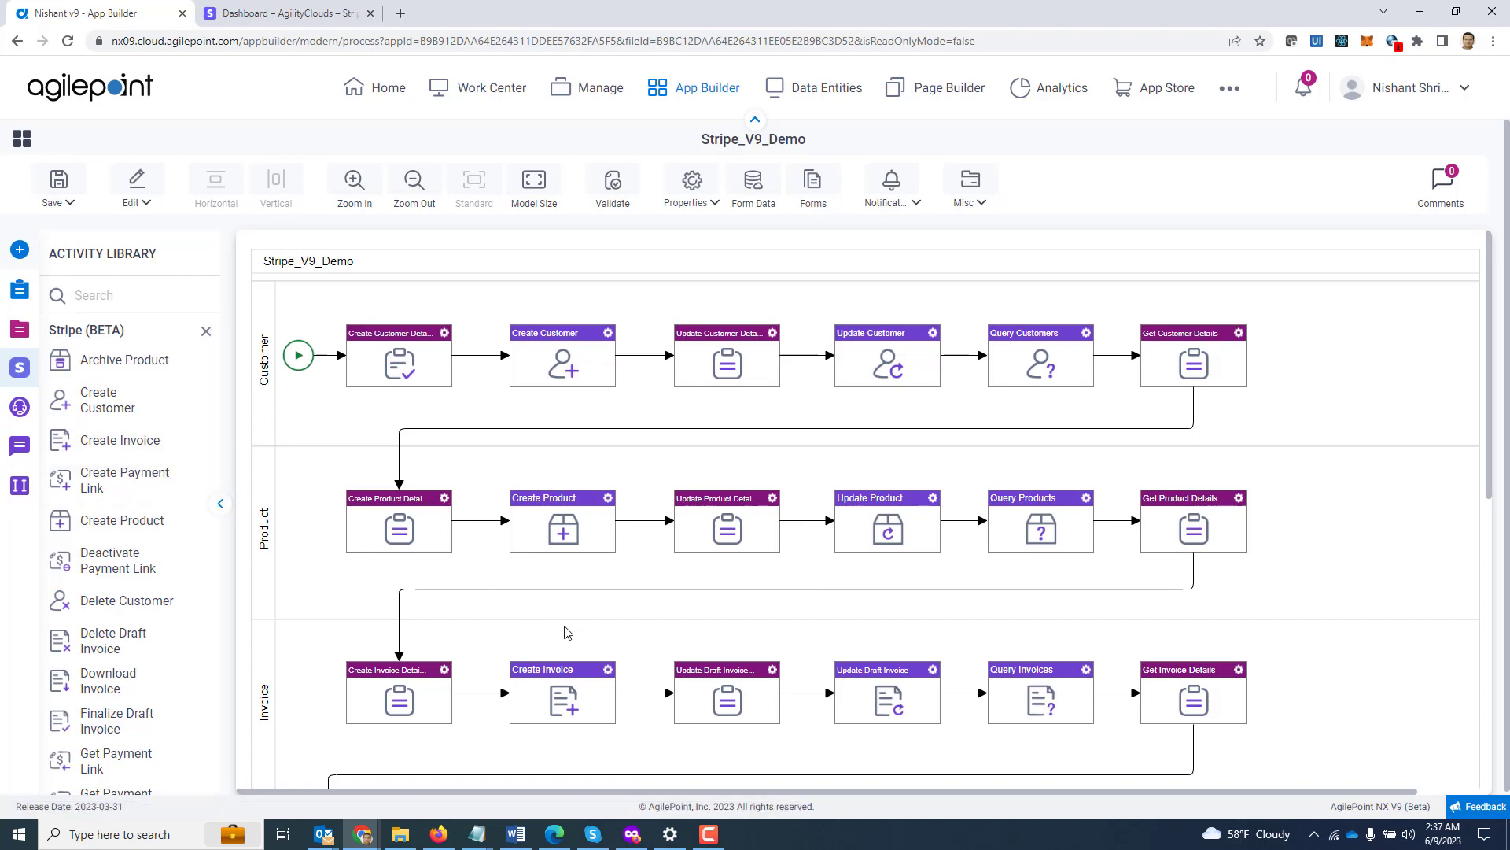
pyautogui.scroll(-5, 568, 632)
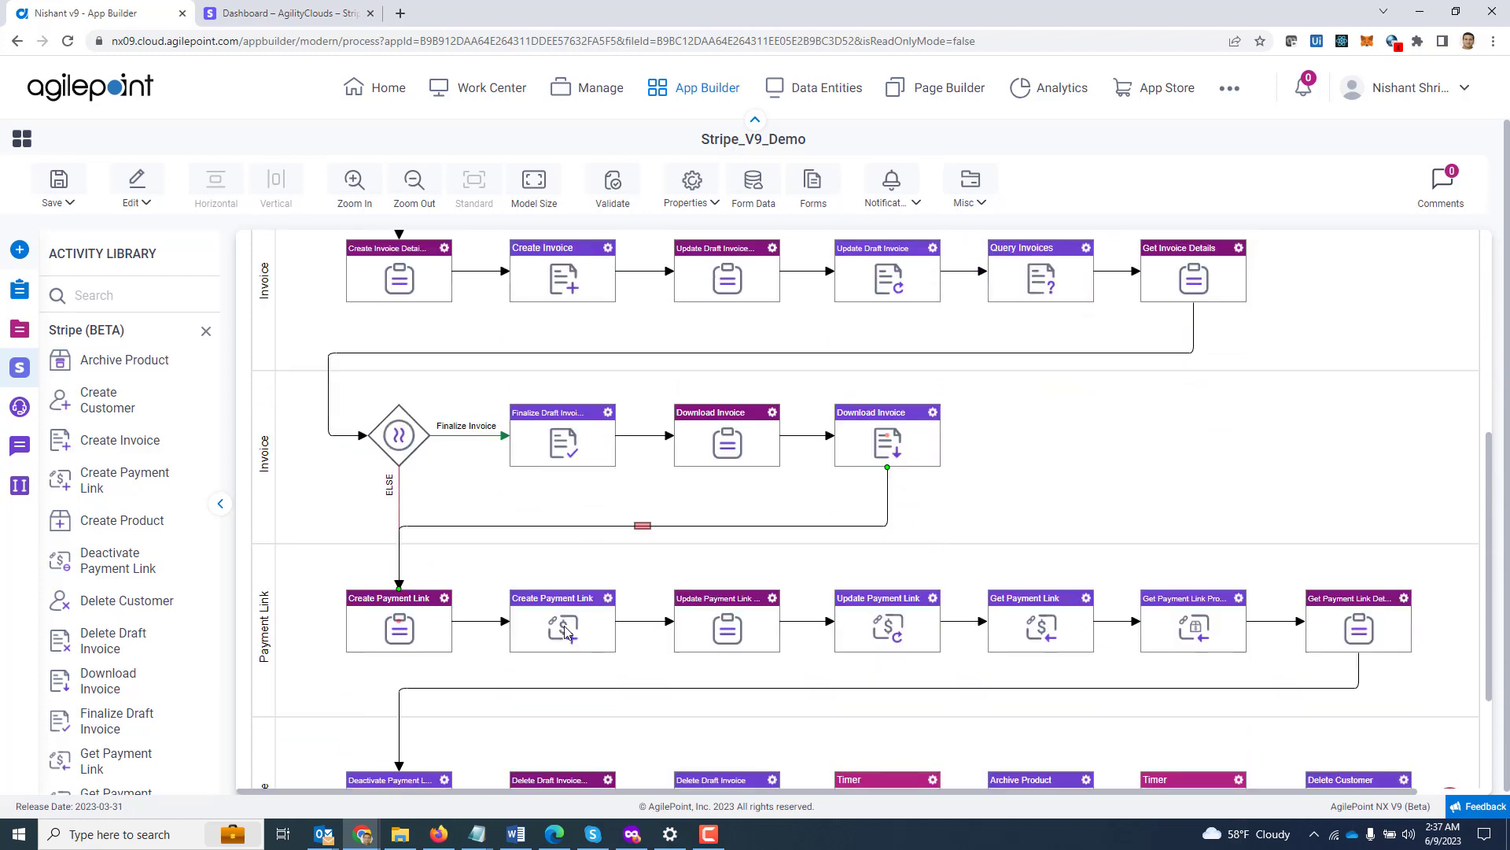
pyautogui.scroll(-2, 628, 641)
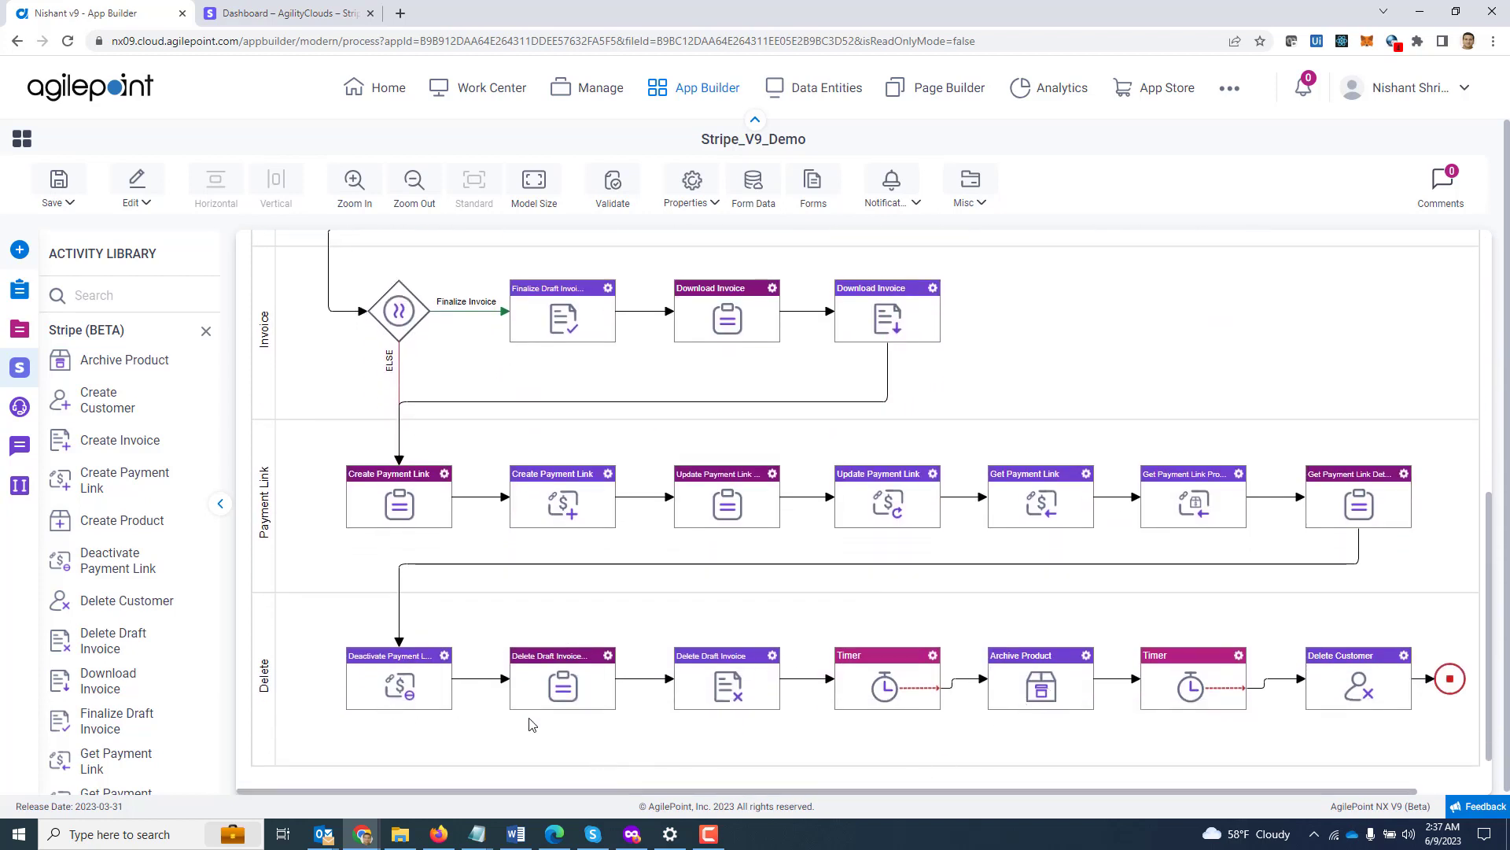
pyautogui.scroll(1, 596, 523)
pyautogui.scroll(5, 596, 523)
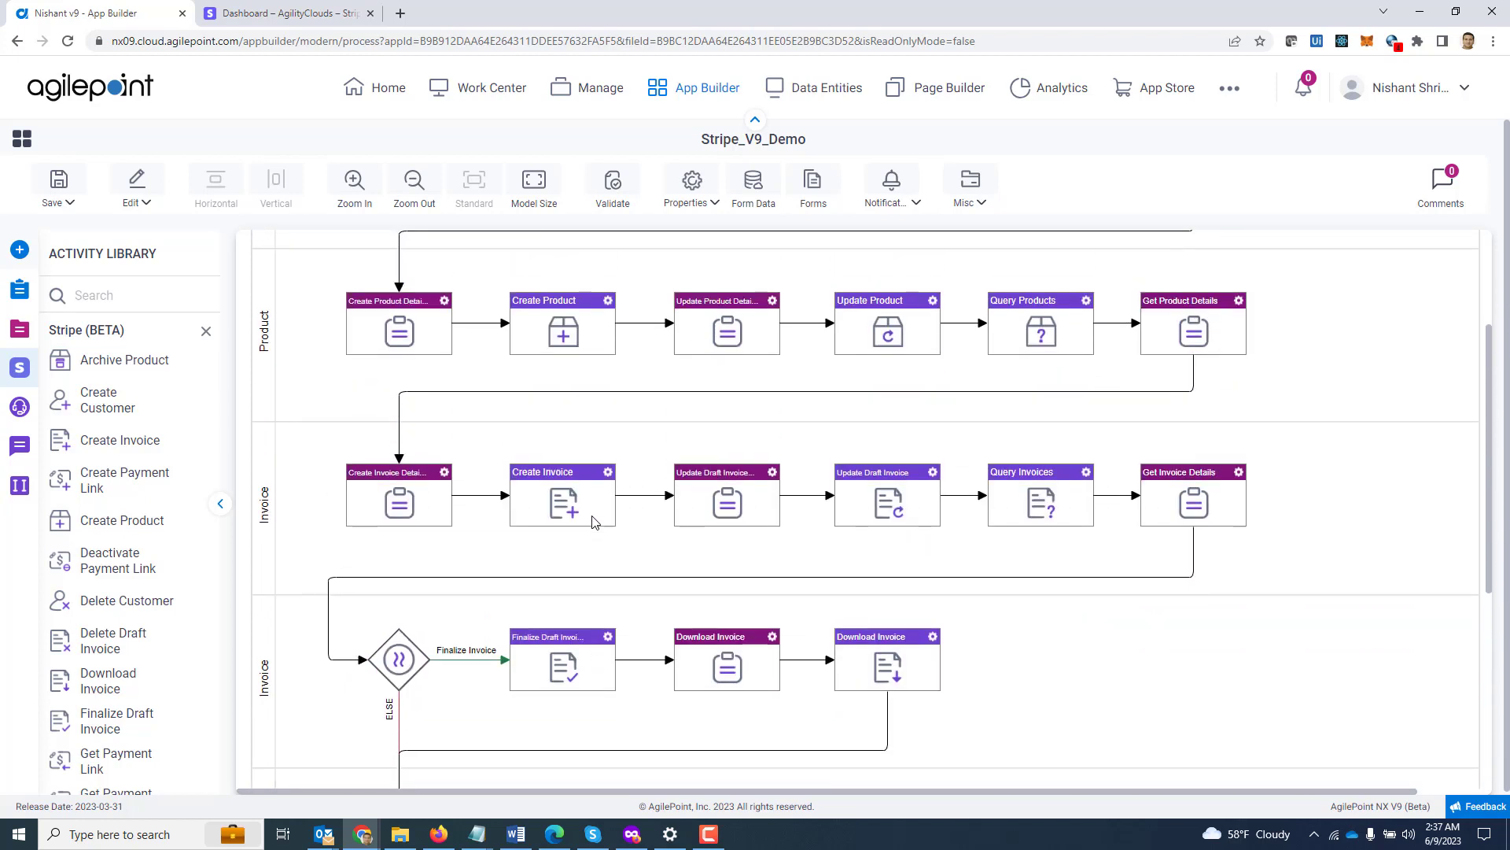
pyautogui.scroll(1, 596, 523)
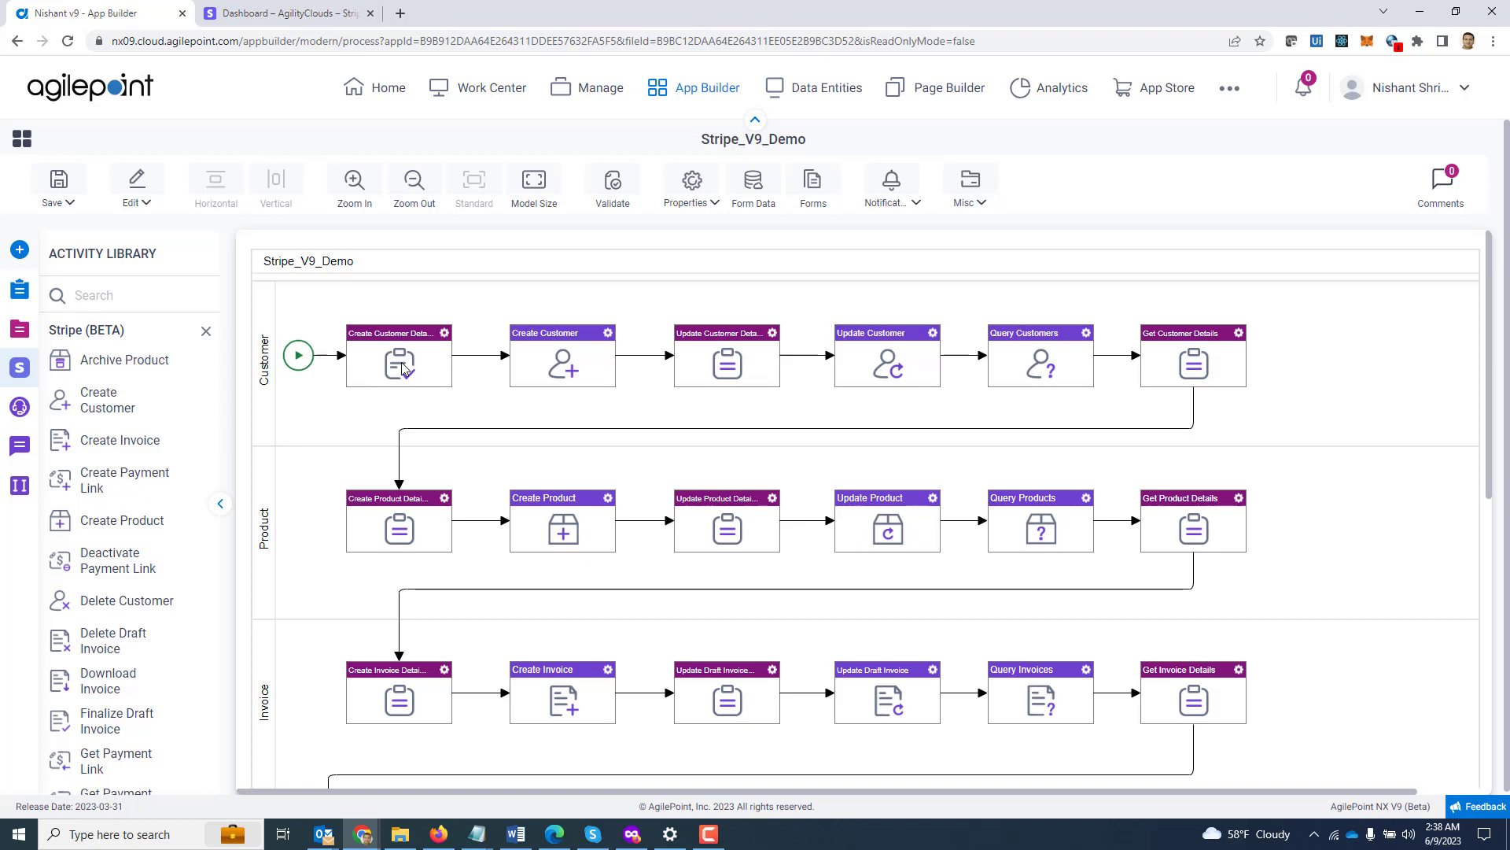
# Examine the Create Customer activity's Stripe token, request mapping and customer ID variable, and close its configuration without saving.
pyautogui.doubleClick(554, 366)
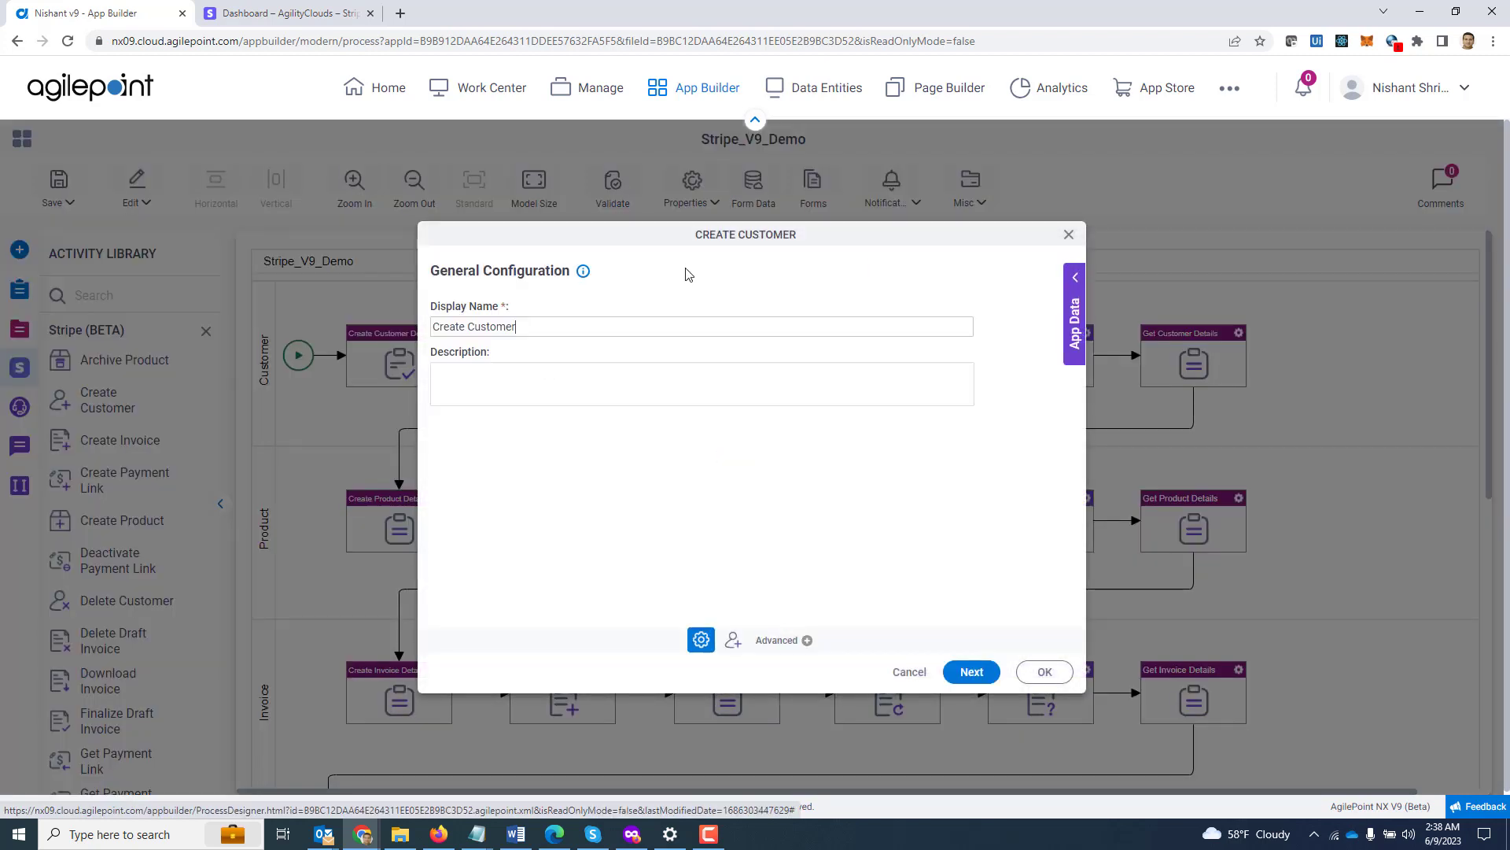
pyautogui.click(985, 676)
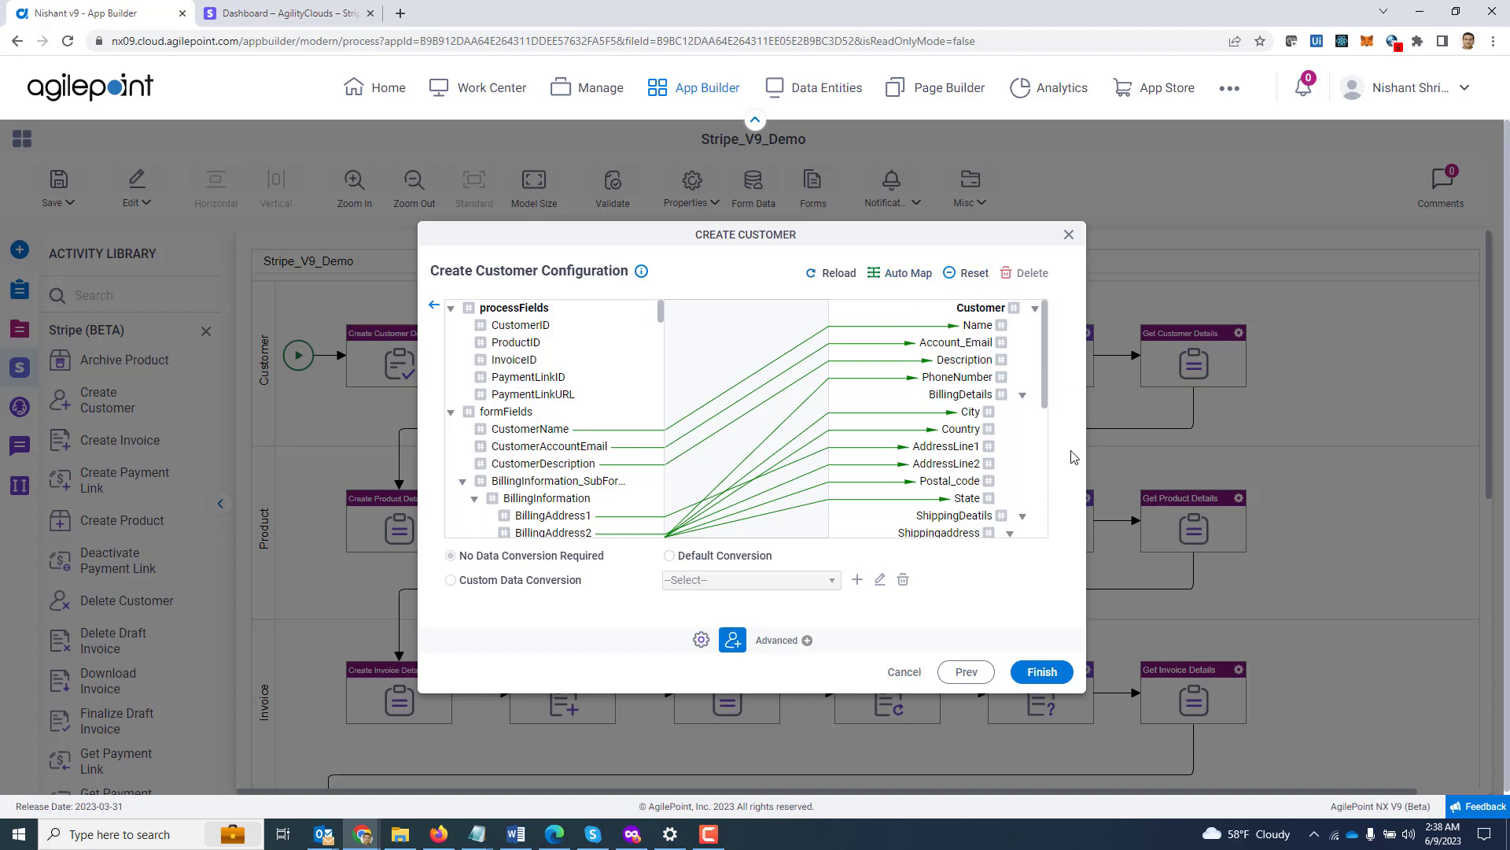
pyautogui.click(432, 308)
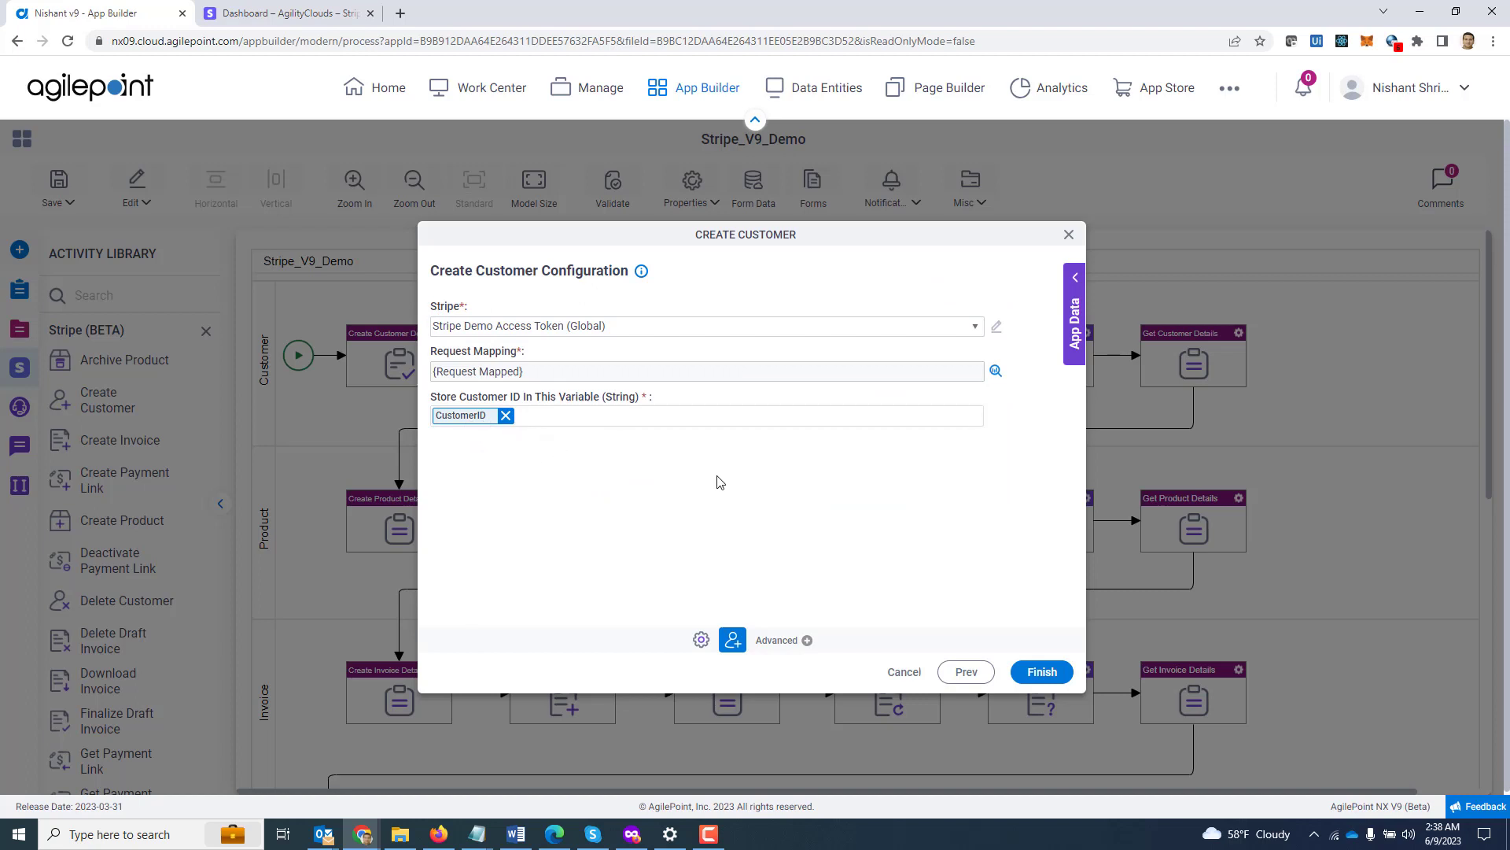
pyautogui.click(1069, 238)
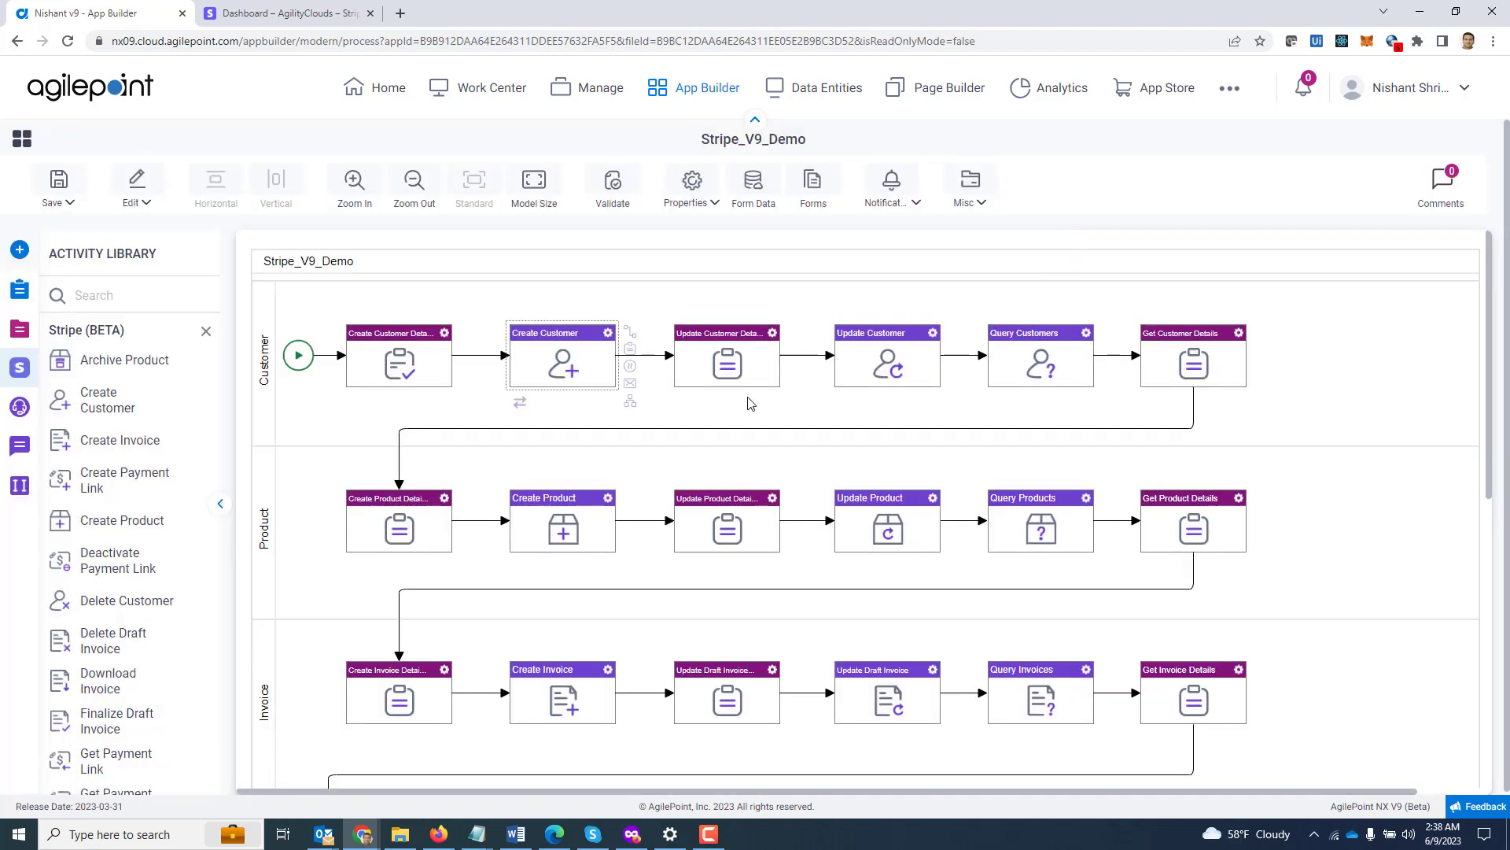
# Review the Update Customer activity's customer ID and request mapping, and close its configuration without saving.
pyautogui.doubleClick(897, 372)
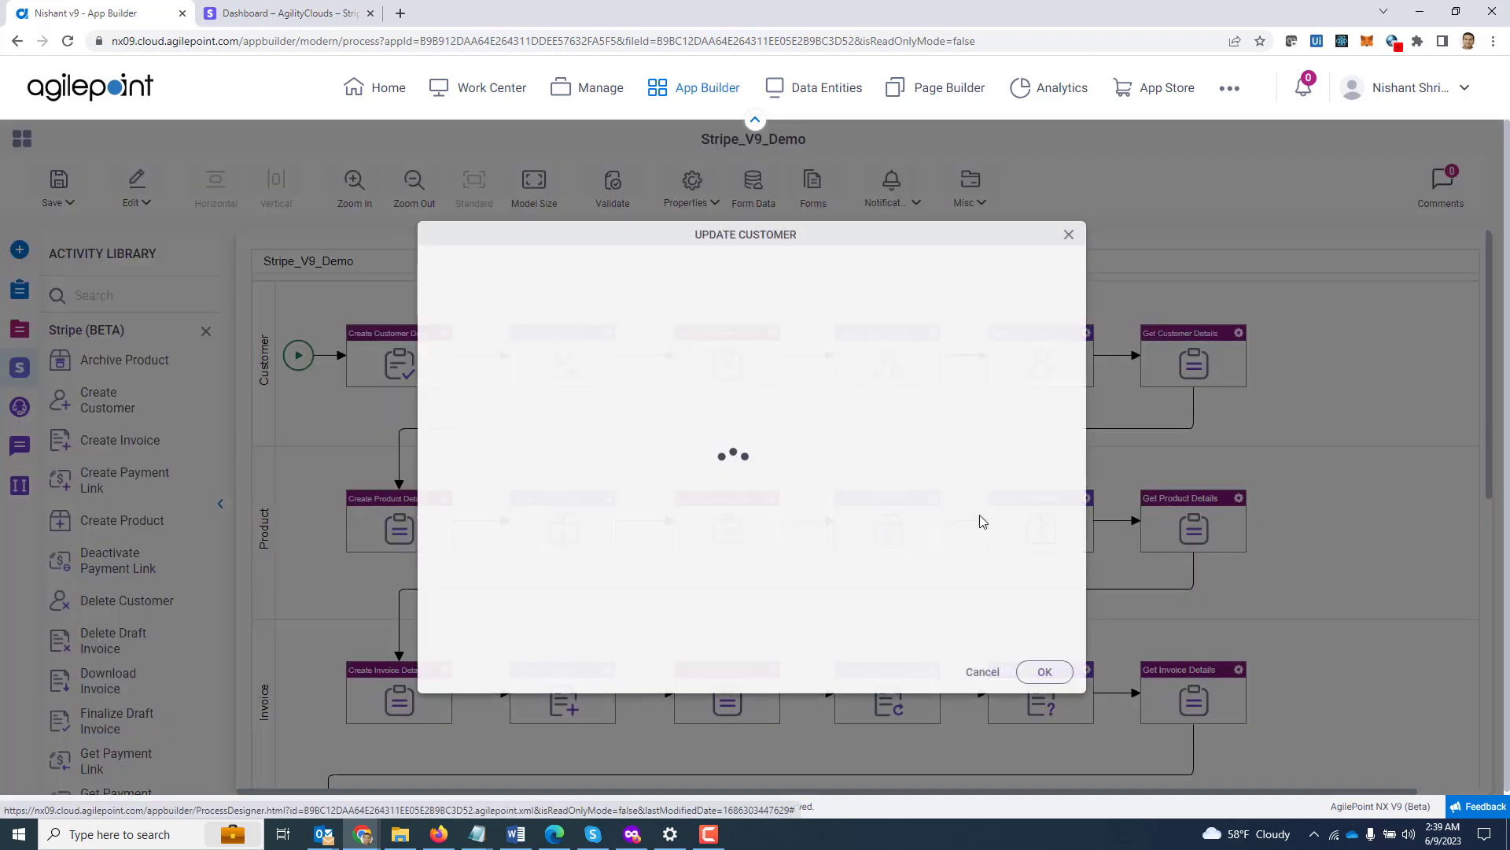
pyautogui.click(972, 671)
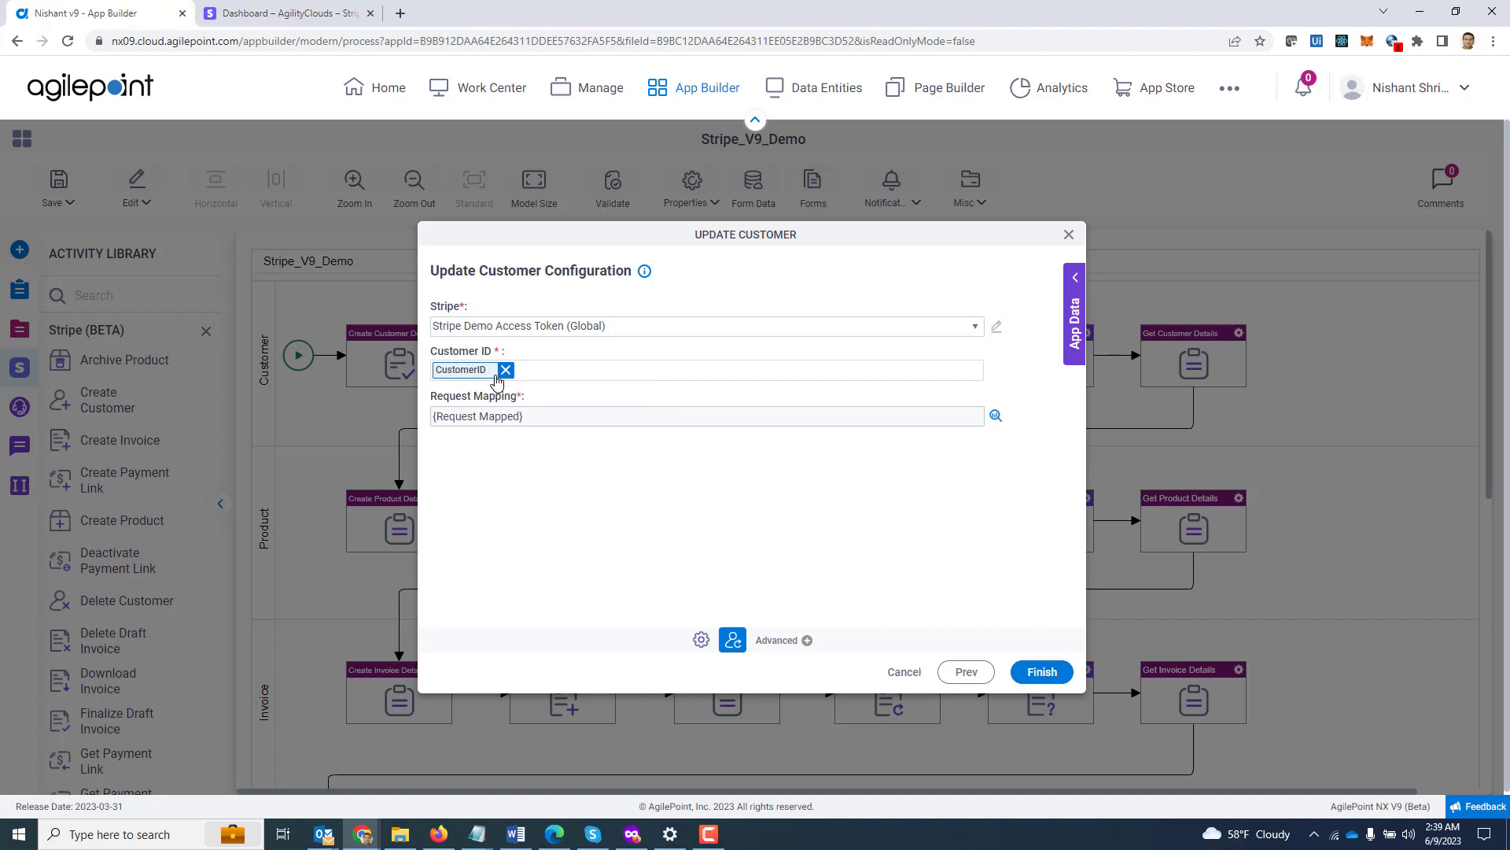
pyautogui.click(995, 416)
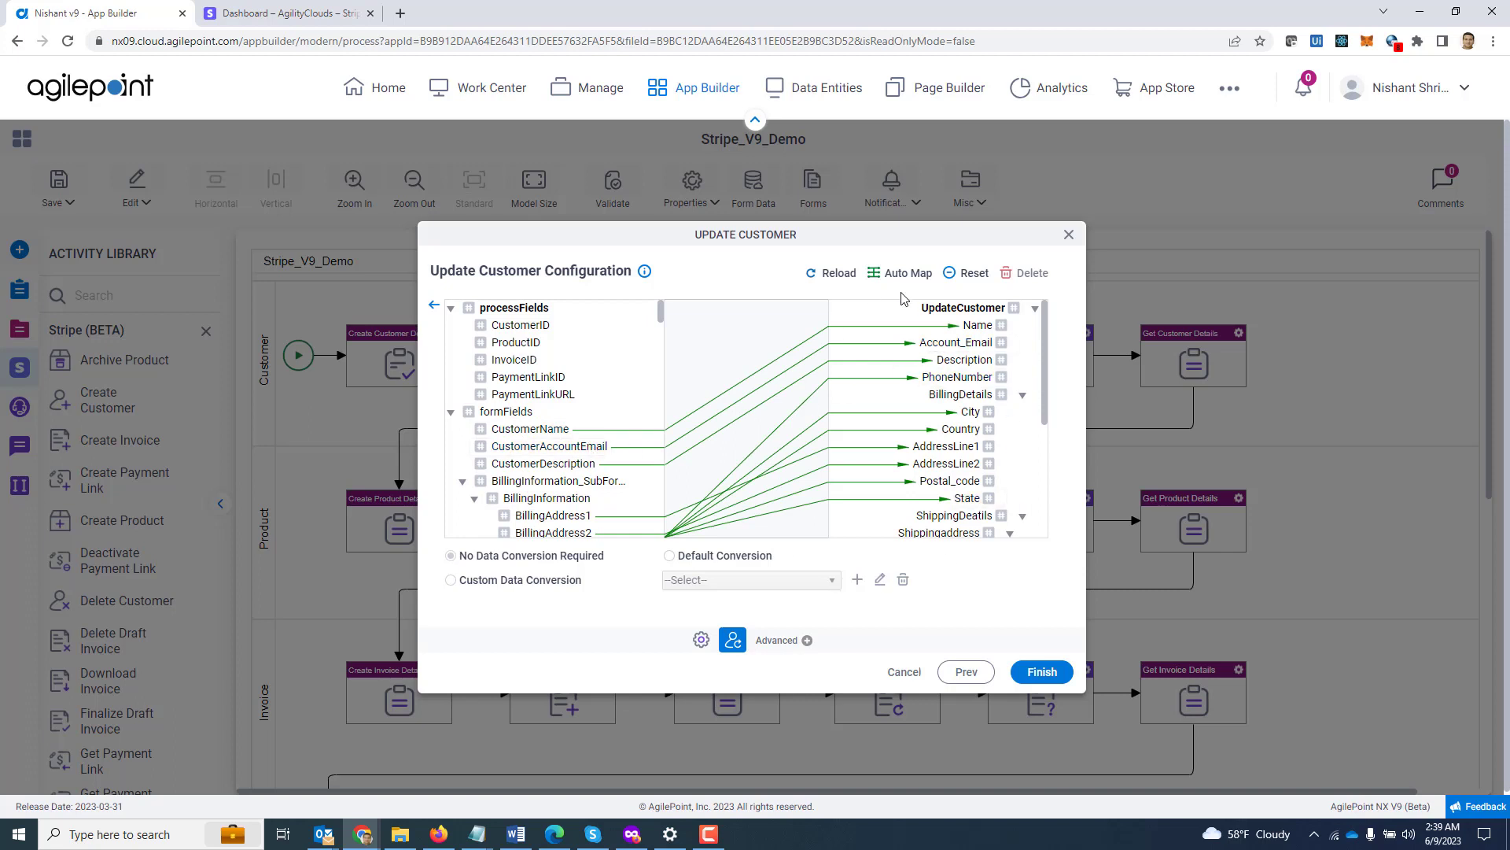
pyautogui.click(434, 306)
pyautogui.click(1069, 234)
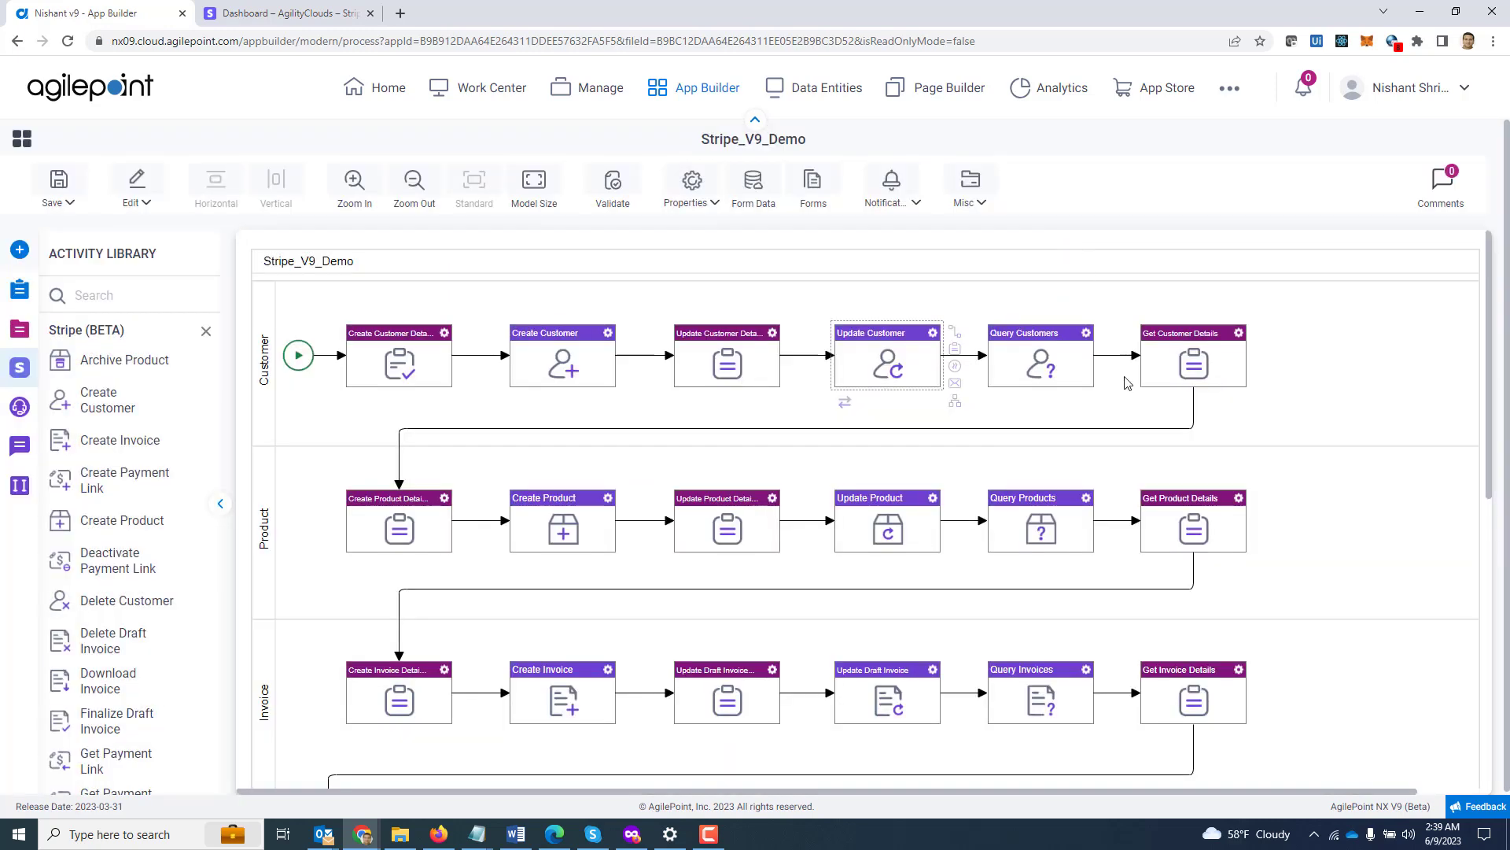
# Open the Query Customers activity's configuration and inspect how its response is mapped to the app schema.
pyautogui.doubleClick(1046, 356)
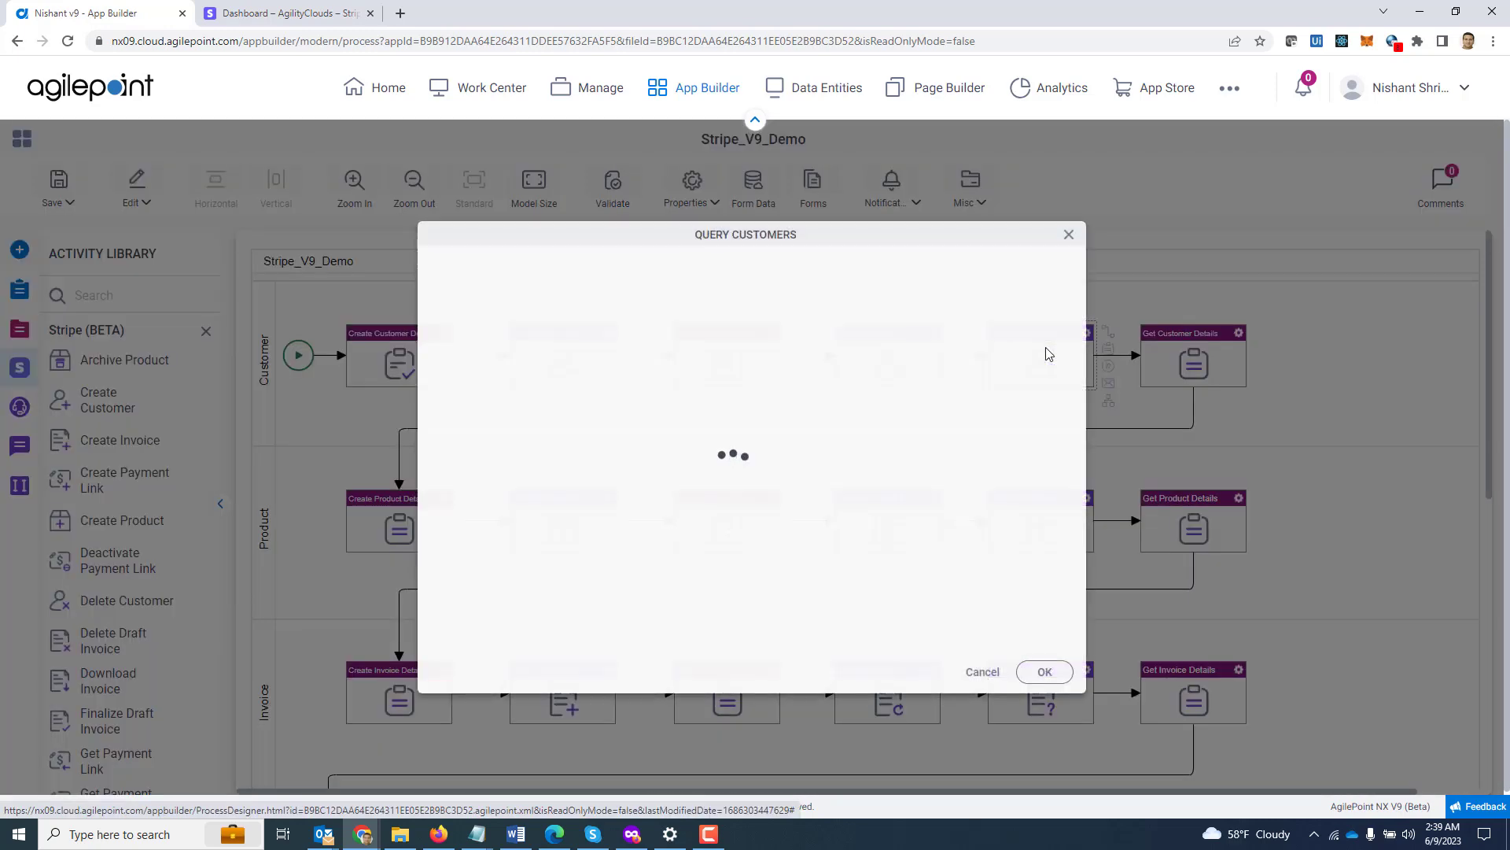
pyautogui.click(959, 670)
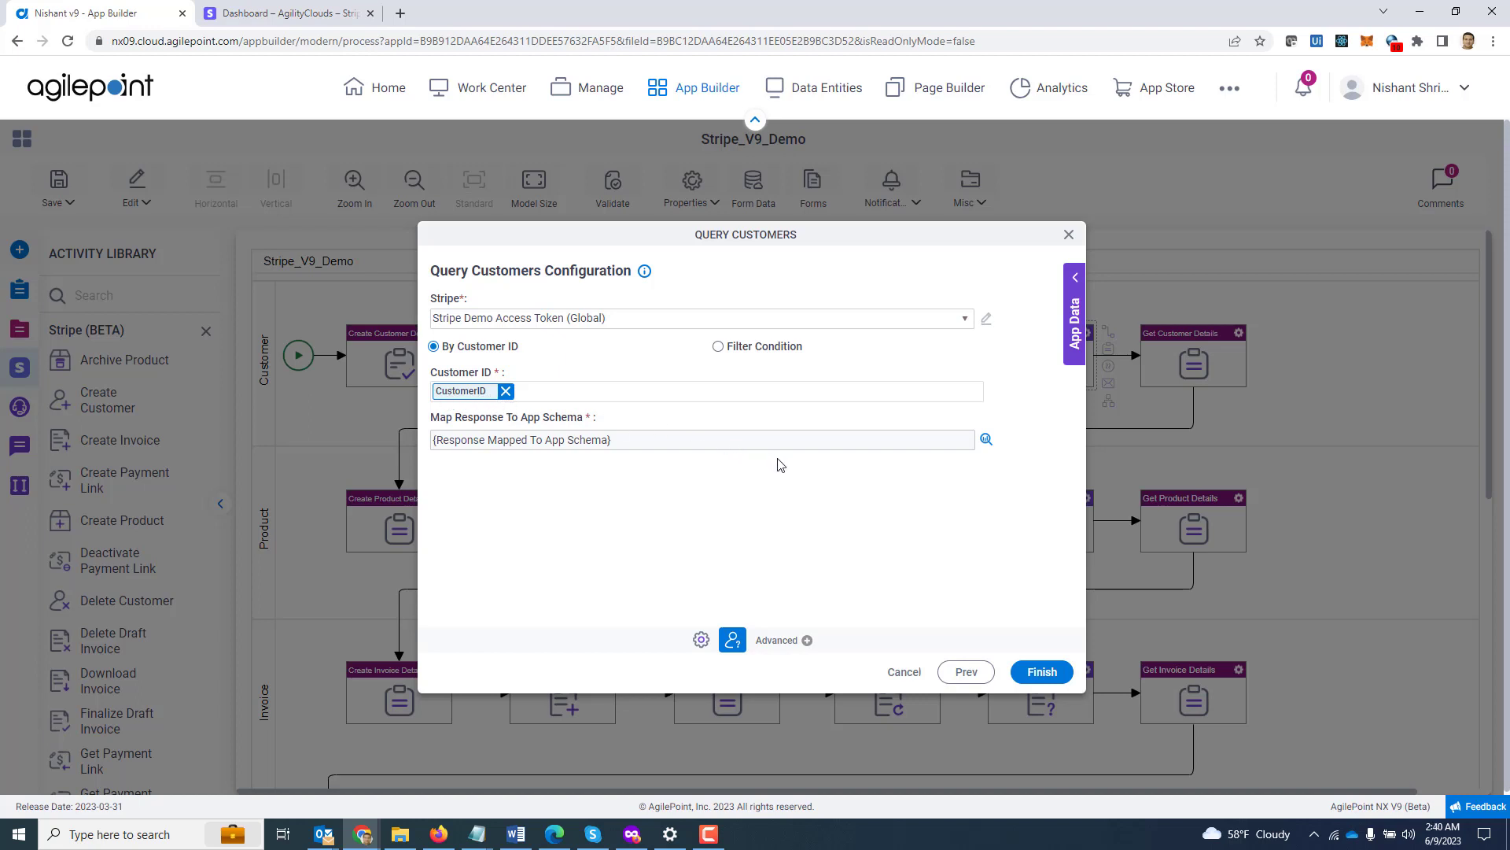
pyautogui.click(986, 443)
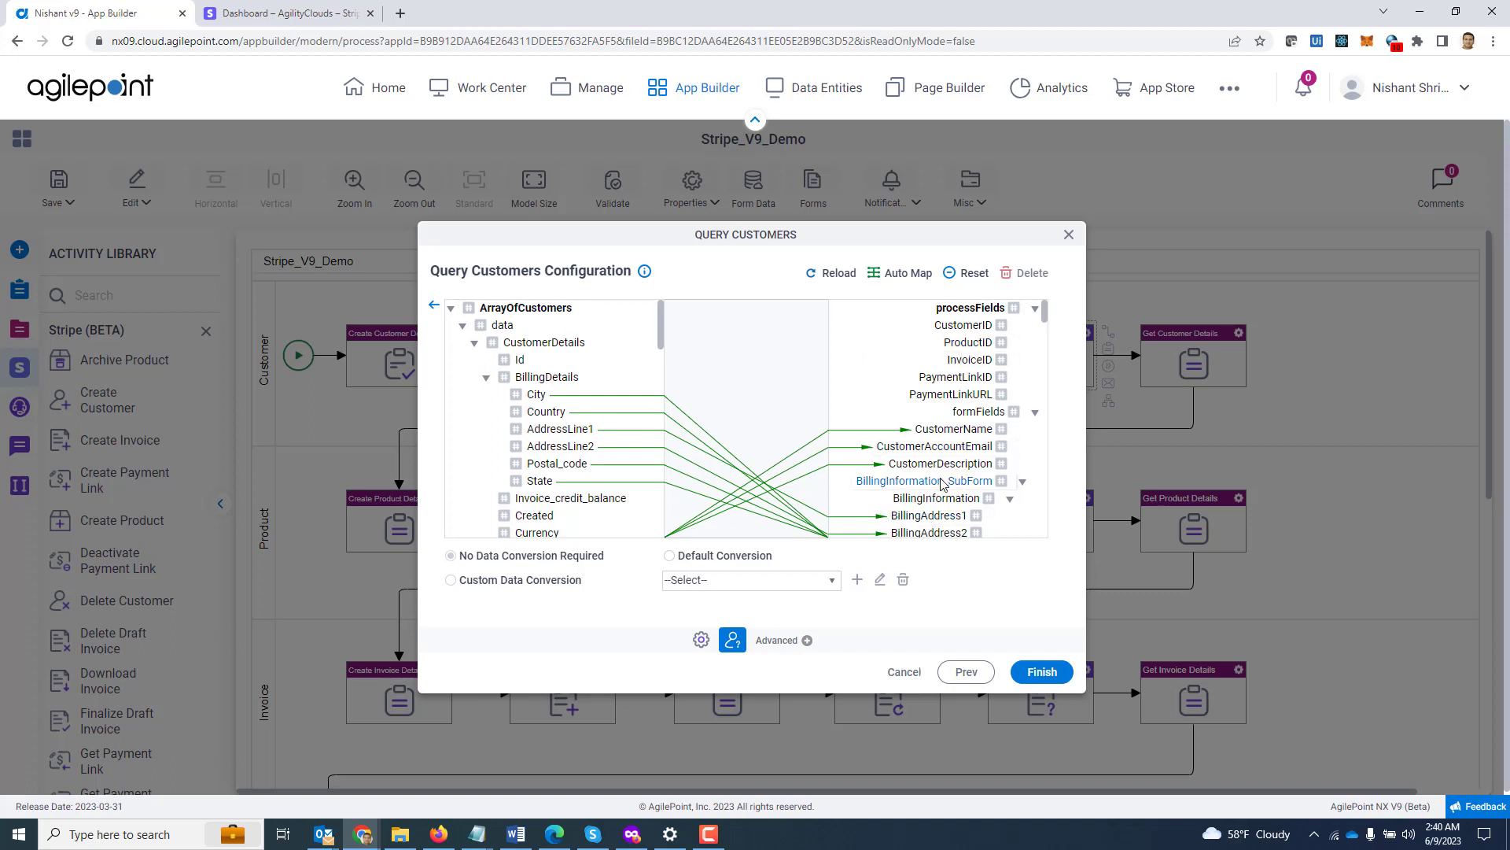
pyautogui.click(434, 305)
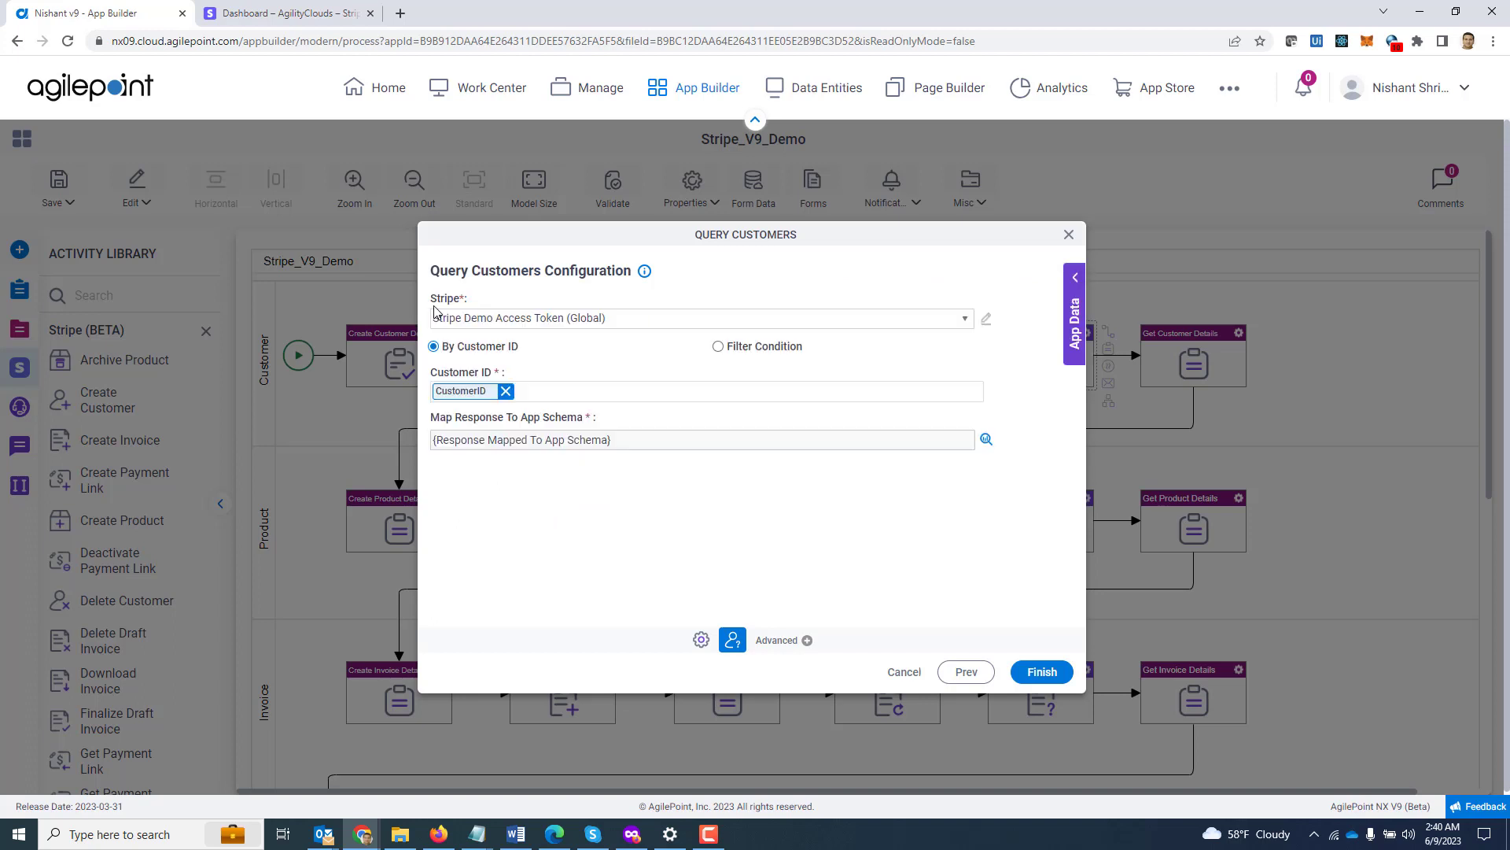
# Explore the Filter Condition option of Query Customers, including the builder's fields, operators and AND/OR choices, and close without saving.
pyautogui.click(718, 347)
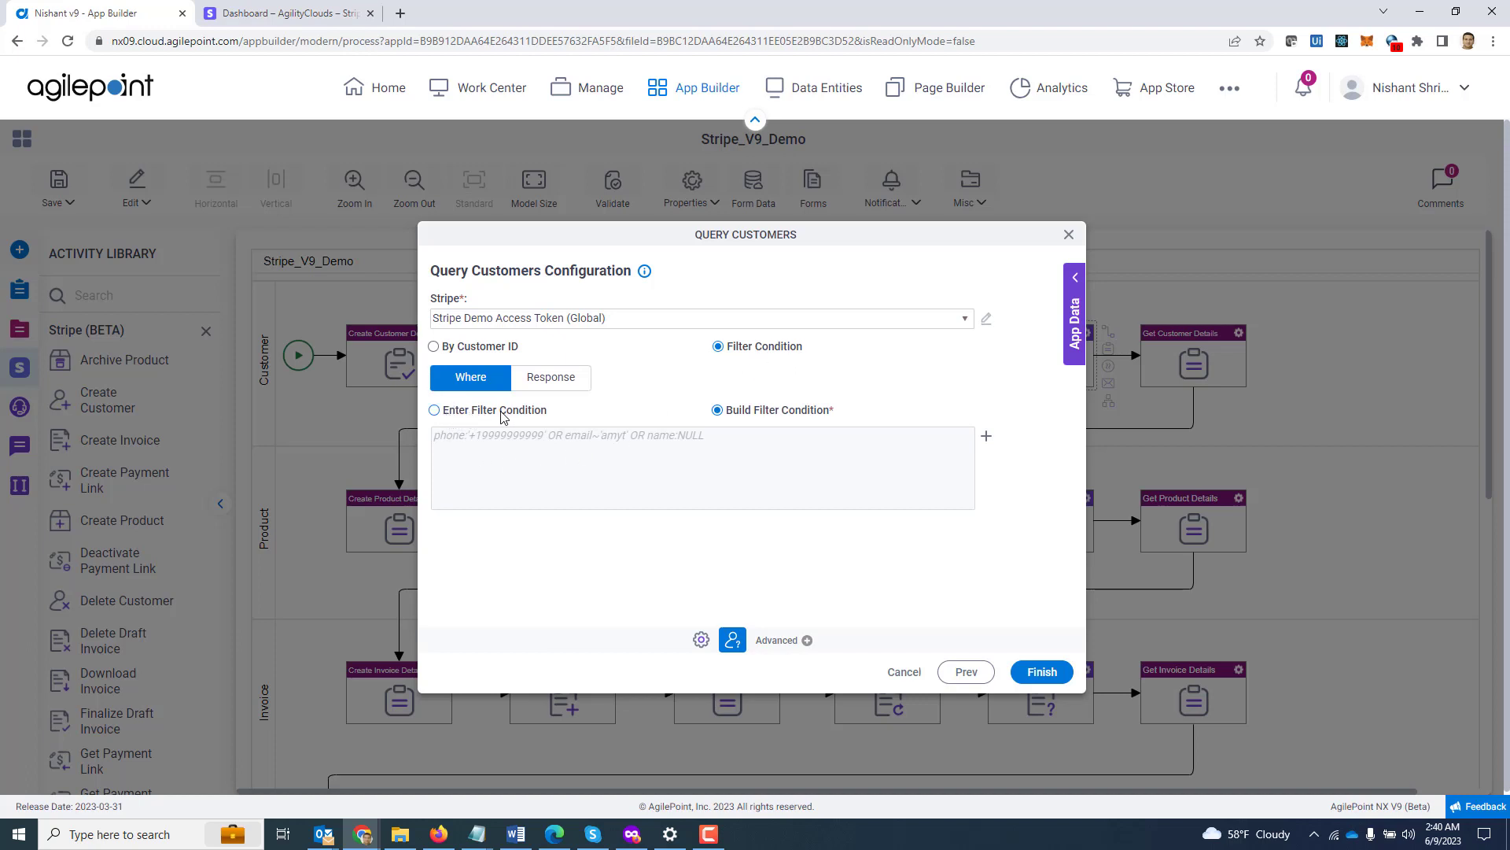
pyautogui.click(719, 412)
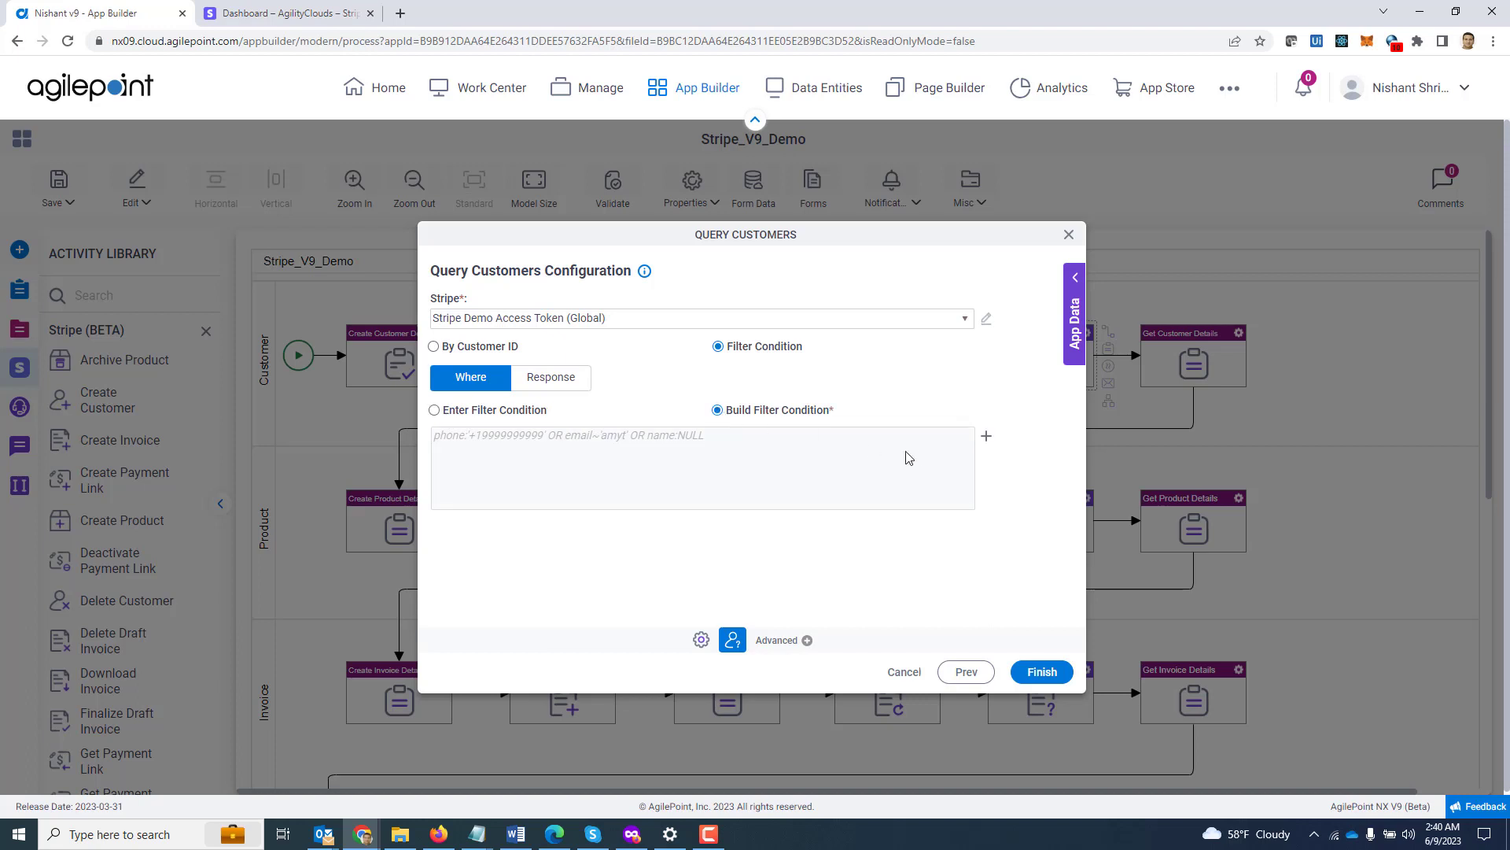
pyautogui.click(986, 436)
pyautogui.click(503, 378)
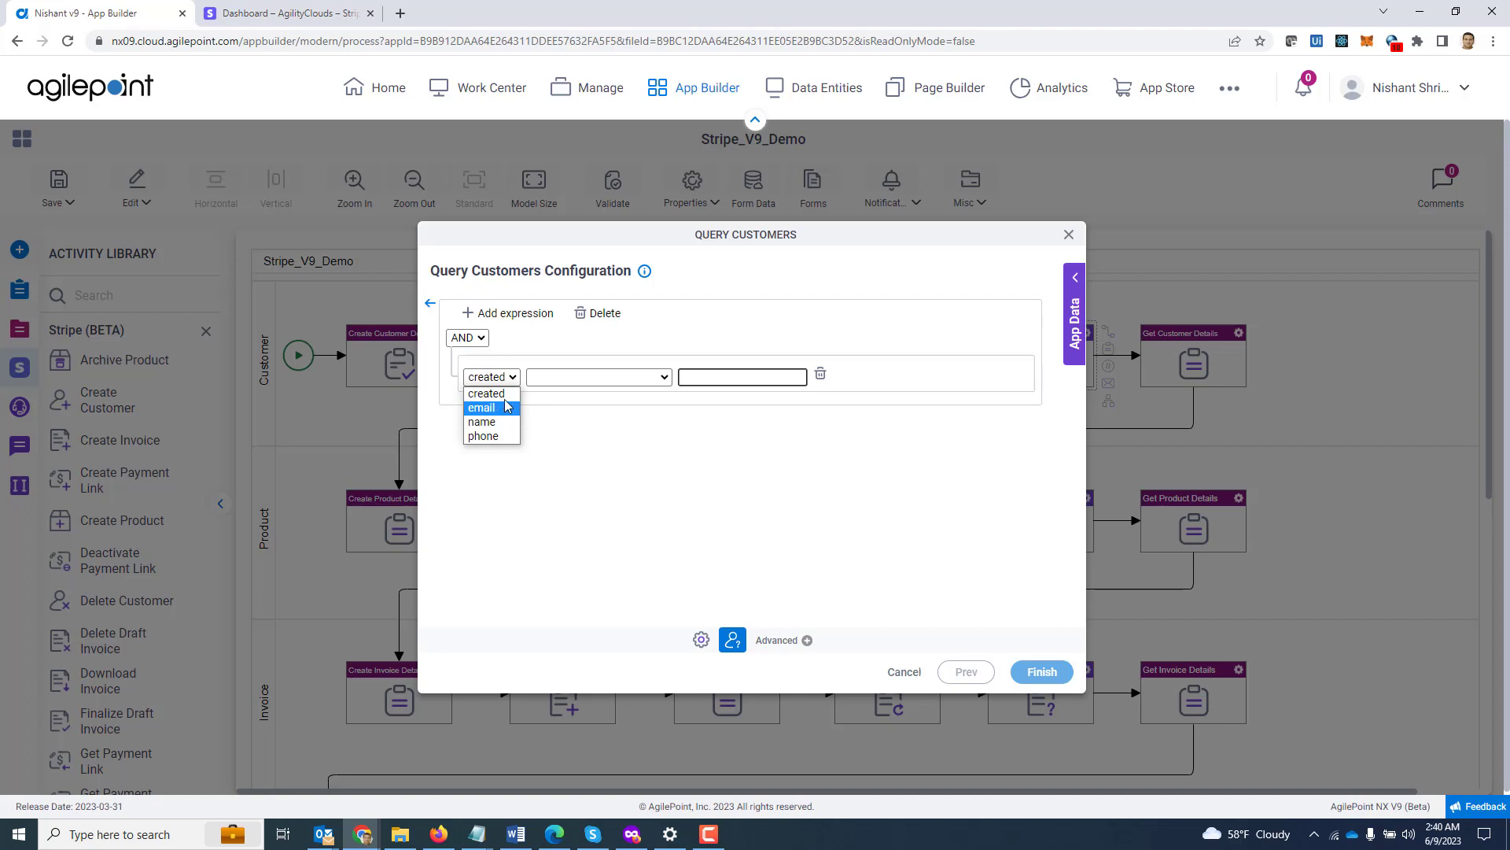
pyautogui.click(607, 378)
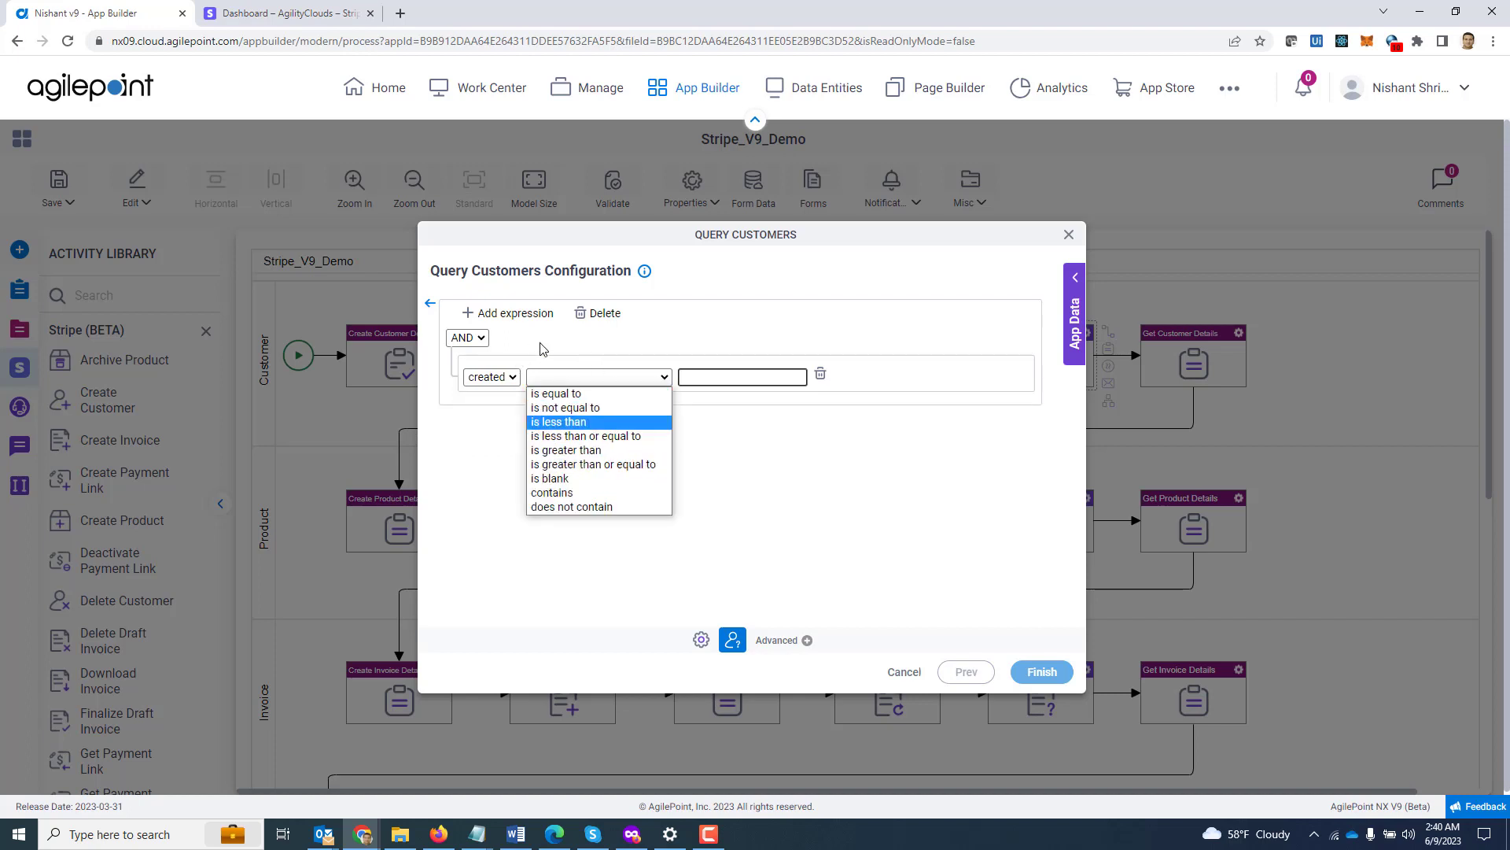
pyautogui.click(467, 338)
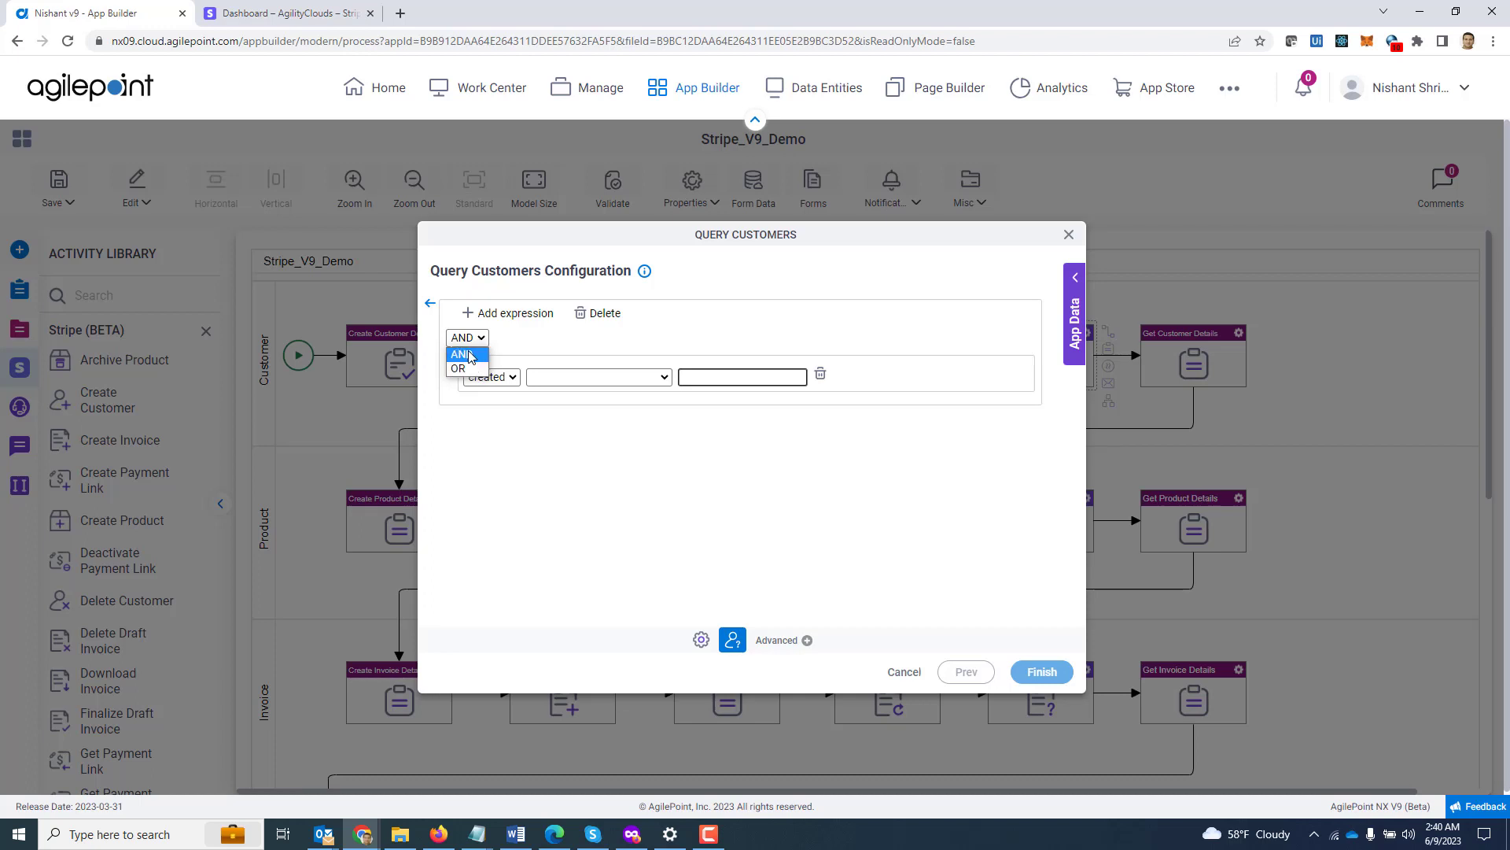
pyautogui.click(430, 303)
pyautogui.click(430, 304)
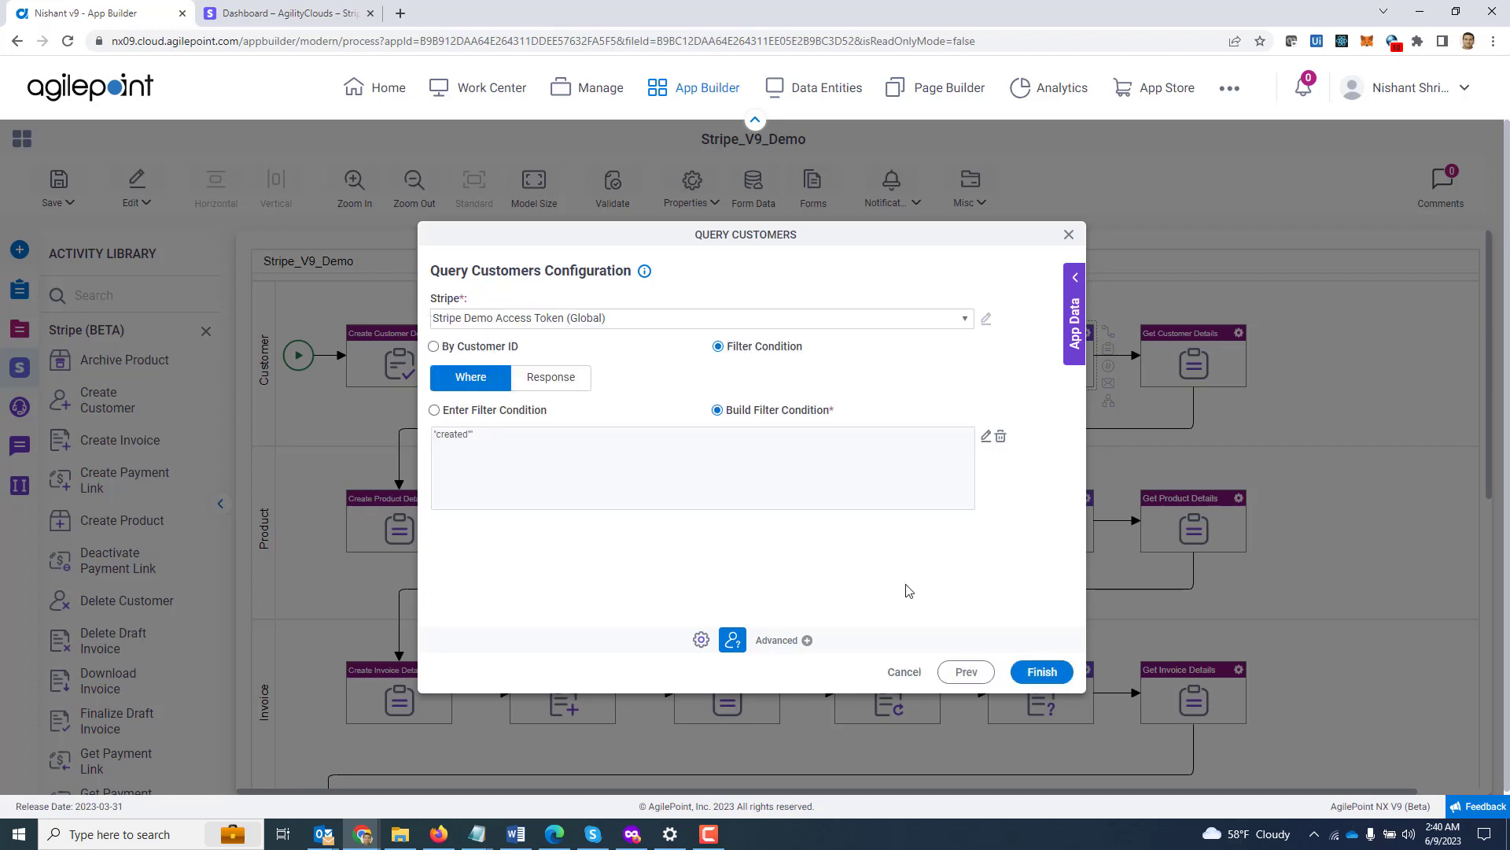
pyautogui.click(1067, 236)
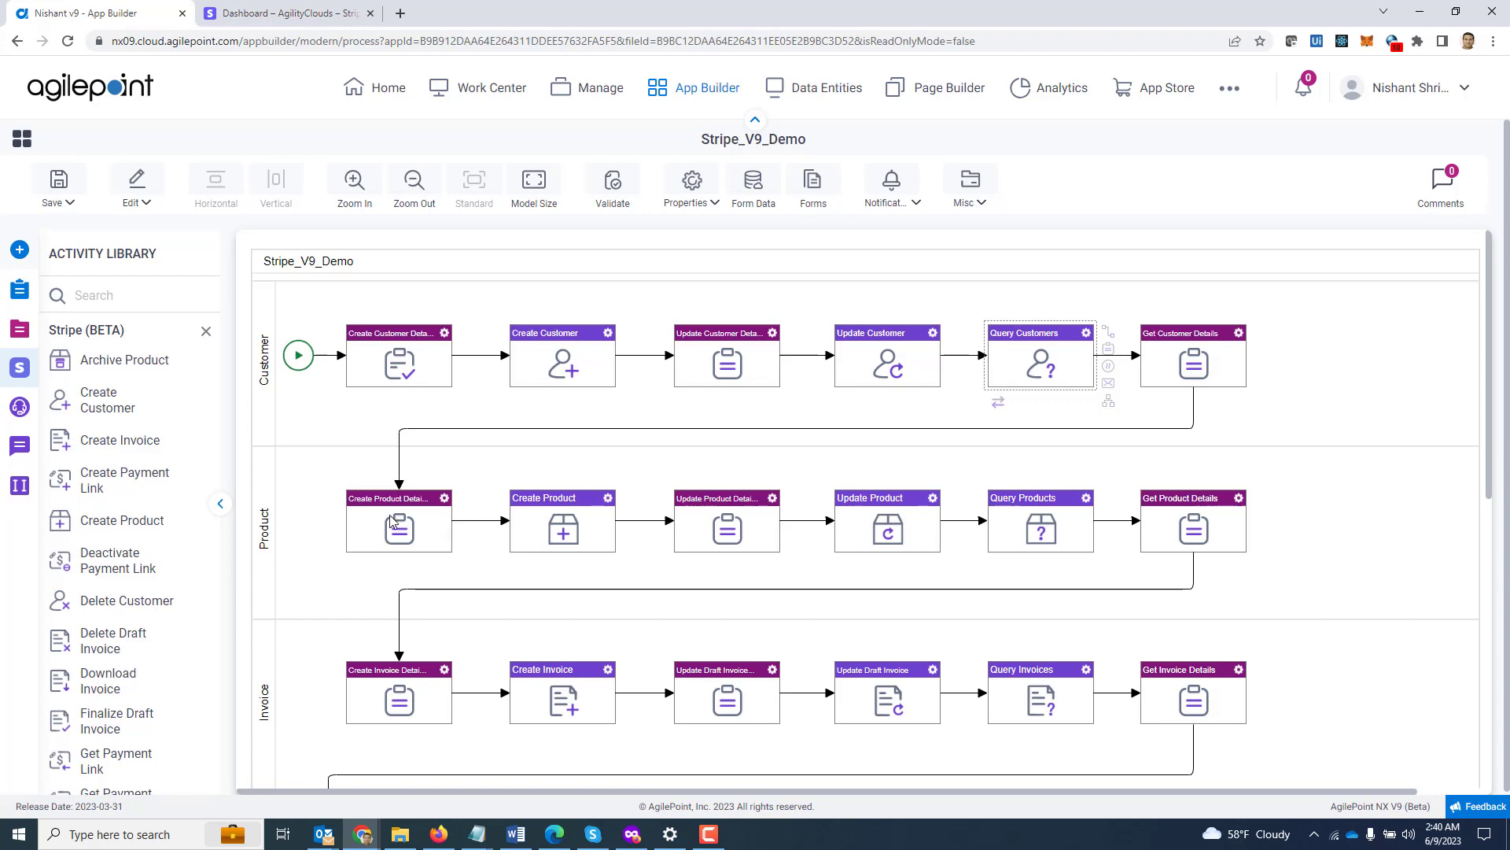
# Examine the Create Product activity's Stripe token, request mapping and product ID variable, and close its configuration without saving.
pyautogui.doubleClick(574, 527)
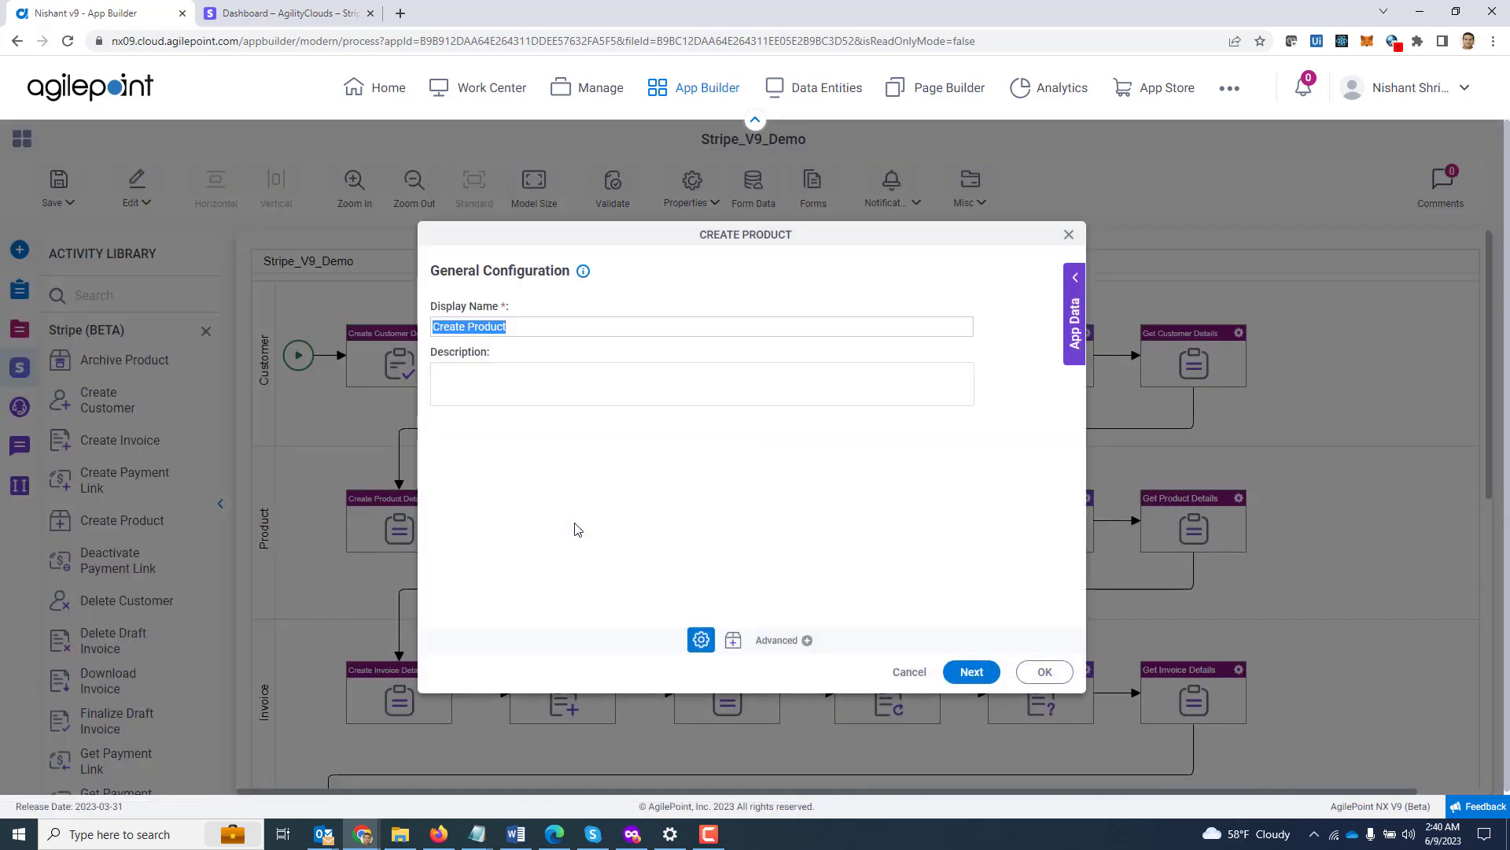
pyautogui.click(972, 672)
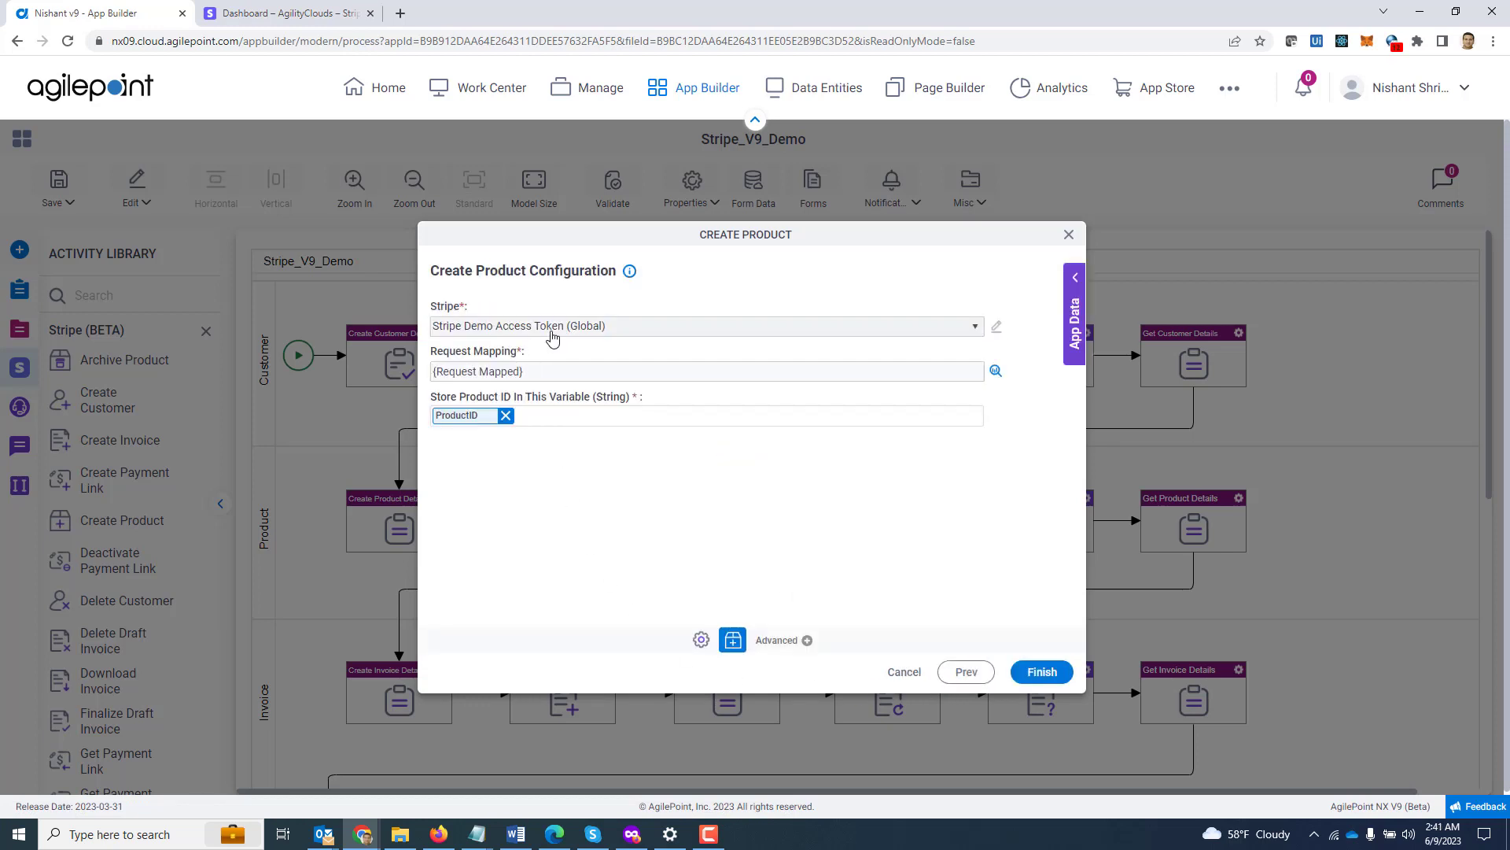
pyautogui.click(996, 371)
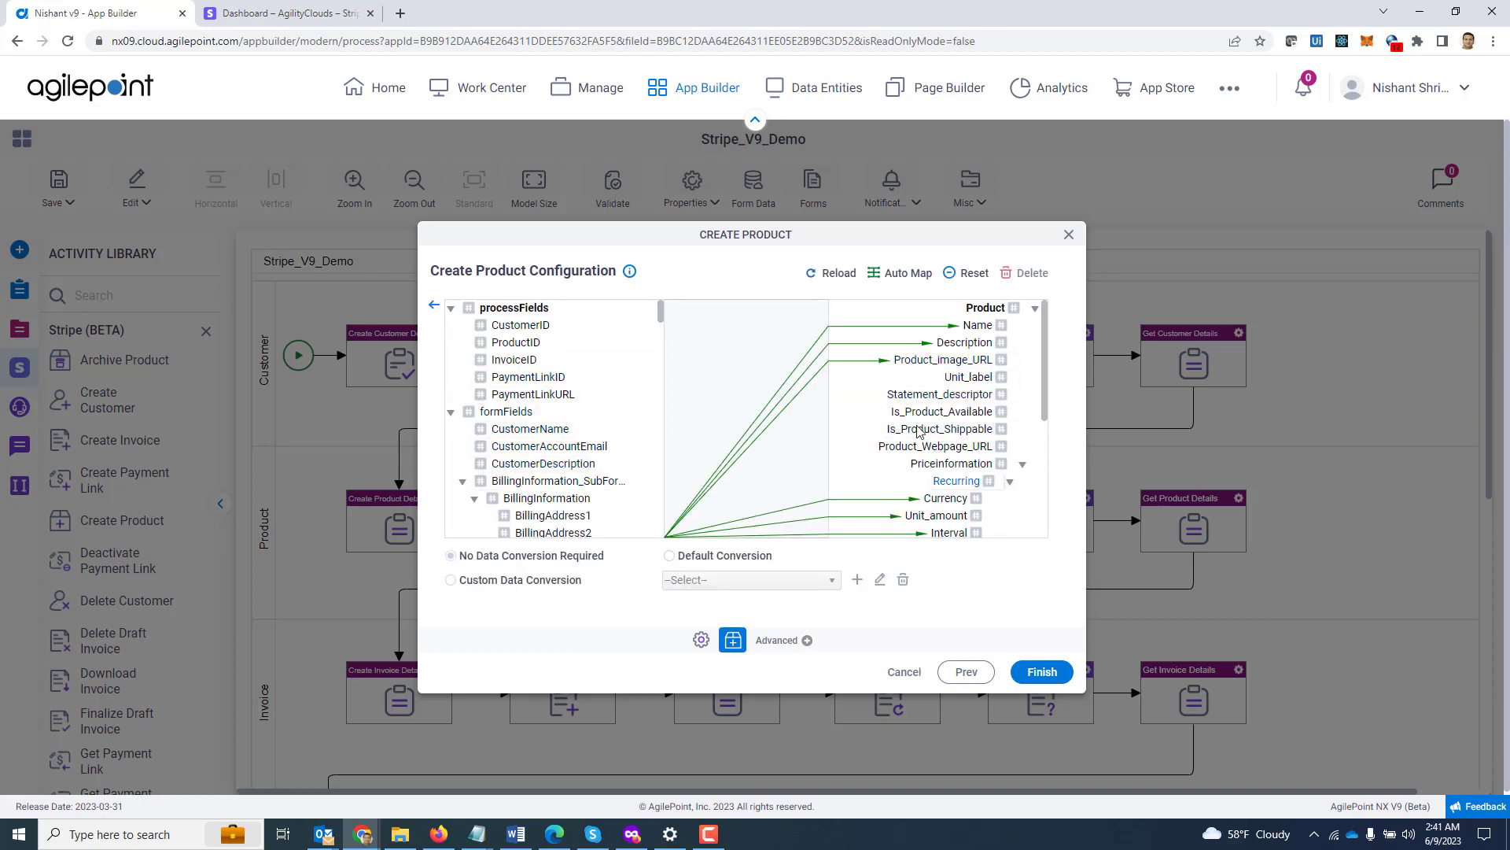
pyautogui.click(434, 306)
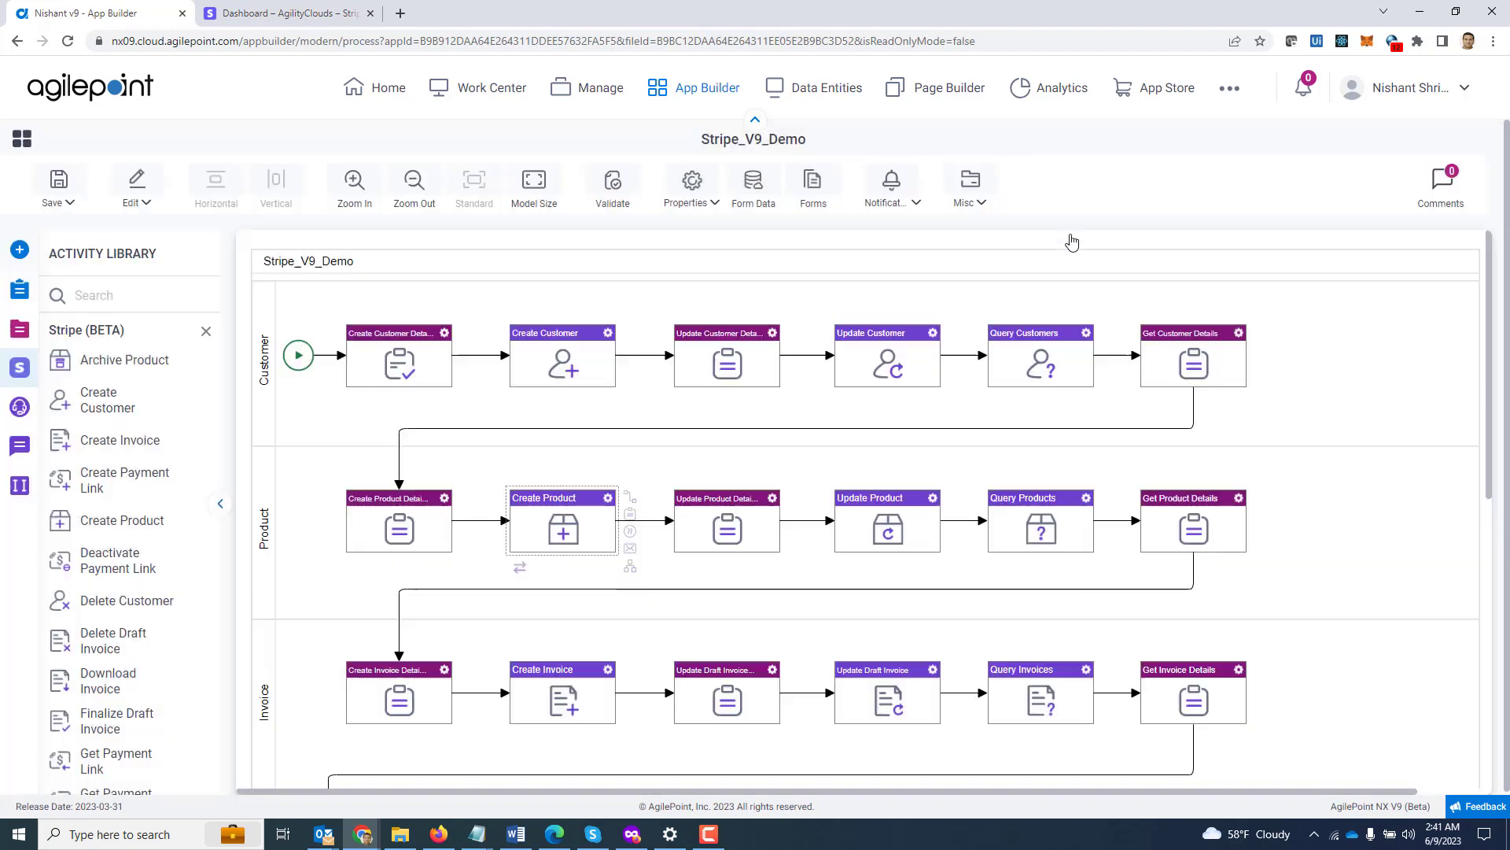
pyautogui.click(1069, 236)
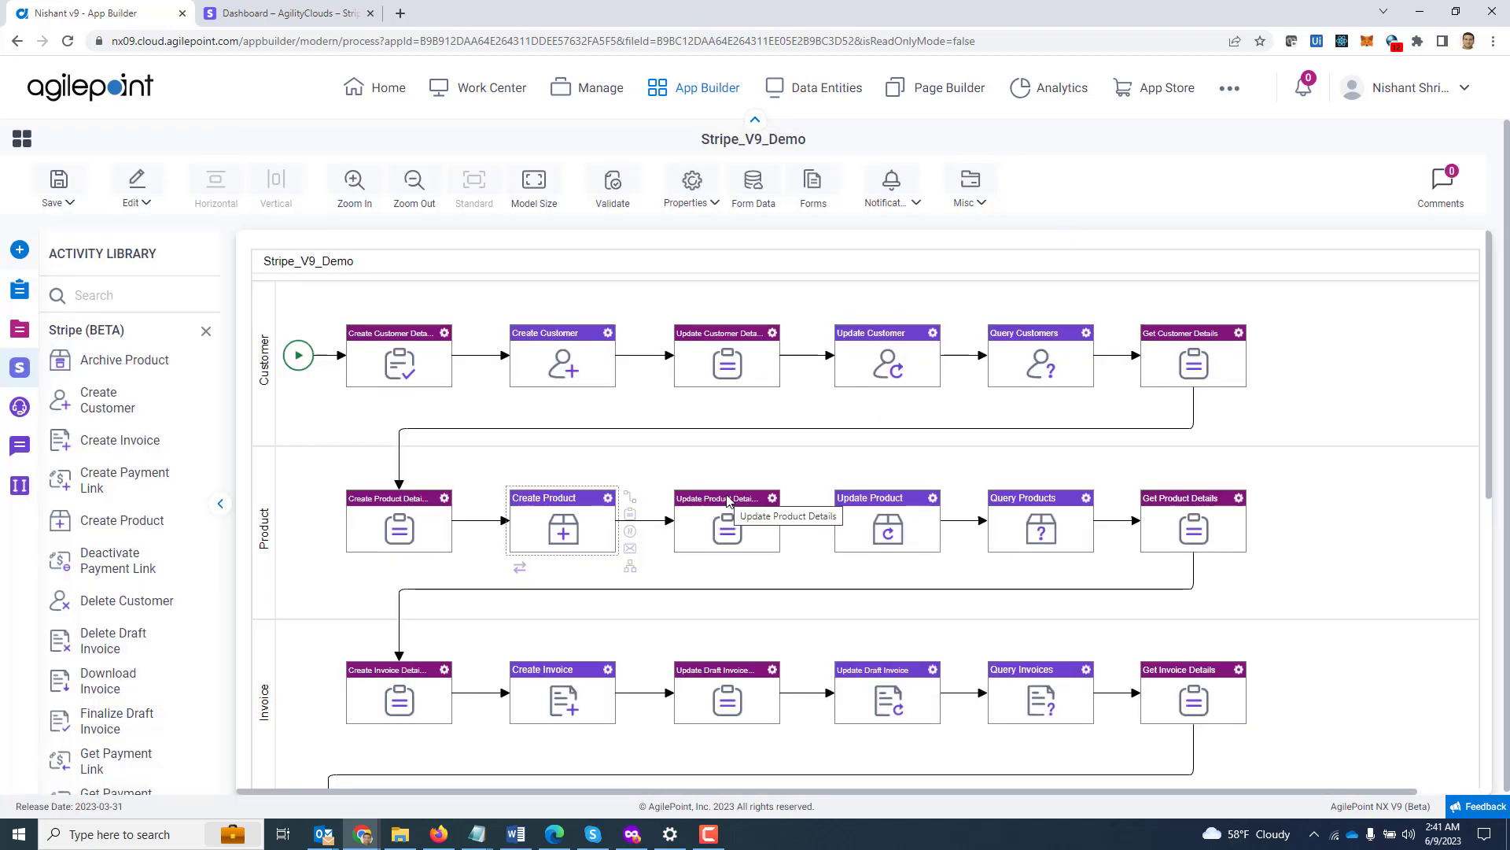
# Review the Update Product activity's Stripe token, product ID and request mapping settings, and close without saving.
pyautogui.doubleClick(893, 531)
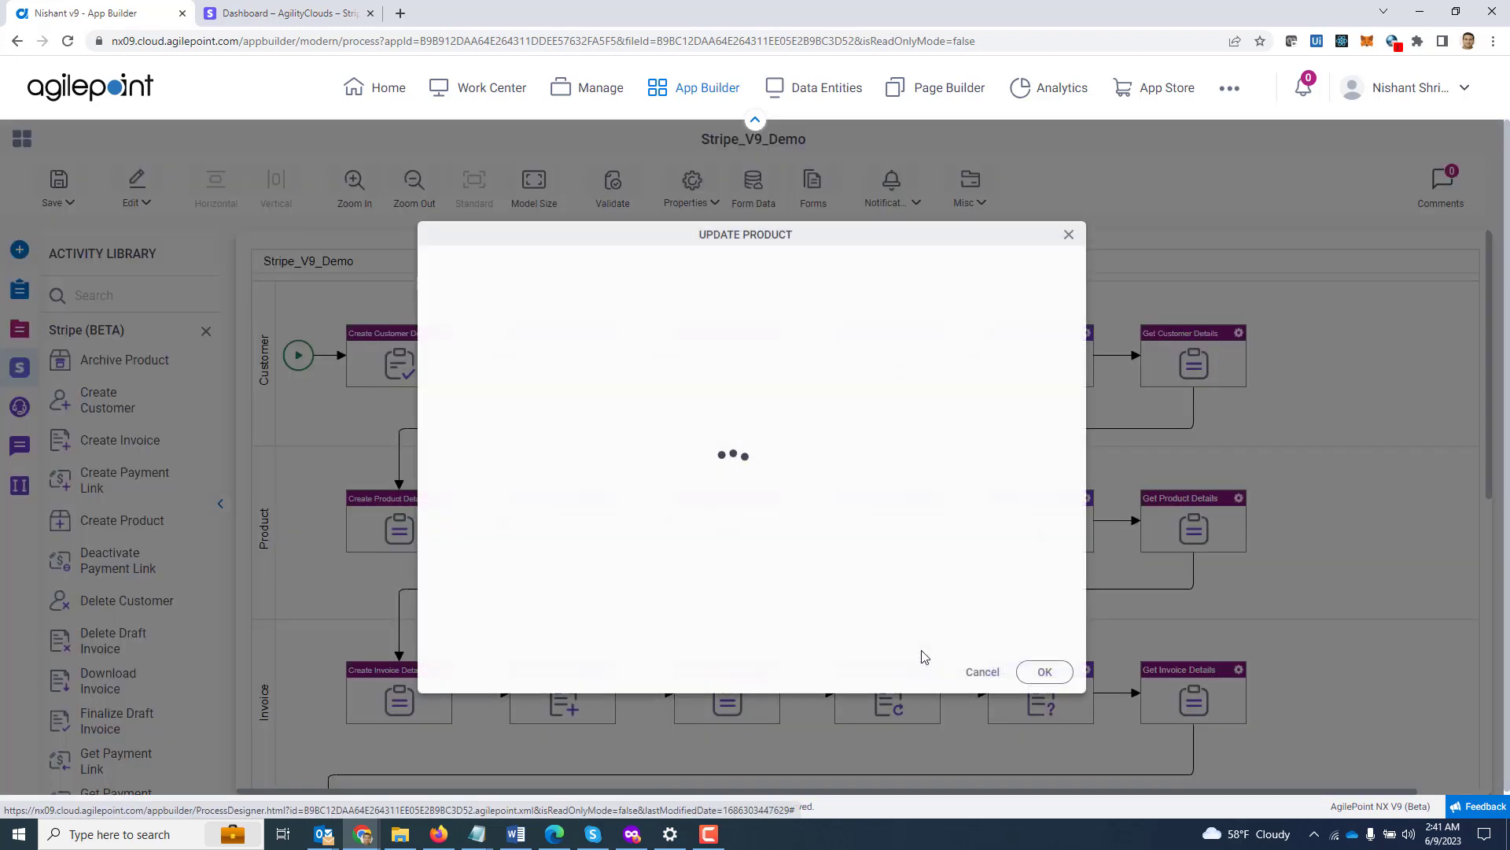
pyautogui.click(985, 674)
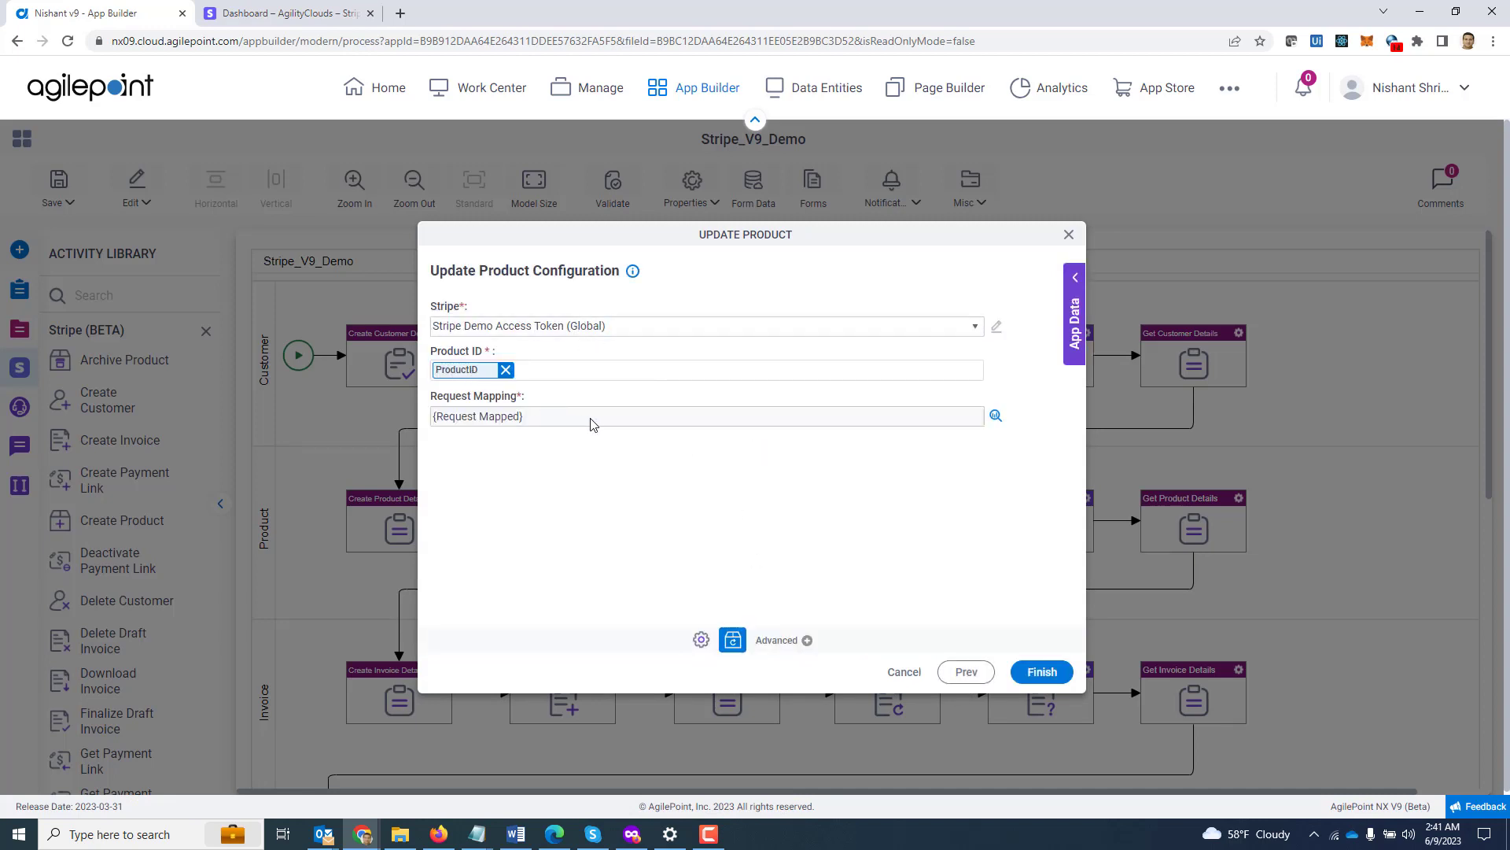
pyautogui.click(1069, 235)
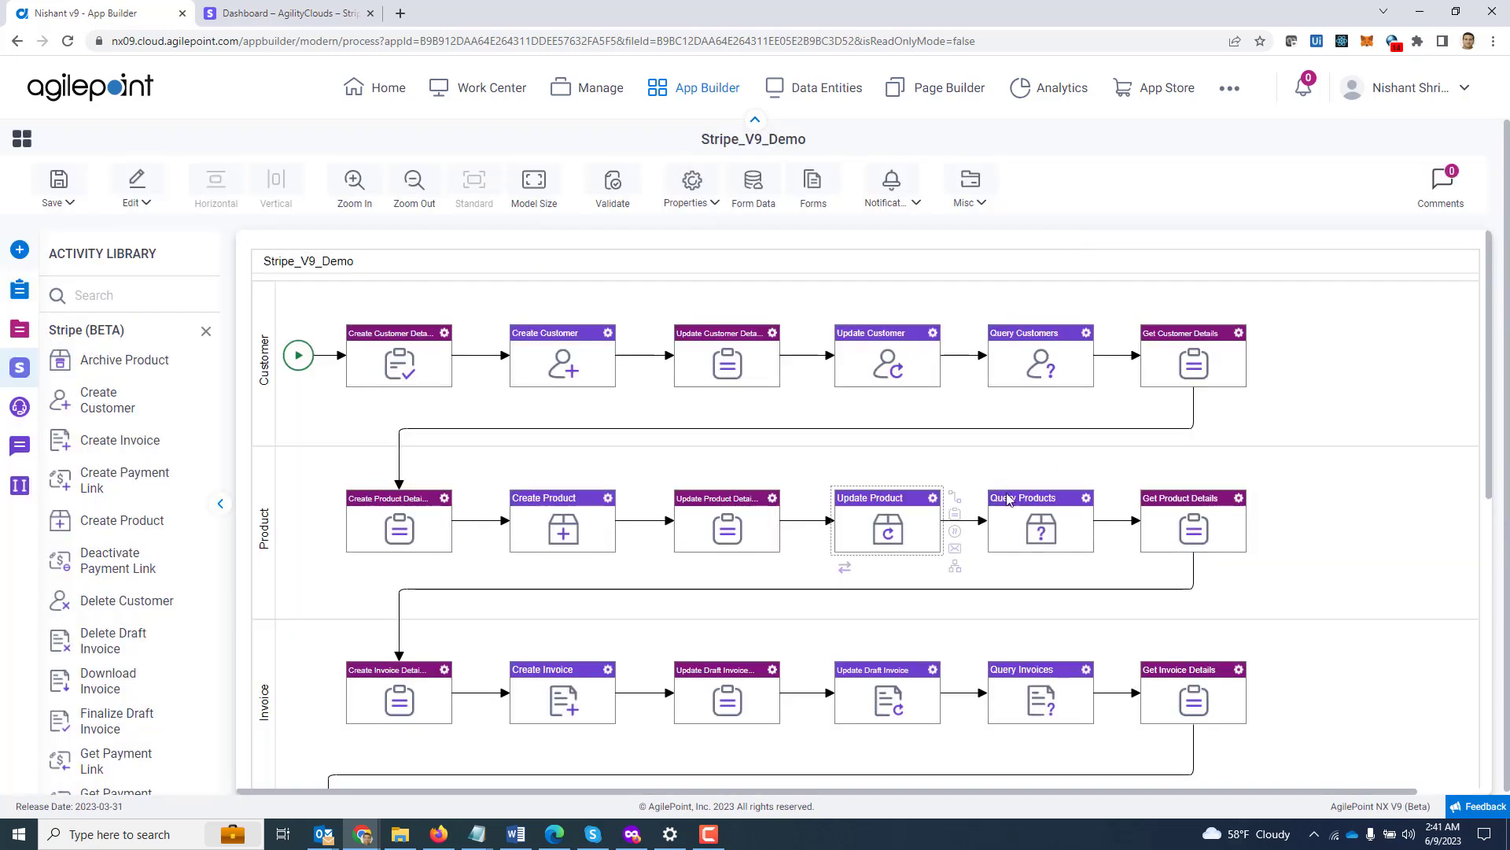
# Inspect the Query Products activity's query options and response mapping to the app schema, and finish its configuration.
pyautogui.doubleClick(1039, 527)
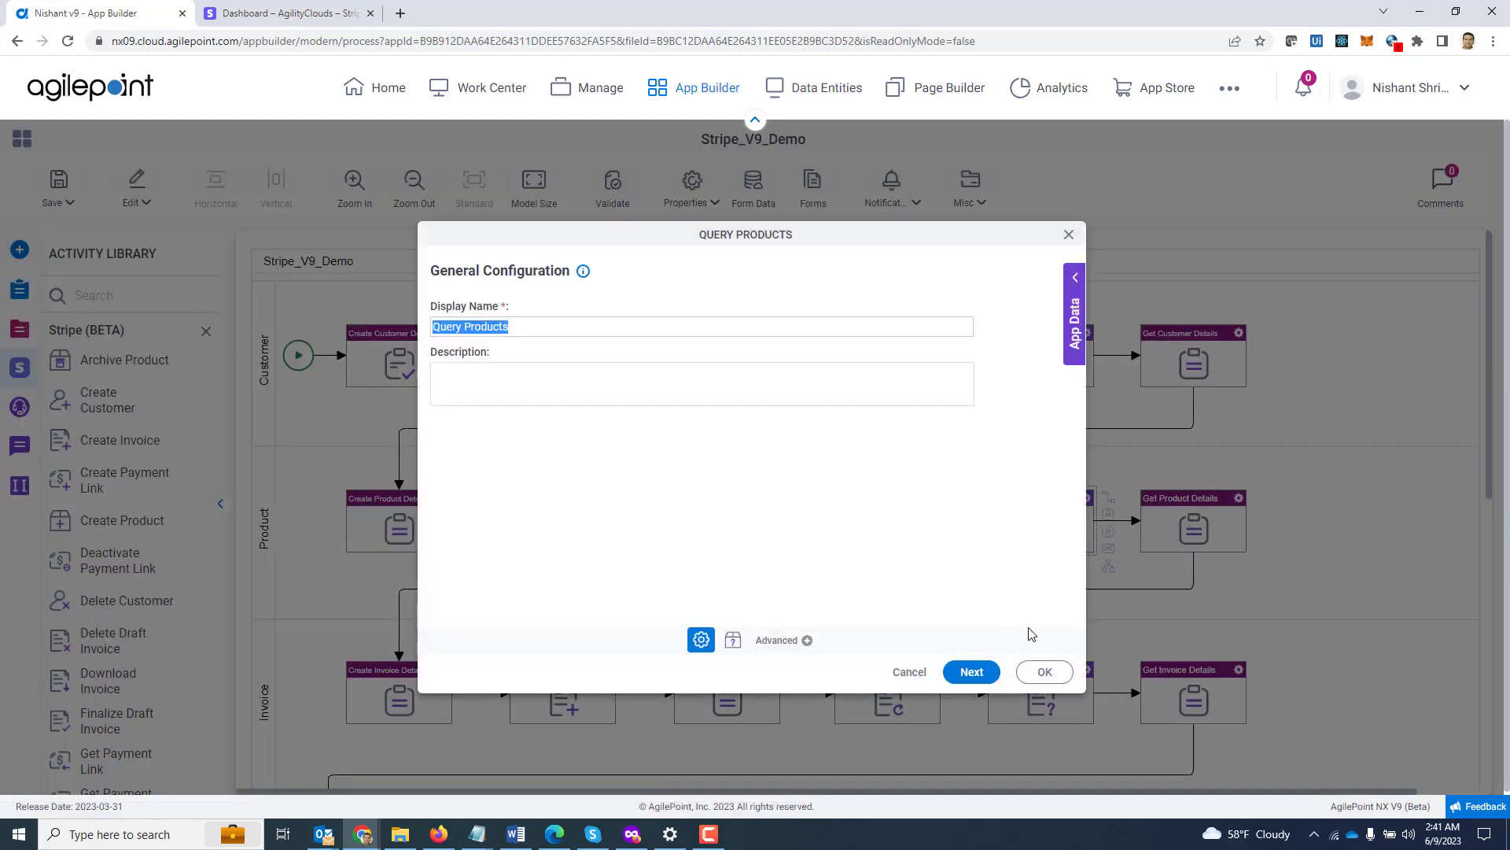
pyautogui.click(972, 671)
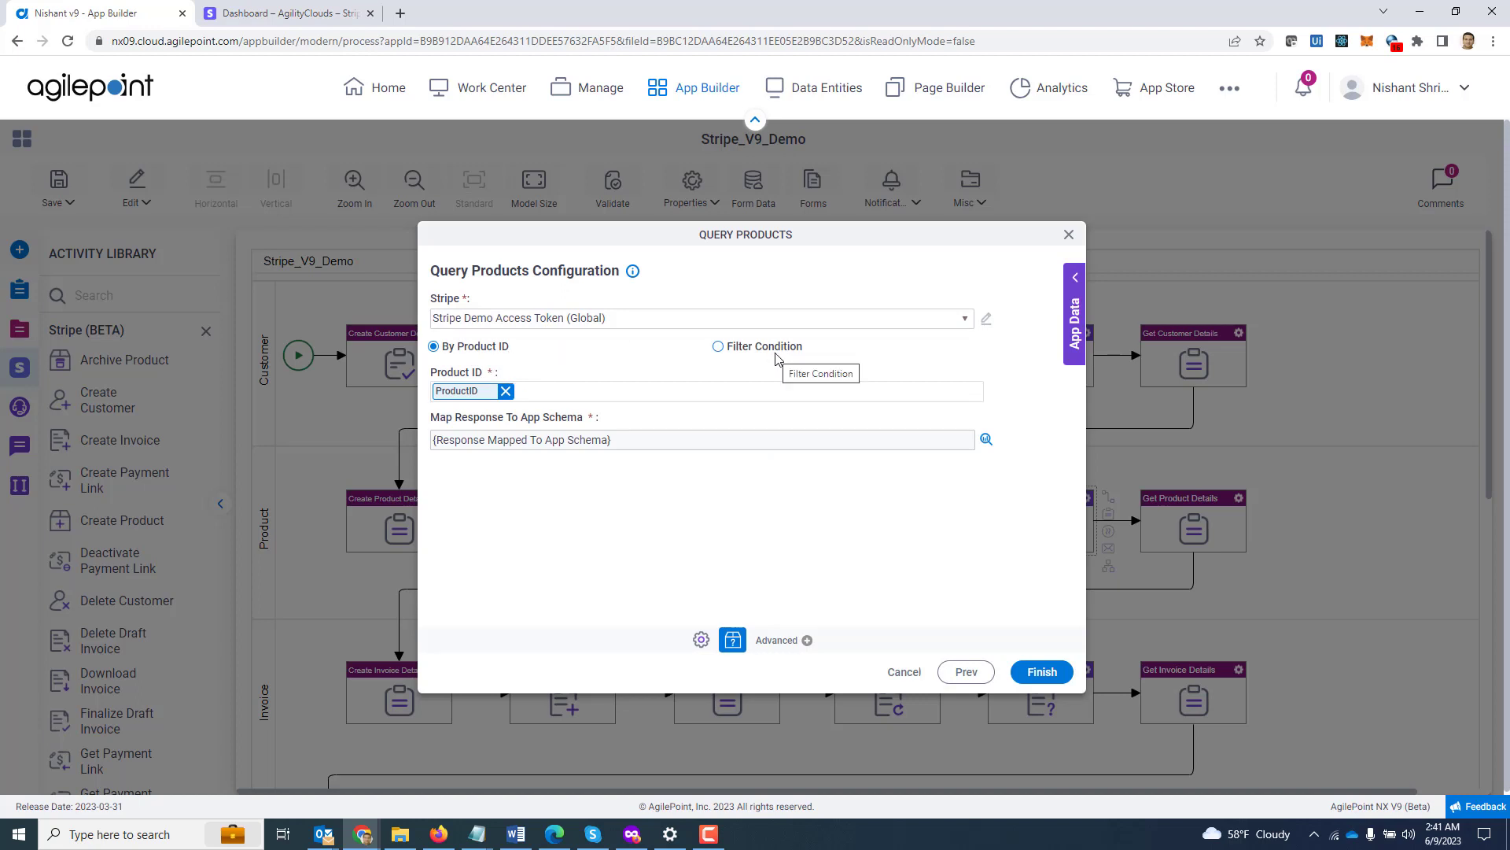
pyautogui.click(988, 443)
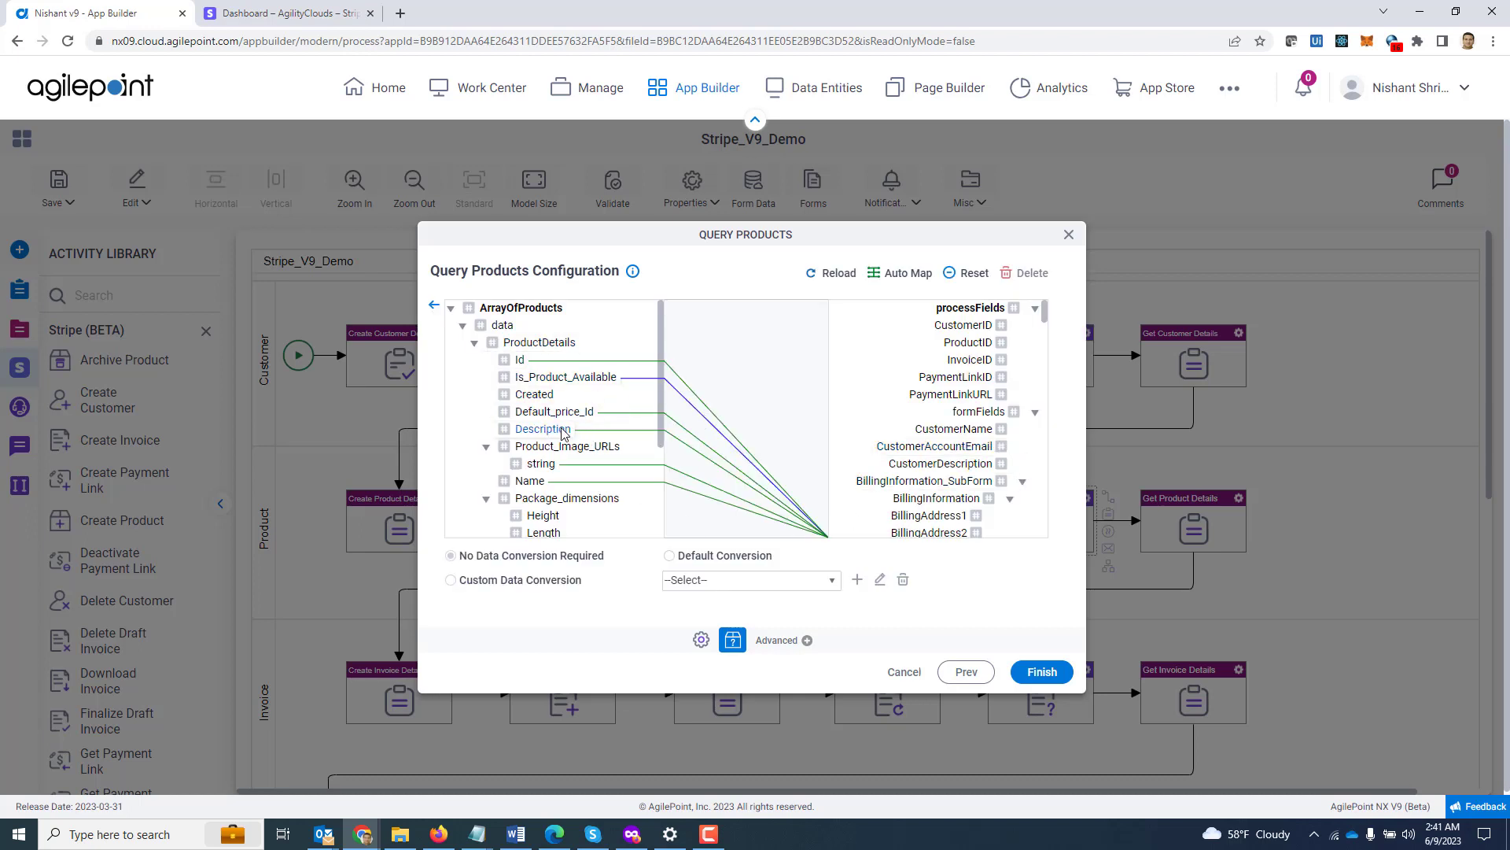
pyautogui.moveTo(565, 434); pyautogui.dragTo(950, 383)
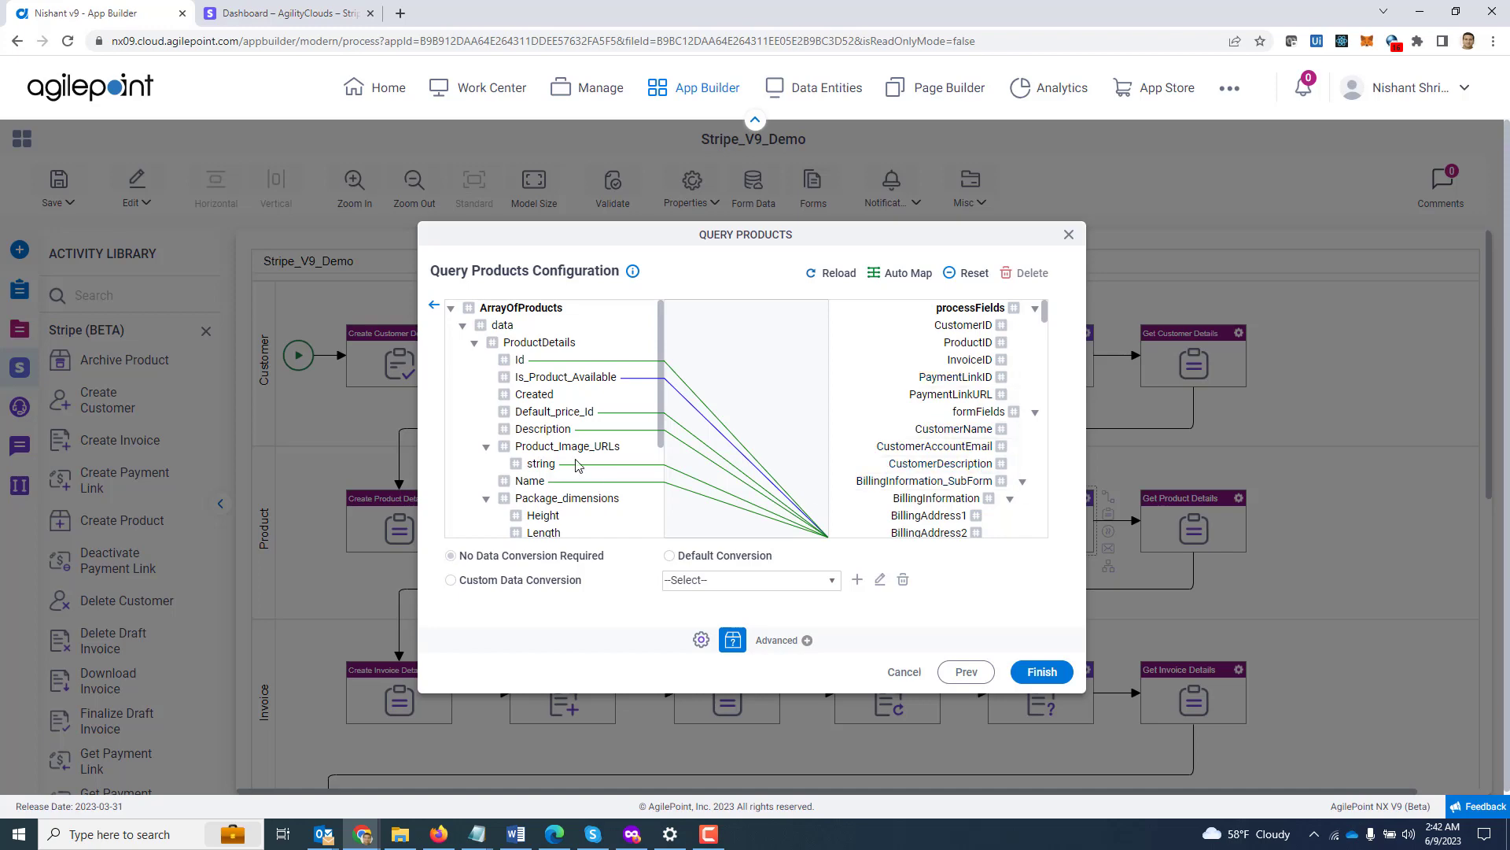
pyautogui.click(435, 307)
pyautogui.click(1042, 672)
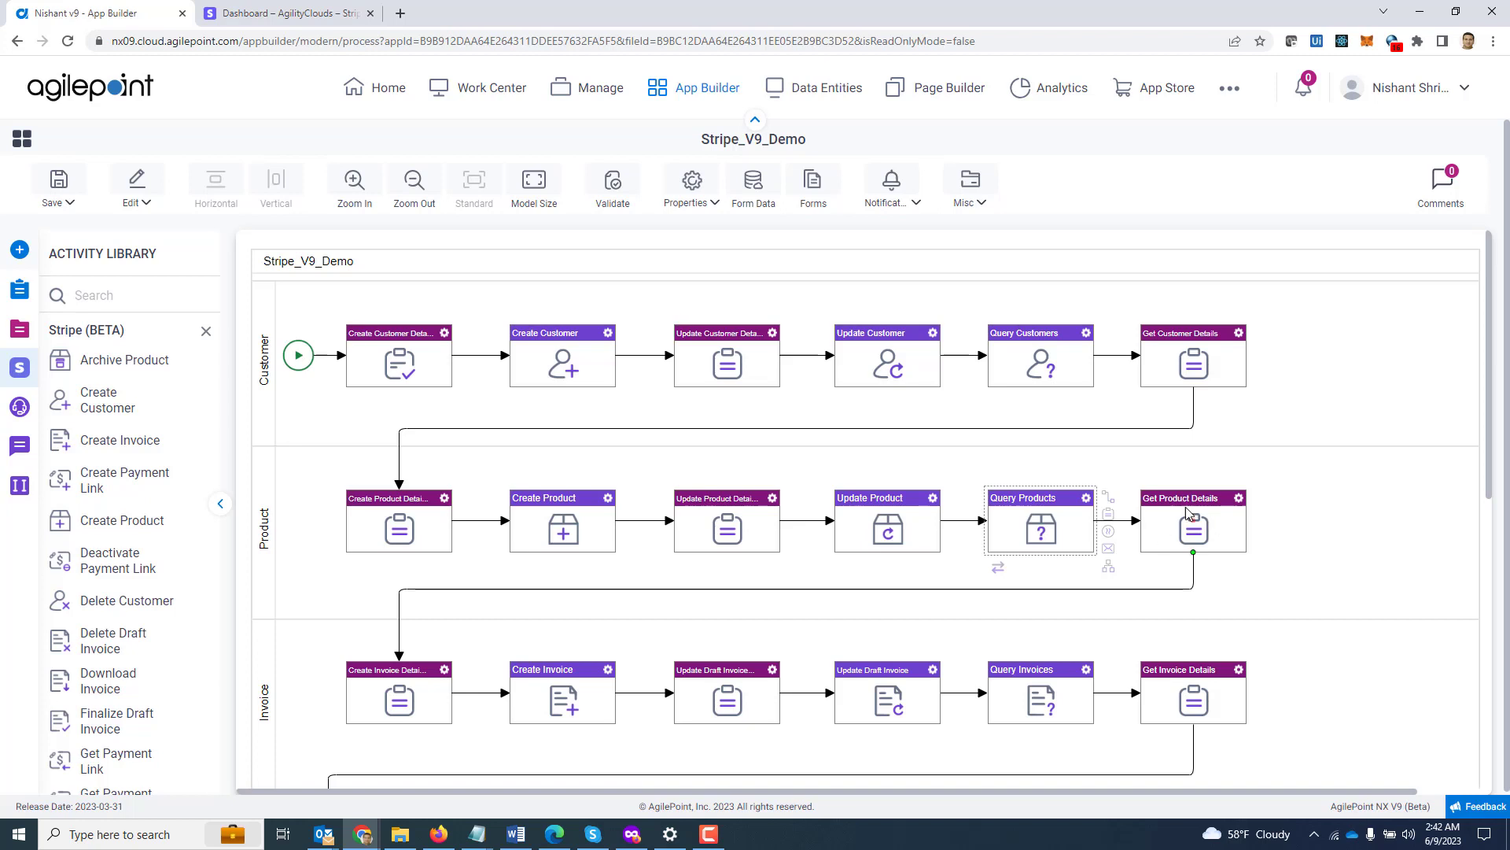
# Examine the Create Invoice activity's Stripe token, request mapping and payment collection choices, including Request payment, and close without saving.
pyautogui.scroll(-2, 1227, 582)
pyautogui.scroll(-1, 1227, 582)
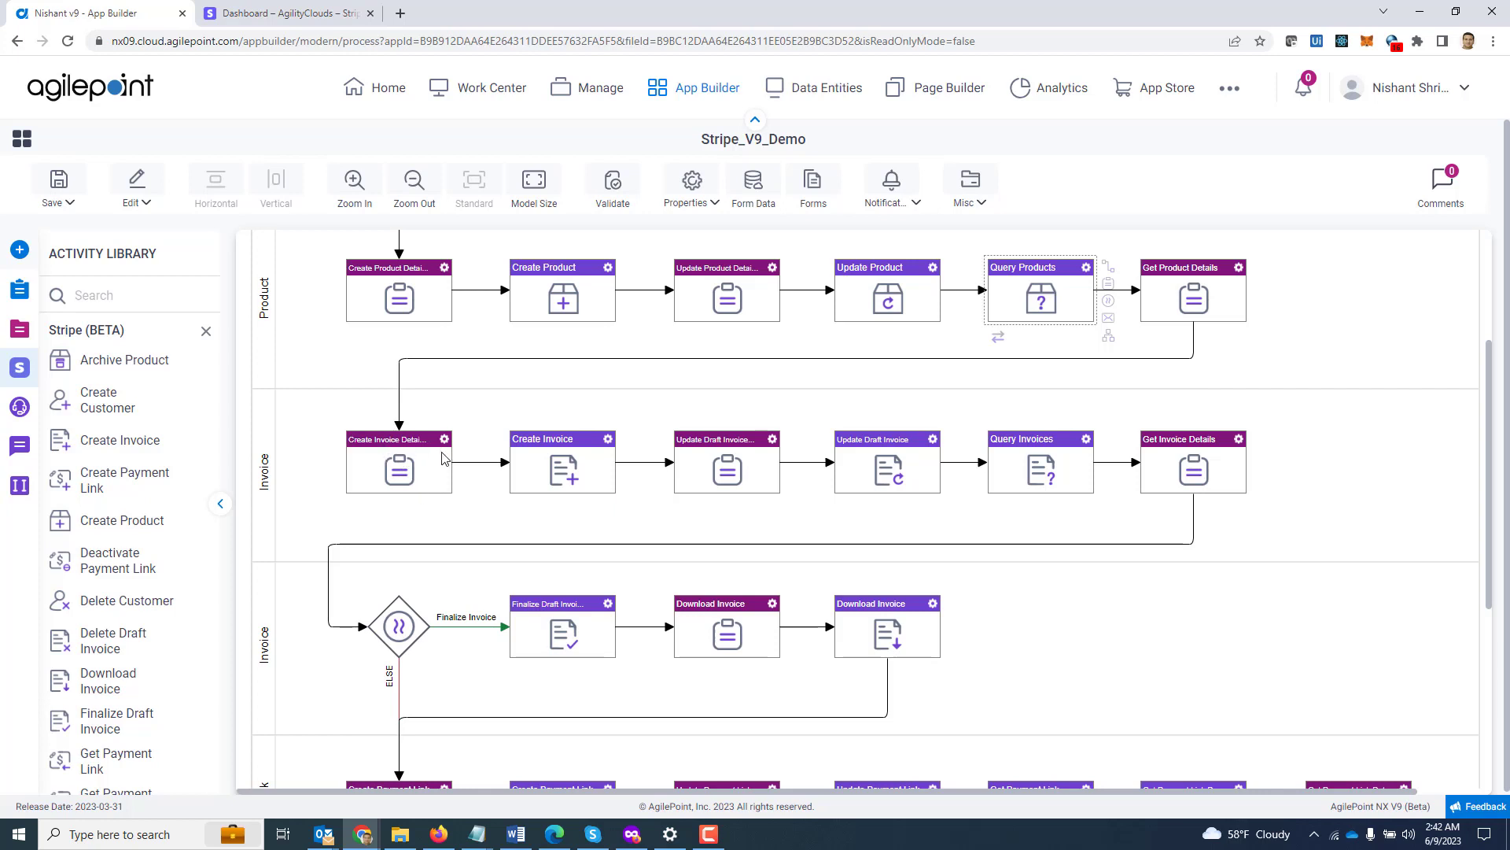
pyautogui.doubleClick(569, 467)
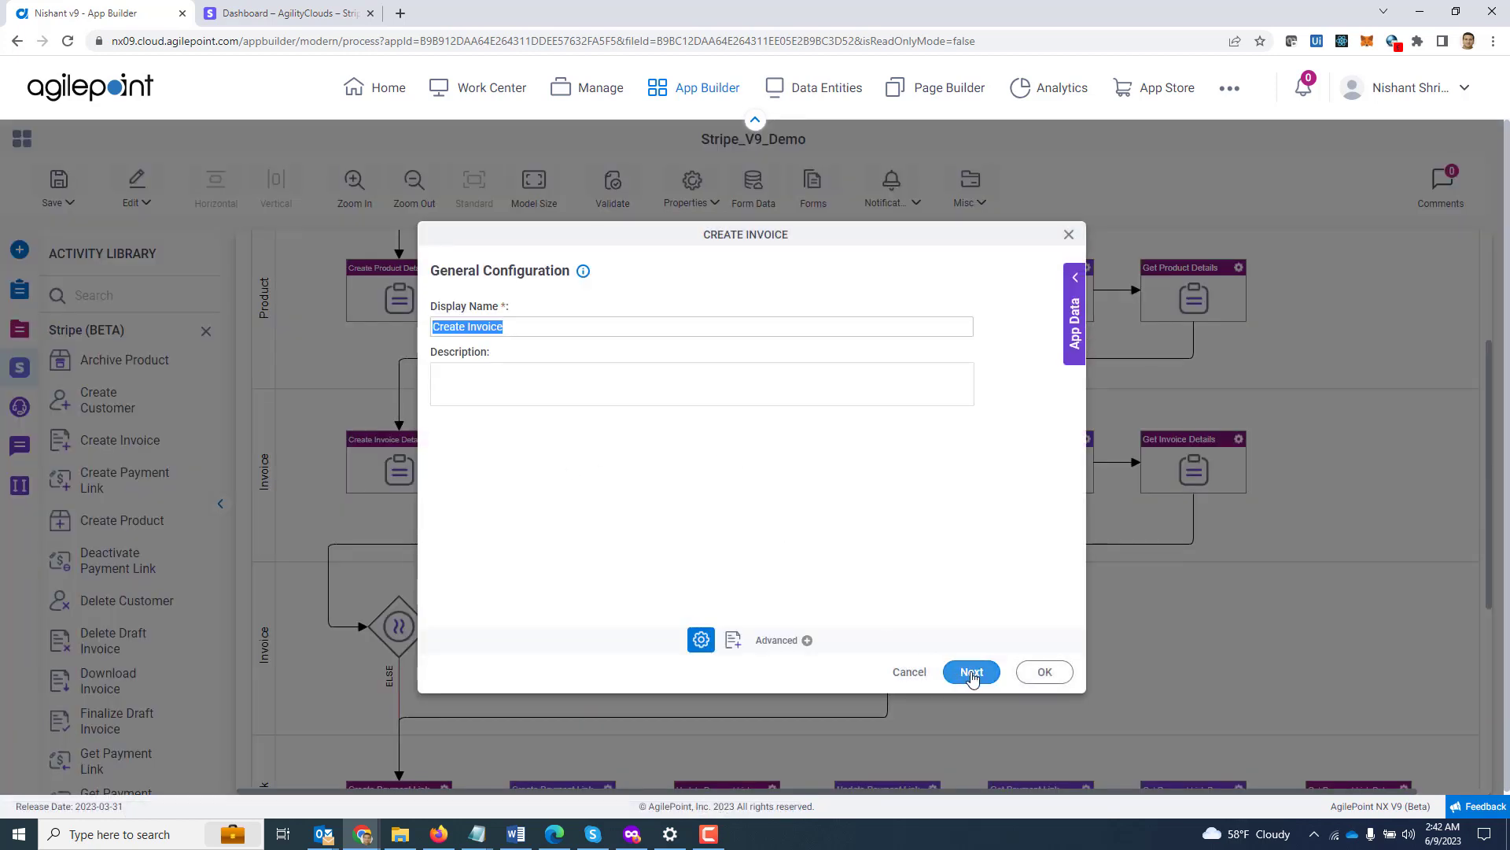
pyautogui.click(973, 672)
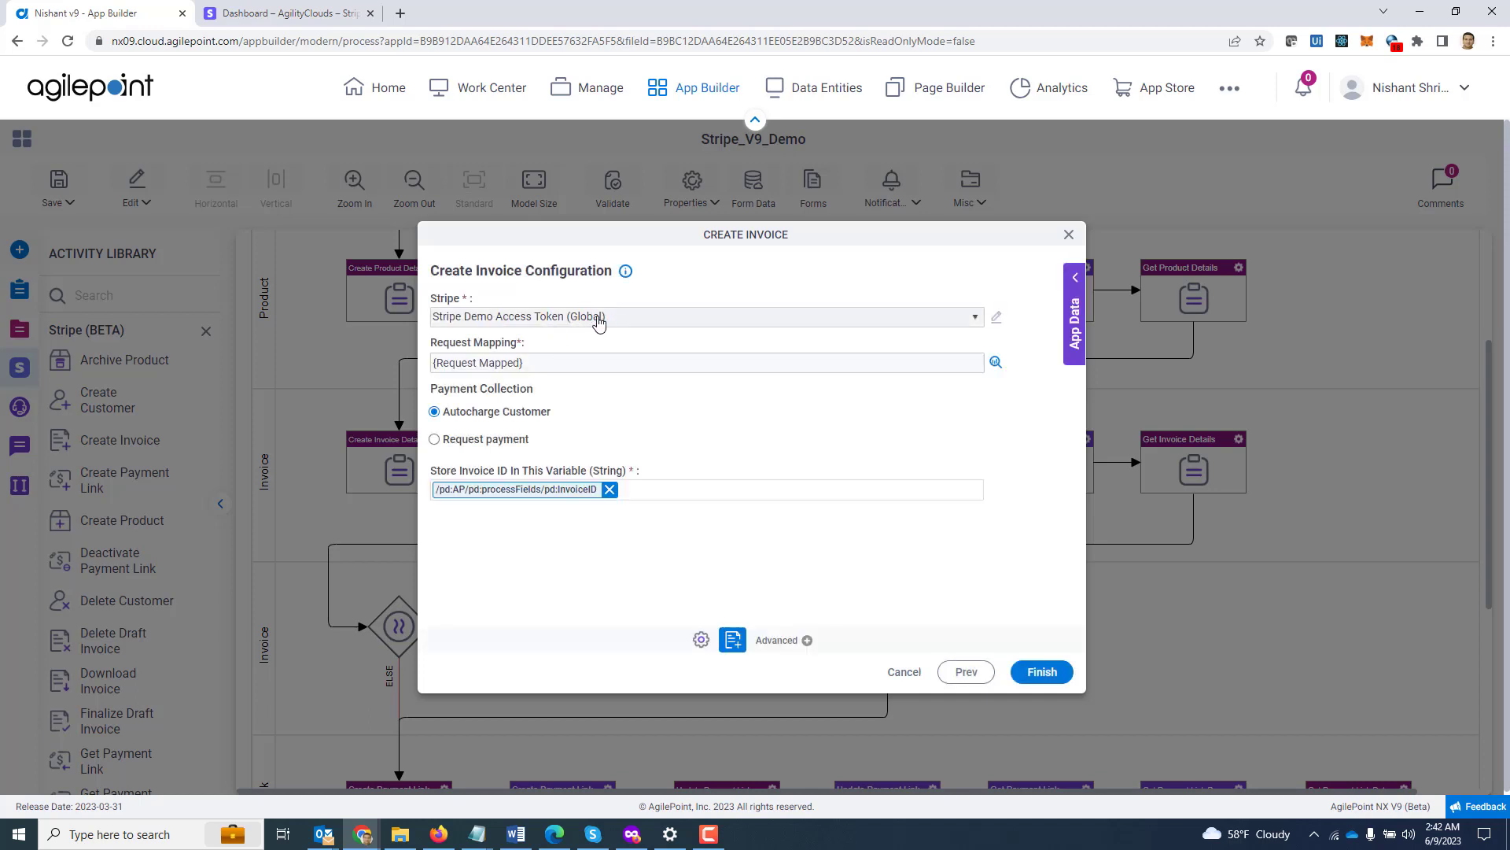
pyautogui.click(996, 364)
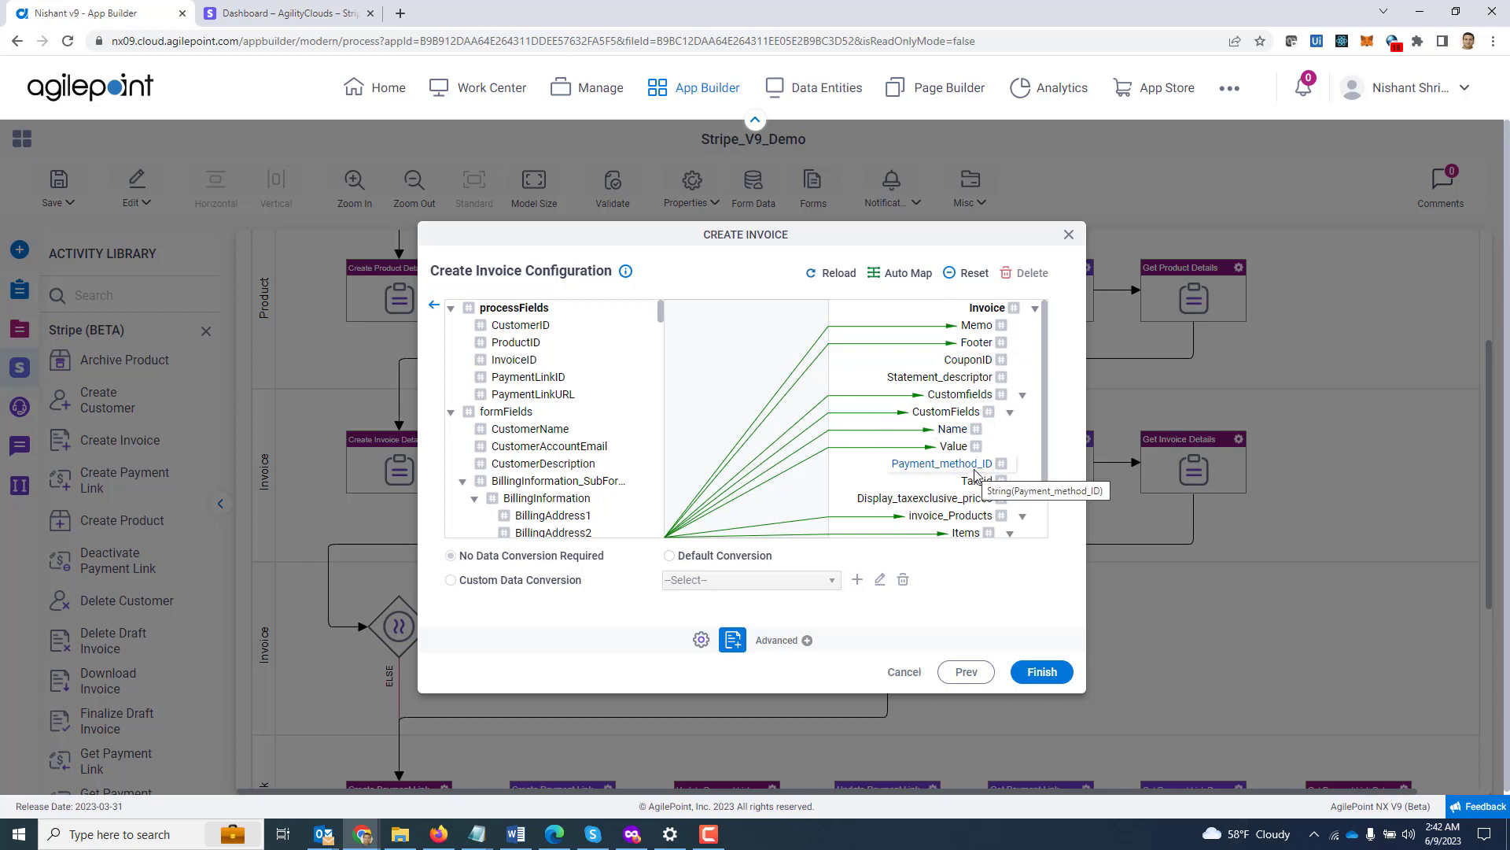
pyautogui.click(433, 308)
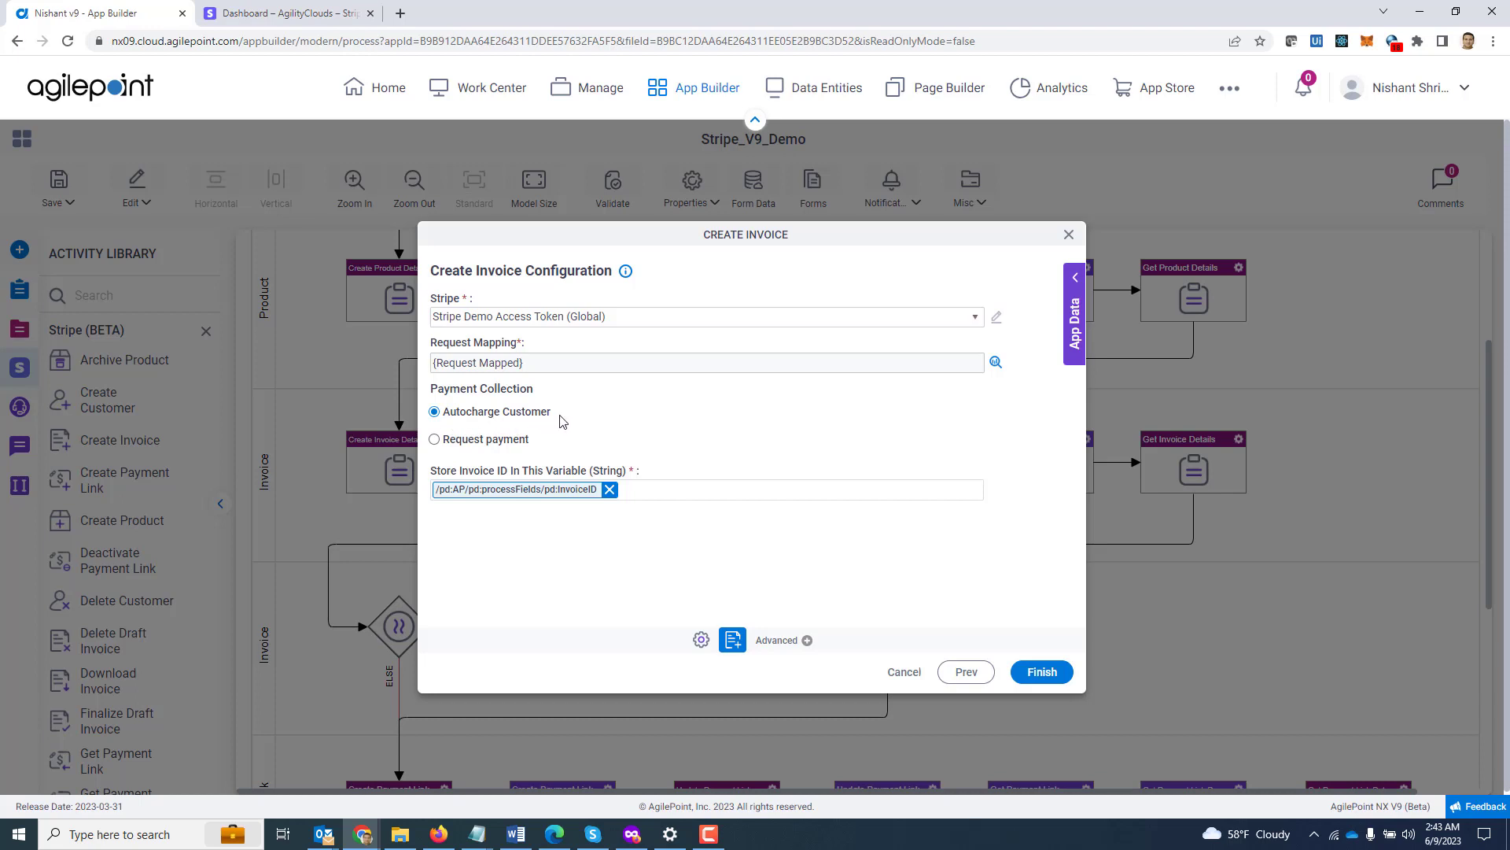
pyautogui.click(435, 440)
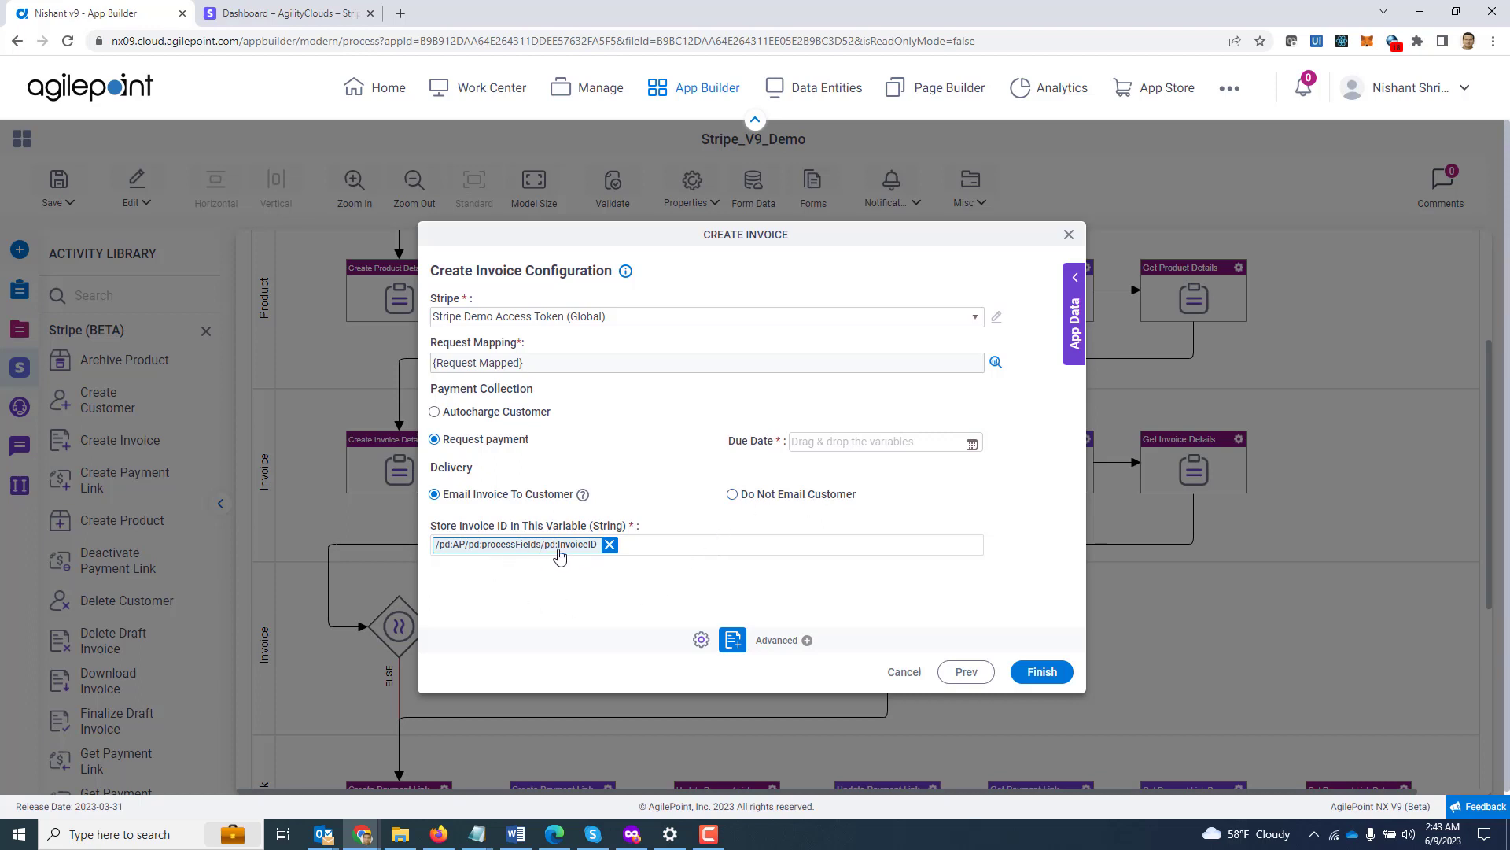
pyautogui.click(1069, 235)
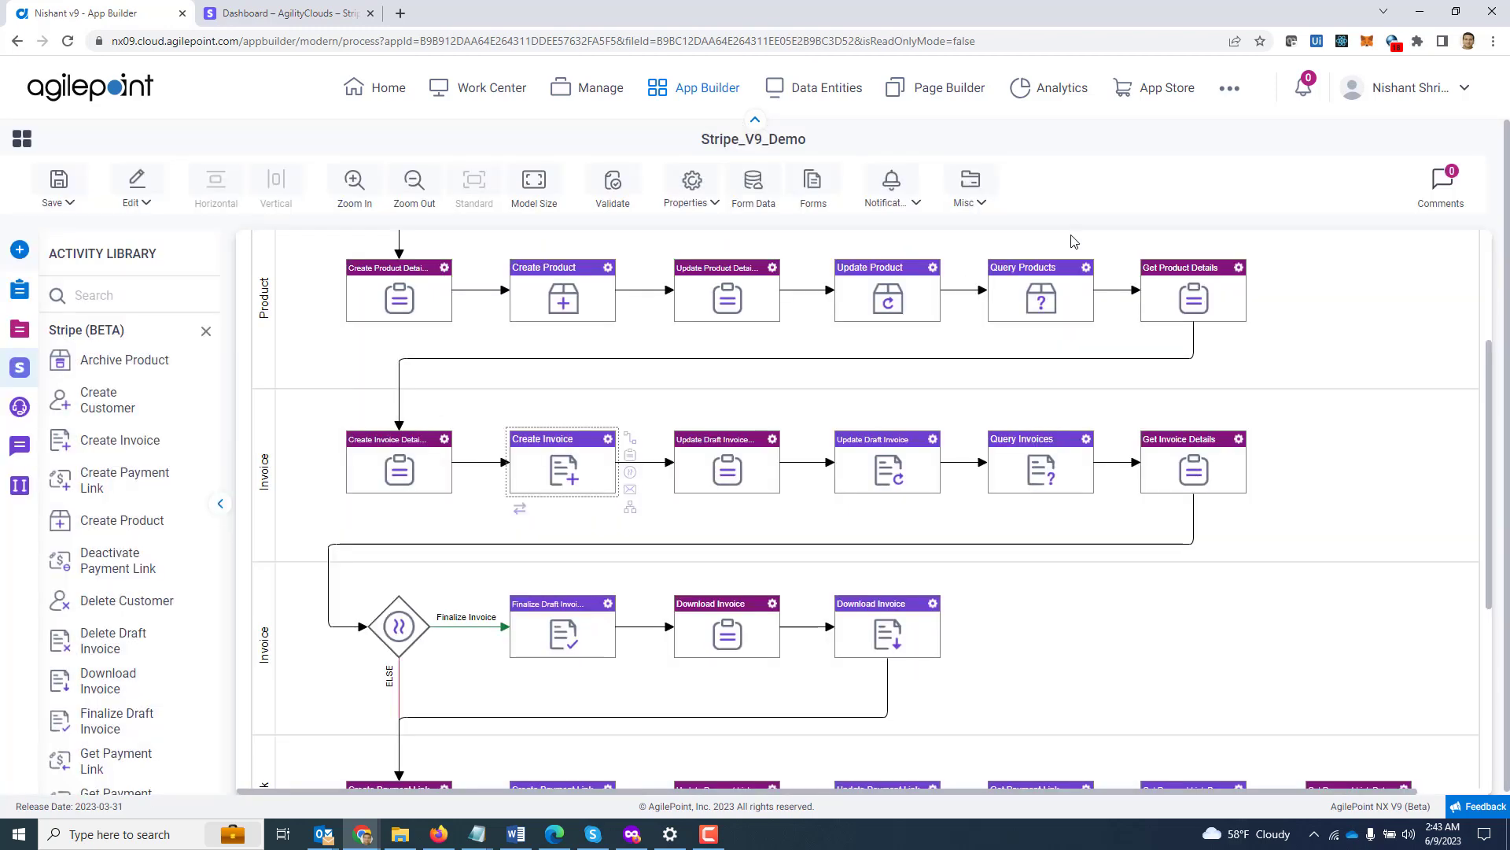
# Review the Update Draft Invoice activity's draft invoice ID, request mapping, payment collection and delivery settings, and close without saving.
pyautogui.doubleClick(895, 470)
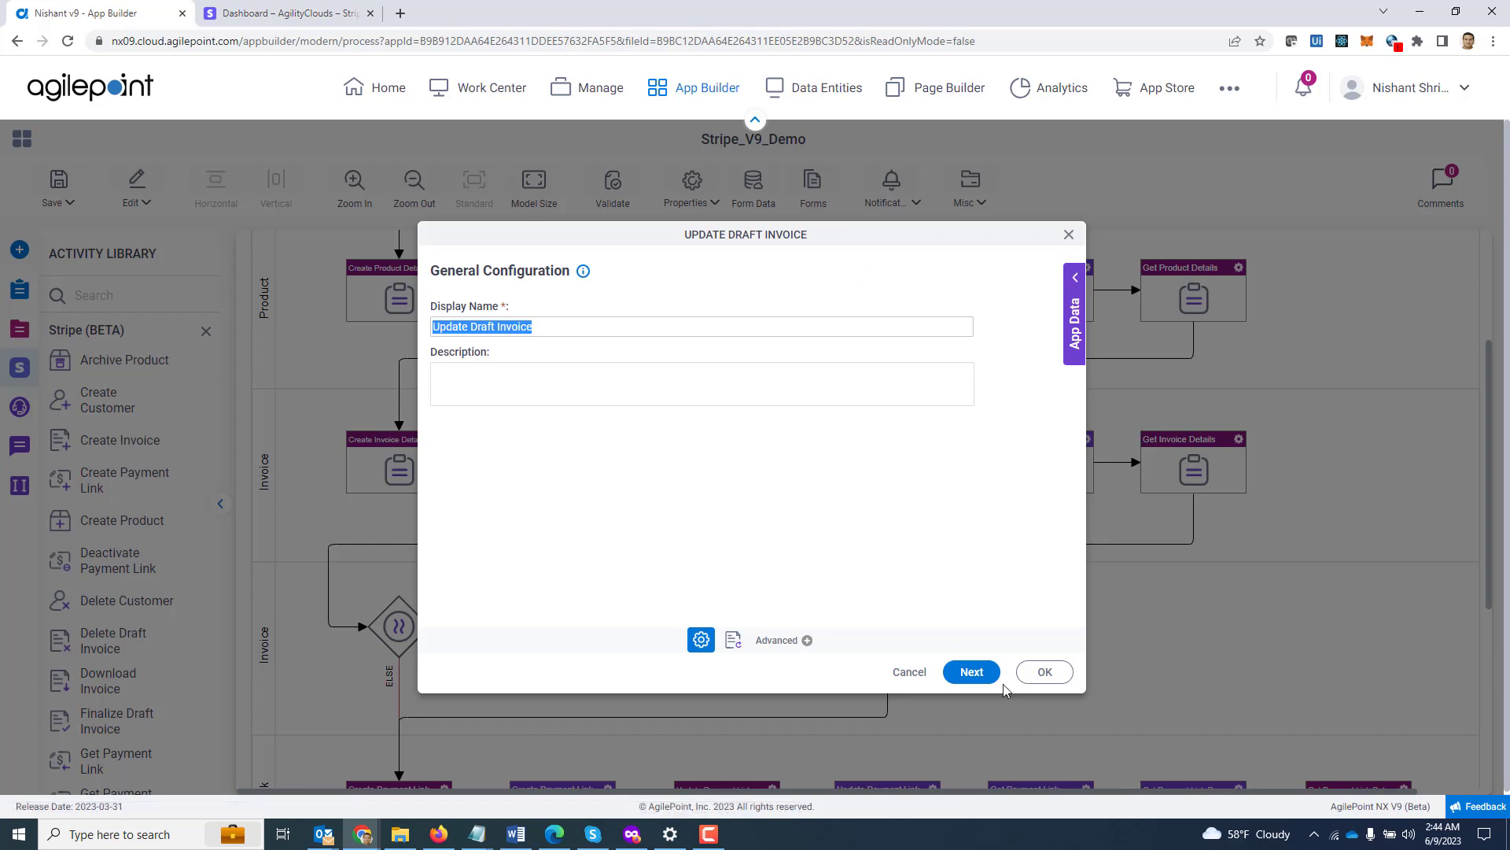
pyautogui.click(981, 674)
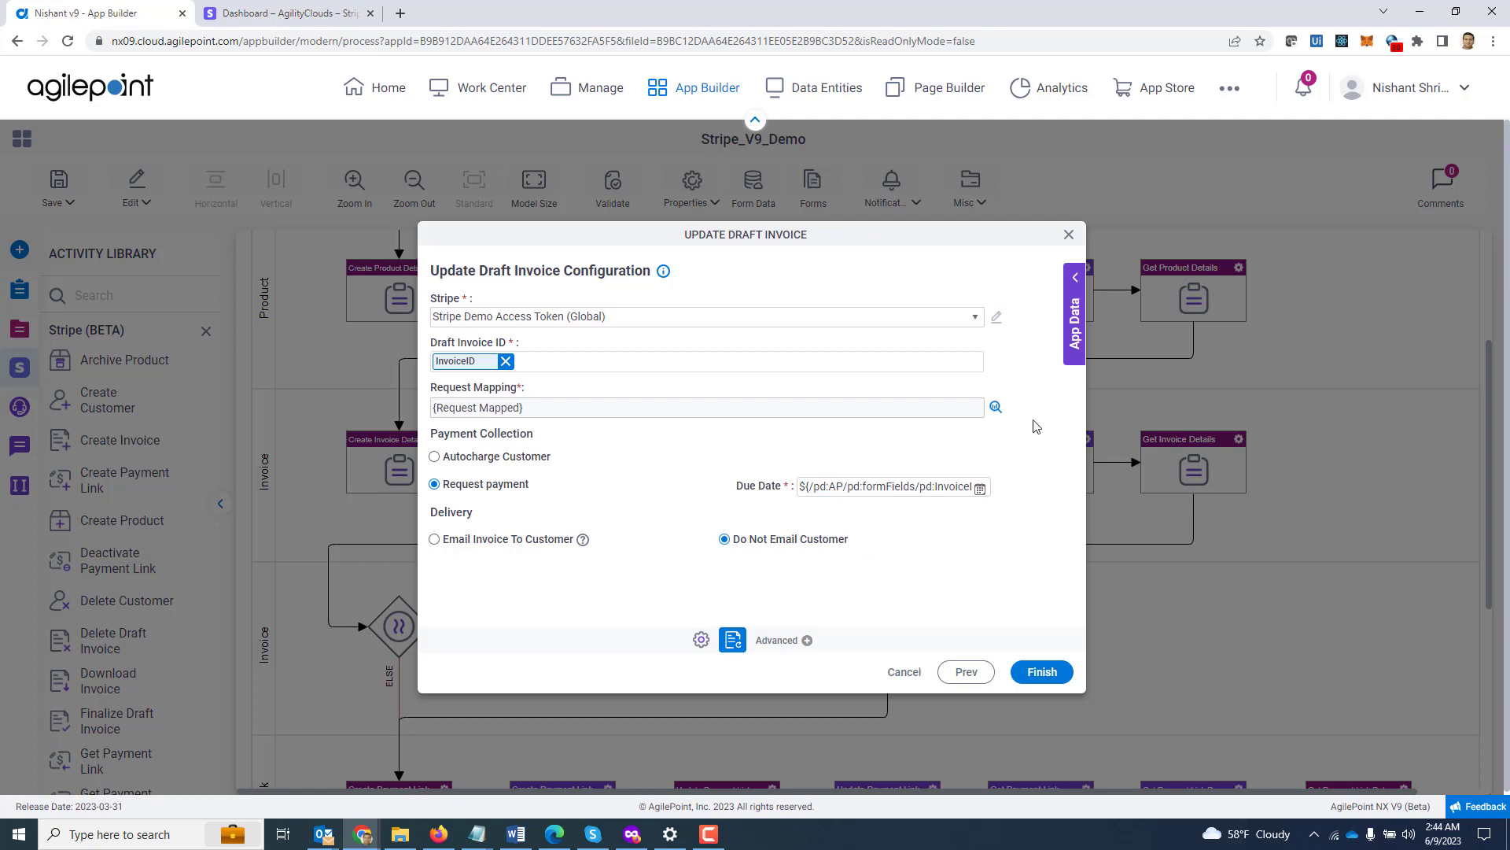
pyautogui.click(1070, 235)
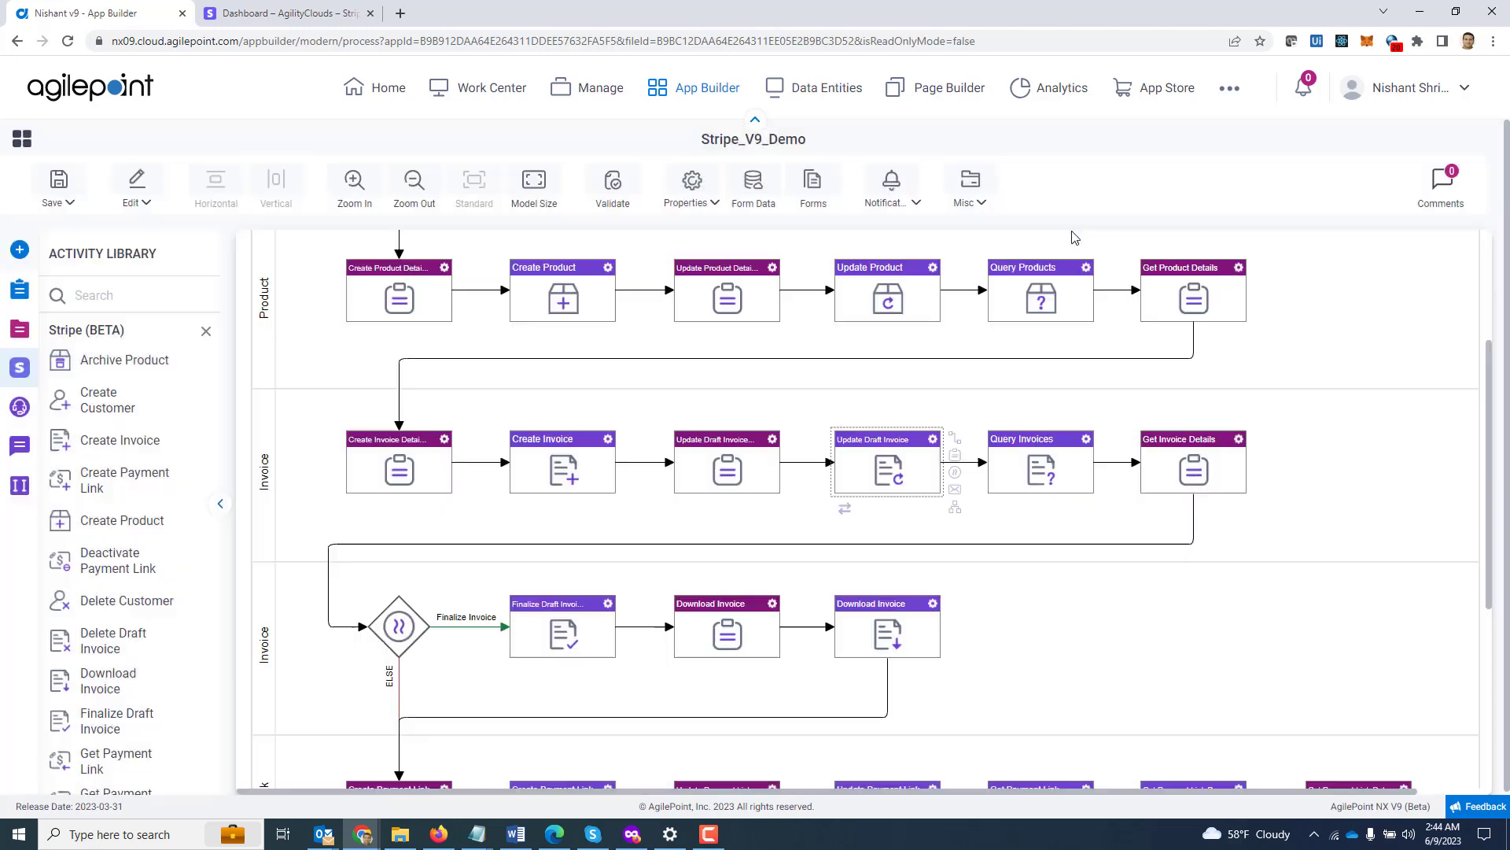
# Inspect the Query Invoices activity's By Invoice ID and Filter Condition options, including the filter condition builder, and close without saving.
pyautogui.doubleClick(1039, 464)
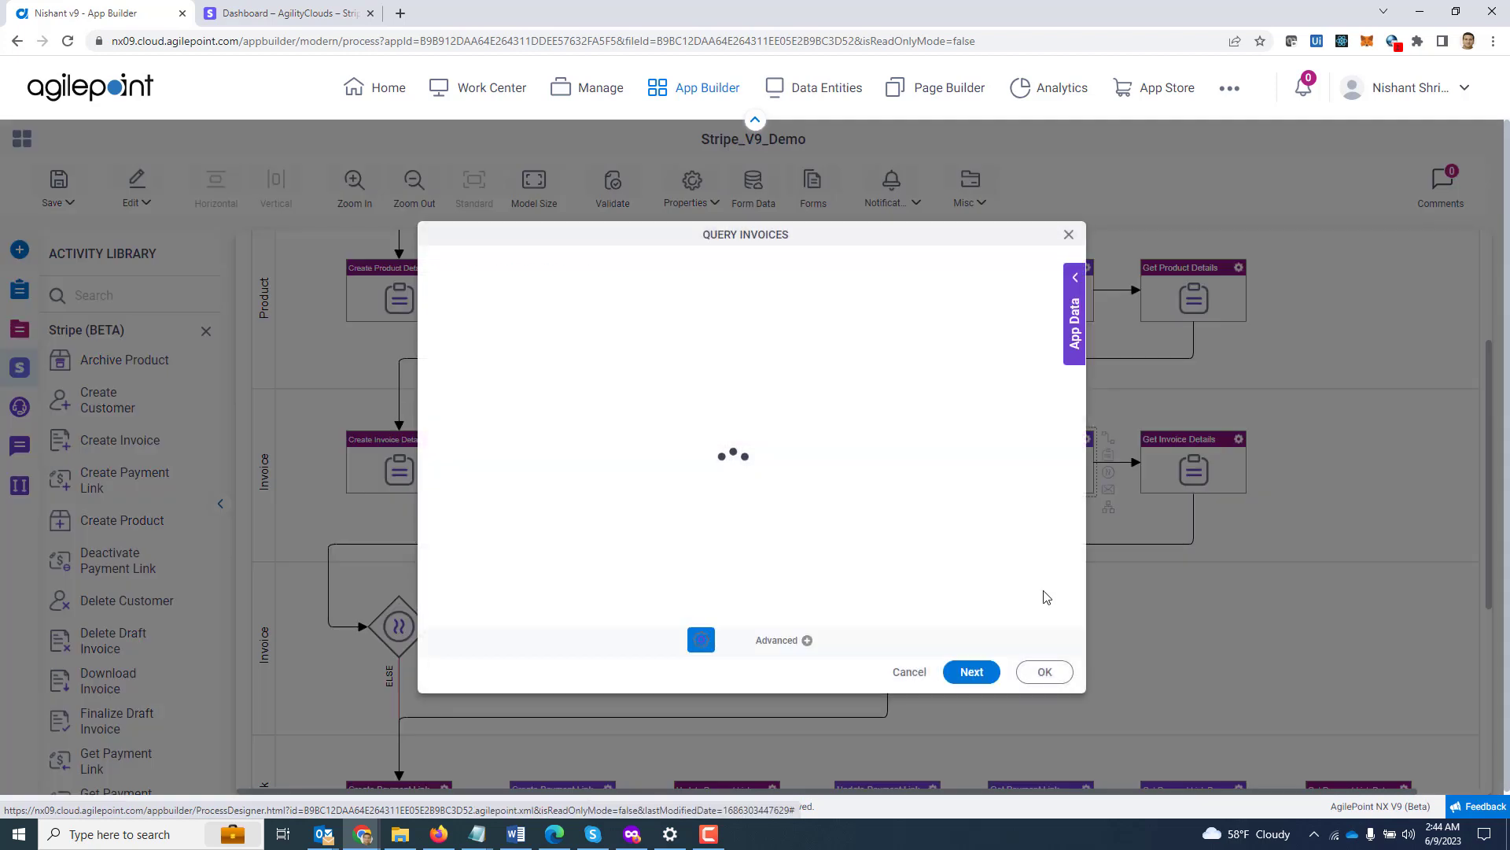
pyautogui.click(974, 671)
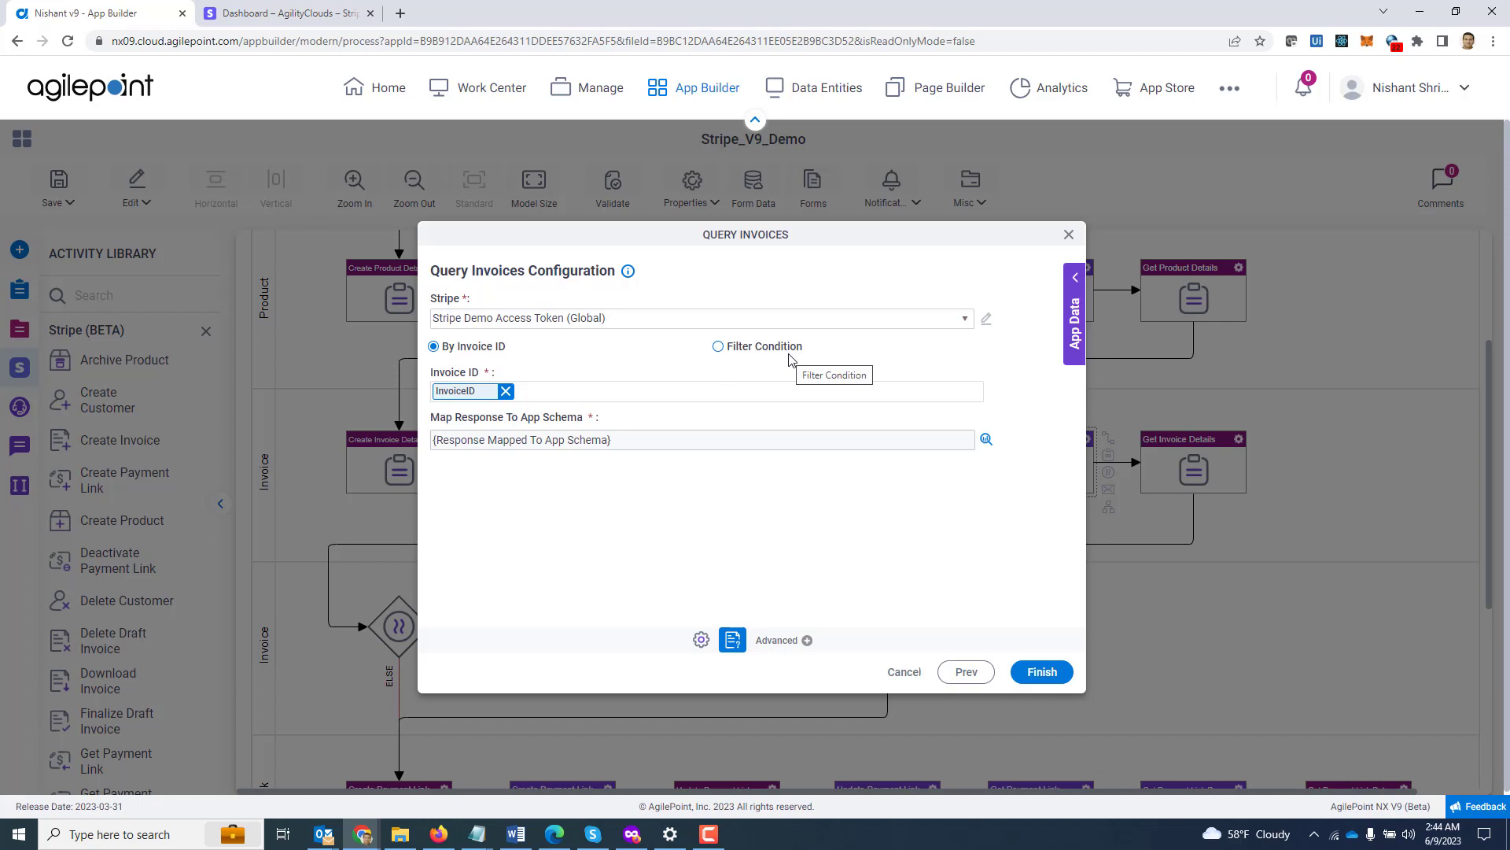
pyautogui.click(719, 347)
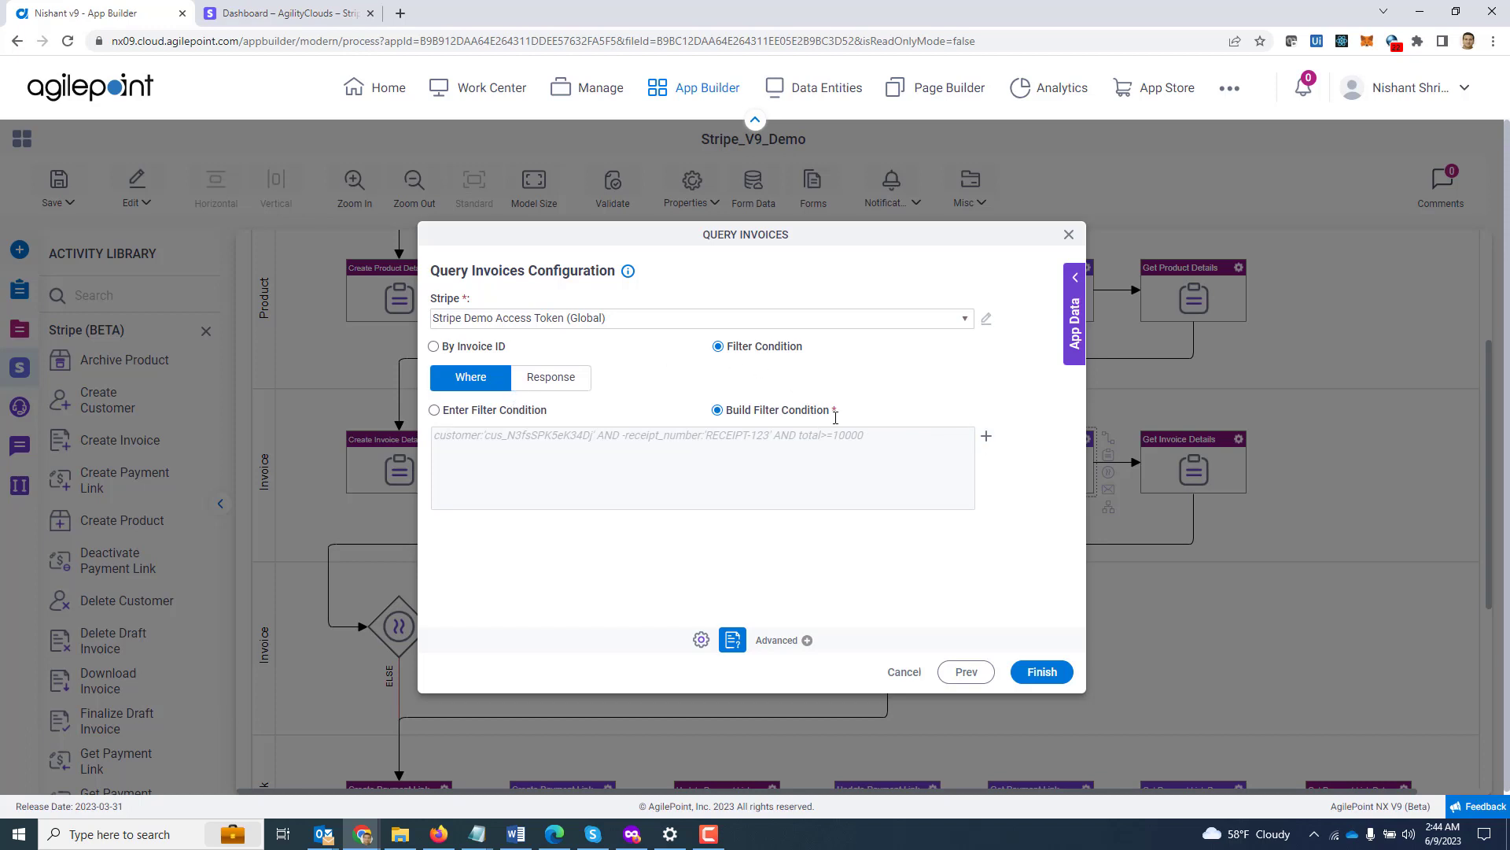
pyautogui.click(986, 436)
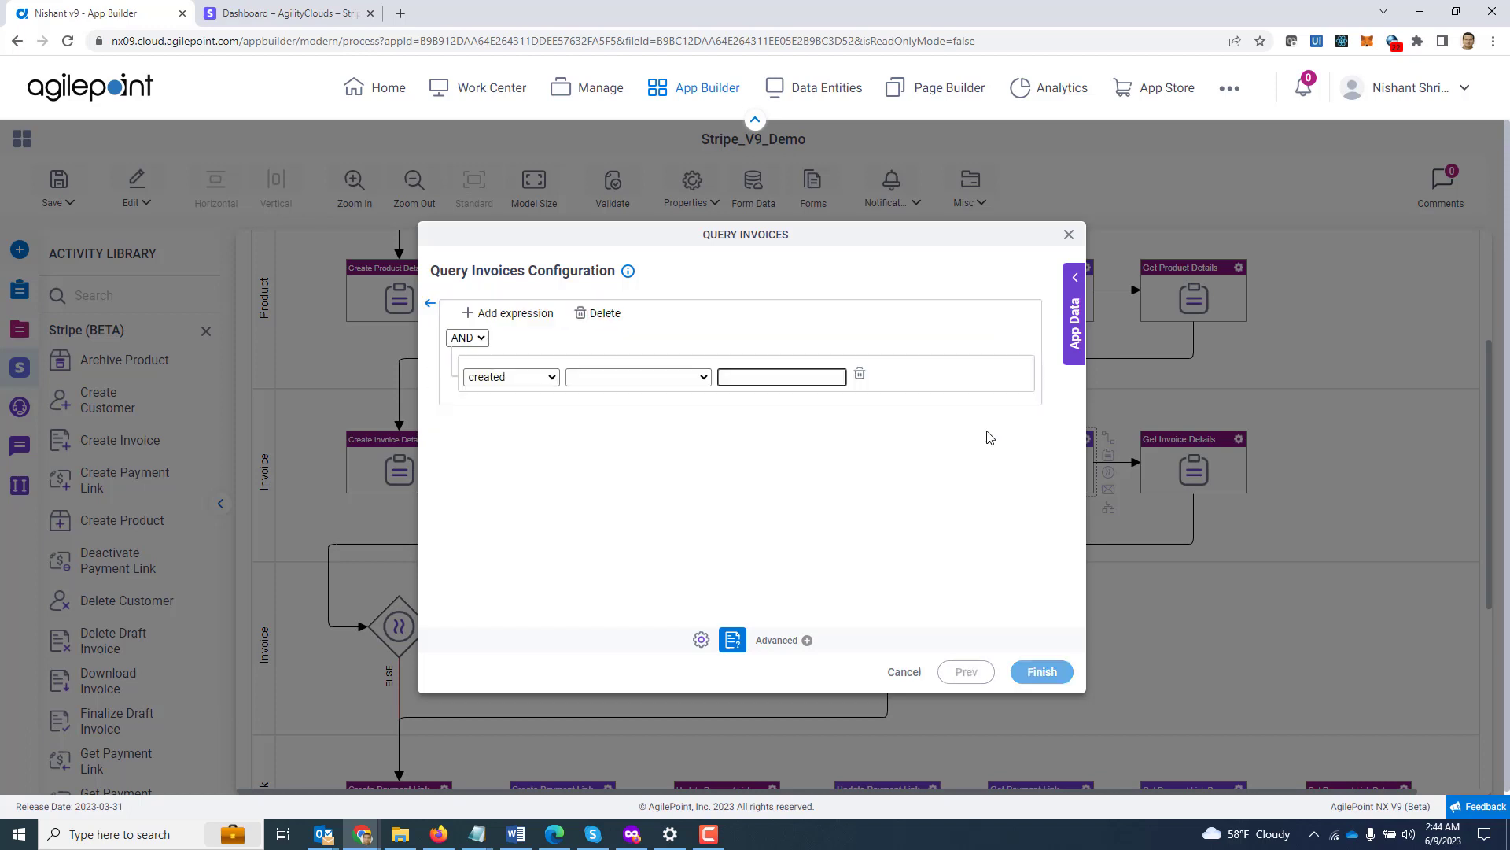
pyautogui.click(432, 305)
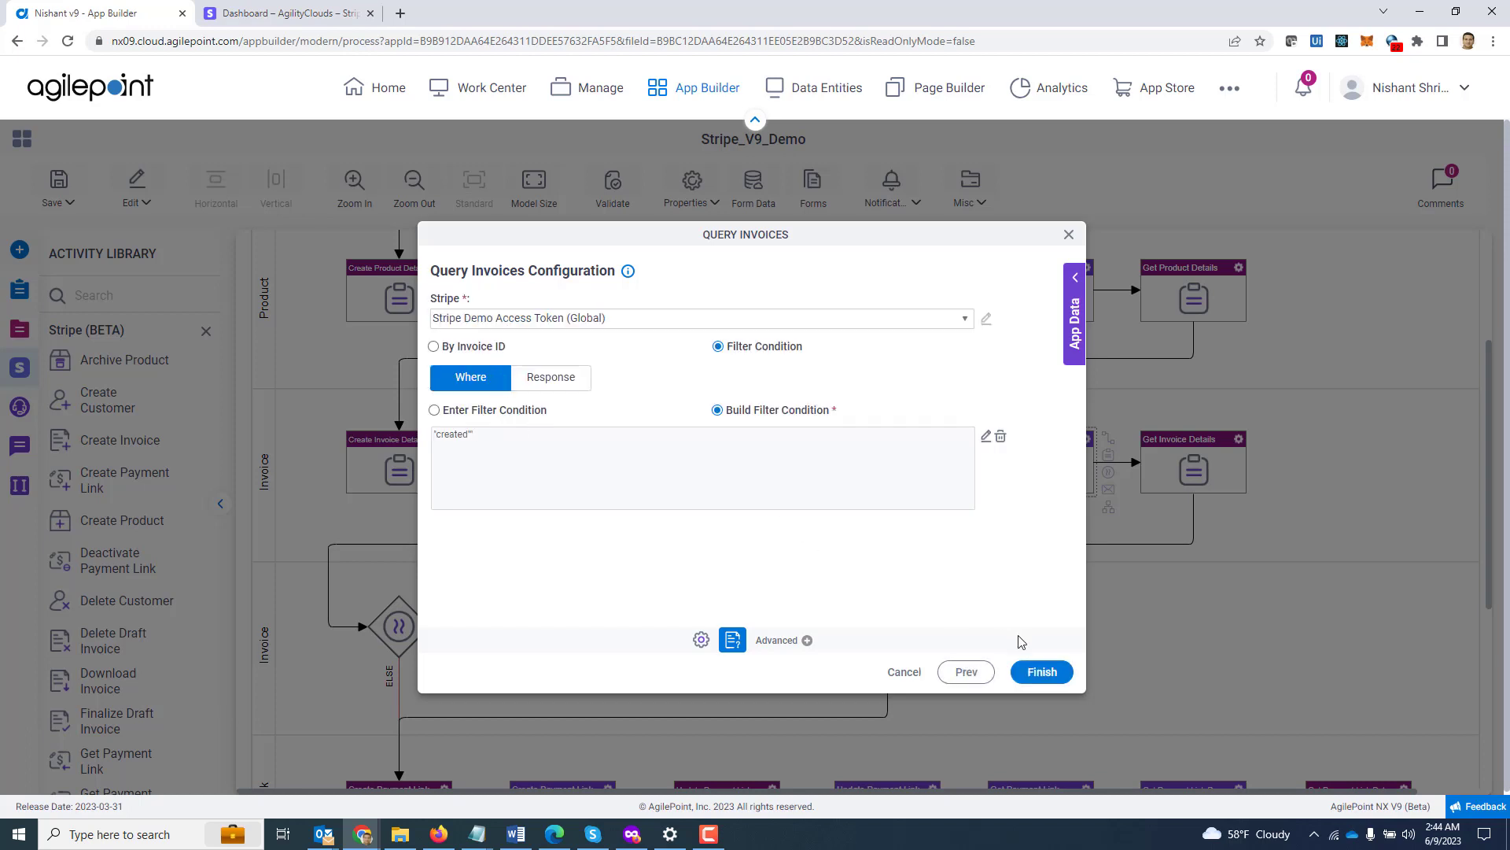
pyautogui.click(1069, 234)
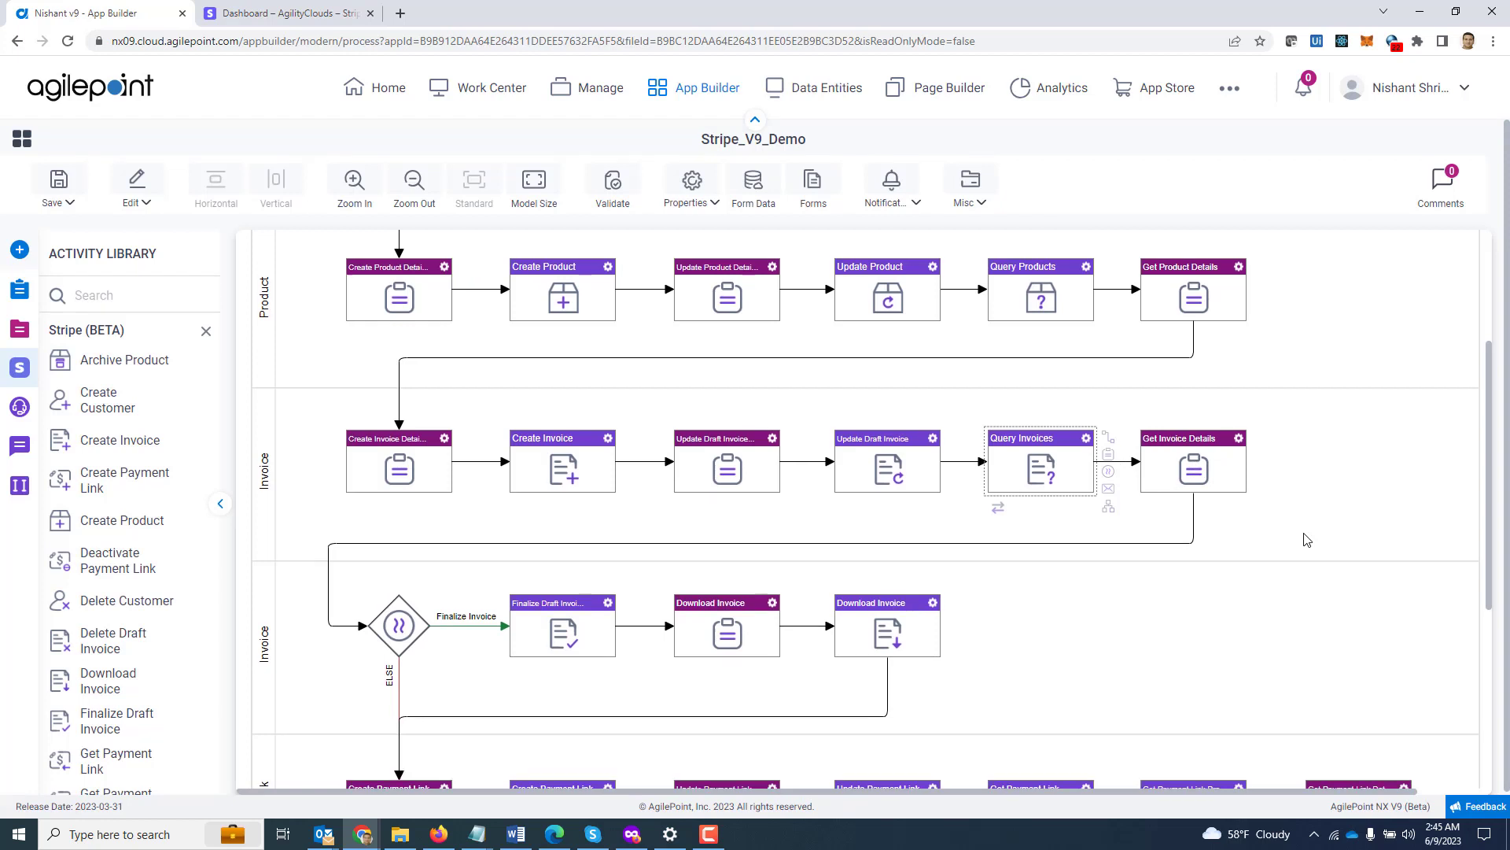
# Review the Stripe token and draft invoice ID settings of the Finalize Draft Invoice activity, and close without saving.
pyautogui.scroll(-3, 1306, 540)
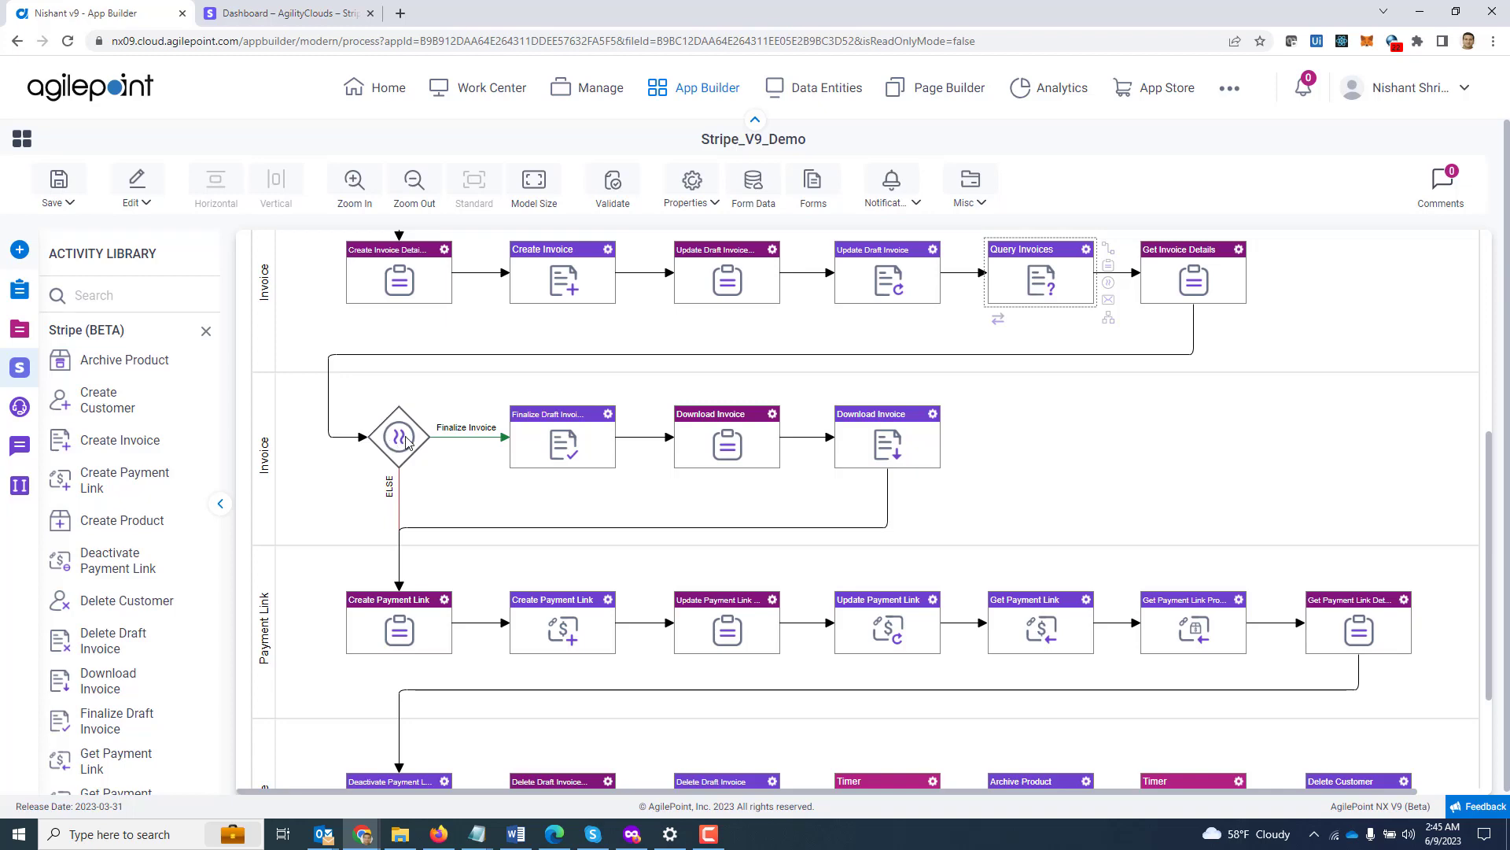
pyautogui.doubleClick(555, 446)
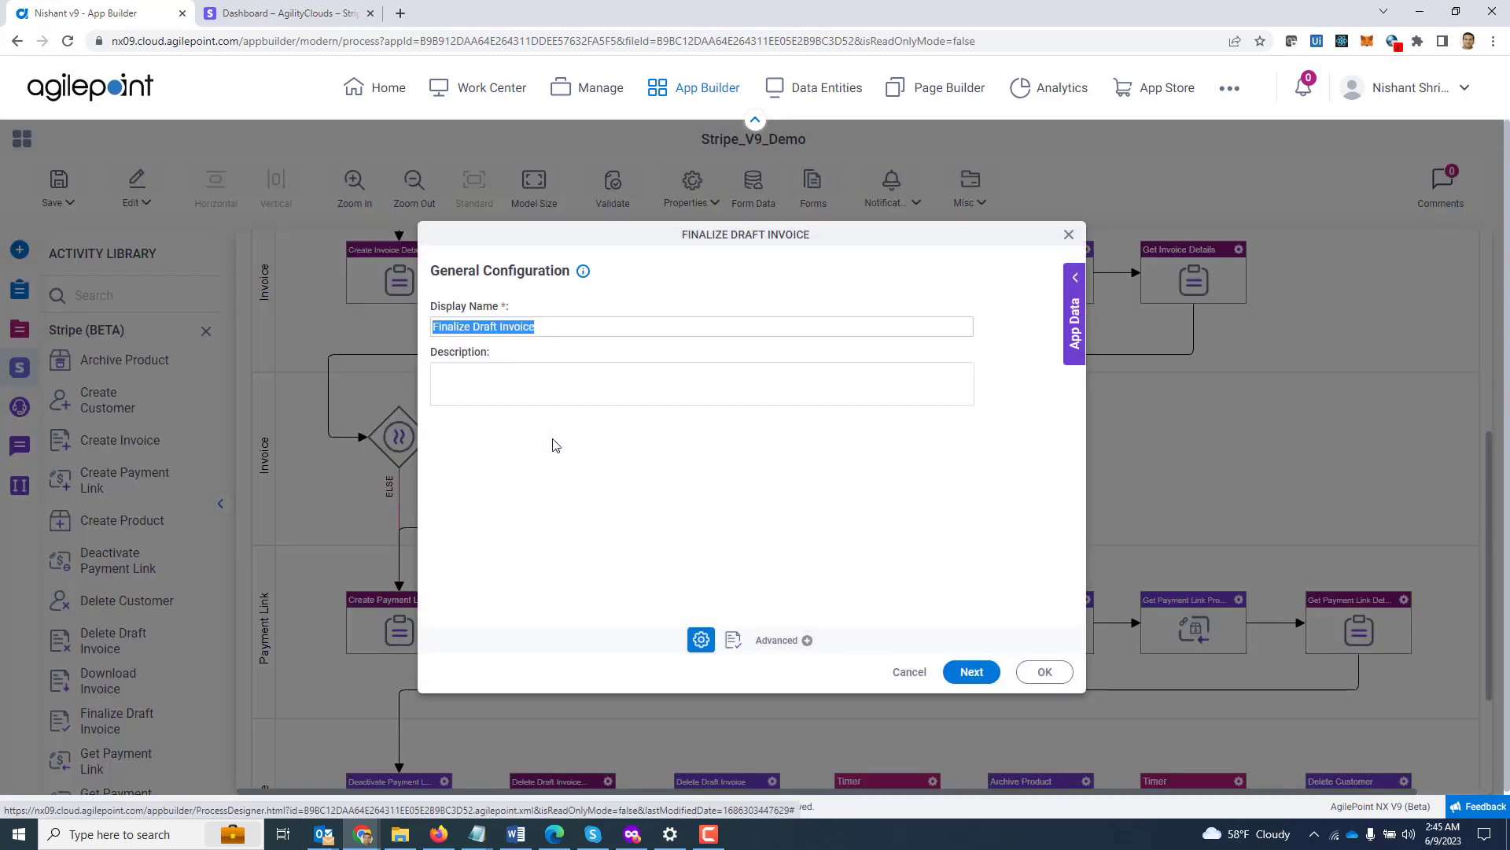
pyautogui.click(961, 675)
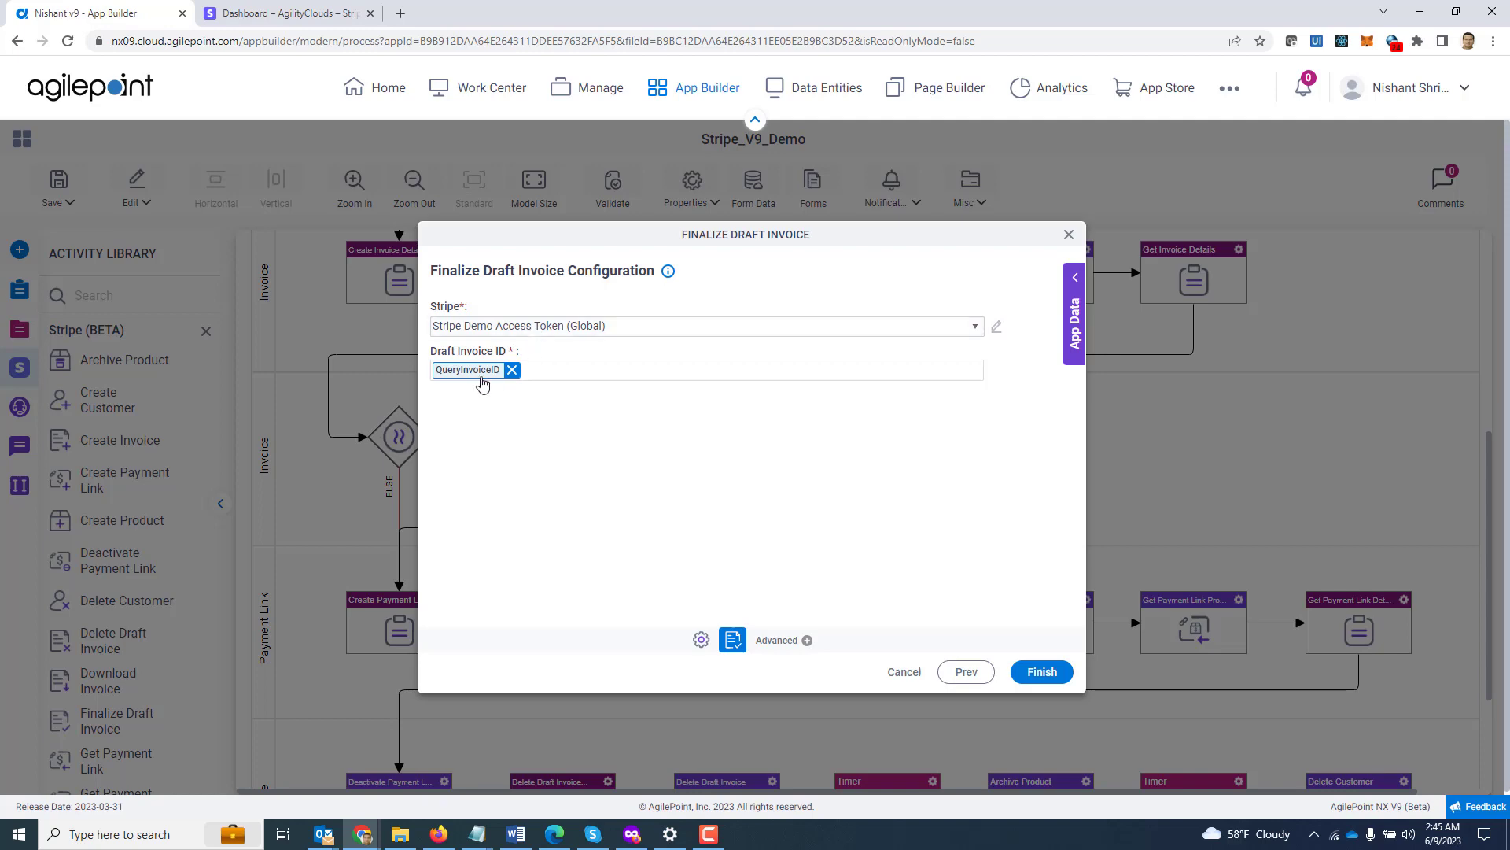
pyautogui.click(1067, 237)
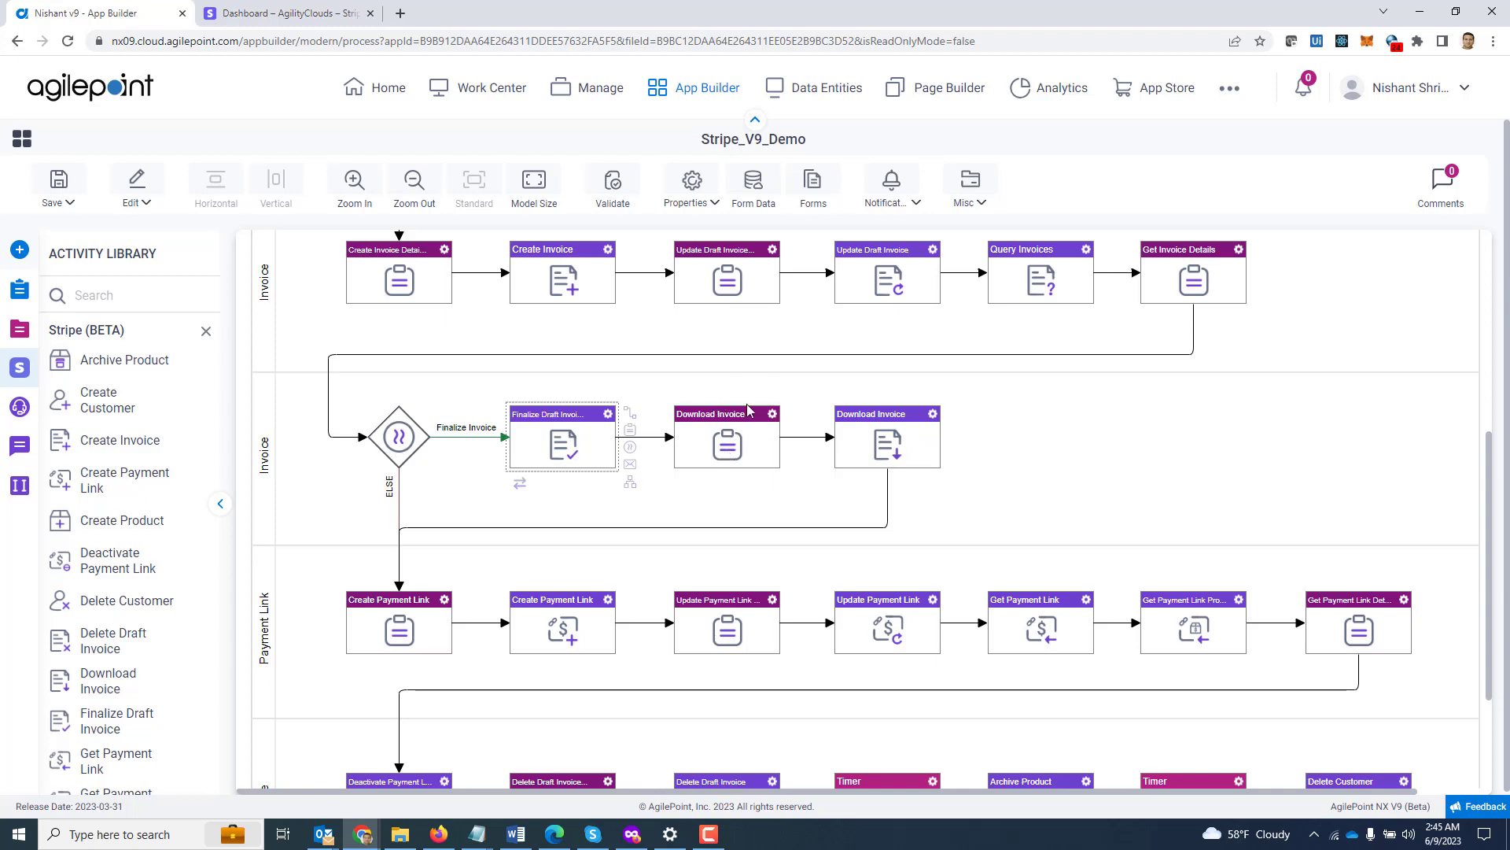
# Examine the Download Invoice activity's invoice ID, filename, target repository and Google Drive folder settings, and close without saving.
pyautogui.doubleClick(914, 436)
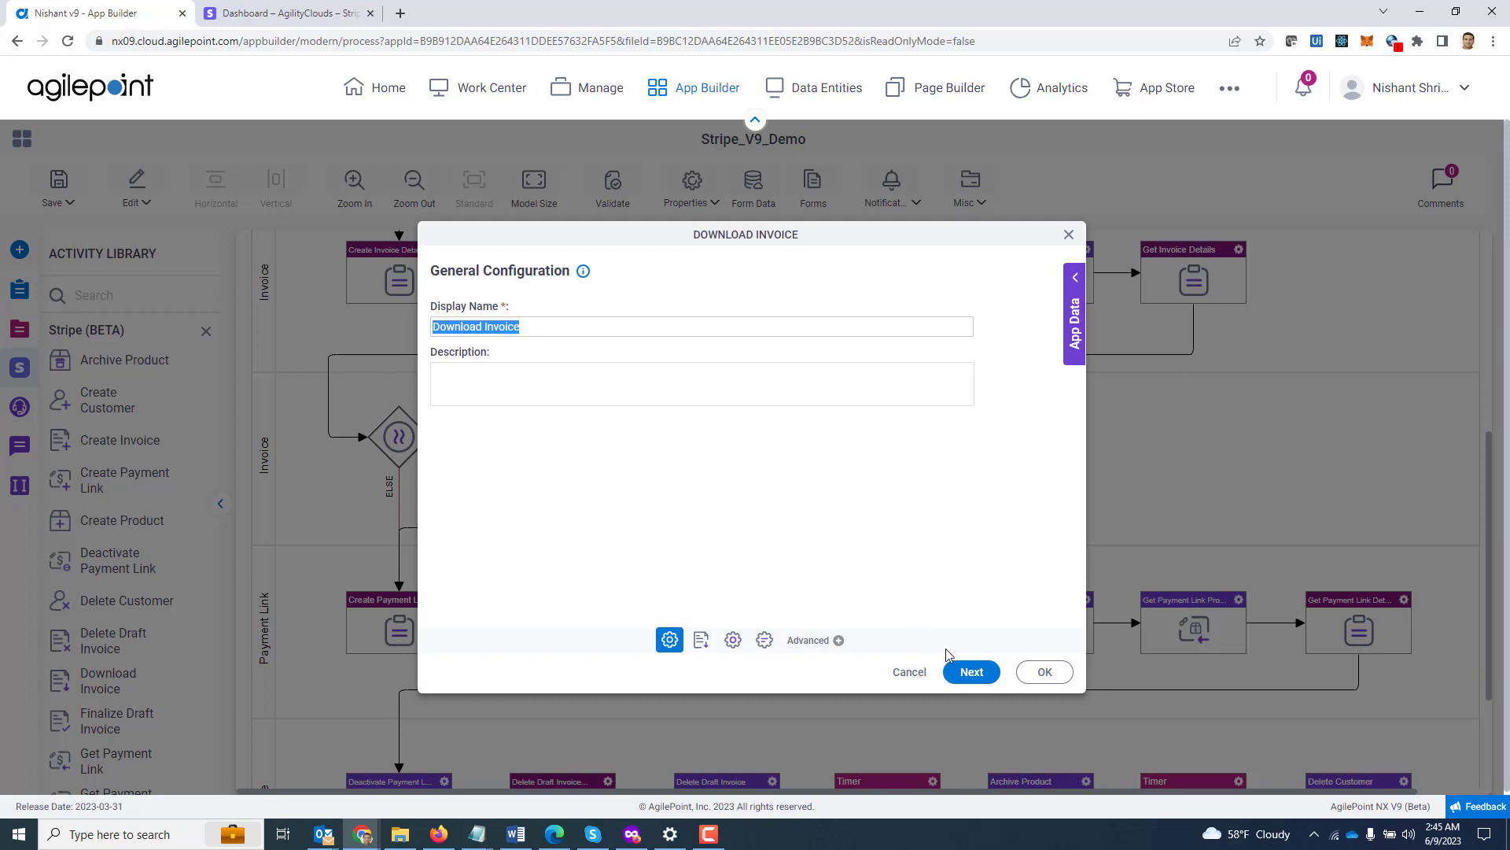
pyautogui.click(973, 674)
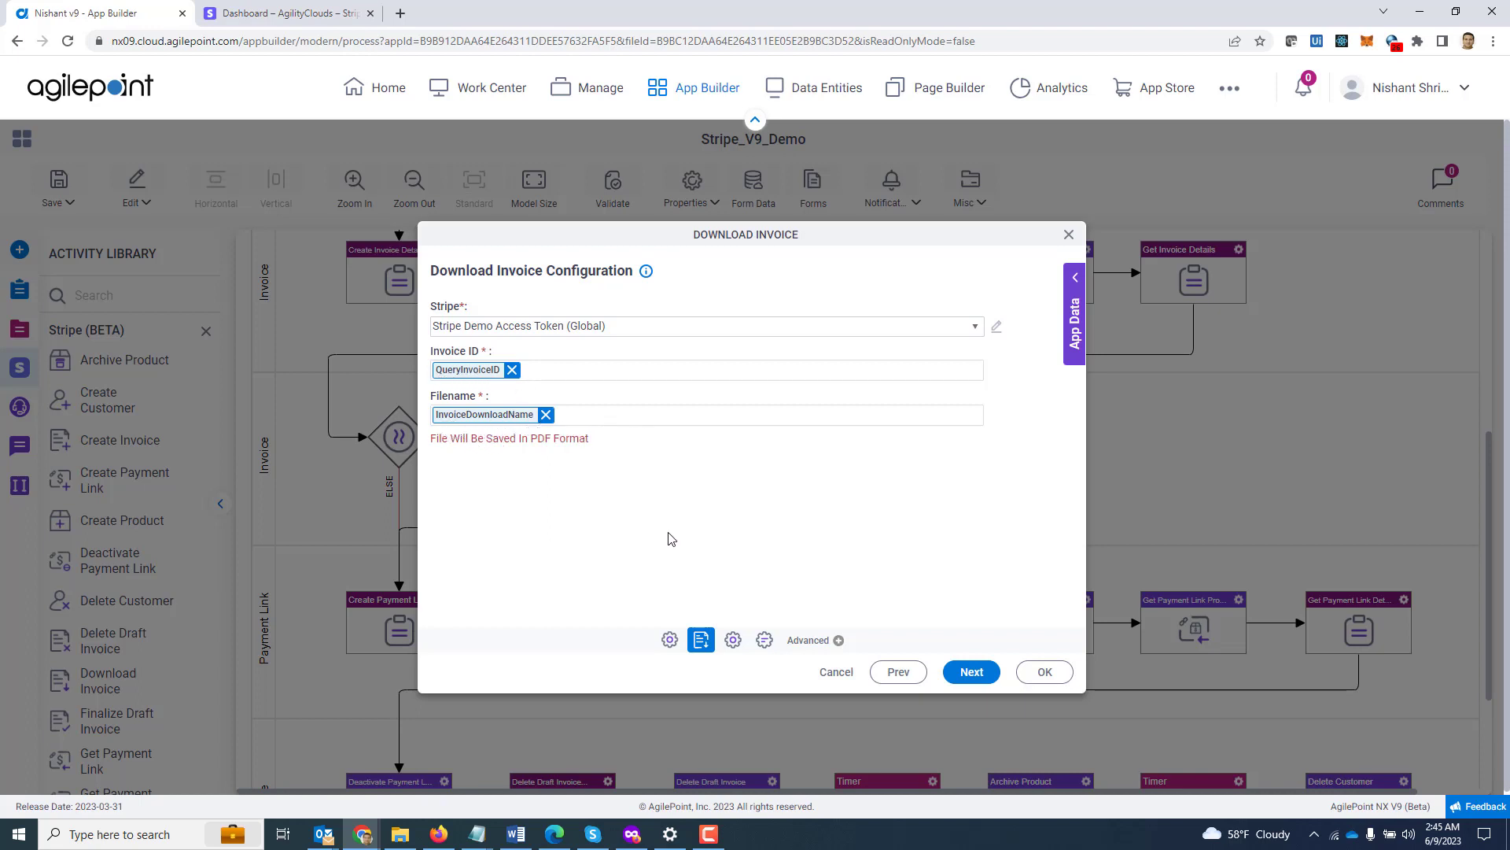
pyautogui.click(973, 677)
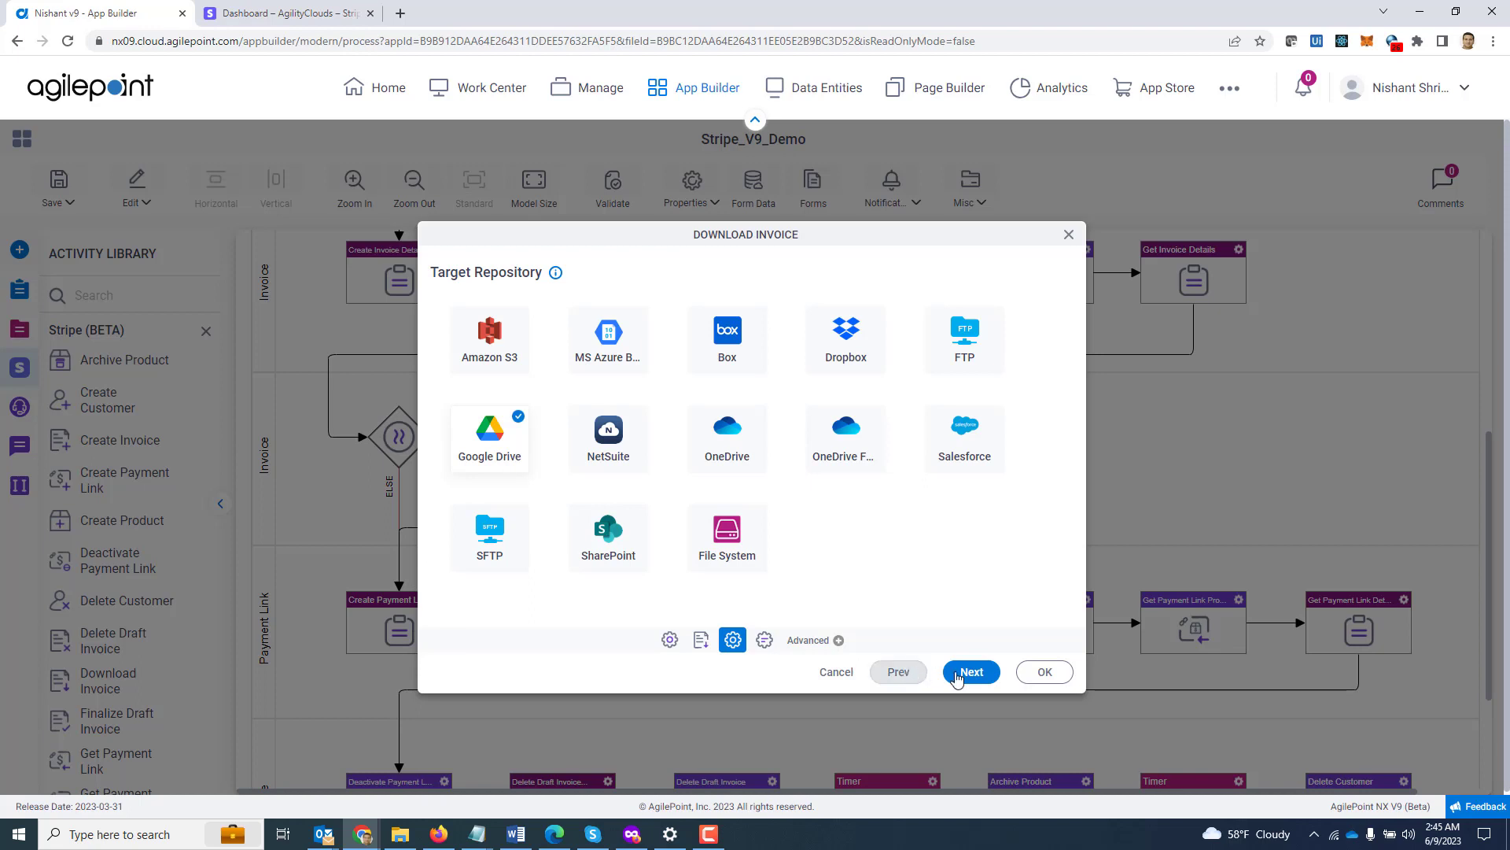
pyautogui.click(977, 672)
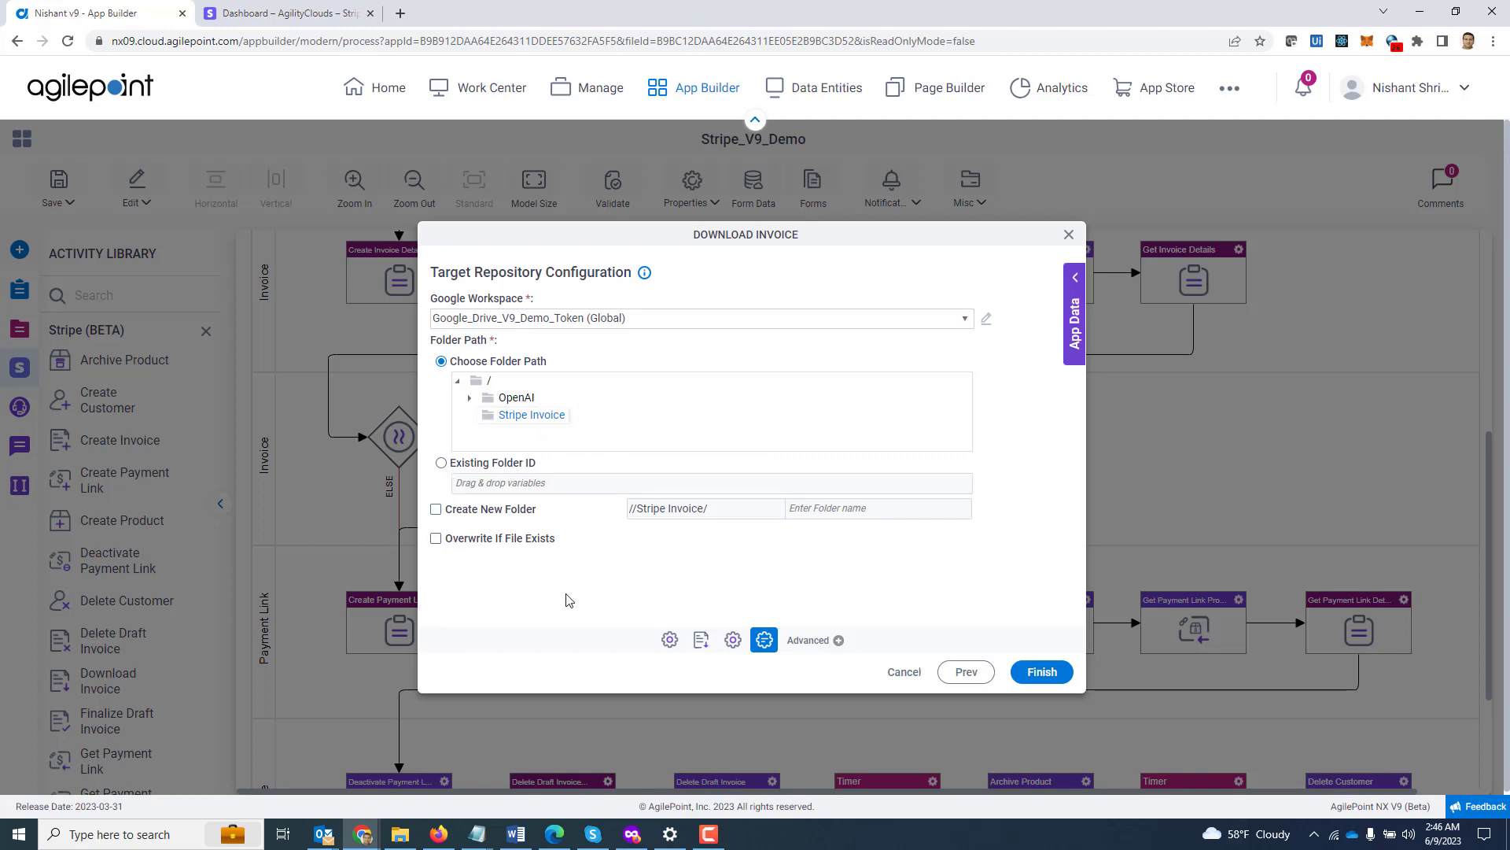
pyautogui.click(1067, 236)
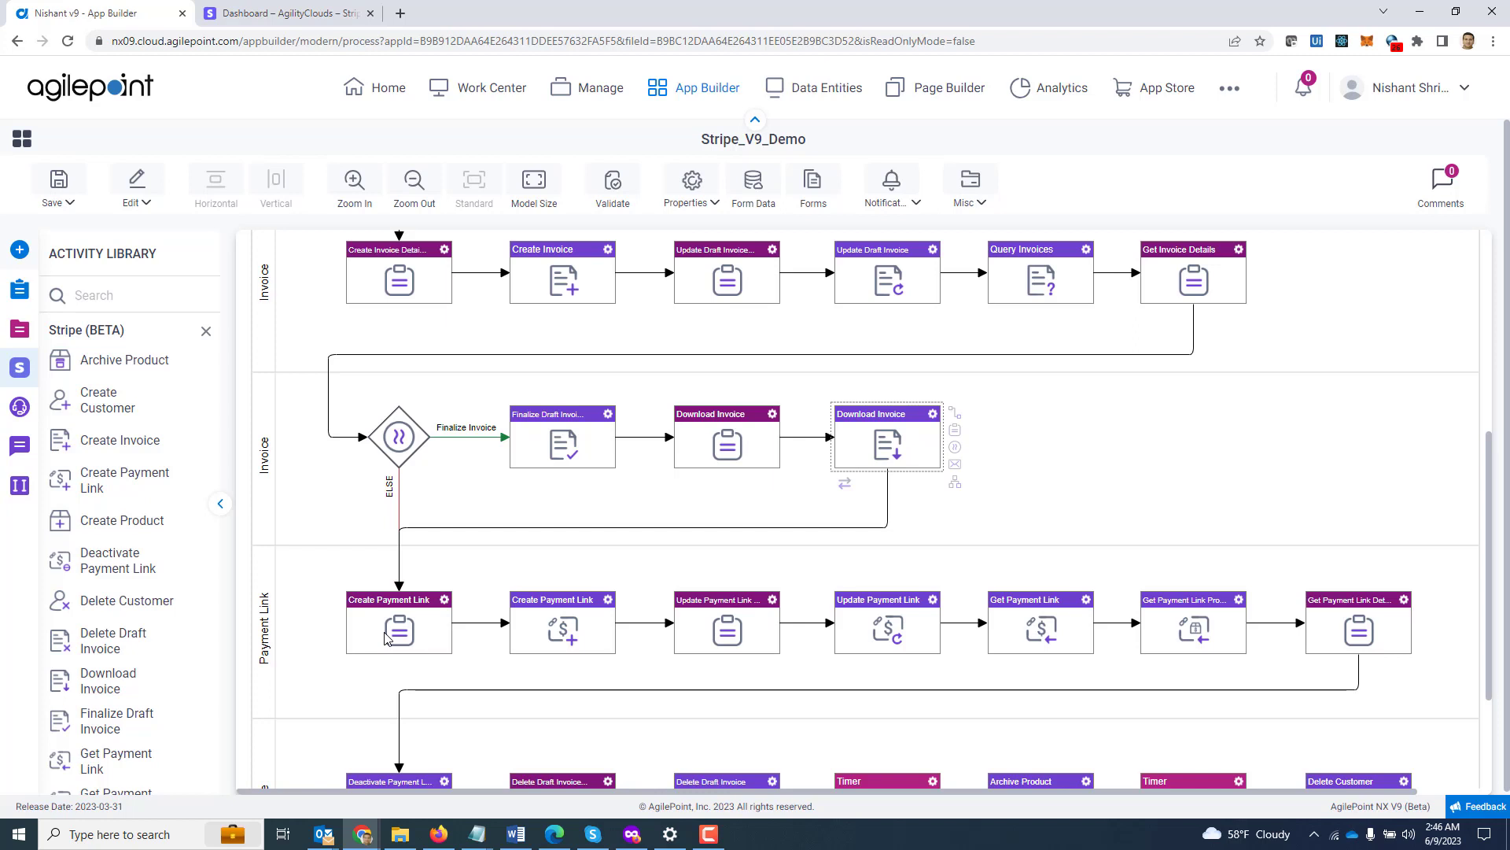
# Inspect the Create Payment Link activity's Stripe token, request mapping and link ID and URL variables, and close without saving.
pyautogui.doubleClick(541, 634)
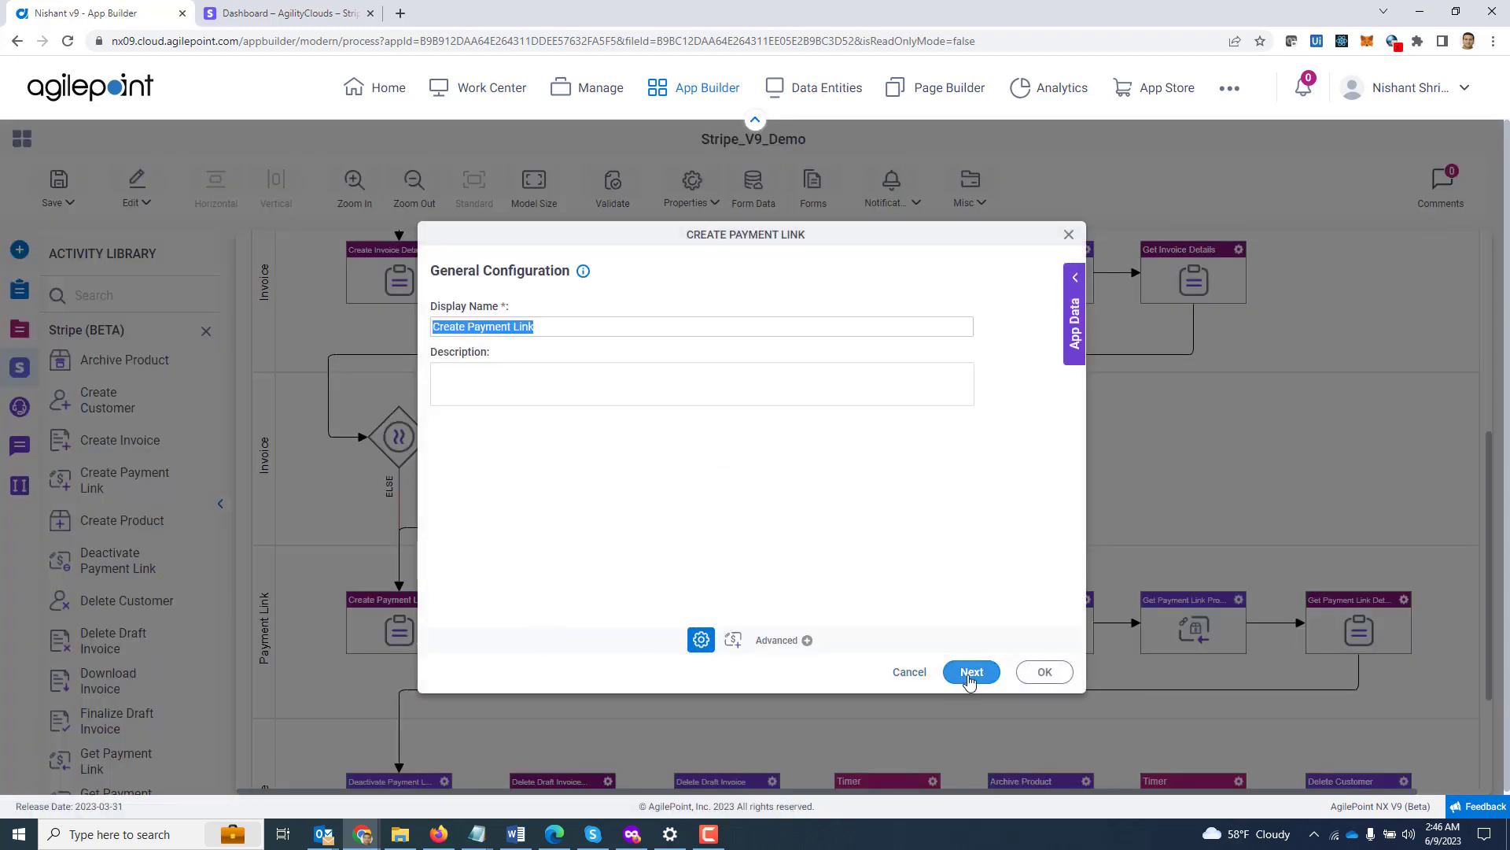
pyautogui.click(971, 674)
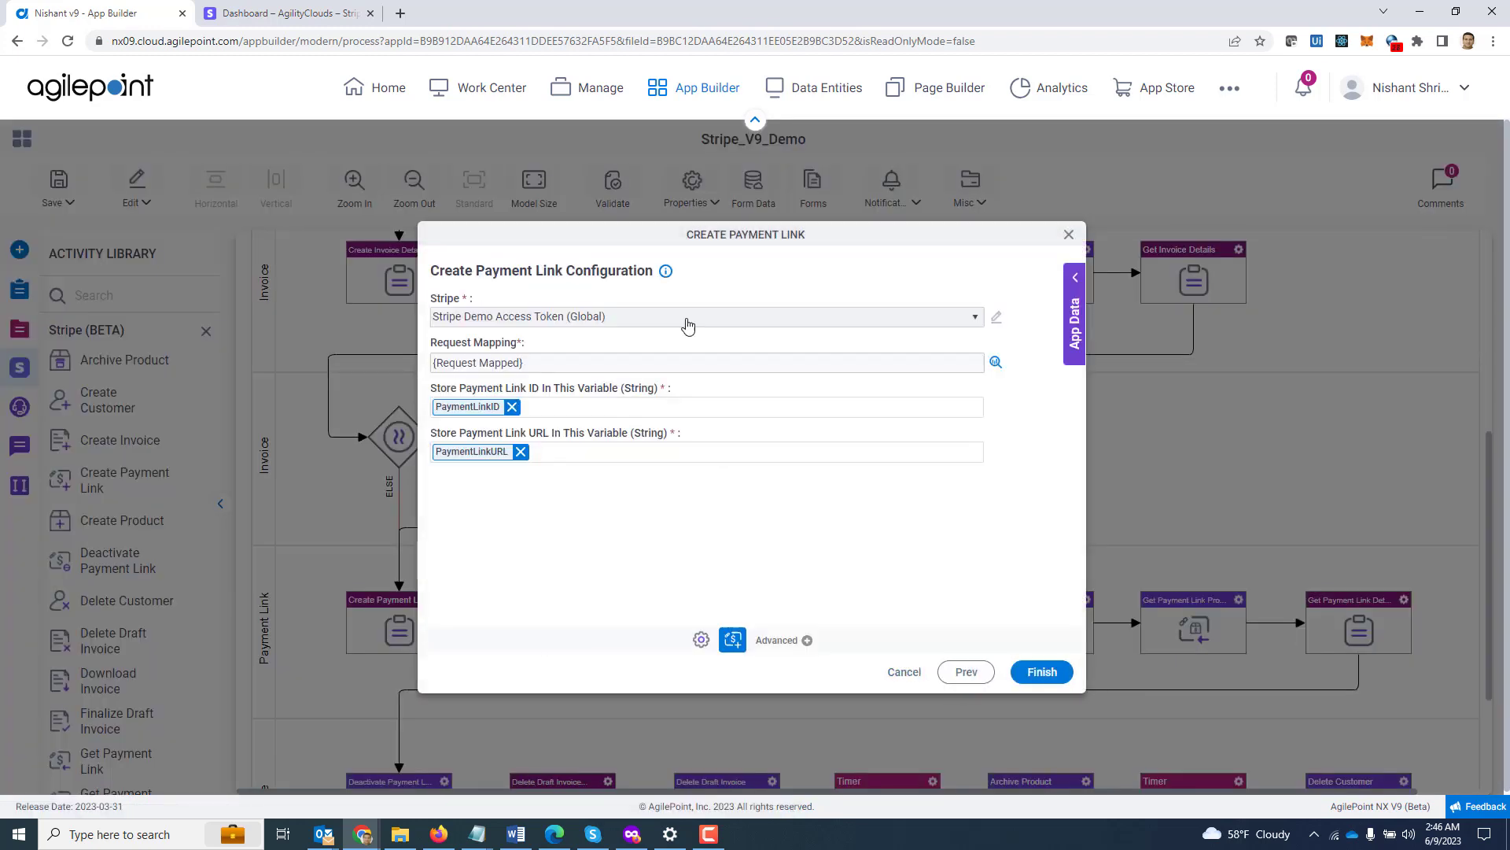
pyautogui.click(996, 363)
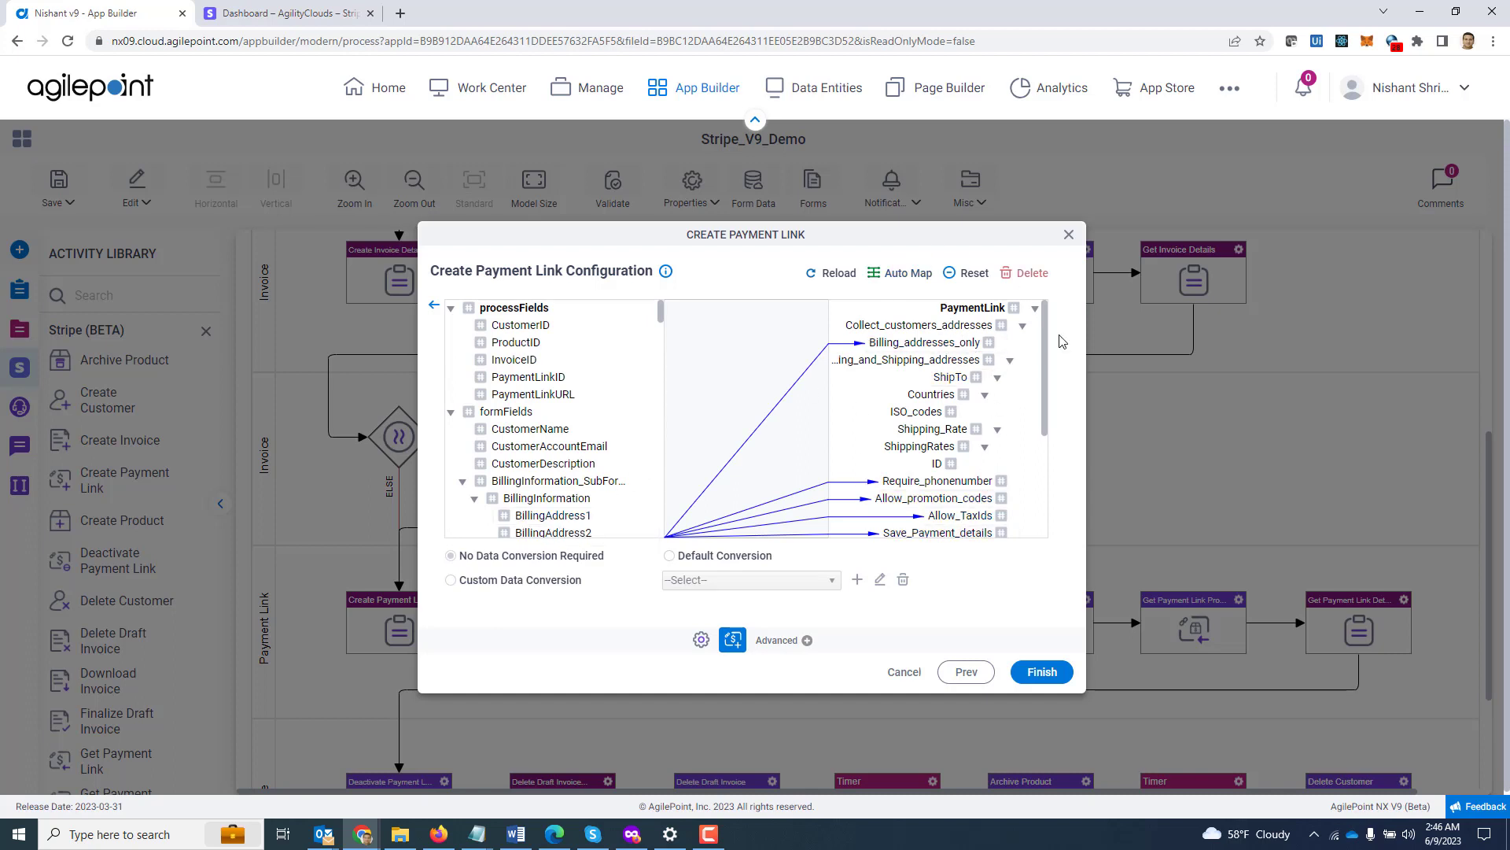
pyautogui.click(433, 307)
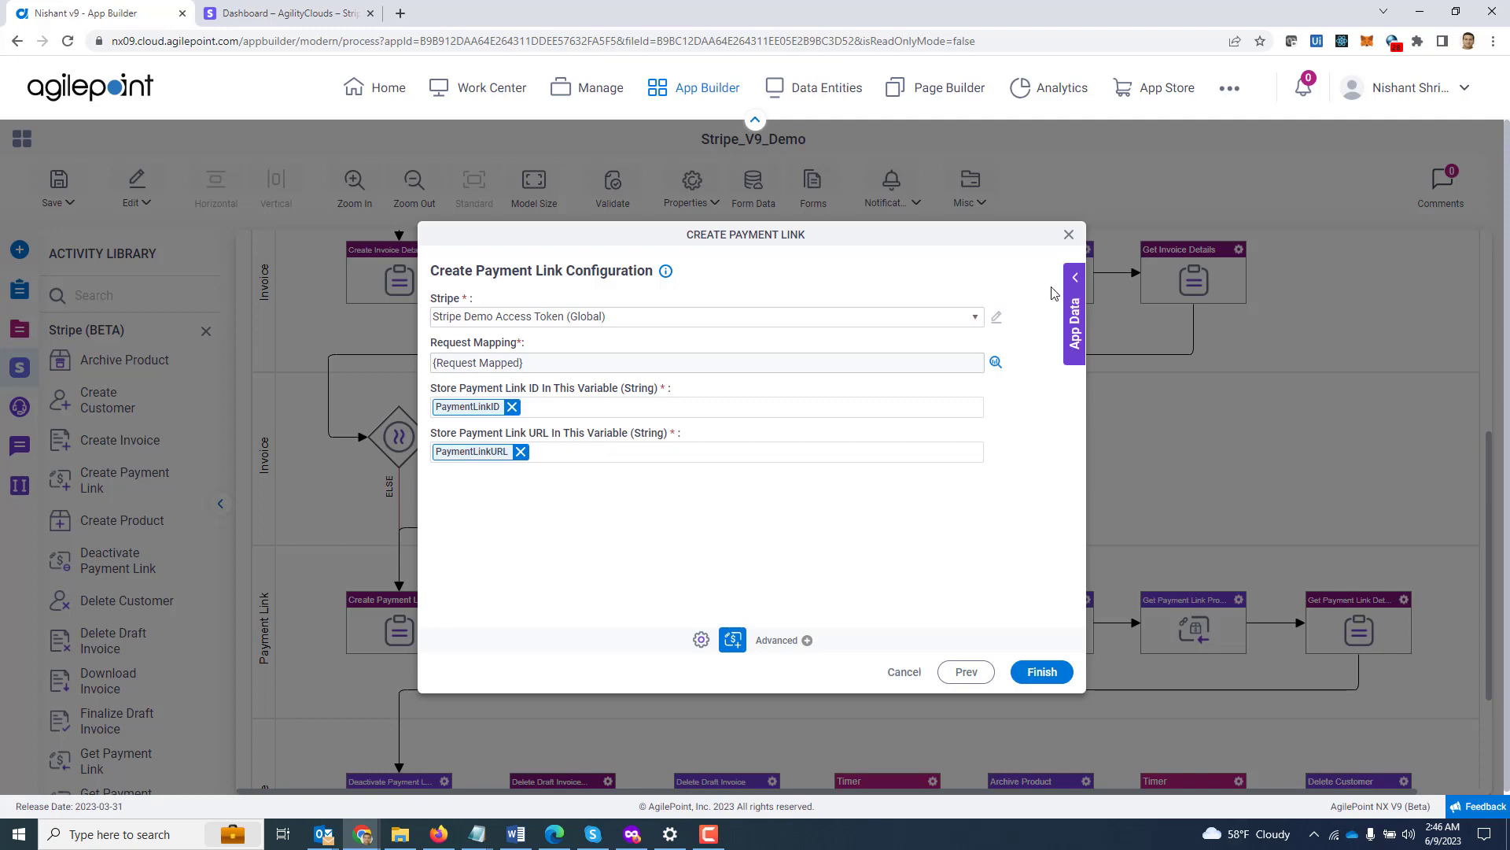
pyautogui.click(1068, 235)
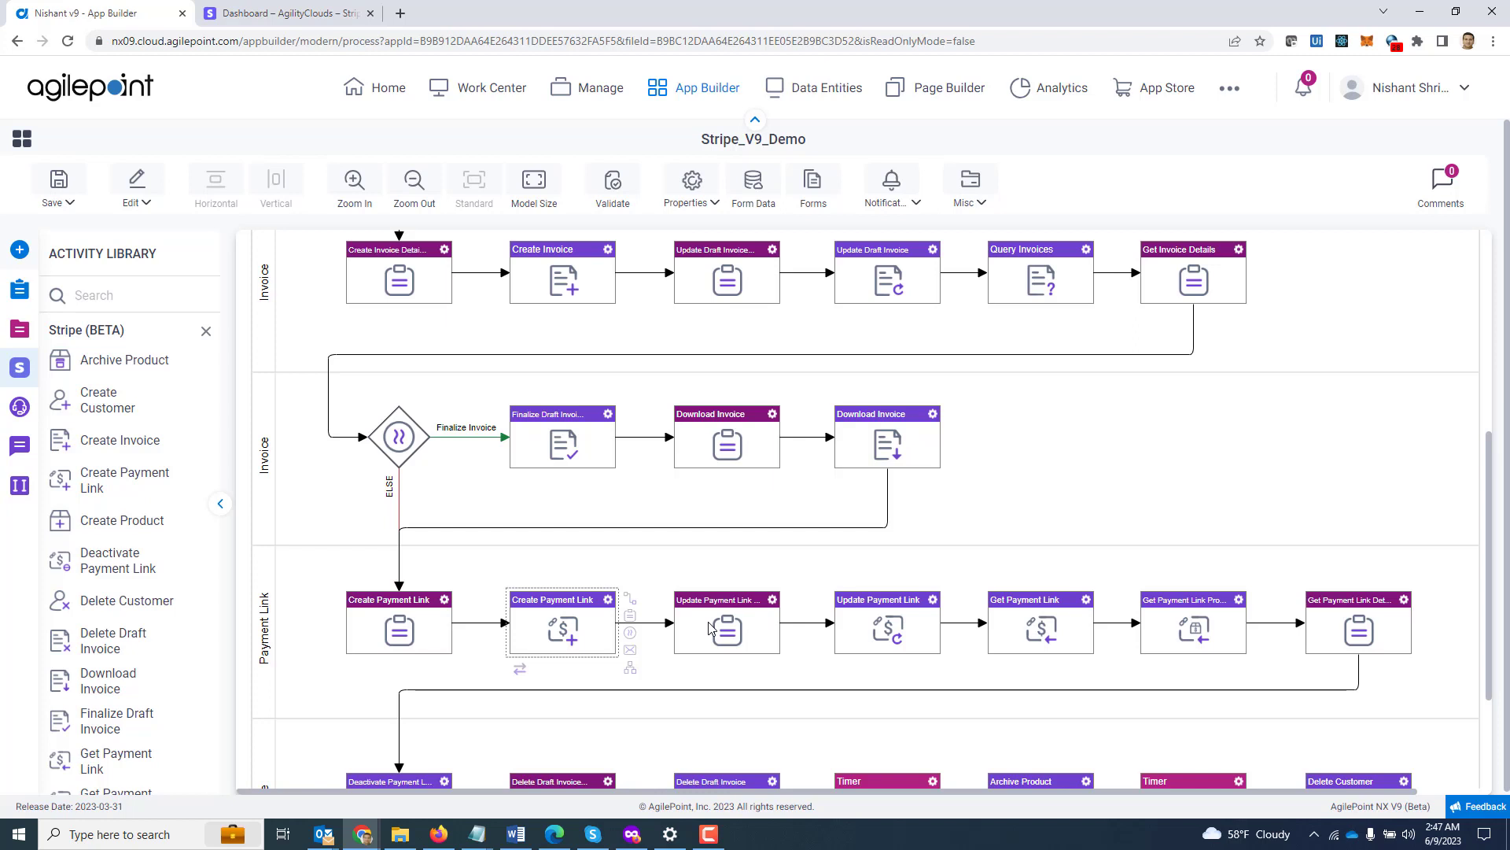
# Review the Update Payment Link activity's payment link ID, request mapping and updated URL variable, and close without saving.
pyautogui.doubleClick(870, 639)
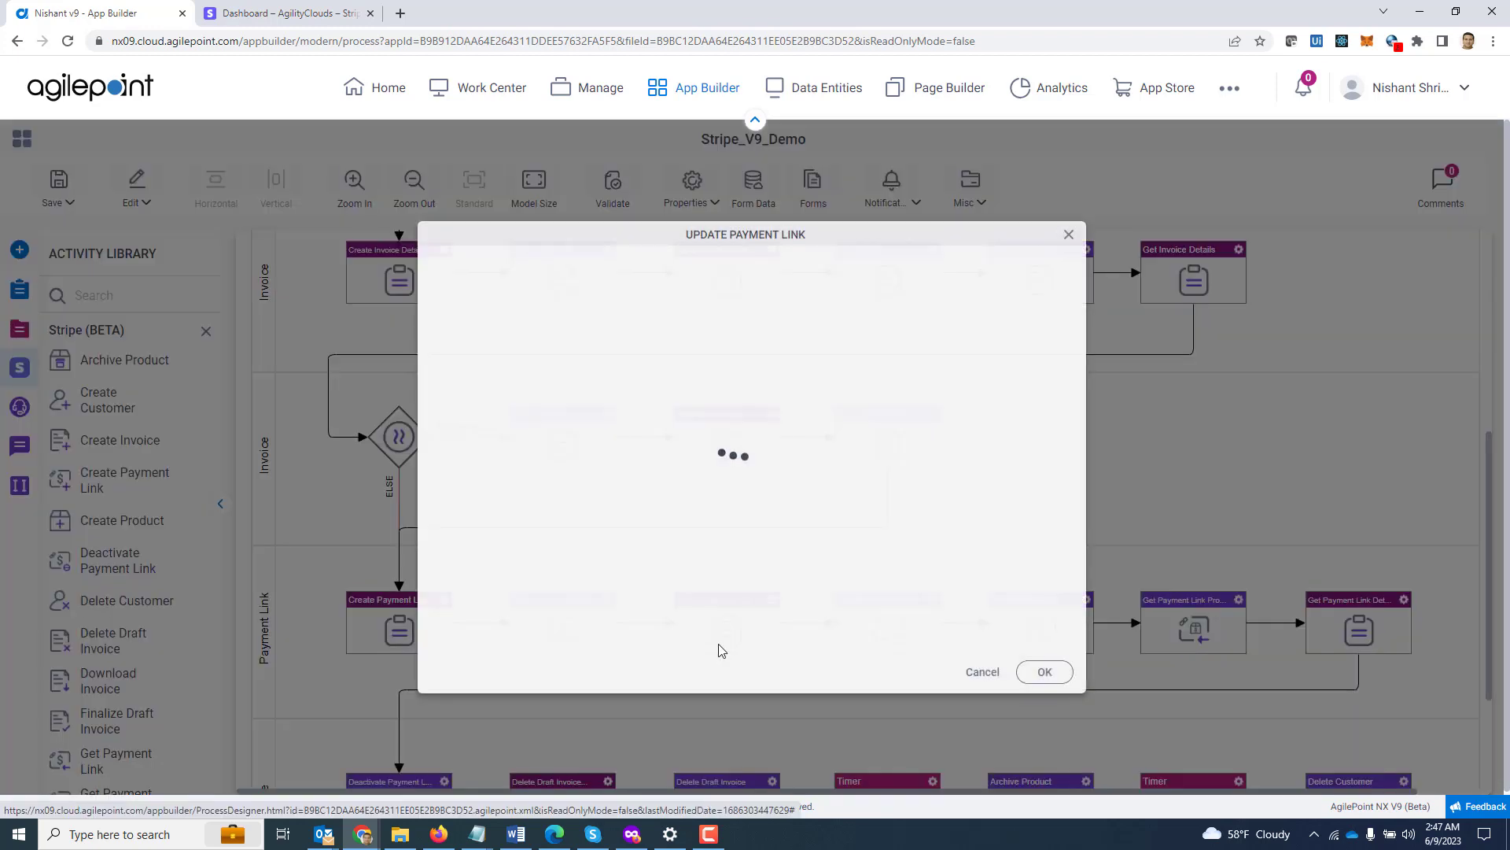
pyautogui.click(972, 671)
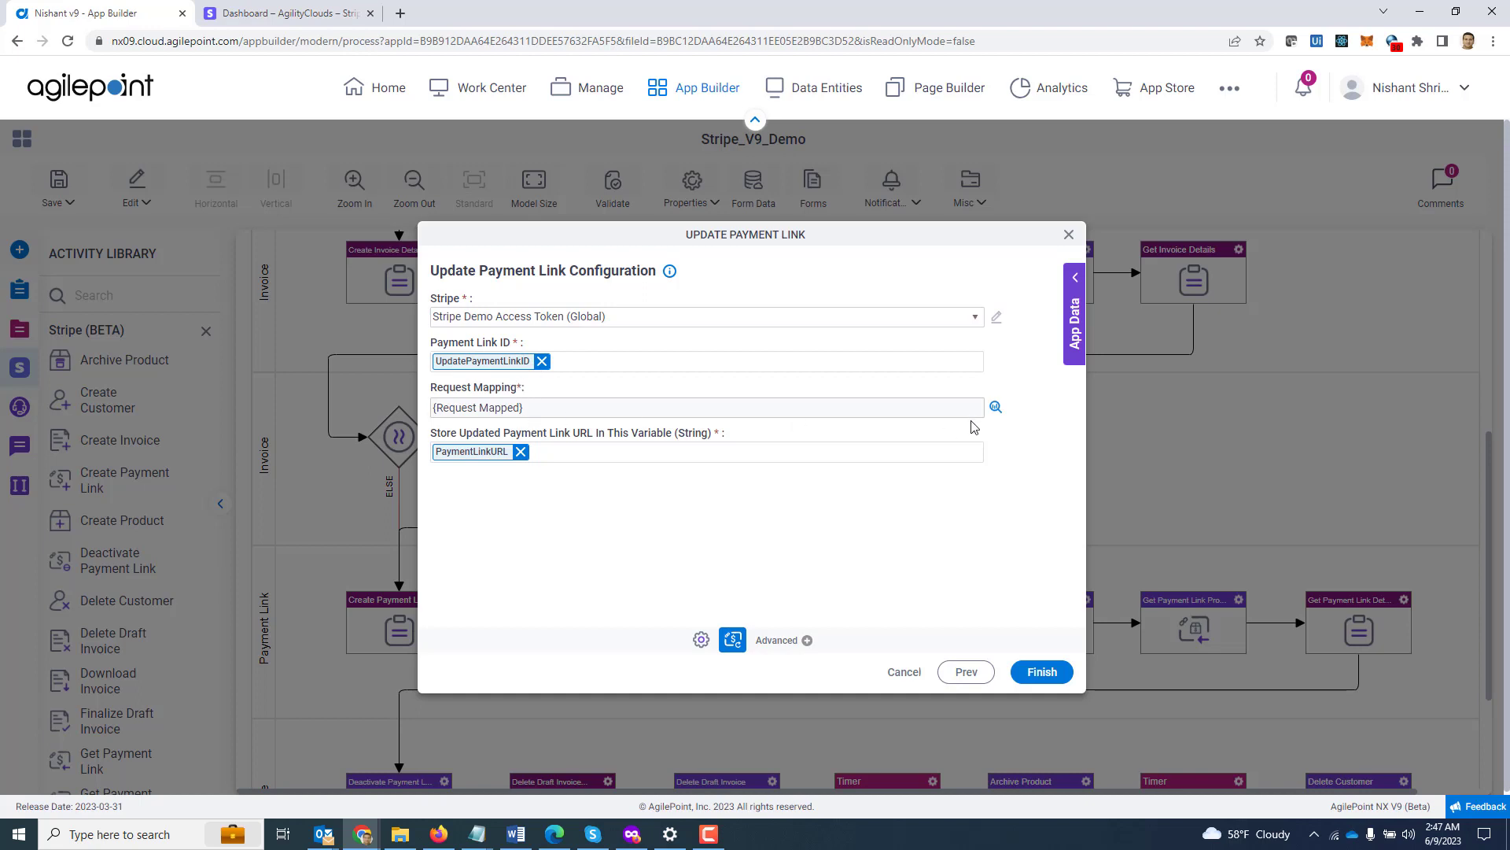
pyautogui.click(996, 408)
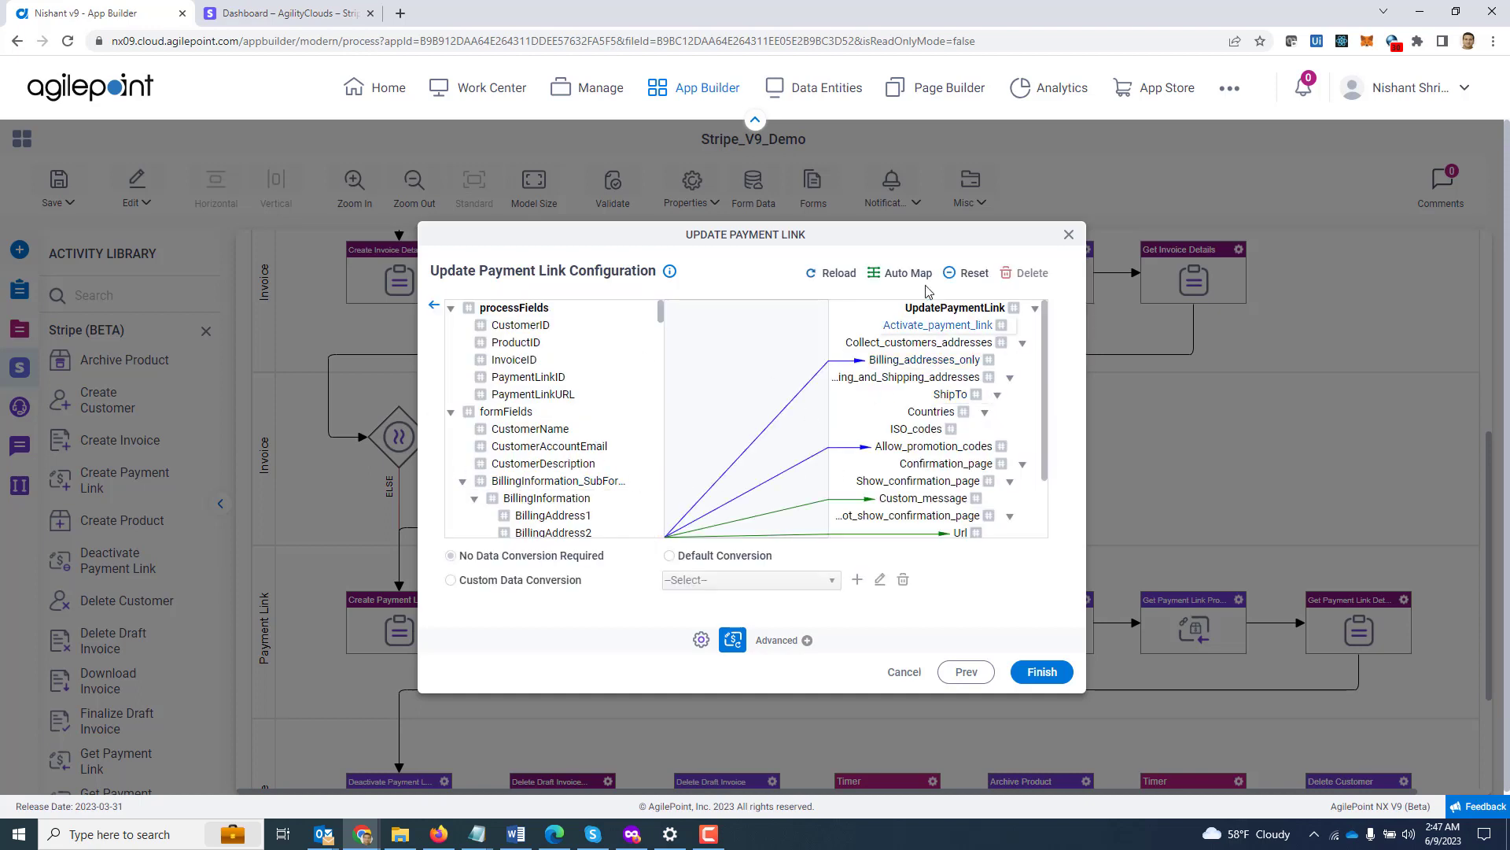
pyautogui.click(435, 307)
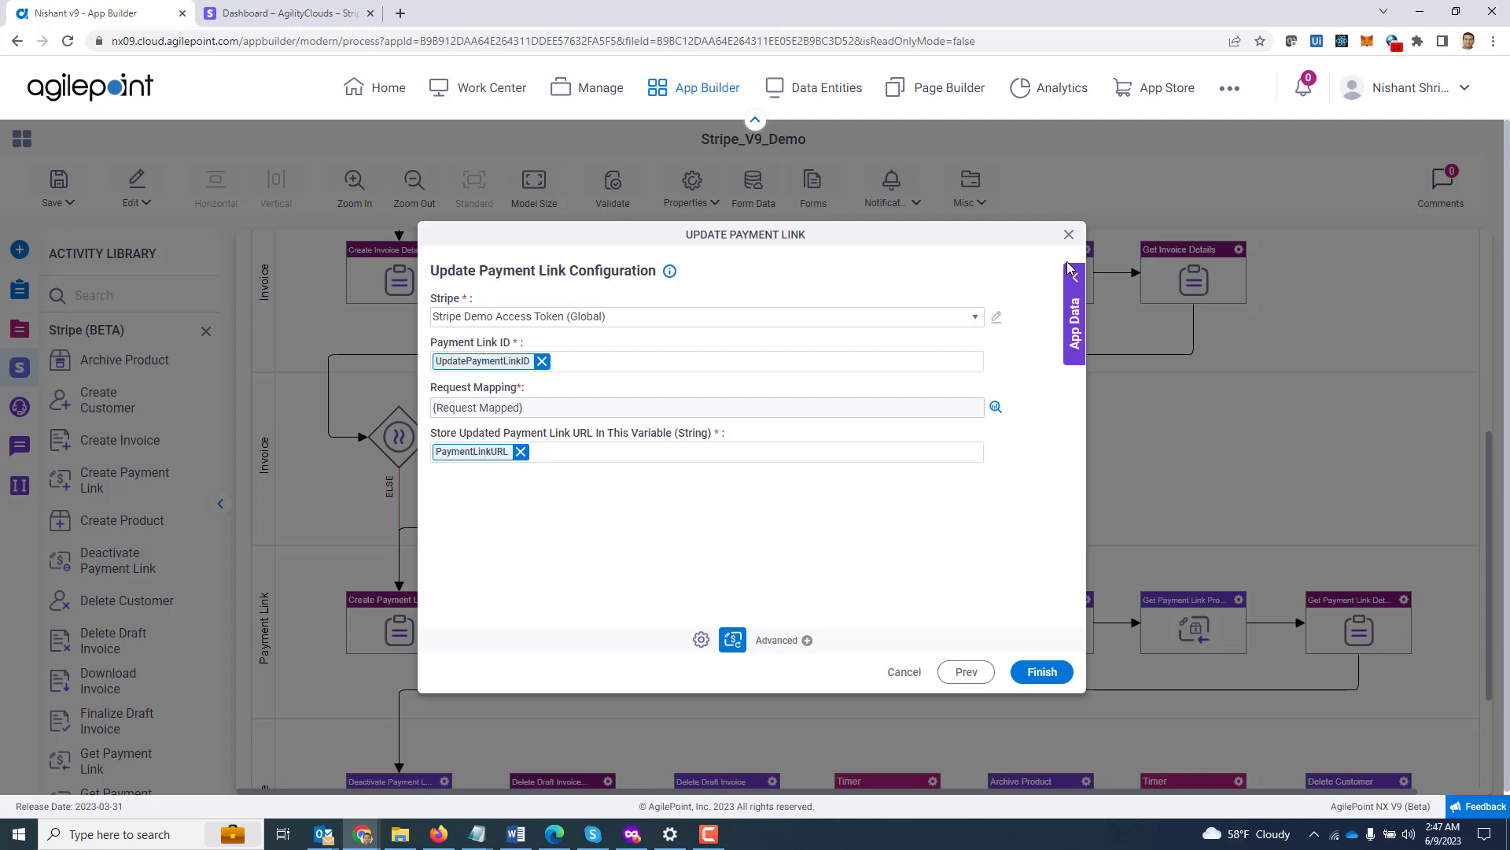
pyautogui.click(1069, 236)
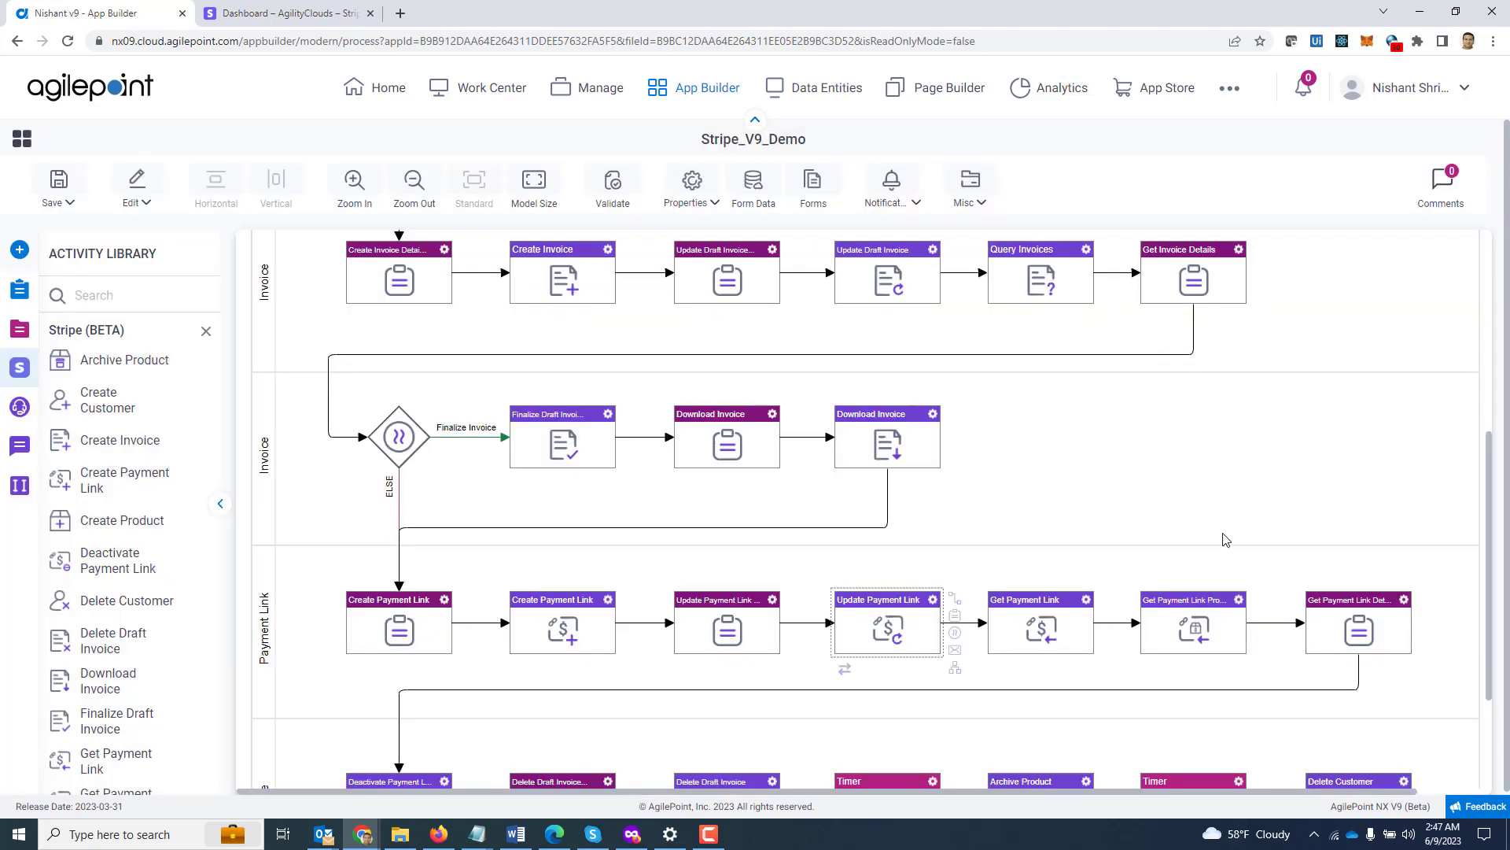
# Inspect the Get Payment Link activity's Stripe token, payment link ID and response mapping, and close without saving.
pyautogui.doubleClick(1023, 639)
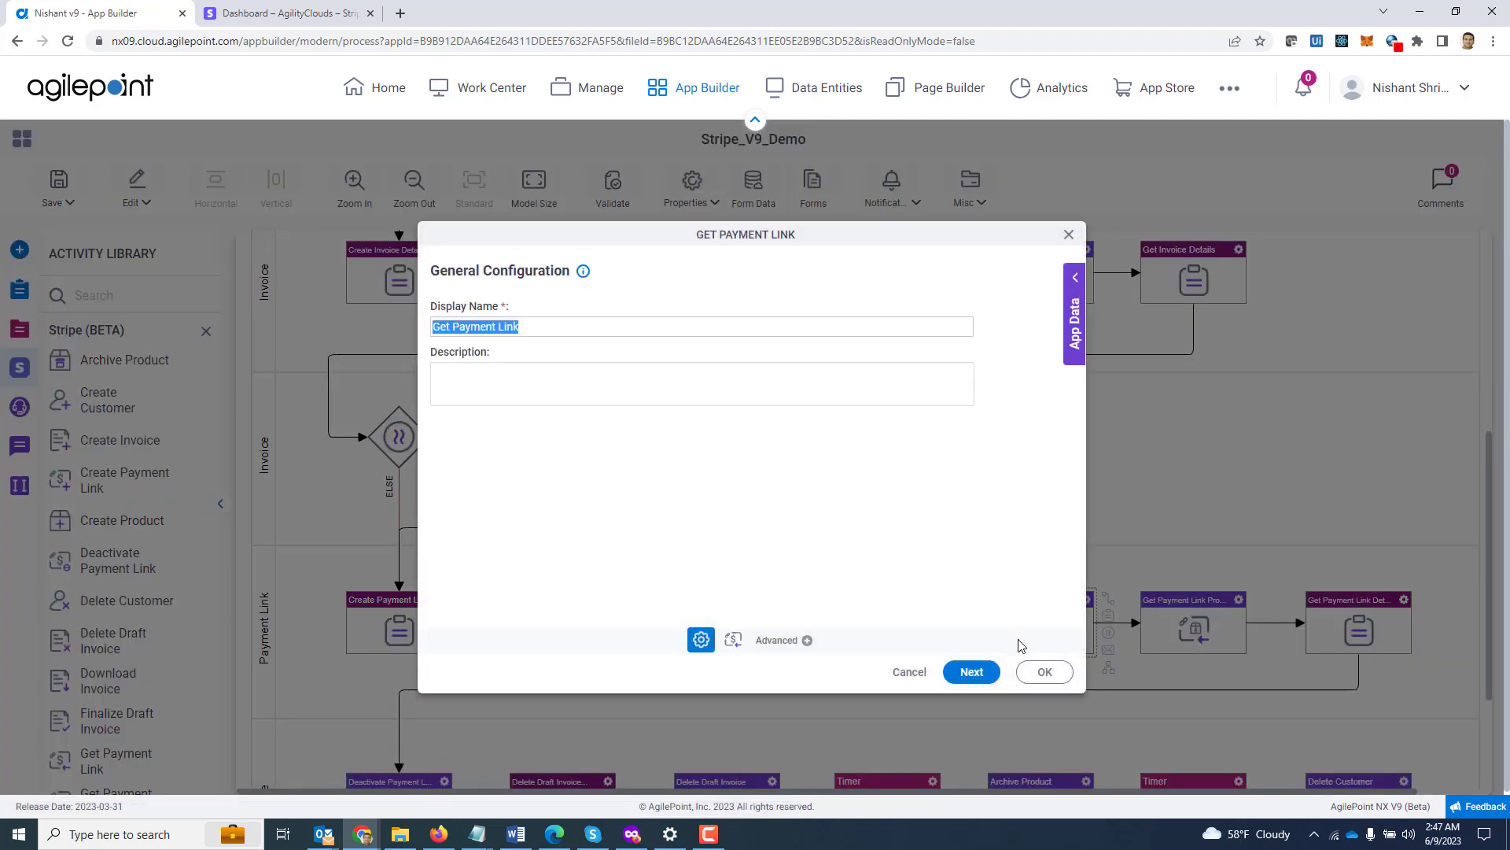
pyautogui.click(975, 673)
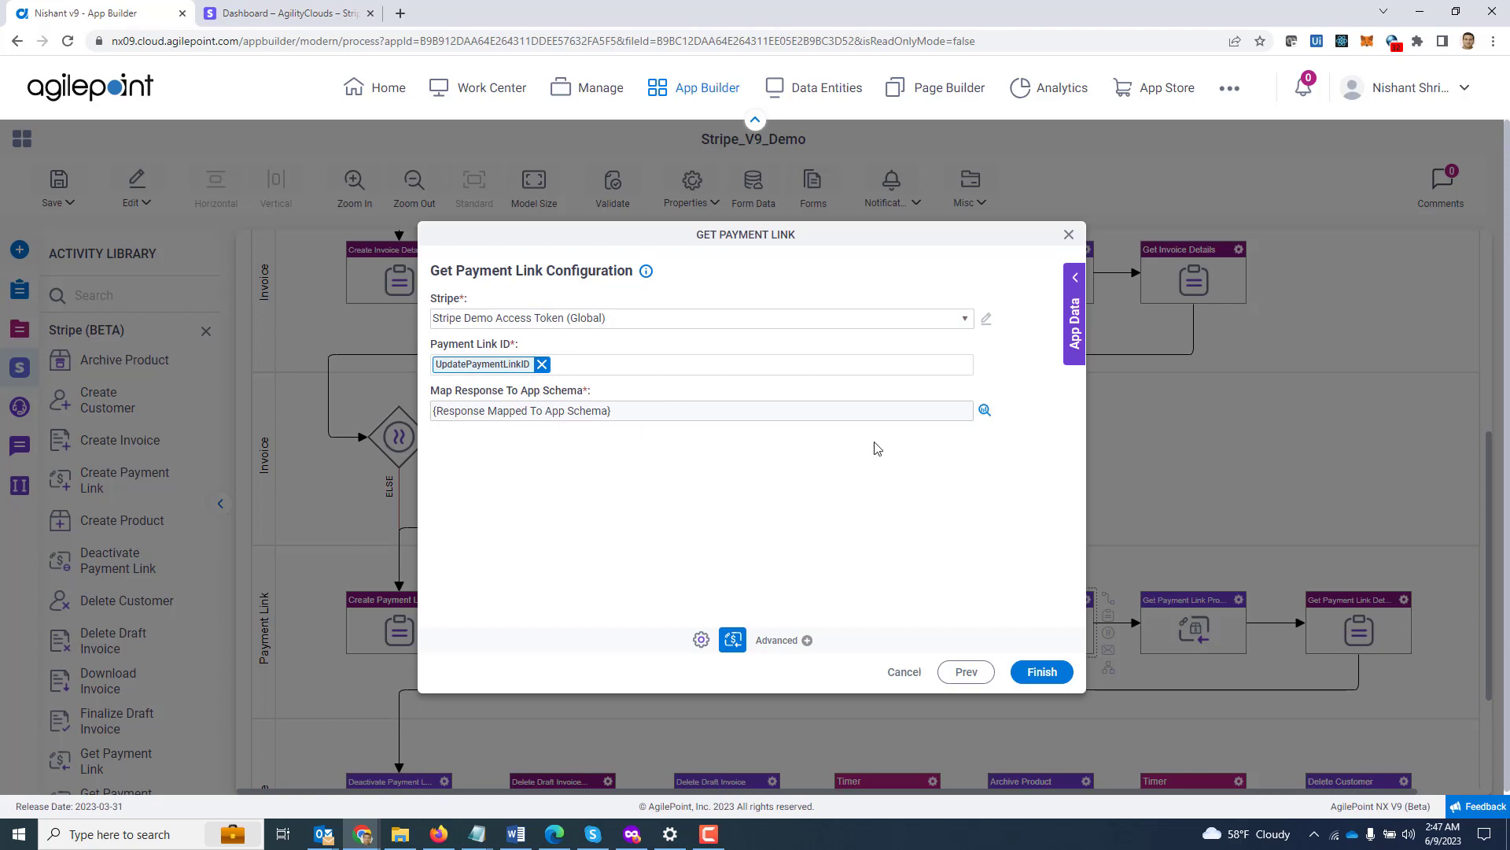
pyautogui.click(985, 410)
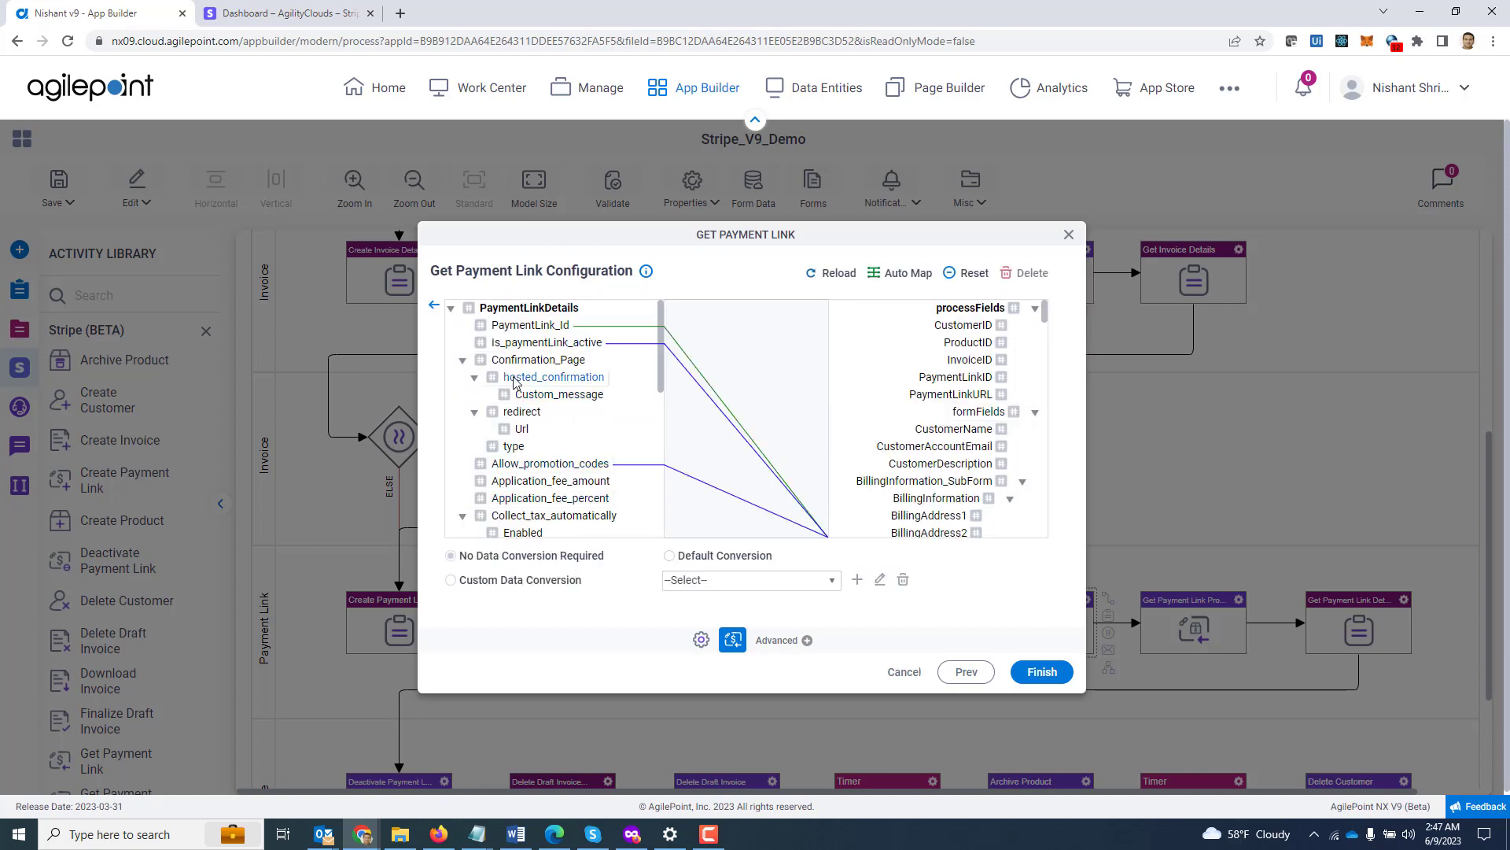
pyautogui.click(435, 305)
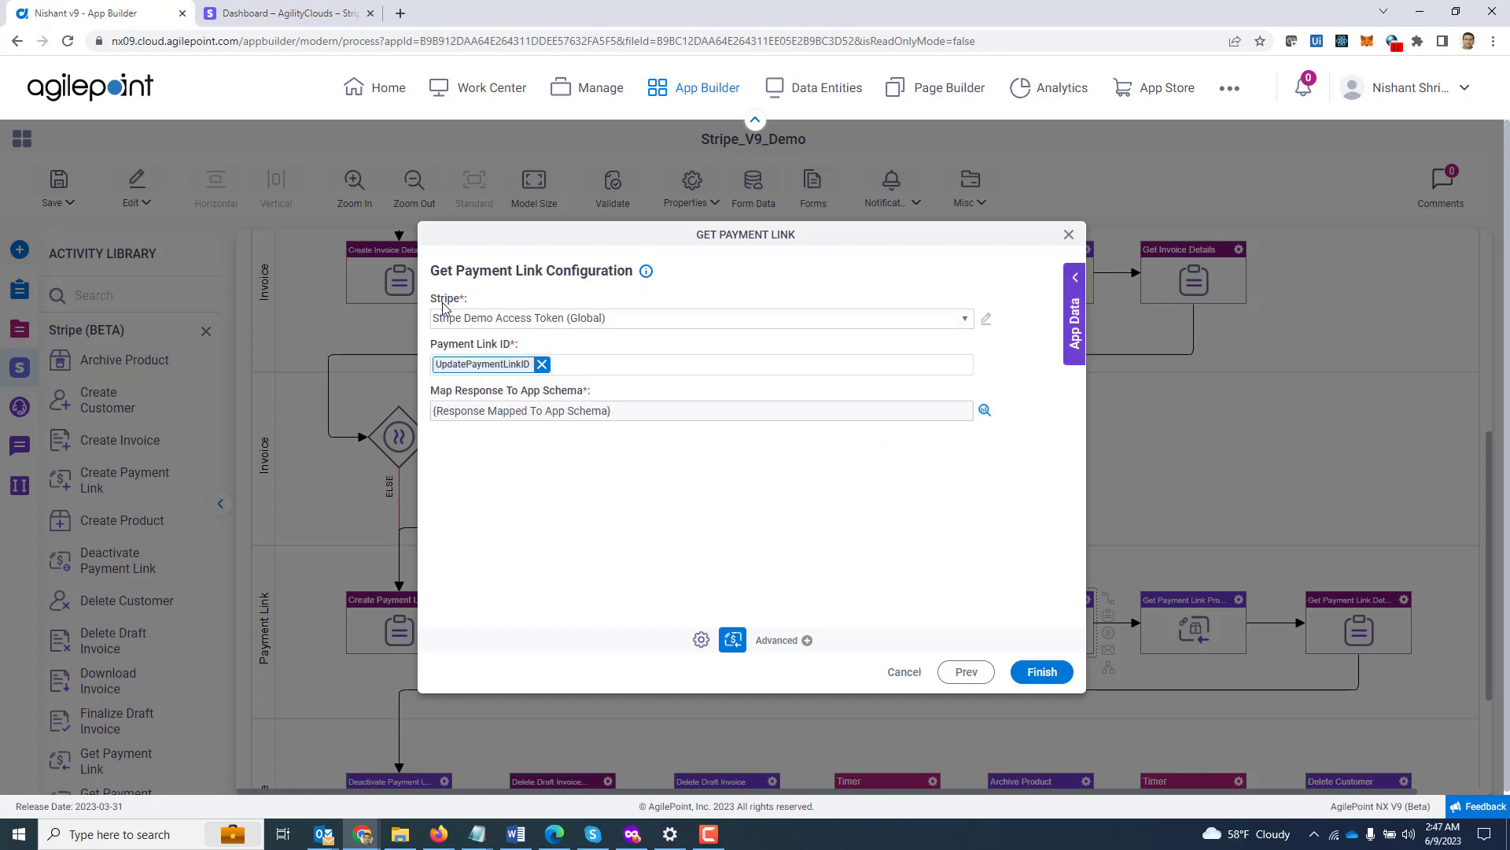
pyautogui.click(1069, 234)
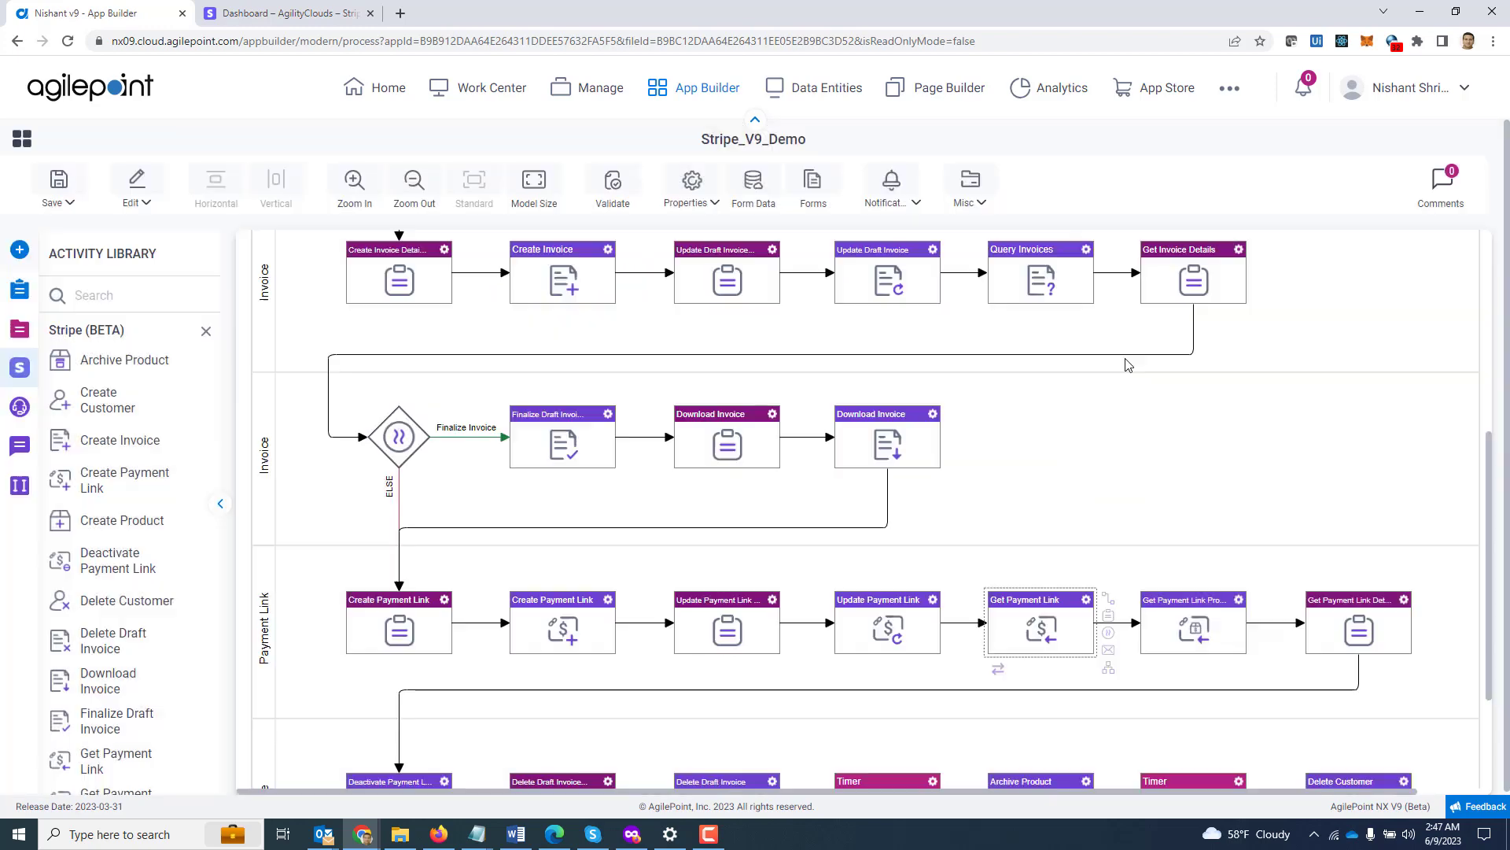
# Examine the Get Payment Link Products activity's payment link ID and product response mapping, and close without saving.
pyautogui.doubleClick(1187, 620)
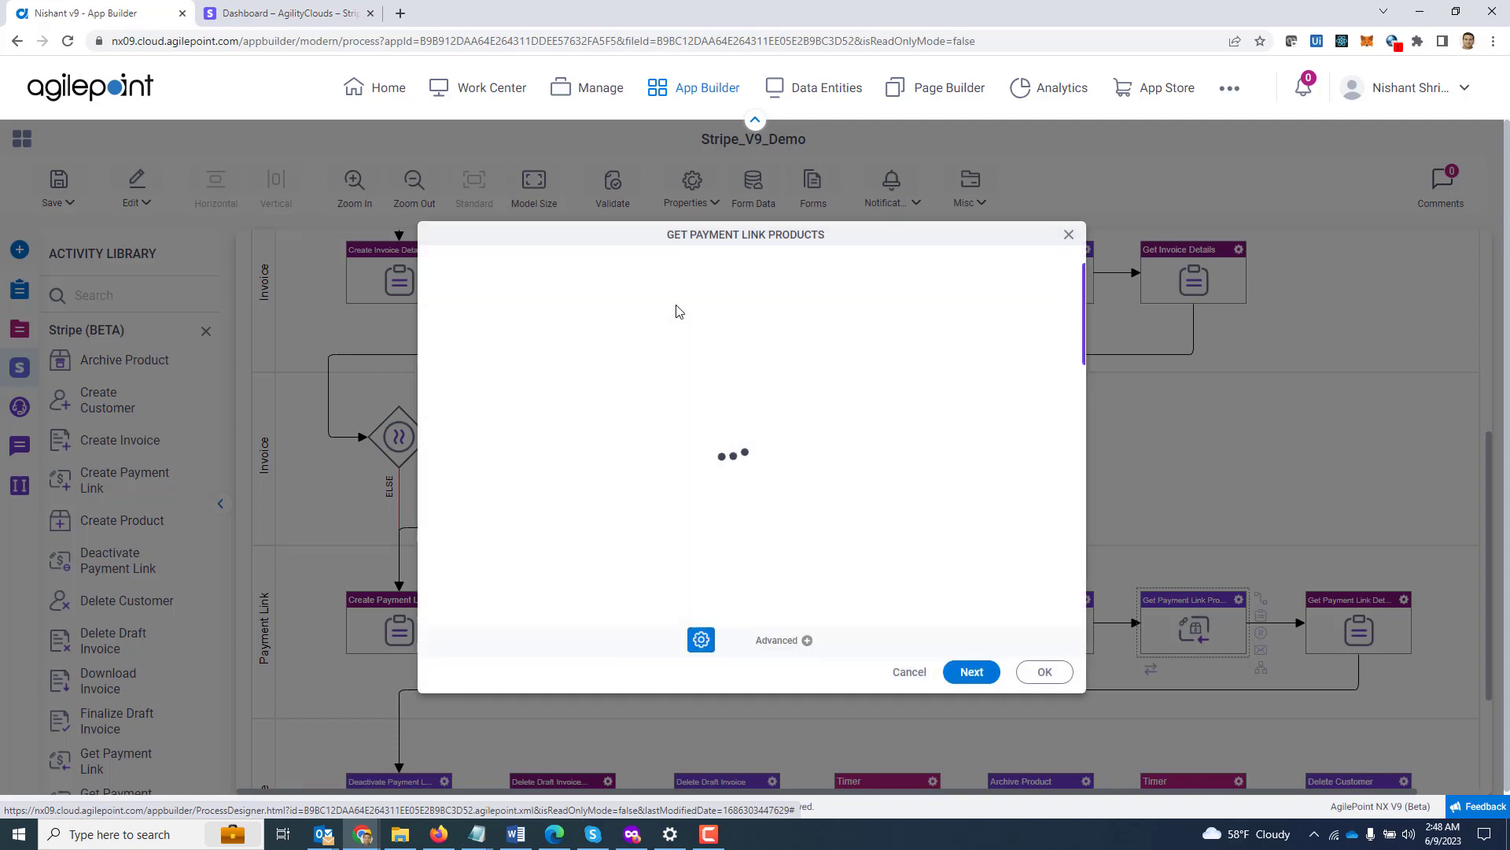
pyautogui.click(972, 667)
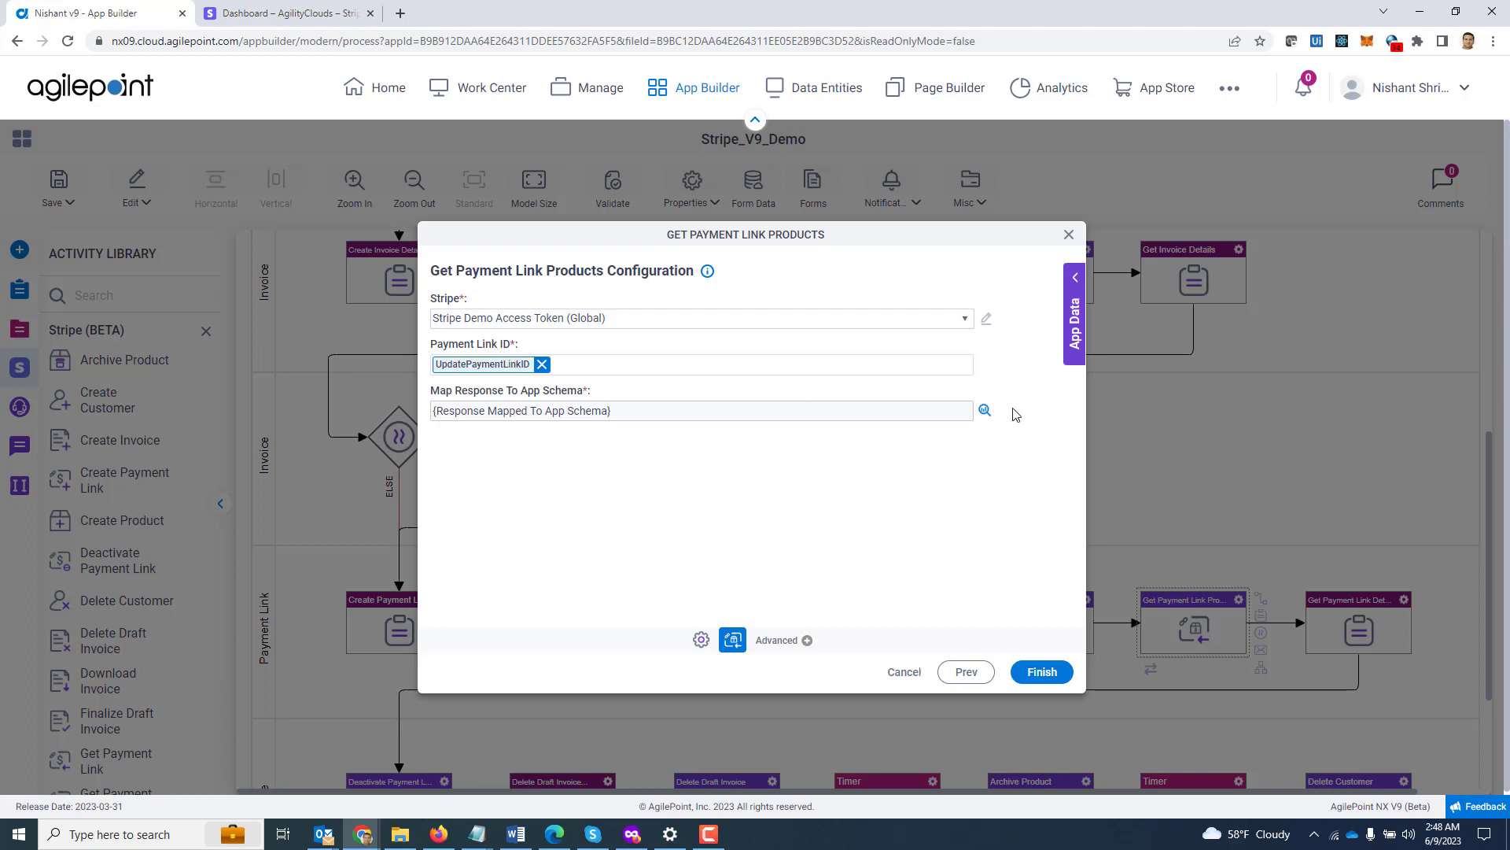
pyautogui.click(984, 412)
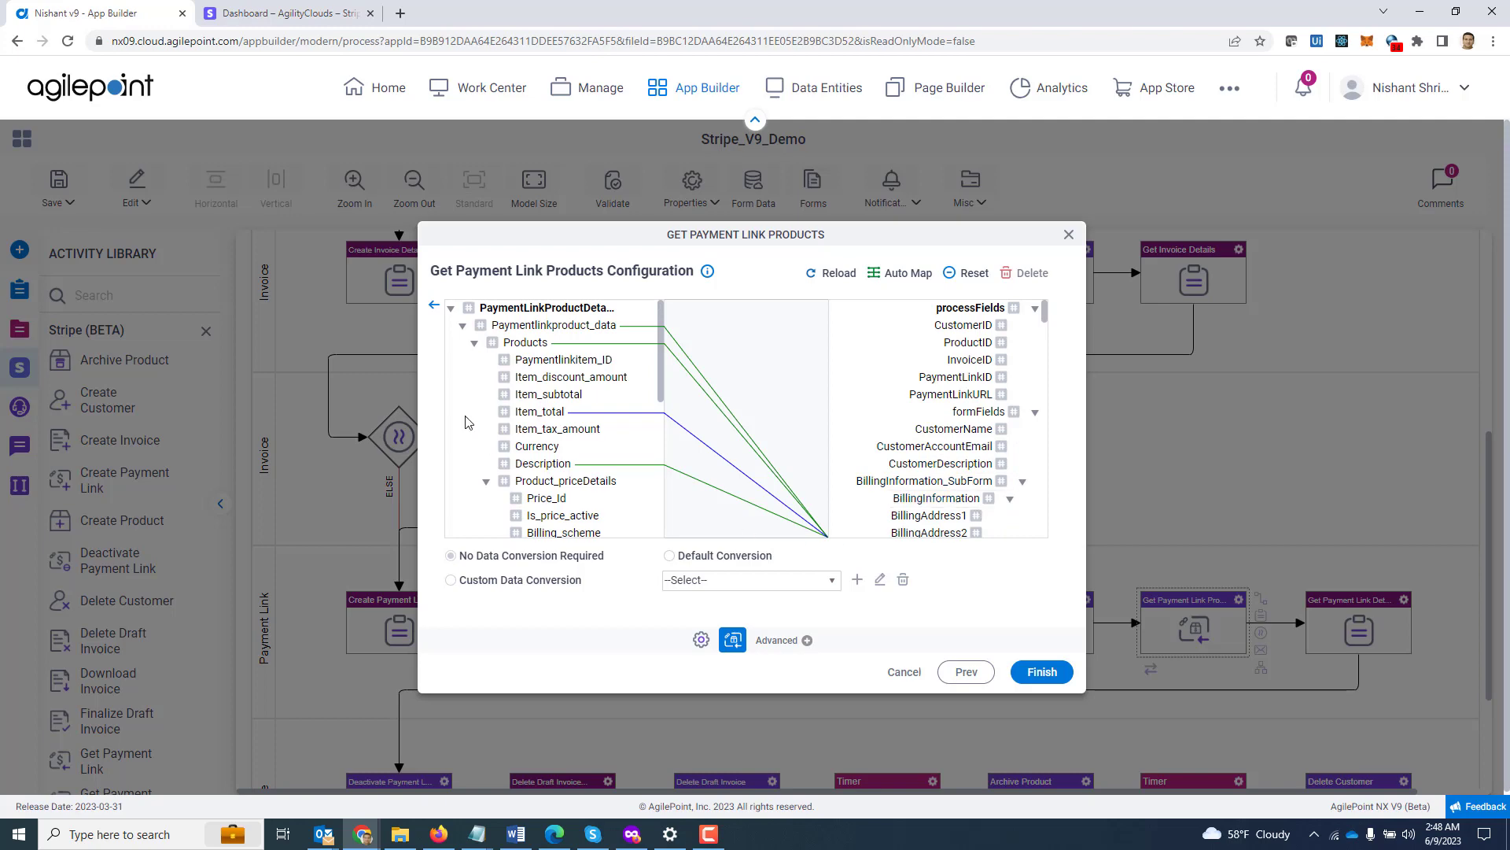
pyautogui.click(1070, 236)
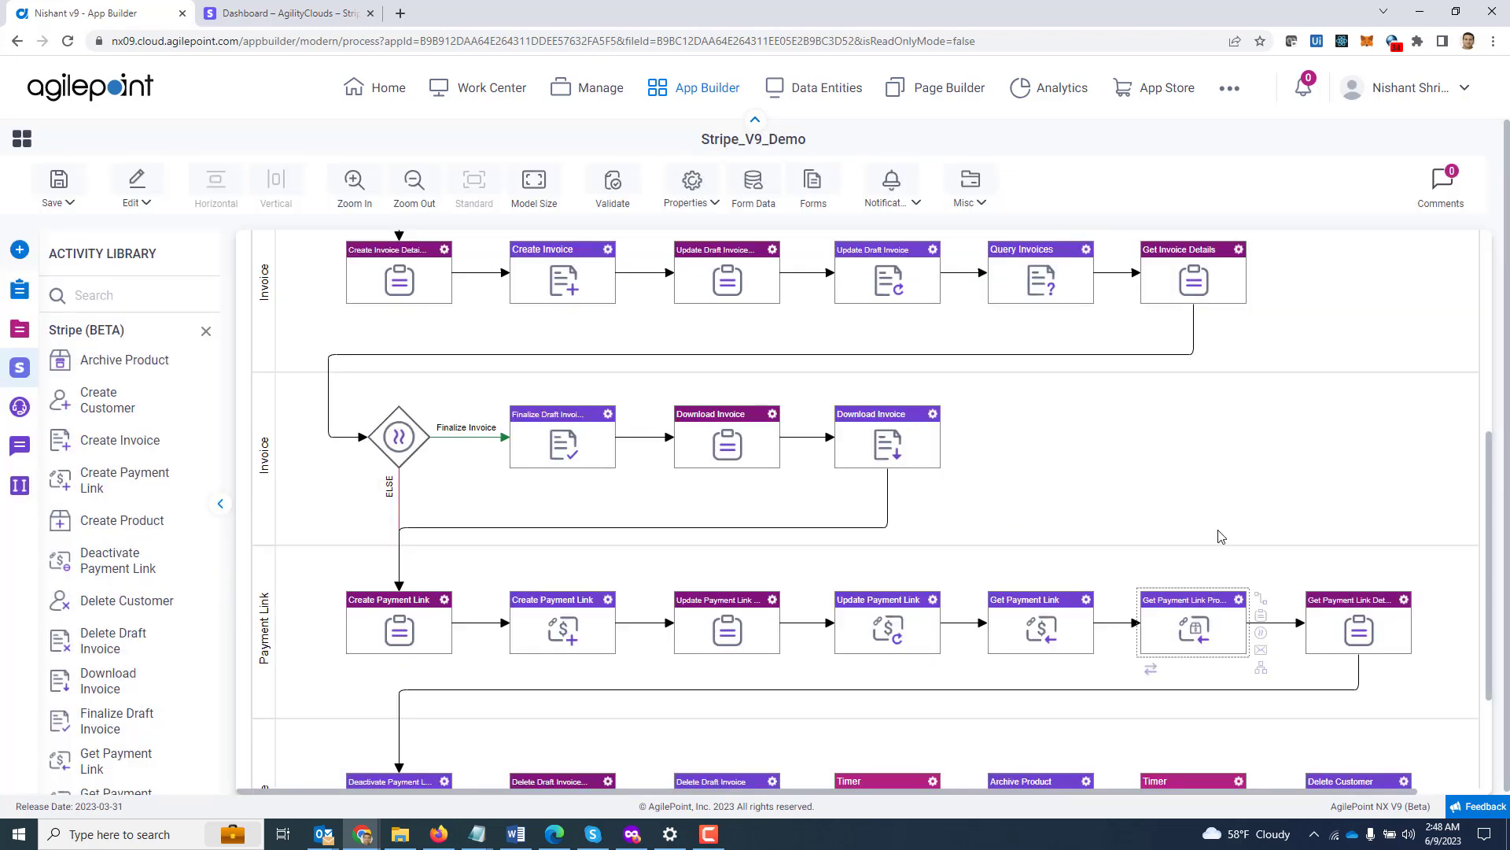
# Review the Stripe token and payment link ID settings of the Deactivate Payment Link activity, and close without saving.
pyautogui.scroll(-3, 1395, 545)
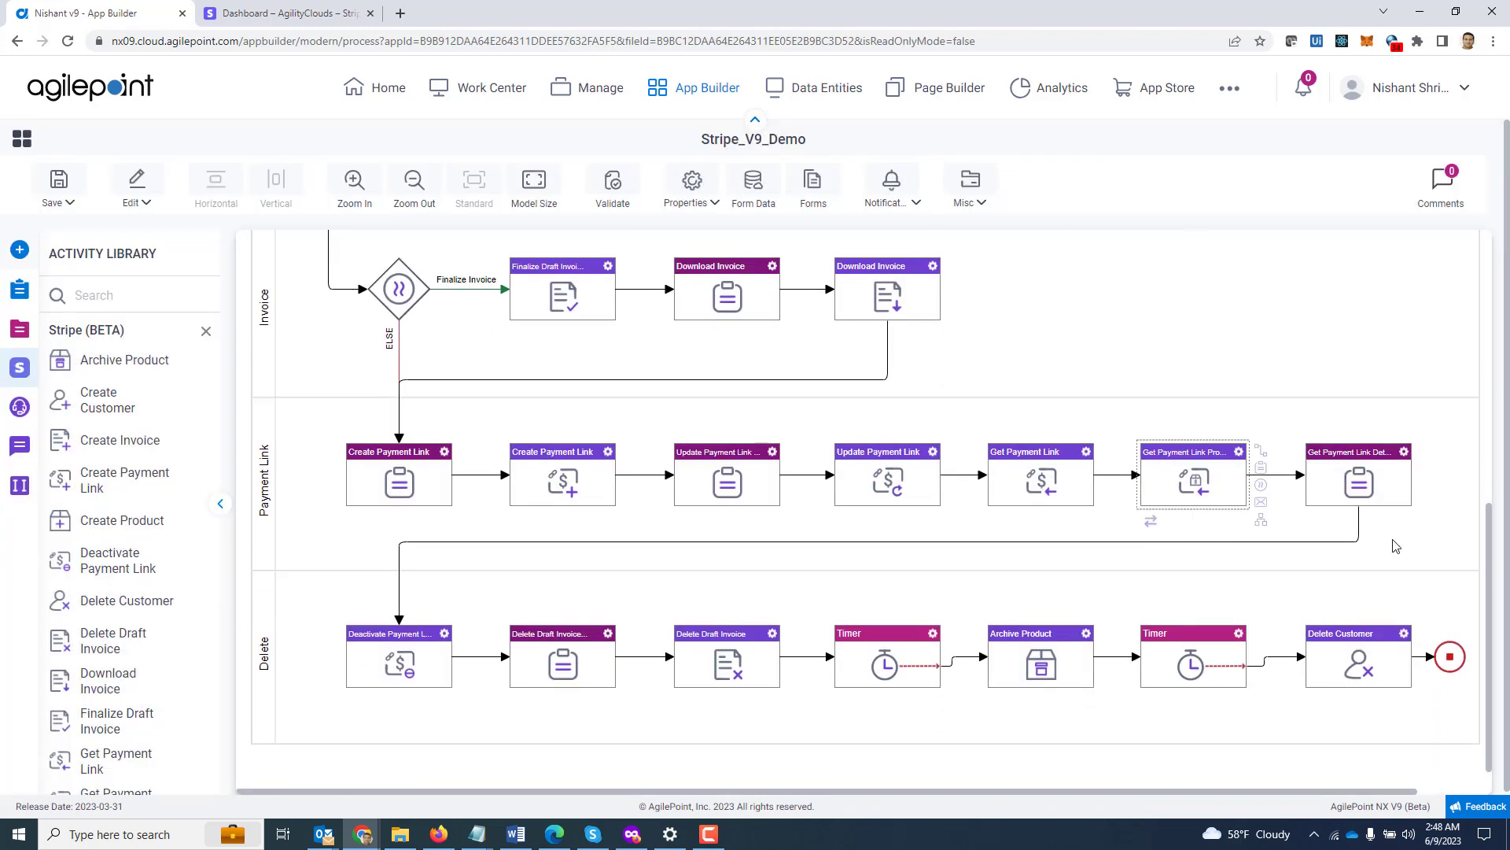
pyautogui.doubleClick(379, 634)
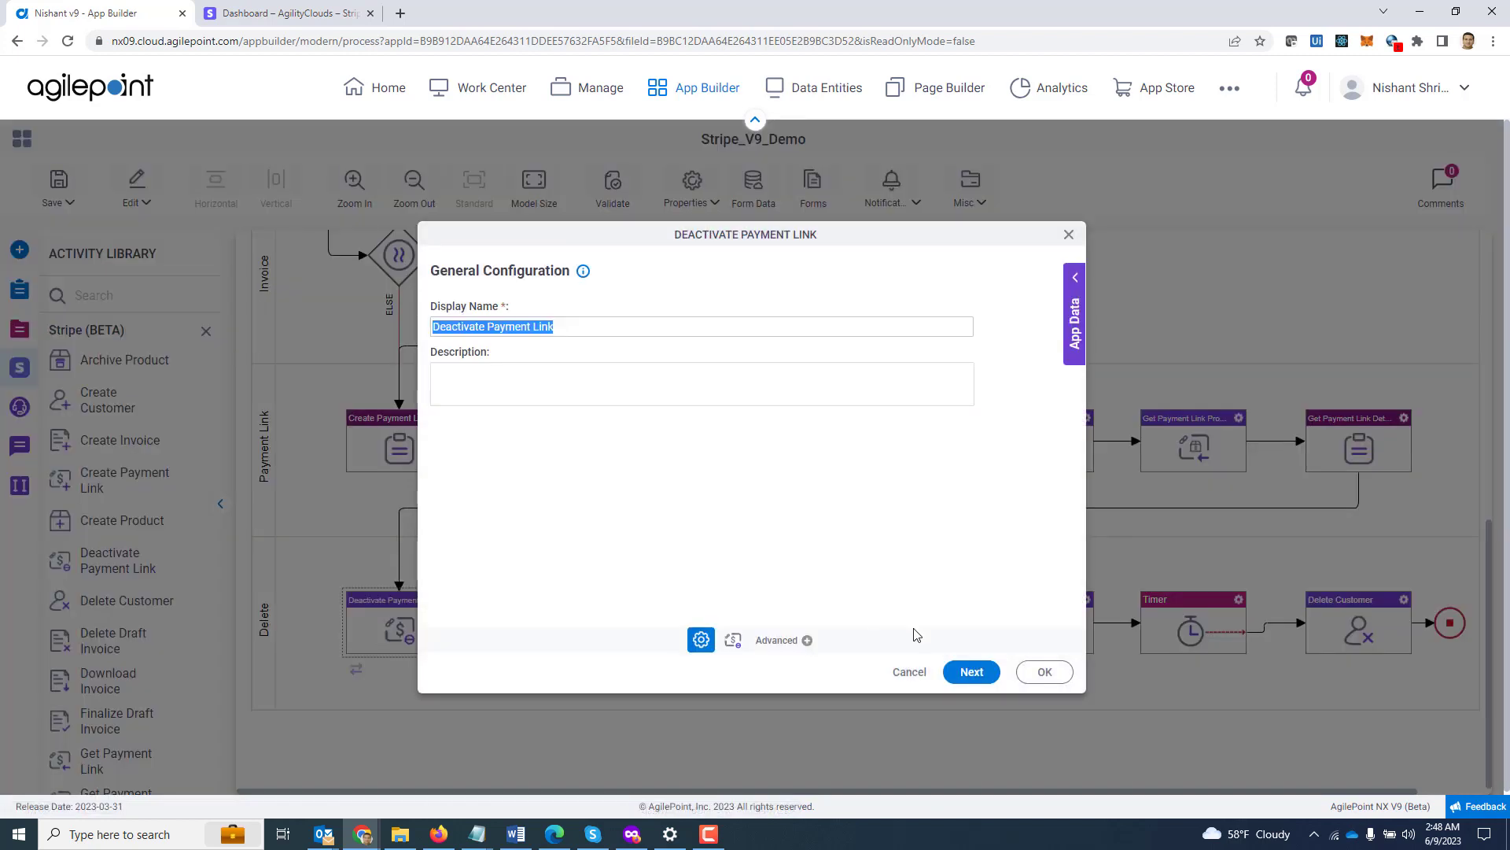
pyautogui.click(970, 672)
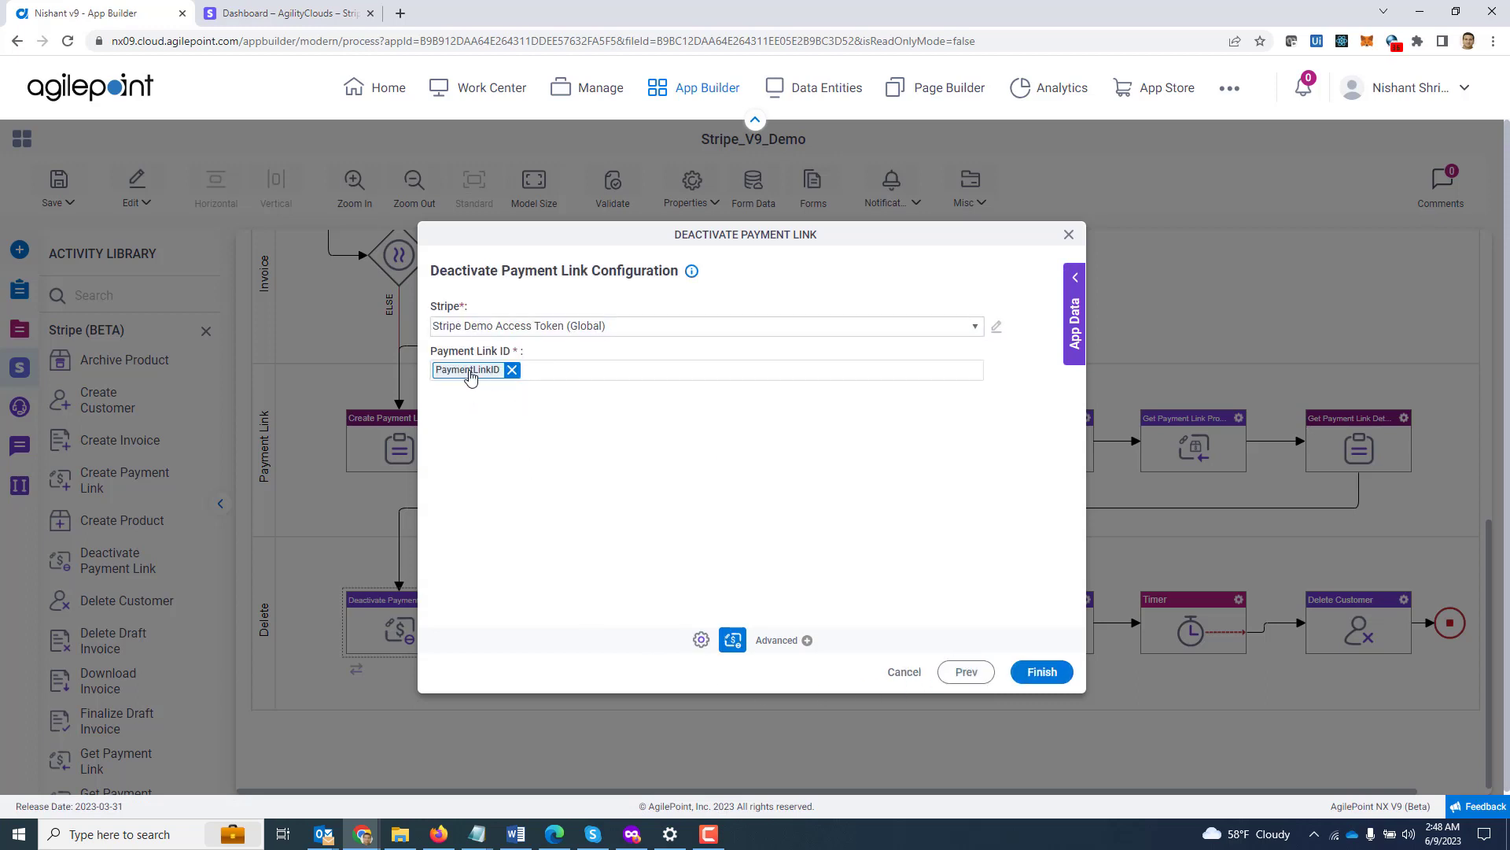
pyautogui.click(1068, 238)
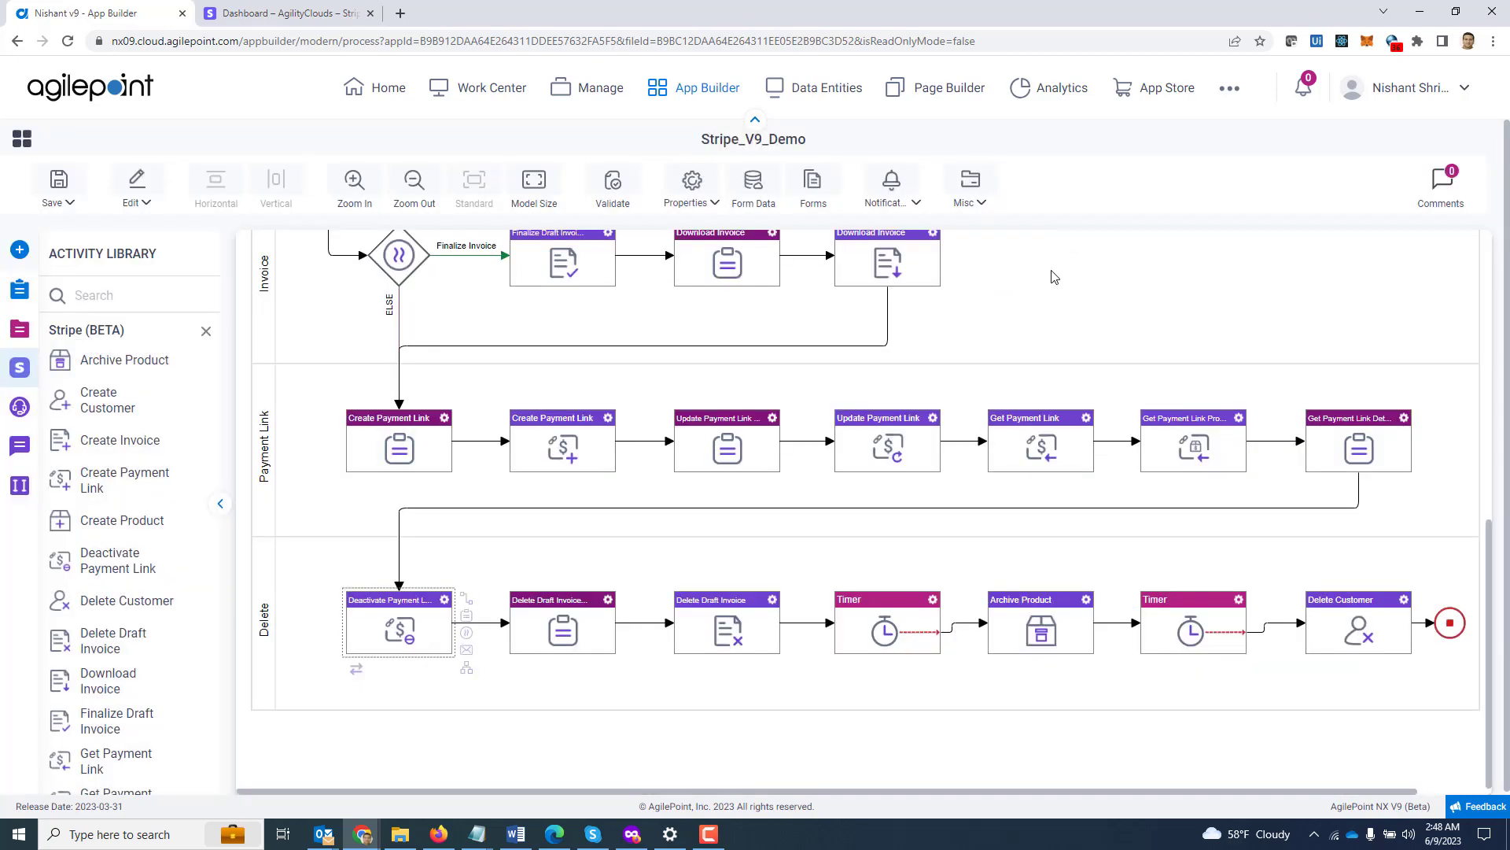
# Check the Delete Draft Invoice activity's Stripe token and draft invoice ID variable, and close without saving.
pyautogui.click(578, 628)
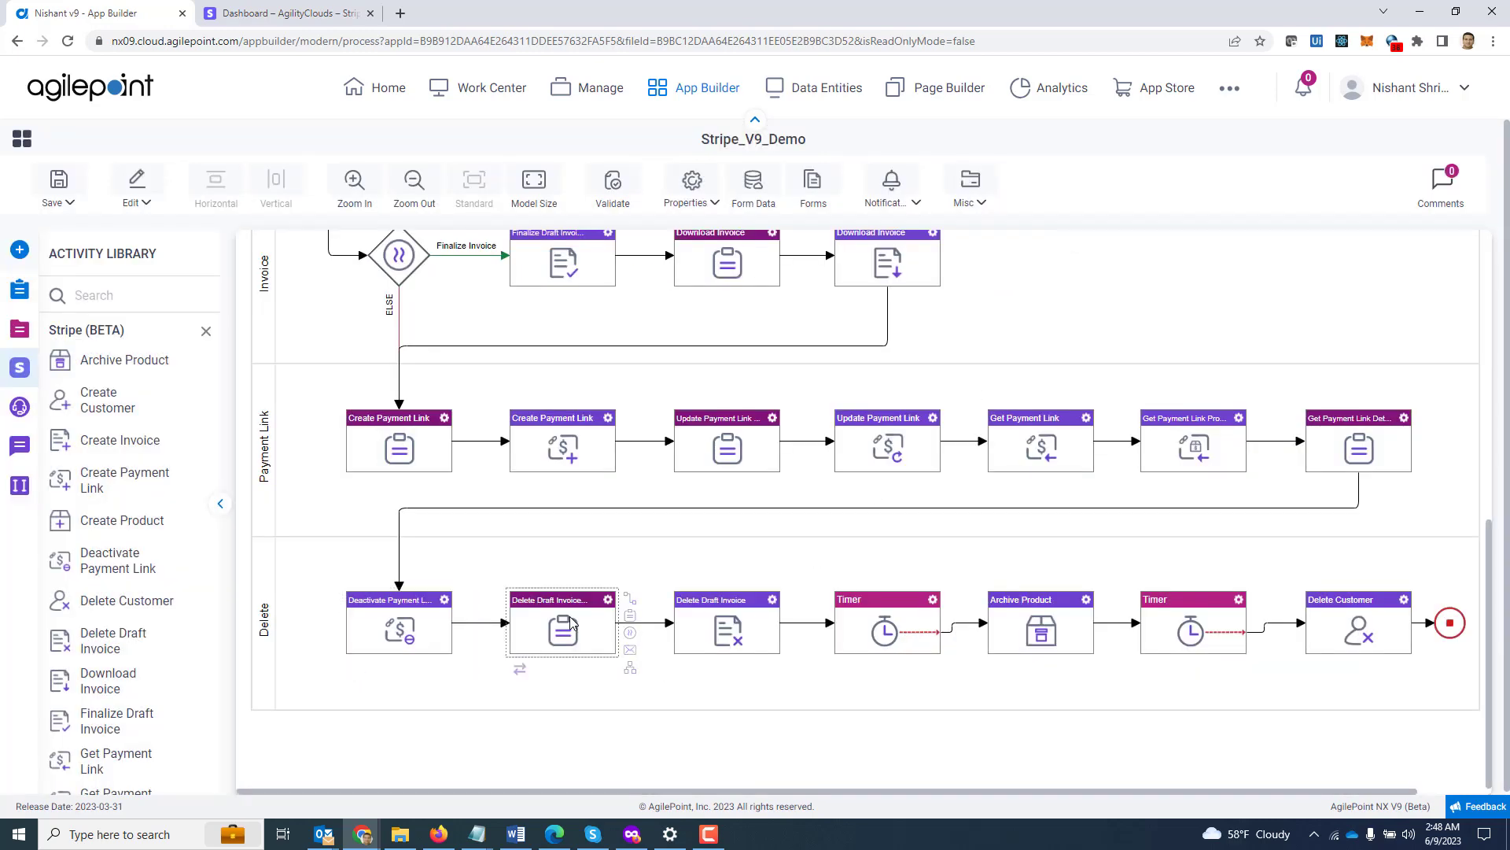
pyautogui.doubleClick(730, 625)
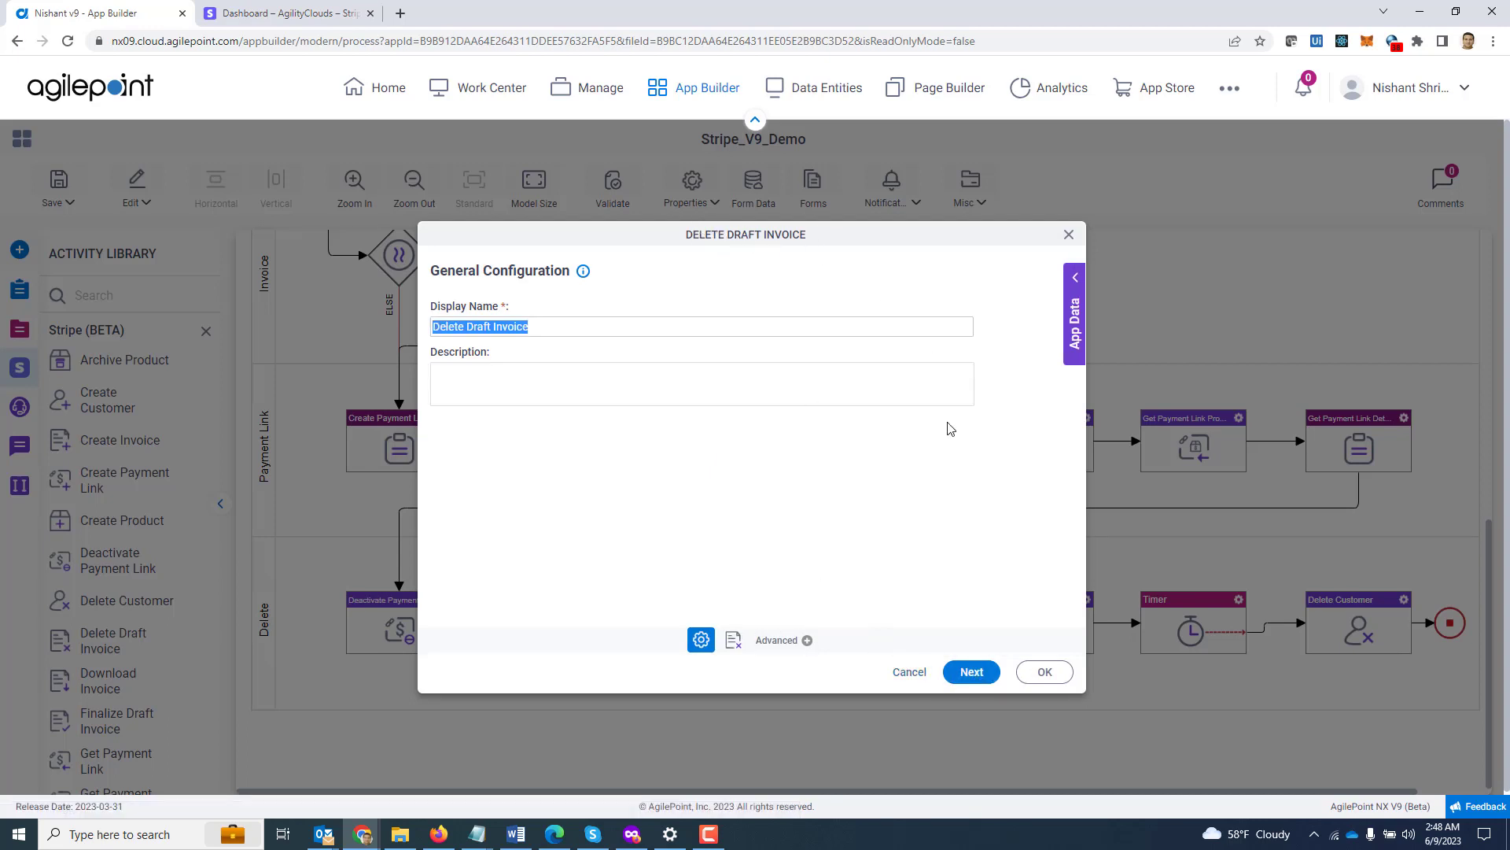
pyautogui.click(974, 673)
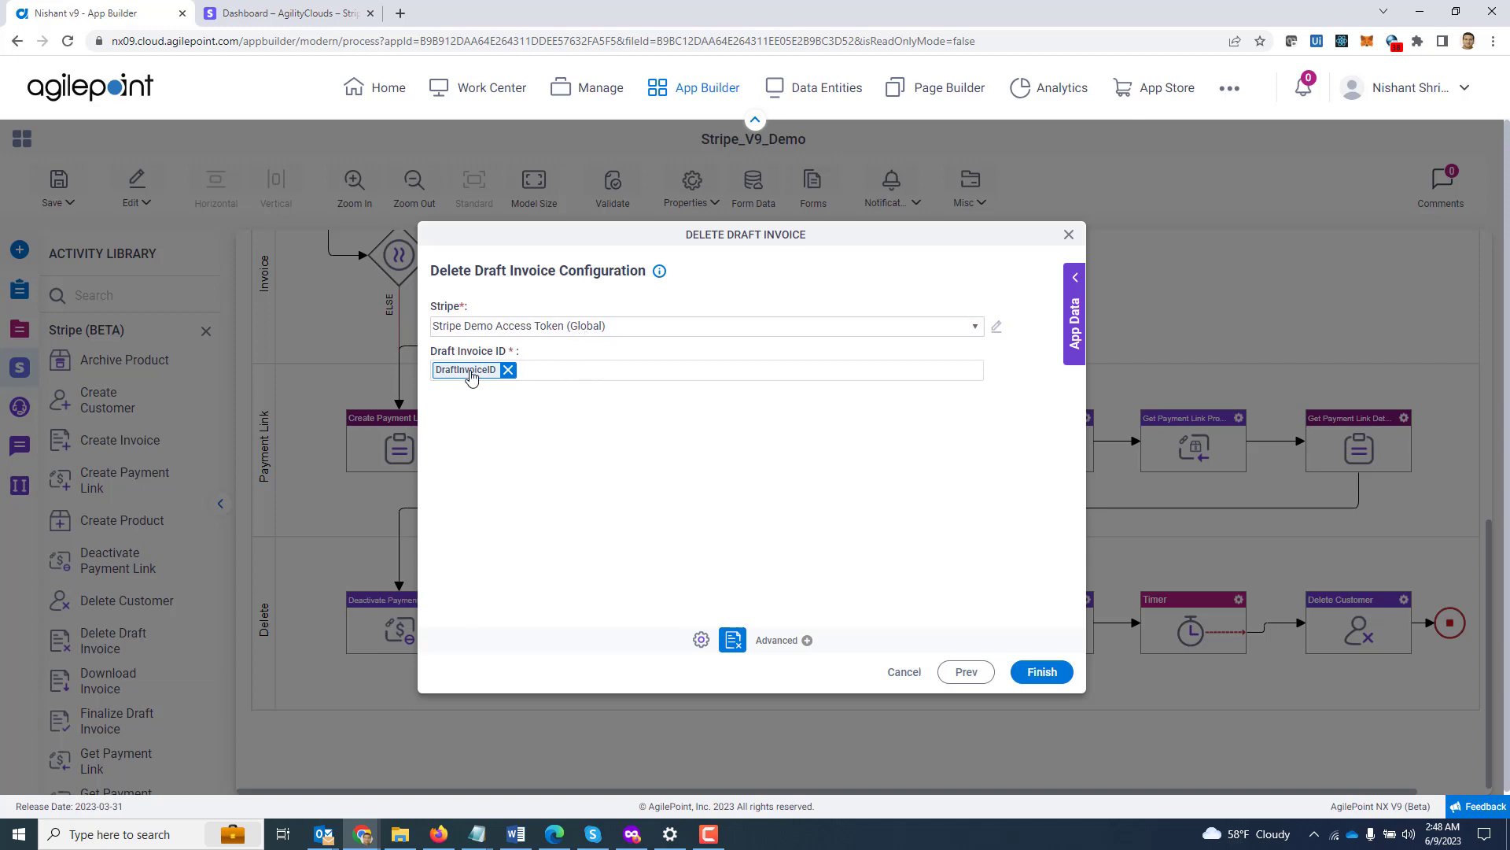
pyautogui.click(1068, 234)
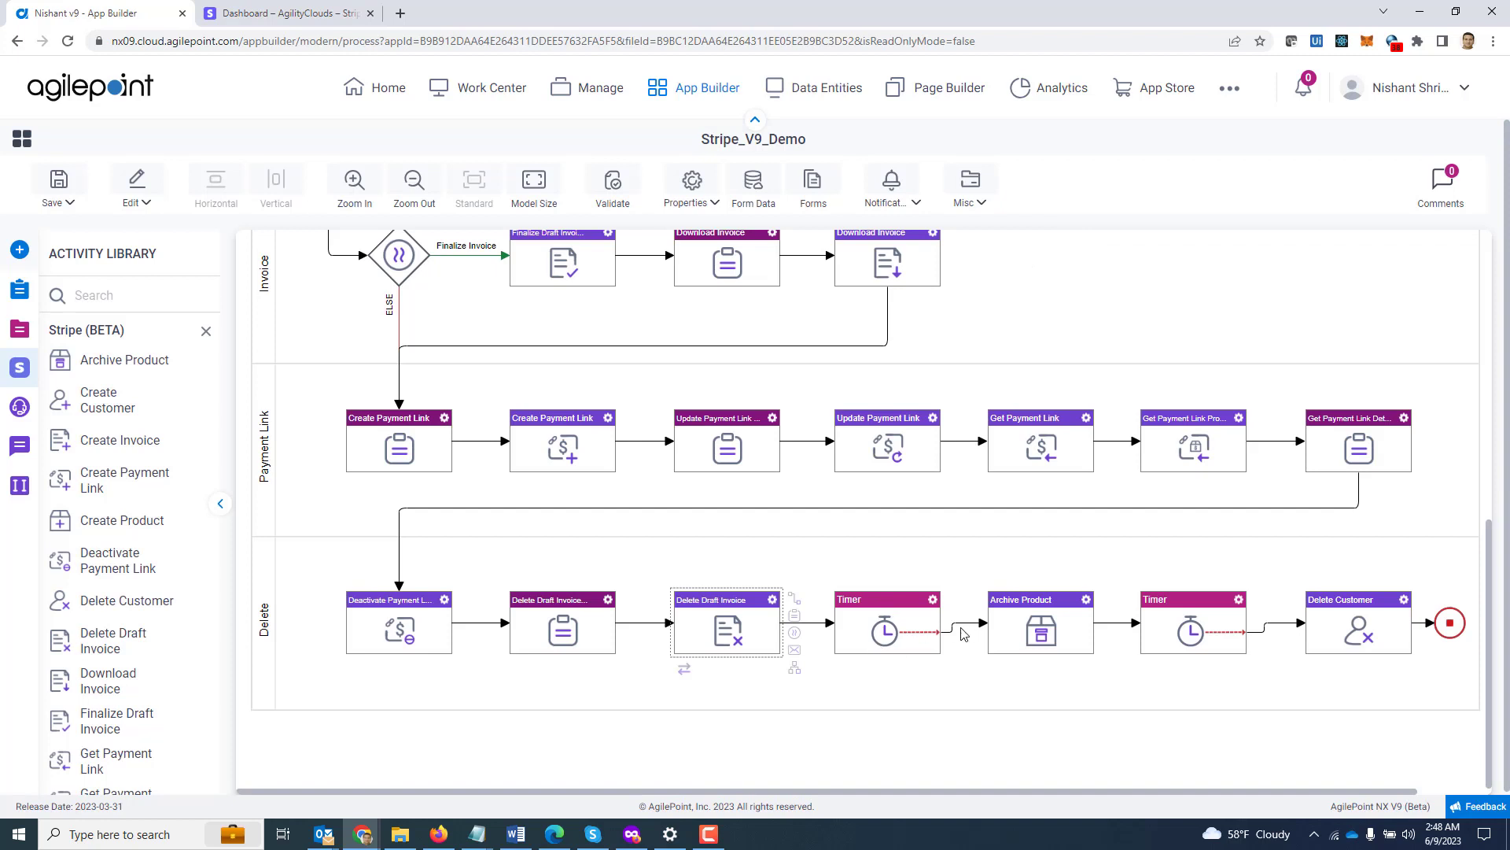
# Review the Archive Product activity's Stripe token and product ID variable, and close without saving.
pyautogui.doubleClick(1021, 639)
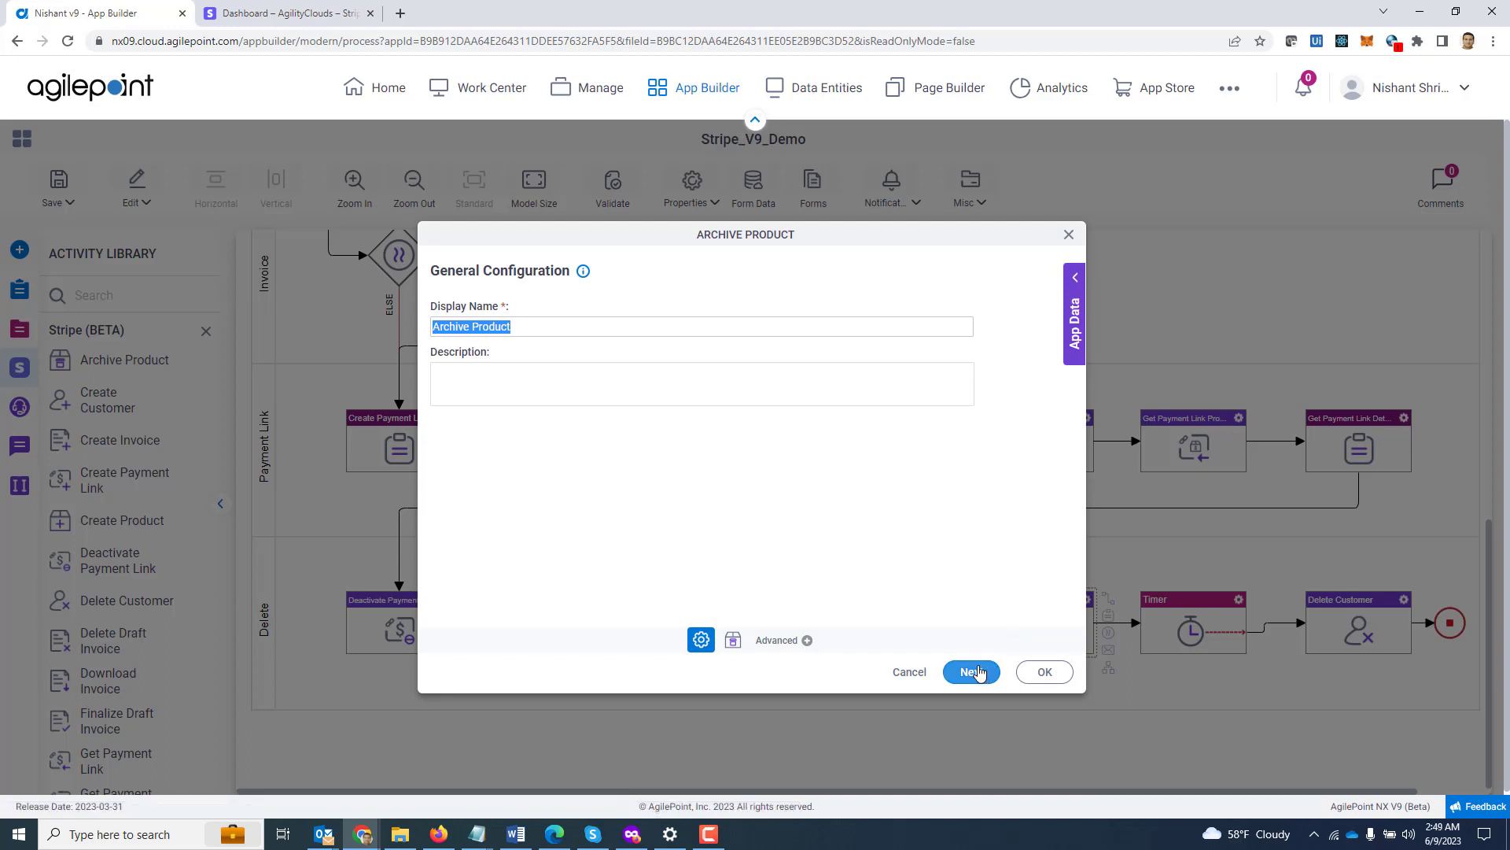
pyautogui.click(973, 671)
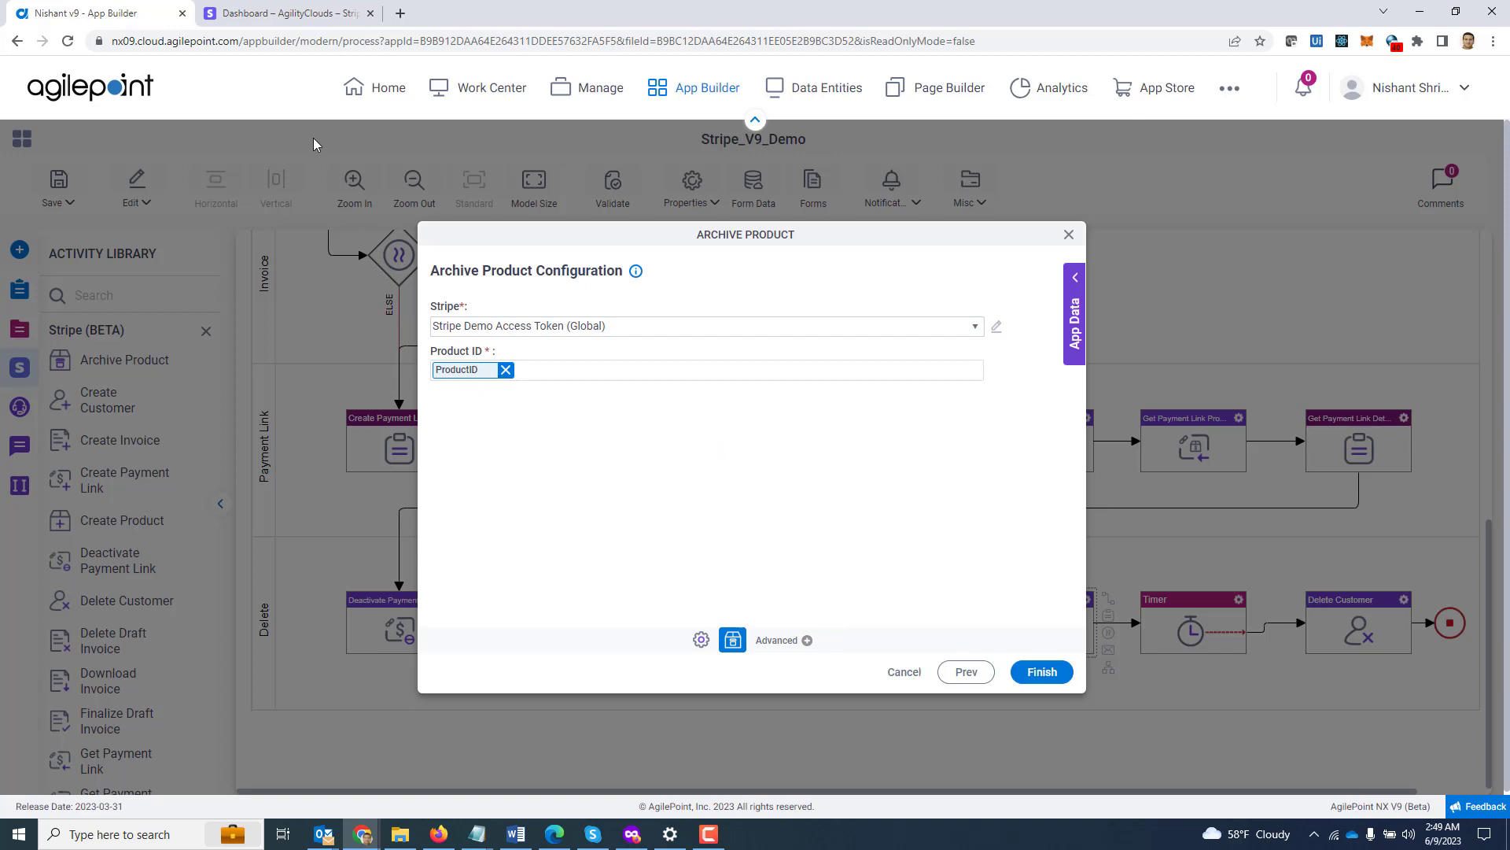
pyautogui.click(1068, 235)
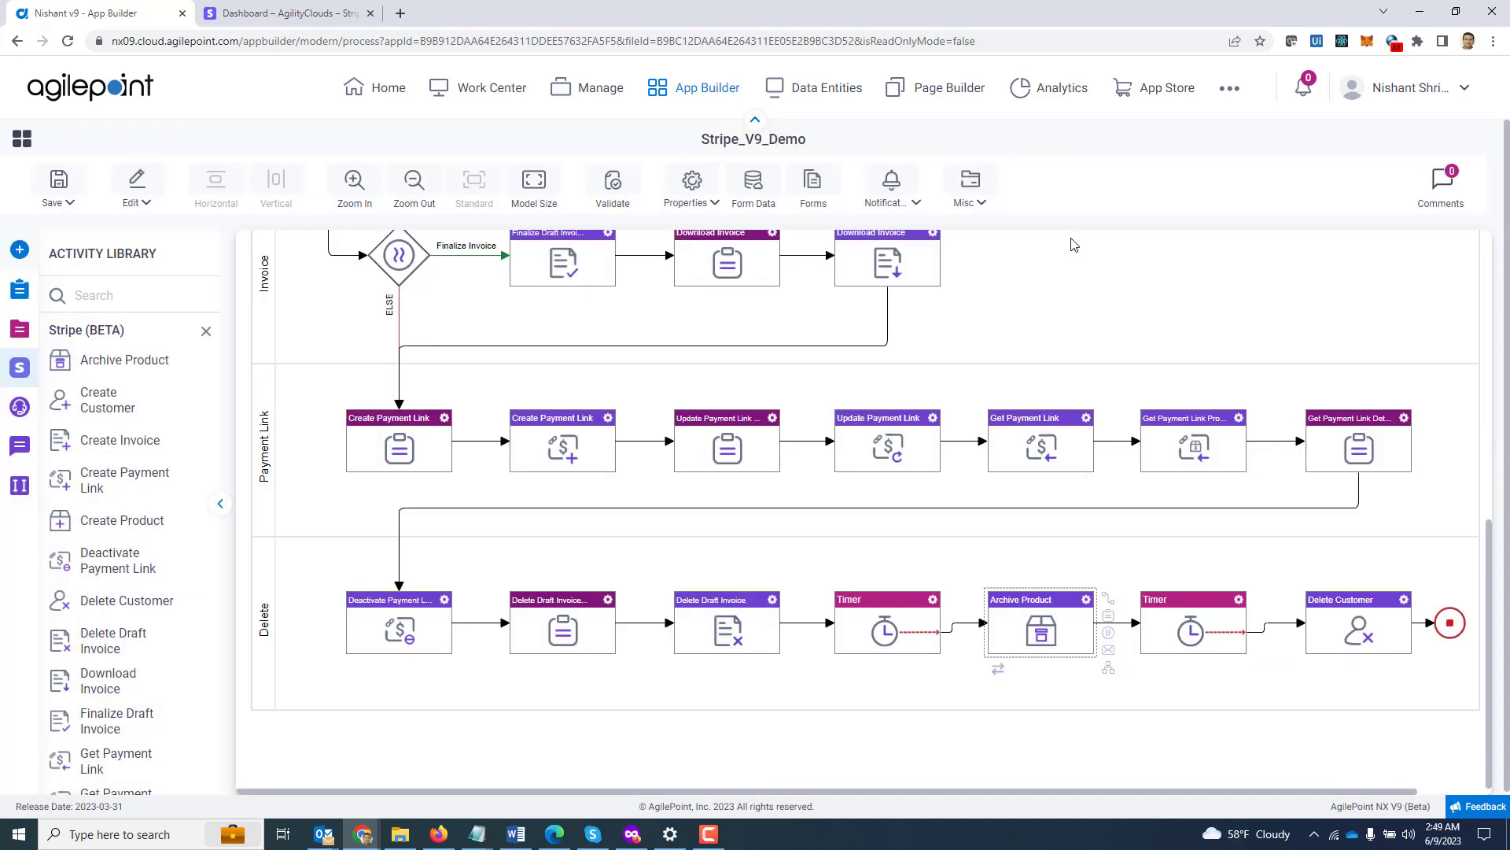
# Inspect the Delete Customer activity's Stripe token and customer ID variable, and close without saving.
pyautogui.doubleClick(1350, 632)
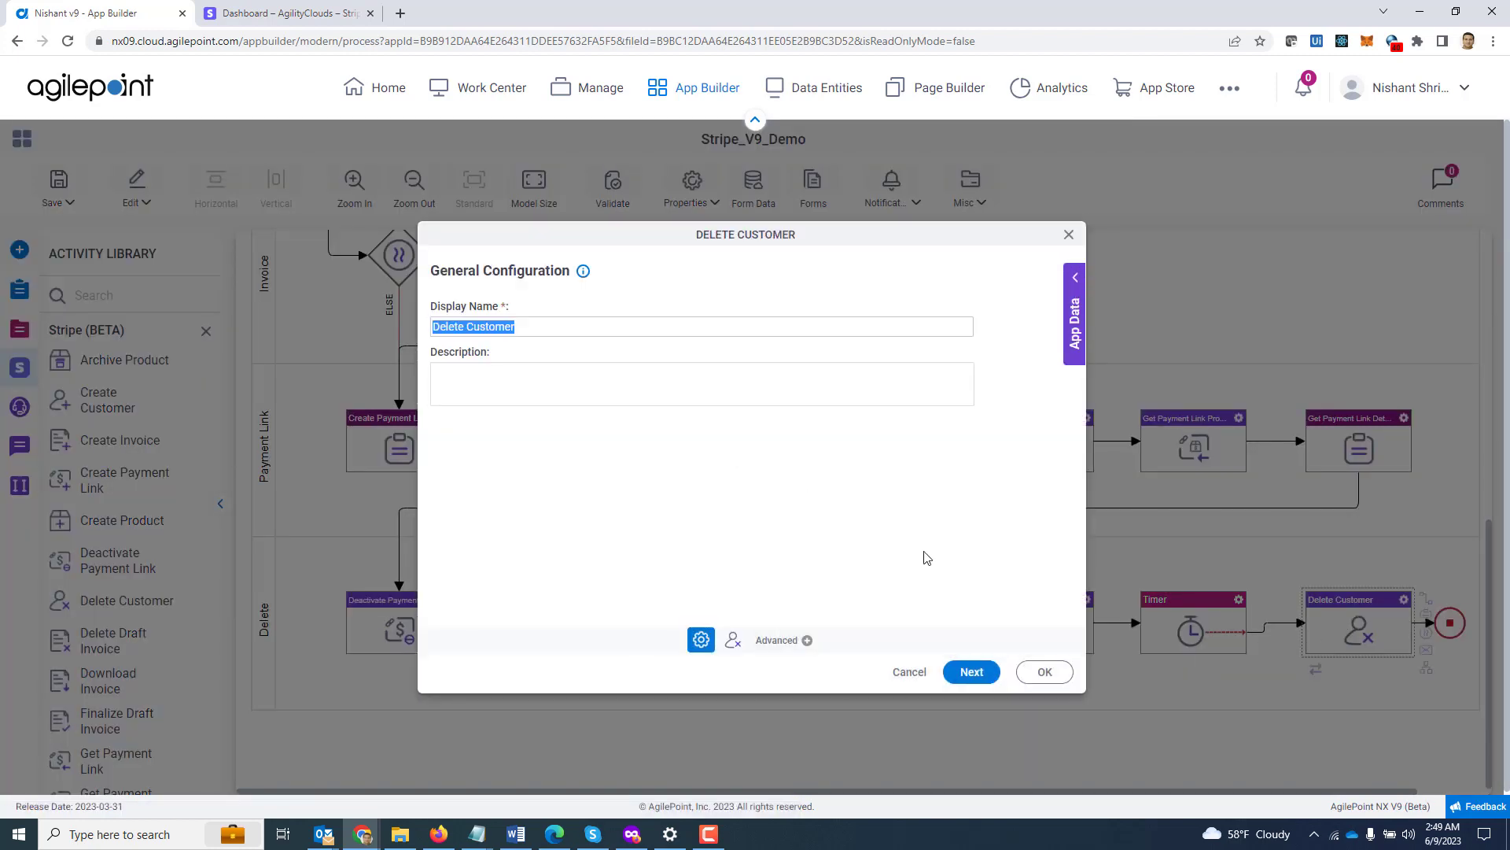
pyautogui.click(972, 671)
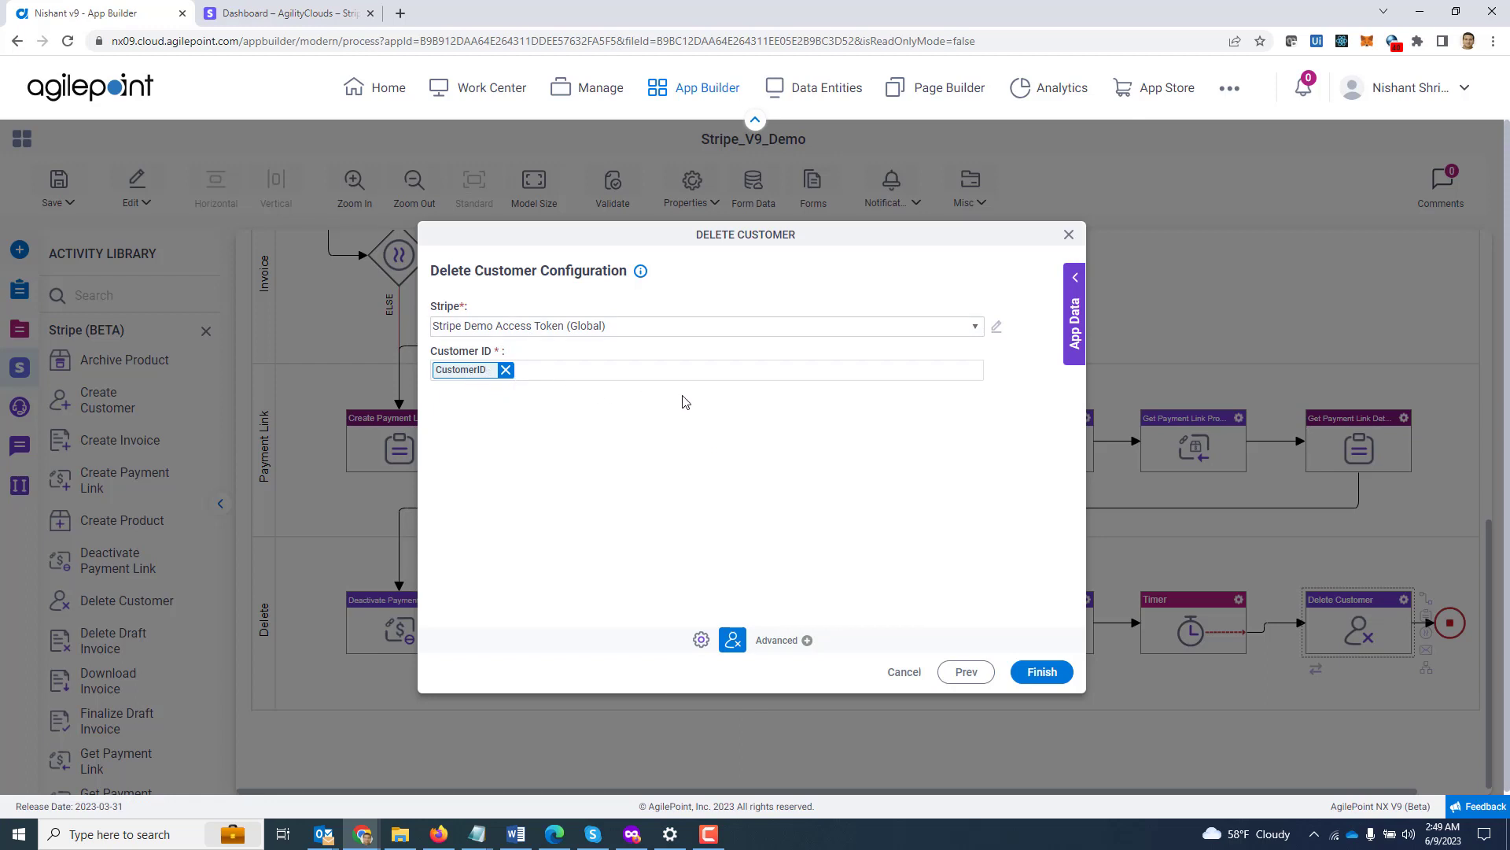
pyautogui.click(1069, 235)
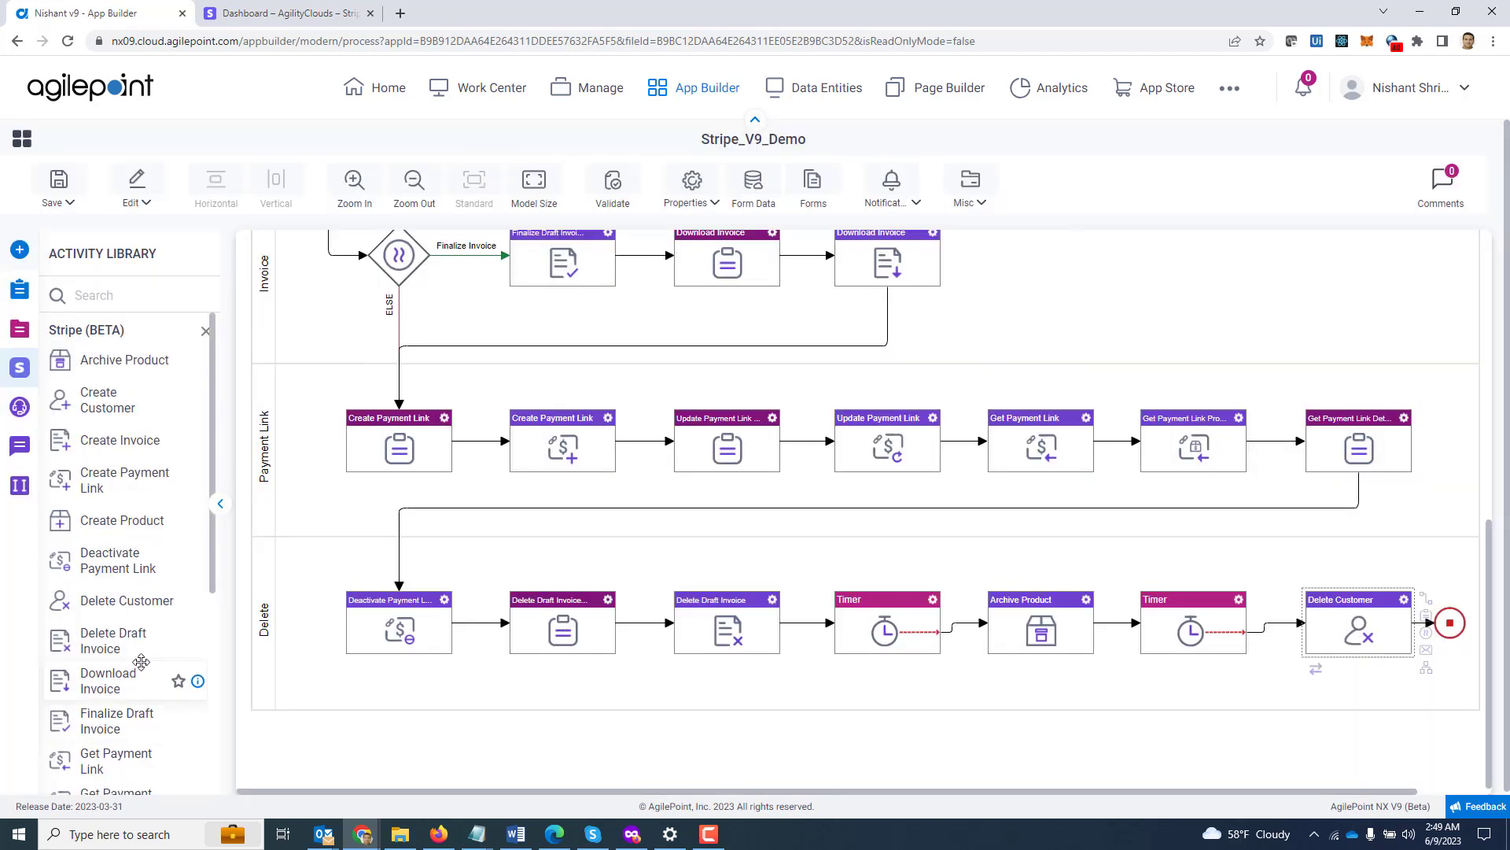
# Add a Stripe Send Invoice activity below the Delete lane, view its token and invoice ID fields, and close them unconfigured.
pyautogui.scroll(-3, 153, 658)
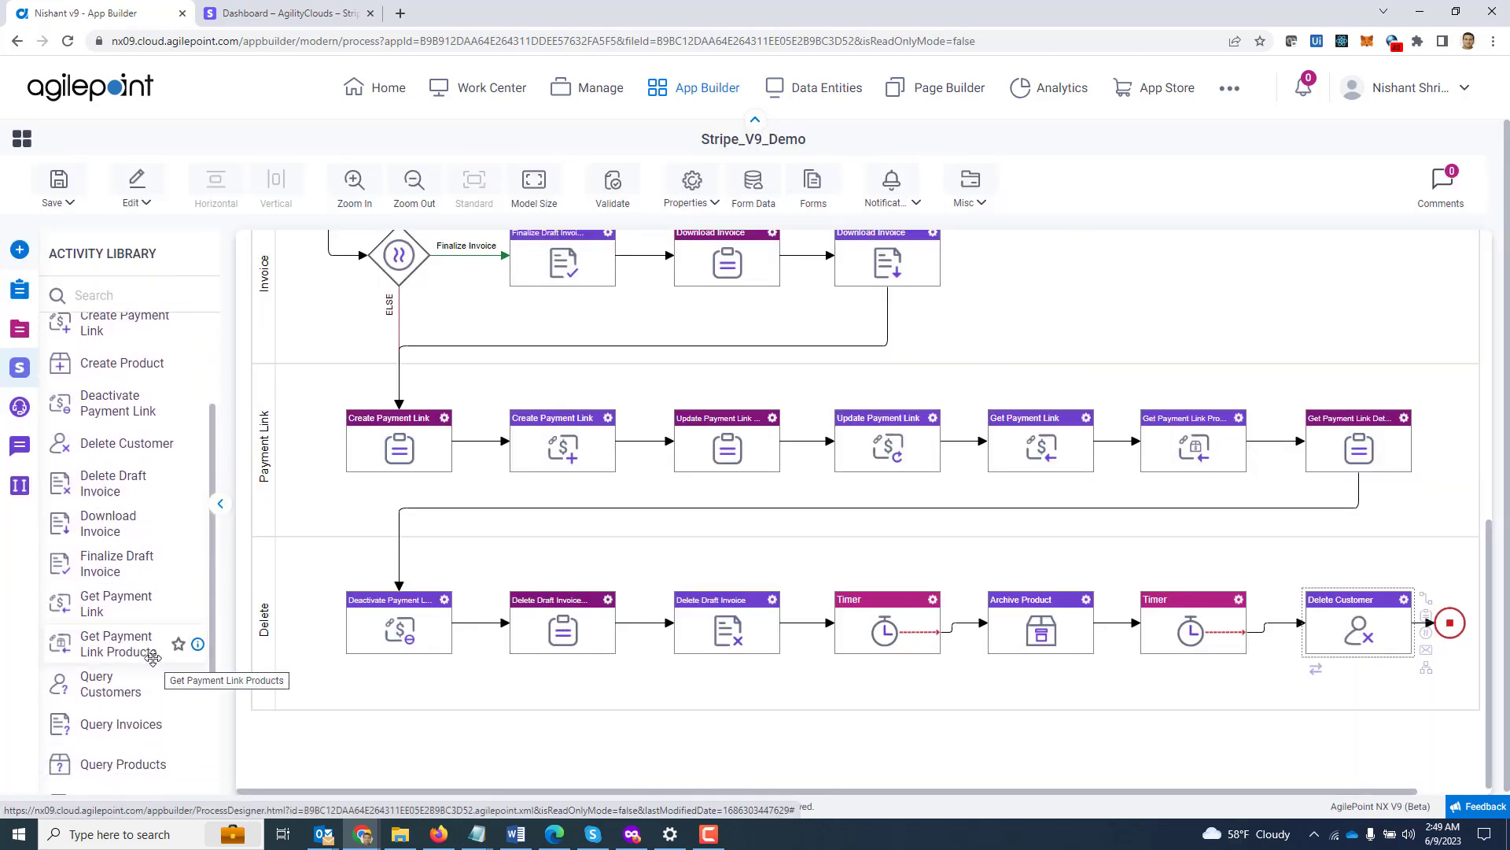
pyautogui.scroll(-1, 152, 658)
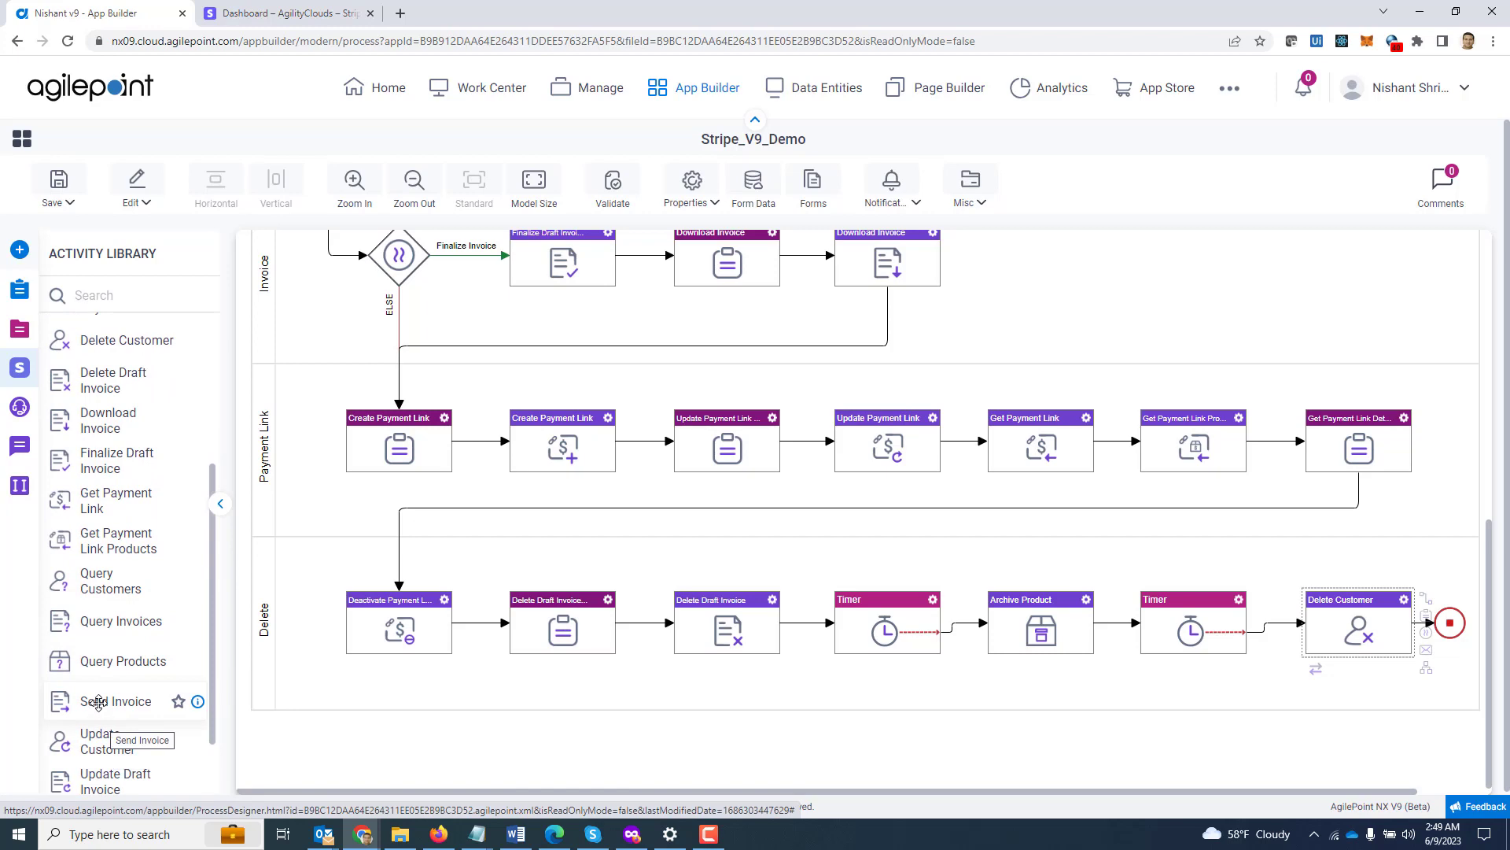
pyautogui.moveTo(150, 701); pyautogui.dragTo(493, 721)
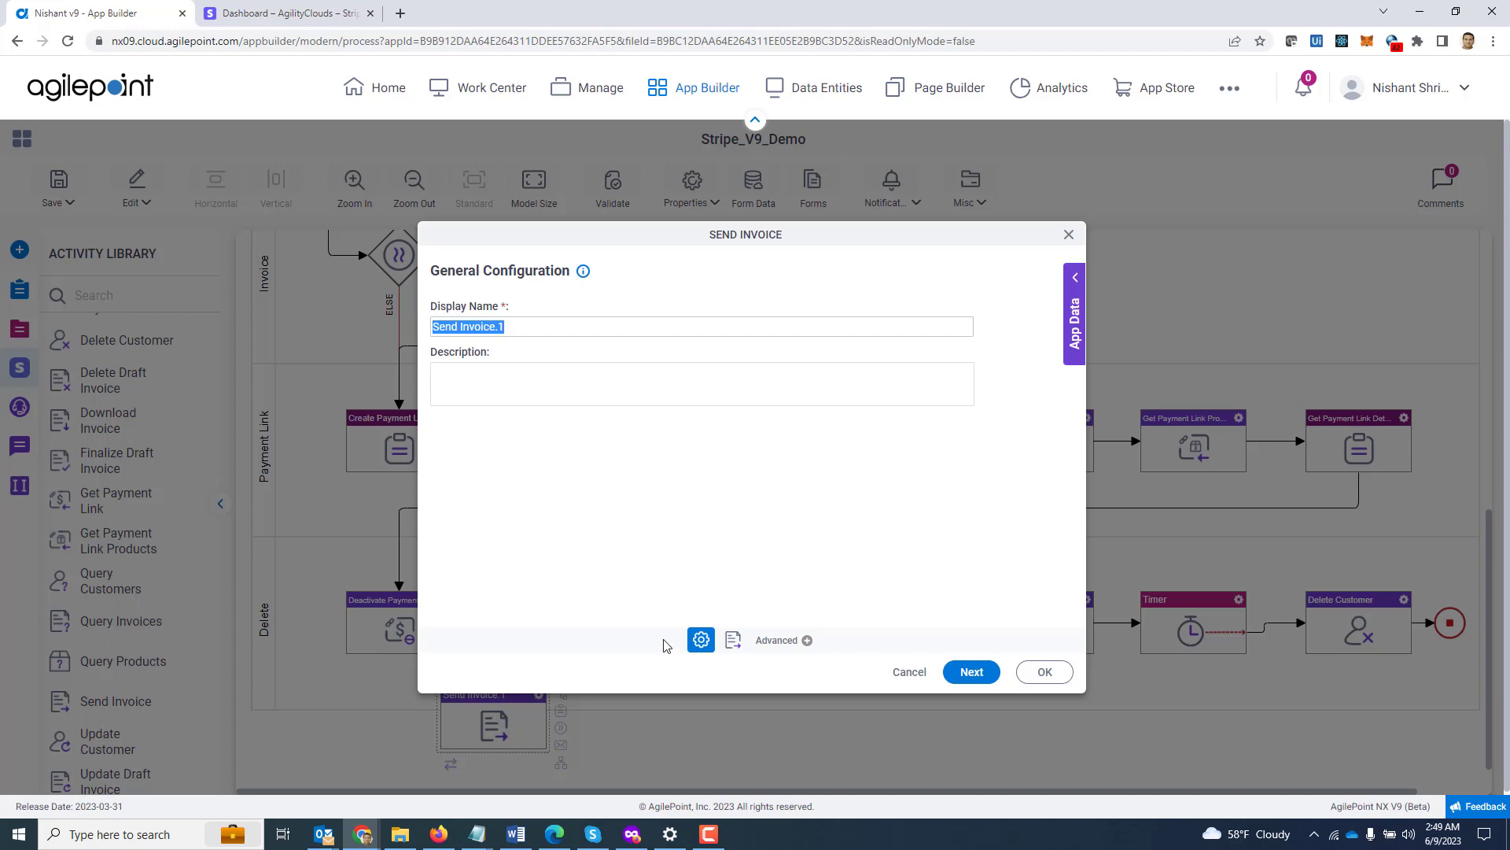
pyautogui.click(970, 673)
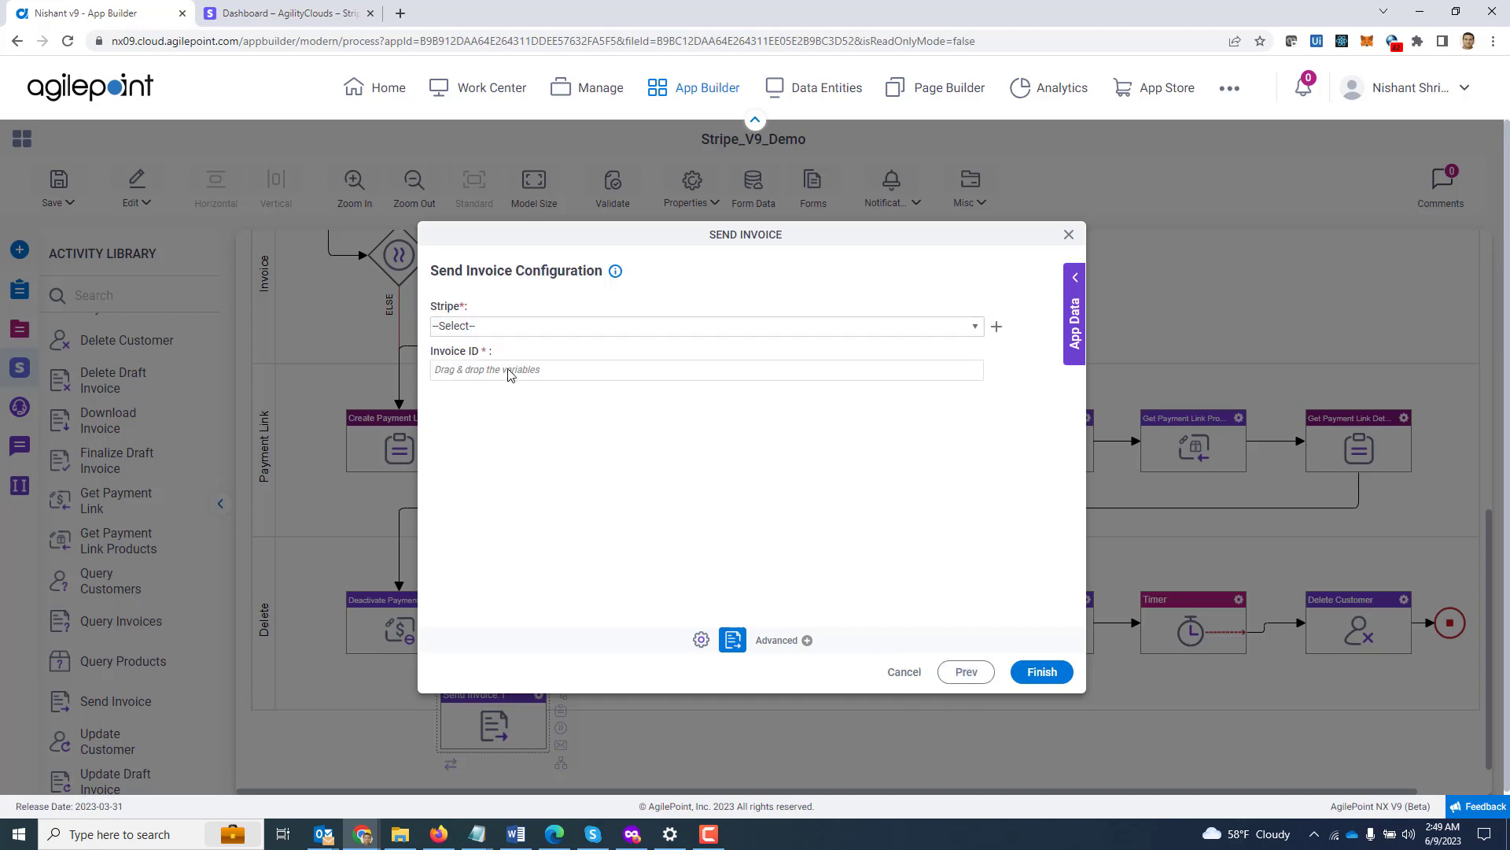
pyautogui.click(1069, 234)
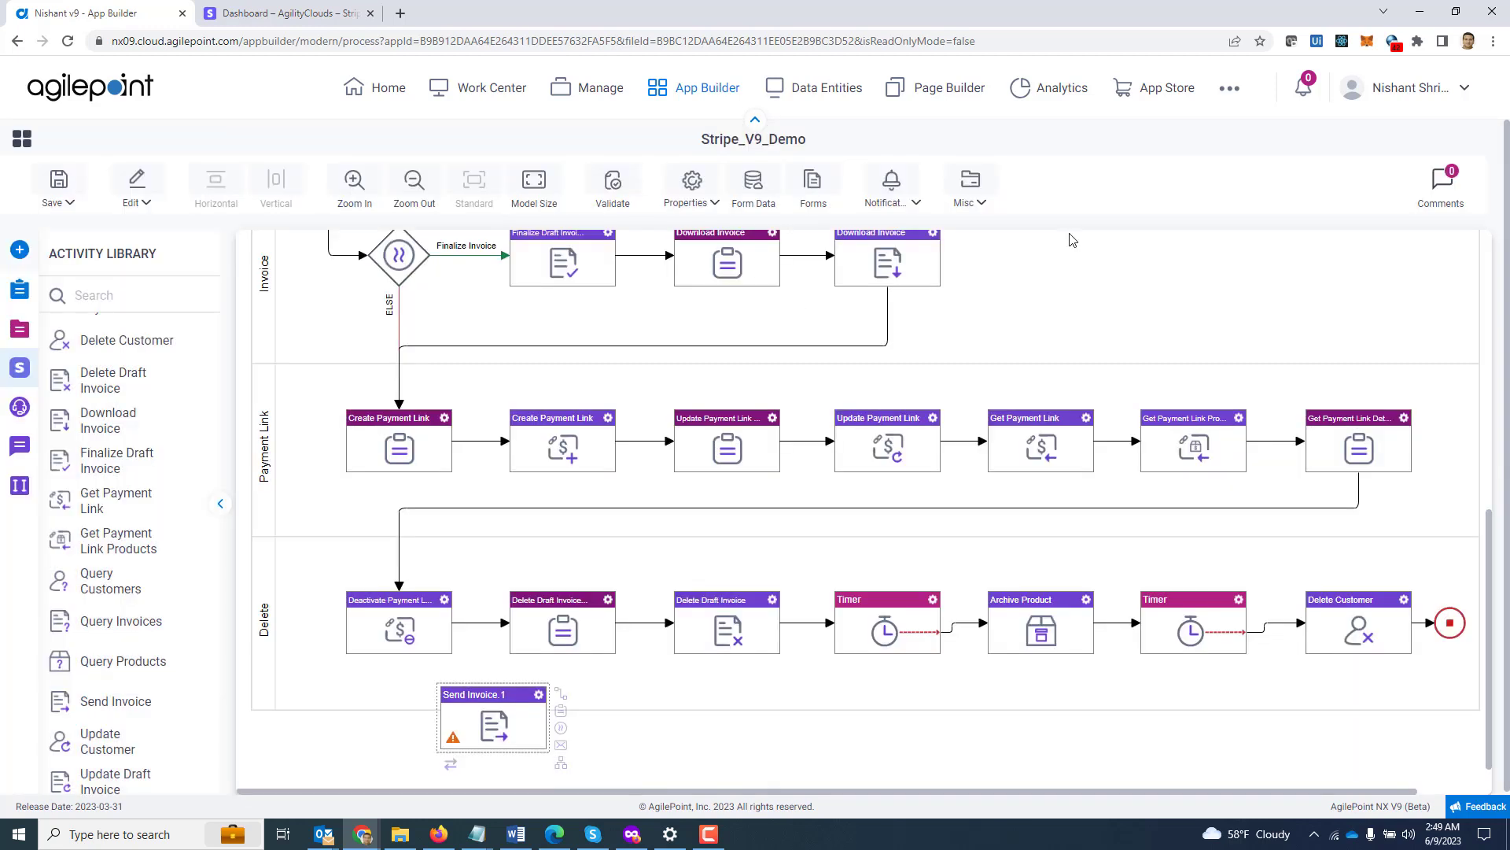
# Leave the process designer for the Work Center and launch Stripe_V9_Demo from My Apps.
pyautogui.click(497, 95)
pyautogui.click(826, 130)
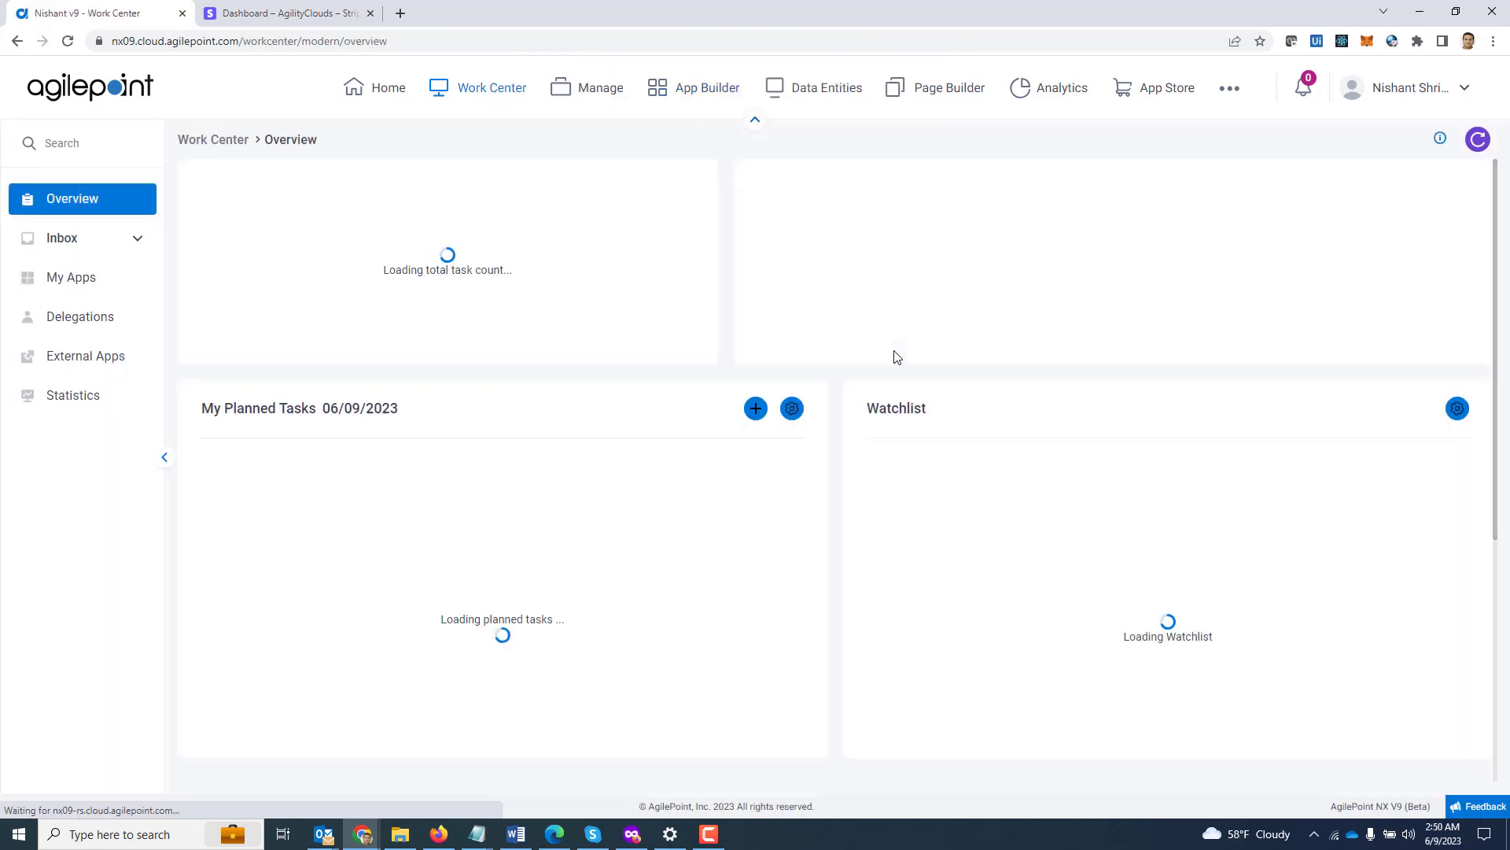
pyautogui.click(72, 277)
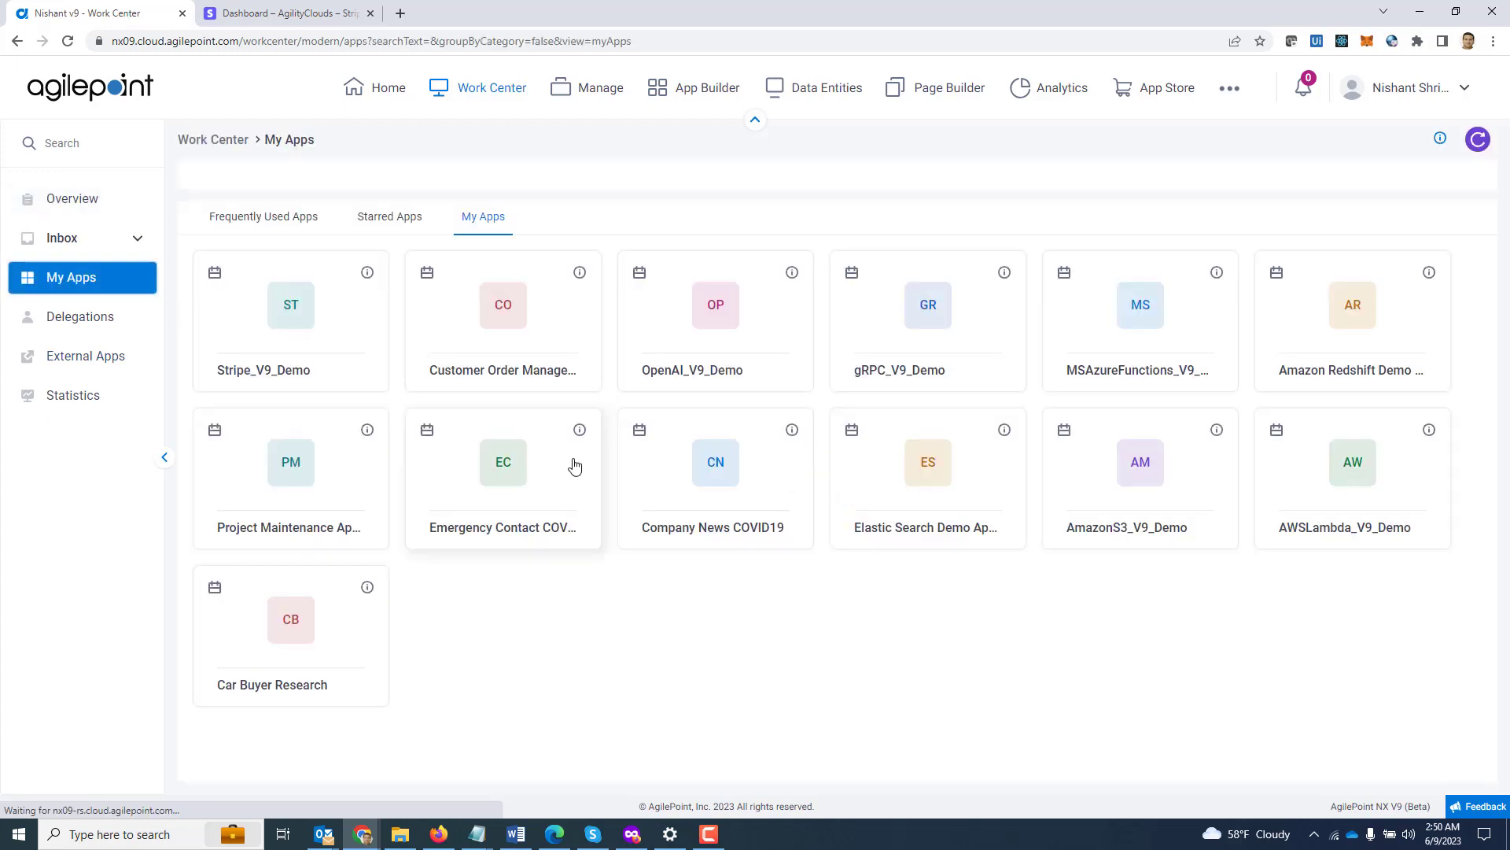
pyautogui.click(299, 317)
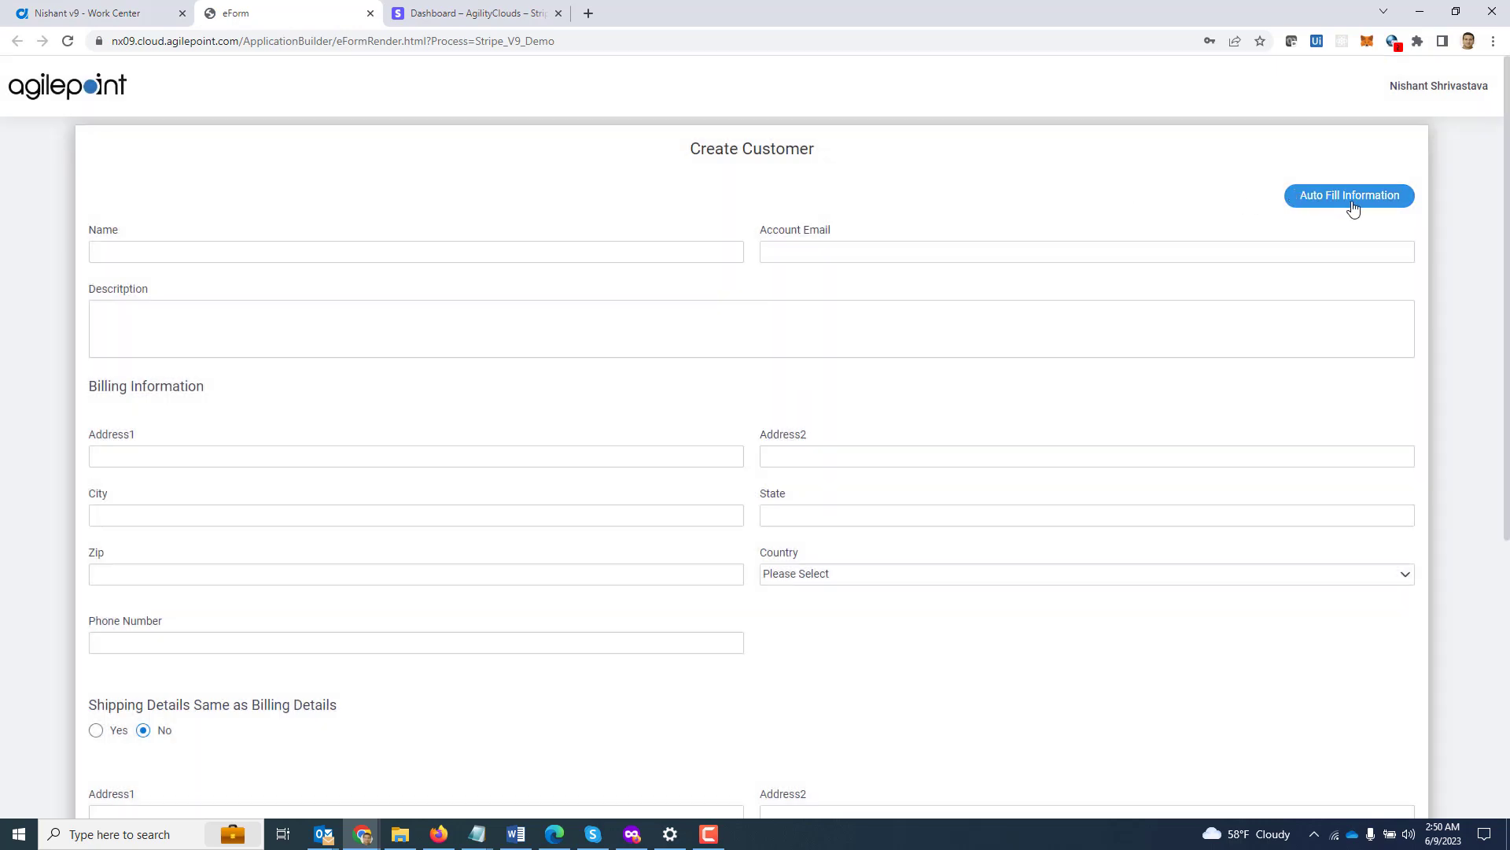
# Auto-fill the Create Customer form with the sample information and review the customer, billing and tax details.
pyautogui.click(1351, 203)
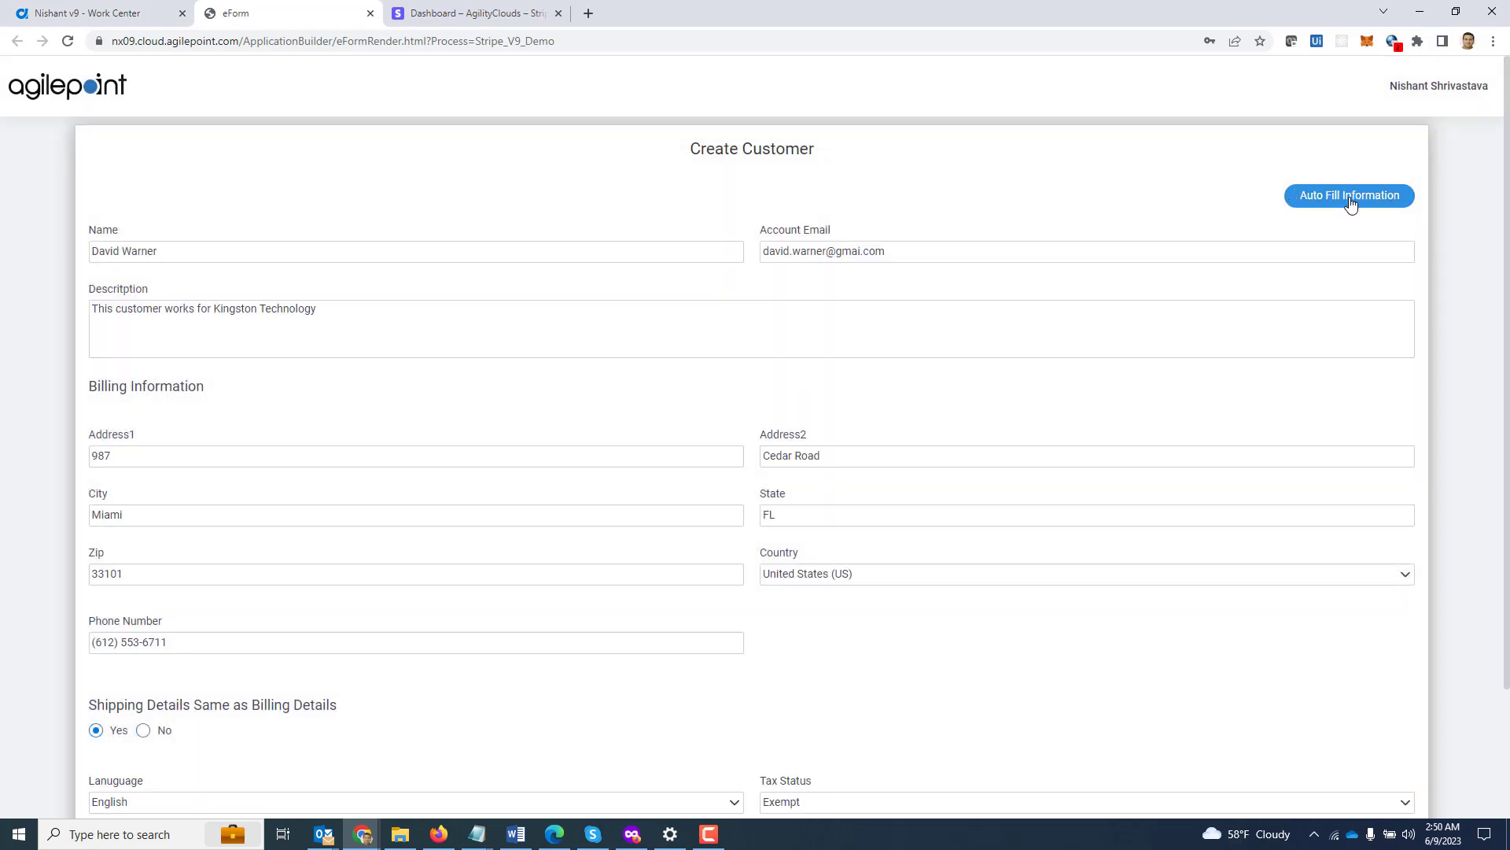
pyautogui.click(119, 262)
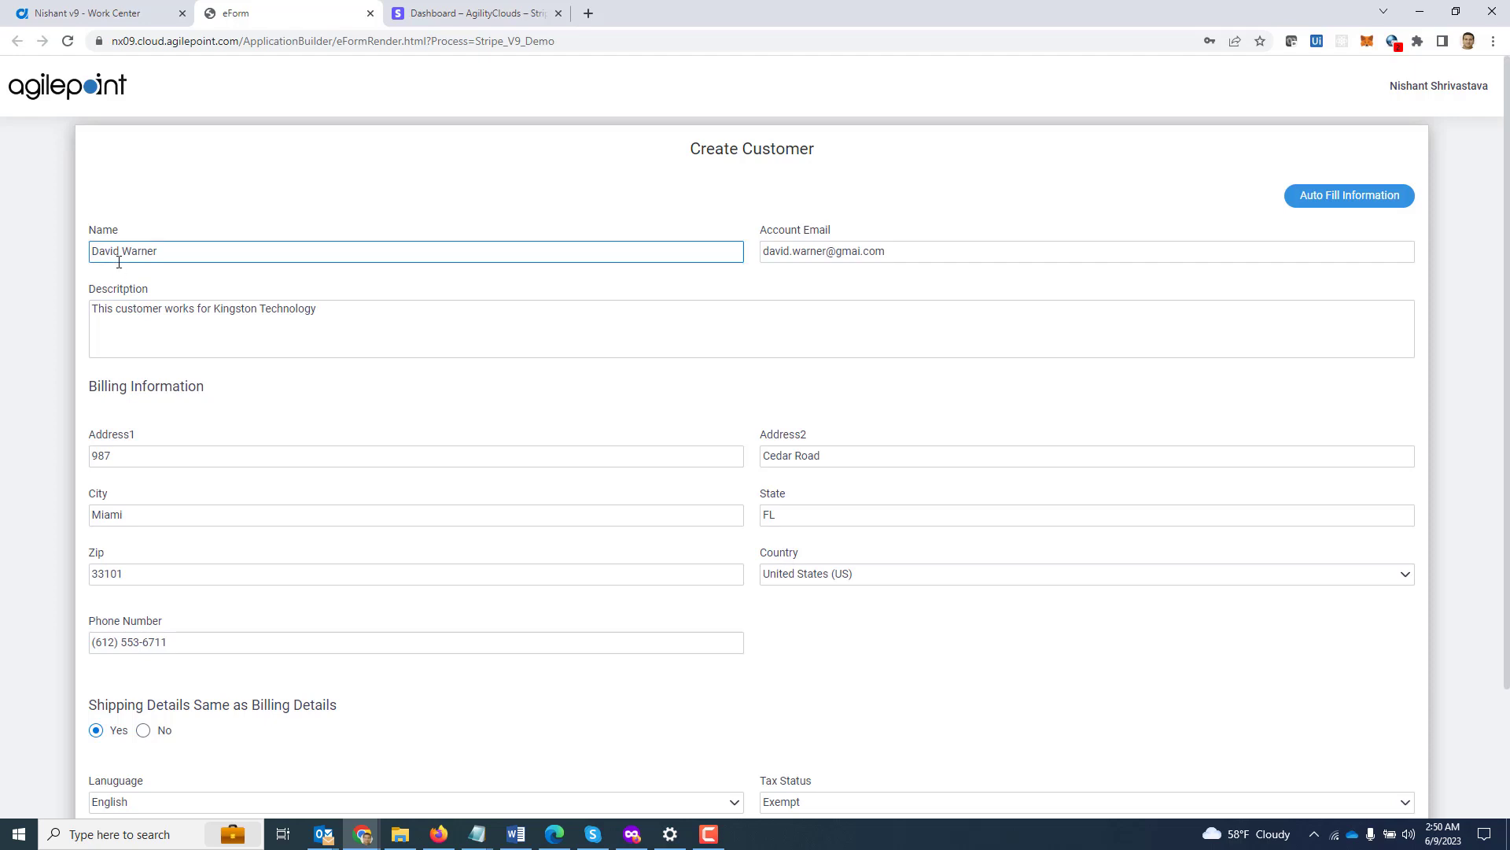
pyautogui.click(613, 306)
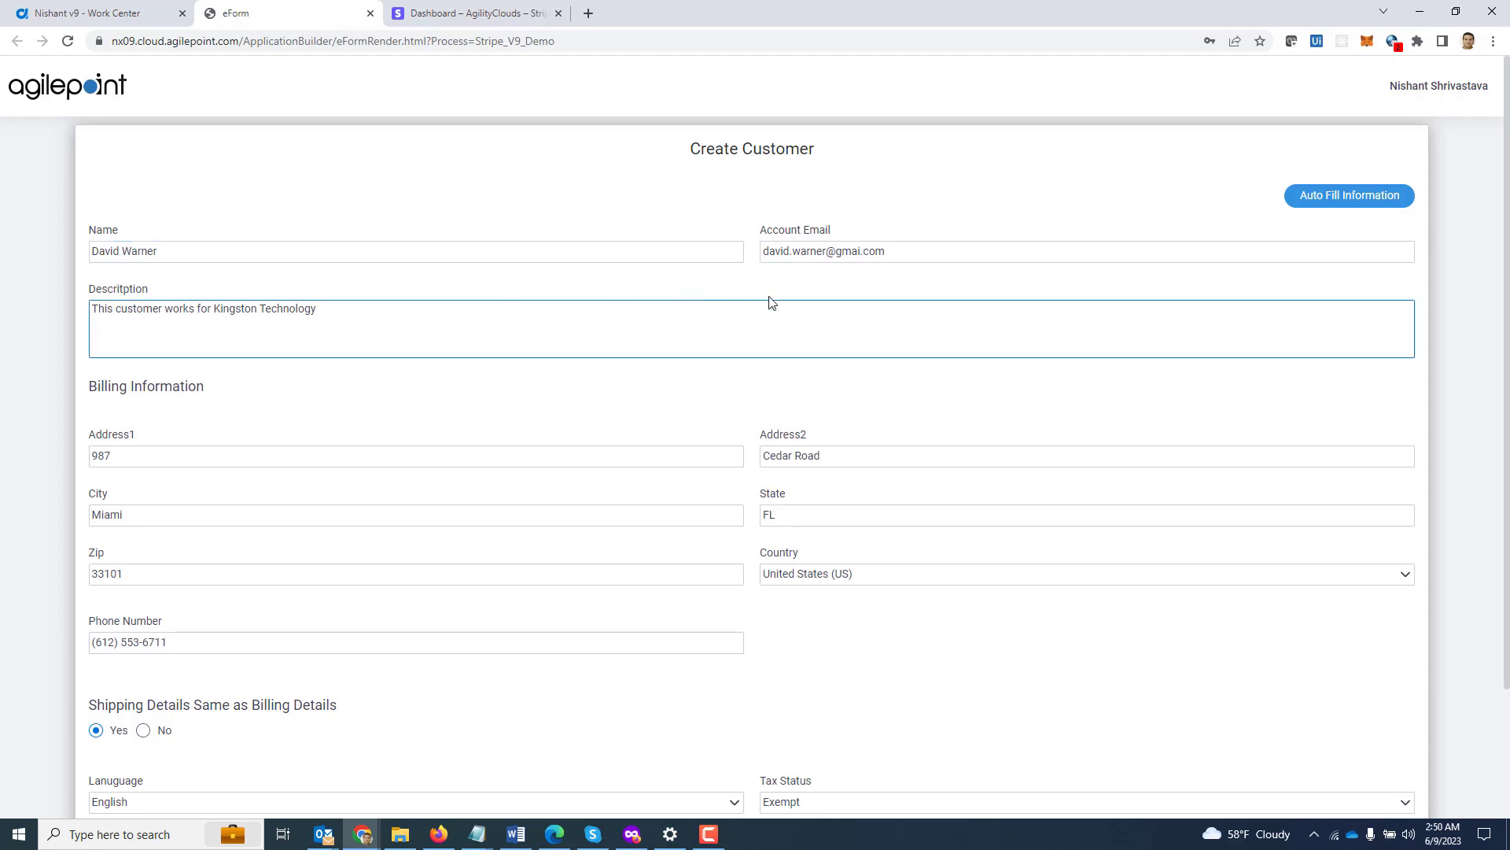
pyautogui.scroll(-2, 569, 526)
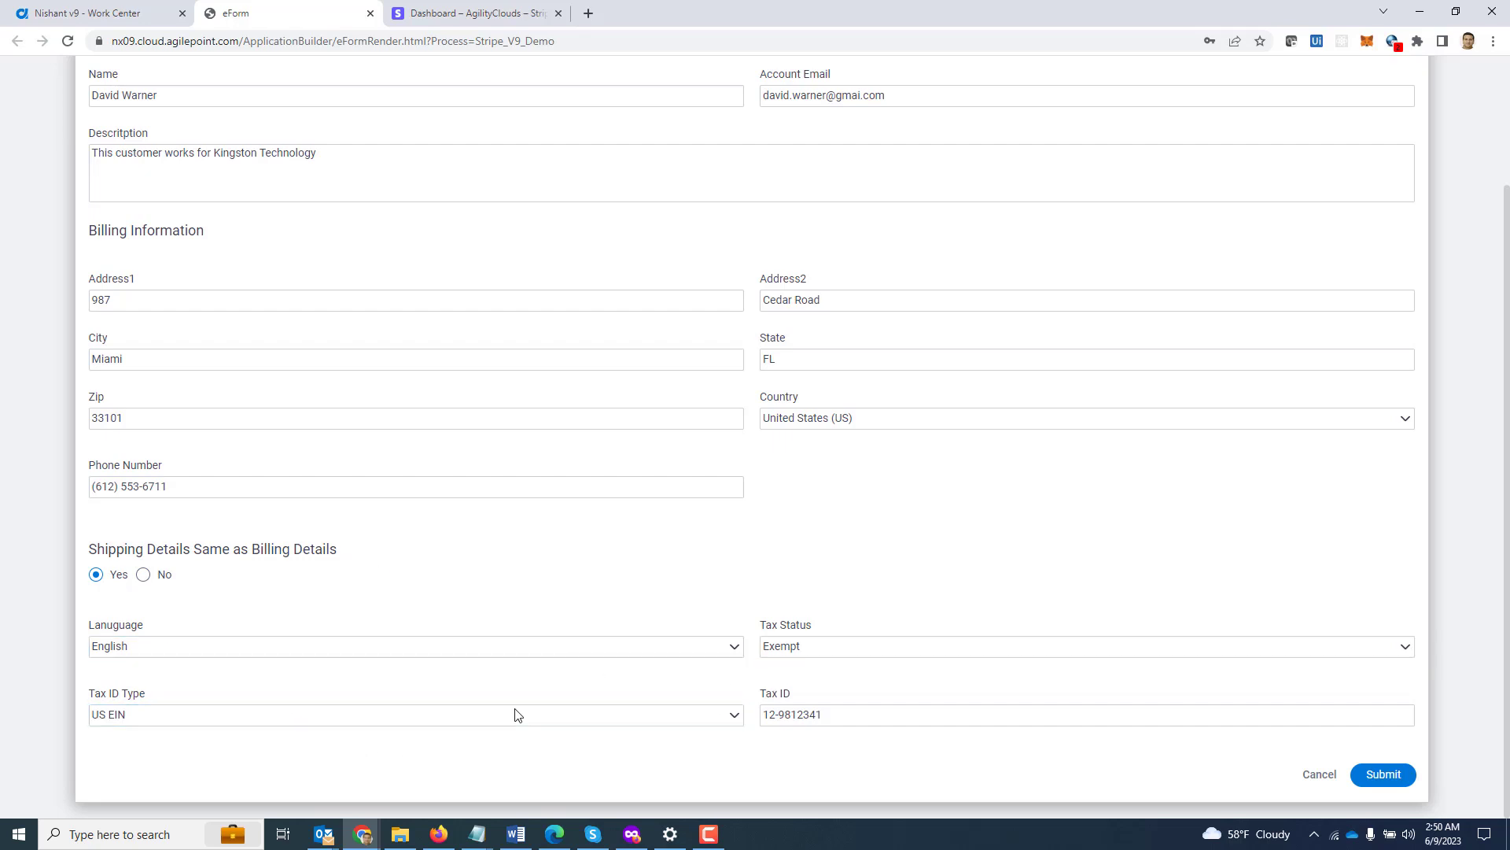
# Set the customer's tax status to Taxable and submit the Create Customer form.
pyautogui.click(812, 648)
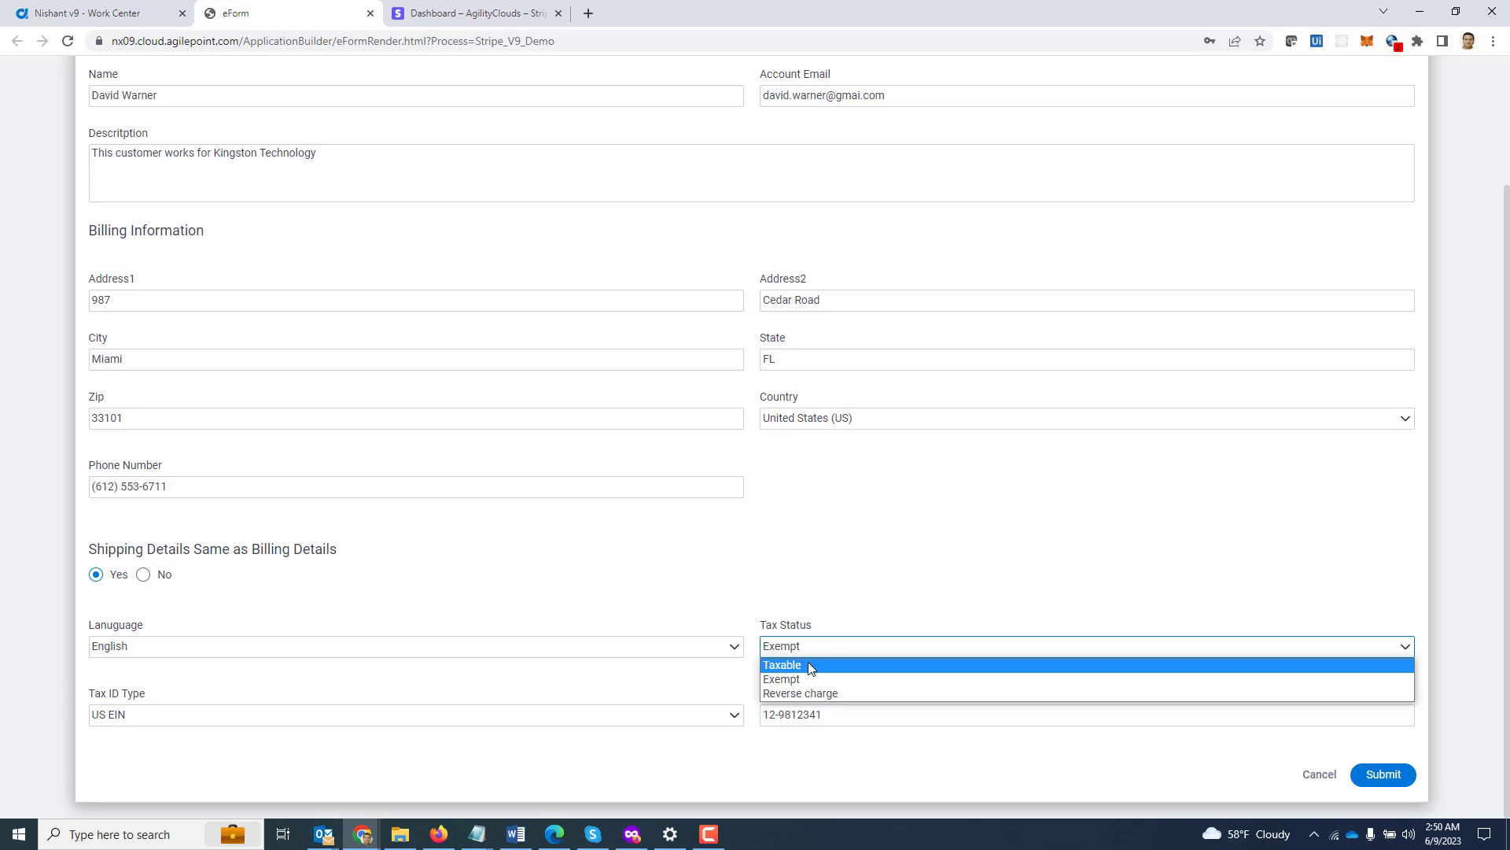
pyautogui.click(810, 665)
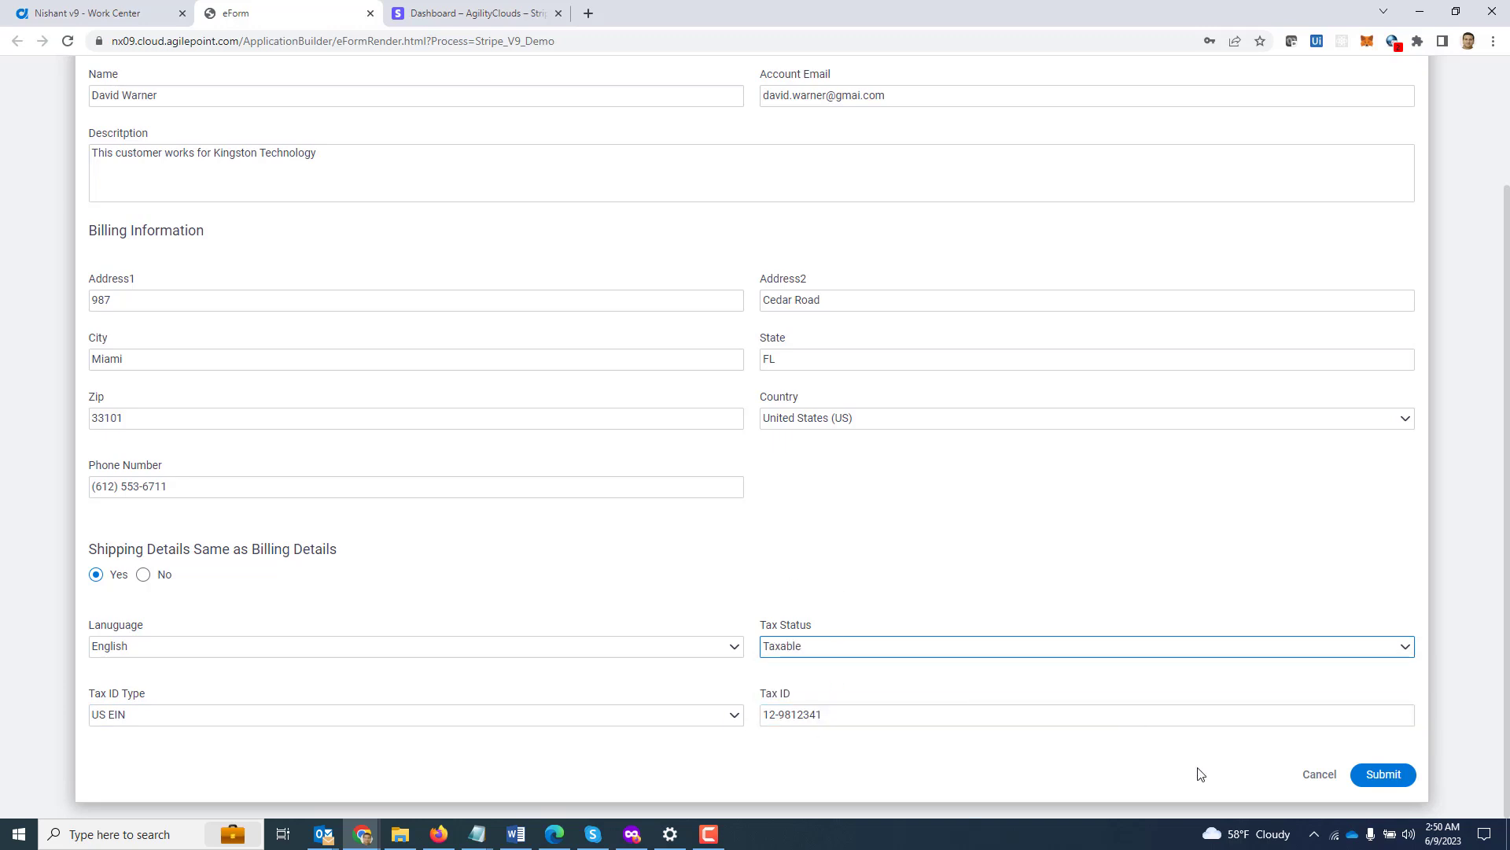
pyautogui.click(1399, 777)
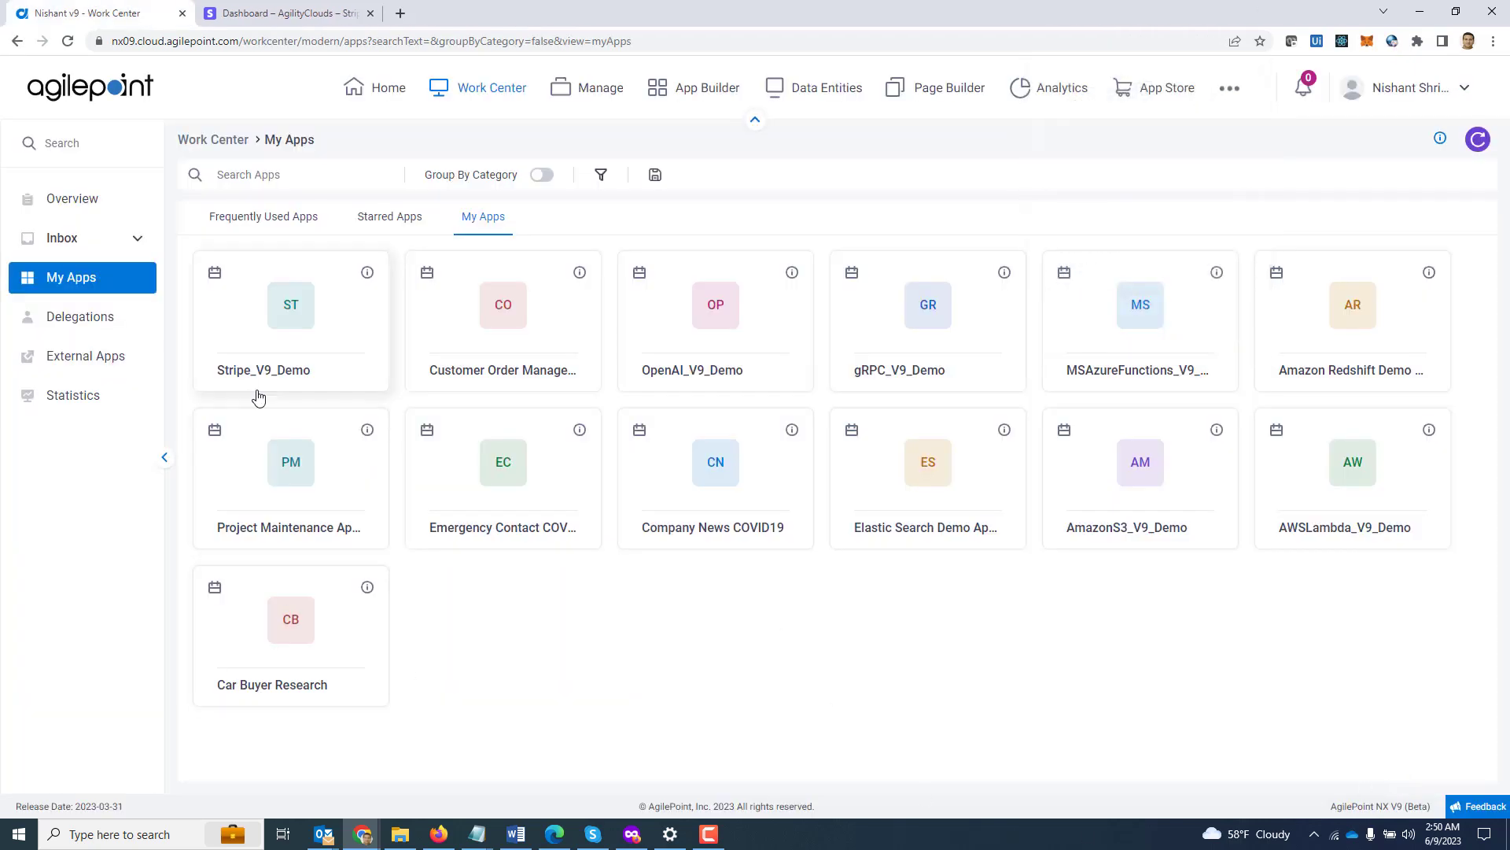
# Find the Update Customer task among the inbox tasks and open its Stripe_V9_Demo process view in a separate window.
pyautogui.click(93, 238)
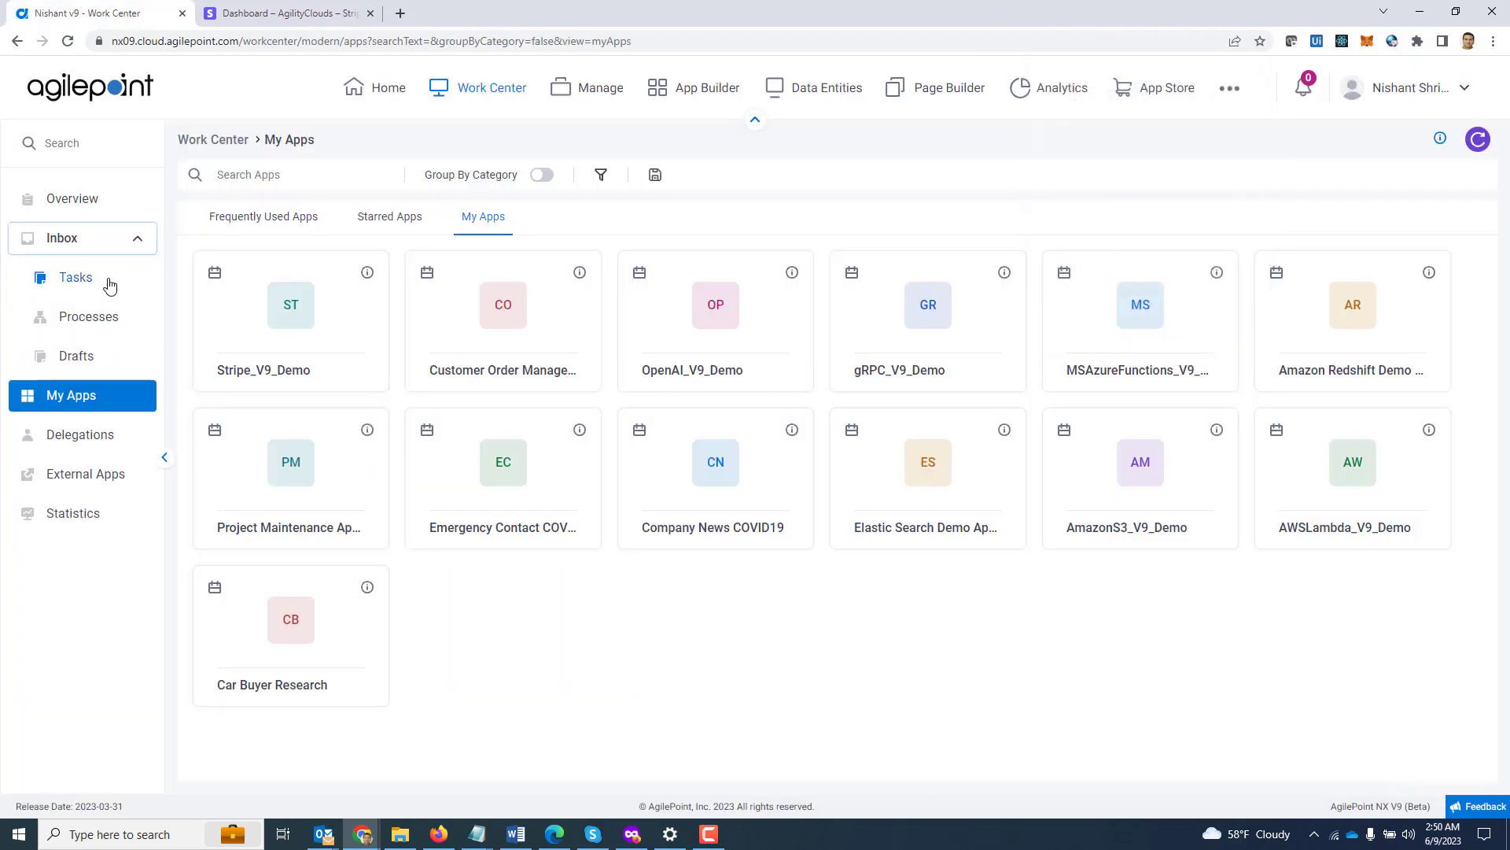
pyautogui.click(87, 283)
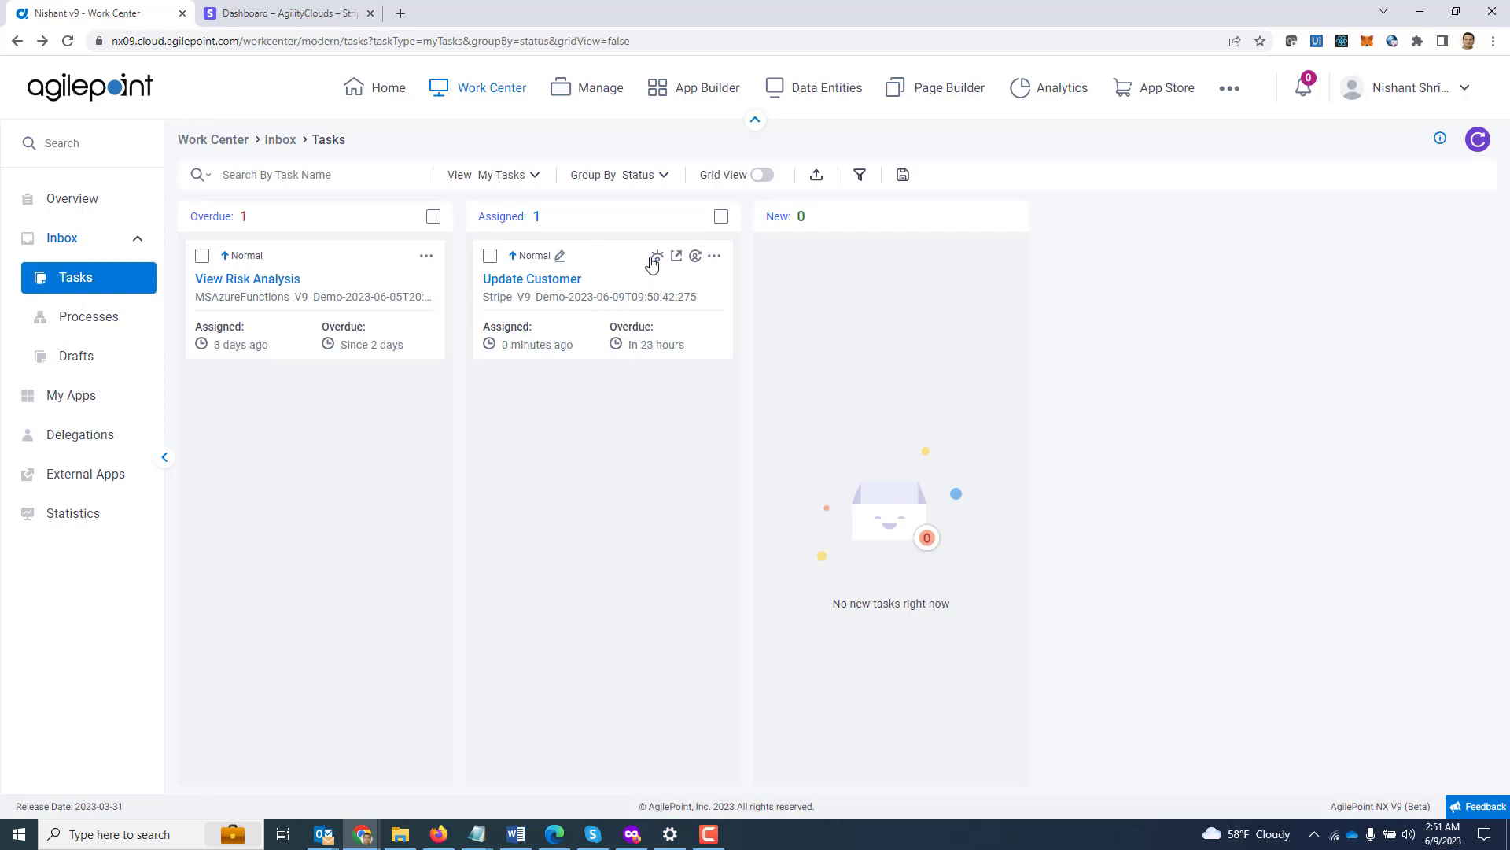
pyautogui.click(657, 257)
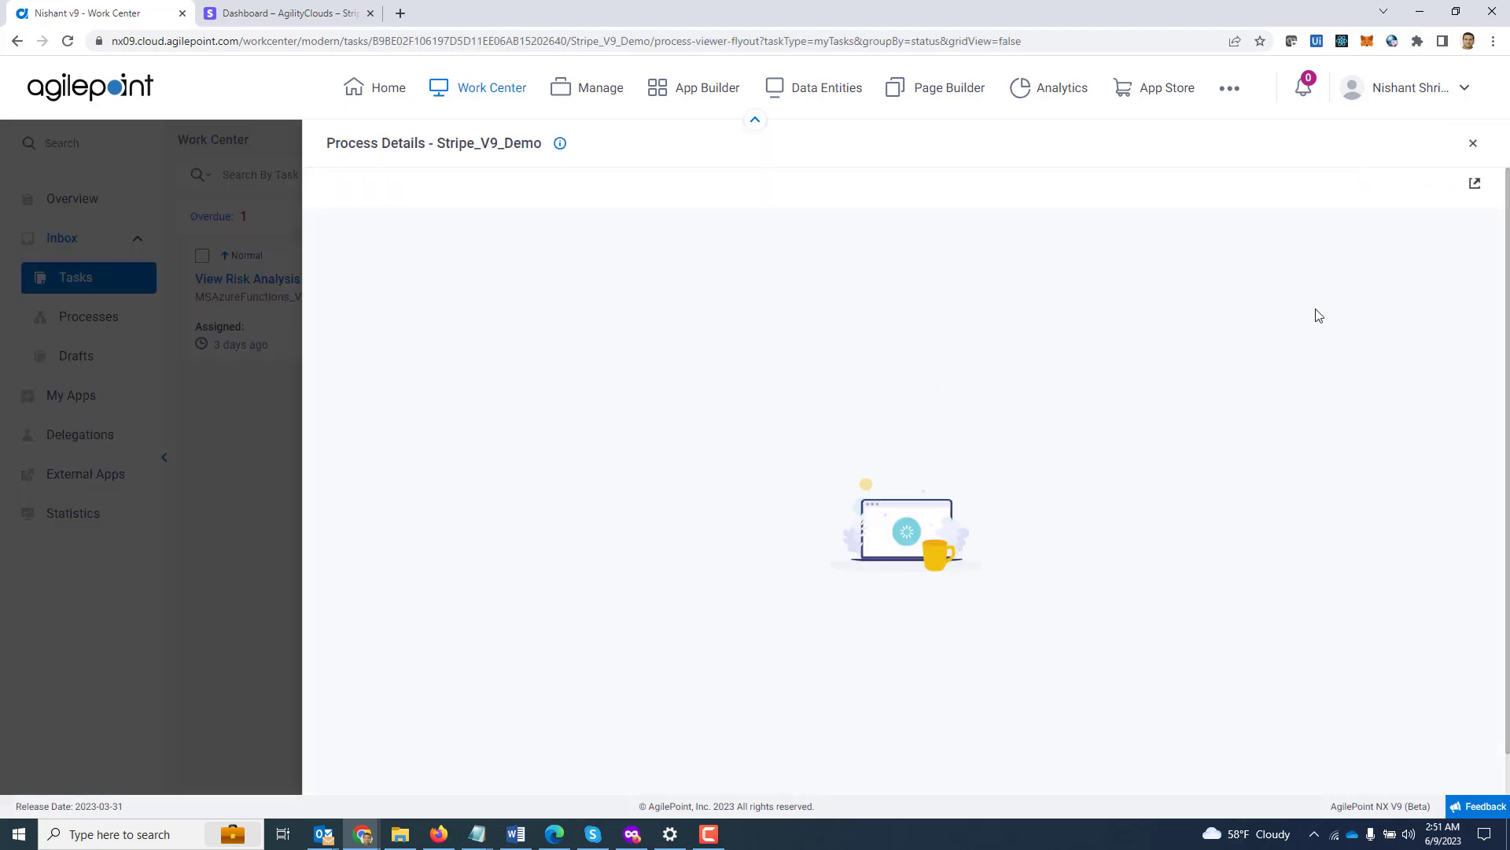
pyautogui.click(1475, 186)
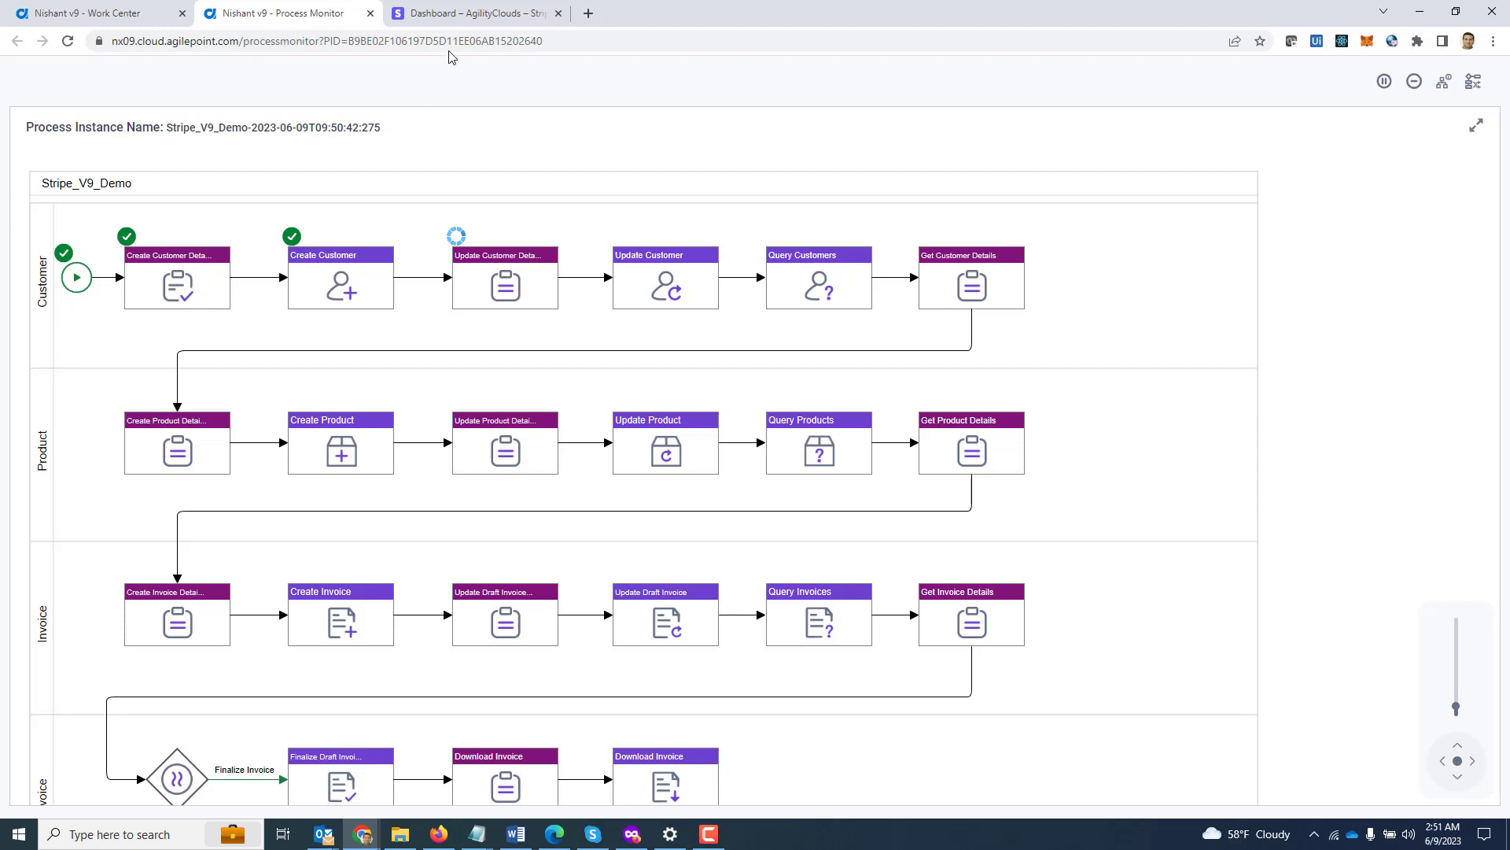
# Switch to the Stripe dashboard, open the newly created customer's record and check the billing address and tax status.
pyautogui.click(461, 14)
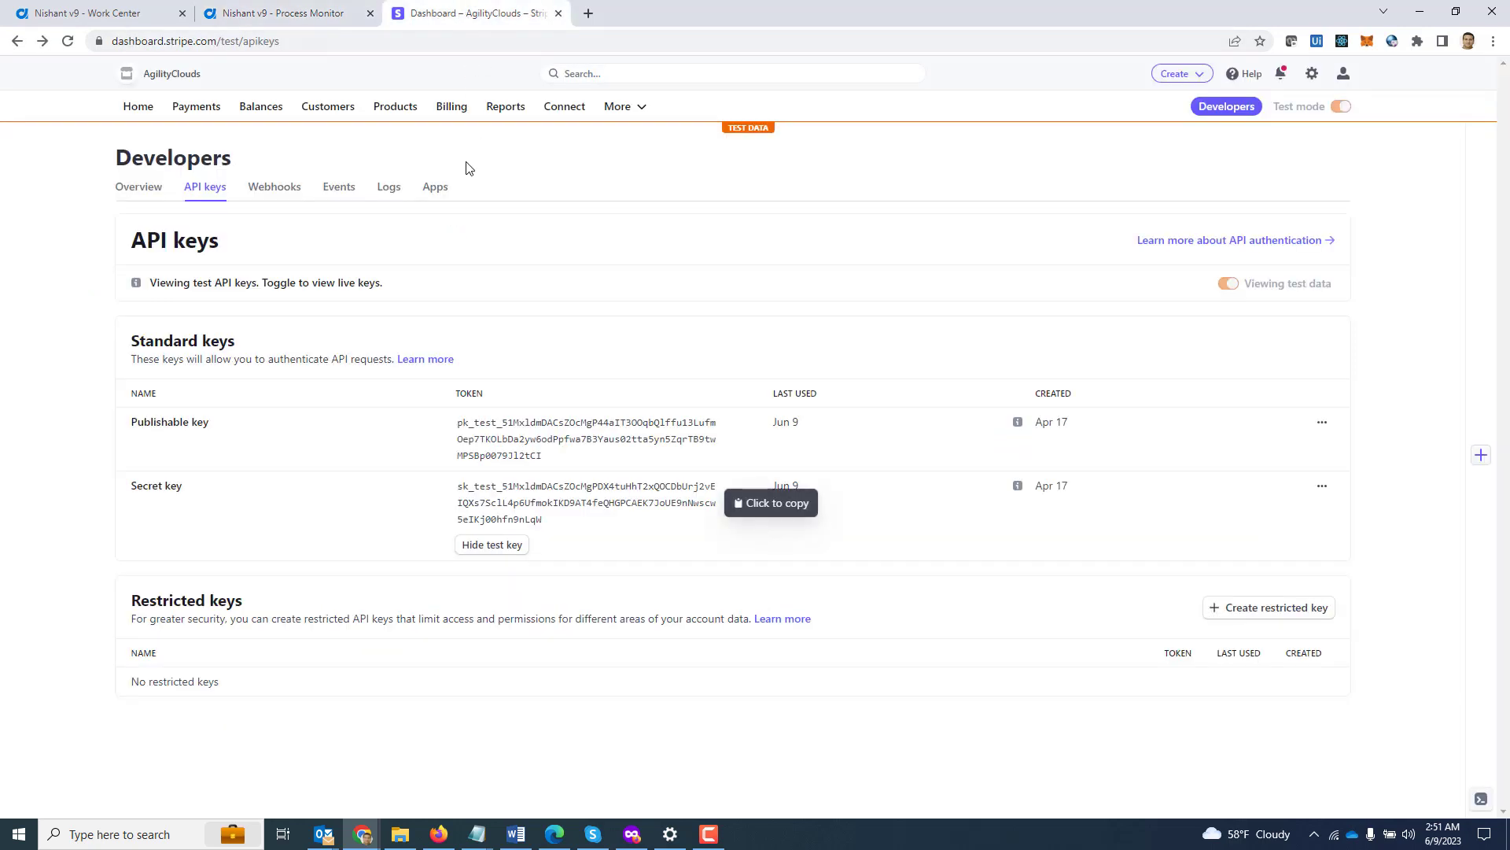
pyautogui.click(330, 108)
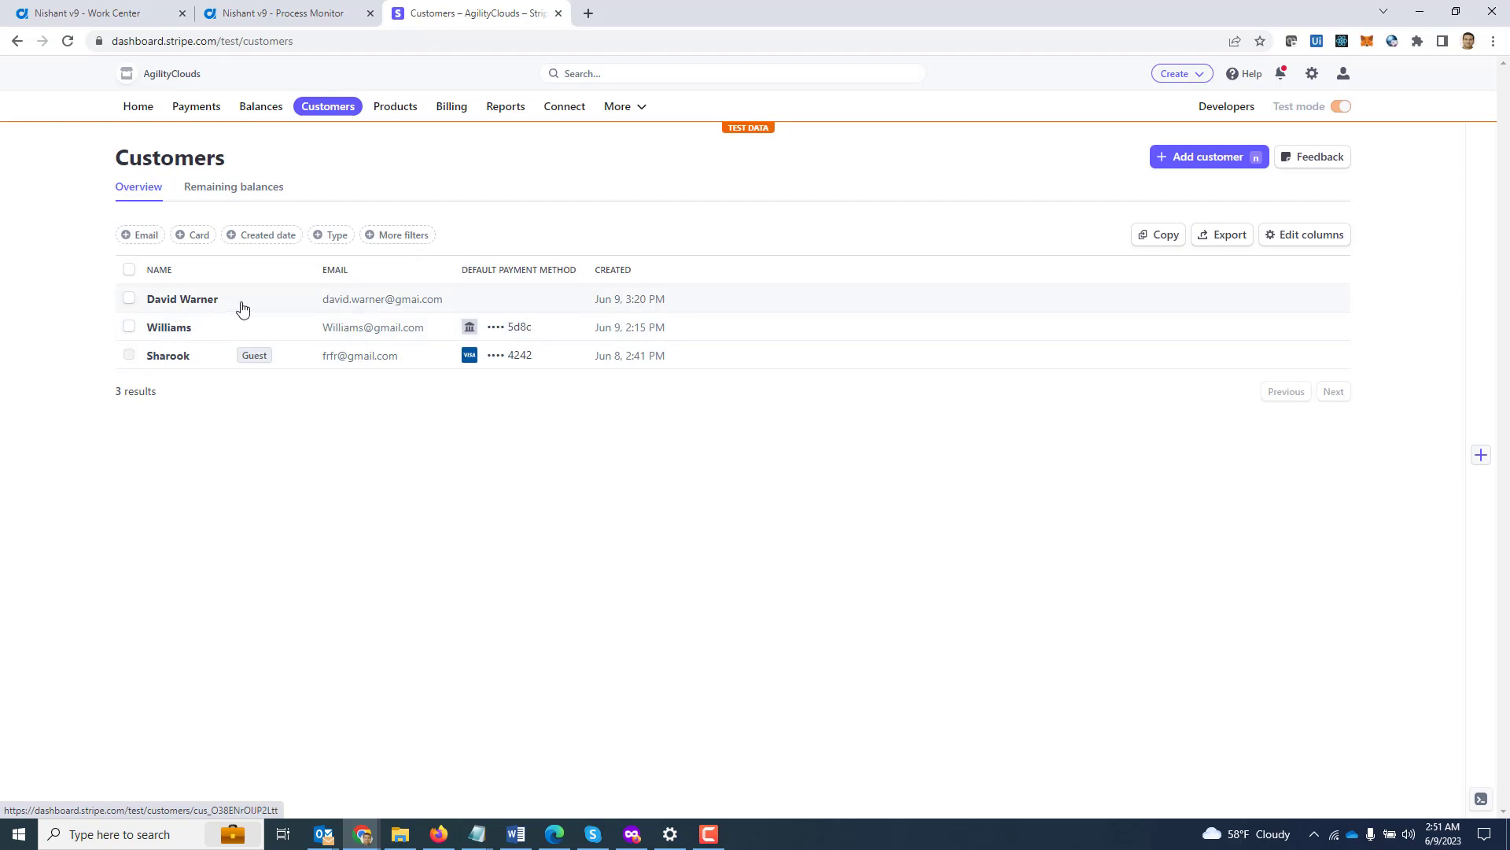
pyautogui.click(204, 304)
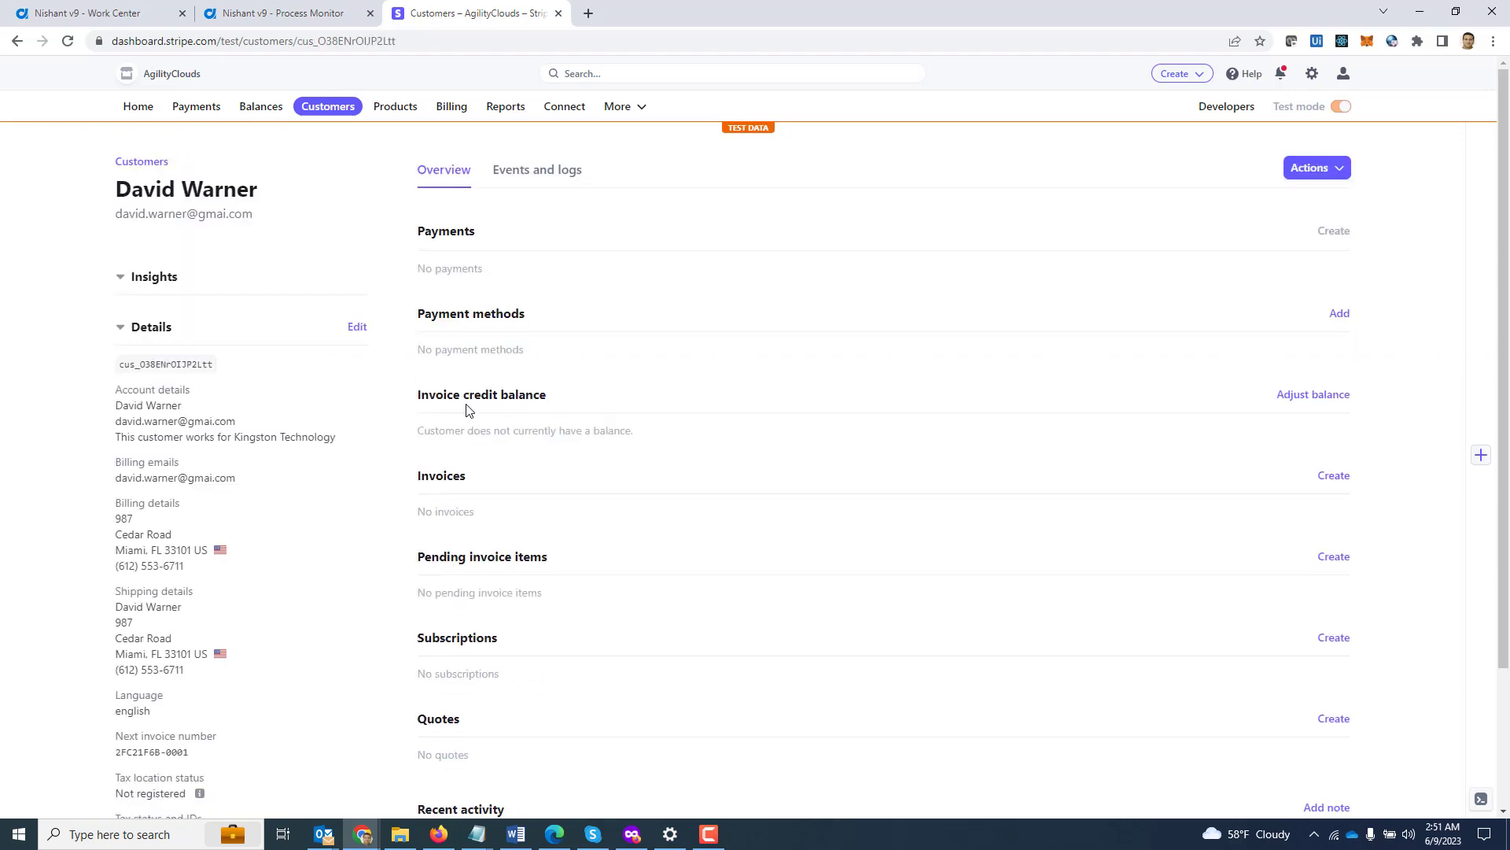
pyautogui.scroll(-3, 468, 409)
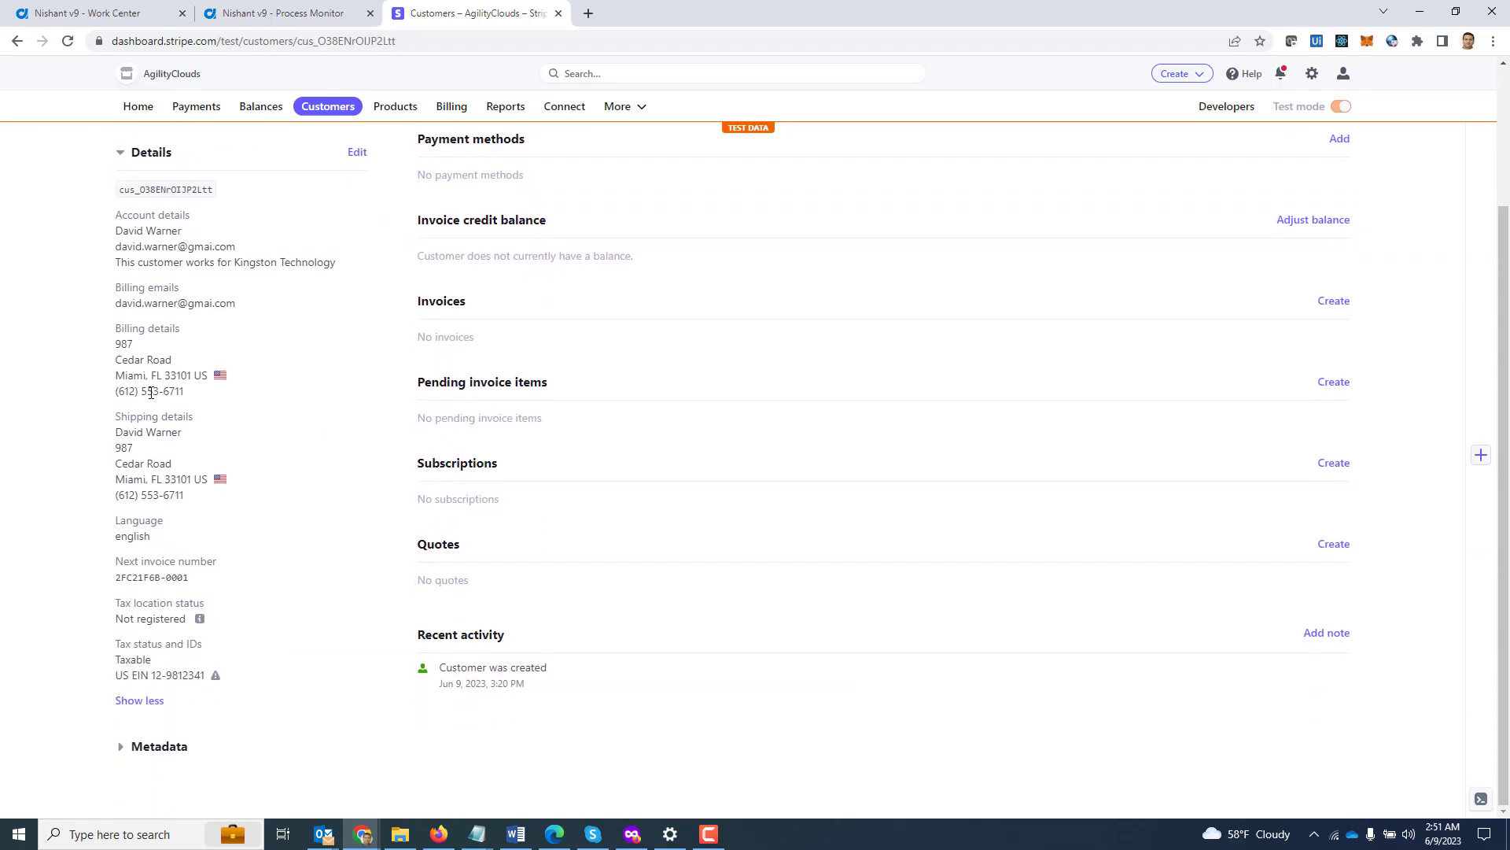
pyautogui.moveTo(117, 348); pyautogui.dragTo(166, 356)
pyautogui.moveTo(114, 663); pyautogui.dragTo(157, 665)
# Return to the process monitor and open the Update Customer Details form from the activity's assigned participant.
pyautogui.click(297, 12)
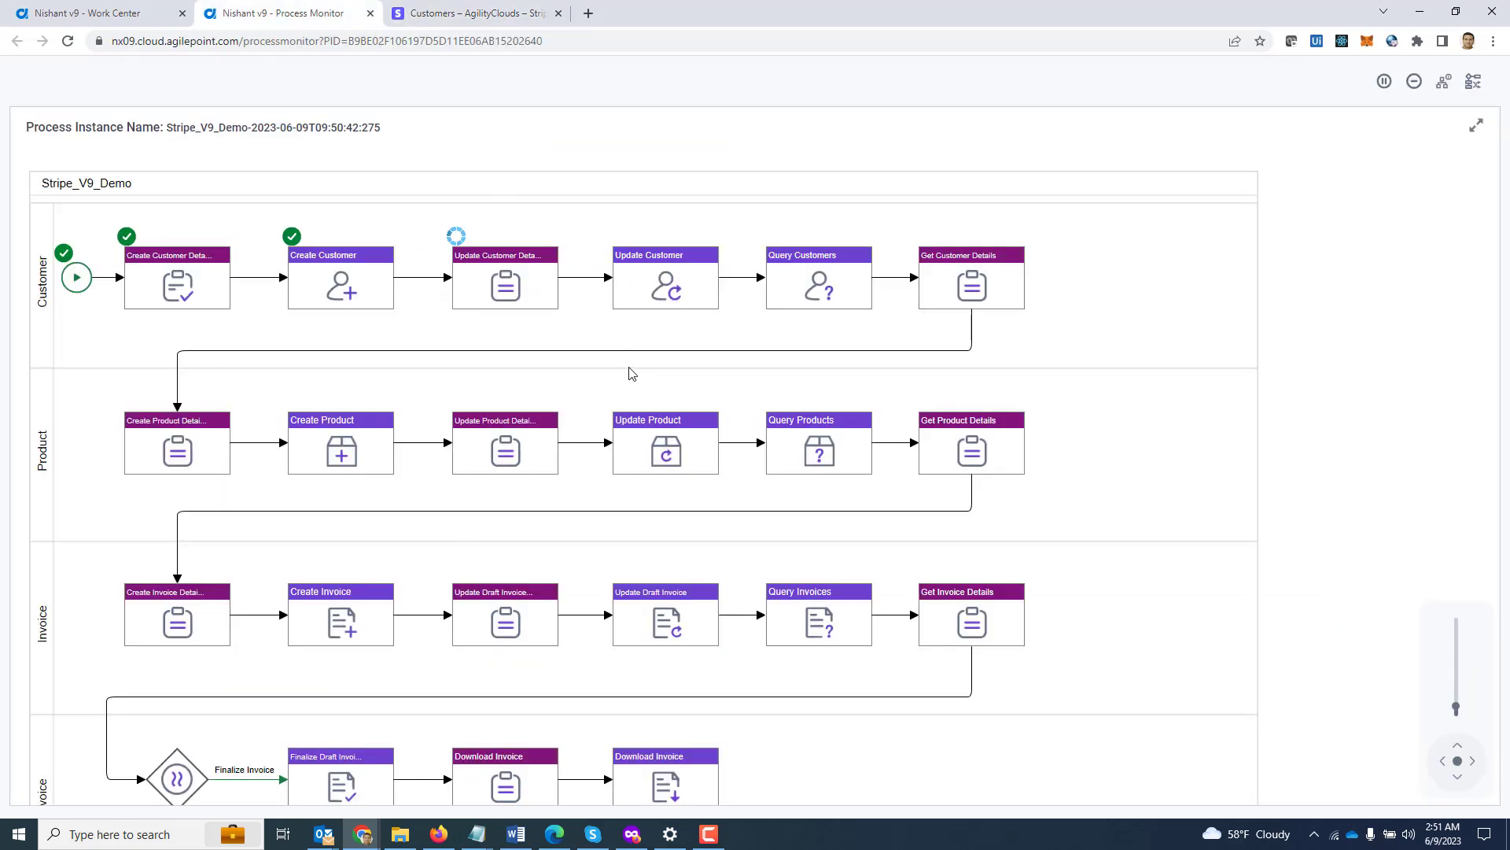
pyautogui.click(501, 303)
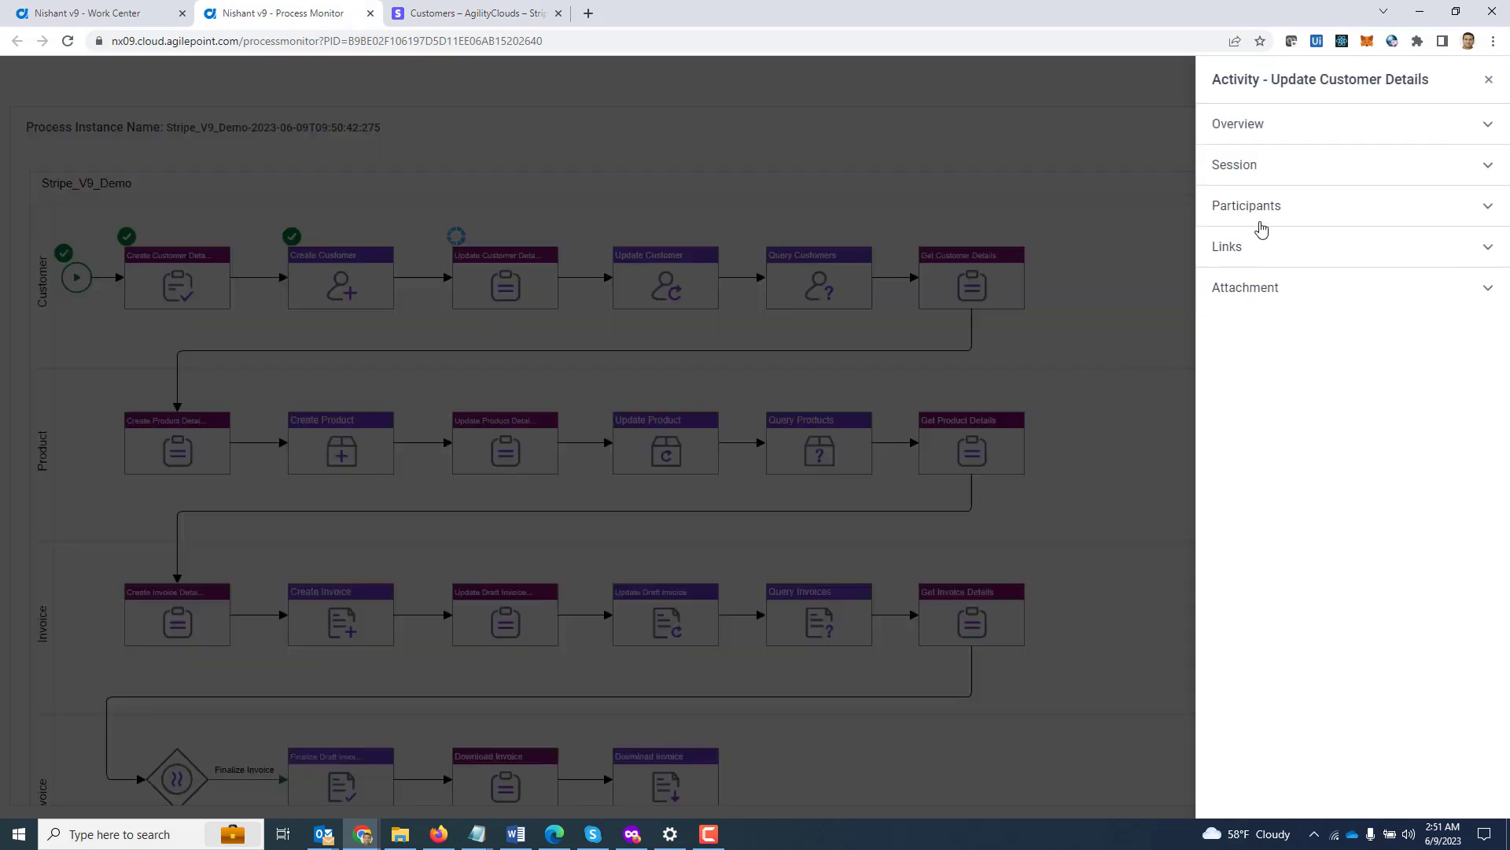
pyautogui.click(1258, 208)
pyautogui.click(1453, 468)
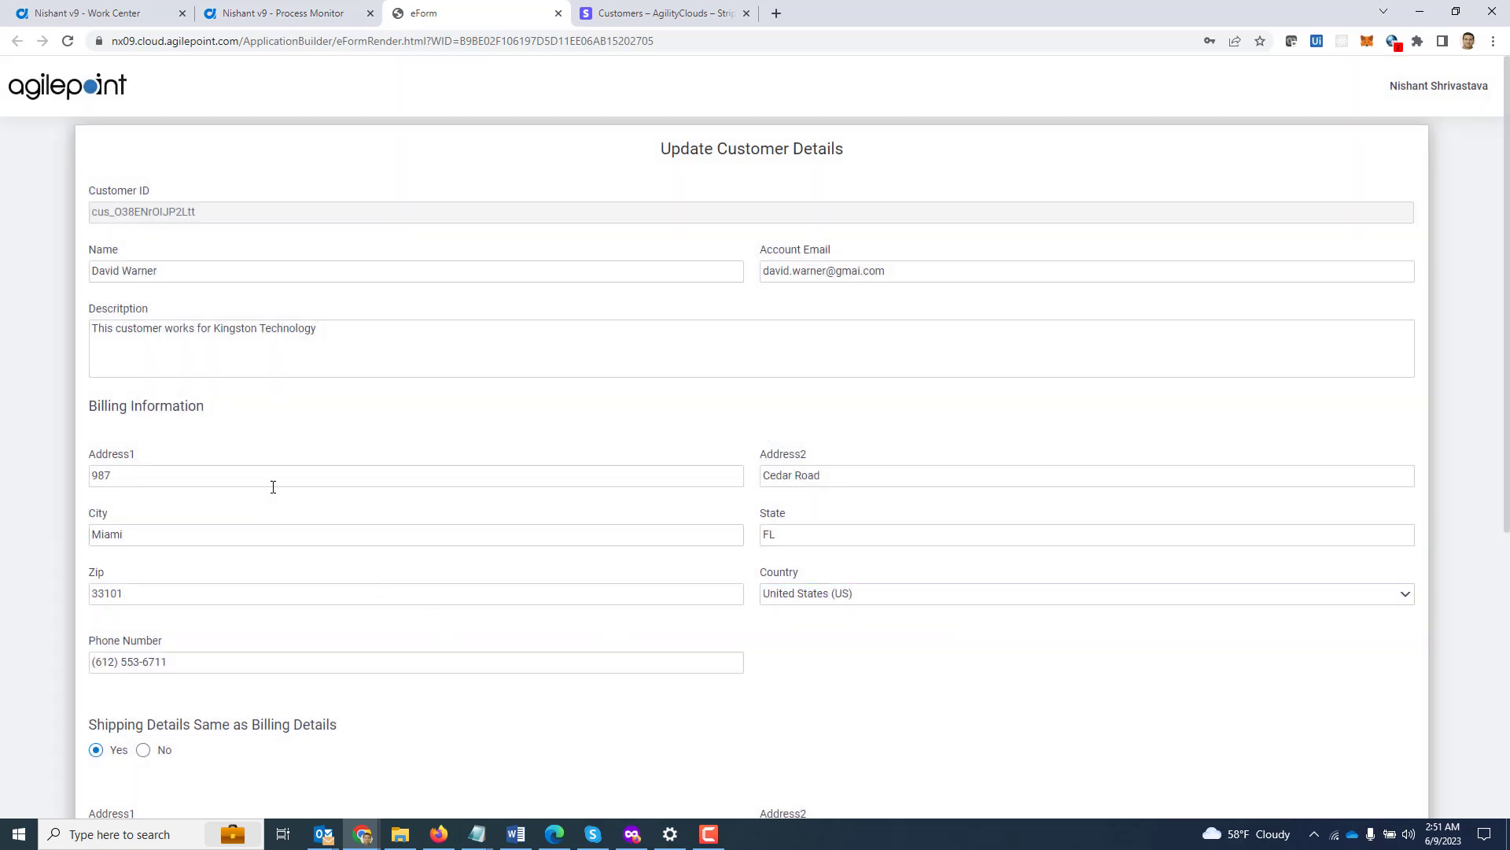
# Change the customer's first billing address line, set the tax status to Exempt, and submit the update form.
pyautogui.click(267, 475)
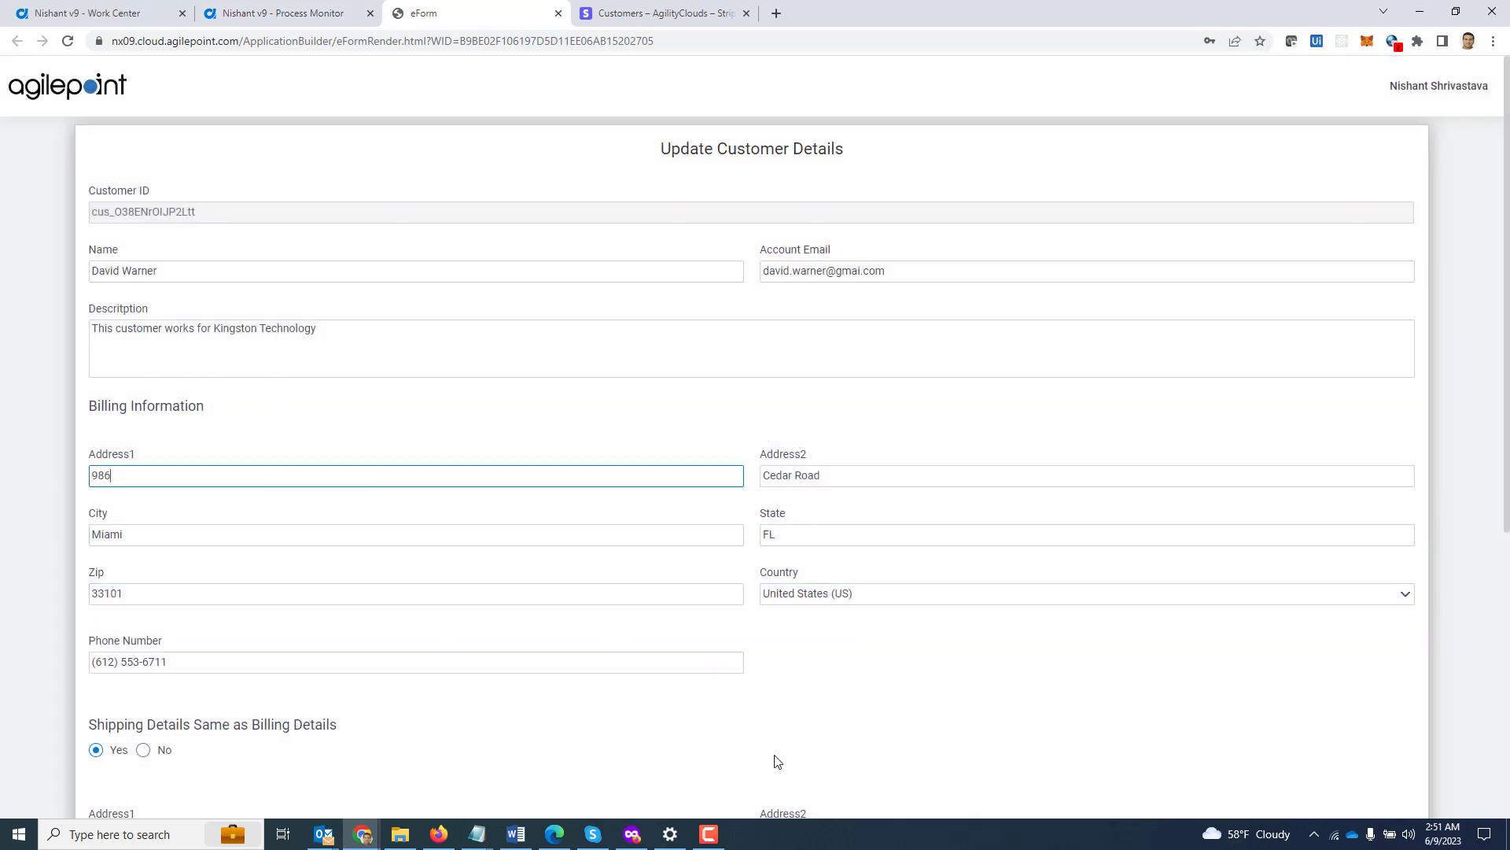
pyautogui.scroll(-5, 776, 758)
pyautogui.click(794, 653)
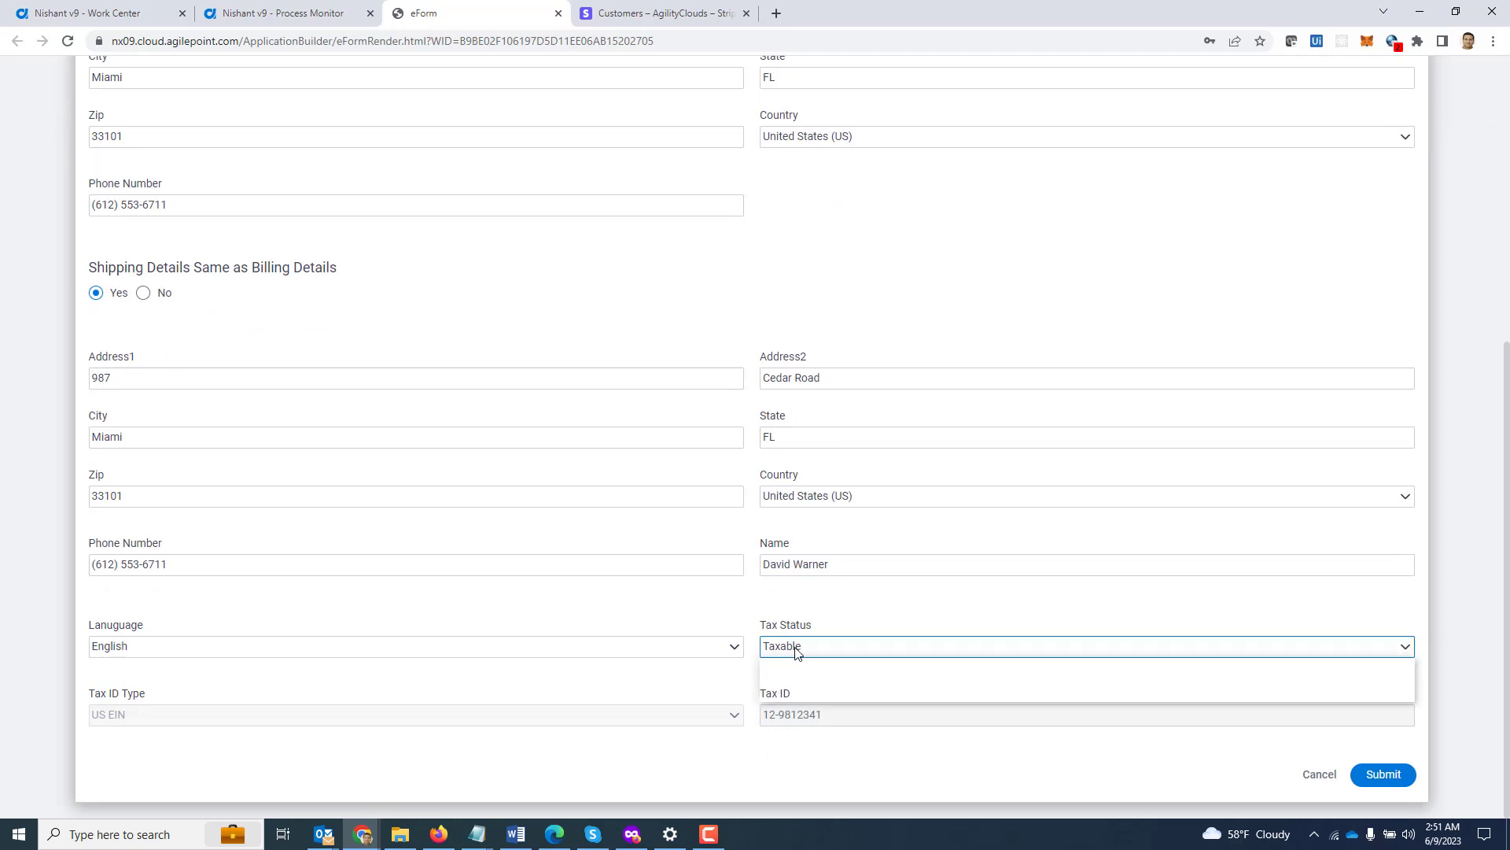
pyautogui.click(809, 680)
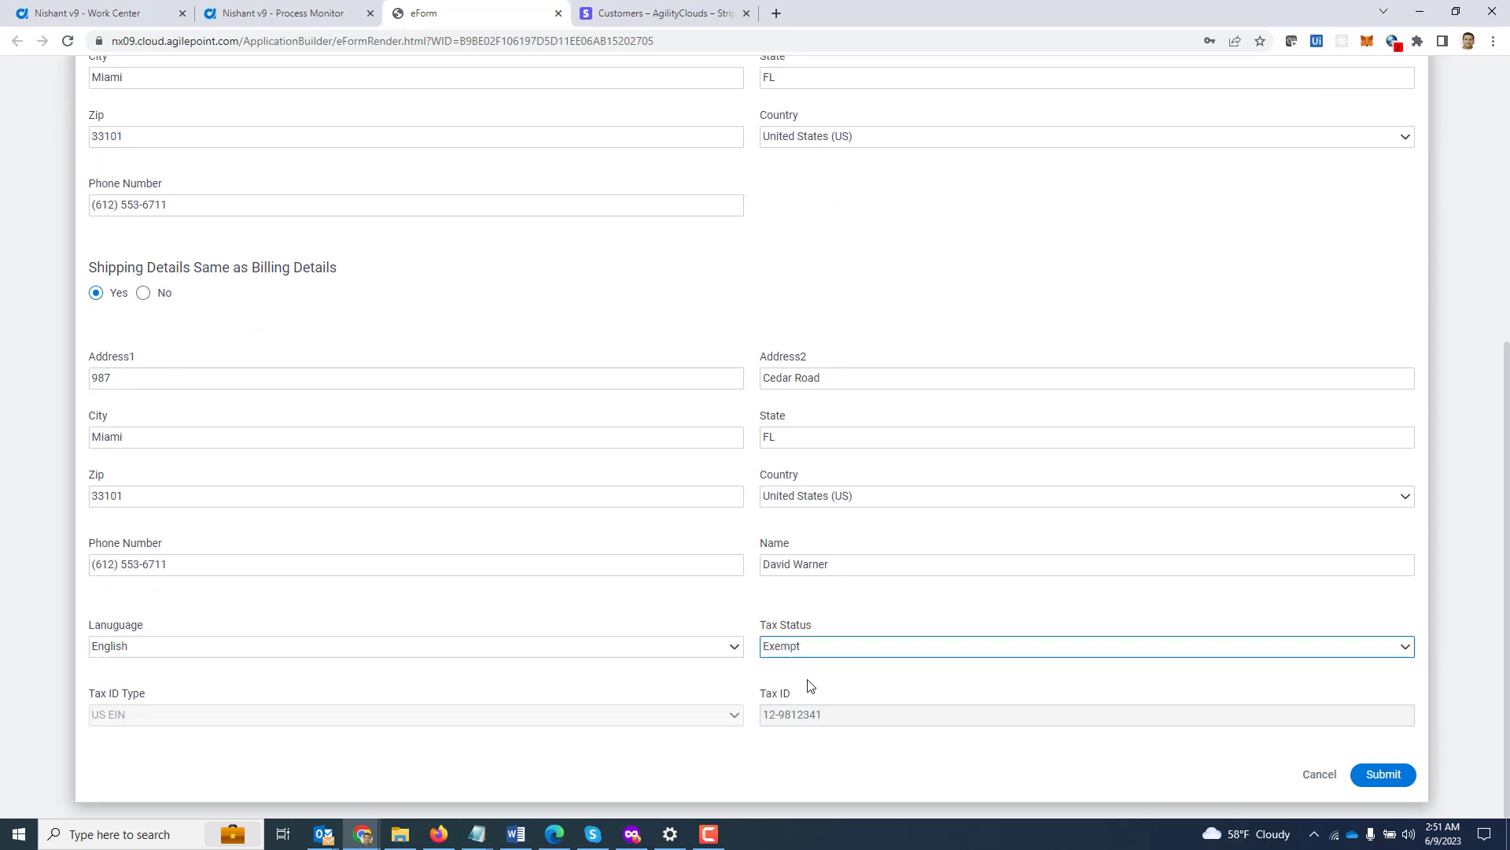
pyautogui.click(1392, 778)
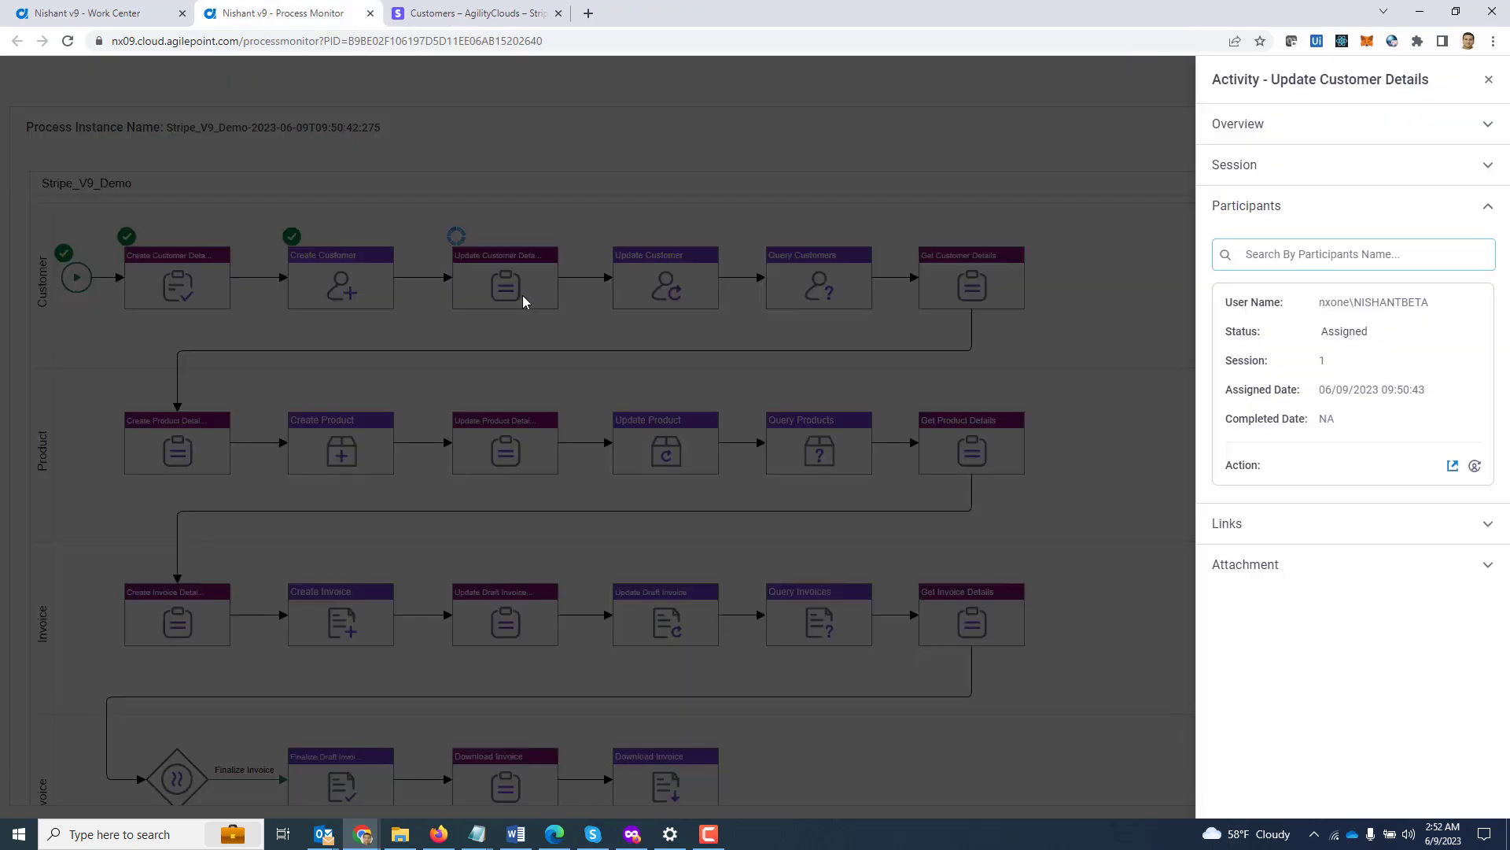
pyautogui.click(1489, 83)
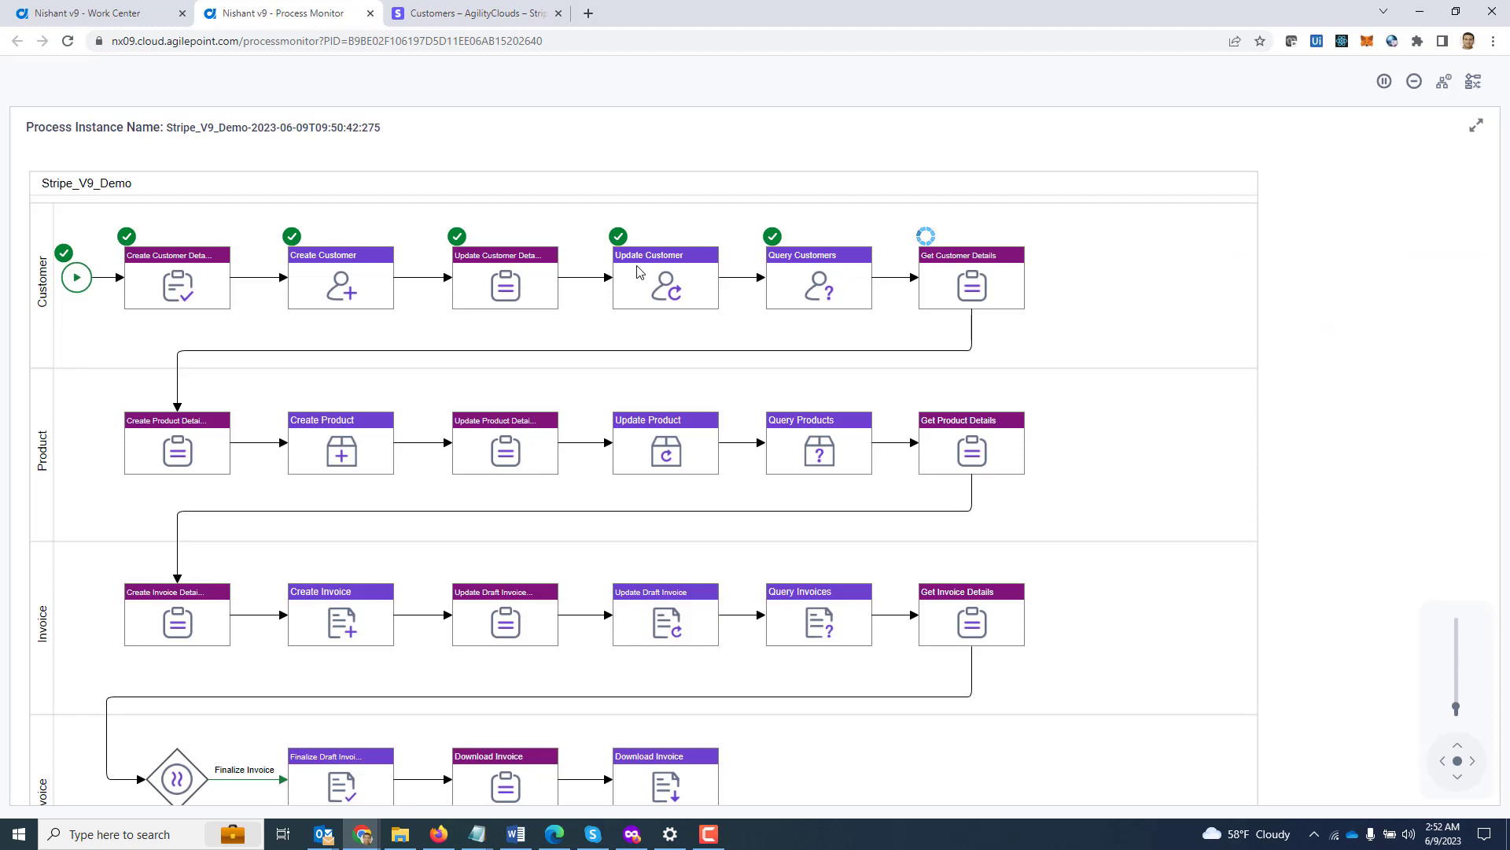
# Reload the customer's record in the Stripe dashboard and check the updated billing address.
pyautogui.click(464, 13)
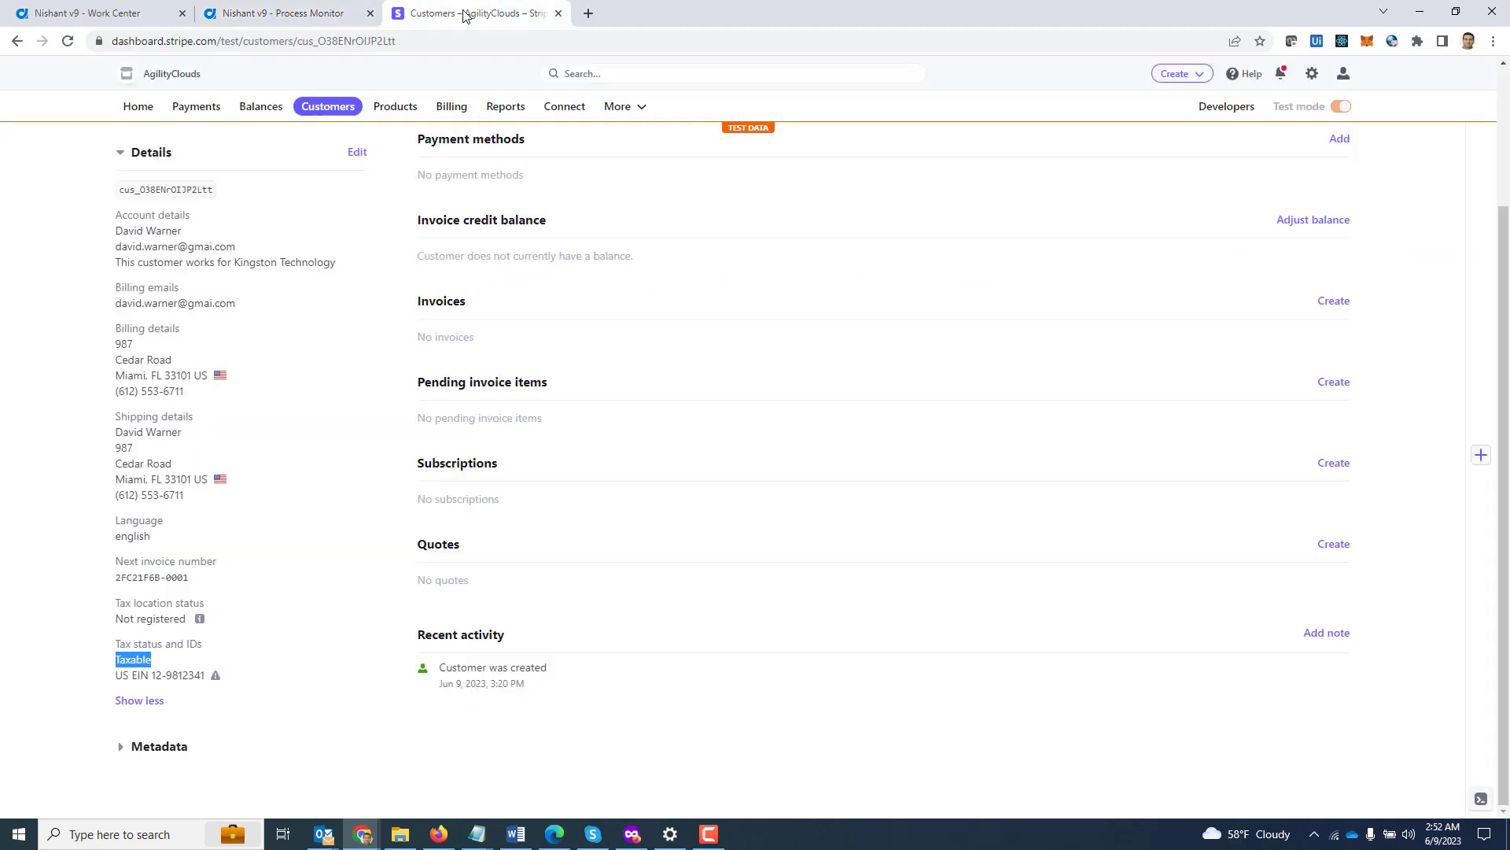
pyautogui.click(395, 48)
pyautogui.press('Return')
pyautogui.moveTo(132, 347); pyautogui.dragTo(136, 349)
# Return to the process monitor and open the Get Customer Details form from the activity's assigned participant.
pyautogui.click(284, 13)
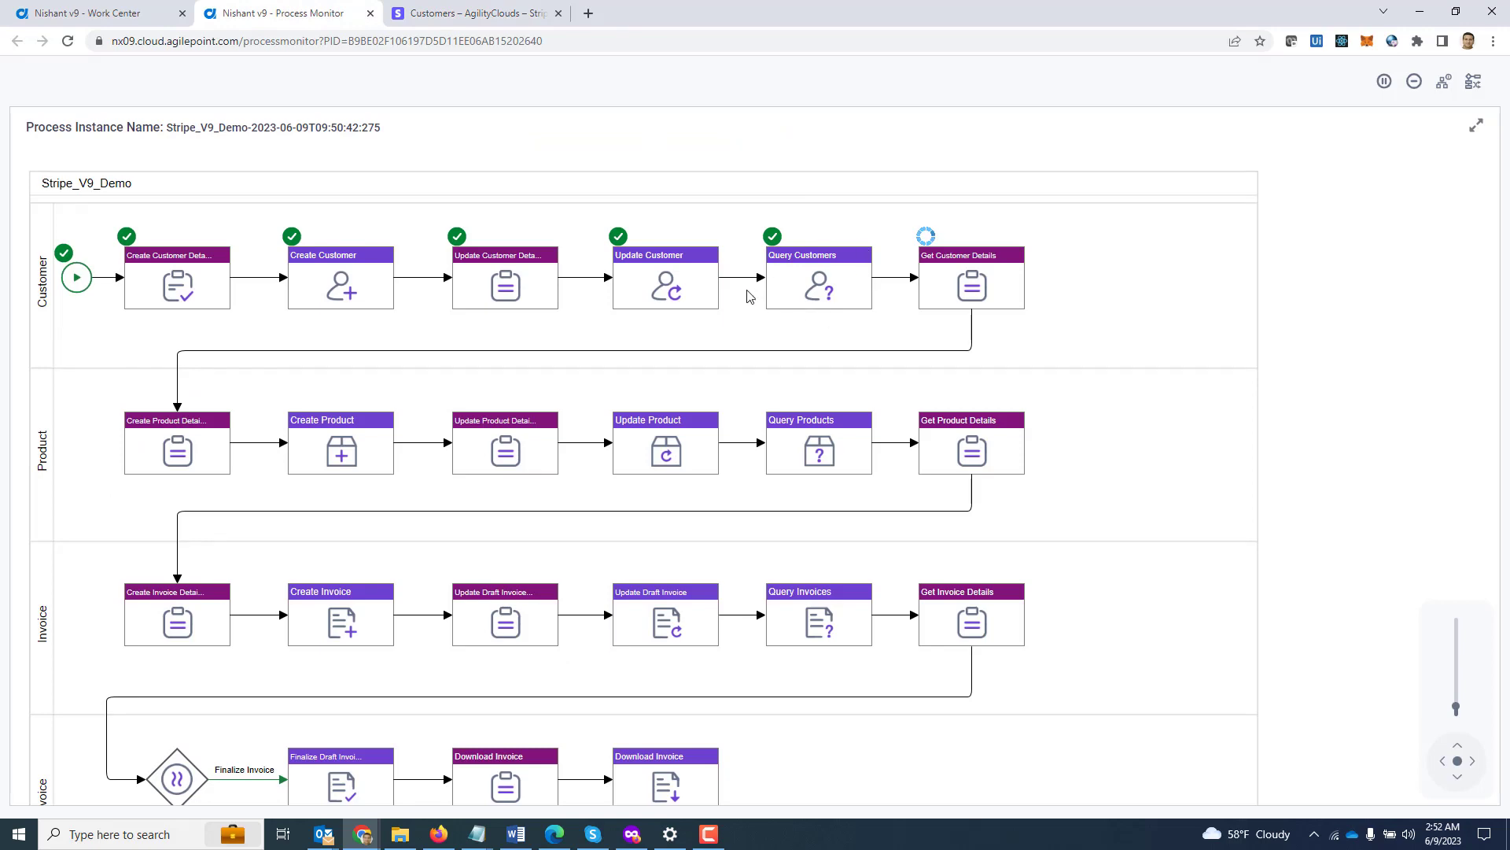
pyautogui.click(955, 287)
pyautogui.click(1239, 212)
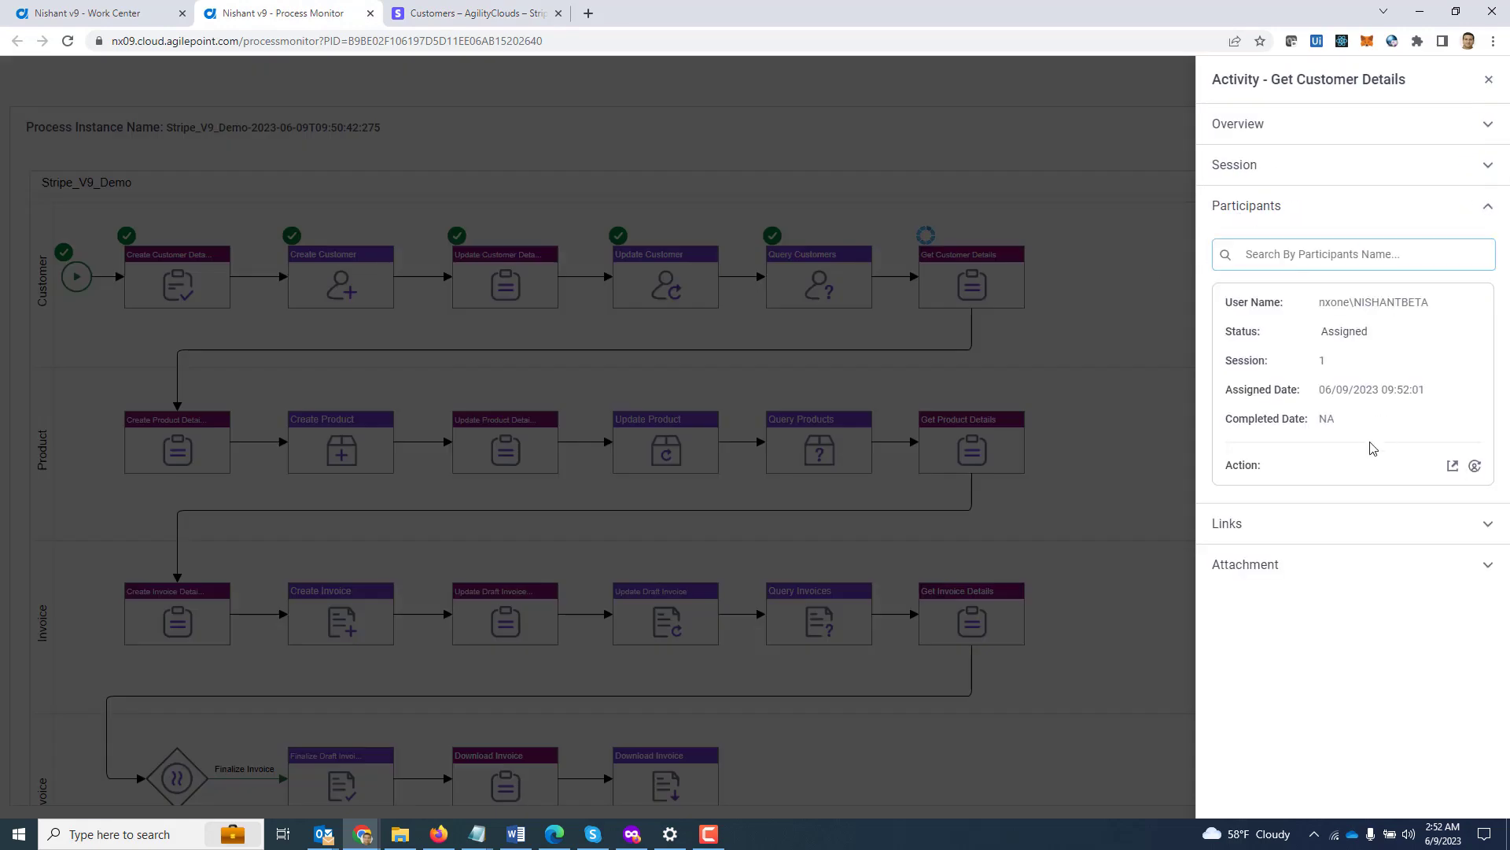
pyautogui.click(1453, 466)
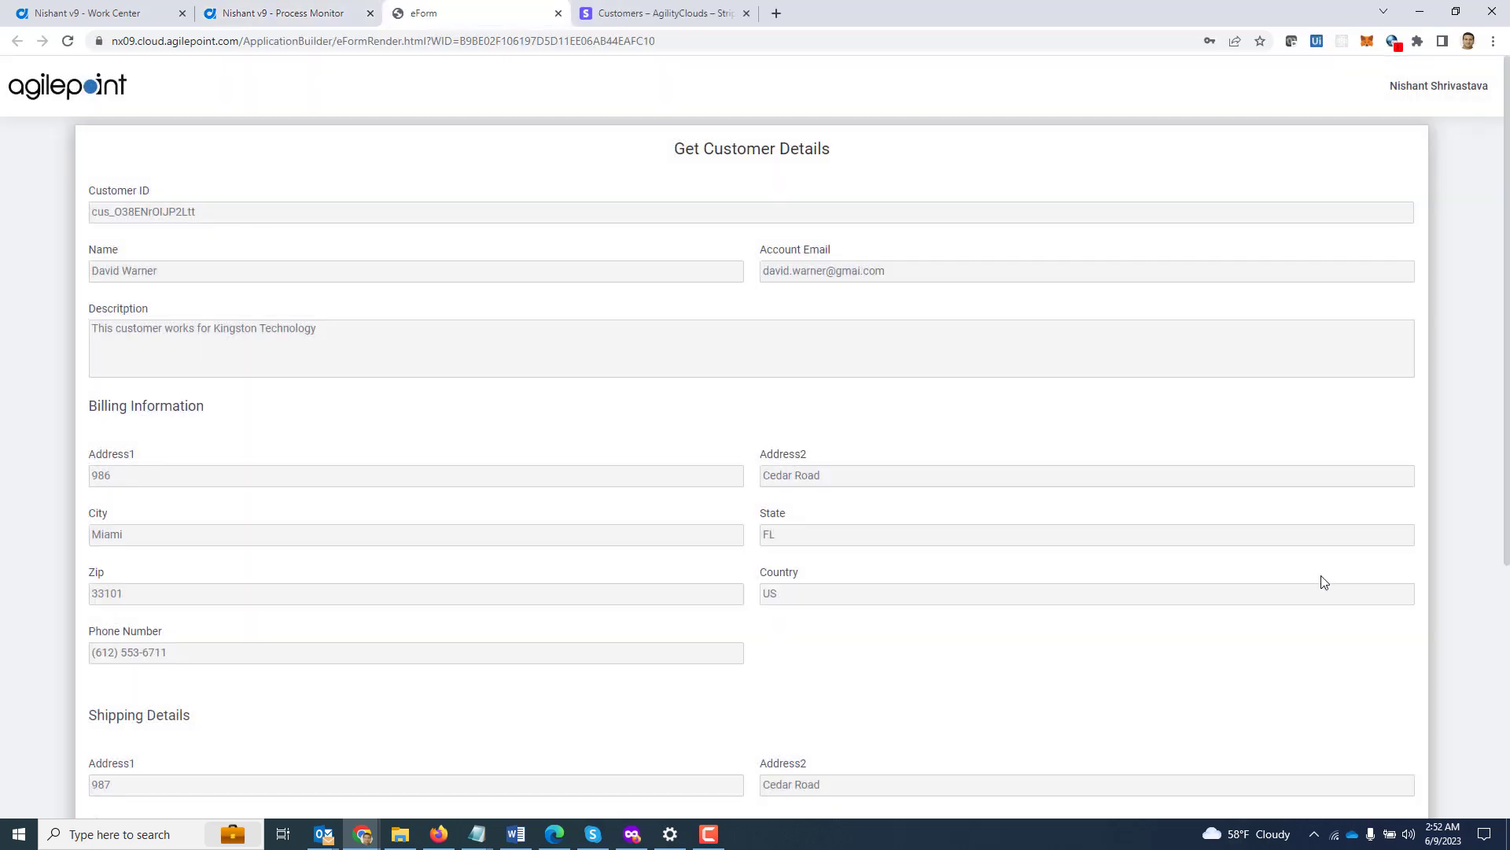
# Review the retrieved billing, shipping, tax and invoice details in the Get Customer Details form and submit it.
pyautogui.scroll(-3, 1324, 582)
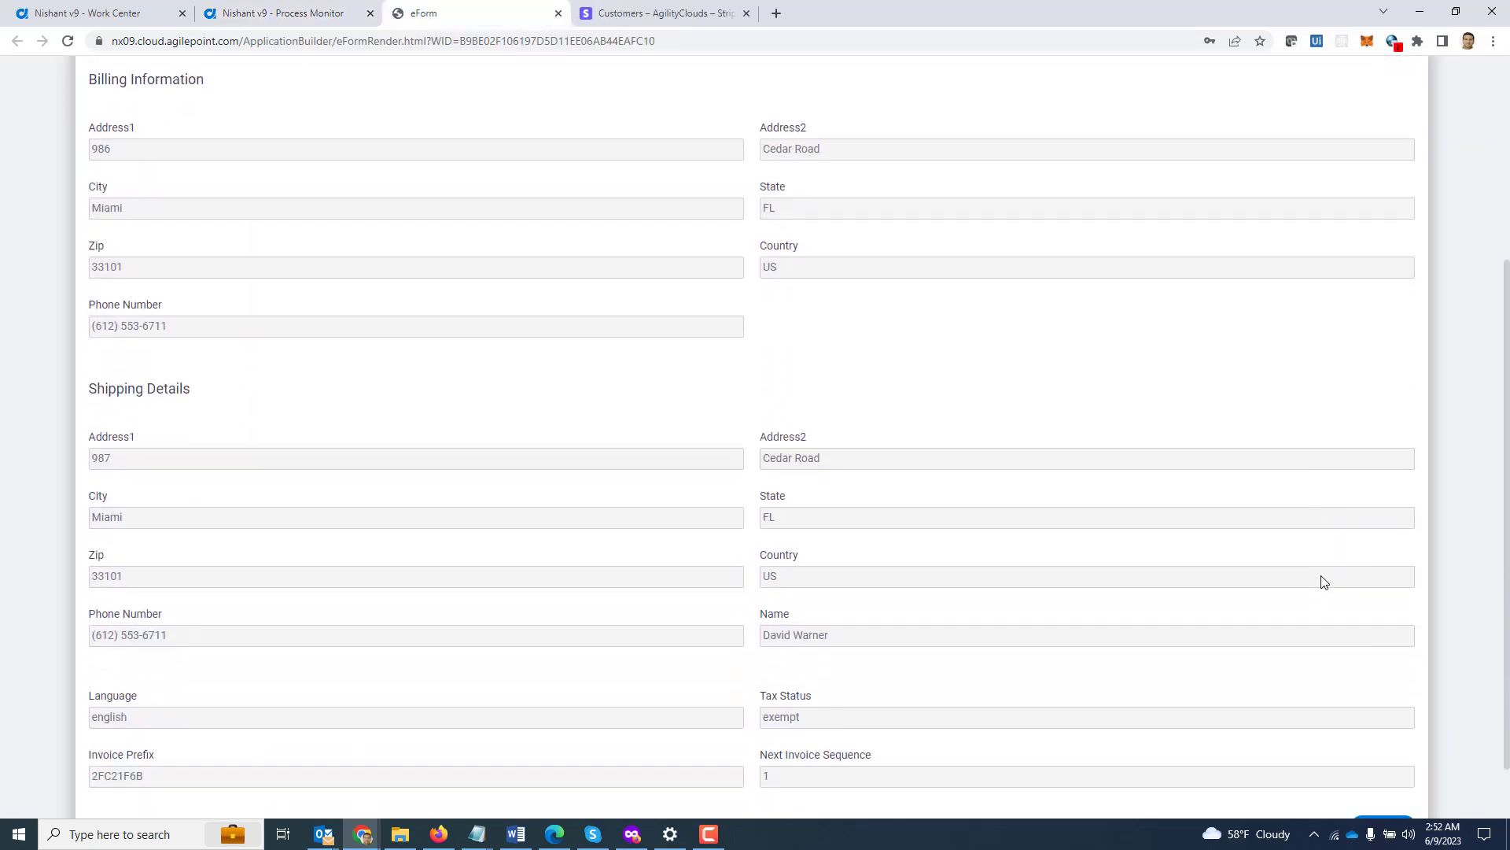
pyautogui.scroll(1, 1324, 582)
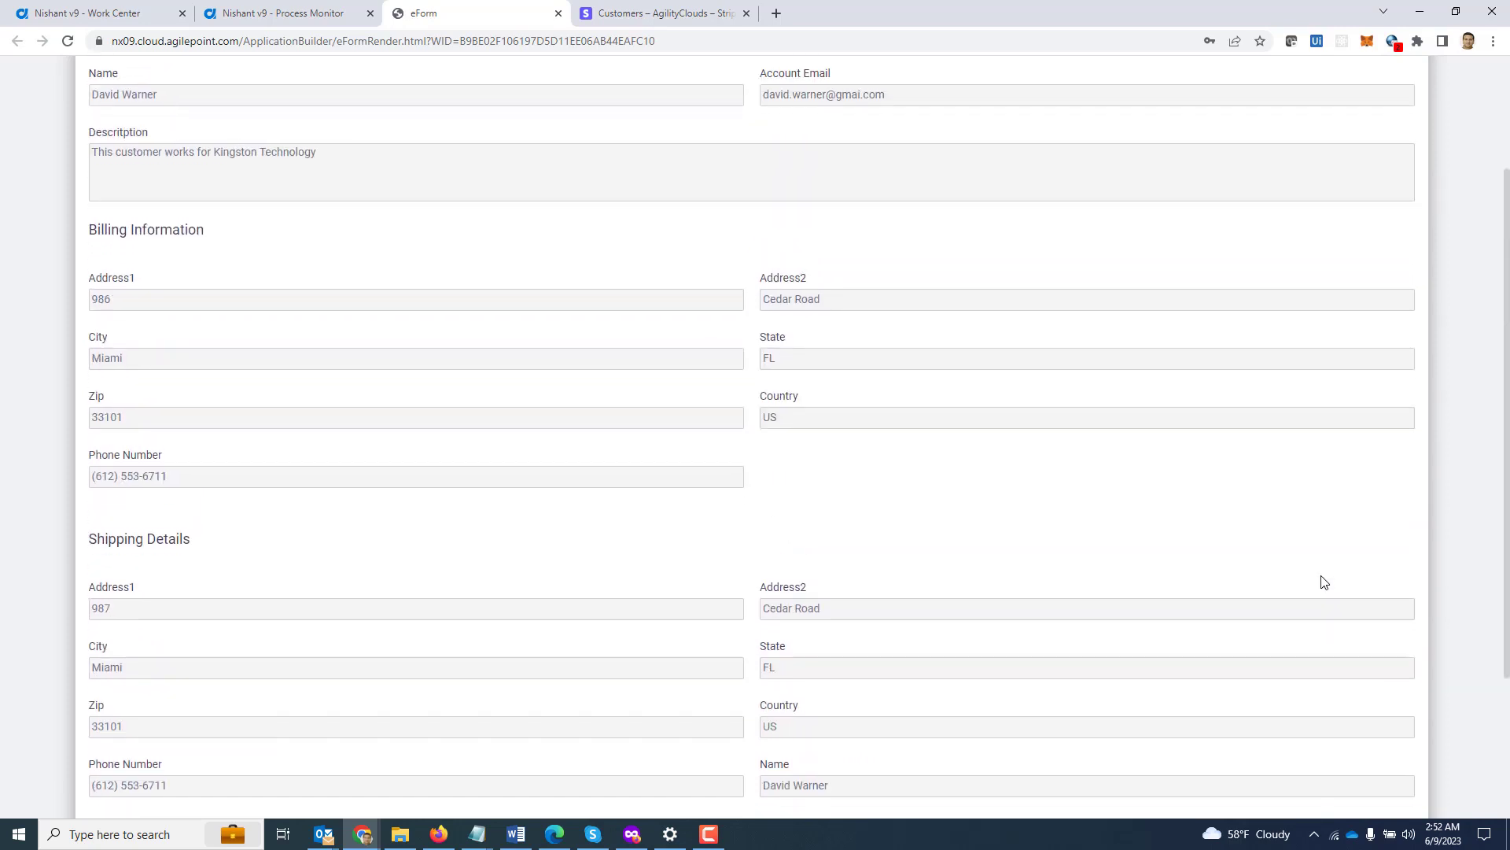
pyautogui.scroll(-3, 1324, 582)
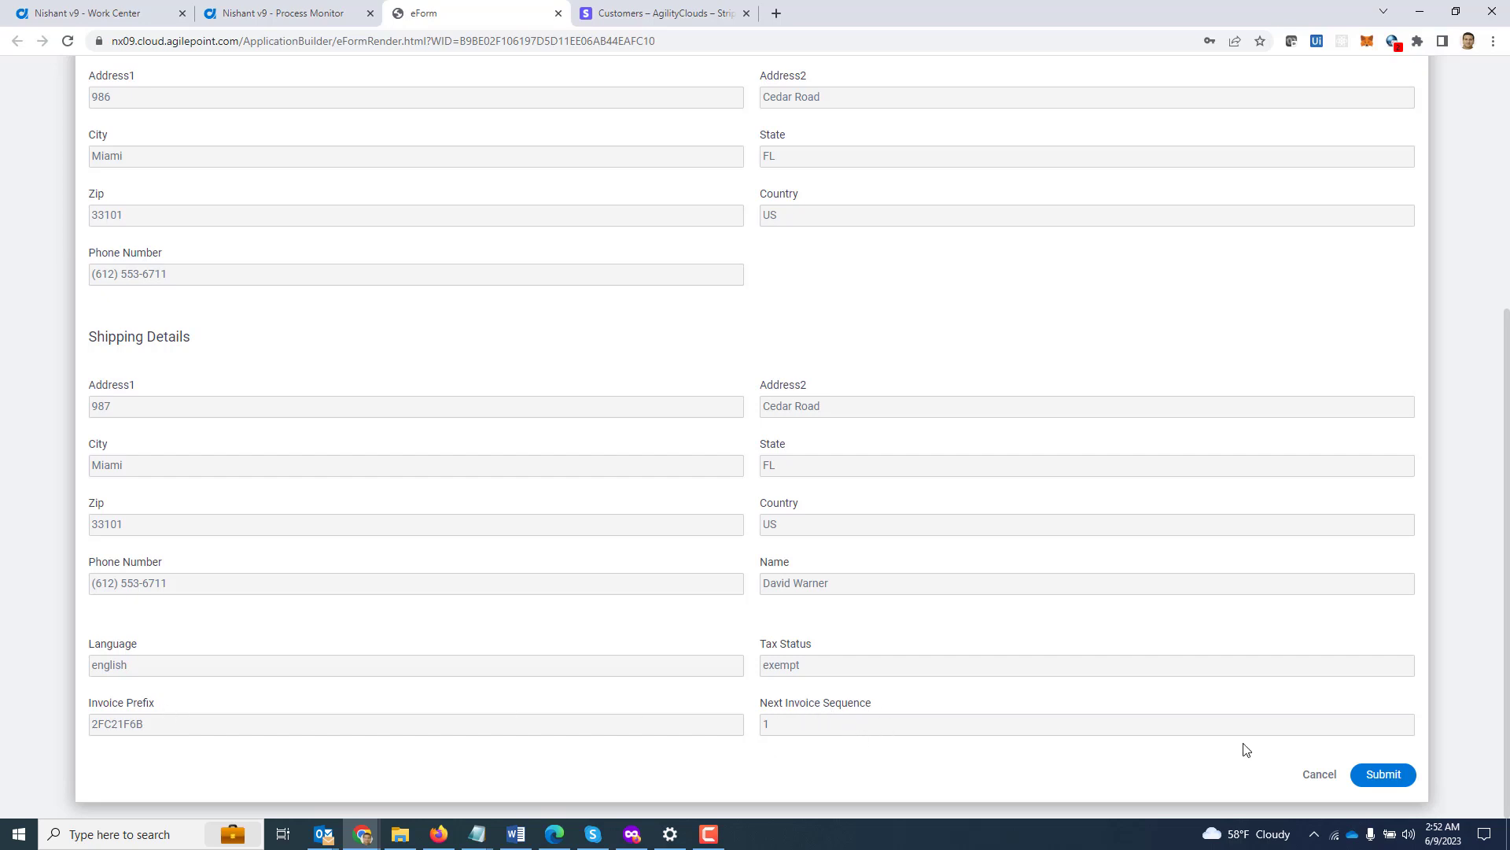
pyautogui.click(1383, 775)
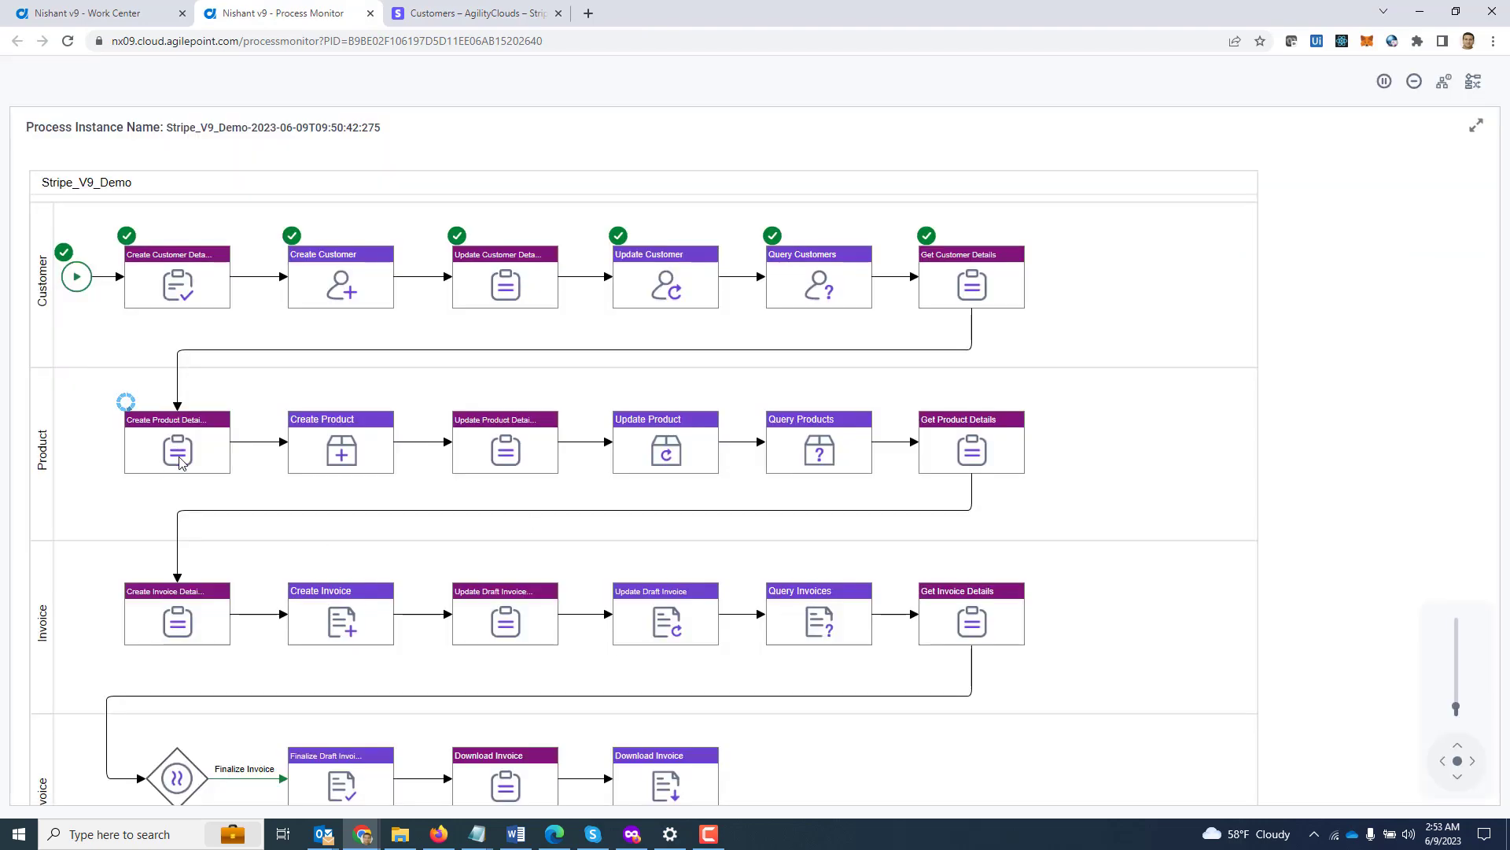
# Open the Create Product form from the Create Product Details activity's assigned participant.
pyautogui.click(170, 451)
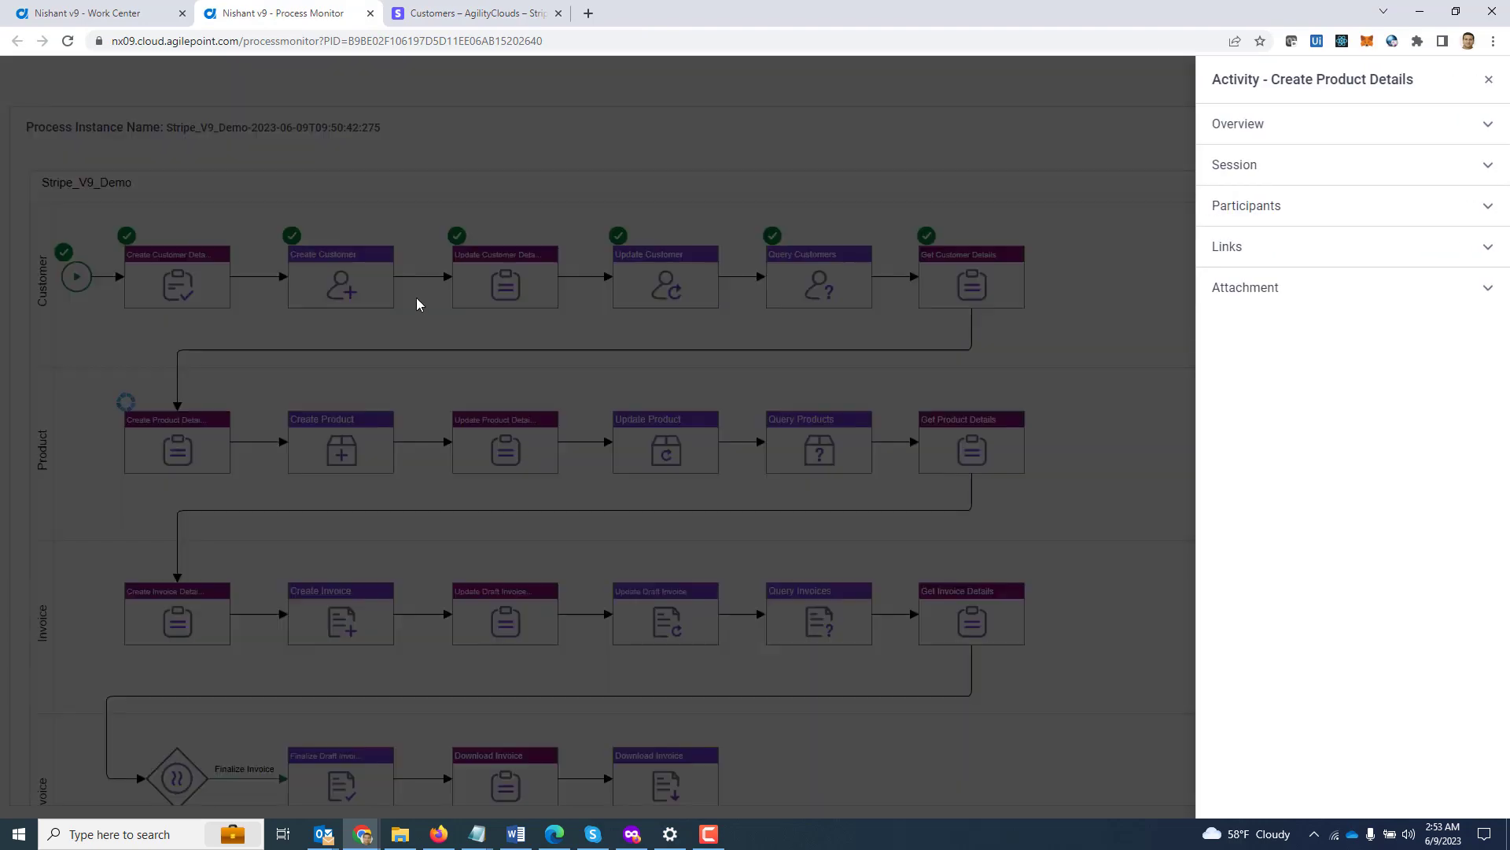
pyautogui.click(1258, 211)
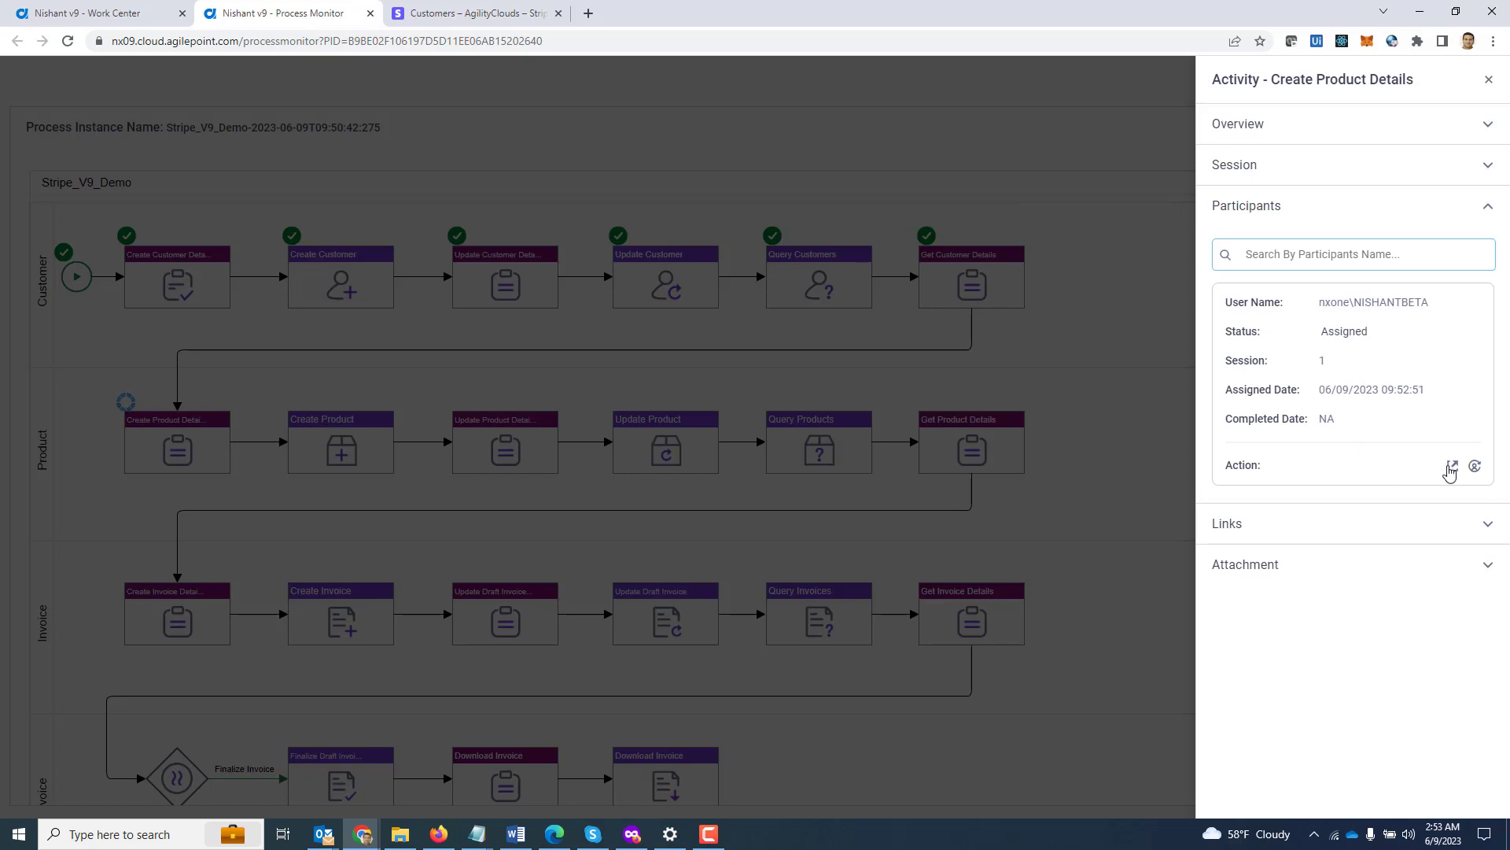
pyautogui.click(1452, 467)
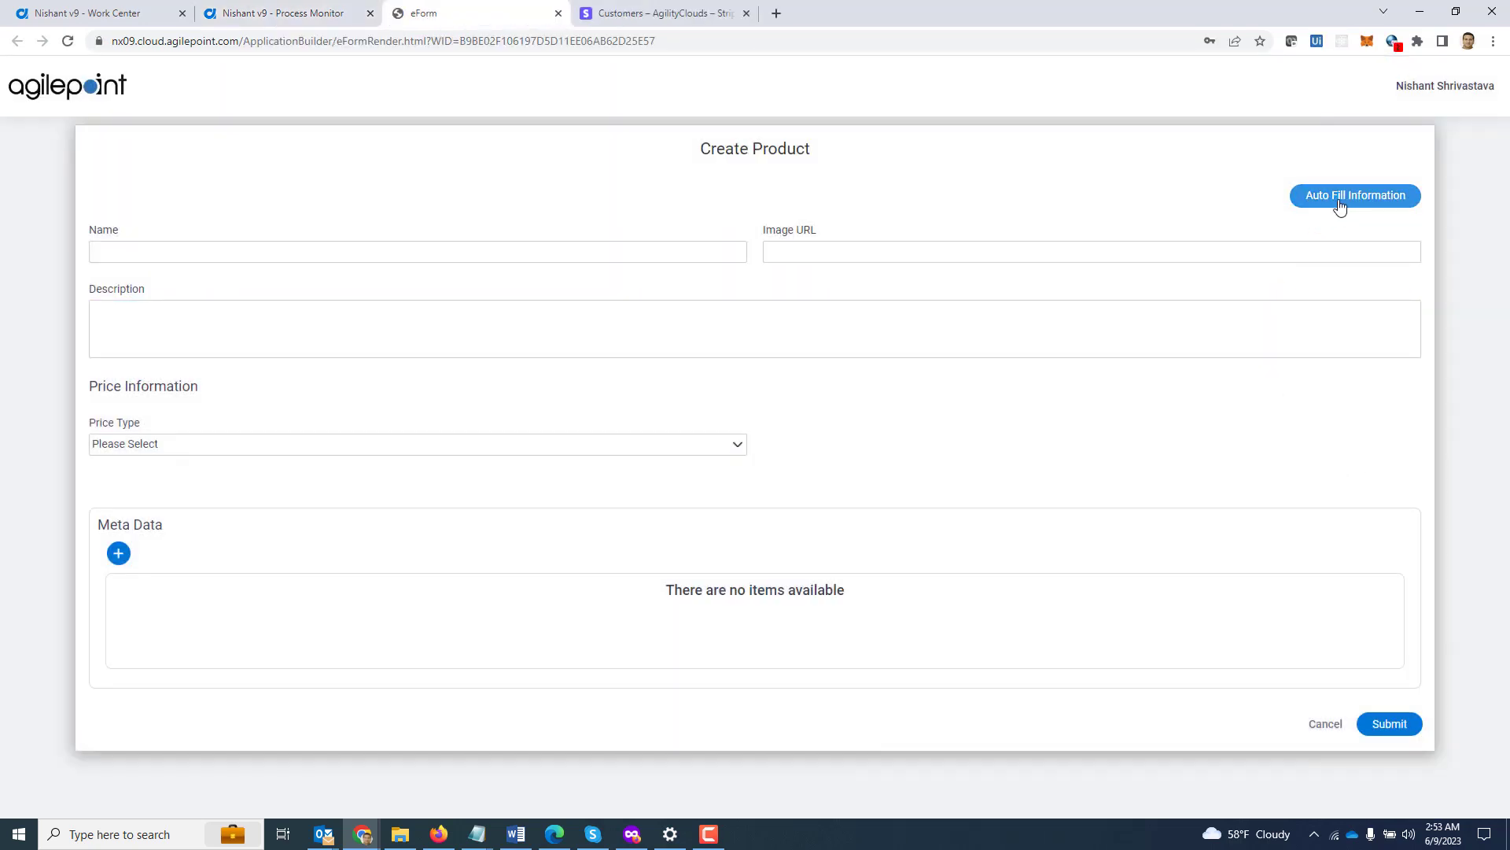
# Auto-fill the Create Product form with the sample HP Printer information, review its price and metadata, and submit it.
pyautogui.click(1339, 202)
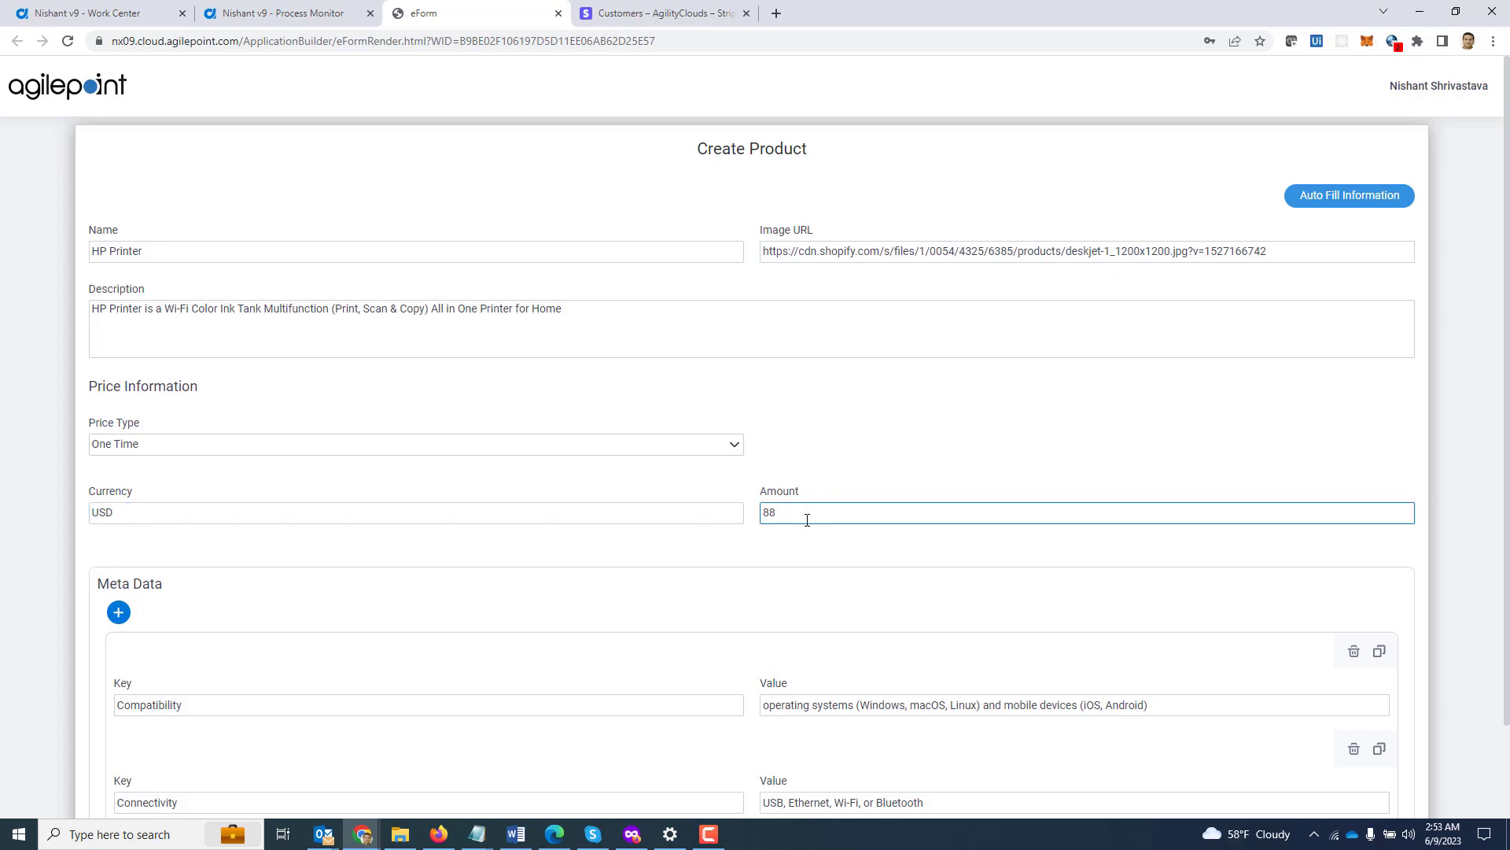
pyautogui.scroll(-2, 860, 556)
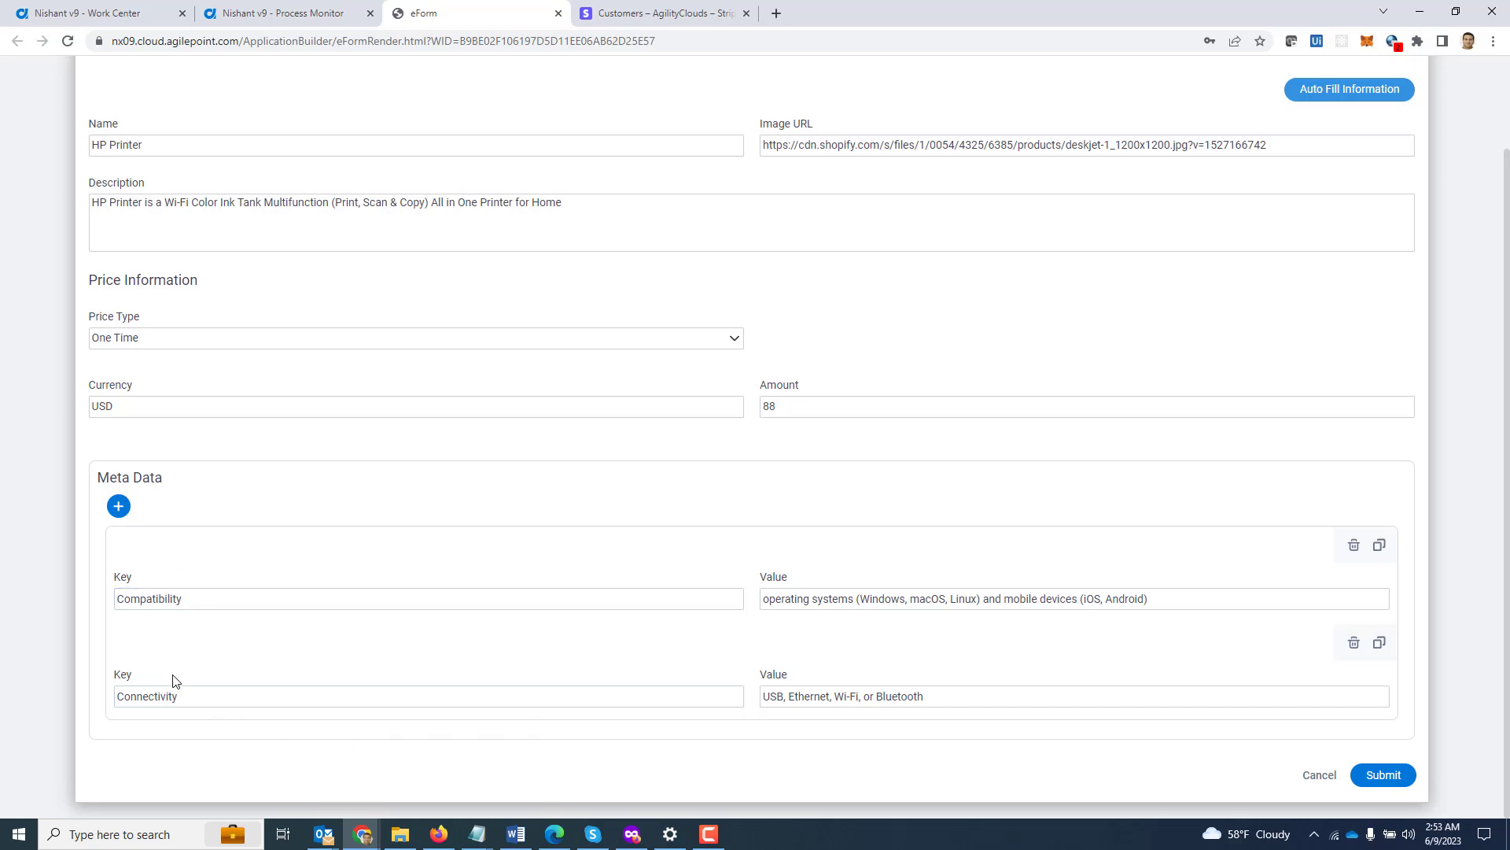
pyautogui.click(174, 698)
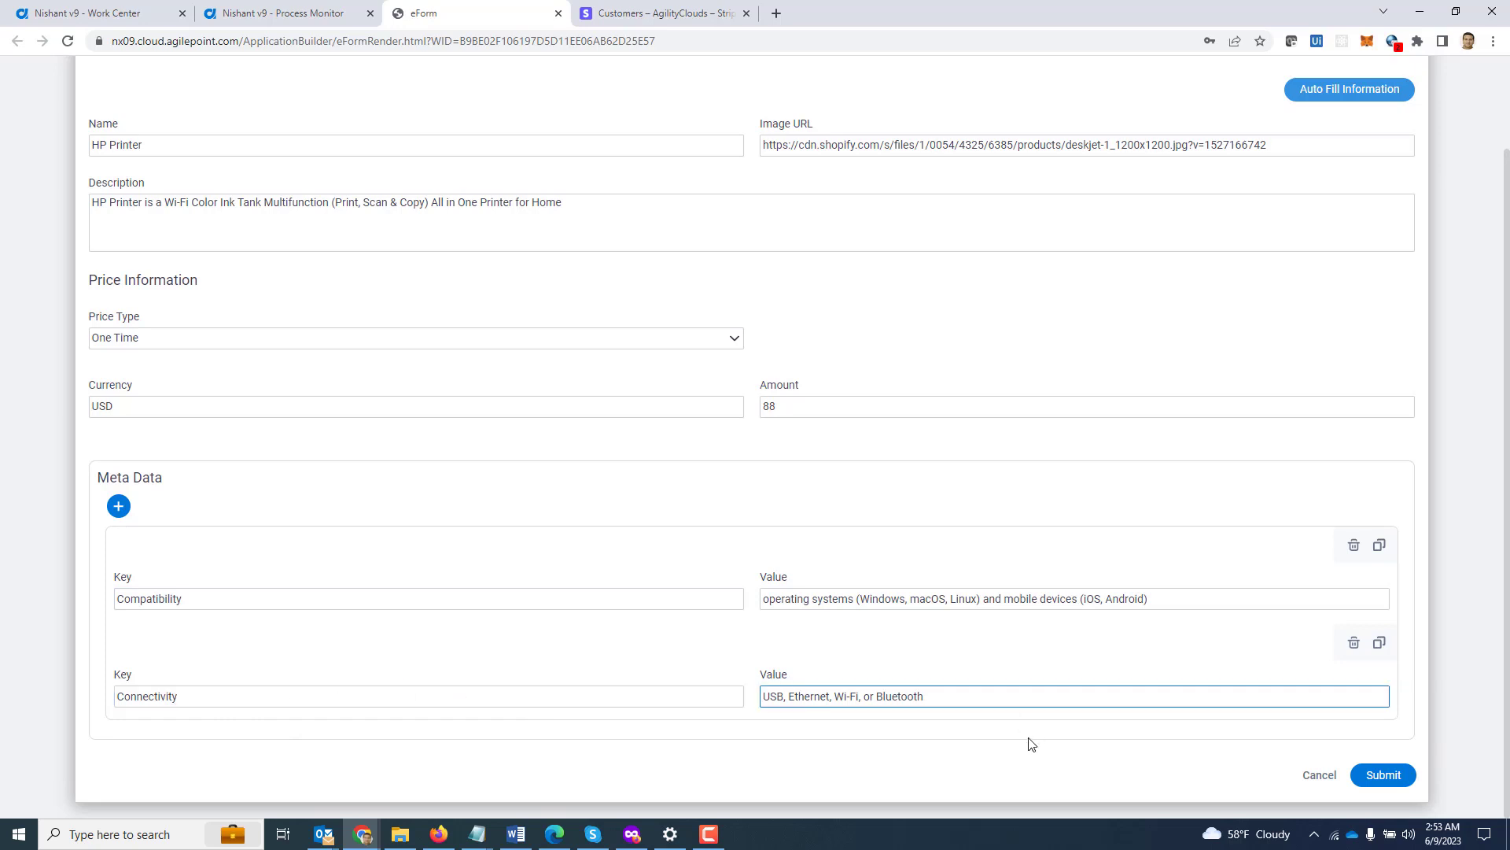
pyautogui.click(1382, 779)
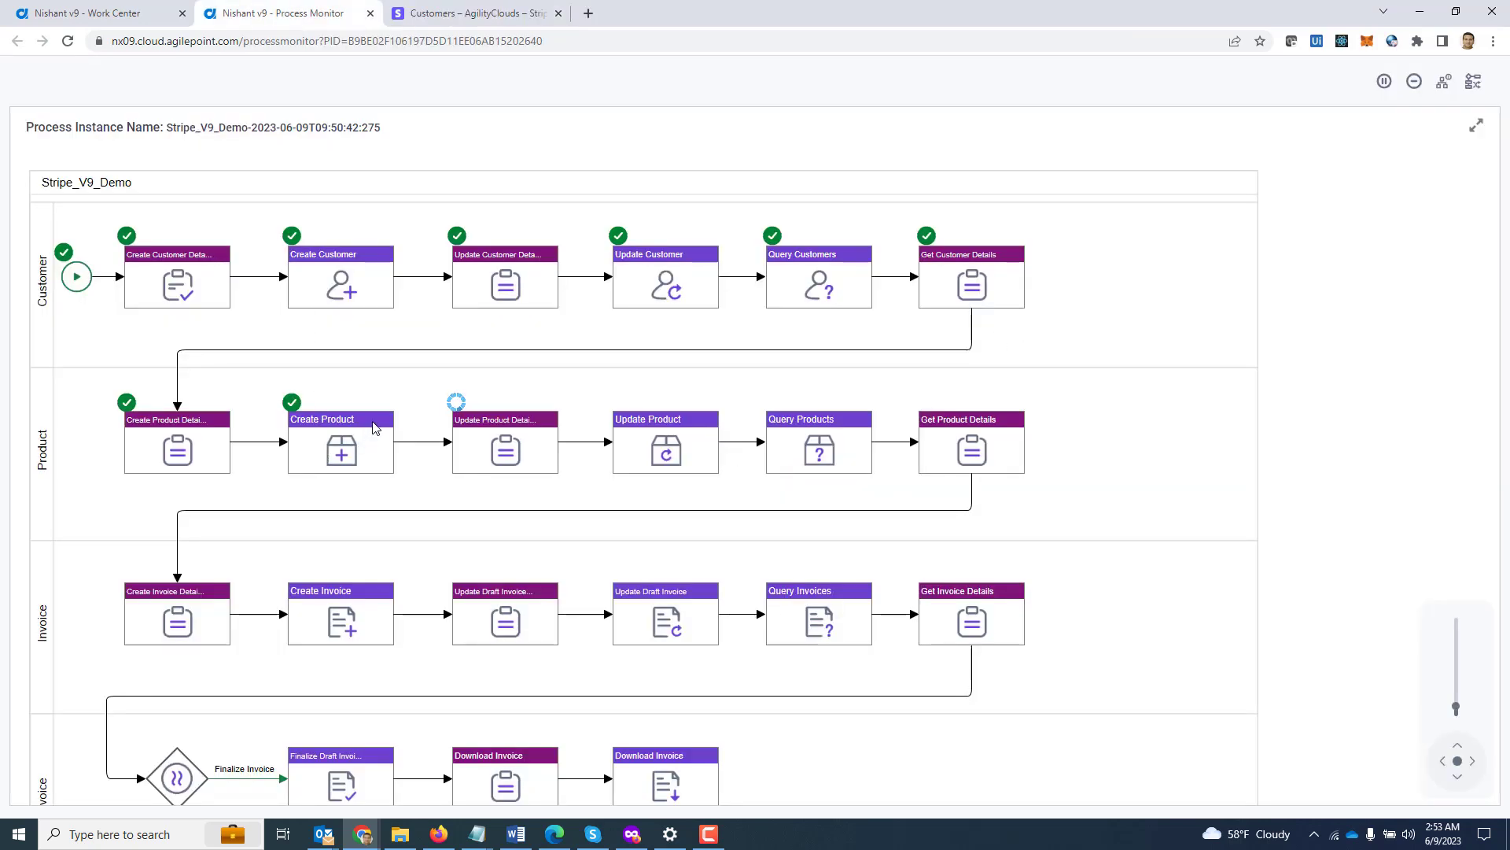
# Switch to the Stripe dashboard, open the HP Printer product and examine its details, pricing and metadata.
pyautogui.click(468, 12)
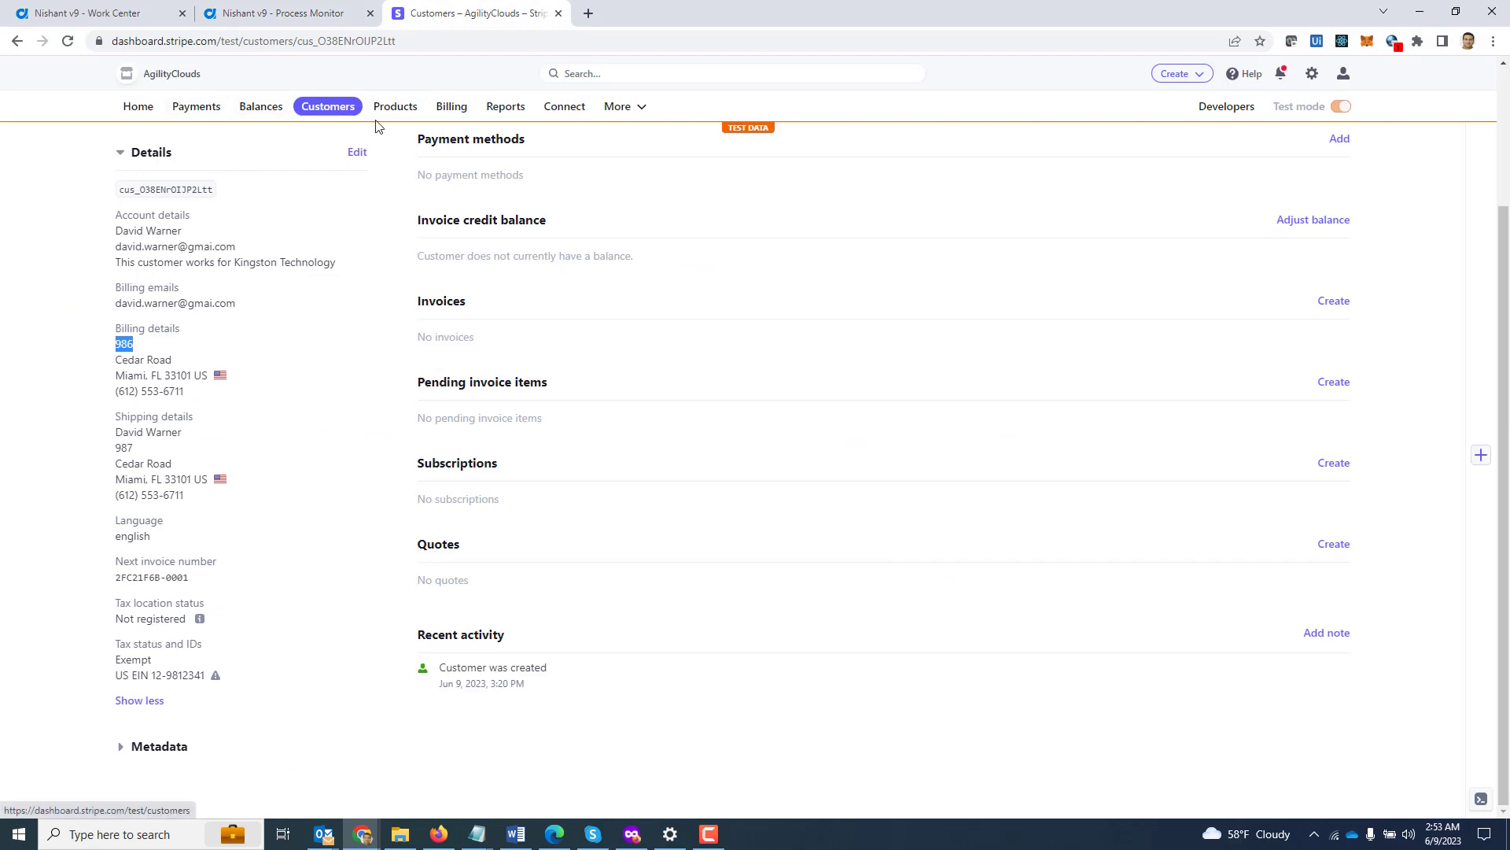
pyautogui.click(397, 109)
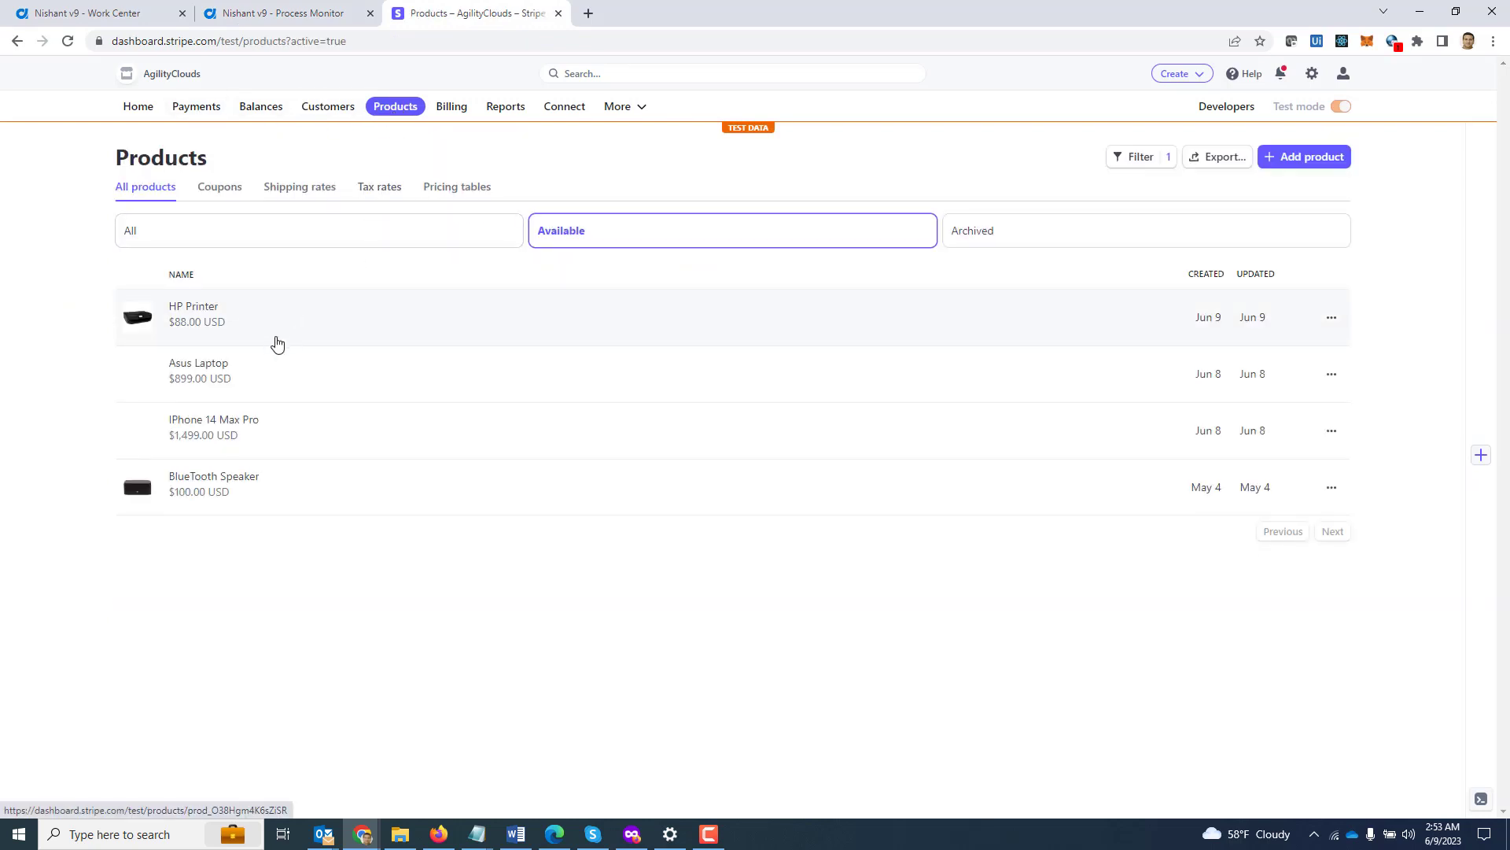
pyautogui.click(226, 314)
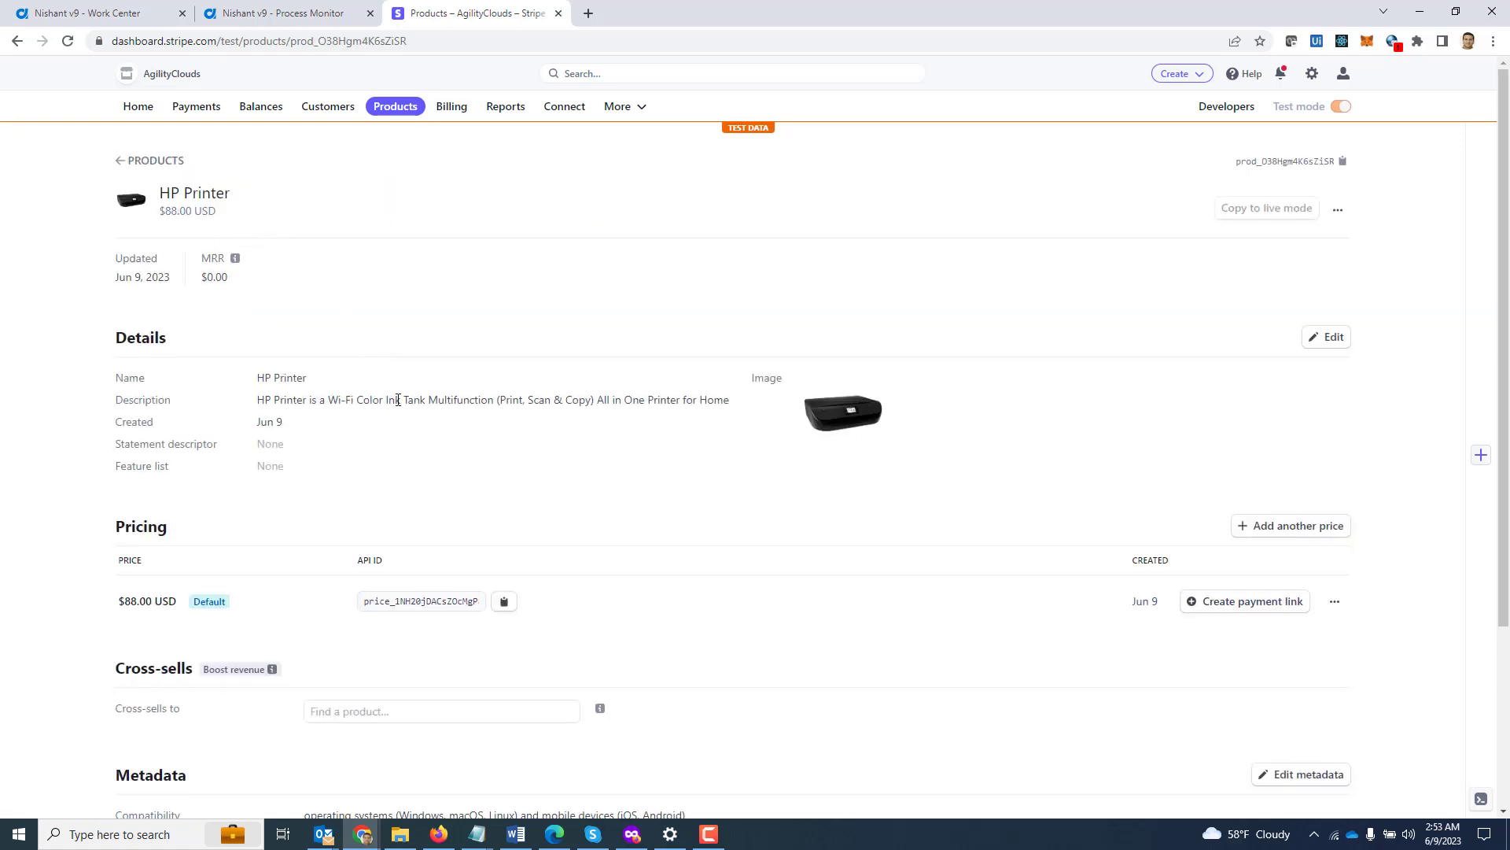
pyautogui.scroll(-1, 427, 463)
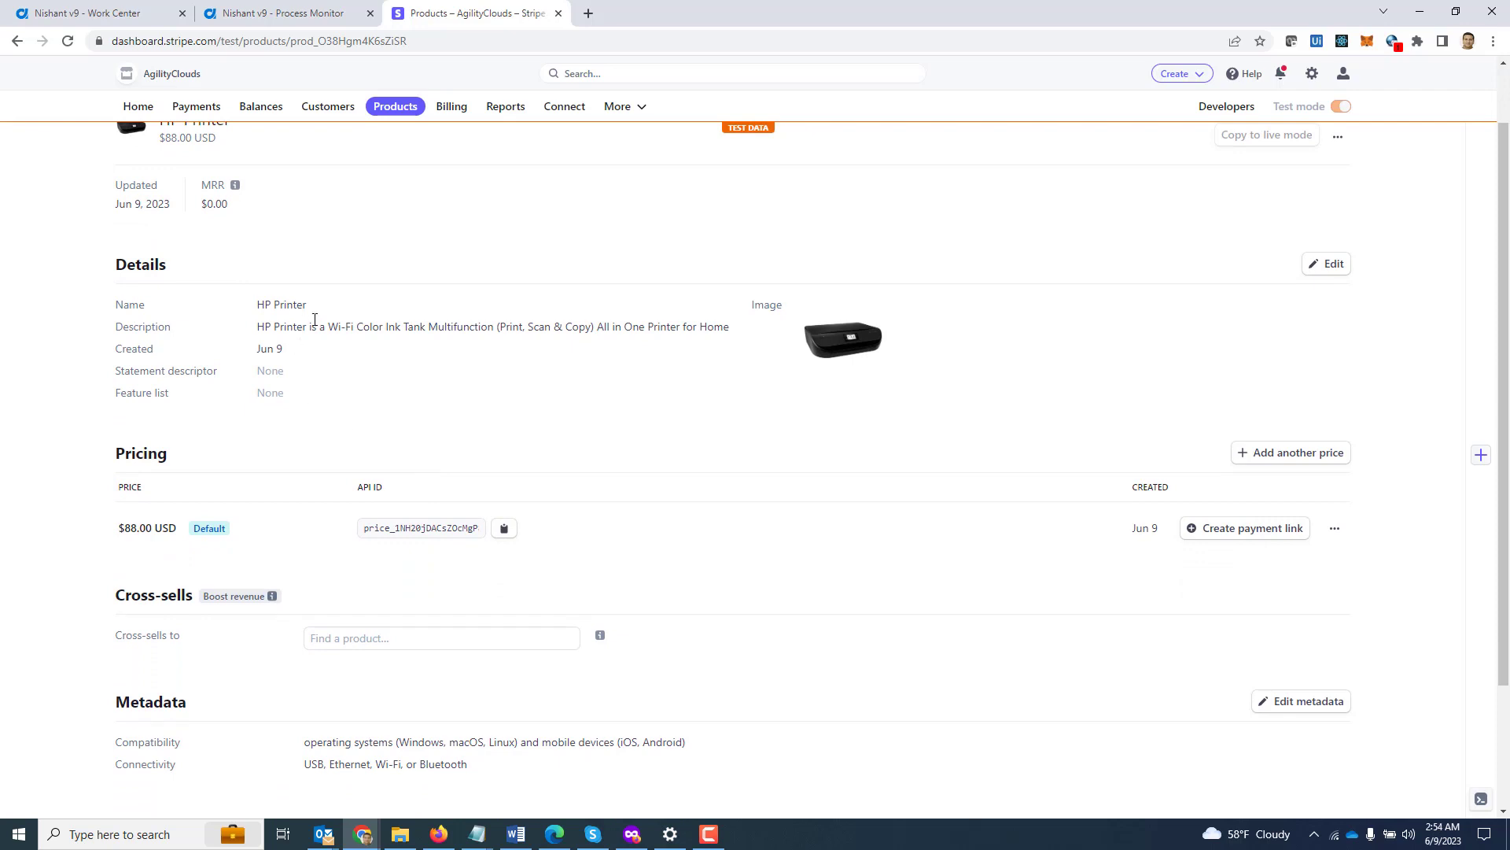
pyautogui.scroll(-2, 484, 438)
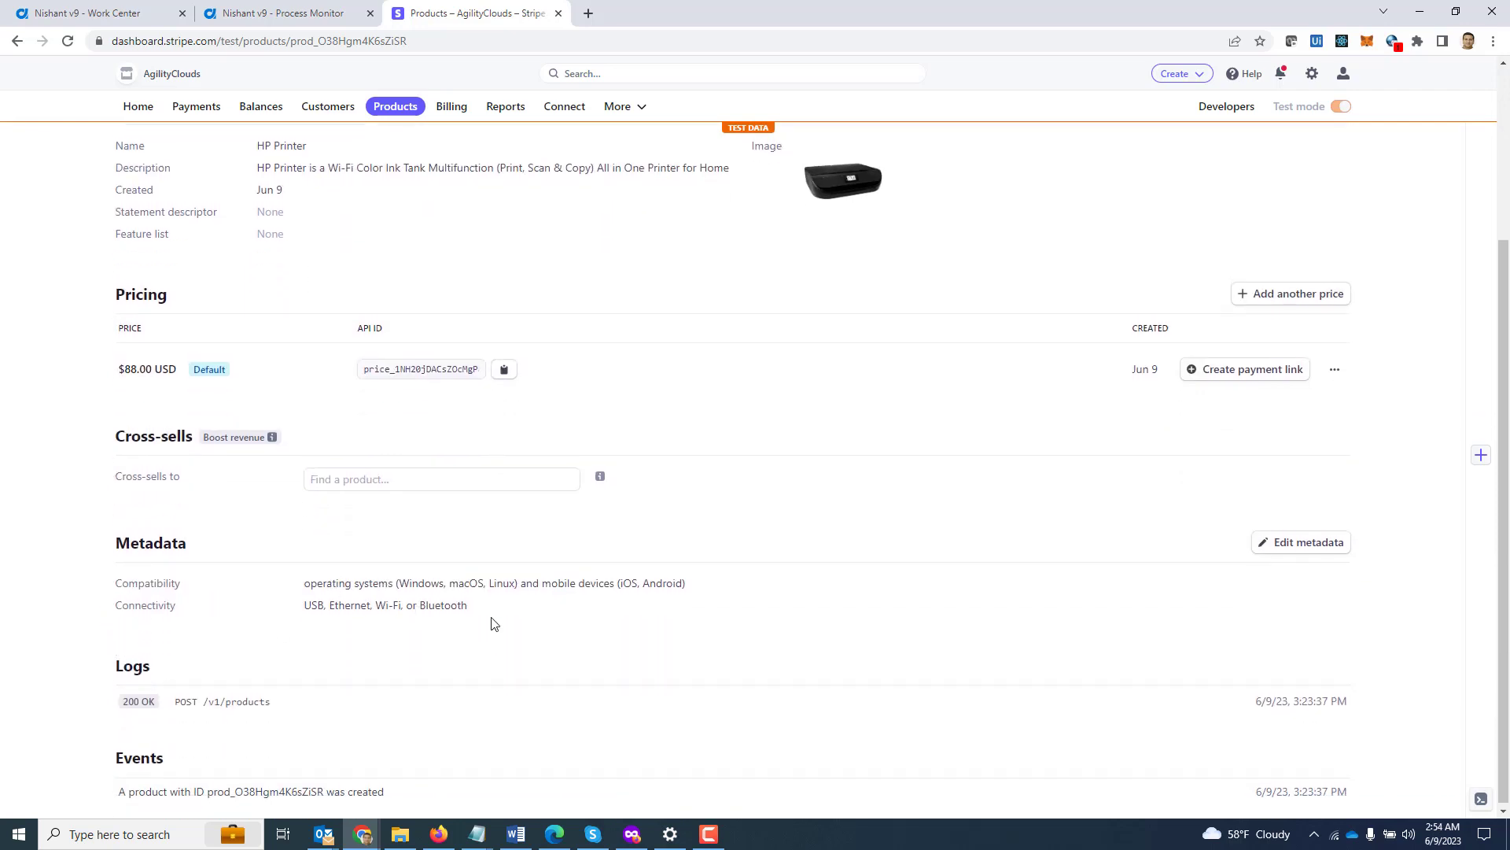
# Return to the process monitor and open the Update Product Details form from the activity's assigned participant.
pyautogui.click(282, 13)
pyautogui.click(504, 460)
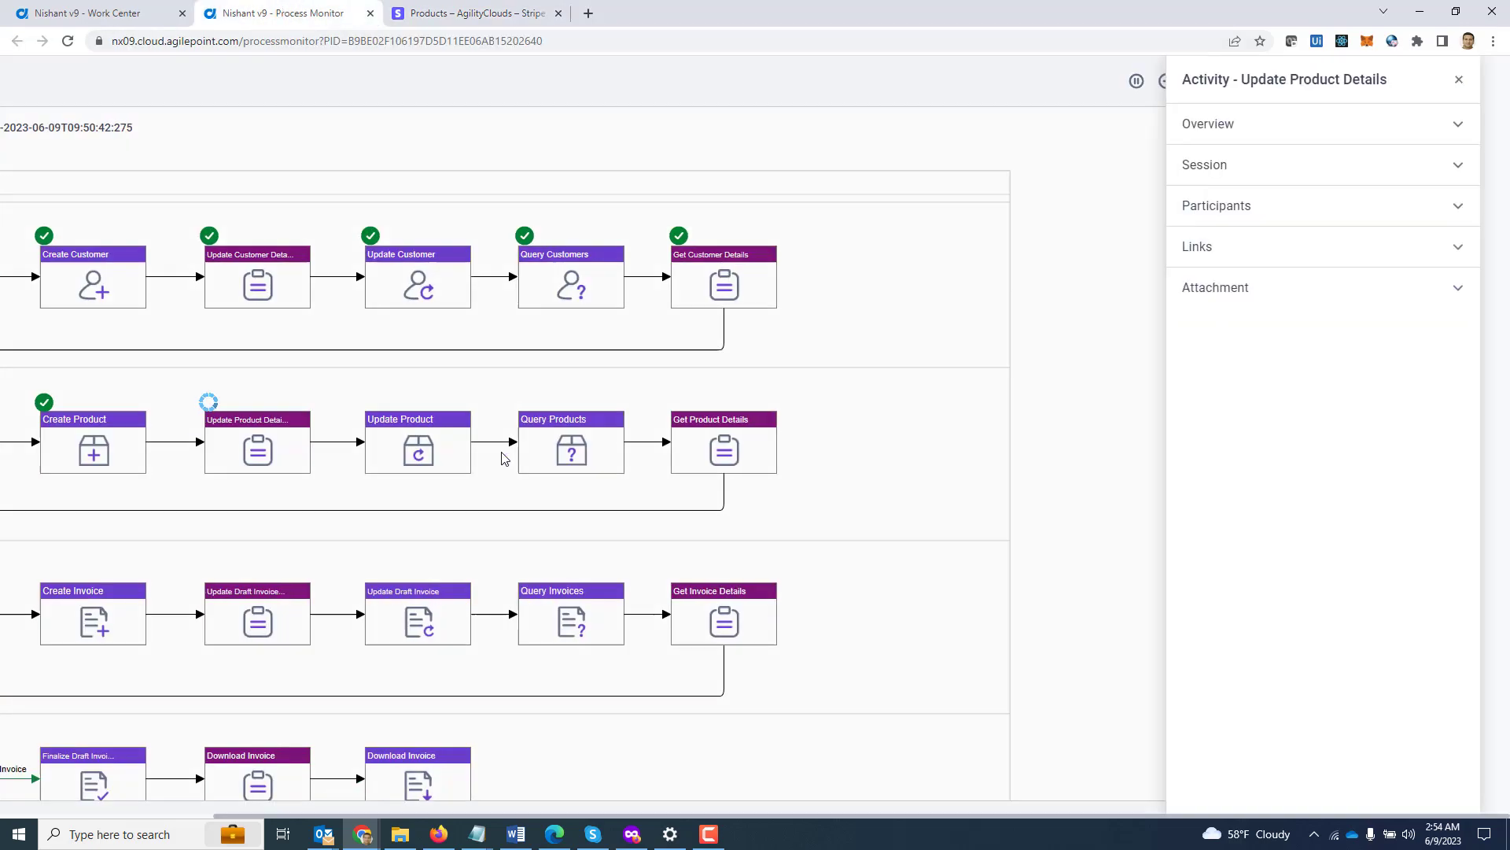
pyautogui.click(1240, 226)
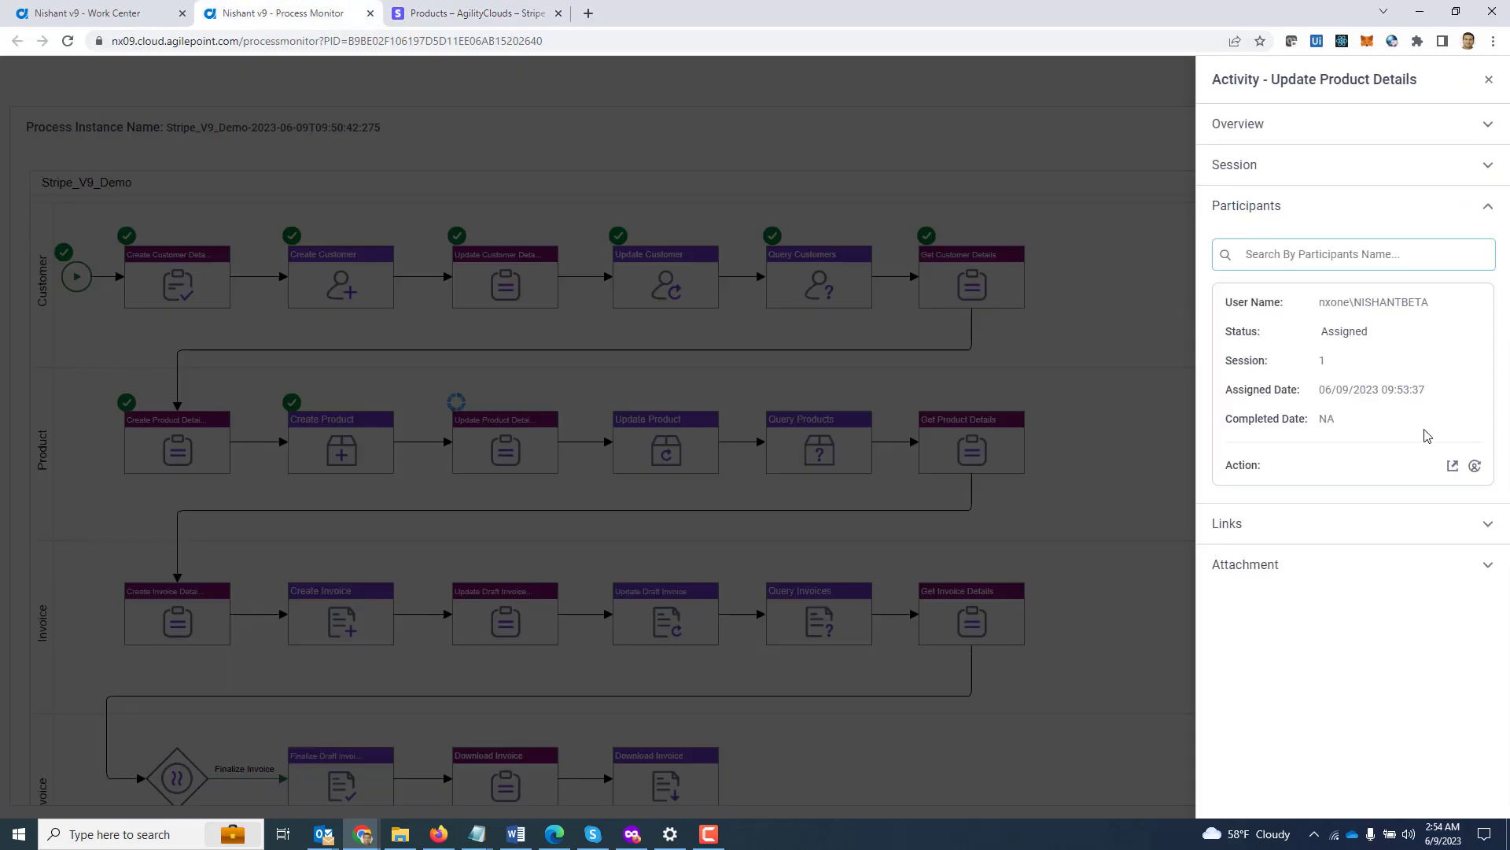
pyautogui.click(1454, 469)
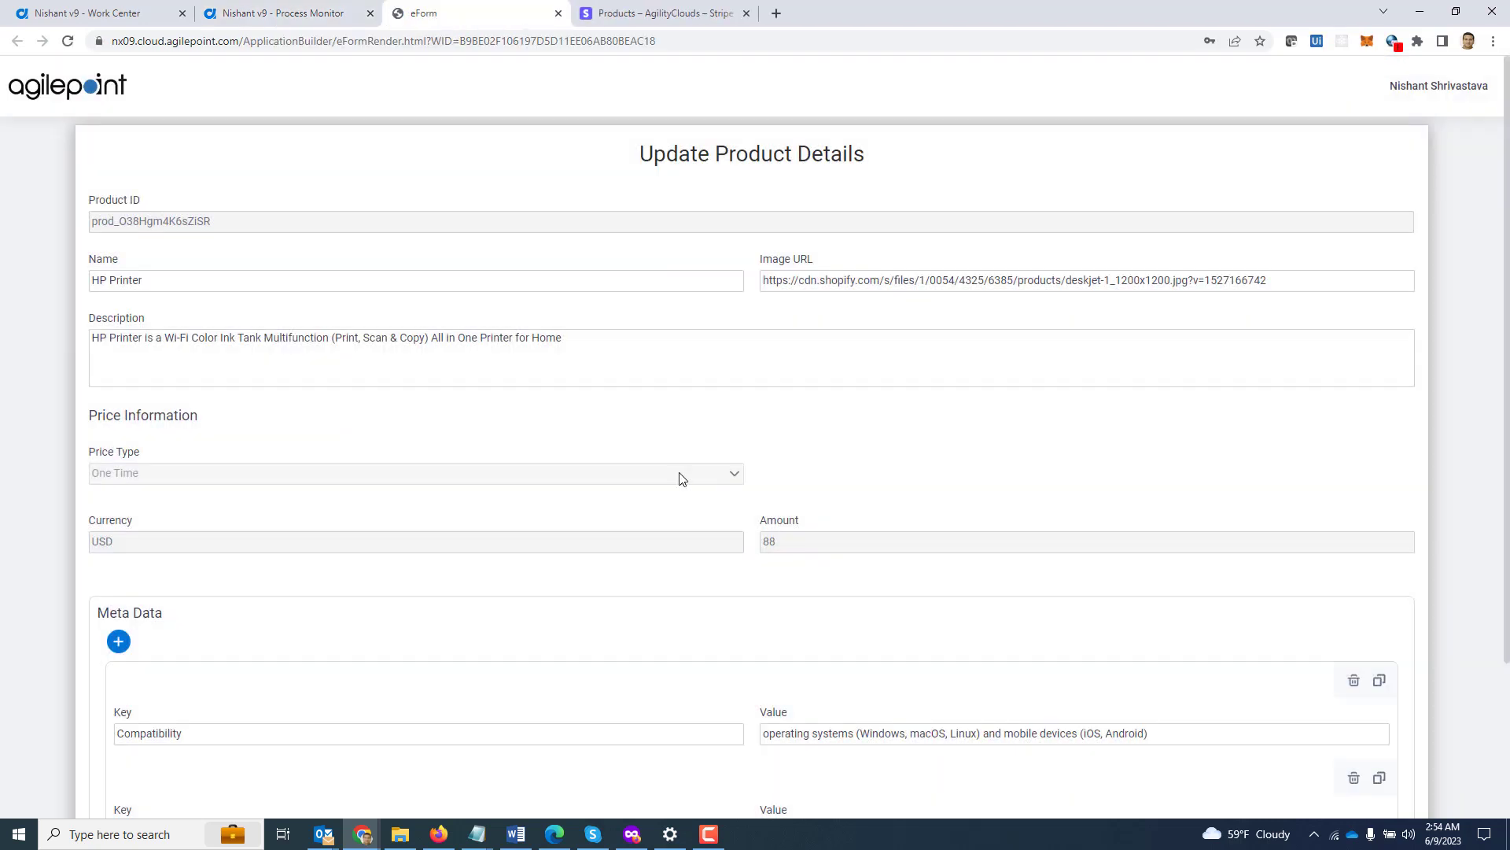
# Add a third metadata entry to the product with the key Multicolor and the value Yes.
pyautogui.scroll(-3, 681, 479)
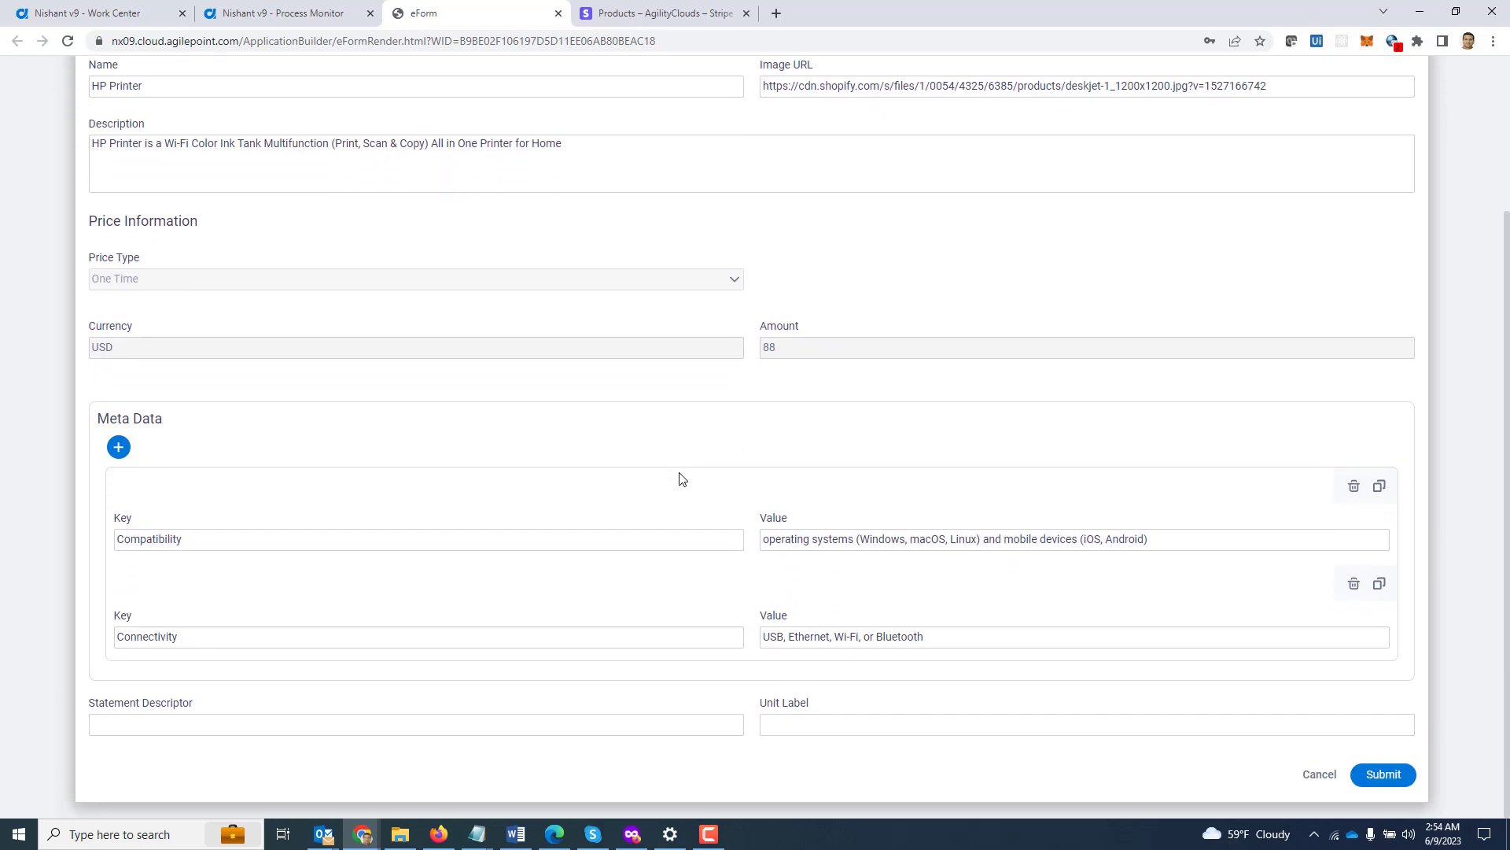
pyautogui.click(118, 447)
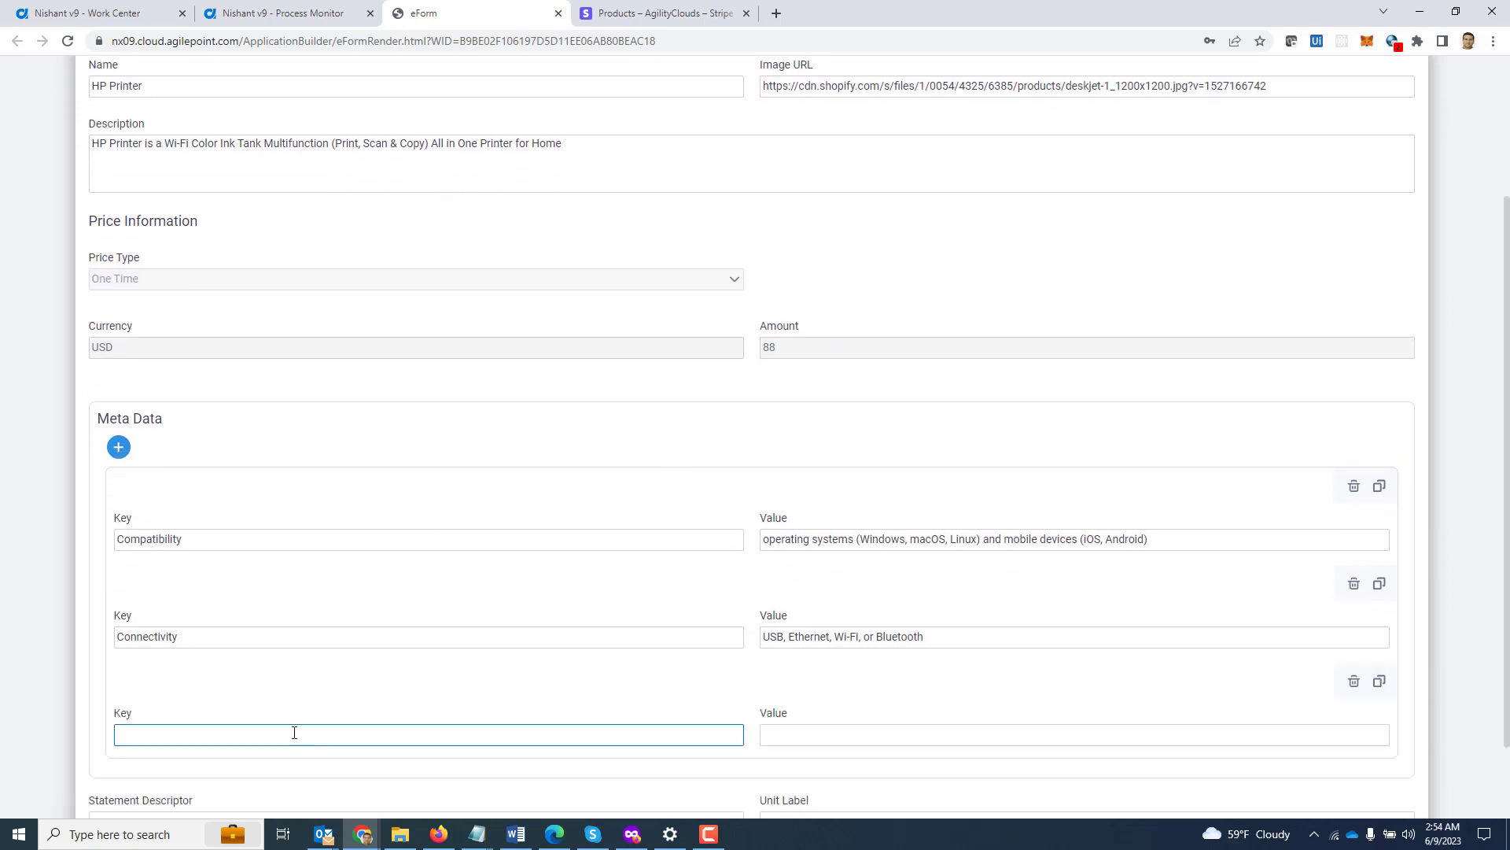
pyautogui.click(267, 737)
pyautogui.write('Multicolor')
pyautogui.press('Tab')
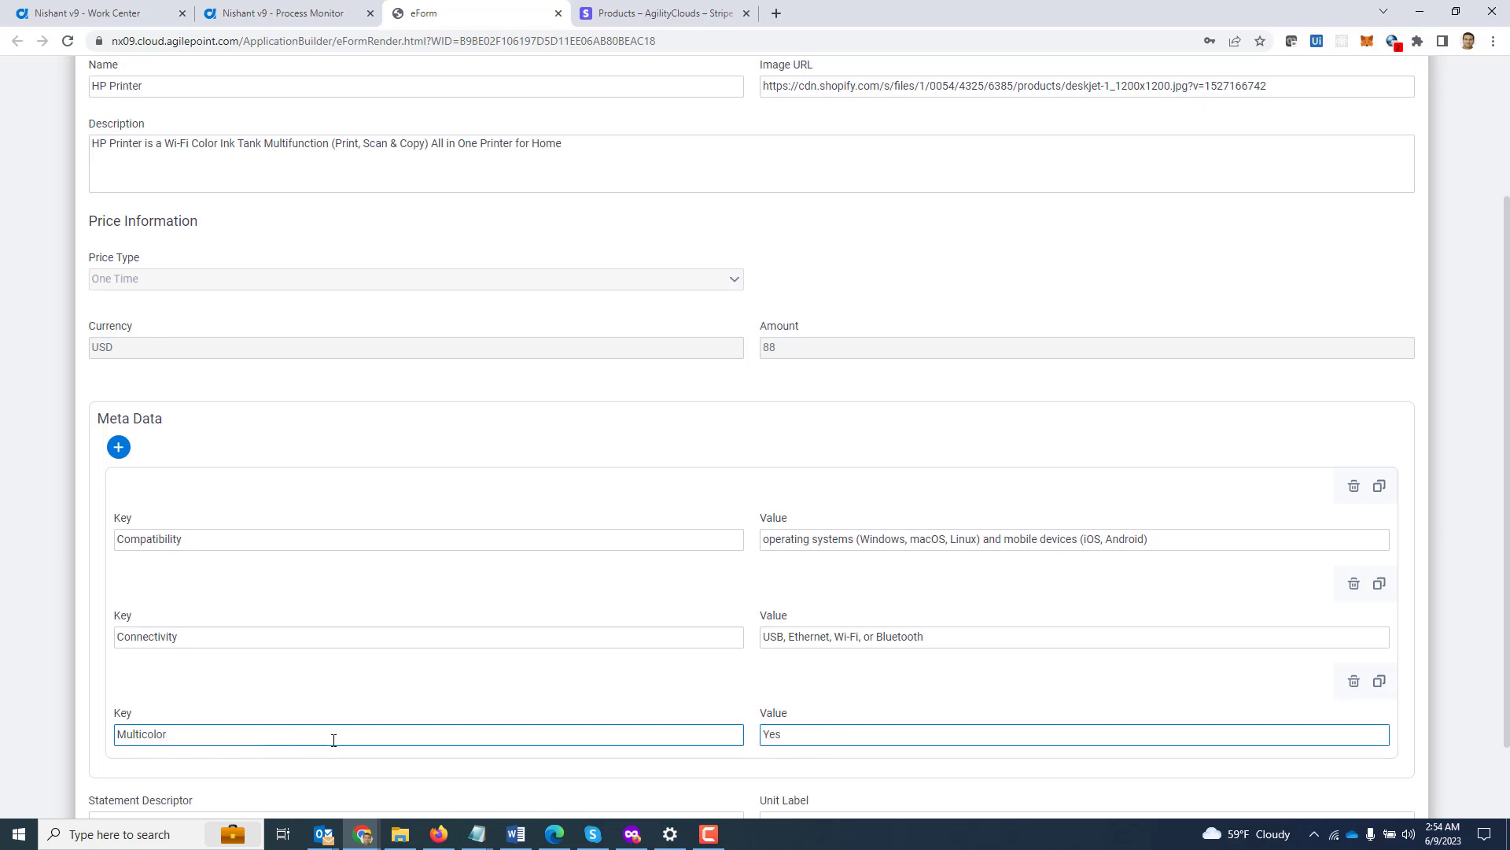
pyautogui.scroll(-1, 333, 740)
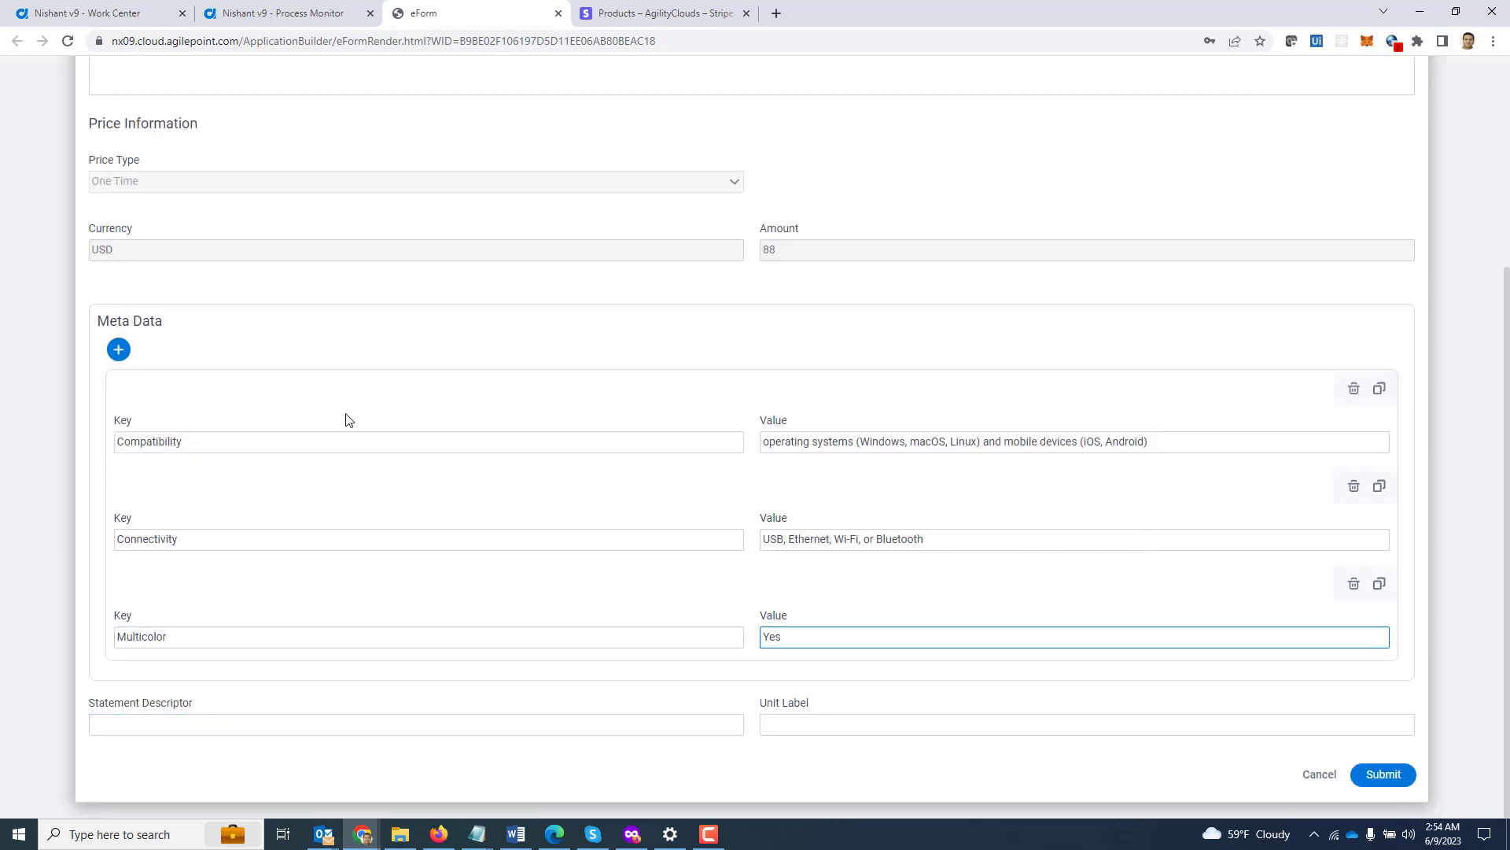
# Copy the product name HP Printer into the Statement Descriptor, set the Unit Label to Per Unit, and submit the form.
pyautogui.scroll(3, 348, 419)
pyautogui.moveTo(162, 263); pyautogui.dragTo(59, 269)
pyautogui.hotkey('ctrl', 'c')
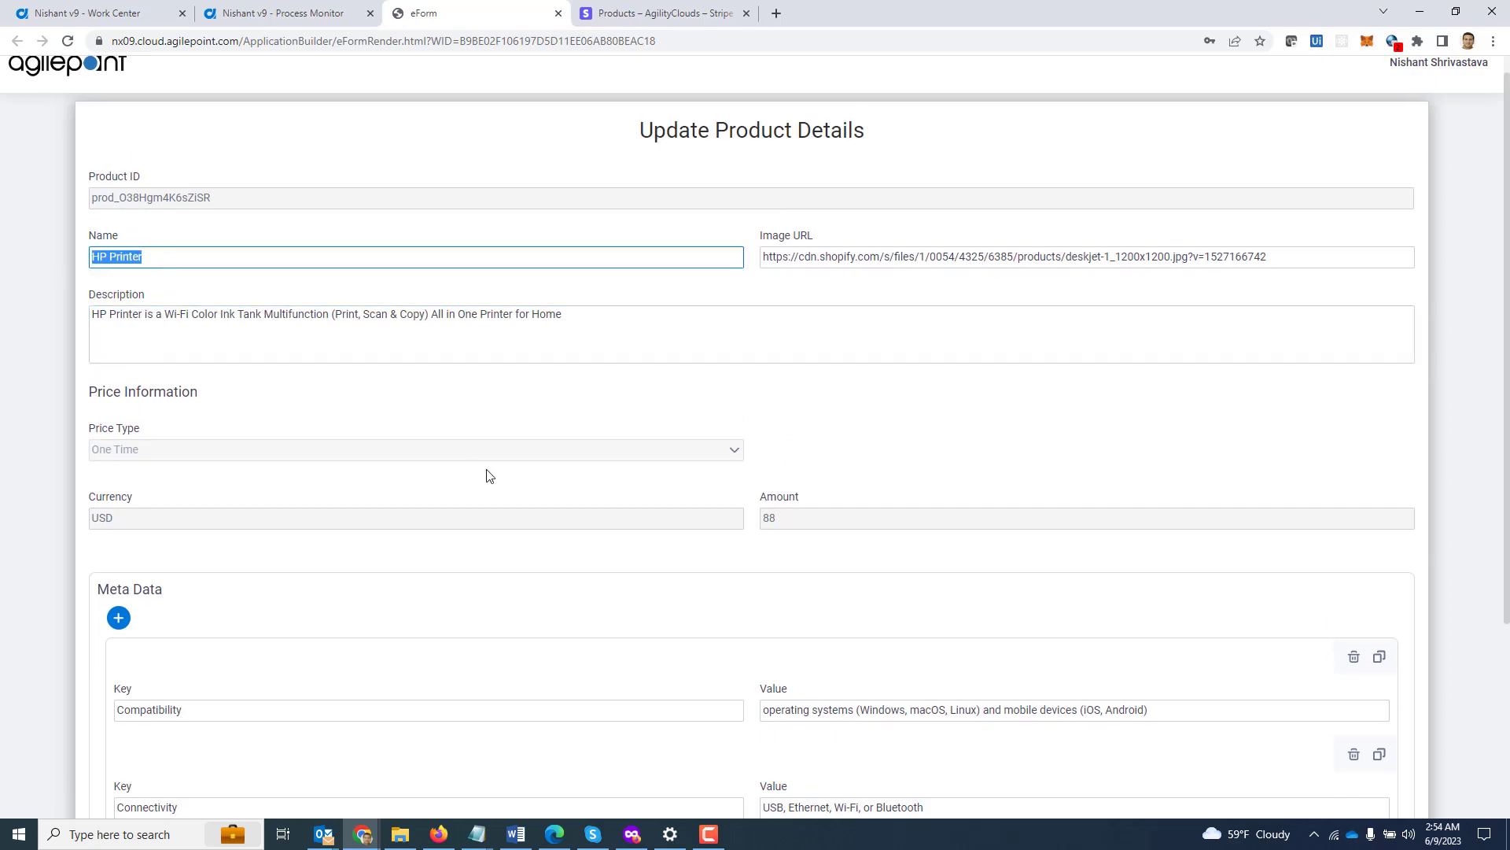
pyautogui.scroll(-3, 487, 475)
pyautogui.click(226, 724)
pyautogui.hotkey('ctrl', 'v')
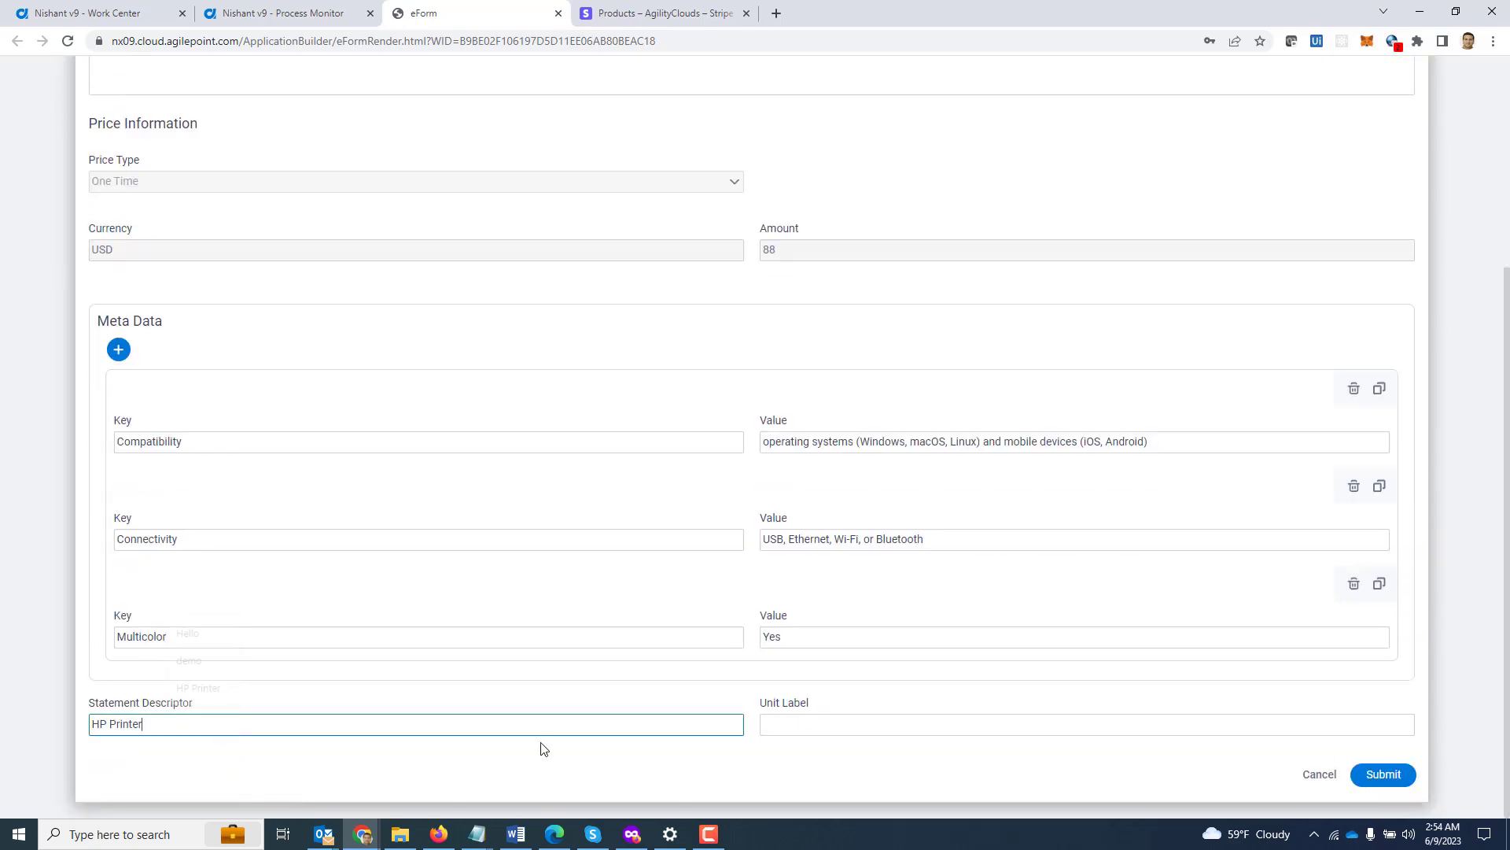
pyautogui.click(804, 722)
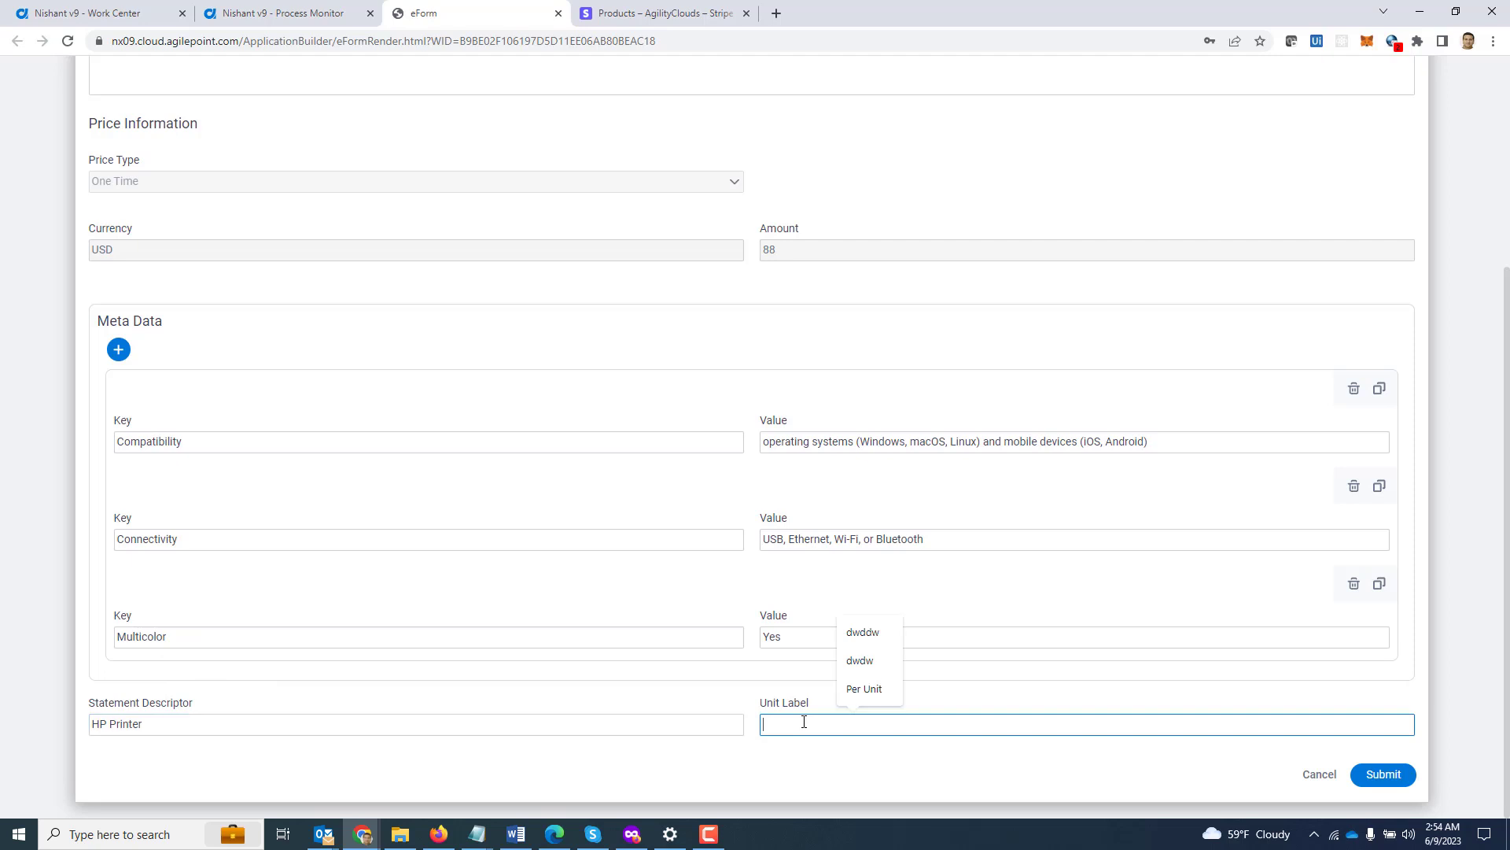
pyautogui.write('Per Unit')
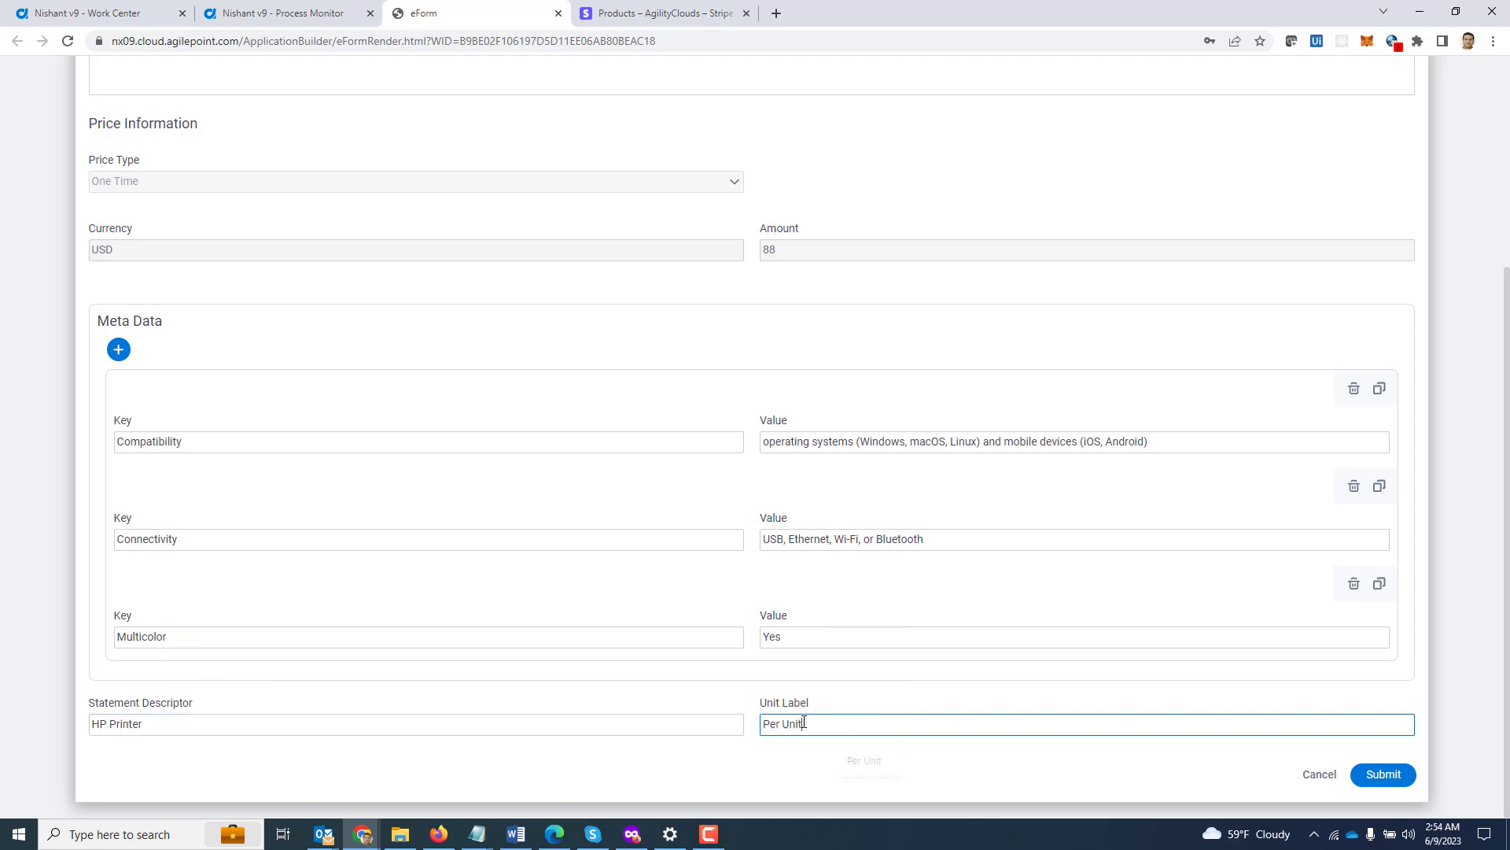
pyautogui.click(905, 700)
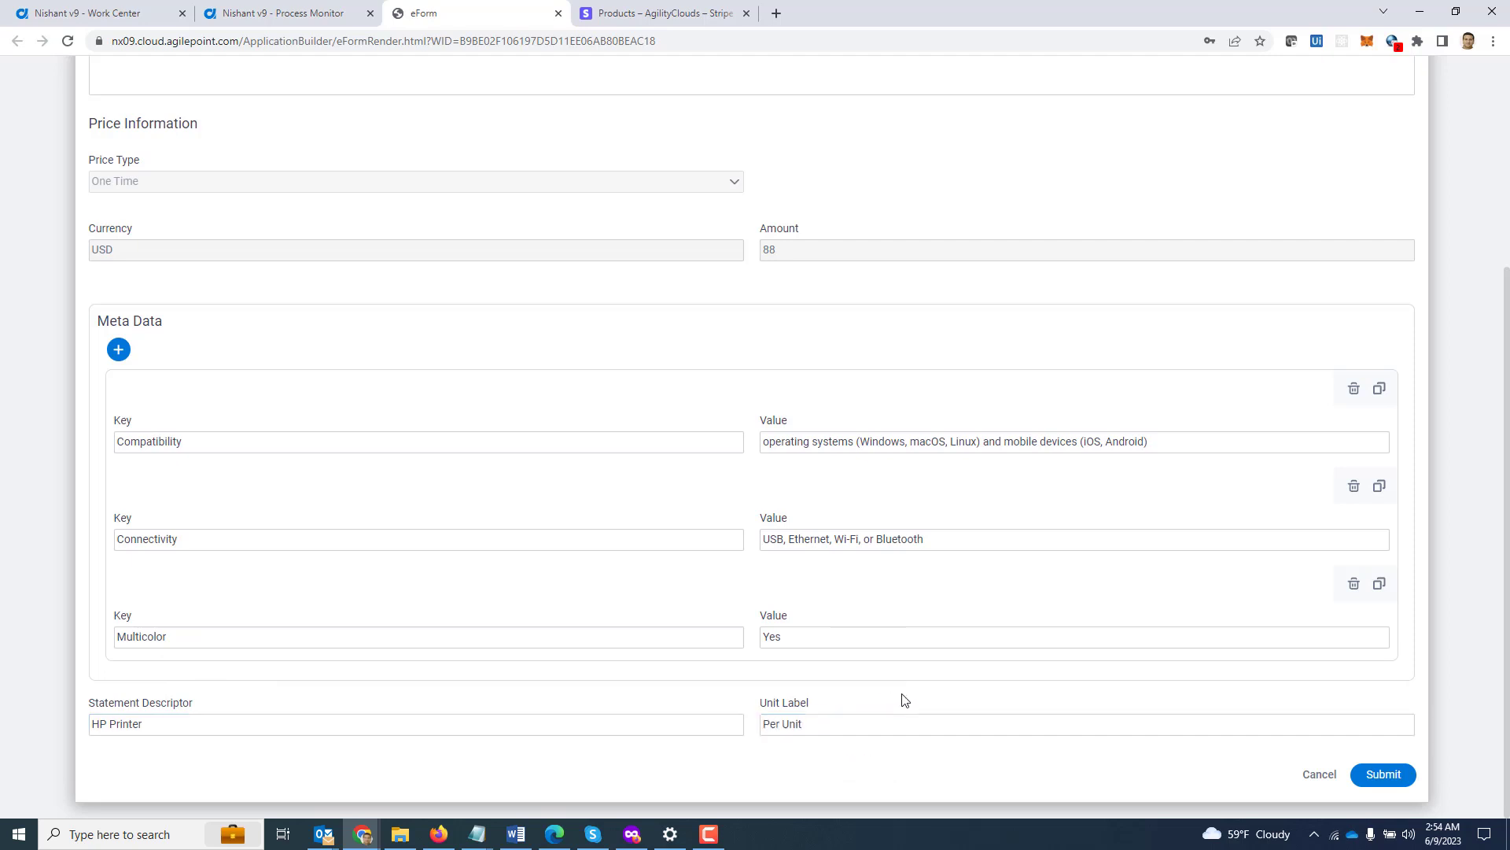
pyautogui.click(1393, 777)
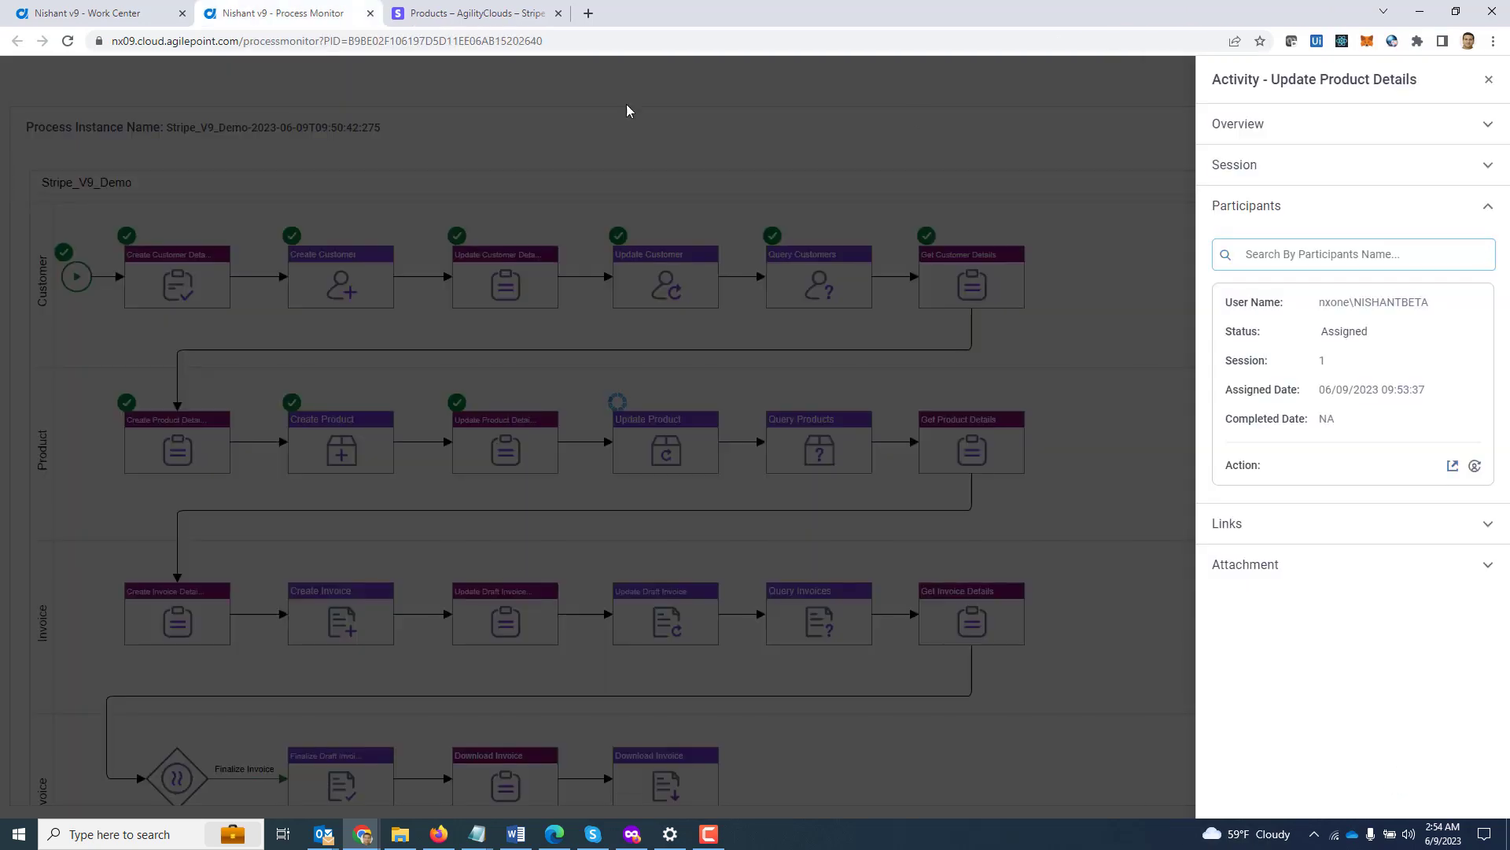
# Reload the HP Printer product page in Stripe and check its statement descriptor, unit label and metadata.
pyautogui.click(482, 14)
pyautogui.click(151, 40)
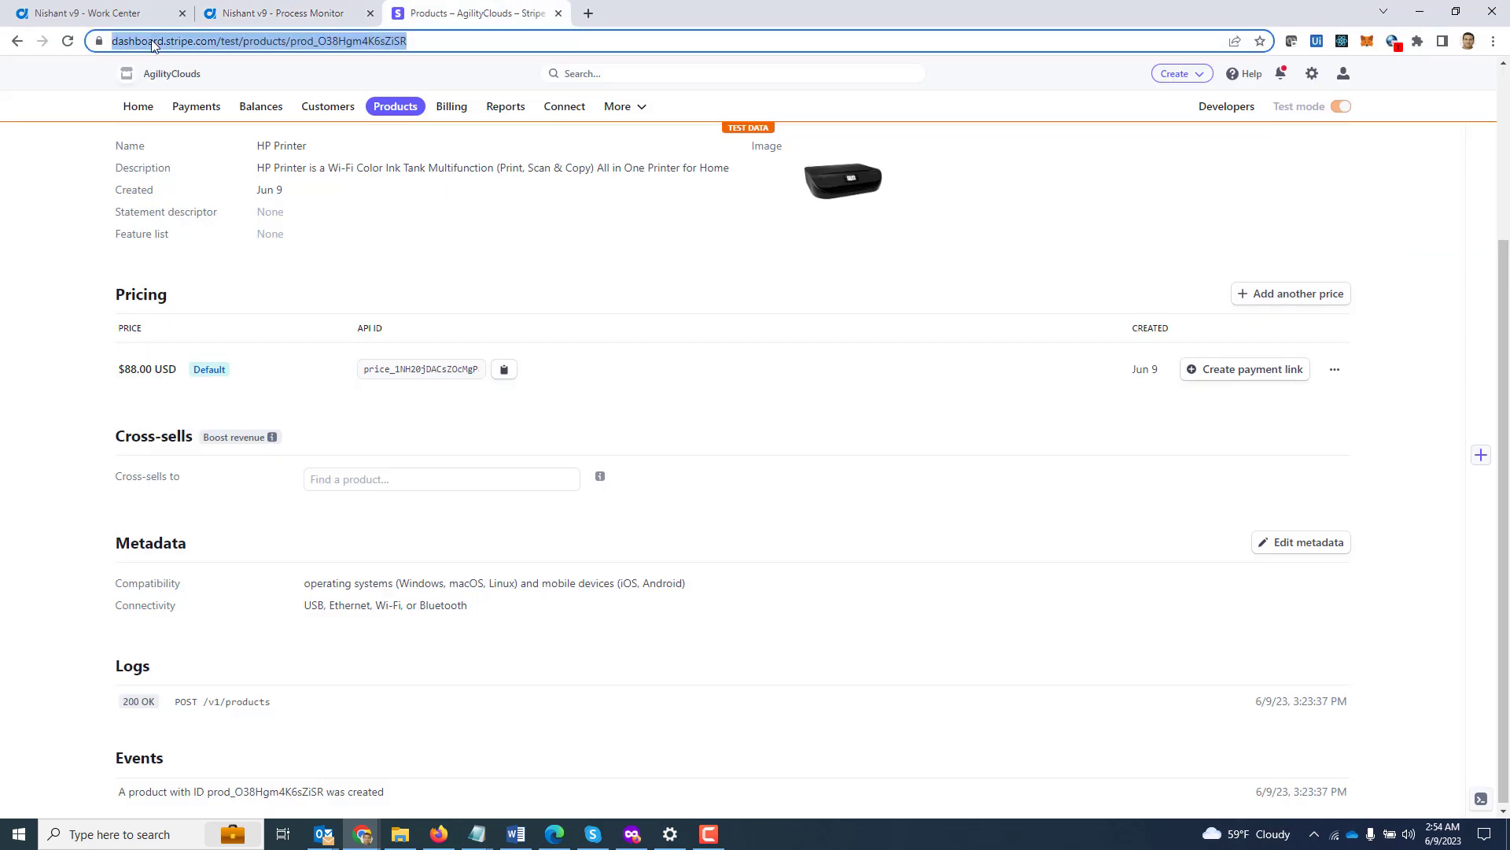
pyautogui.press('Return')
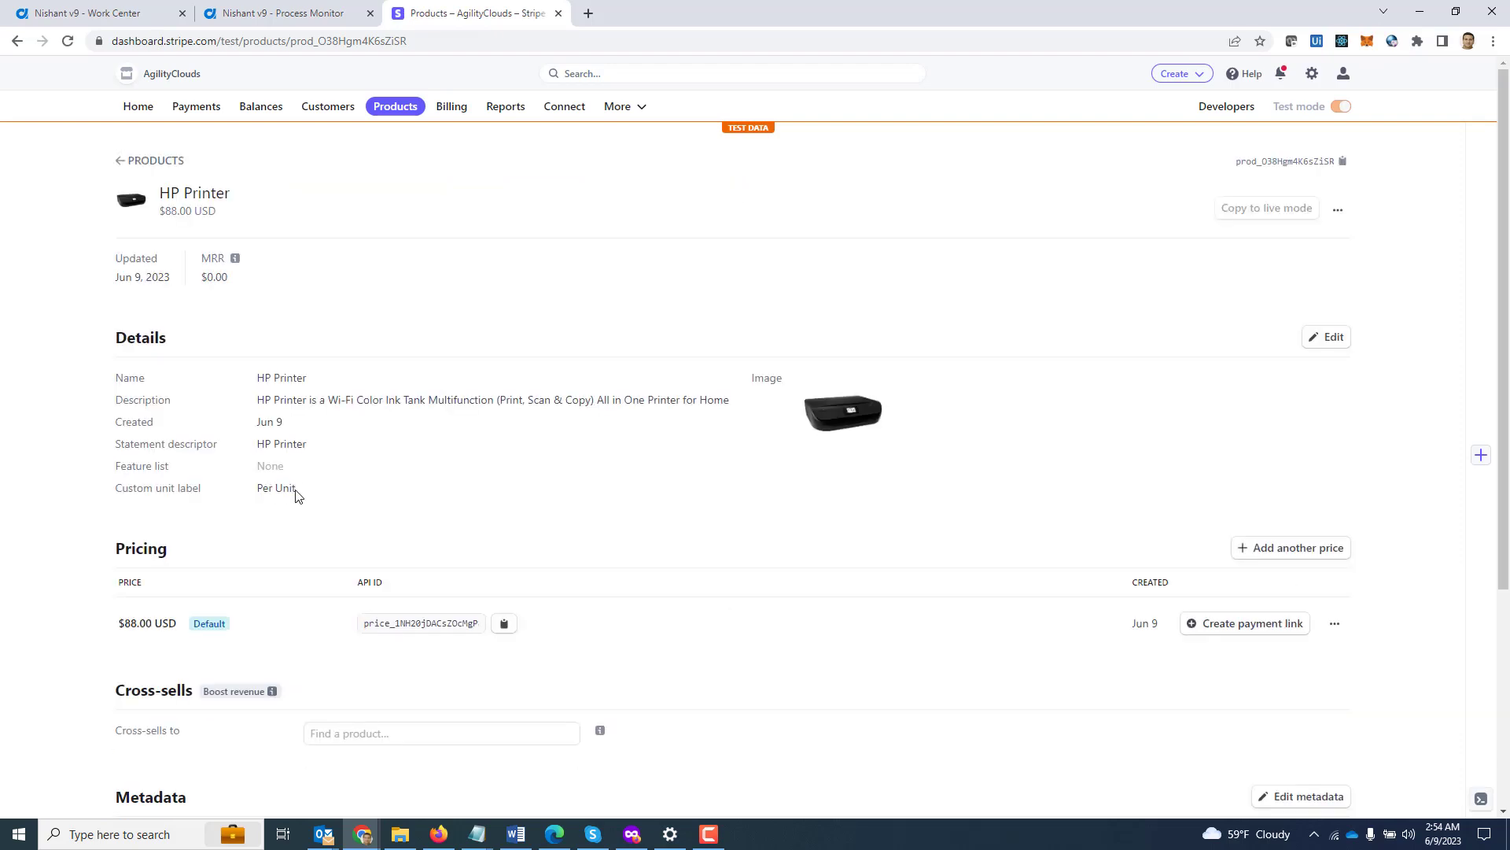
pyautogui.scroll(-4, 432, 470)
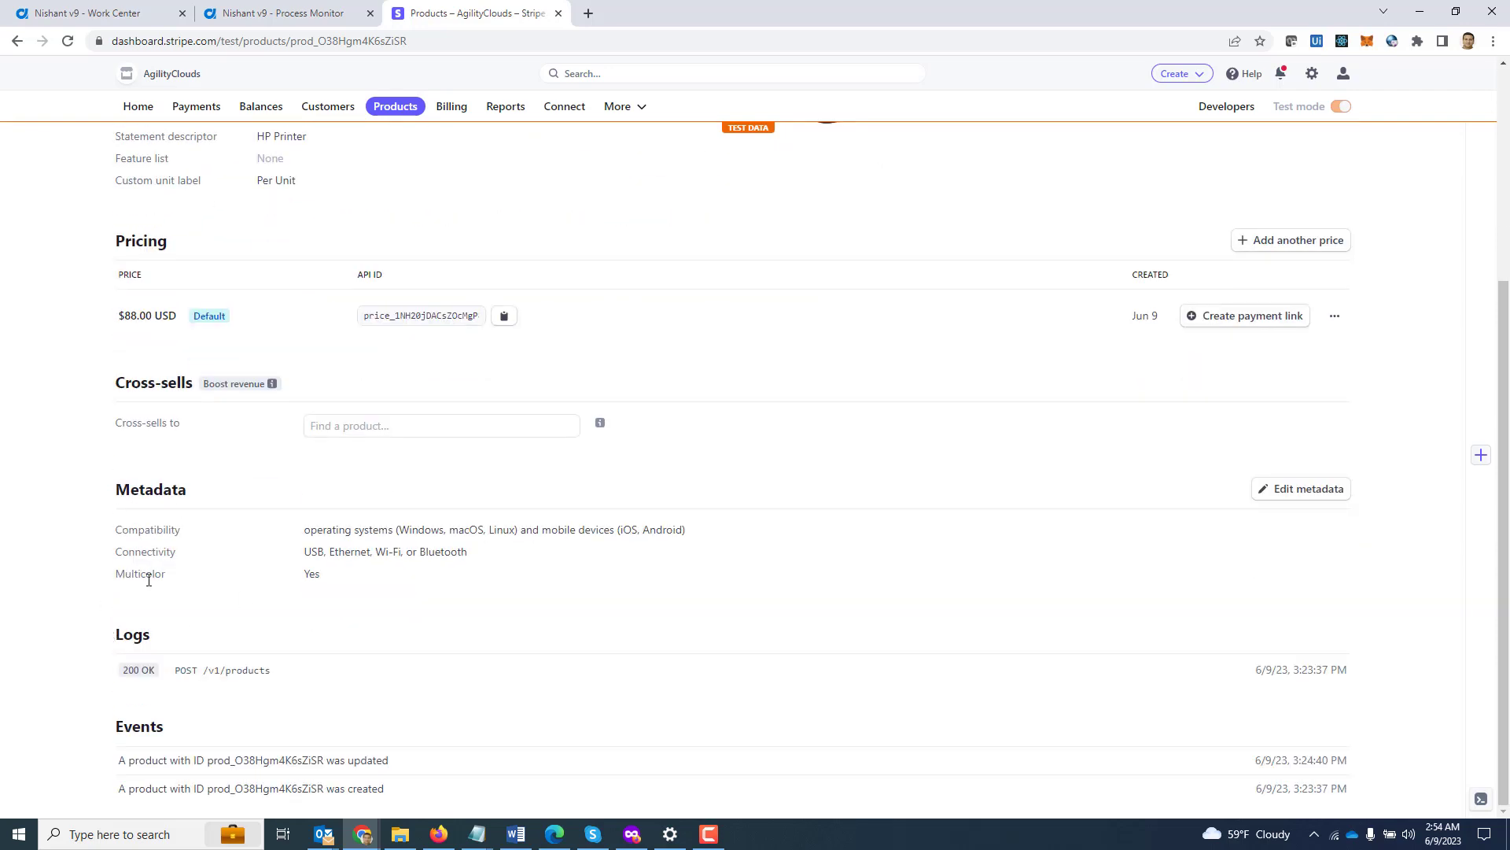
# Return to the process monitor, open the Get Product Details form from the activity's assigned participant, and submit it.
pyautogui.click(317, 11)
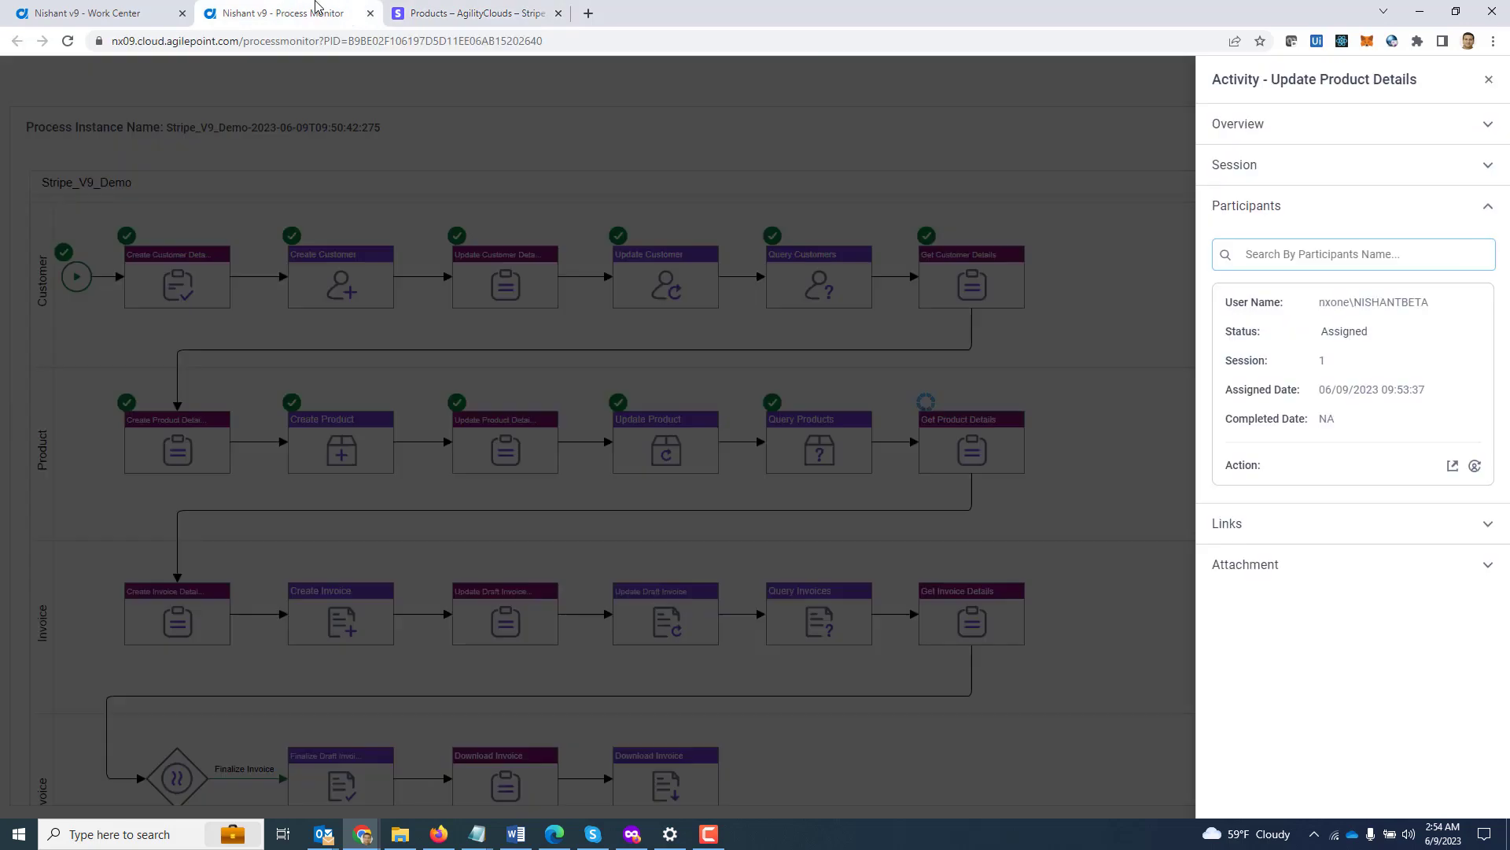
pyautogui.click(1489, 79)
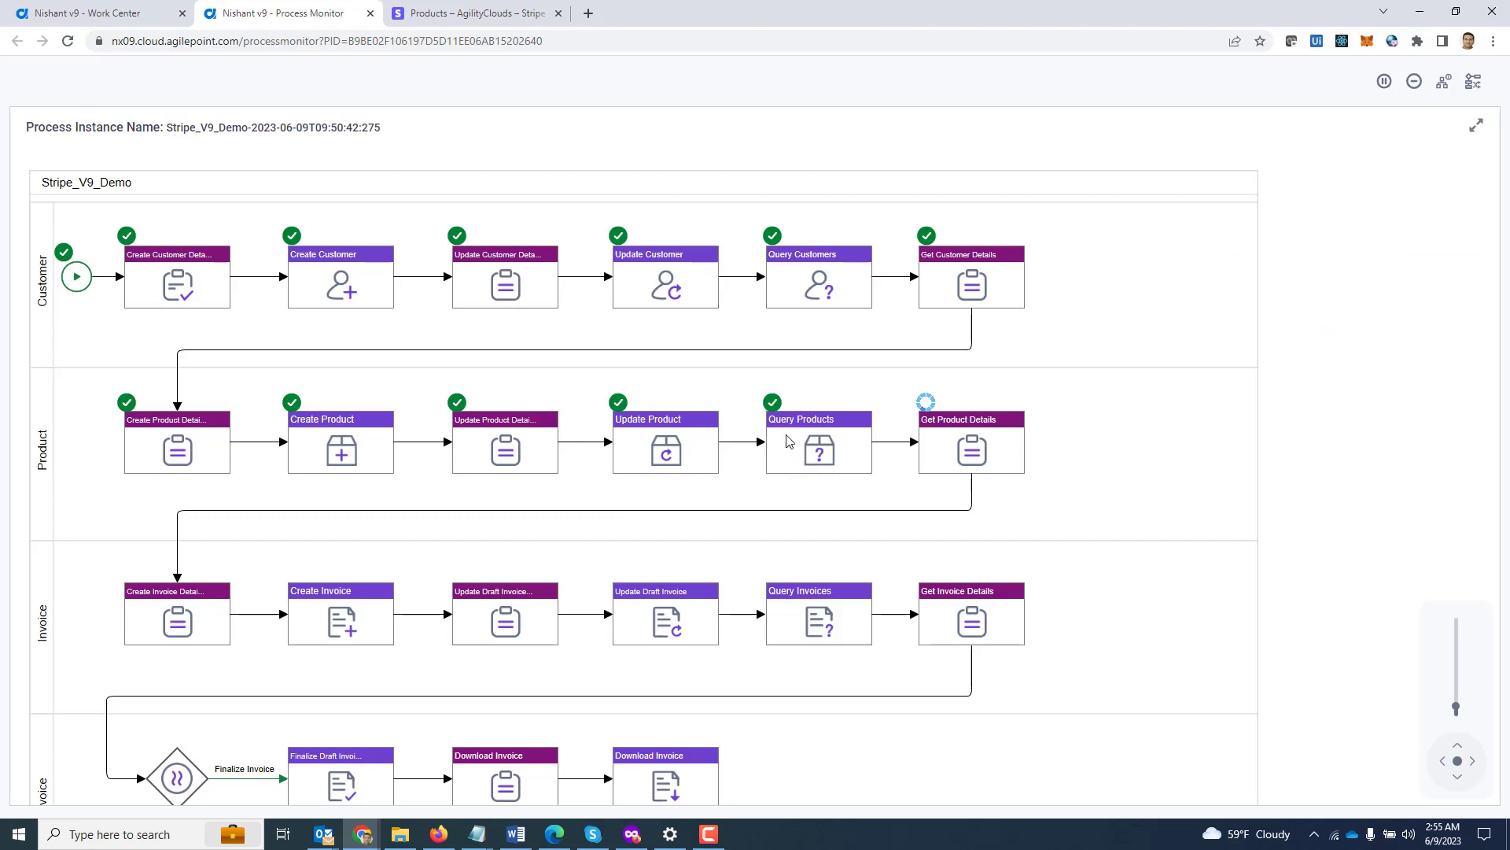
pyautogui.click(974, 454)
pyautogui.click(1249, 210)
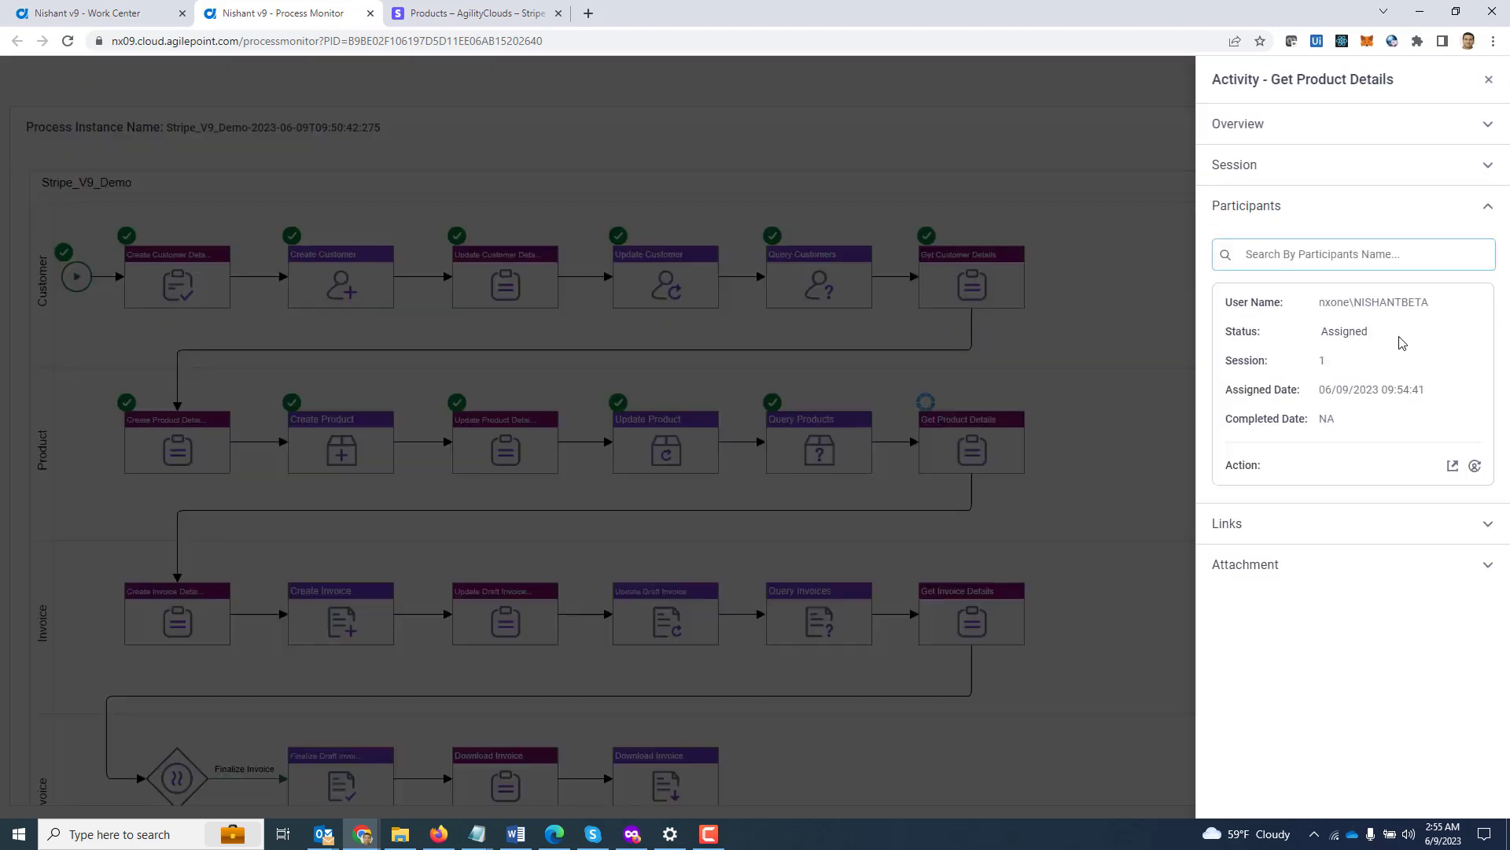
pyautogui.click(1453, 466)
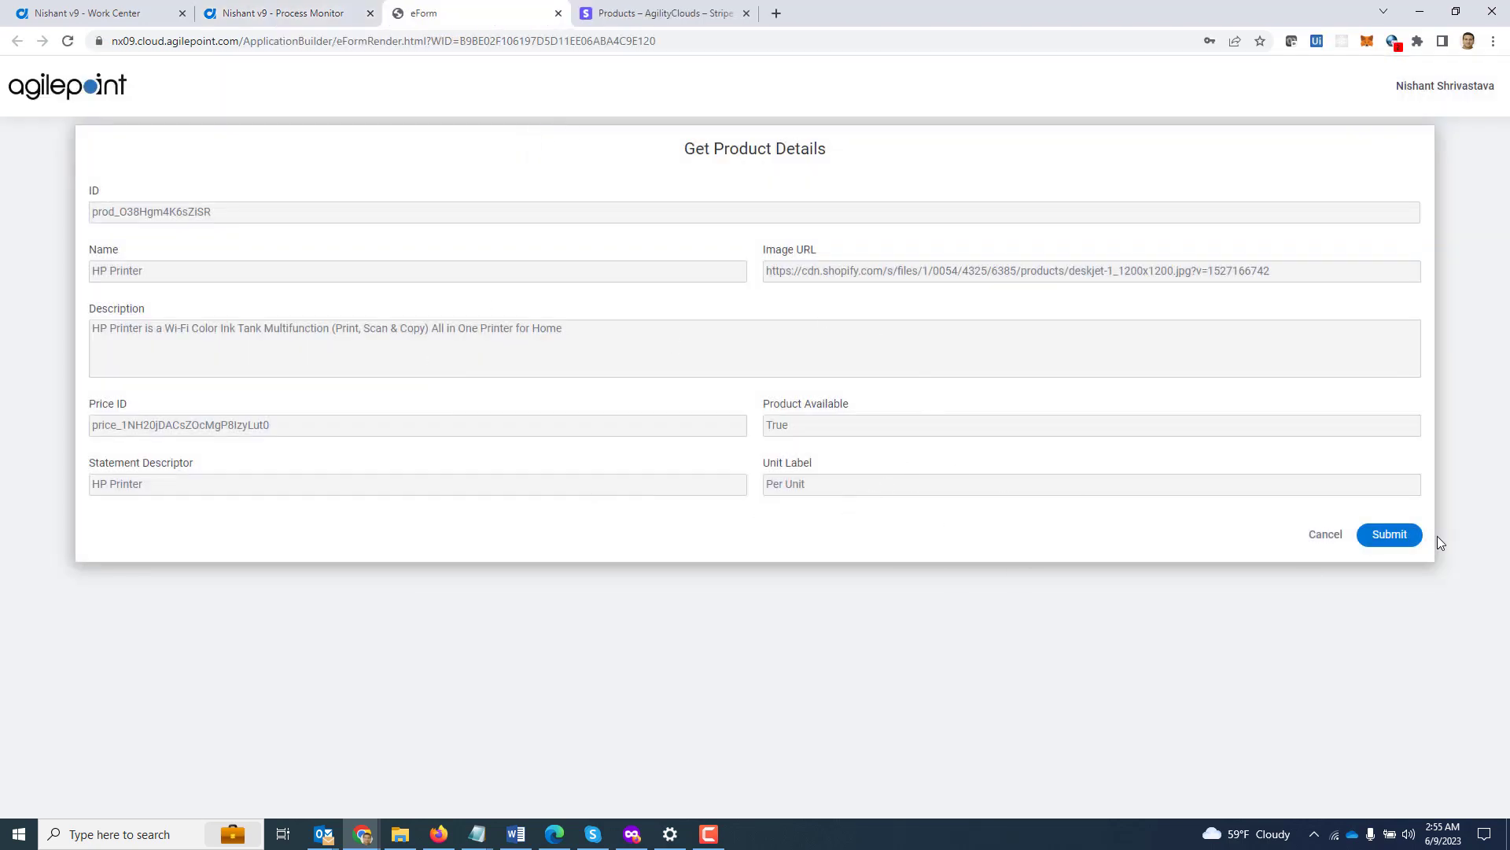
pyautogui.click(1389, 535)
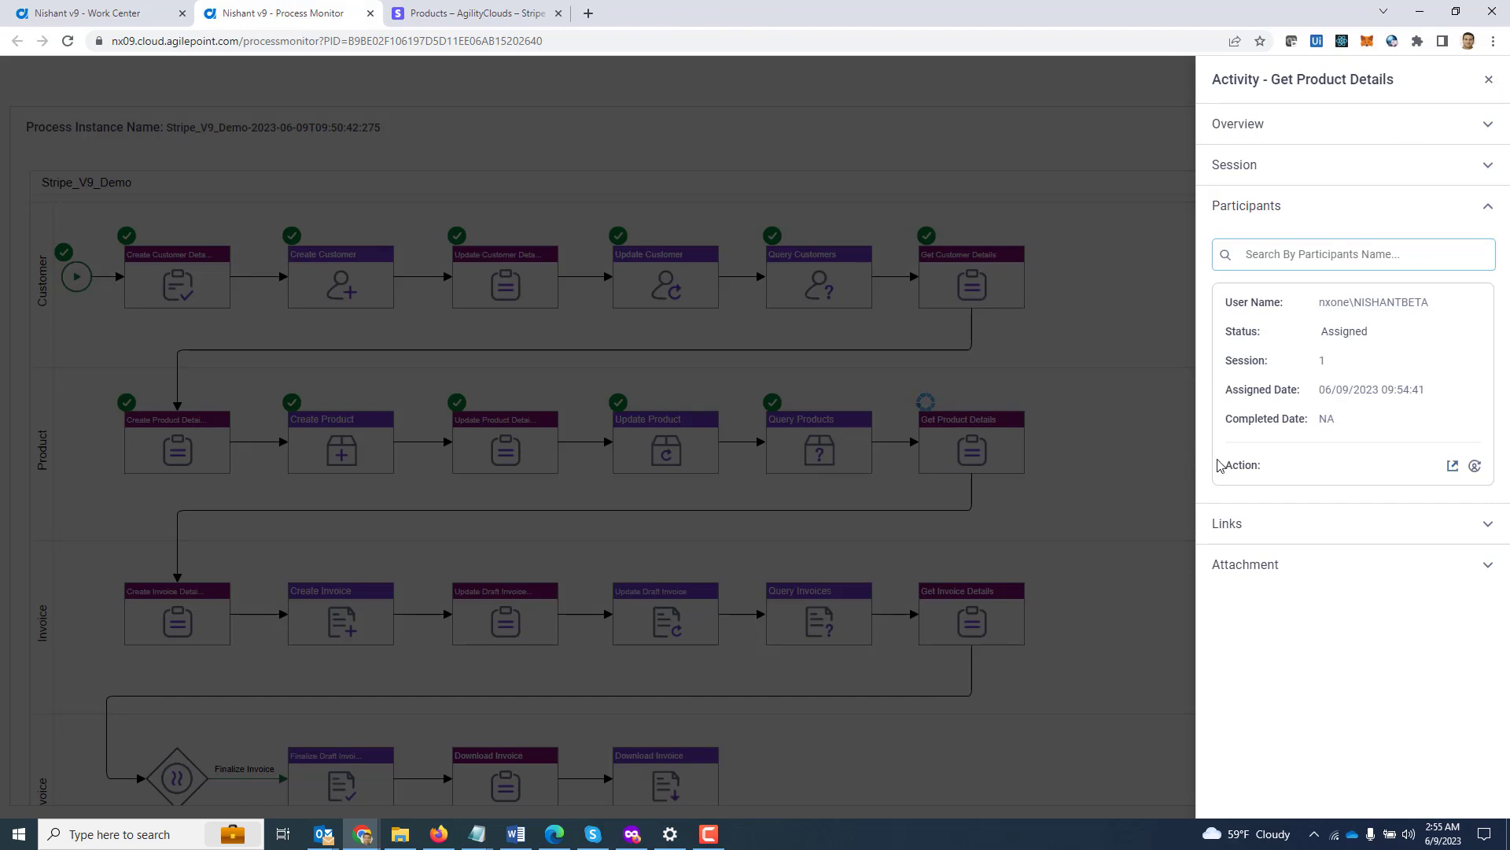
# Open the Create Invoice form from the Create Invoice Details activity's assigned participant.
pyautogui.click(1489, 81)
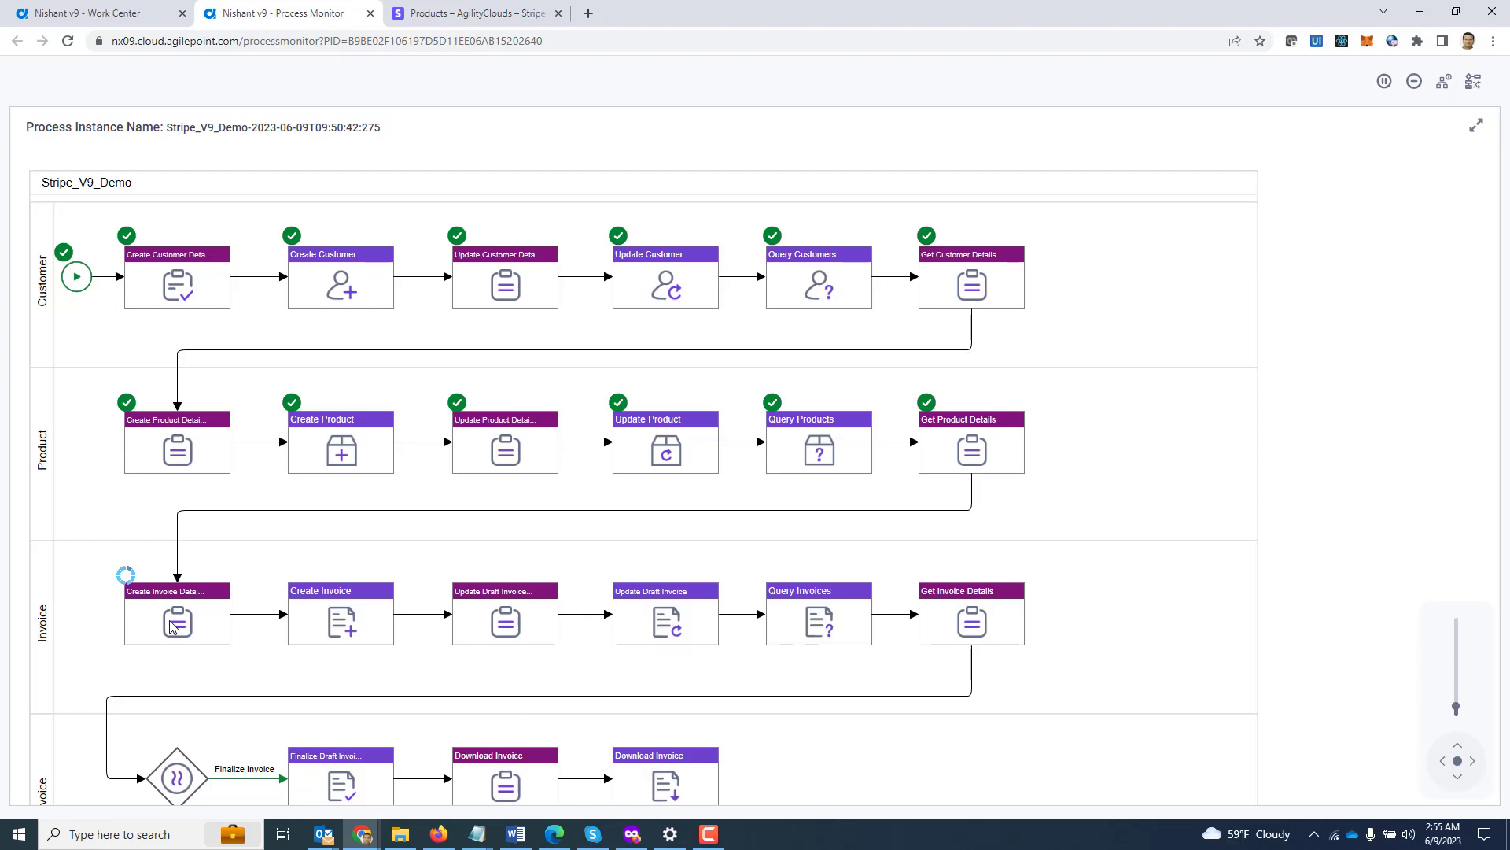
pyautogui.click(173, 626)
pyautogui.click(1260, 211)
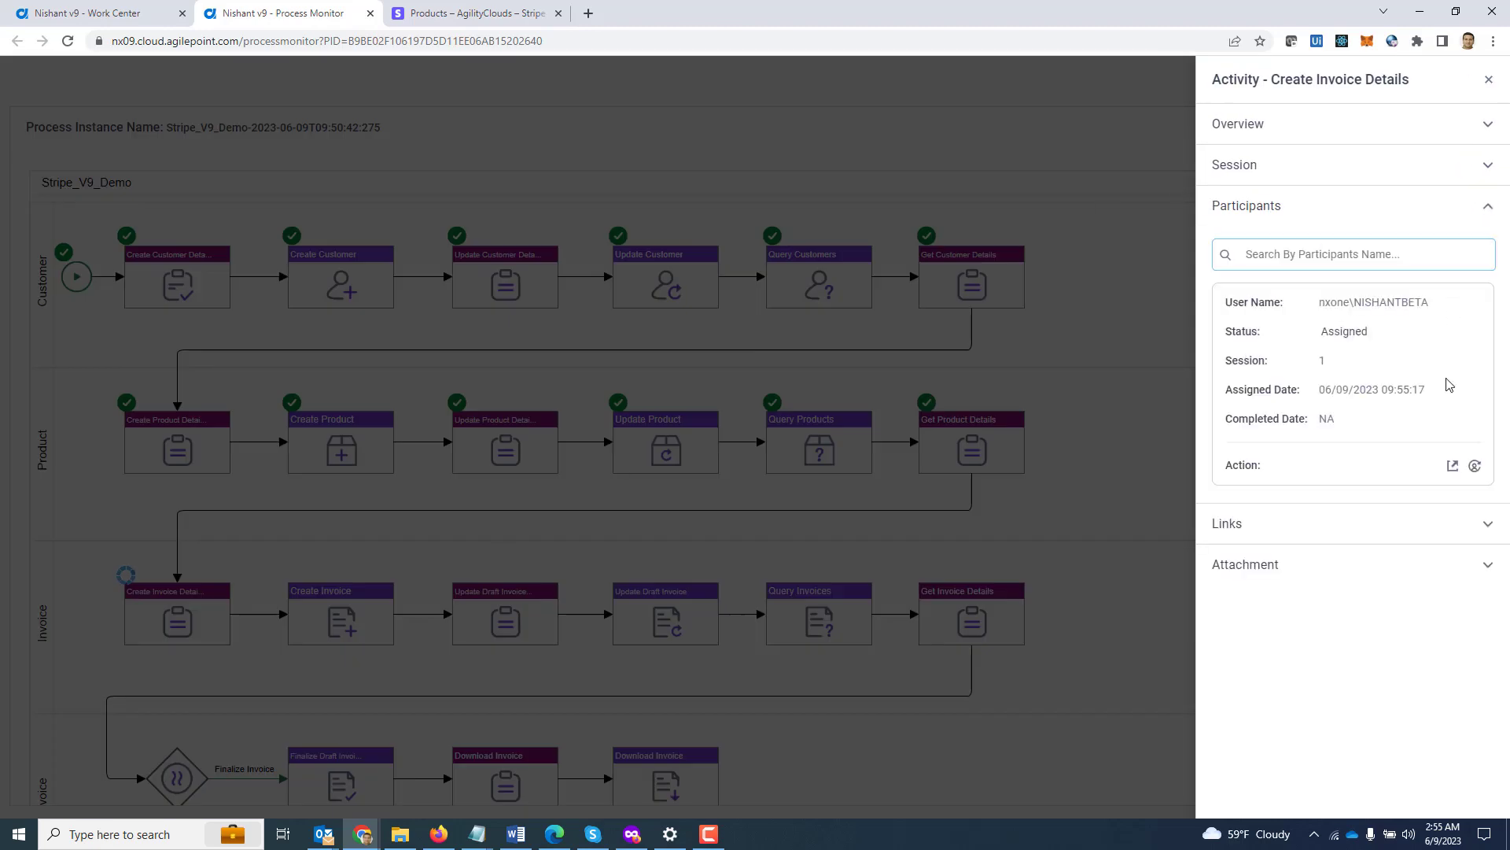
pyautogui.click(1453, 466)
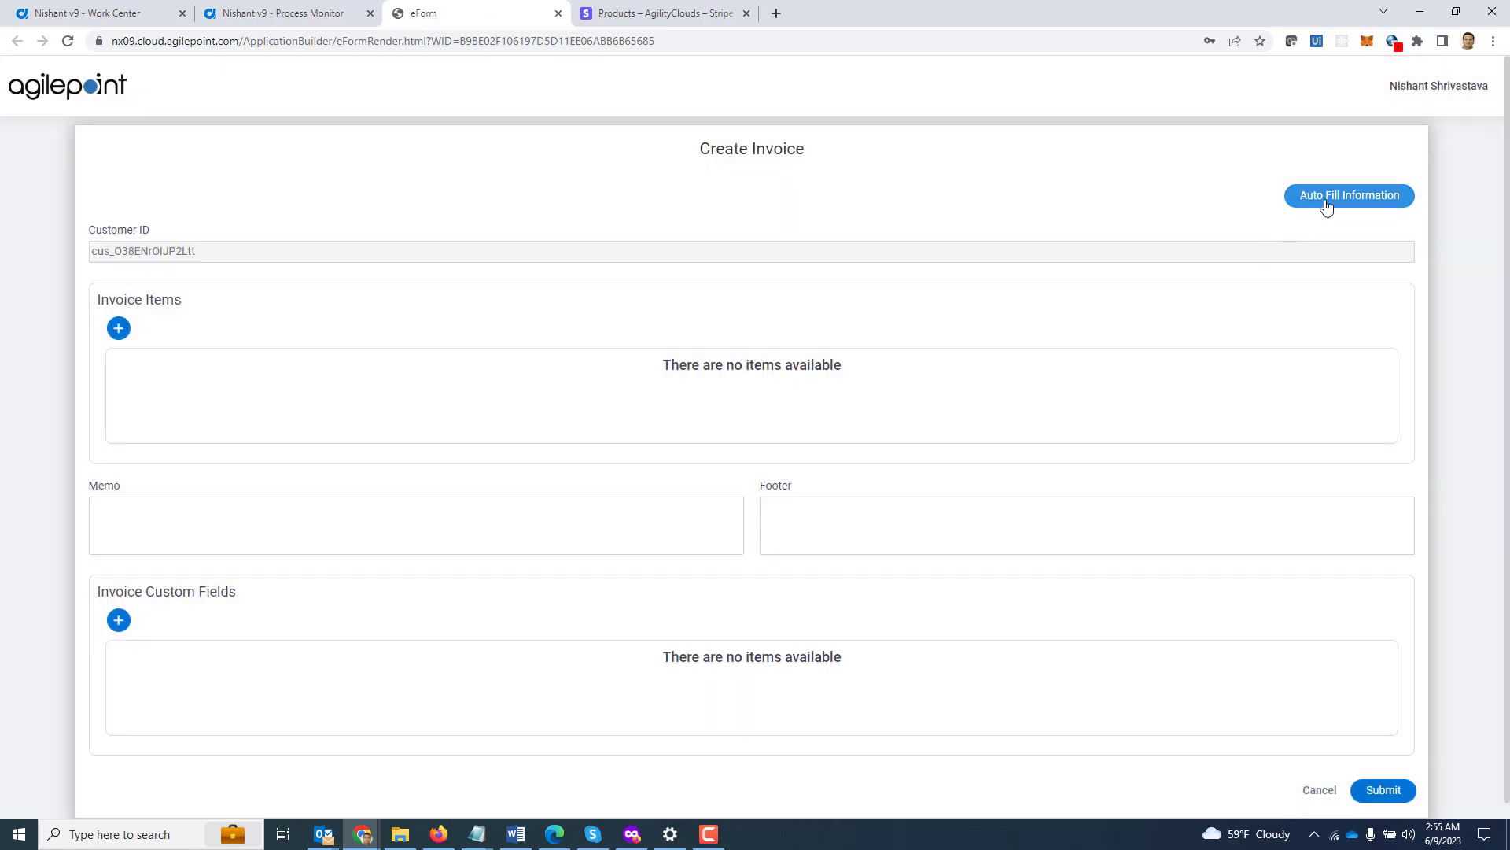
# Auto-fill the Create Invoice form with the sample information, review its items, memo, footer and custom fields, and submit it.
pyautogui.click(1327, 206)
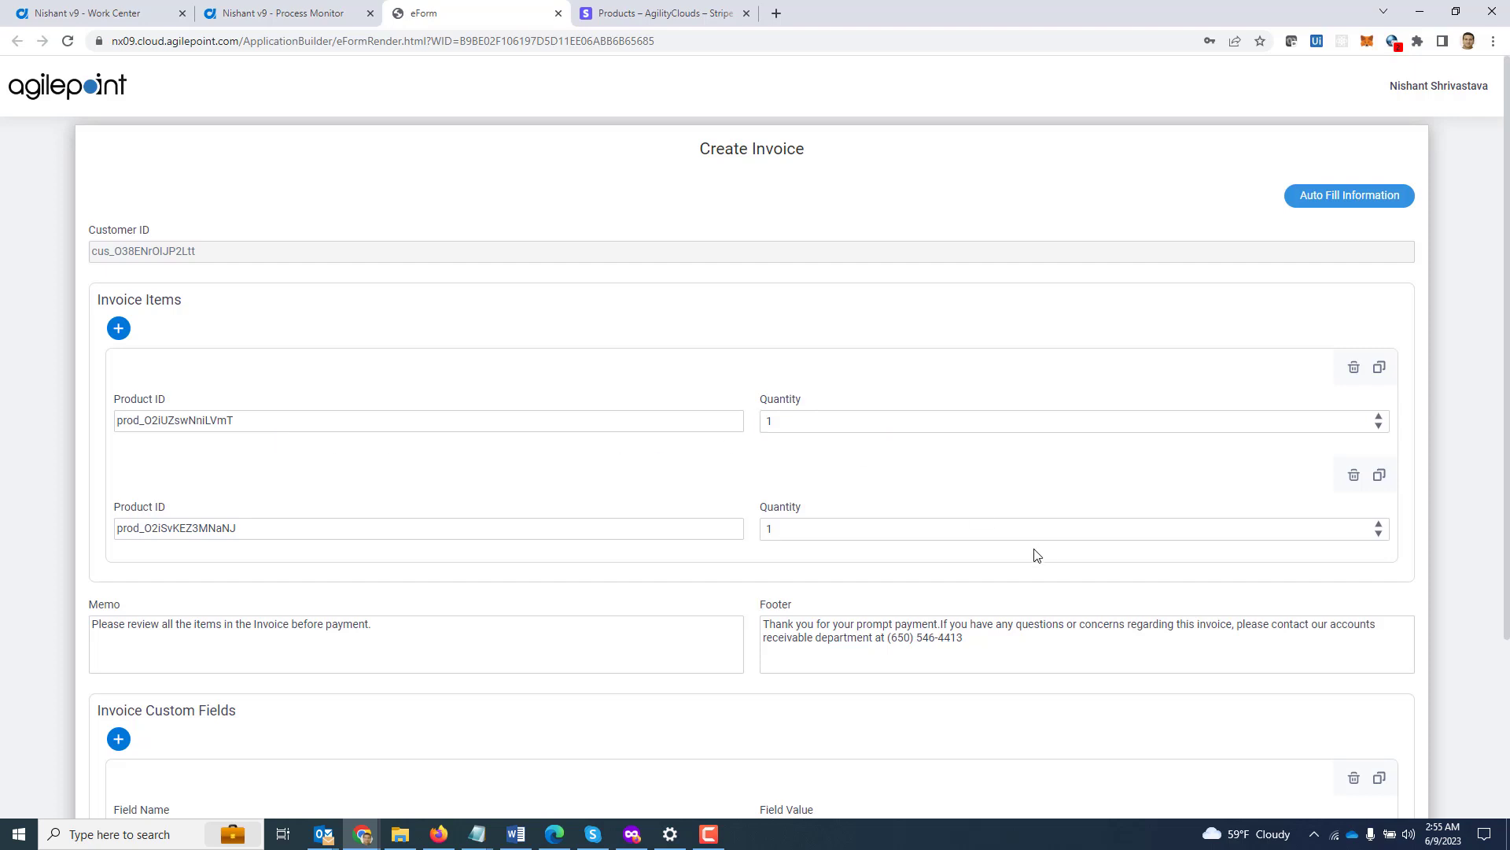
pyautogui.scroll(-3, 1036, 556)
pyautogui.click(535, 404)
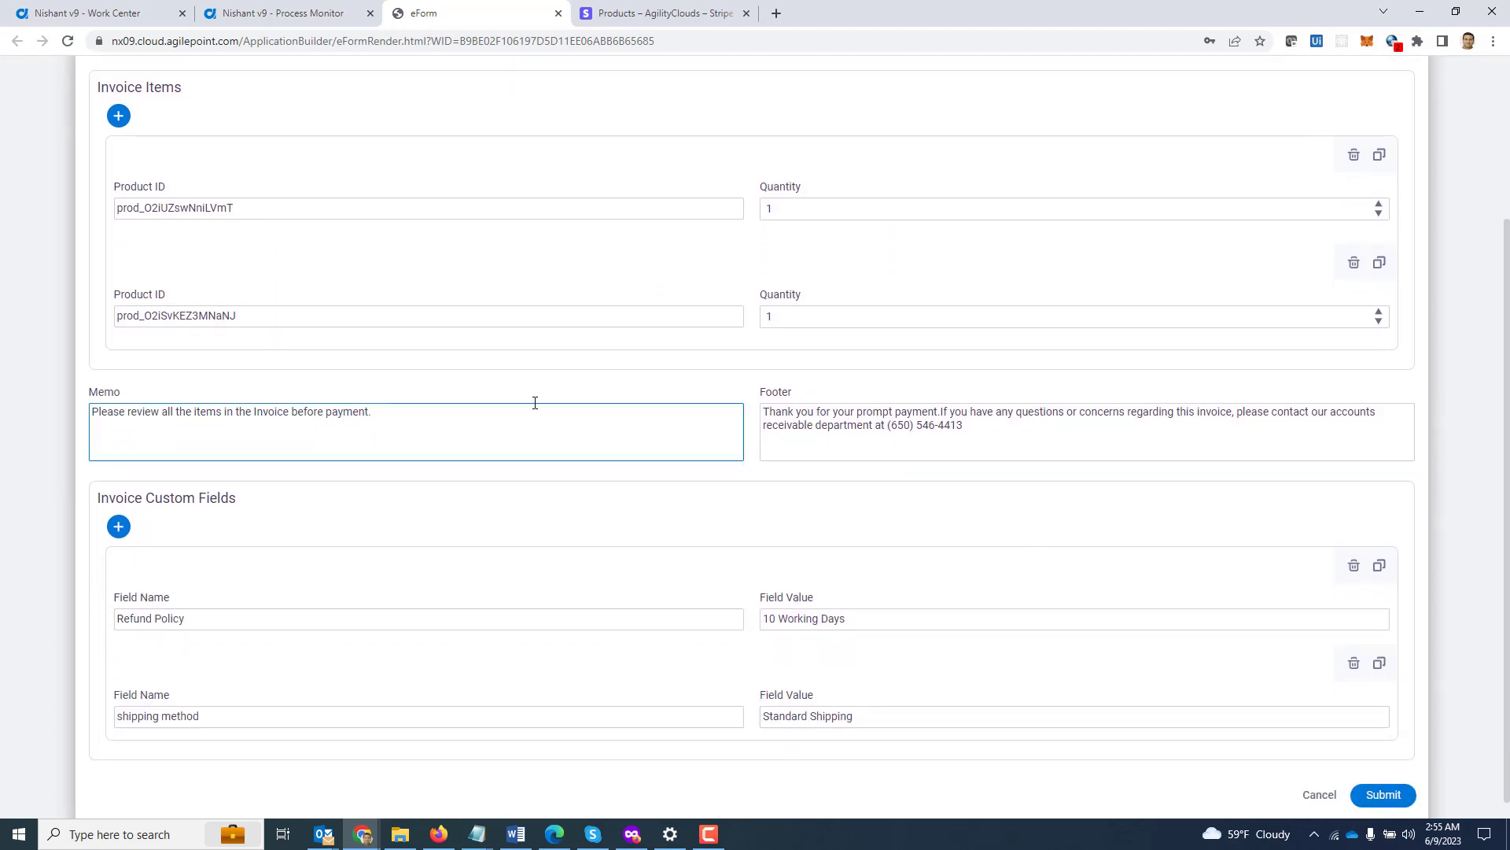
pyautogui.scroll(-1, 862, 526)
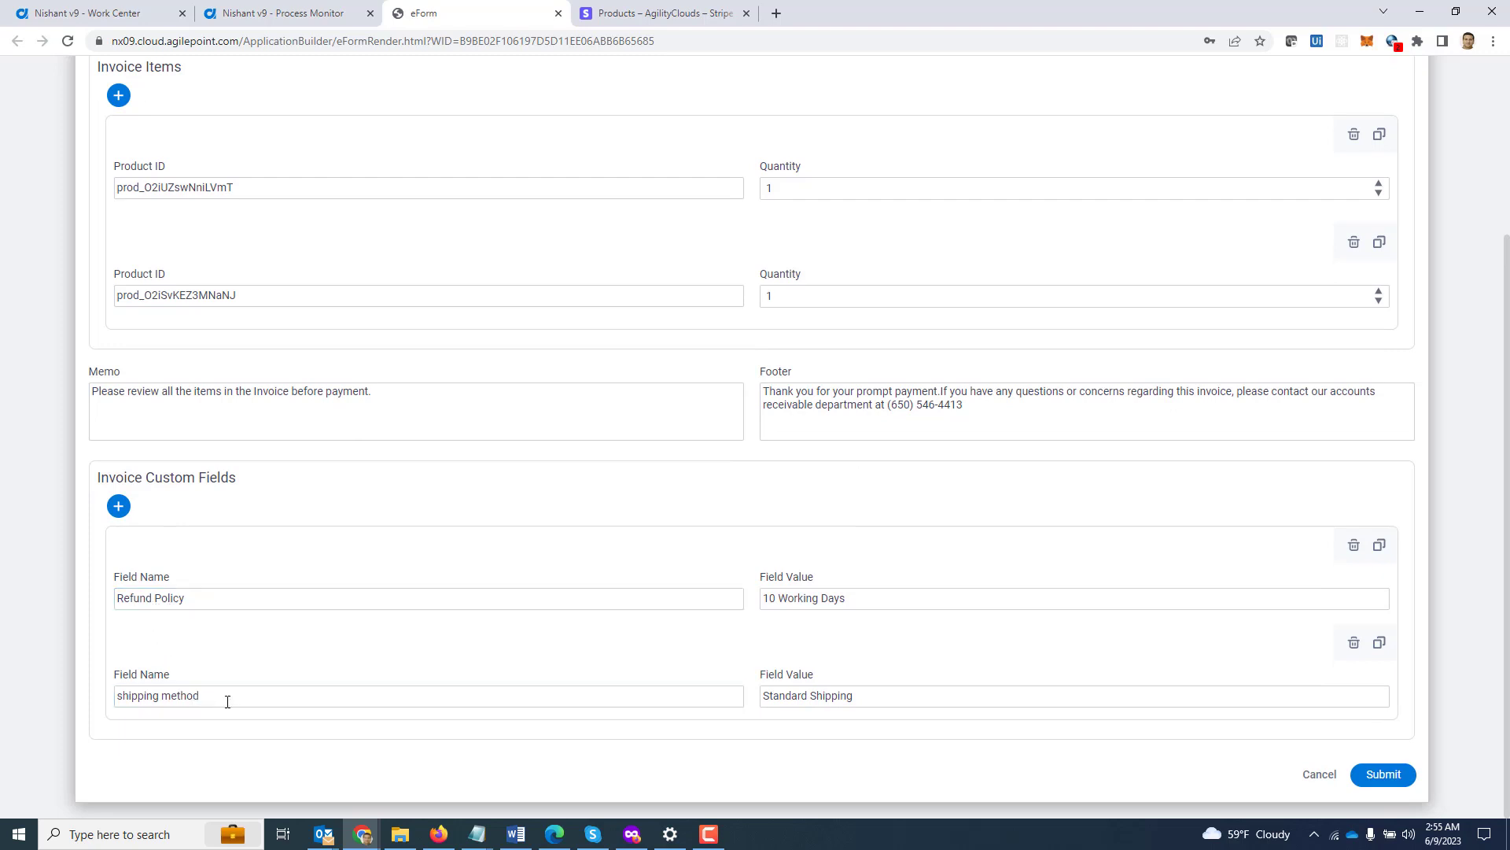
pyautogui.click(1399, 777)
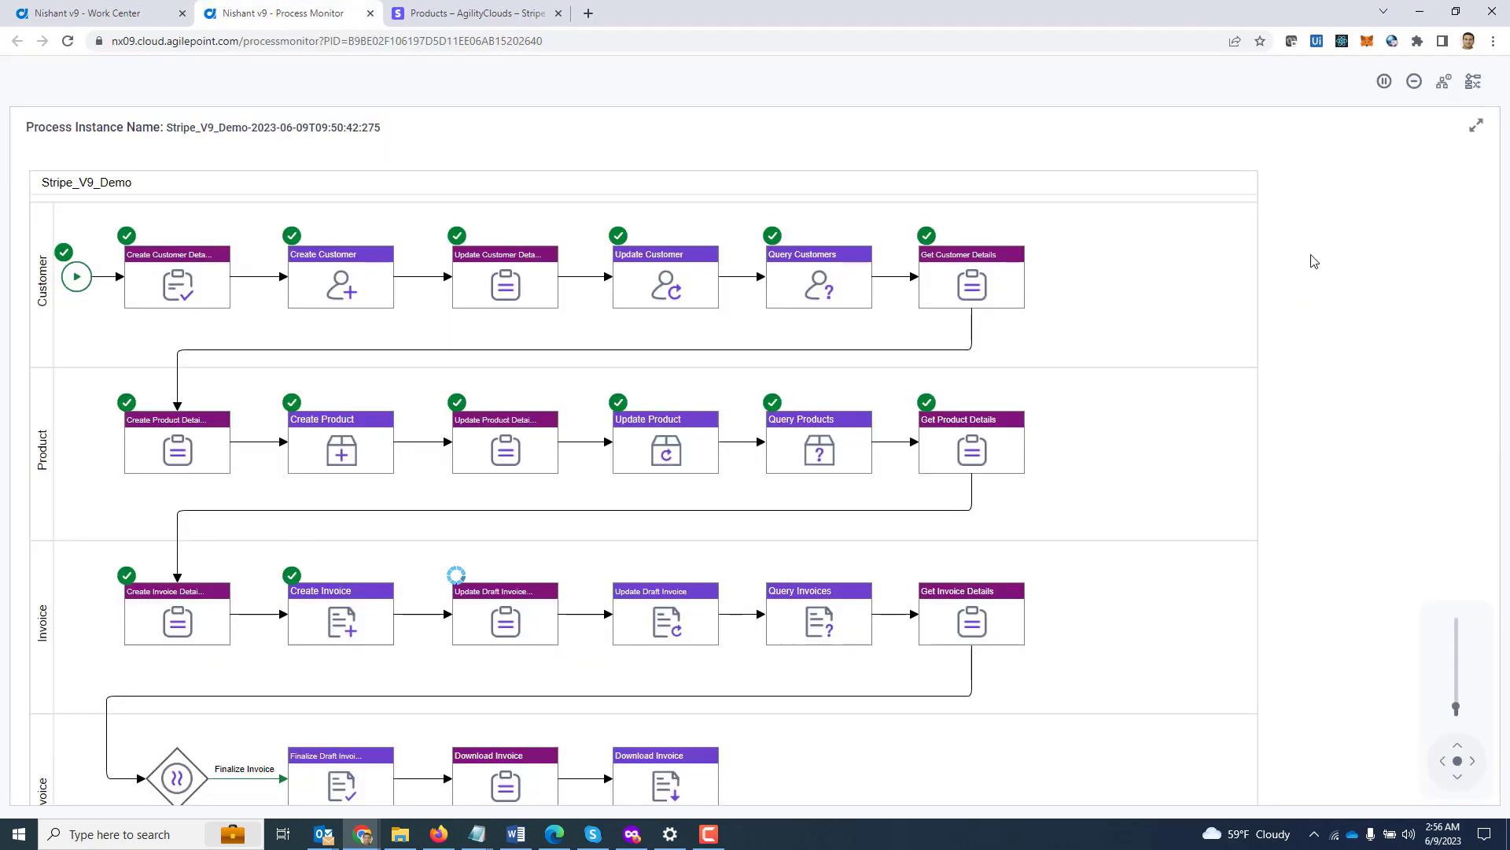
# Switch to the Stripe dashboard and open the billing list of all invoices.
pyautogui.click(461, 8)
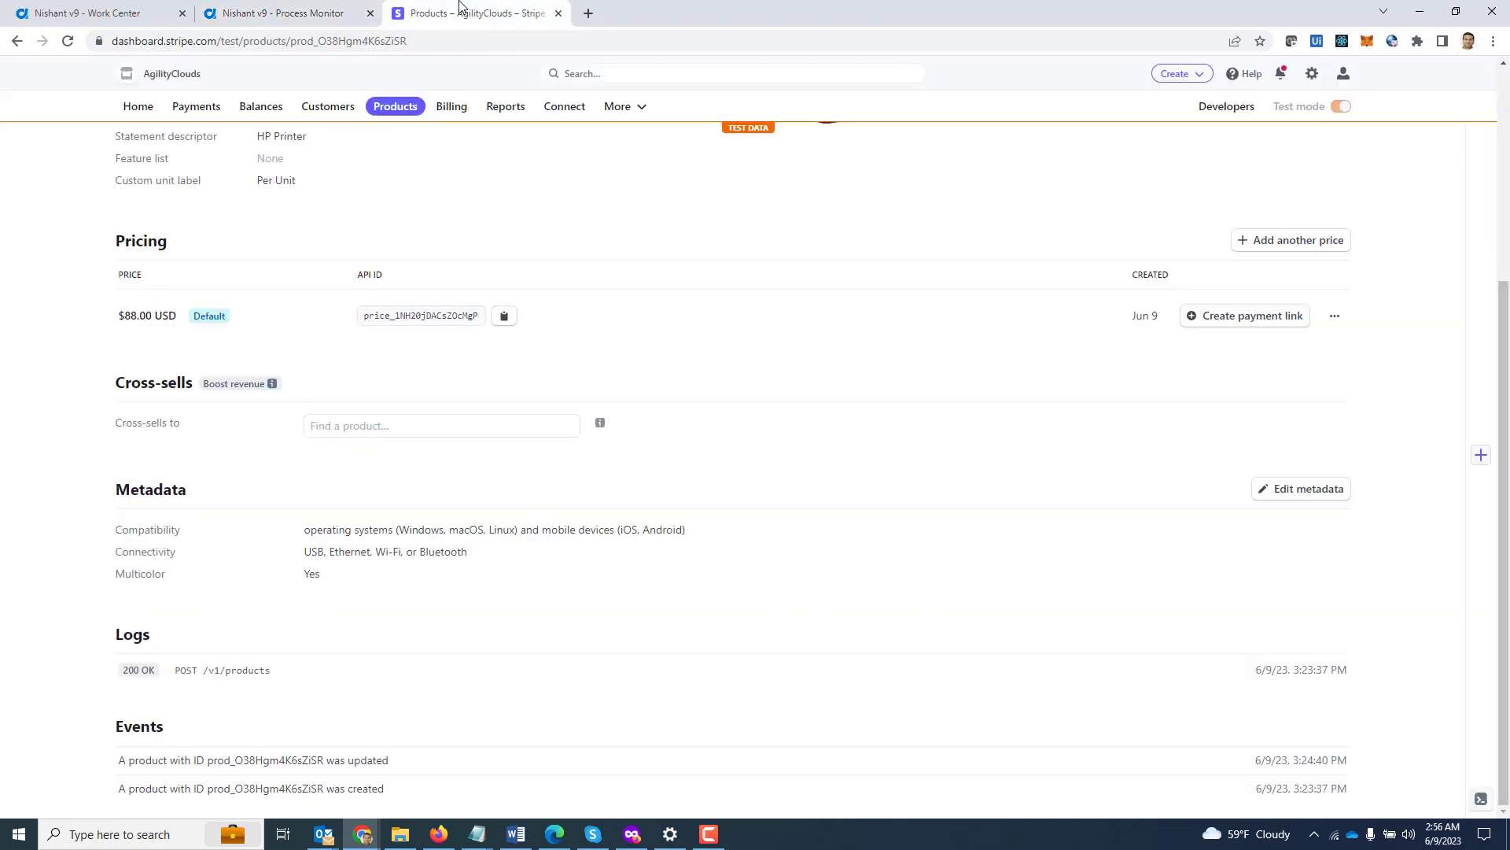
pyautogui.click(450, 108)
pyautogui.click(206, 187)
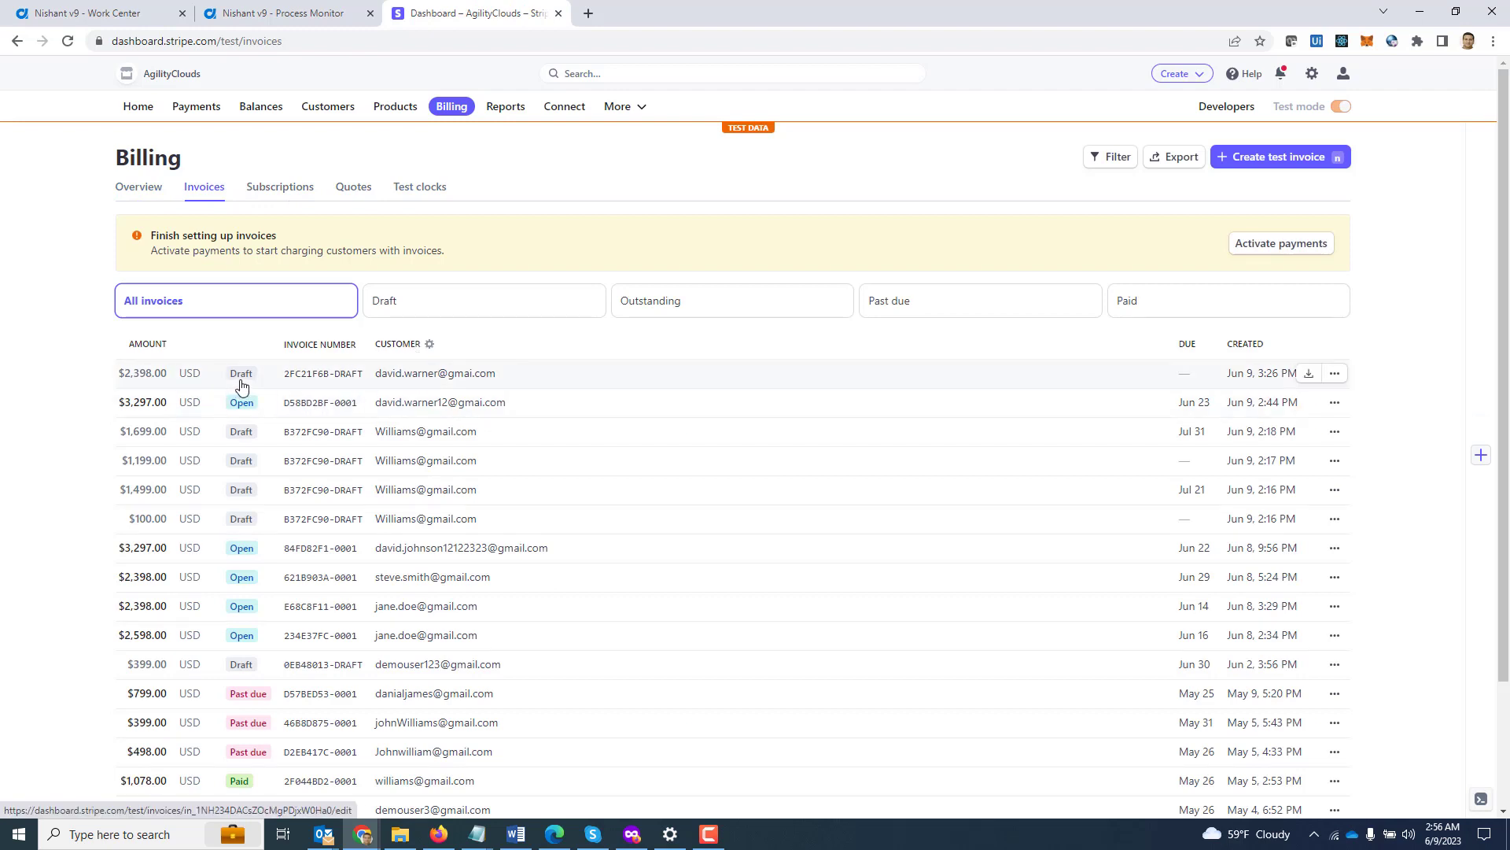
# Open the newest draft invoice, examine its customer, items, payment collection, memo, footer and custom fields, and close the editor.
pyautogui.click(403, 381)
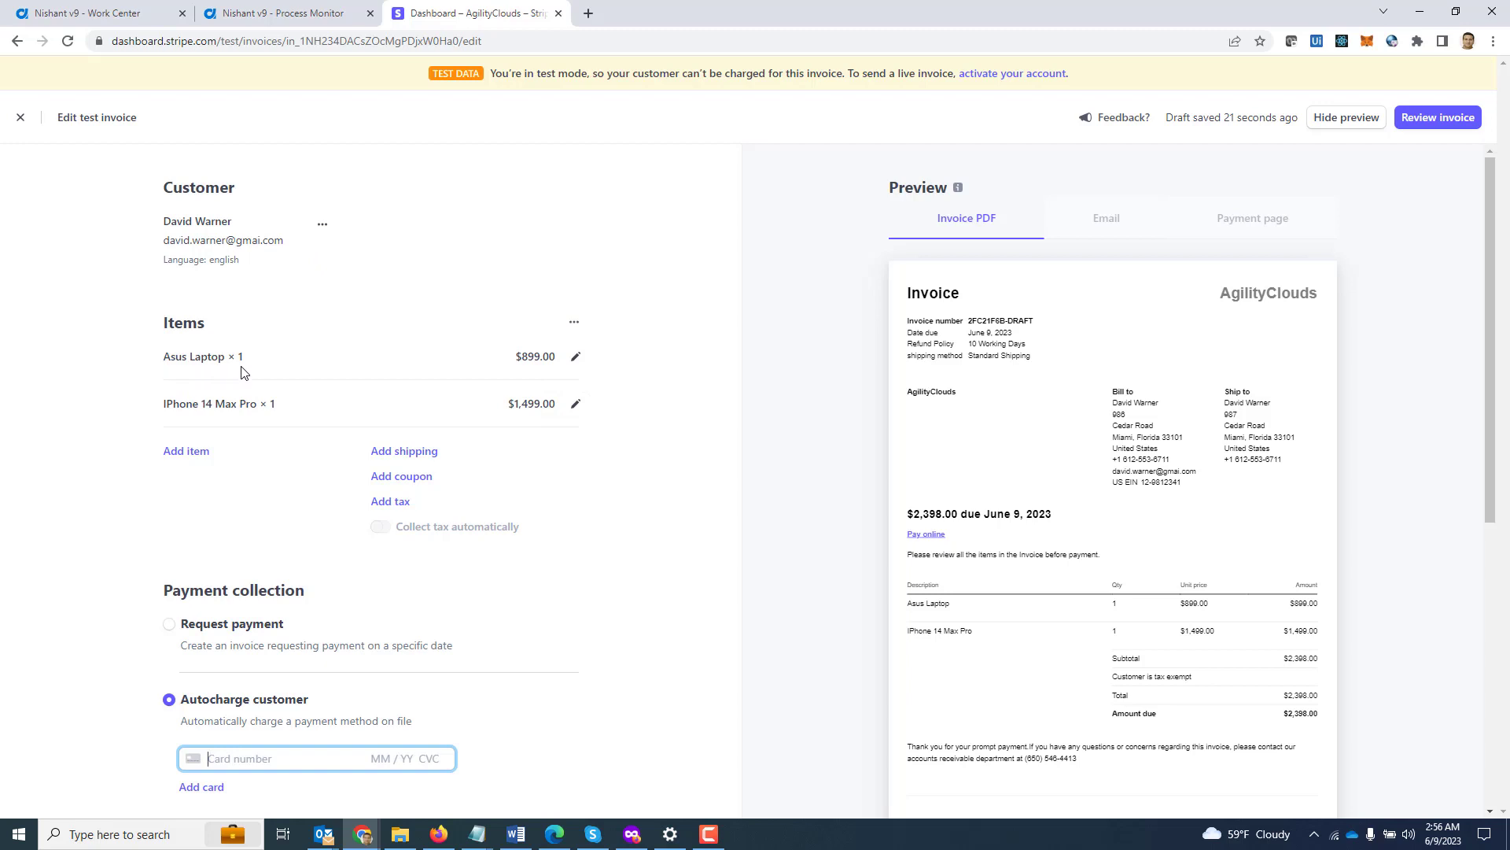
pyautogui.scroll(-3, 419, 467)
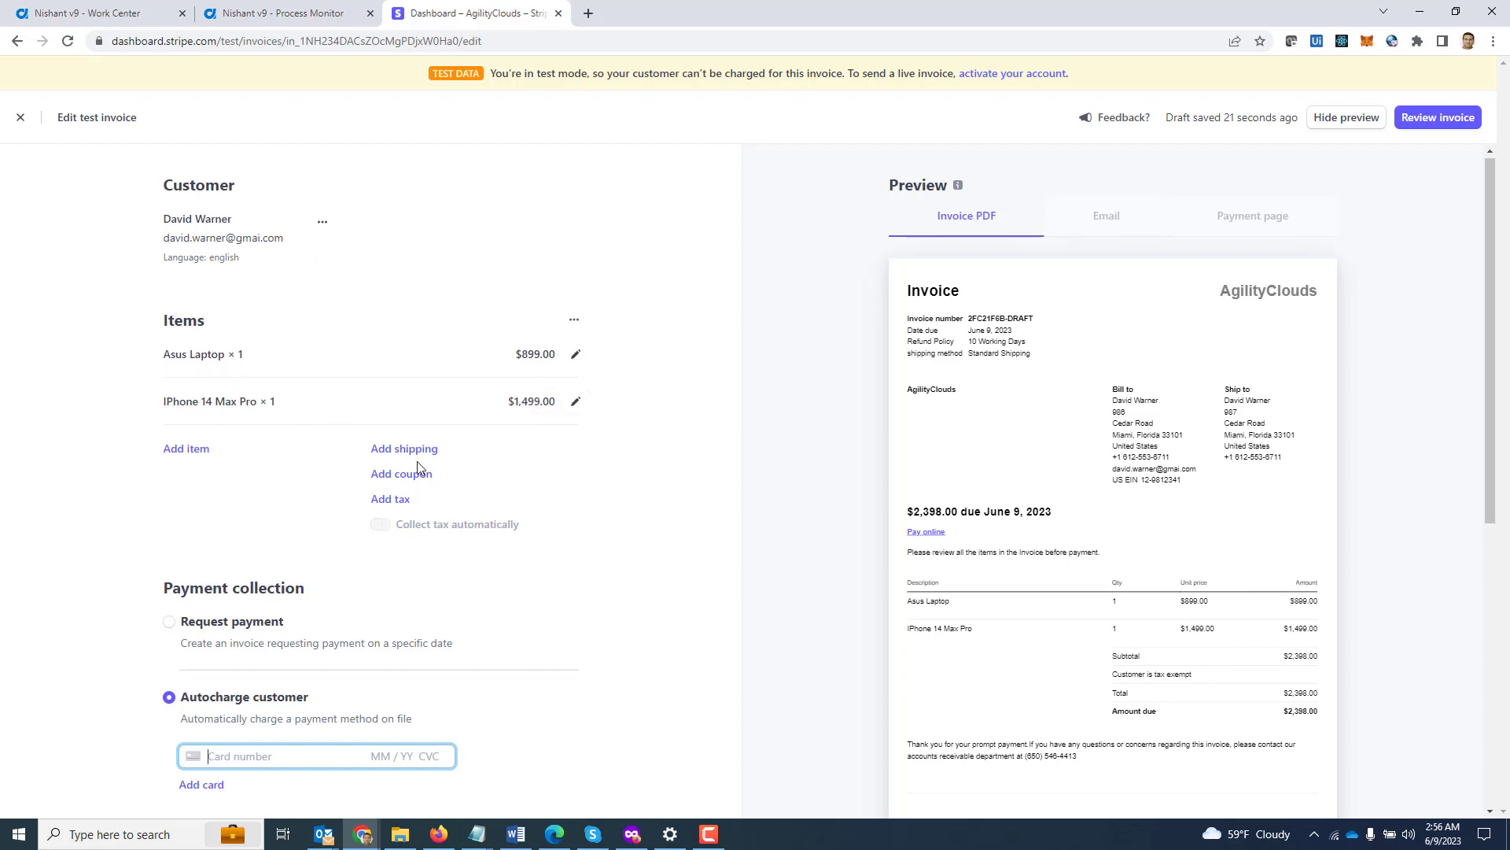
pyautogui.scroll(-4, 418, 467)
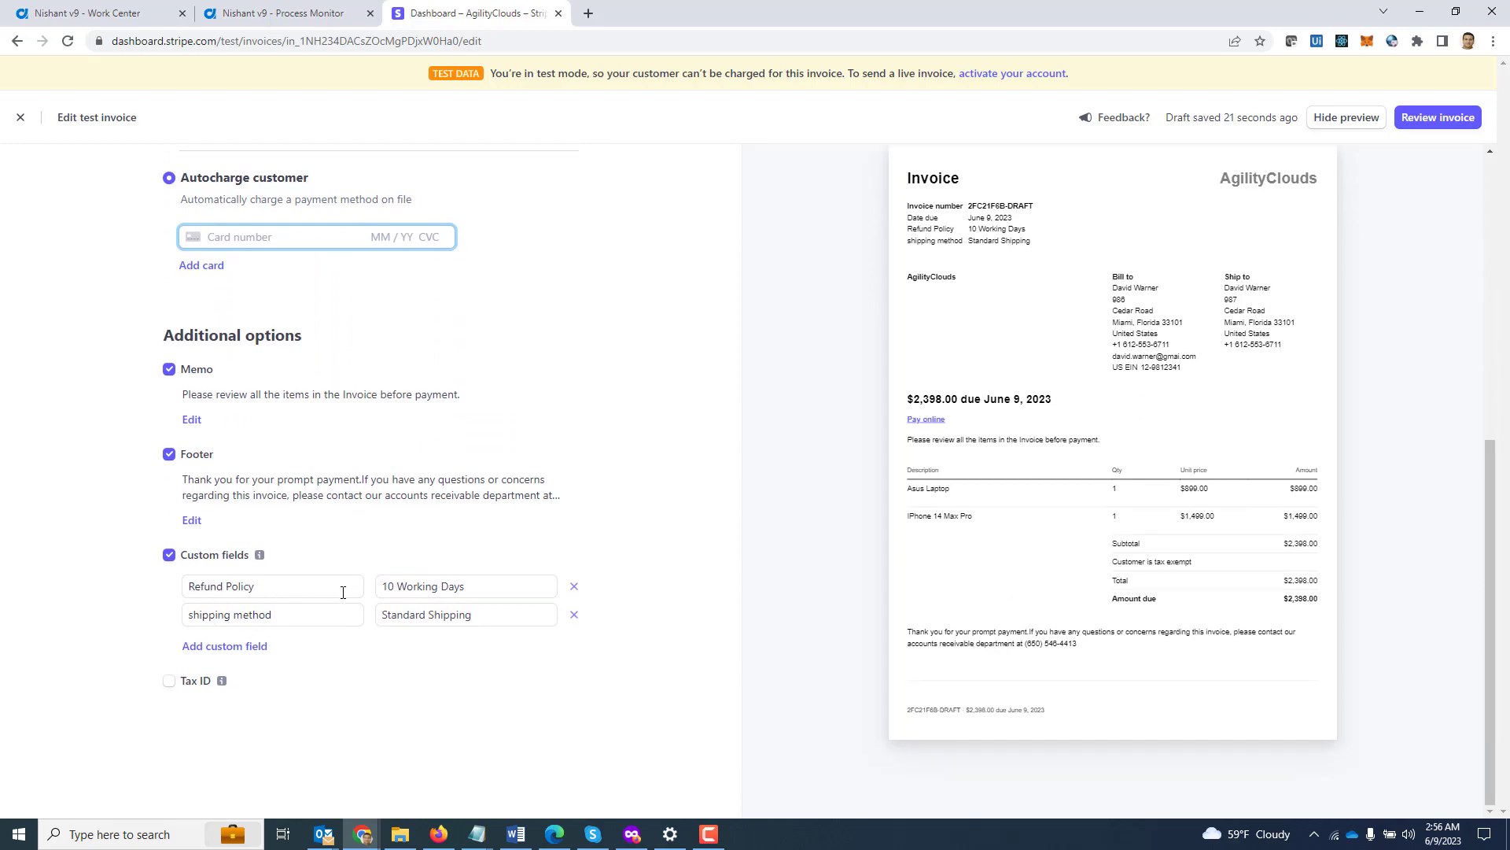
pyautogui.click(261, 17)
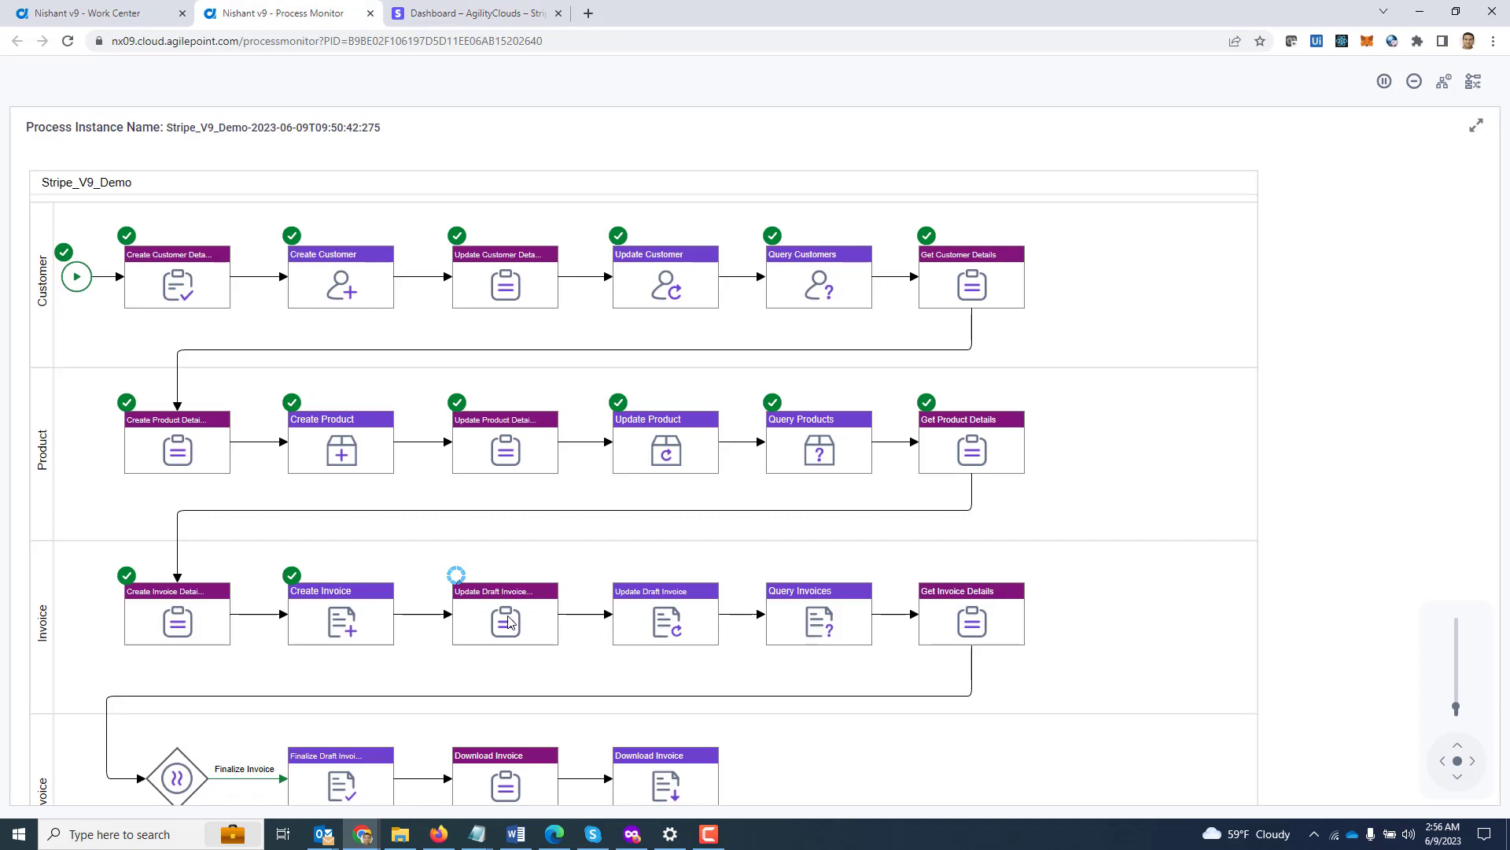
pyautogui.click(446, 22)
pyautogui.scroll(6, 735, 367)
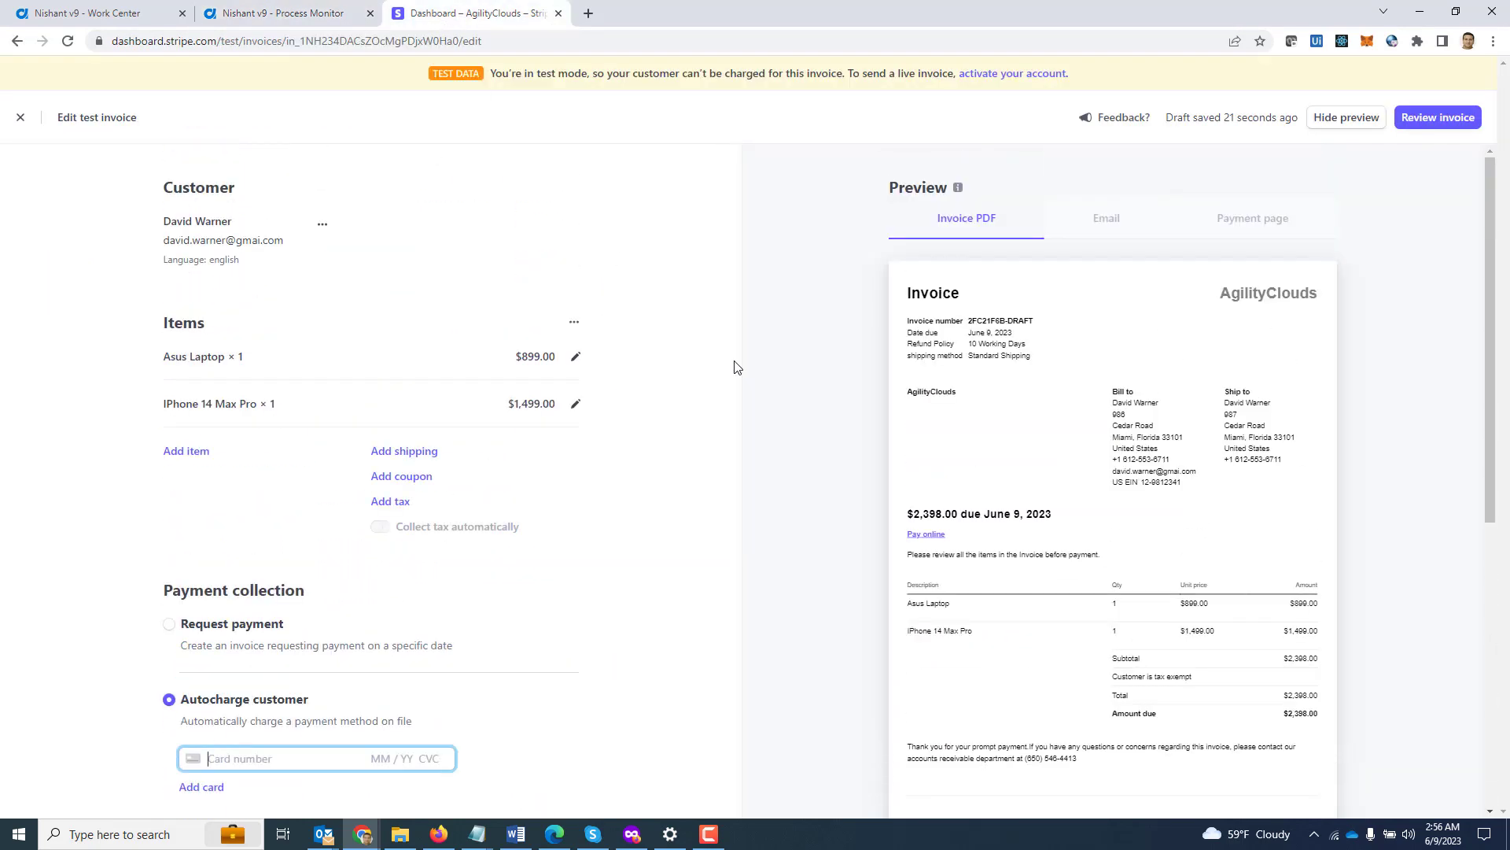
pyautogui.click(21, 118)
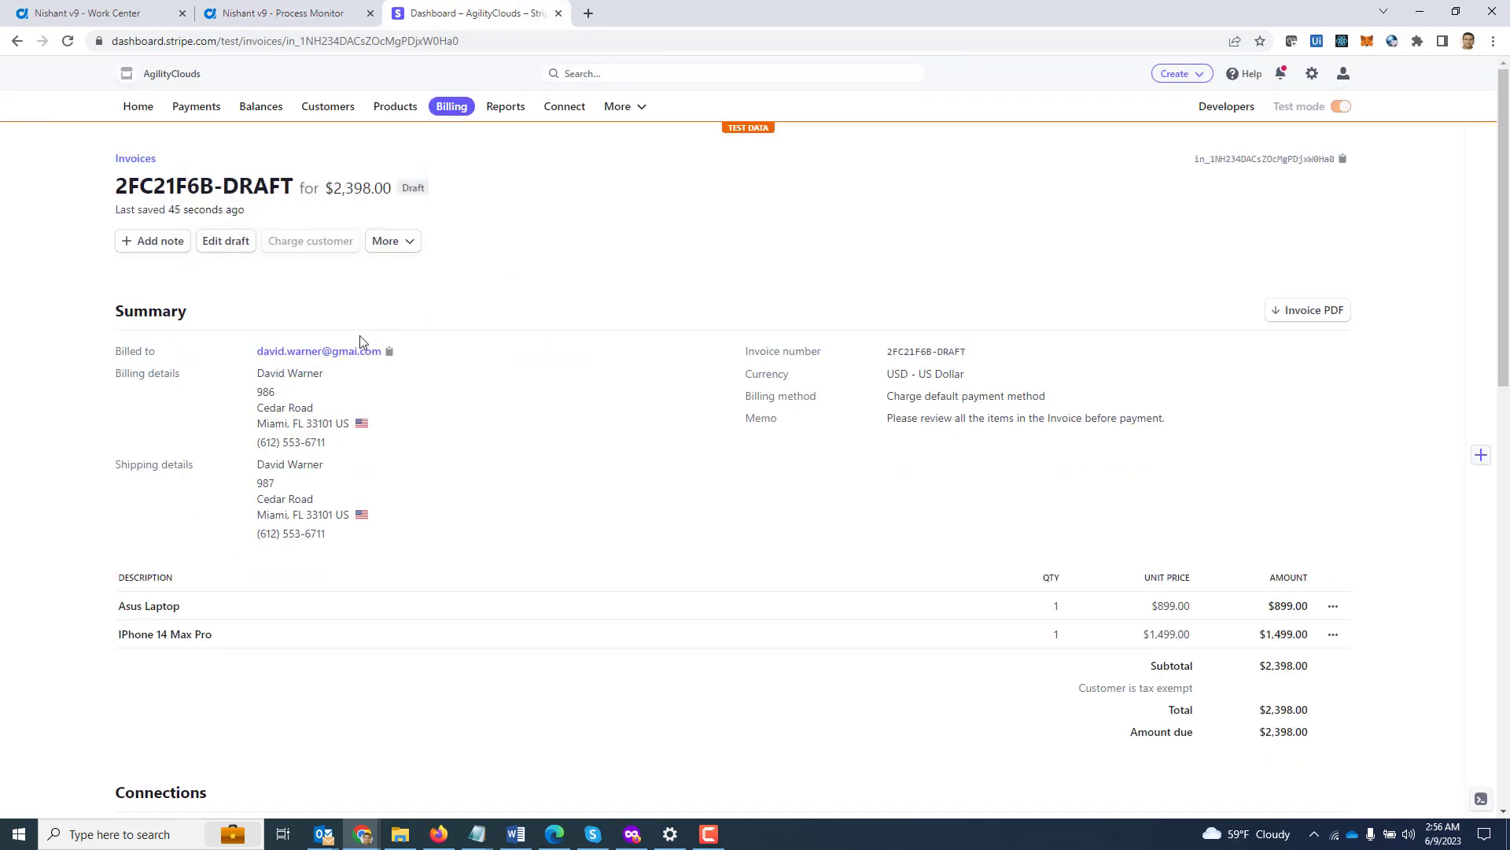
# Switch to the process monitor and open the Update Invoice Details form from the Update Draft Invoice Details activity's assigned participant.
pyautogui.click(292, 15)
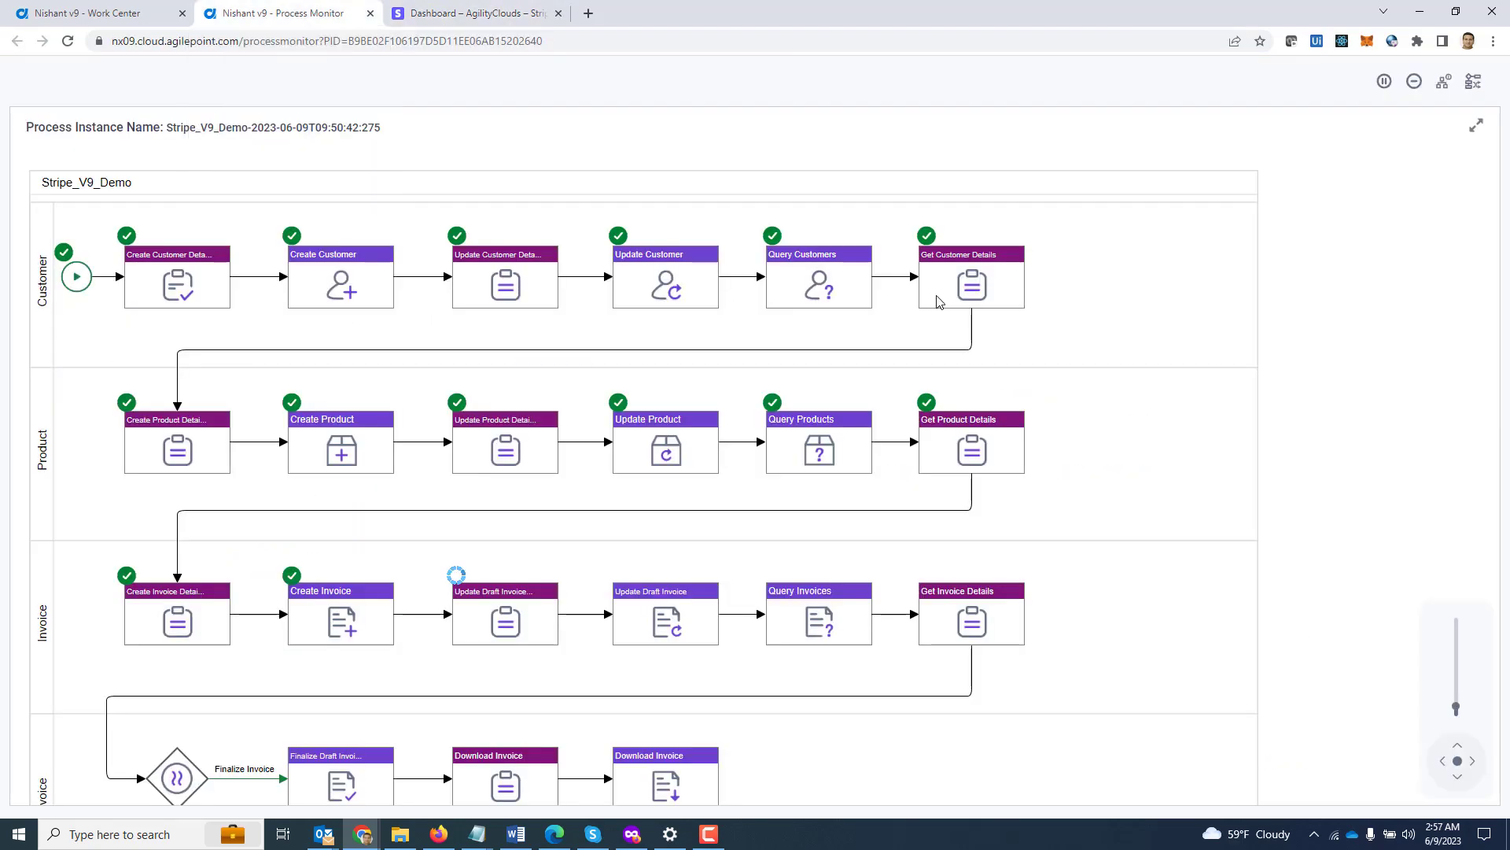
pyautogui.click(505, 618)
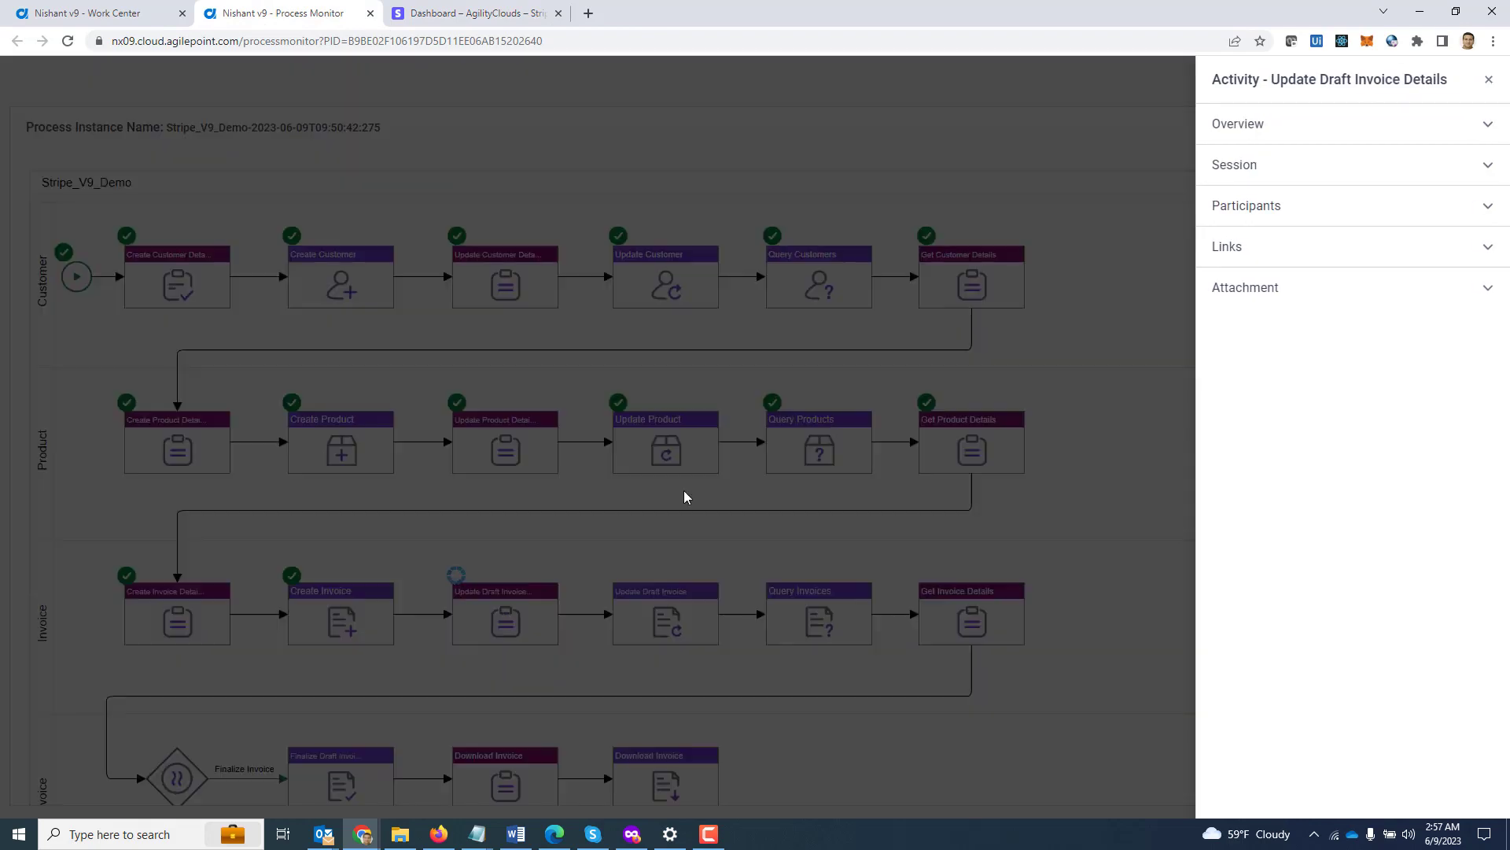
pyautogui.click(1257, 210)
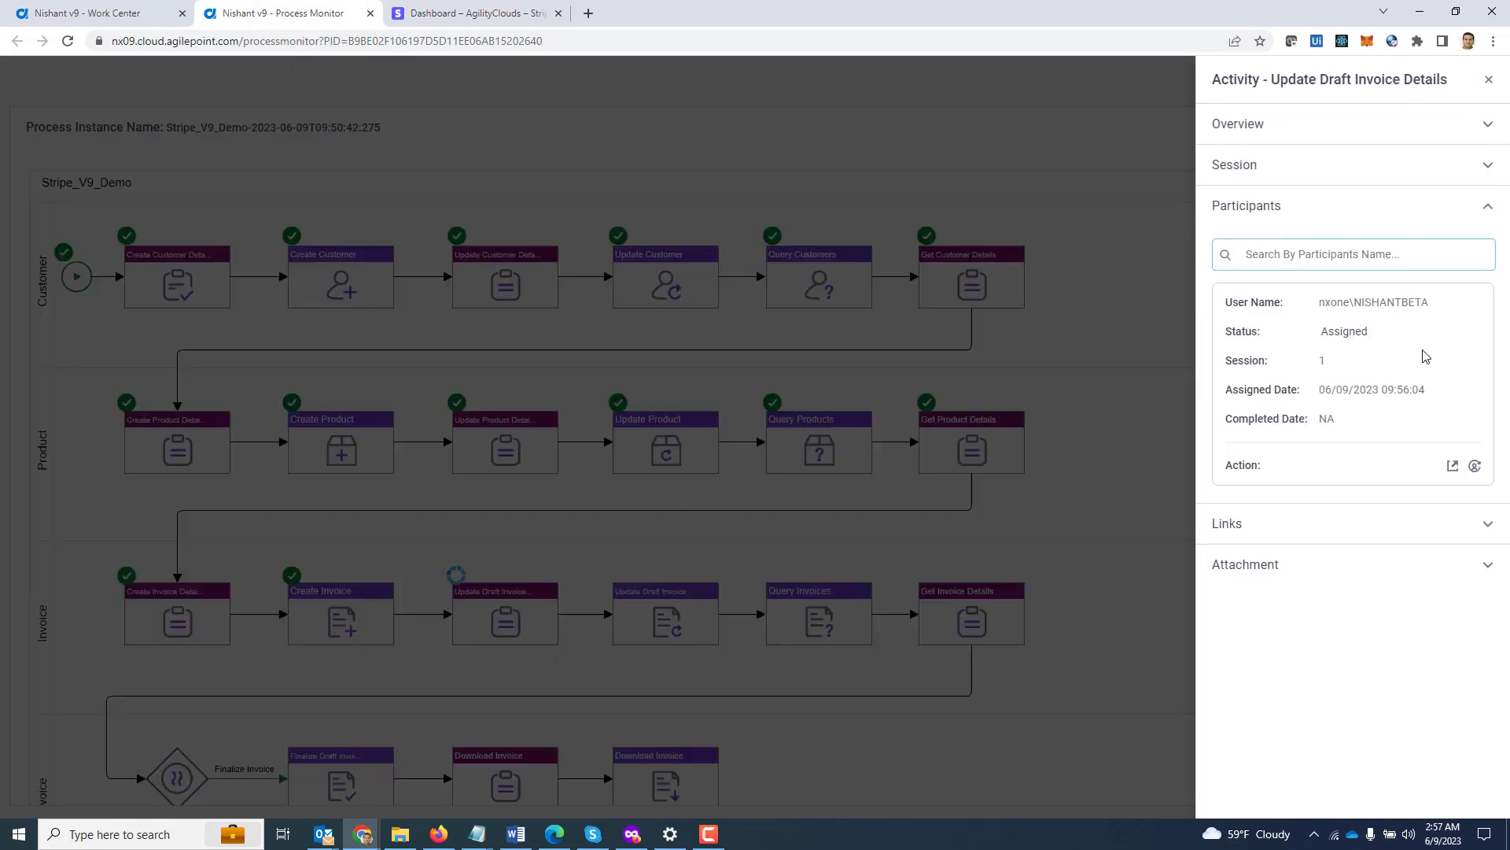
pyautogui.click(1453, 465)
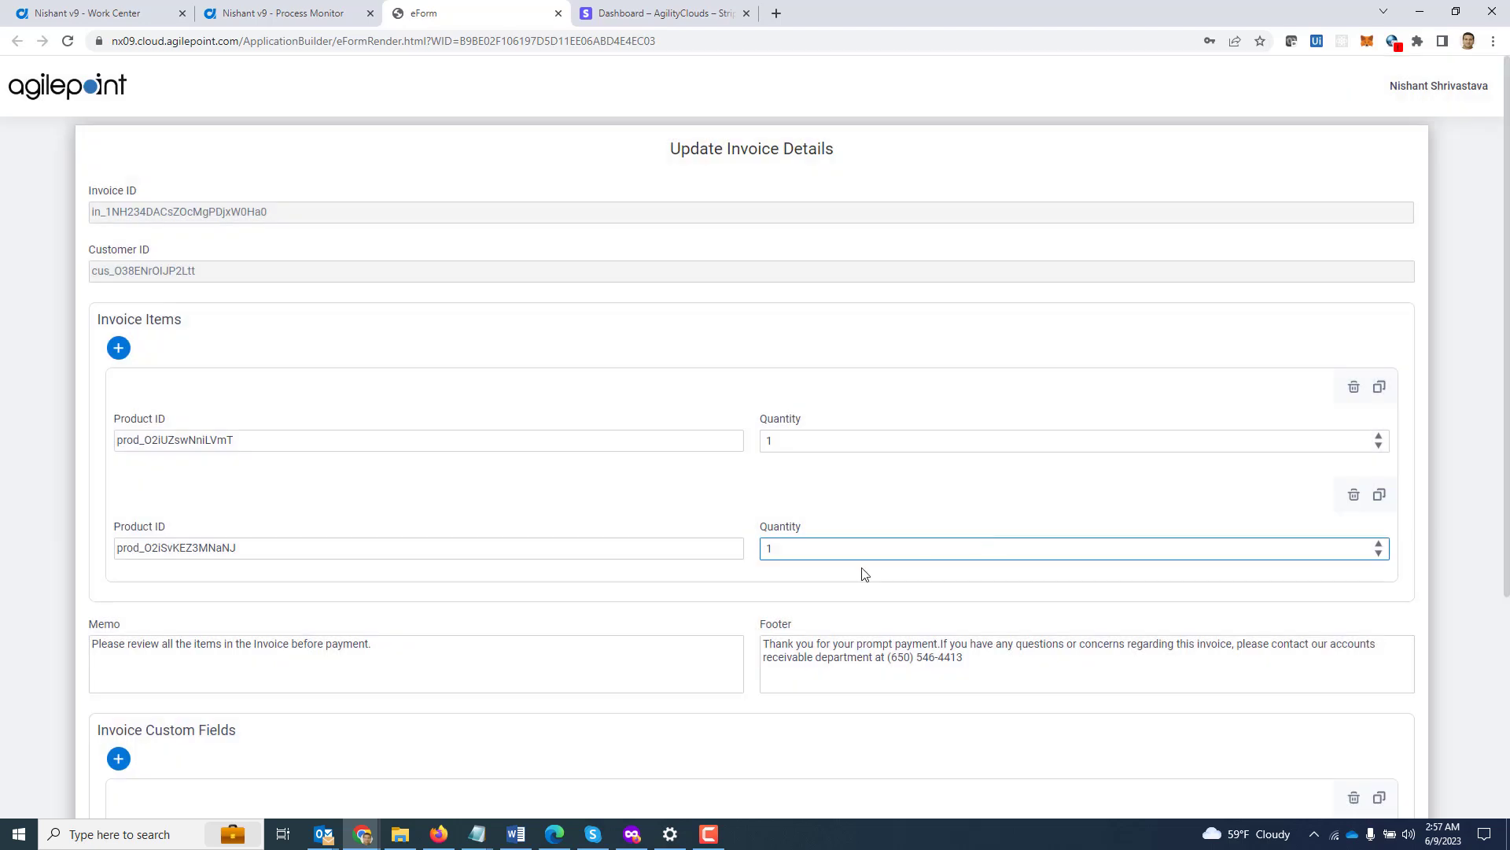
# Set the first invoice item's quantity to 2 and the due date to 06/23/2023, and submit the form.
pyautogui.click(783, 440)
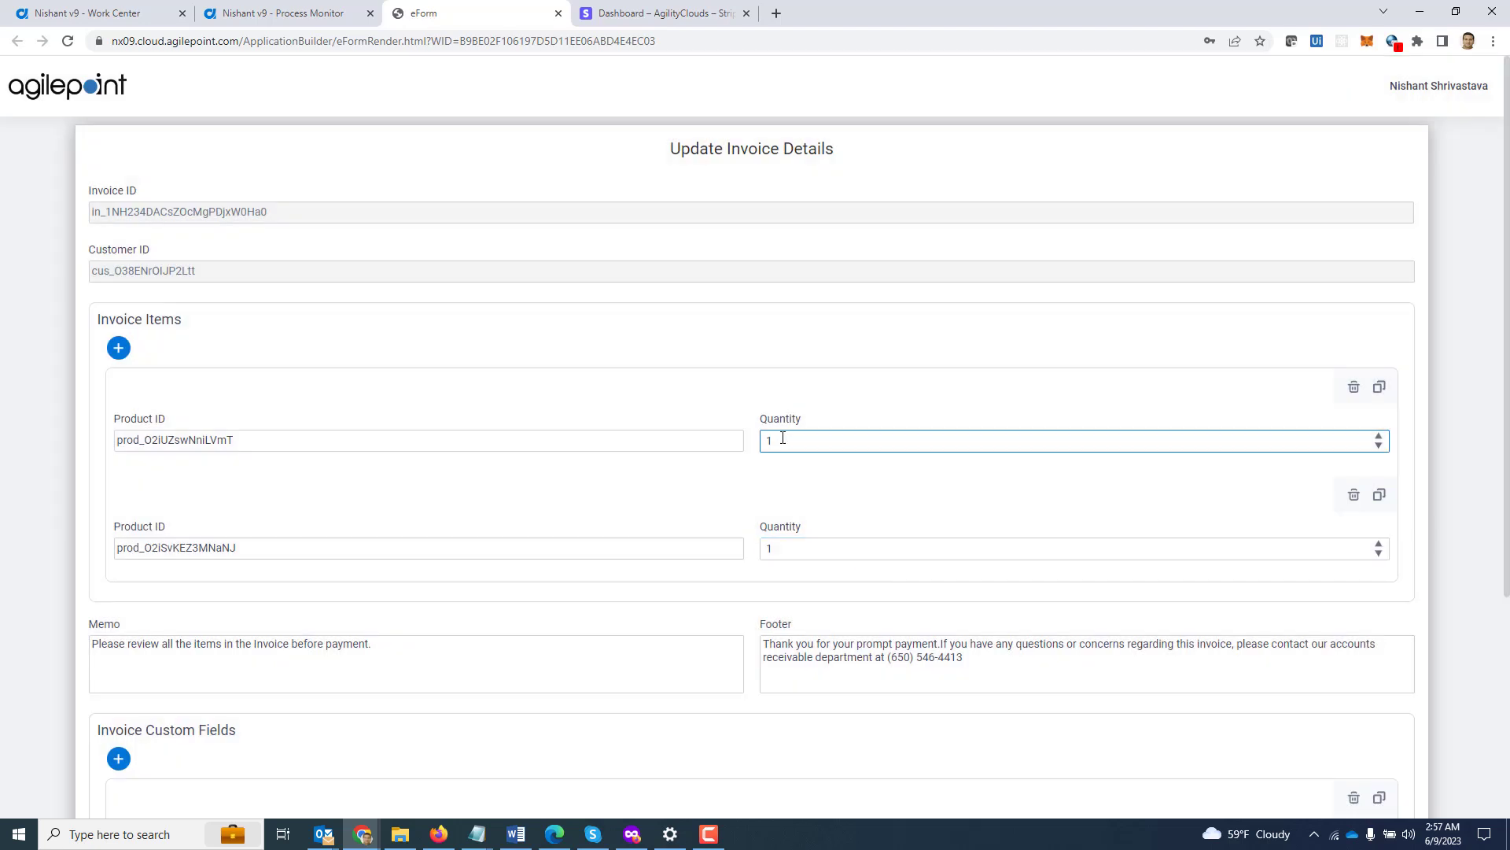
pyautogui.doubleClick(784, 438)
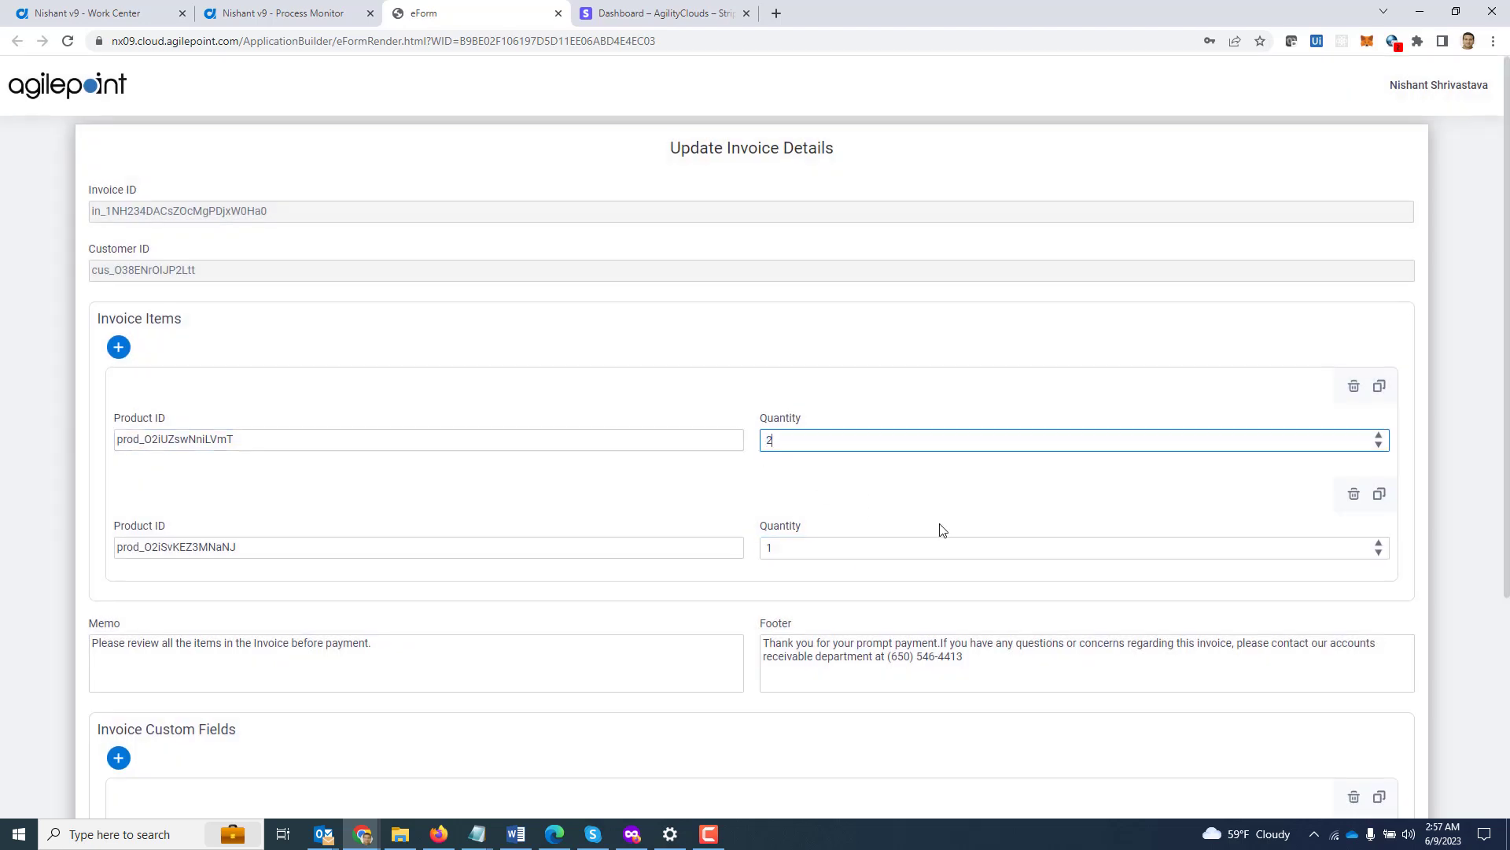
pyautogui.scroll(-4, 943, 530)
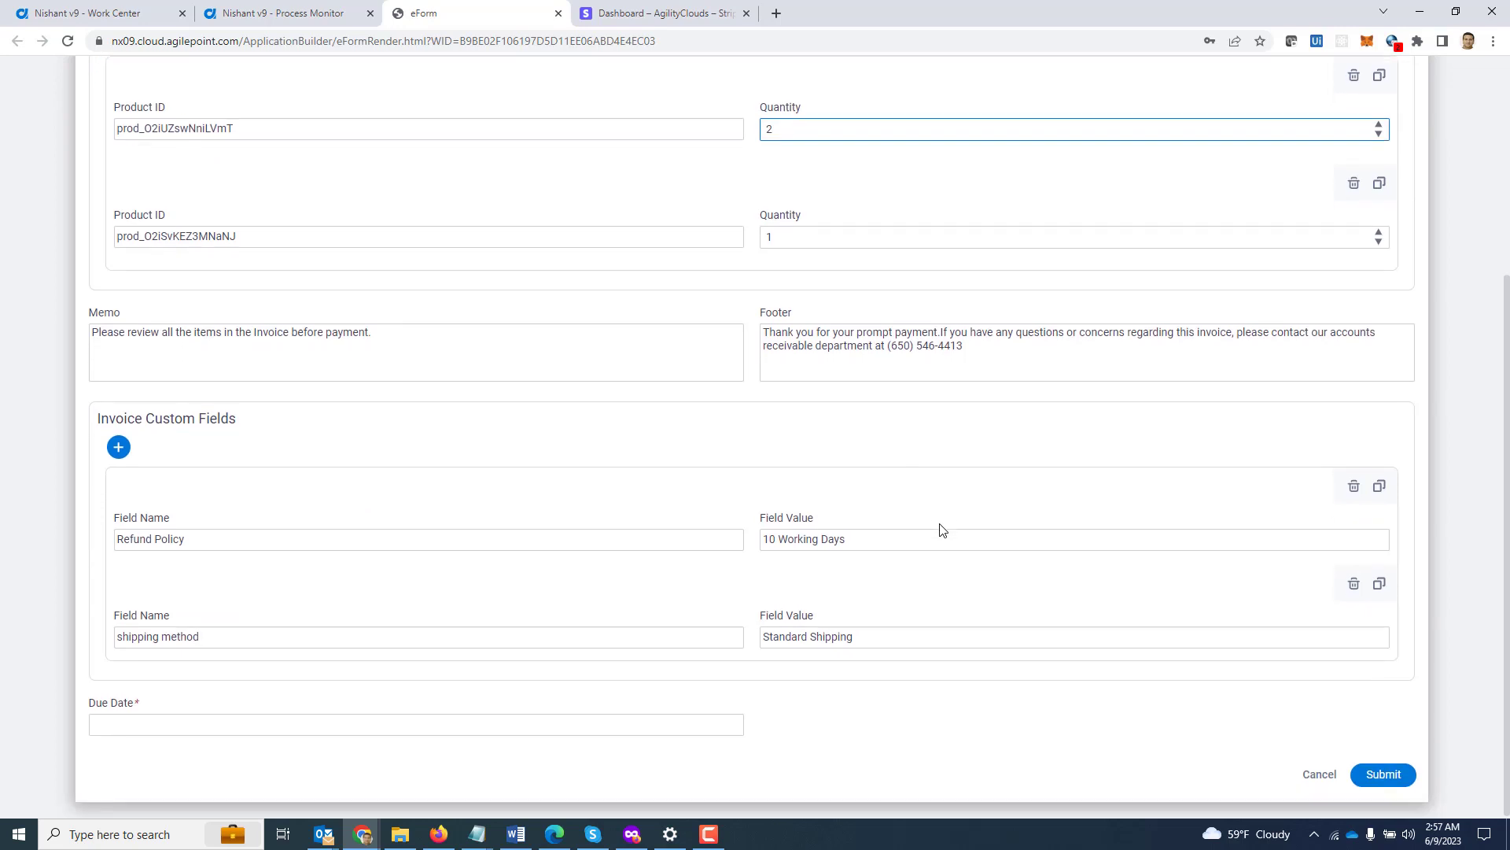
pyautogui.click(581, 732)
pyautogui.click(579, 730)
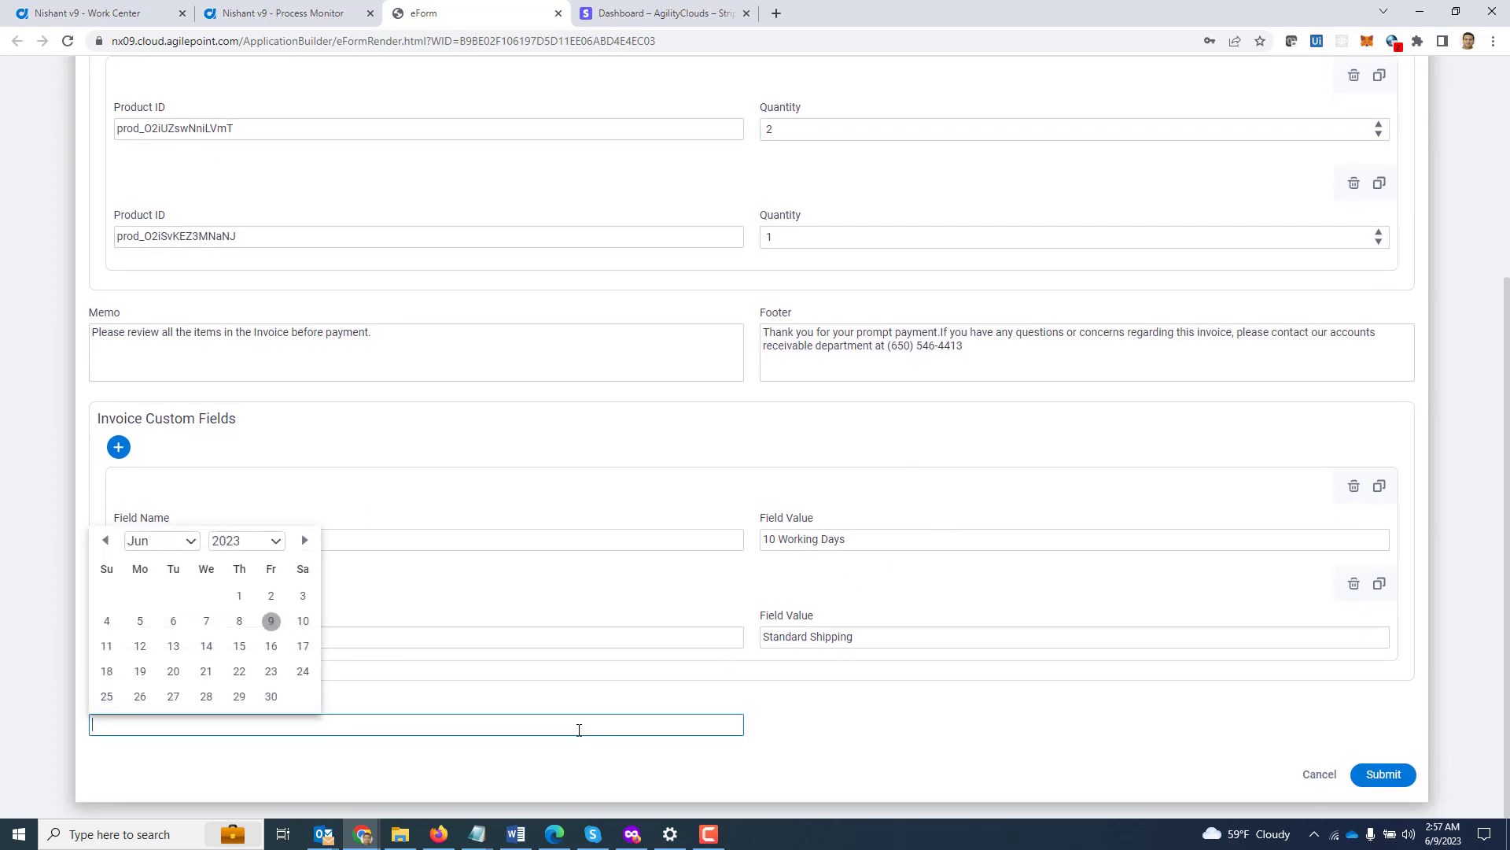
pyautogui.click(271, 671)
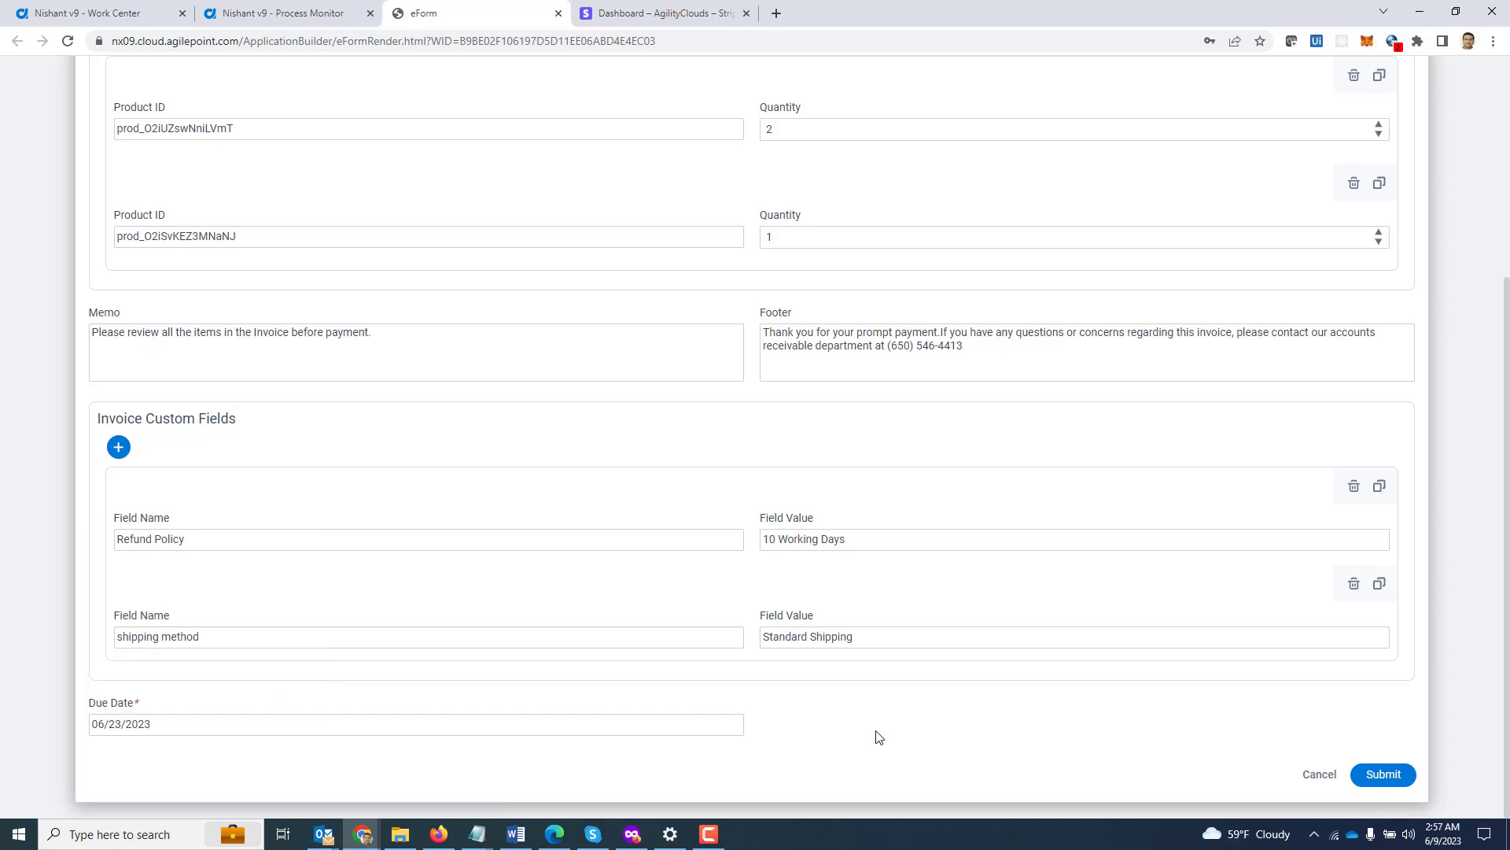
pyautogui.click(1384, 774)
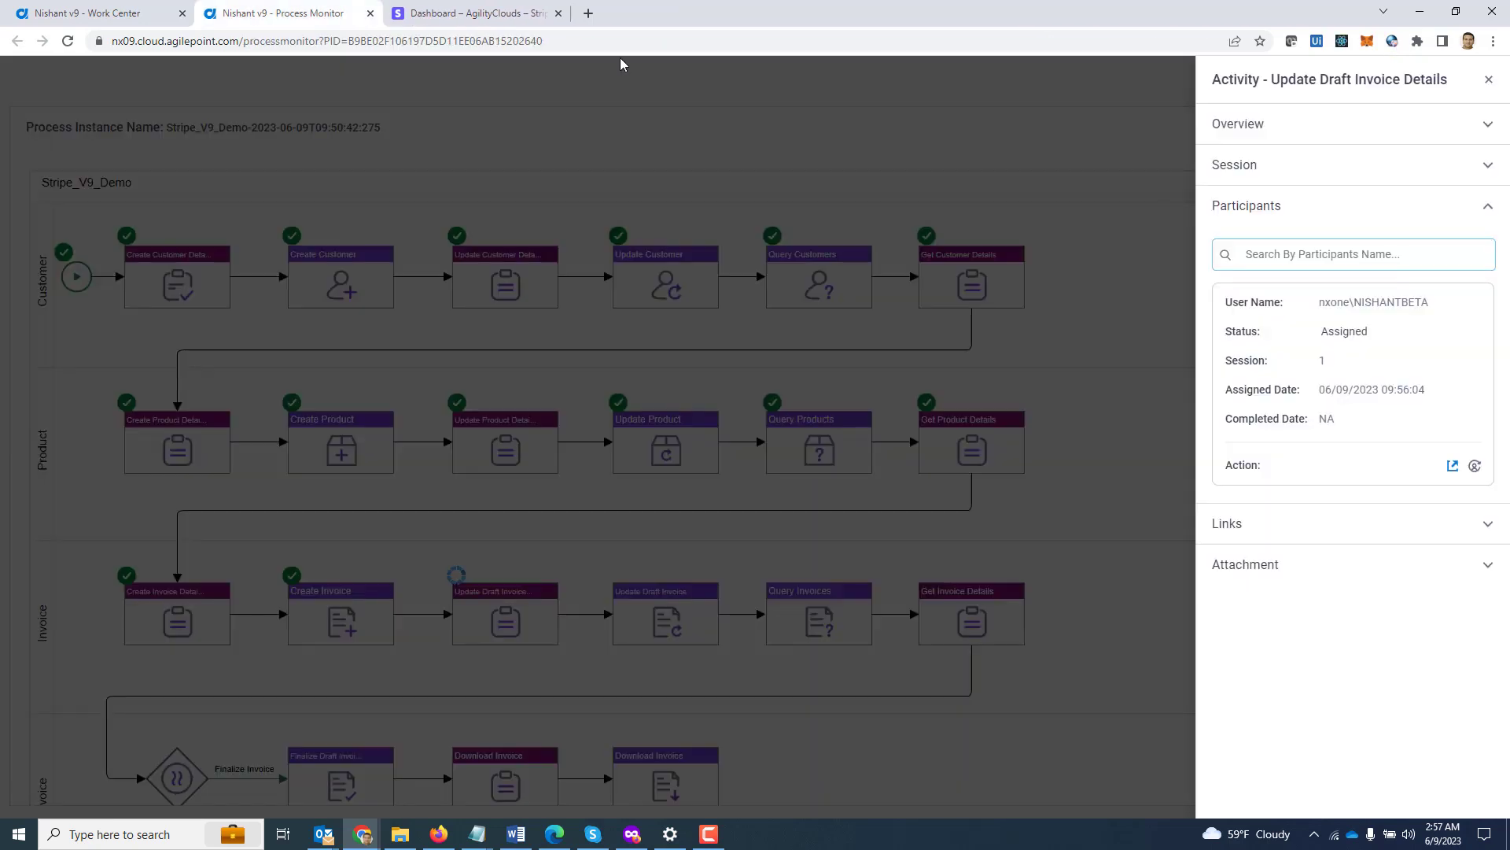
# Switch to the Stripe dashboard and reload the draft invoice to check its updated quantity and due date.
pyautogui.click(483, 16)
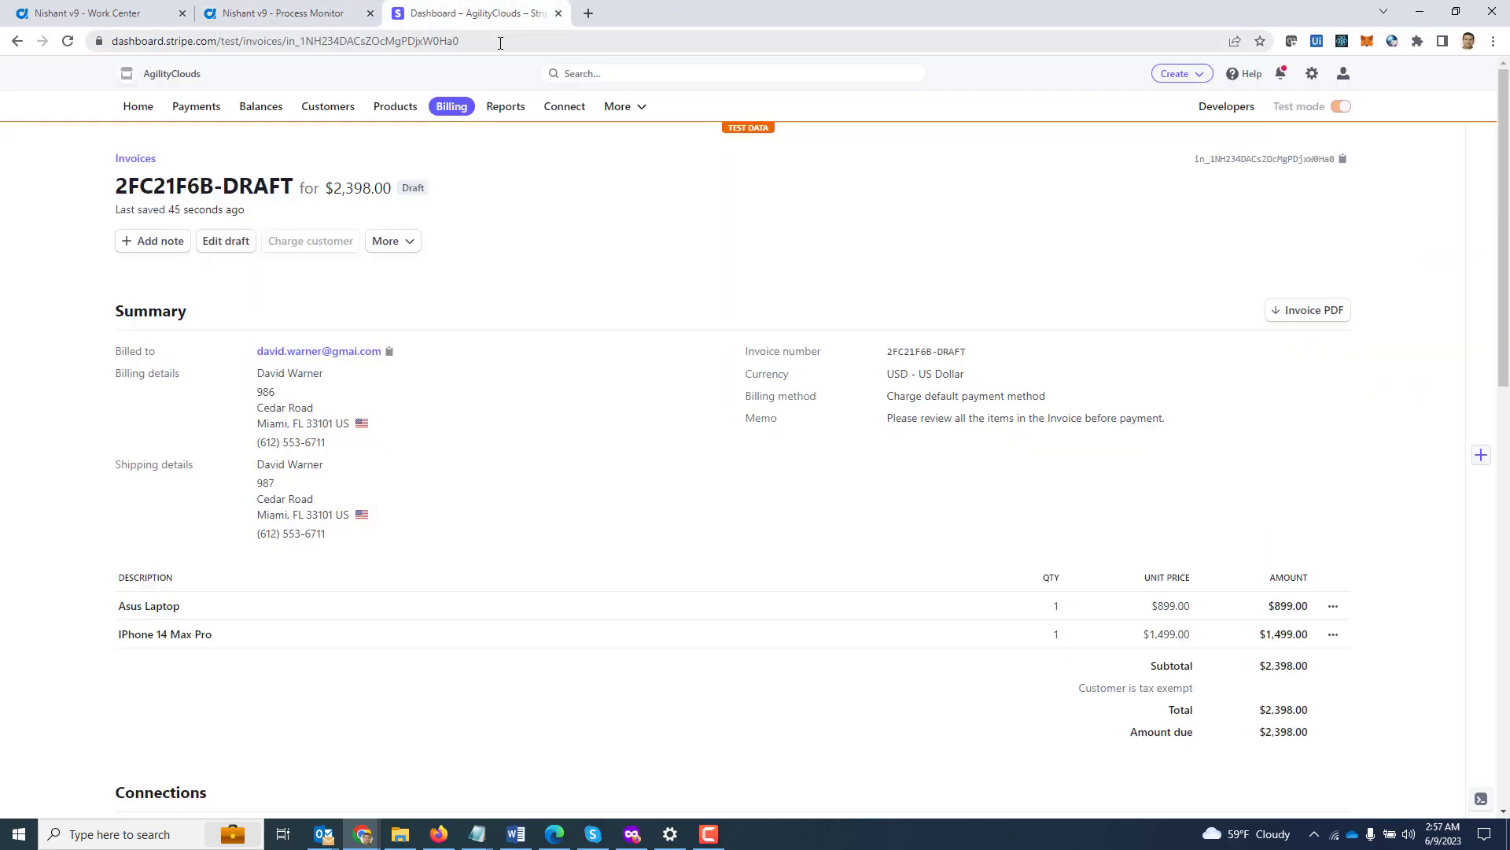
pyautogui.click(501, 43)
pyautogui.press('Return')
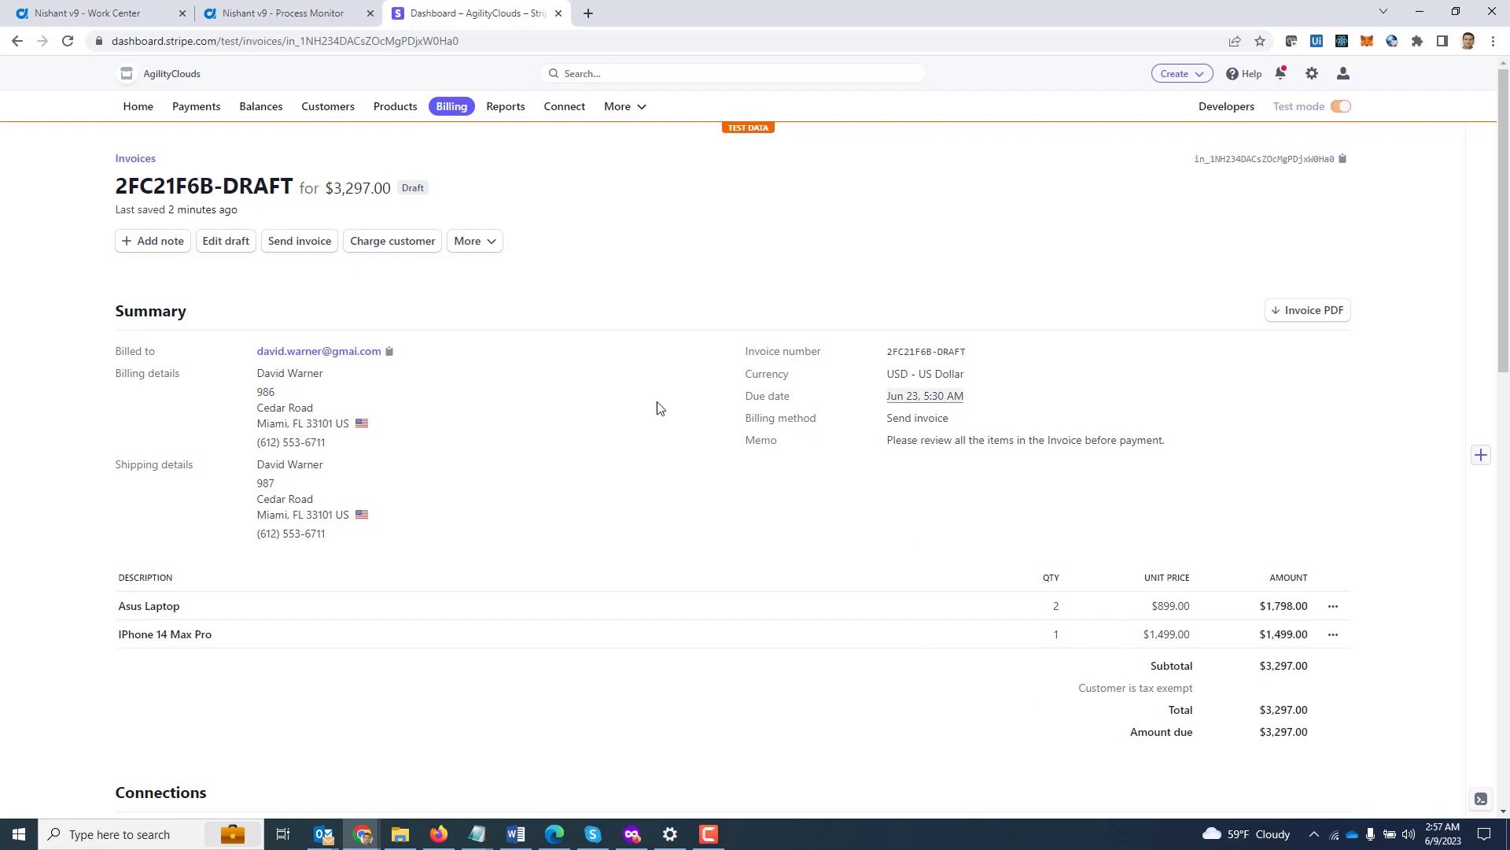
# Return to the process monitor and open the Invoice Details form from the Get Invoice Details activity's assigned participant.
pyautogui.click(283, 13)
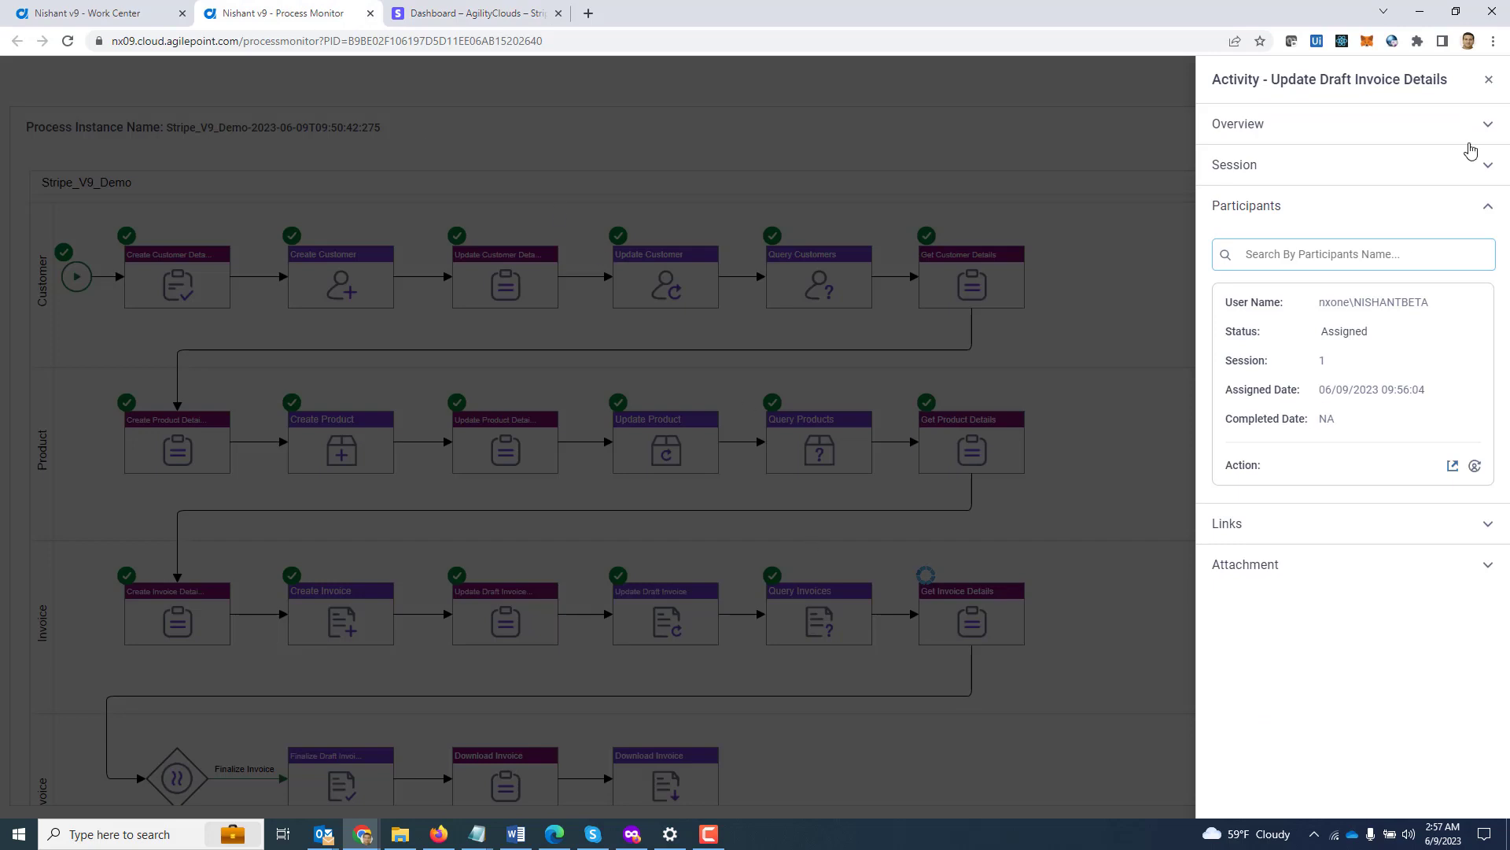
pyautogui.click(1488, 79)
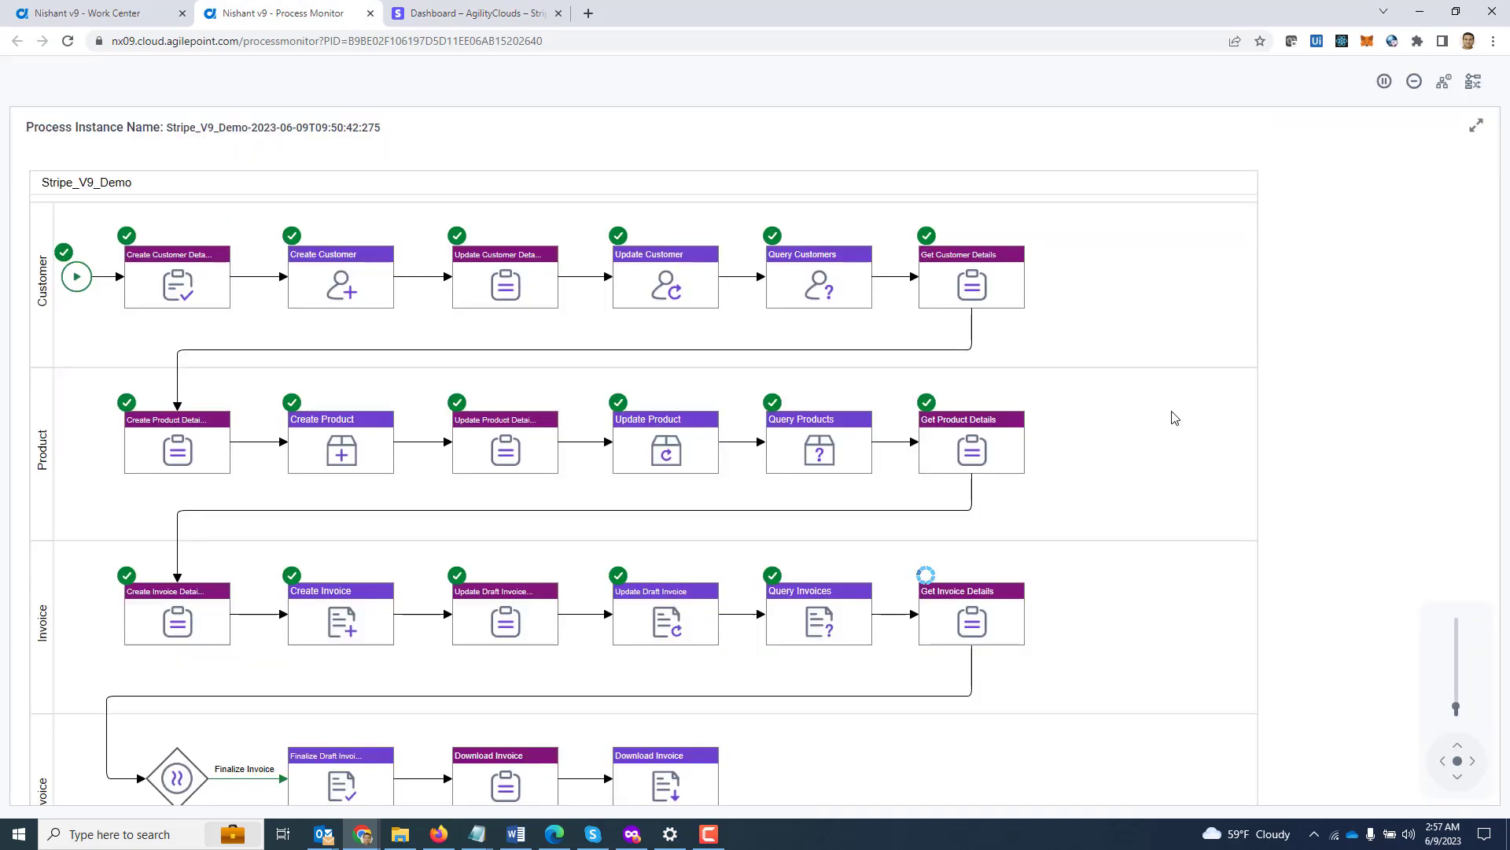
pyautogui.click(976, 624)
pyautogui.click(1254, 207)
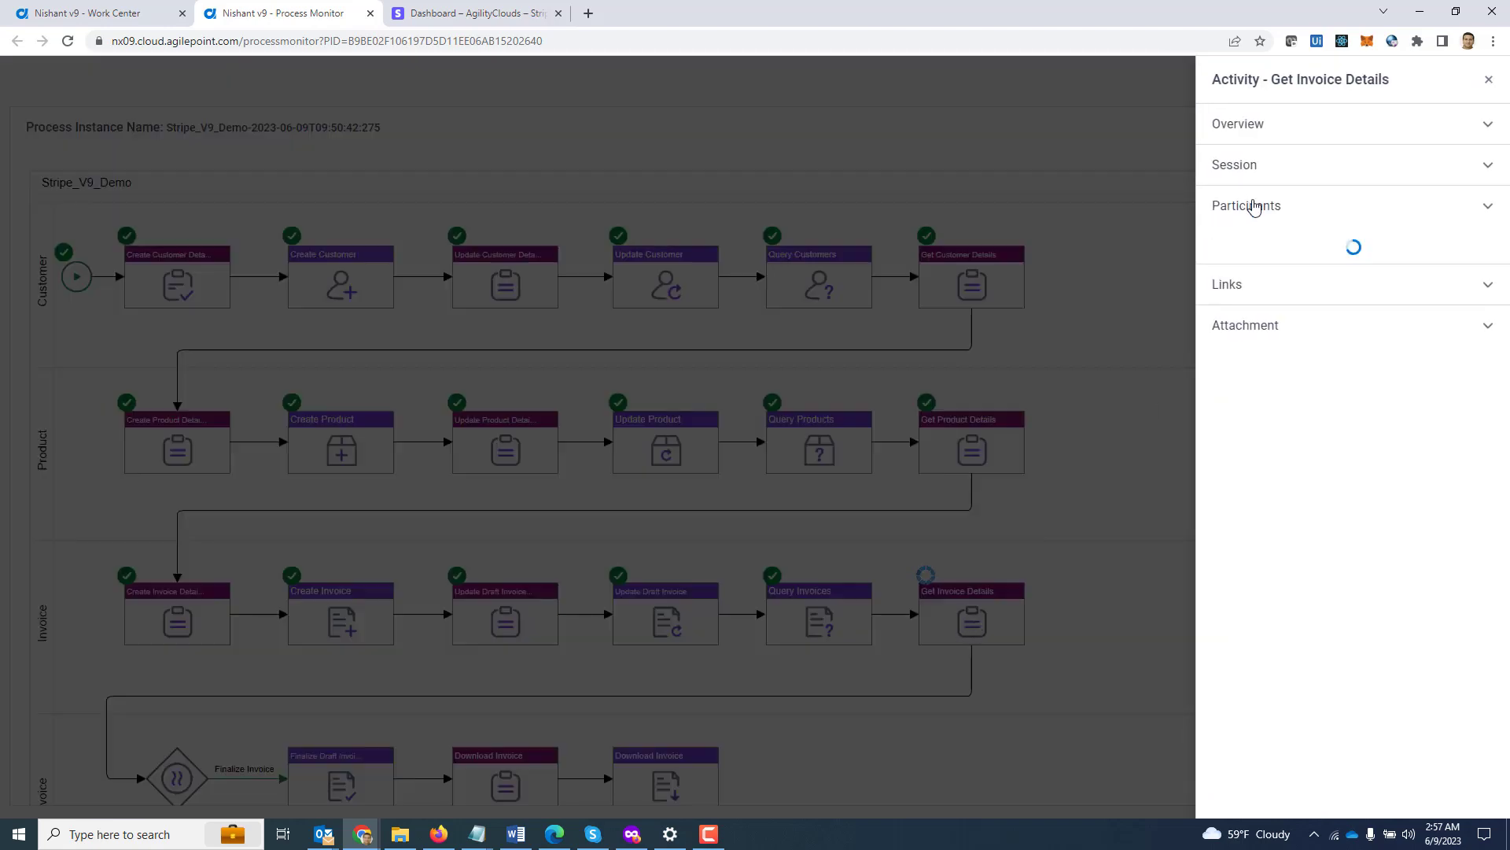
pyautogui.click(1453, 466)
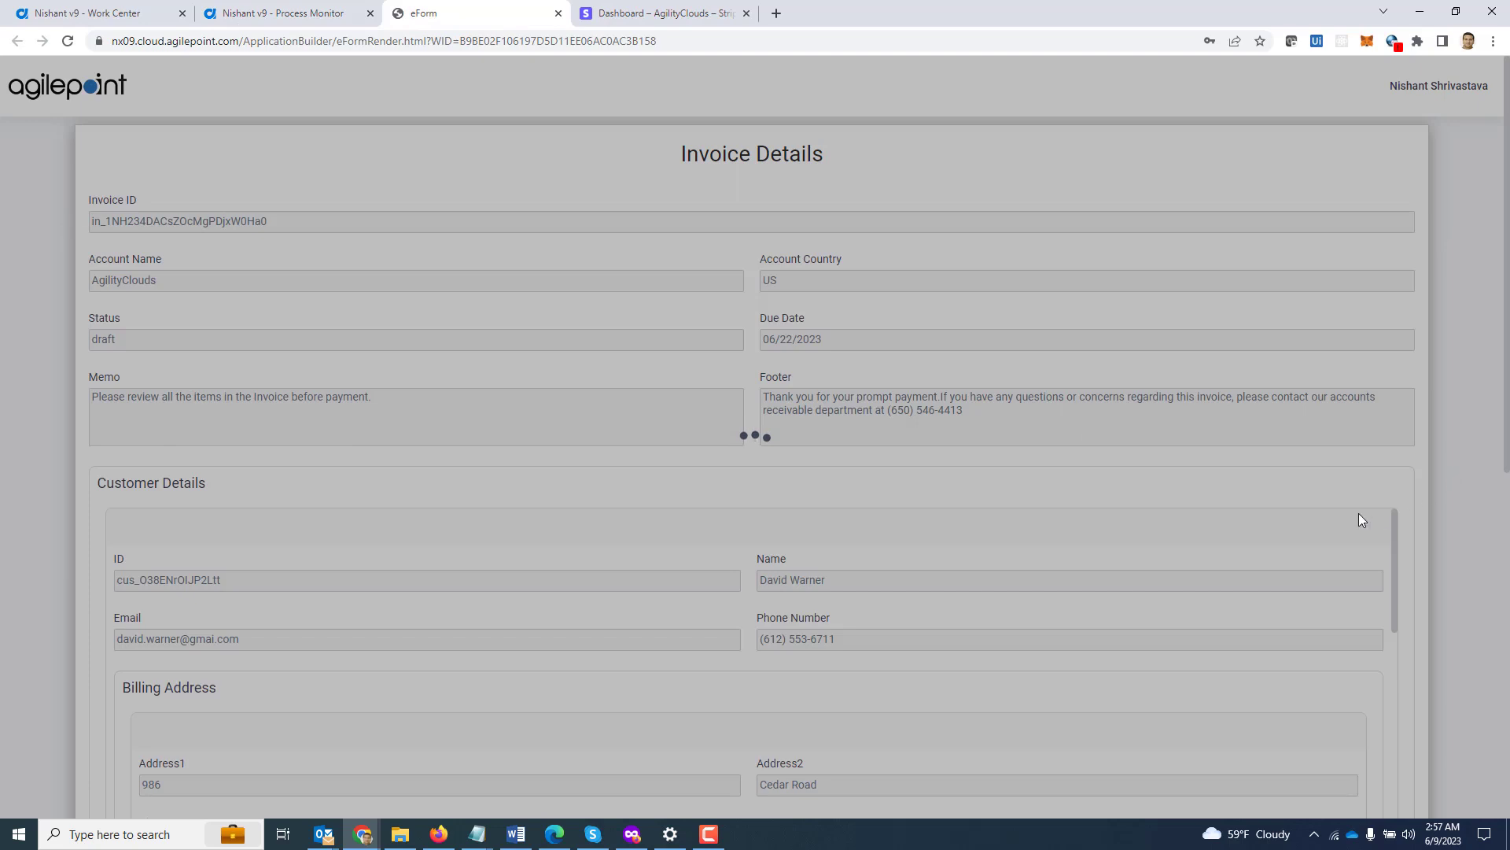
# Review the invoice's customer details and items, choose Yes for finalizing the invoice, and submit the form.
pyautogui.scroll(-3, 796, 370)
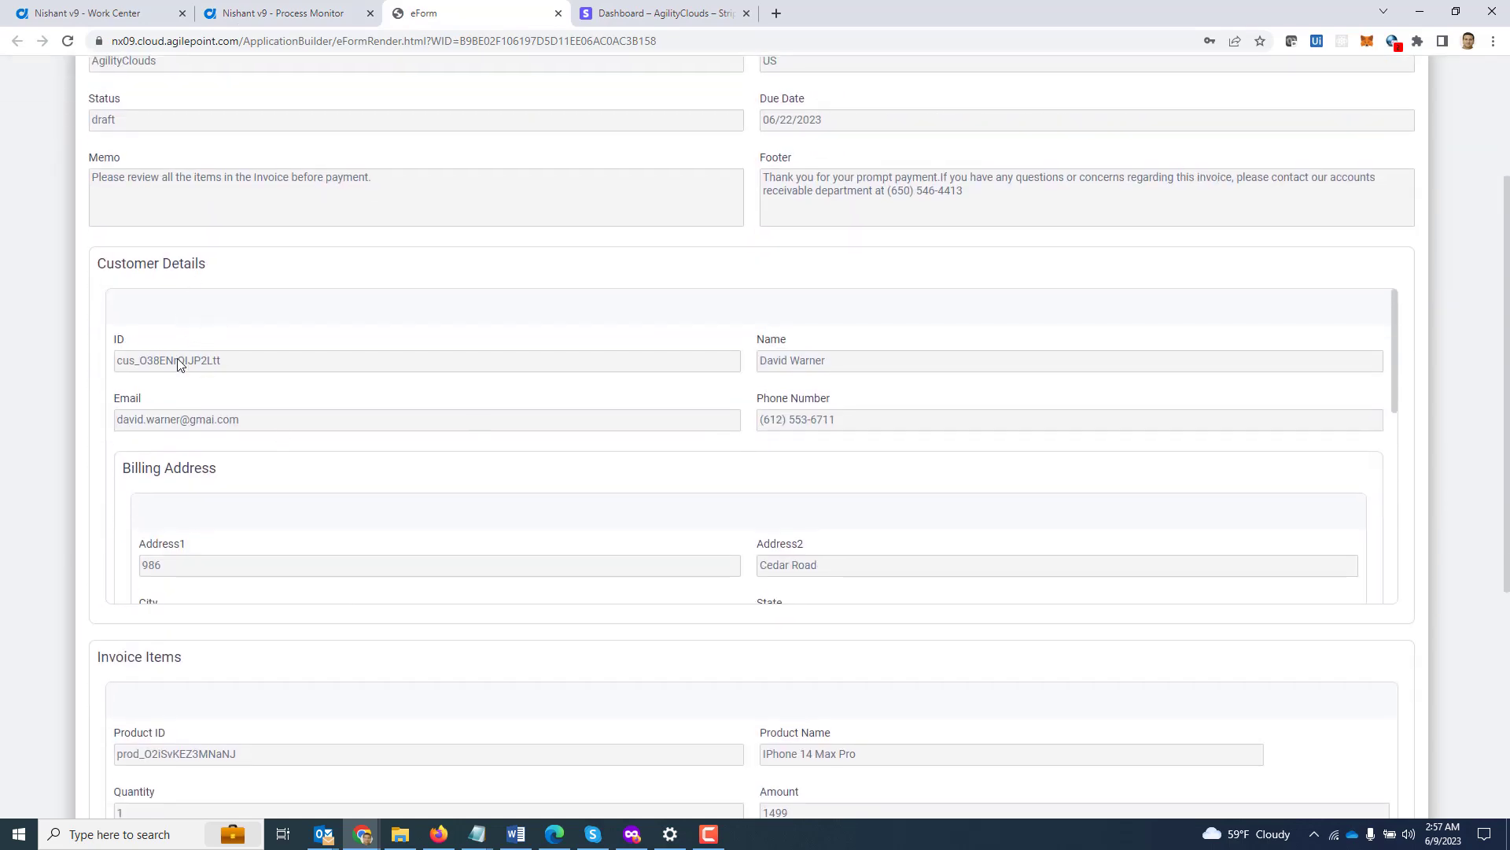
pyautogui.scroll(-6, 438, 454)
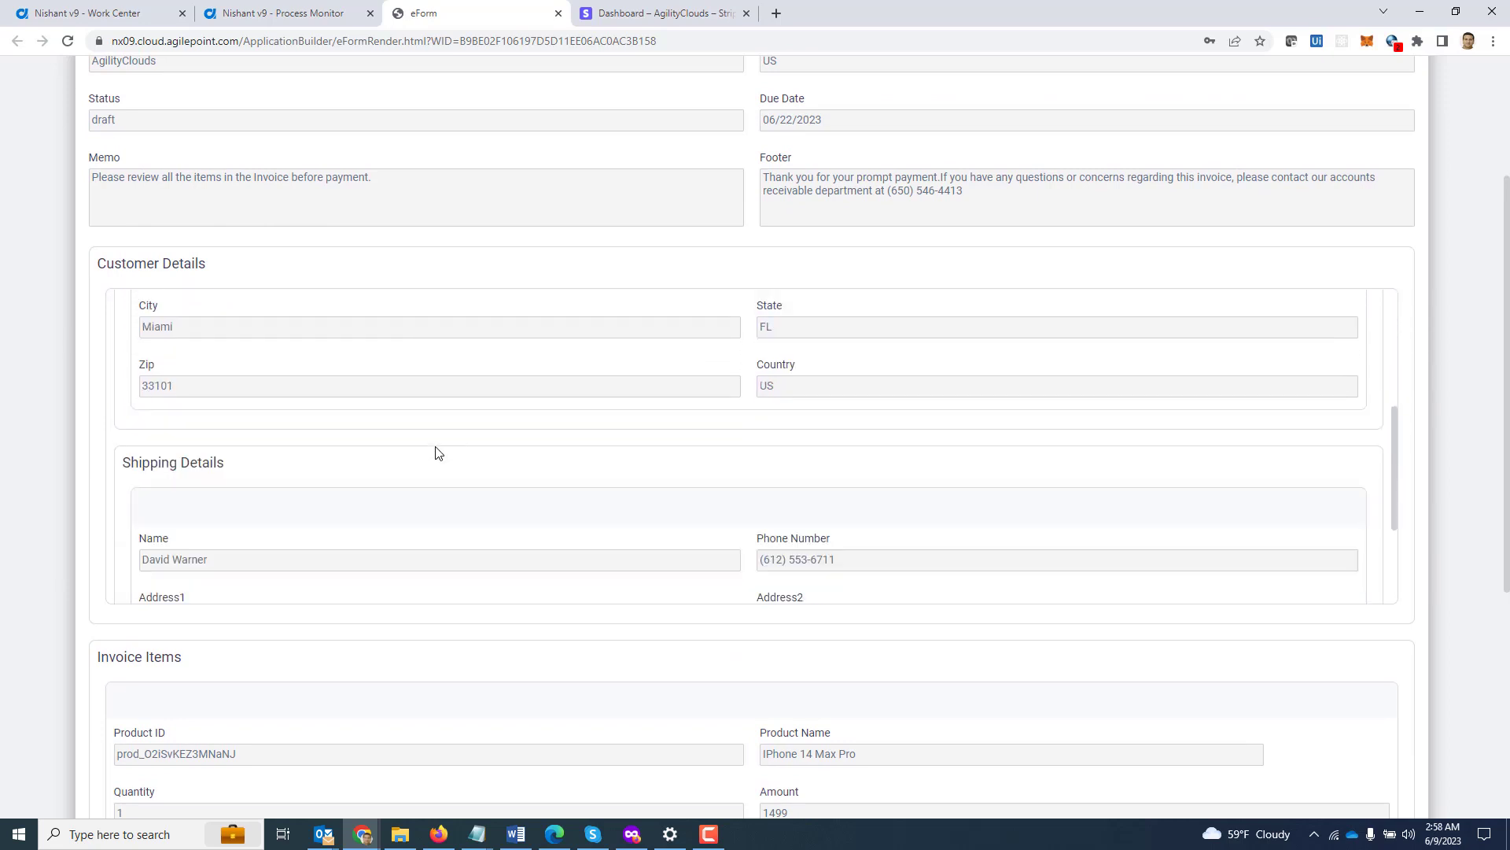
pyautogui.scroll(-4, 438, 454)
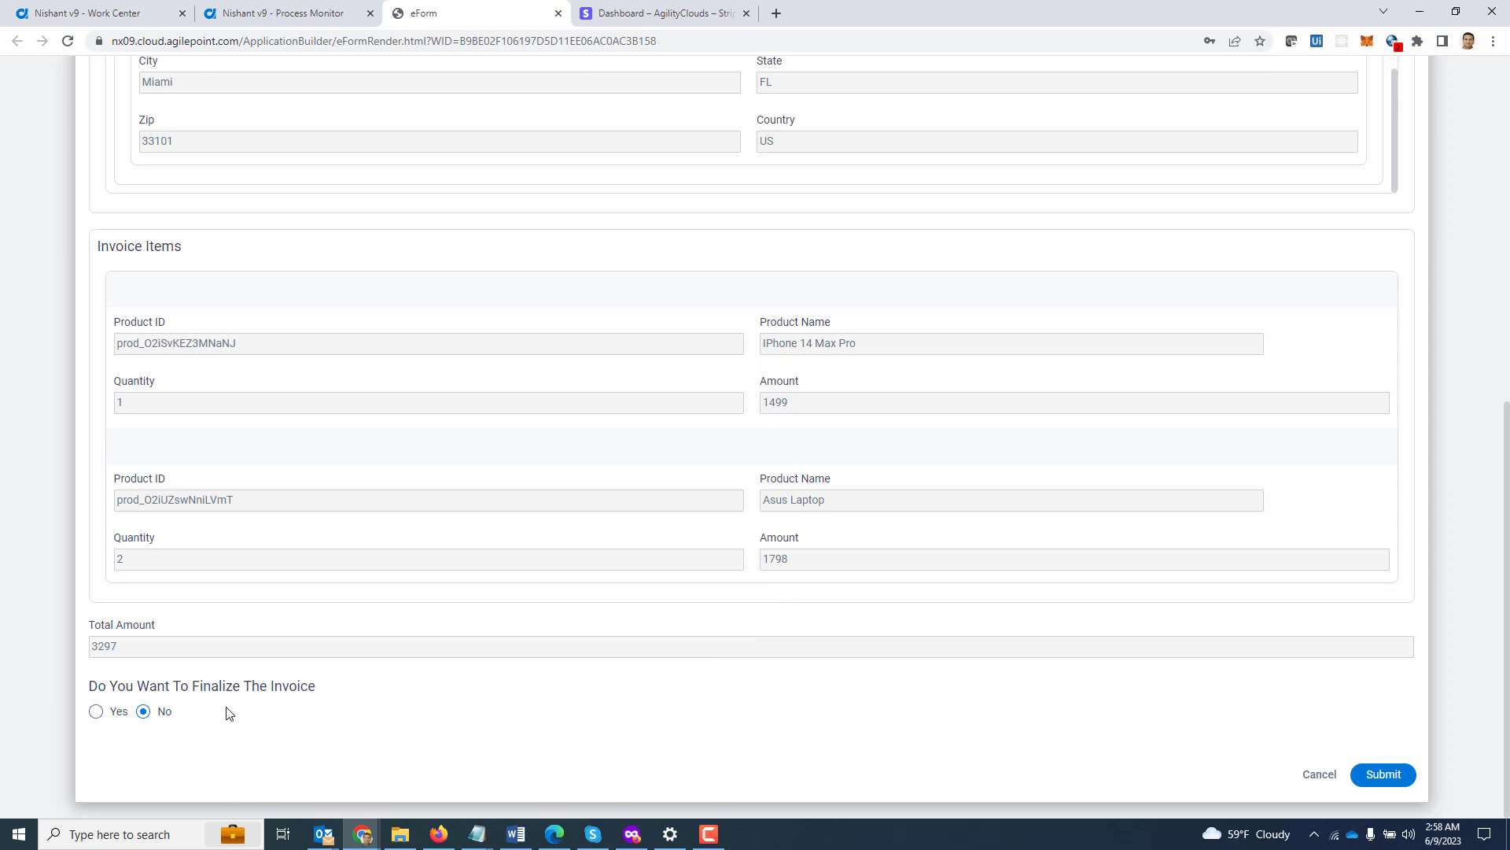
pyautogui.click(96, 714)
pyautogui.click(1385, 776)
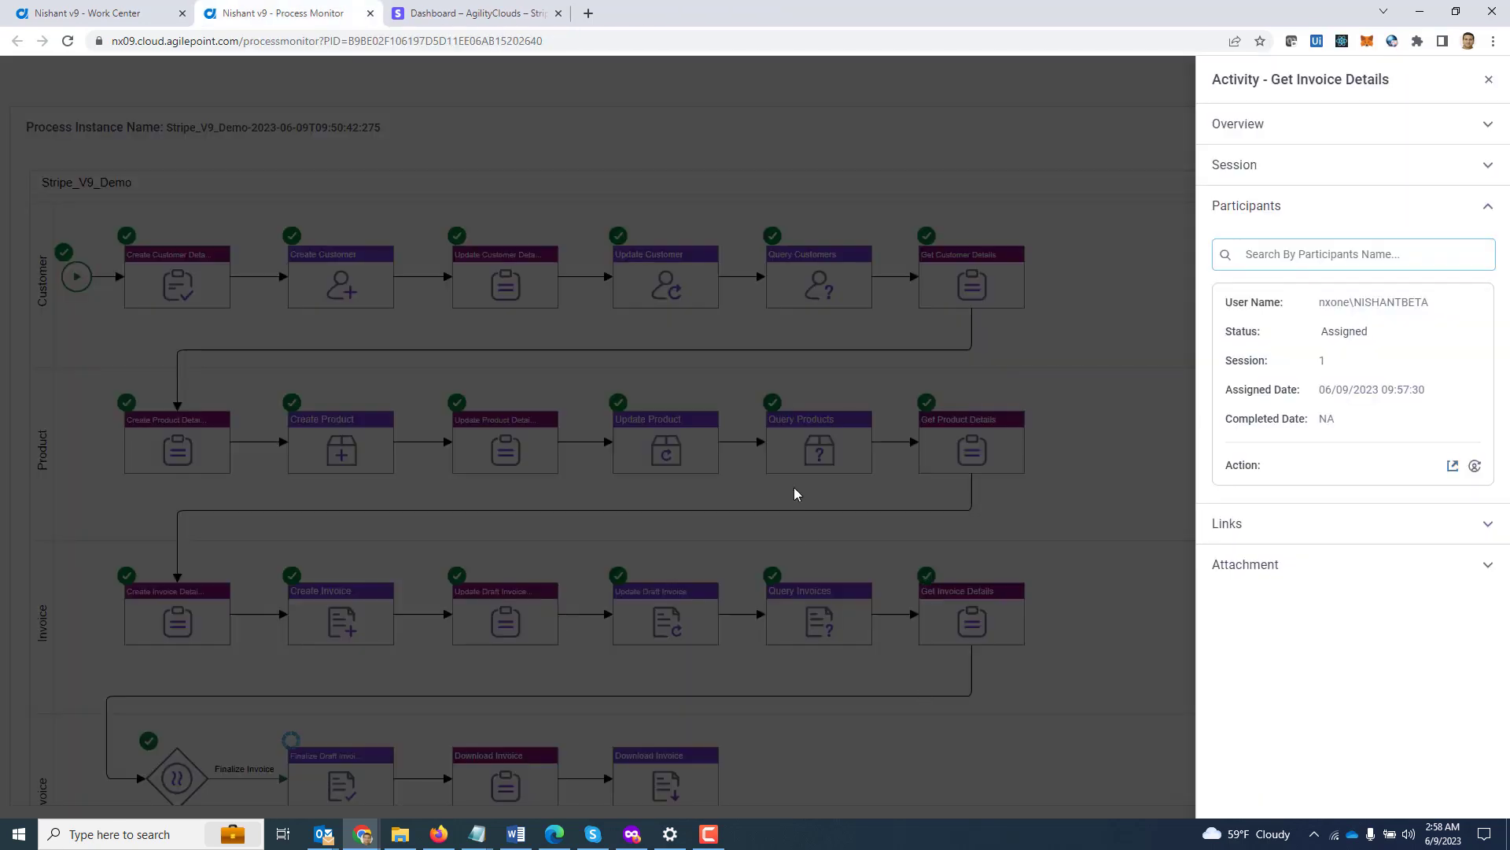
# Close the activity details, check the Finalize Draft Invoice activity, and reload the invoice in the Stripe dashboard to examine its status.
pyautogui.click(1488, 80)
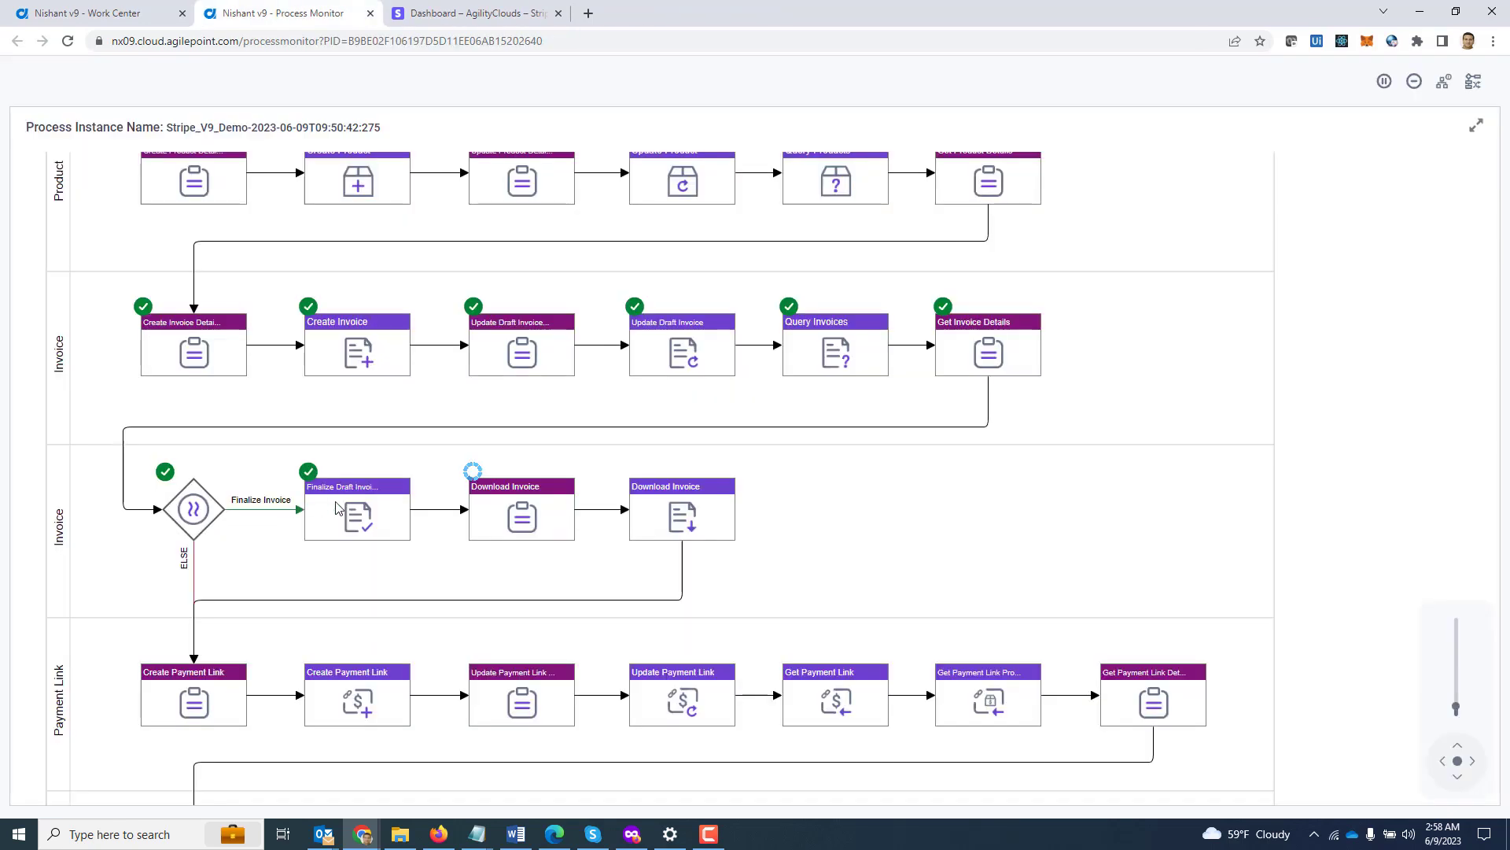
pyautogui.click(464, 17)
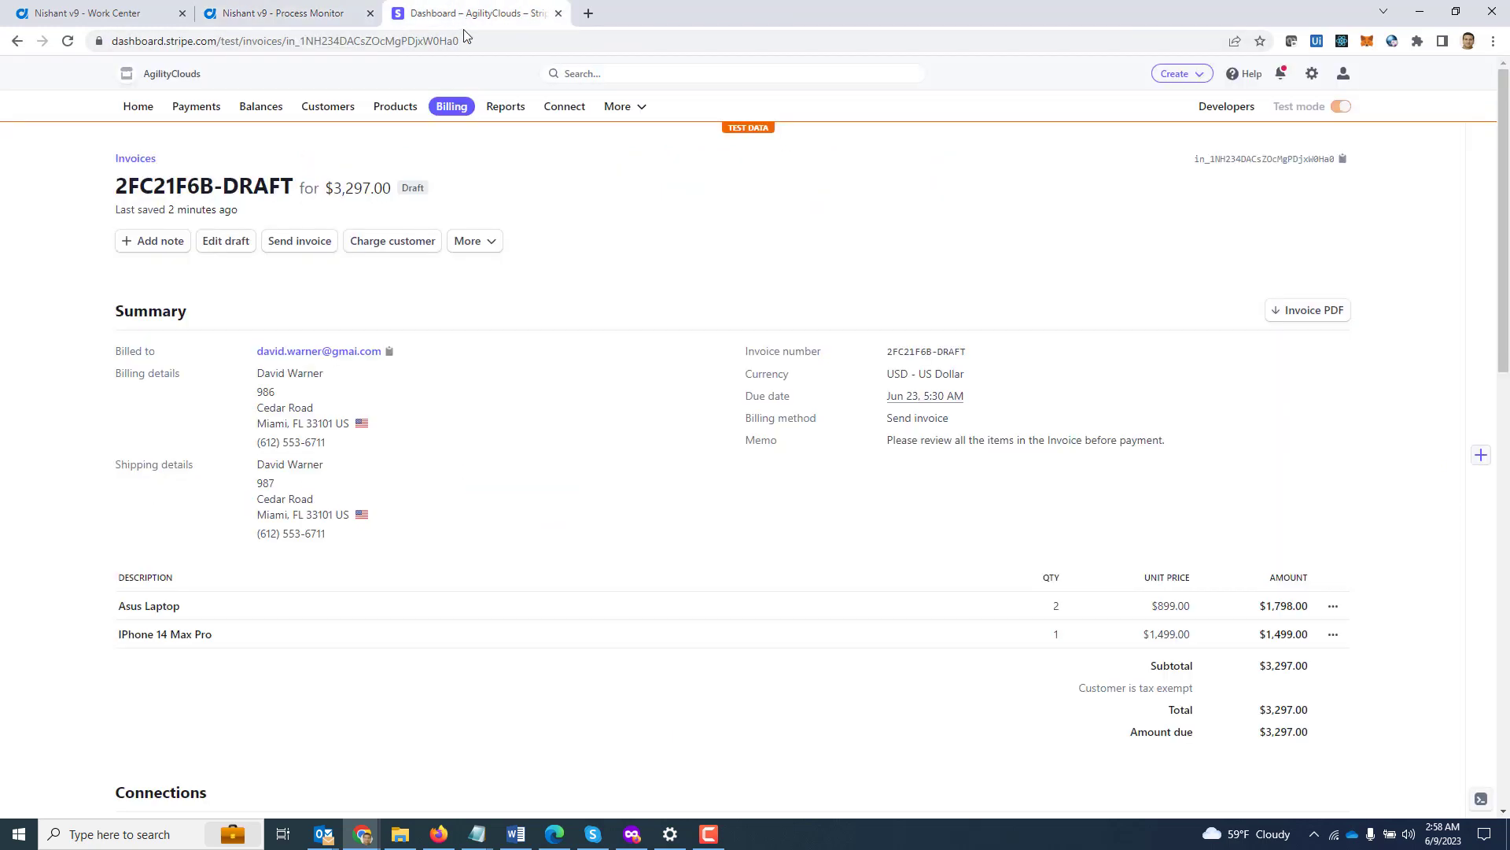
pyautogui.click(378, 37)
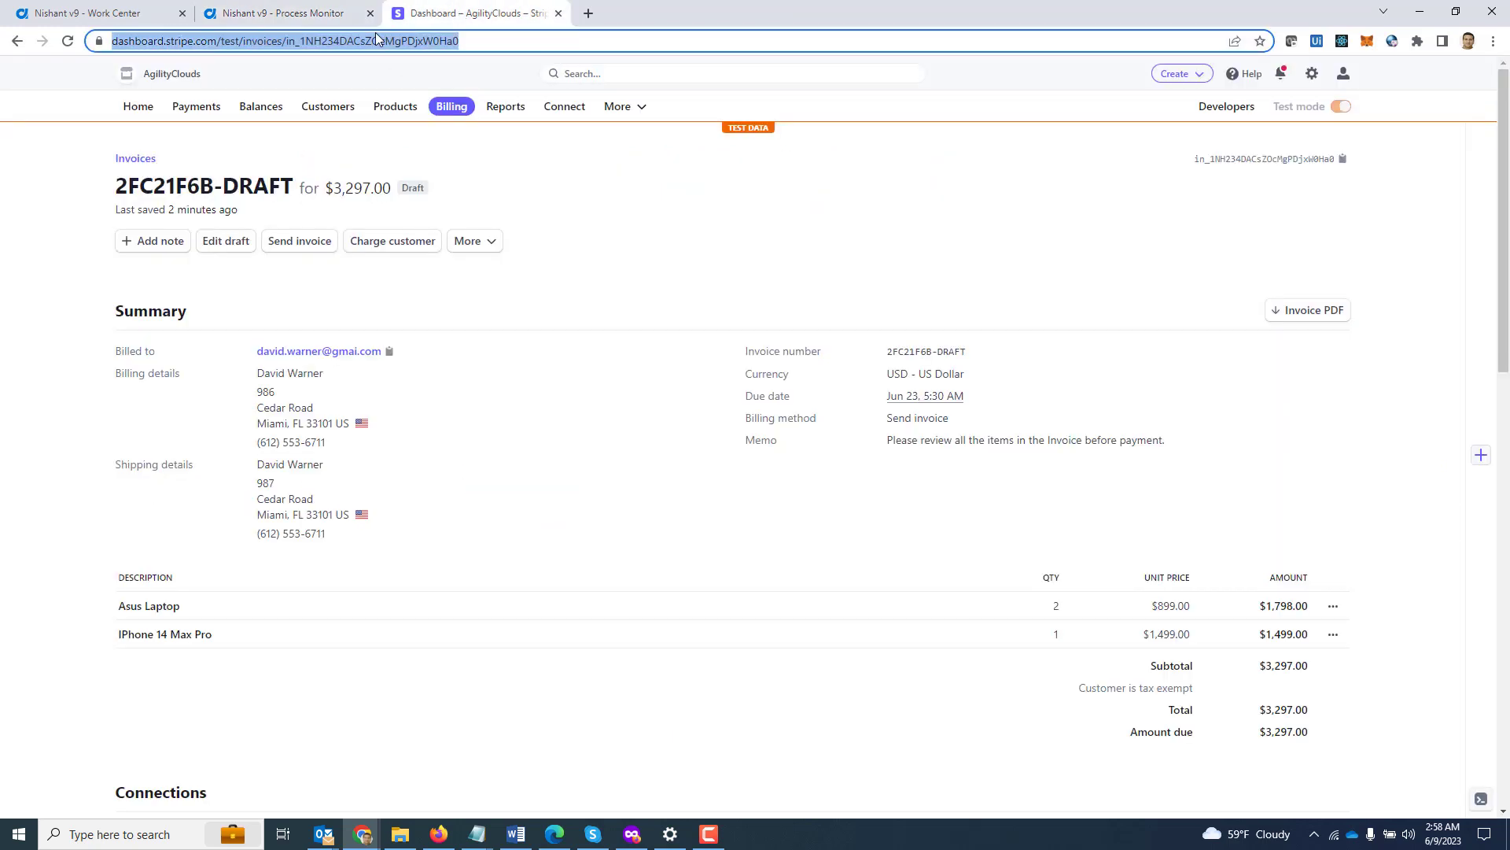
pyautogui.press('Return')
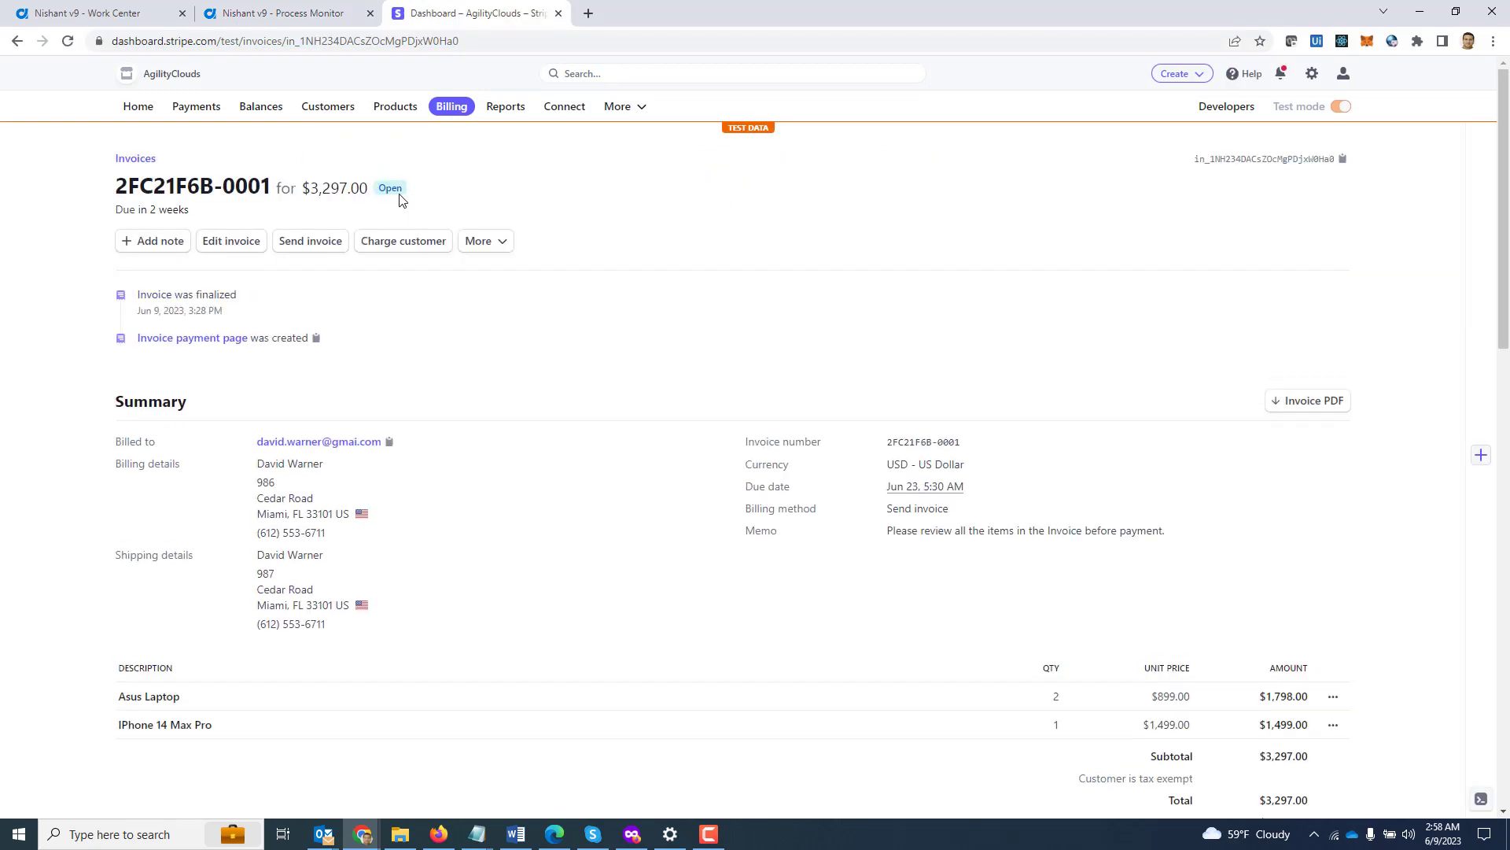
# Go back to the process monitor and open the Download Invoice form from that activity's assigned participant.
pyautogui.click(310, 14)
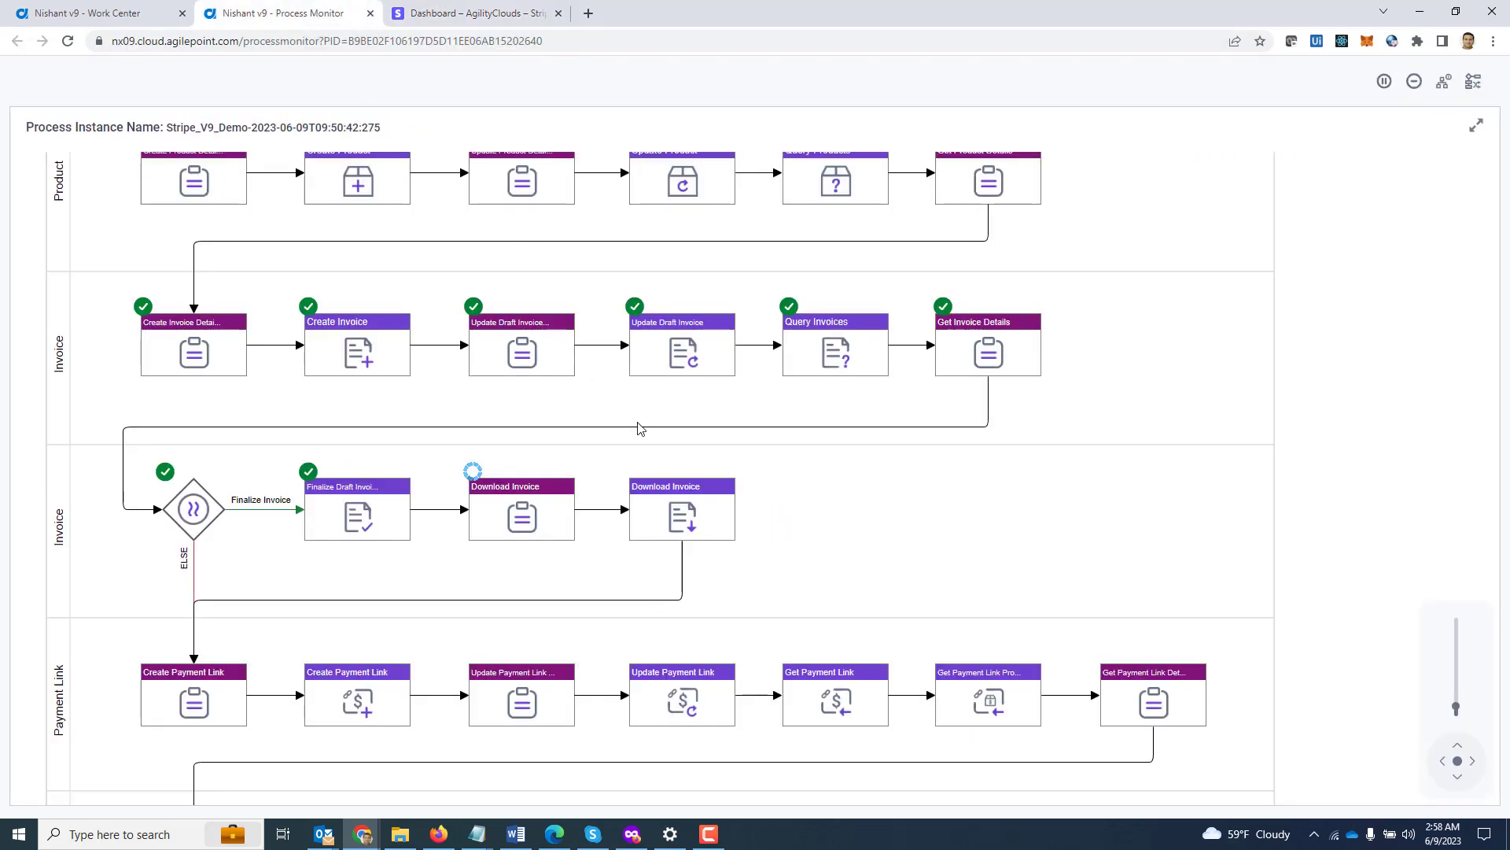
pyautogui.click(504, 514)
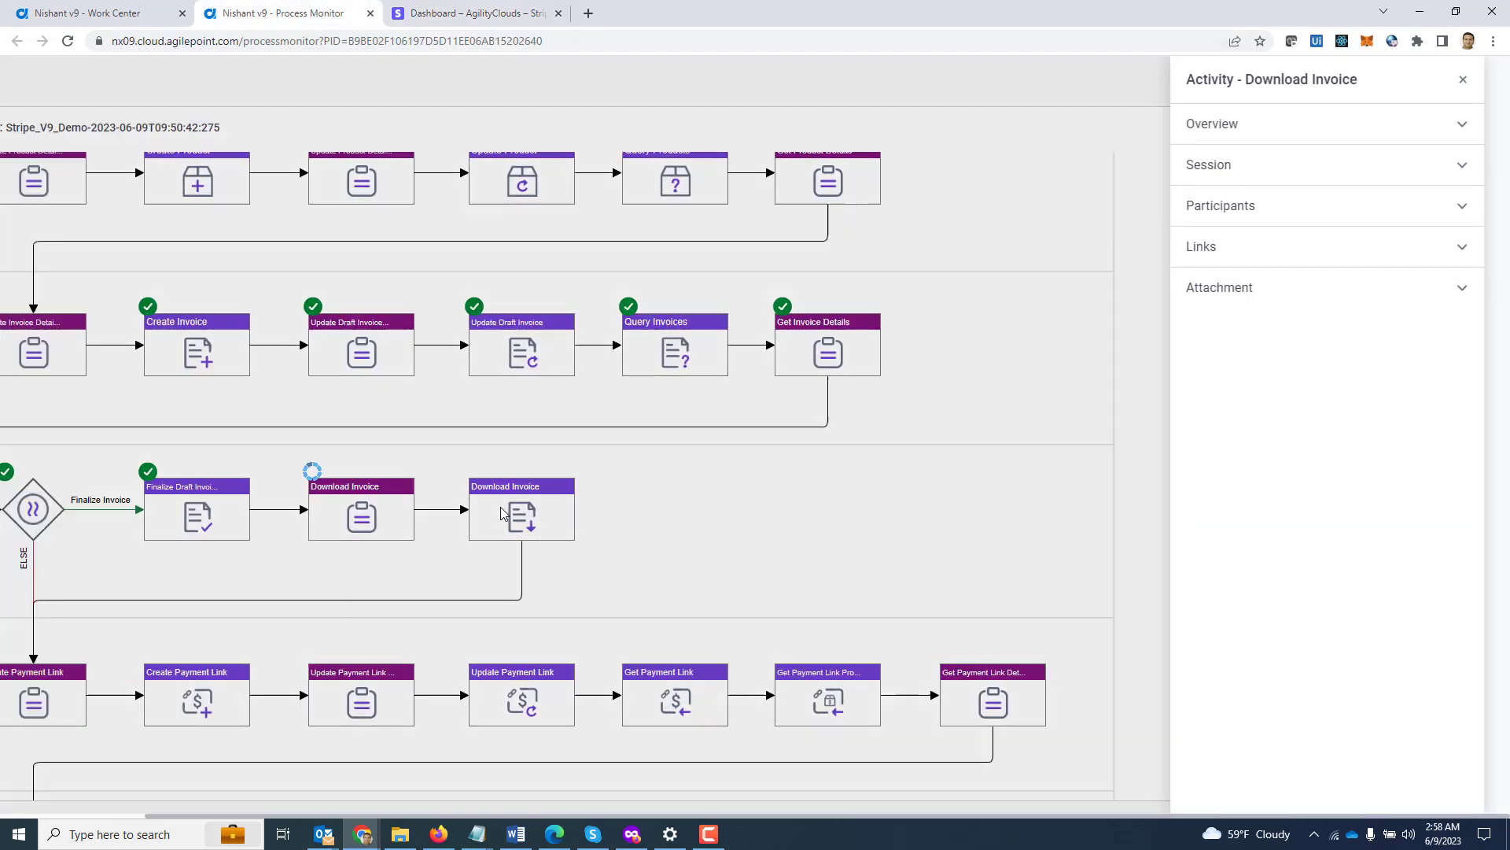
pyautogui.click(1260, 215)
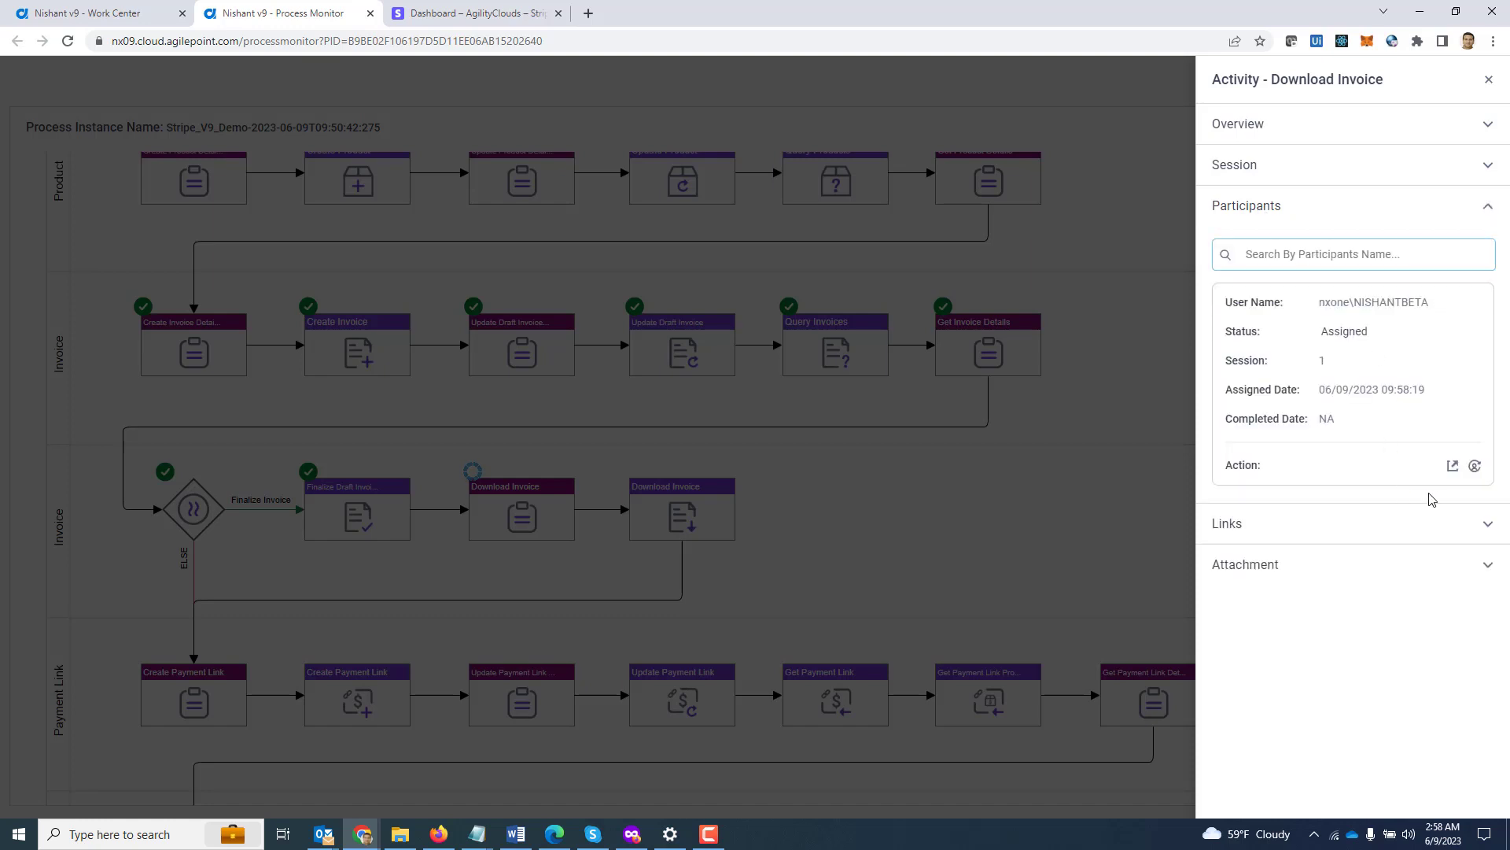
pyautogui.click(1452, 467)
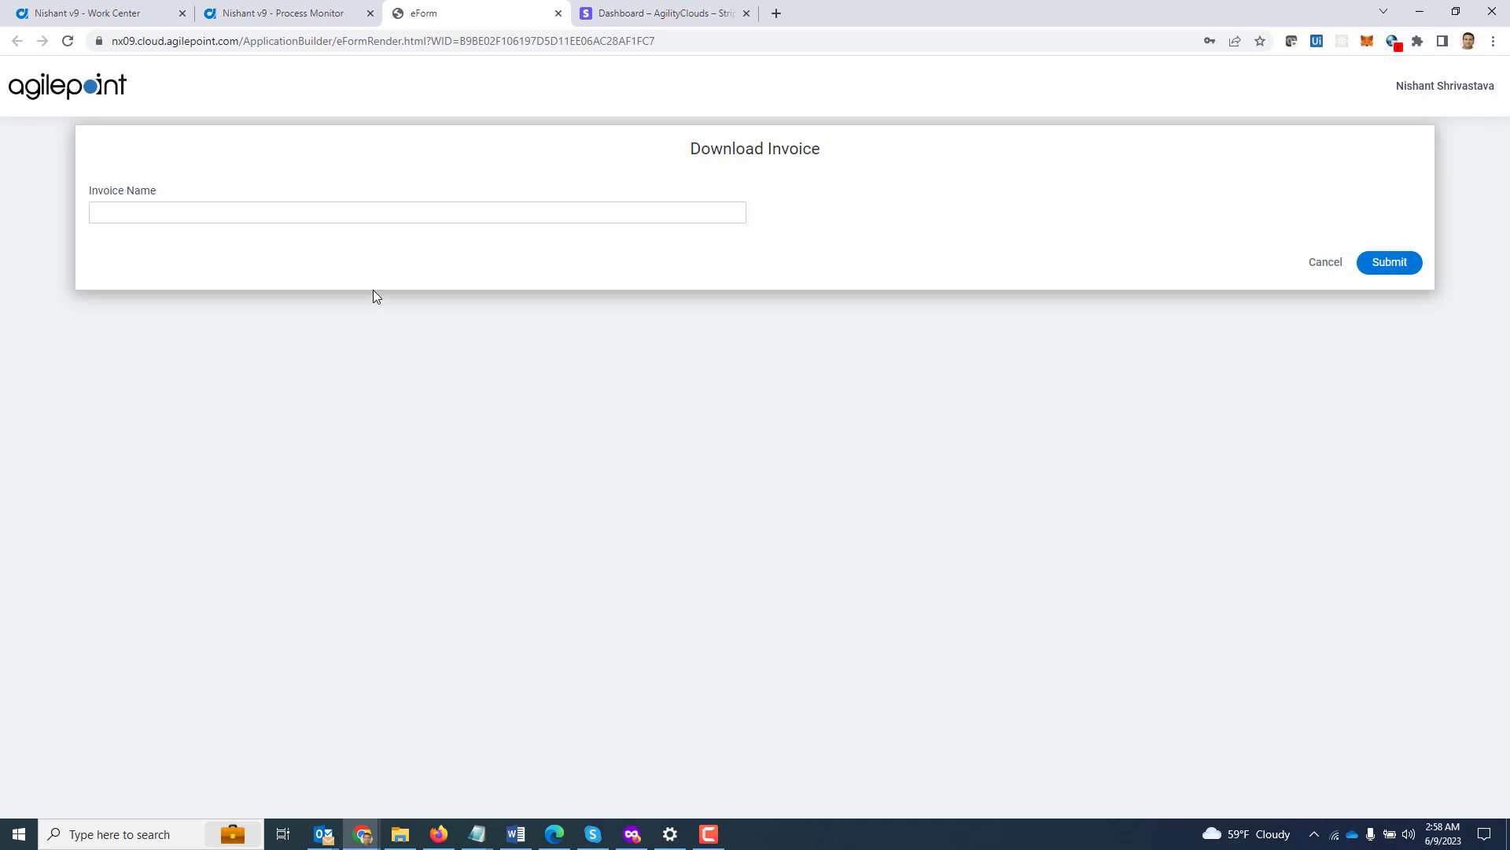
# Copy the finalized invoice's number from the Stripe dashboard into Invoice Name on the Download Invoice form and submit it.
pyautogui.click(361, 214)
pyautogui.click(627, 14)
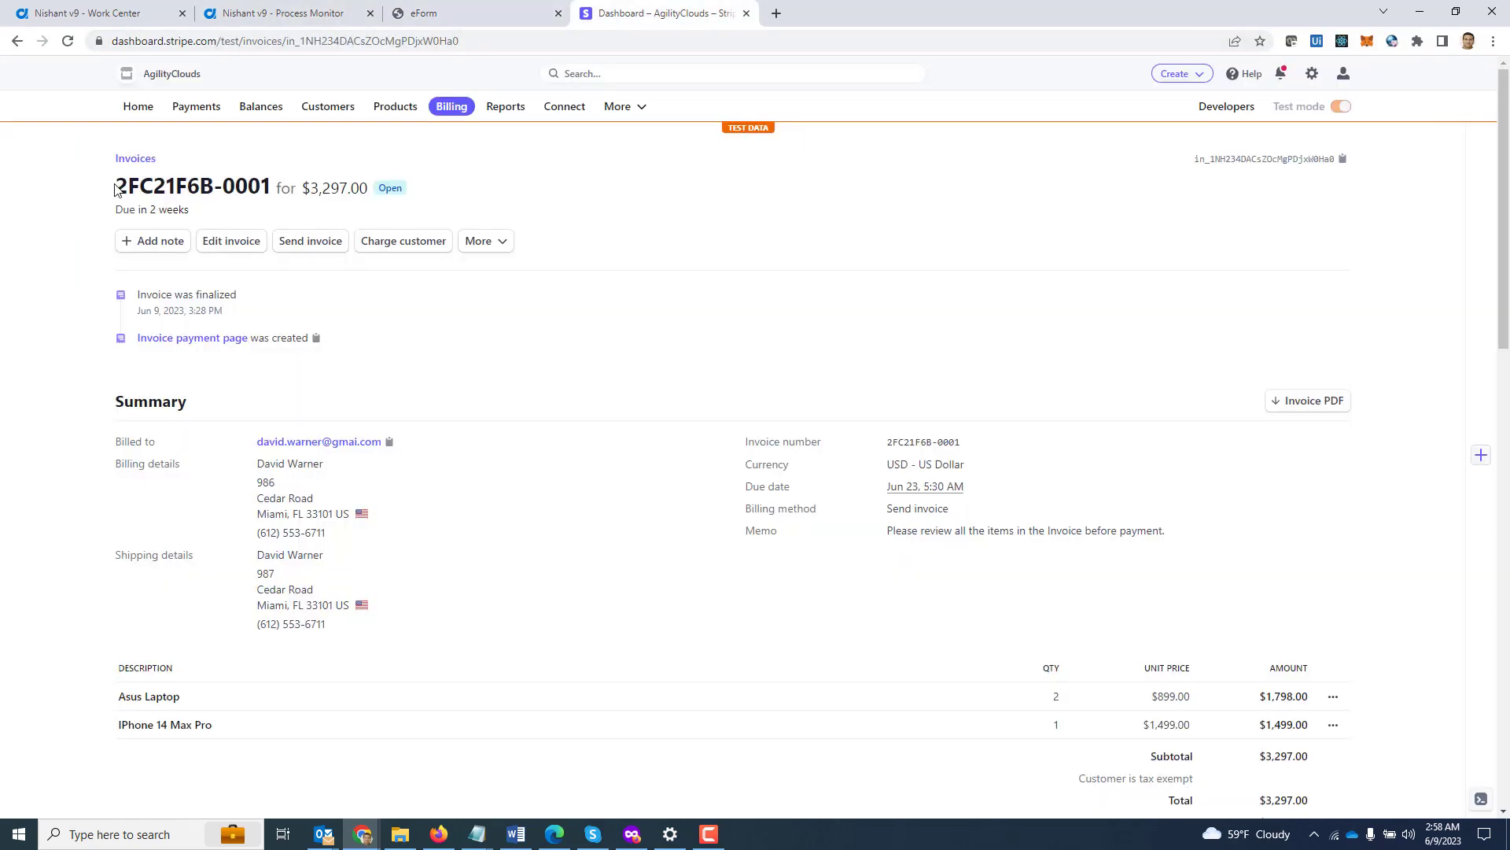
pyautogui.moveTo(117, 186); pyautogui.dragTo(268, 177)
pyautogui.hotkey('ctrl', 'c')
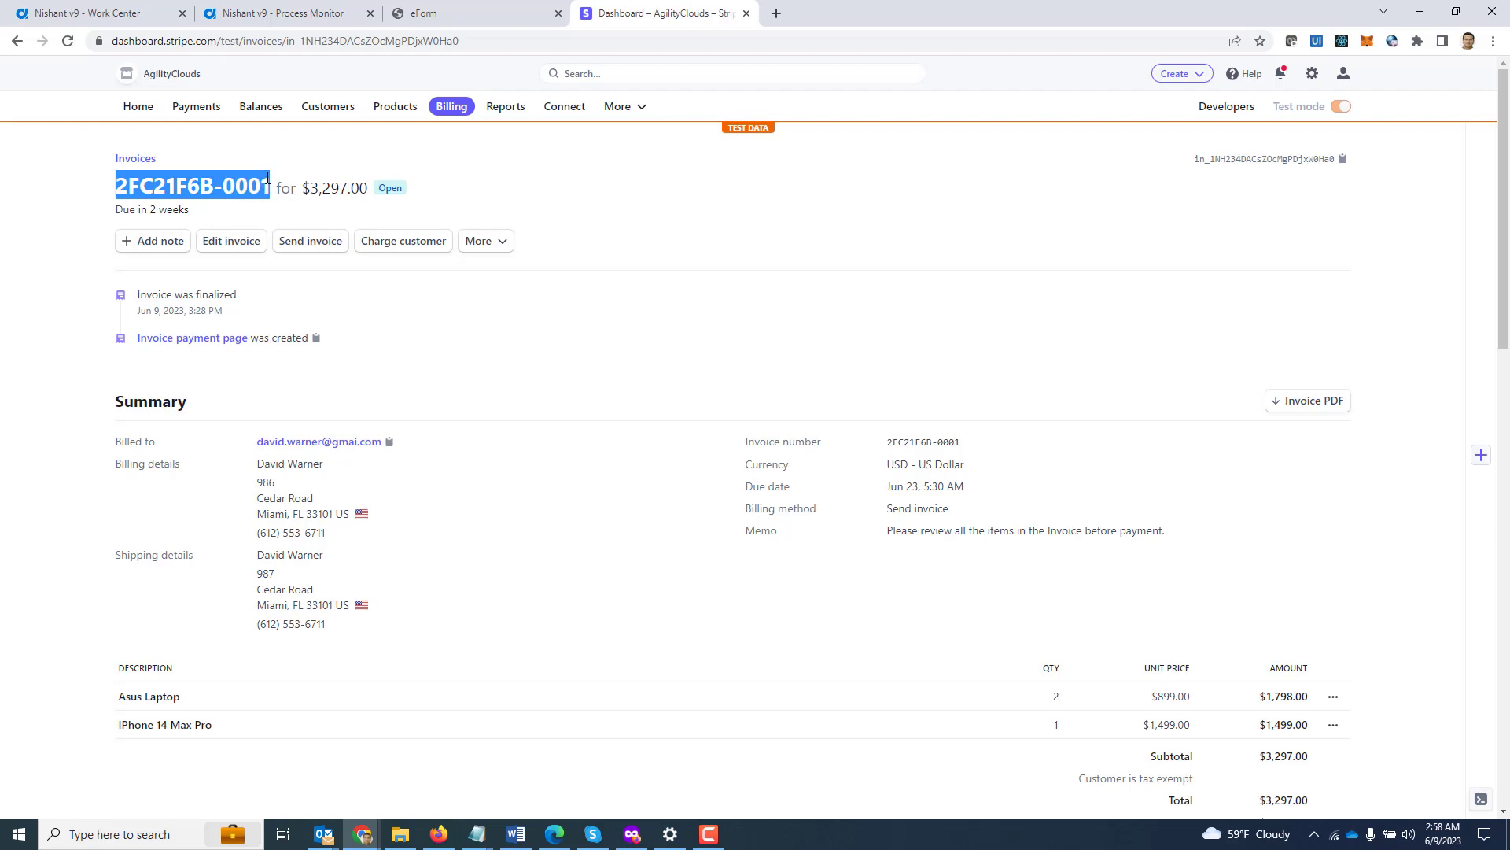
pyautogui.click(429, 14)
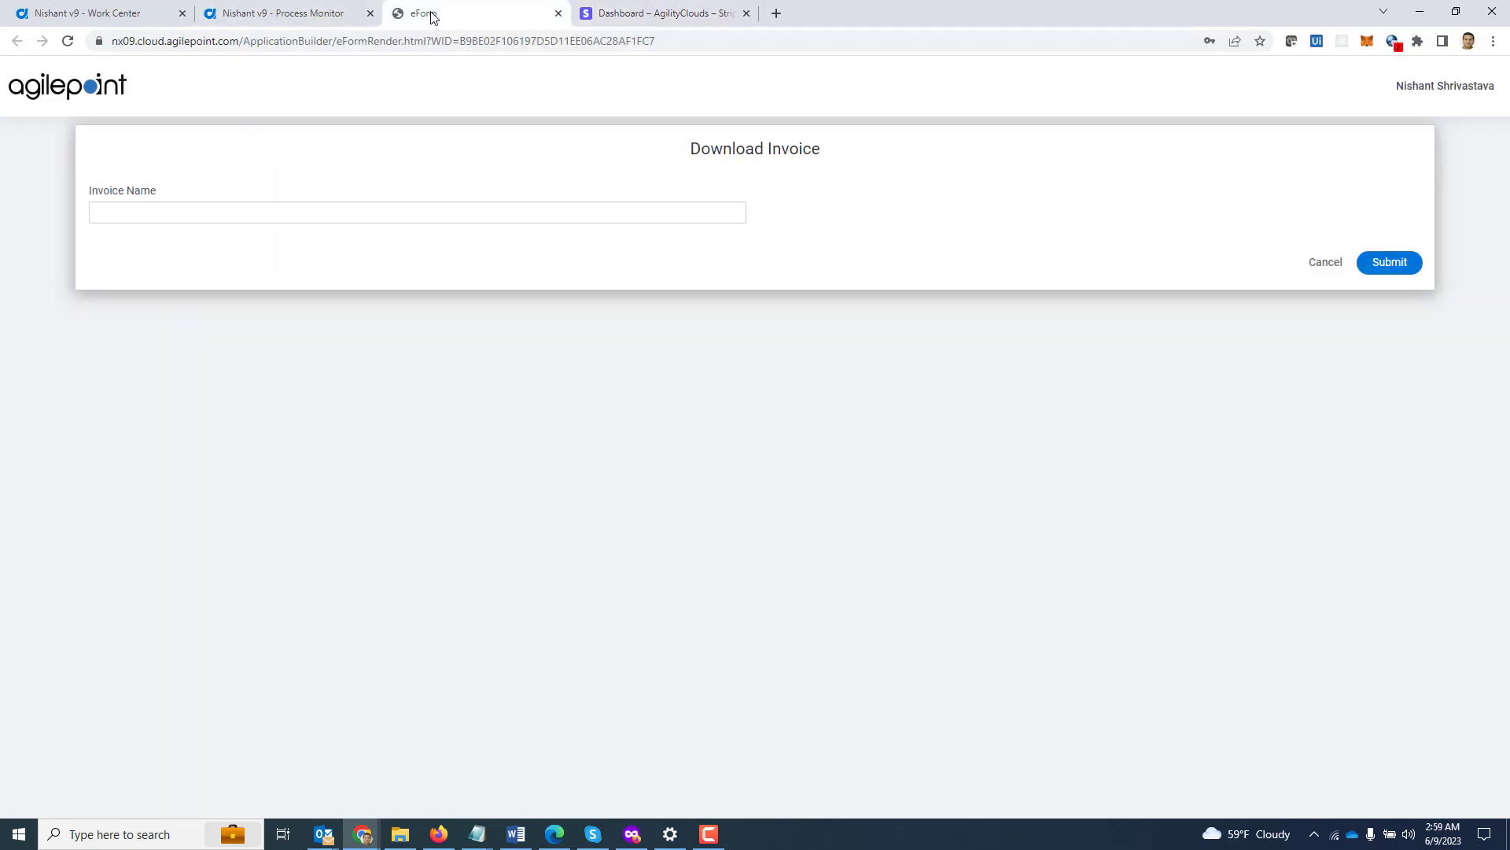
pyautogui.click(315, 214)
pyautogui.hotkey('ctrl', 'v')
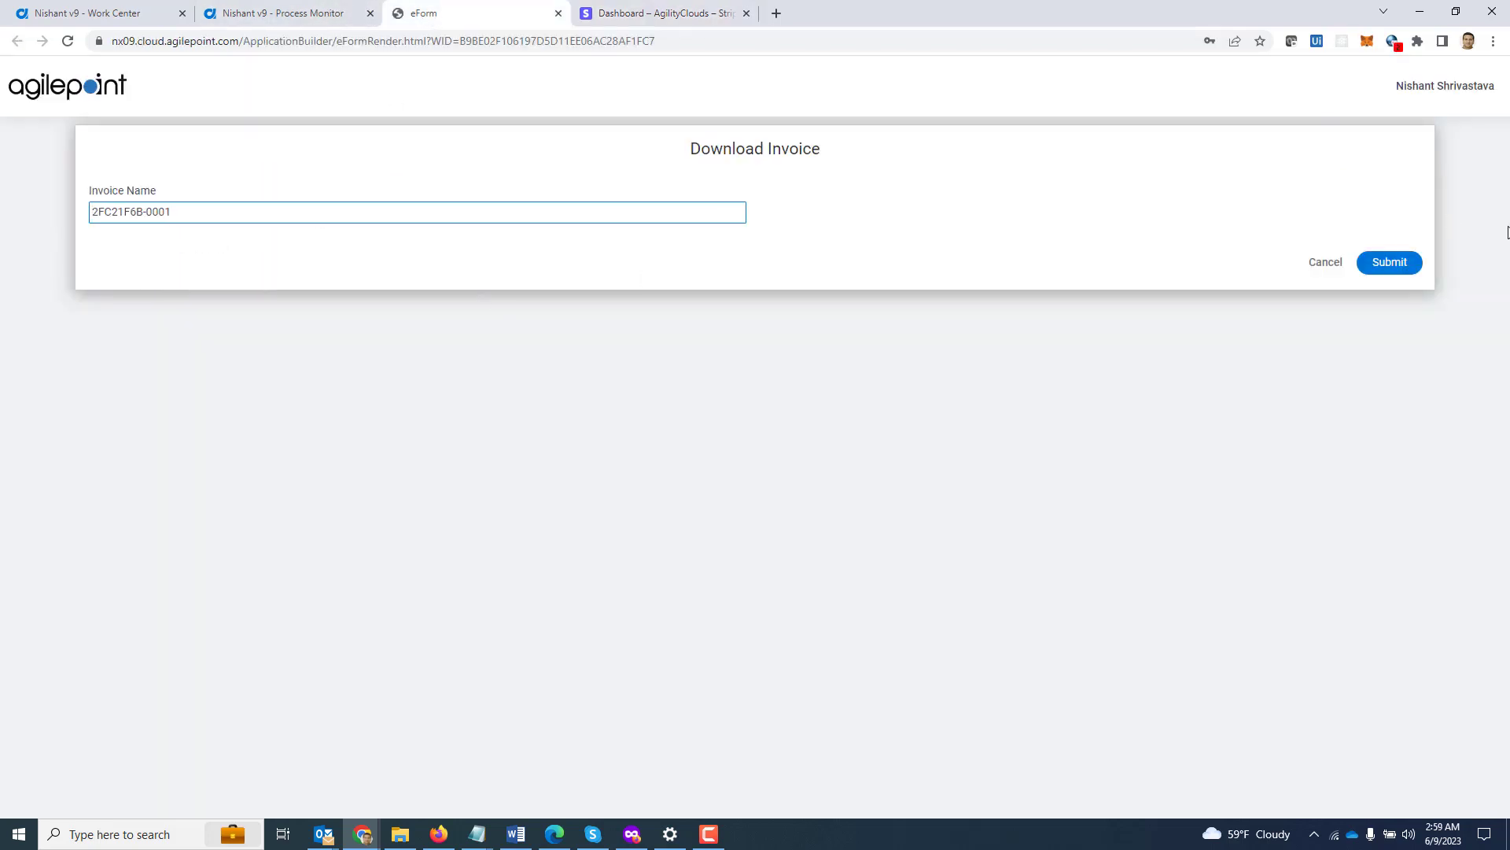
pyautogui.click(1407, 270)
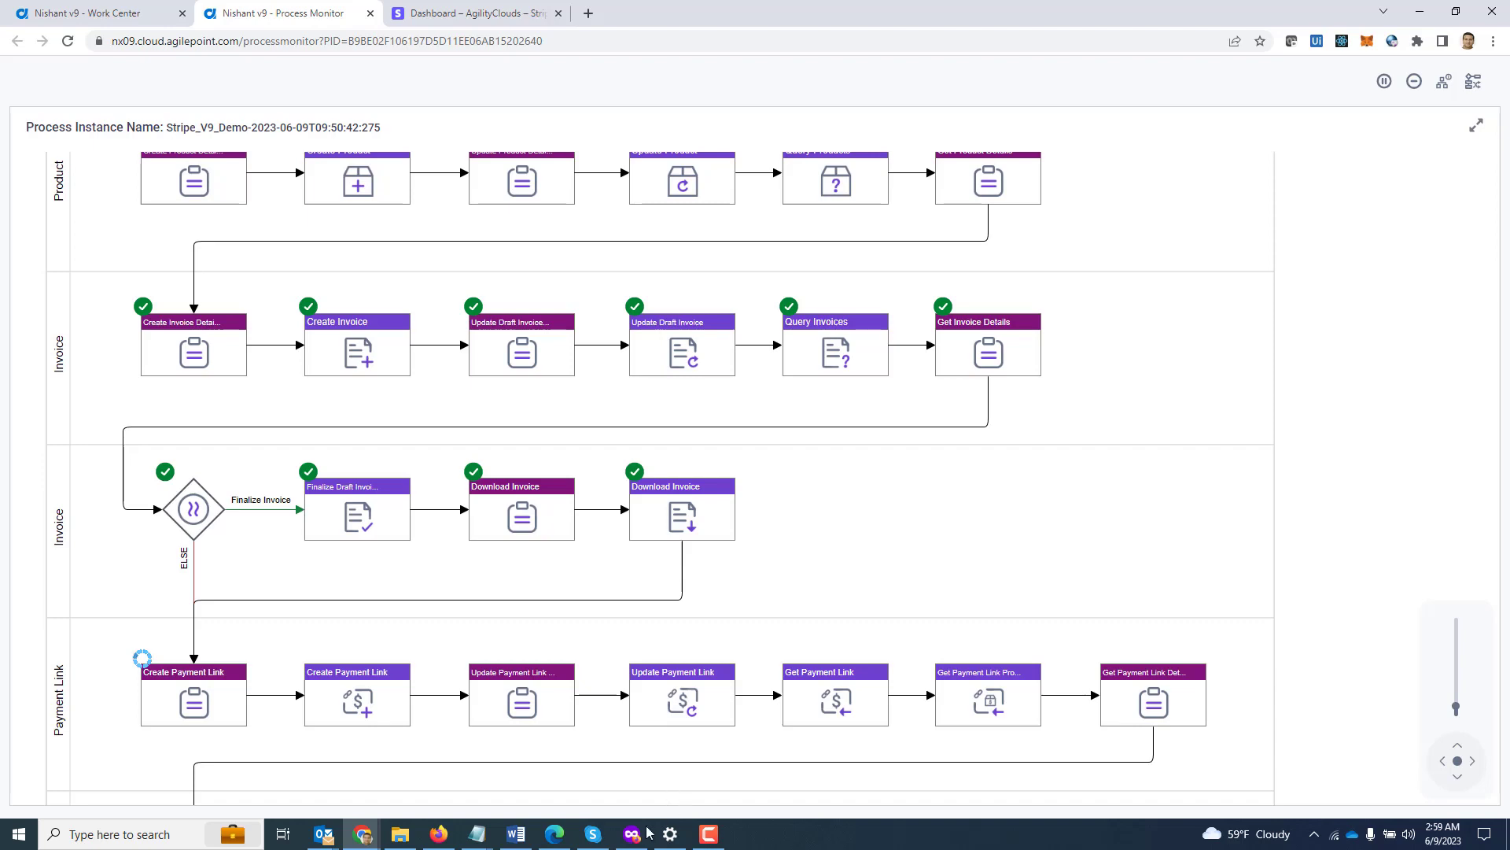
# Switch to Google Drive, open the newest PDF in the Stripe Invoice folder, and examine the invoice's contents.
pyautogui.click(674, 785)
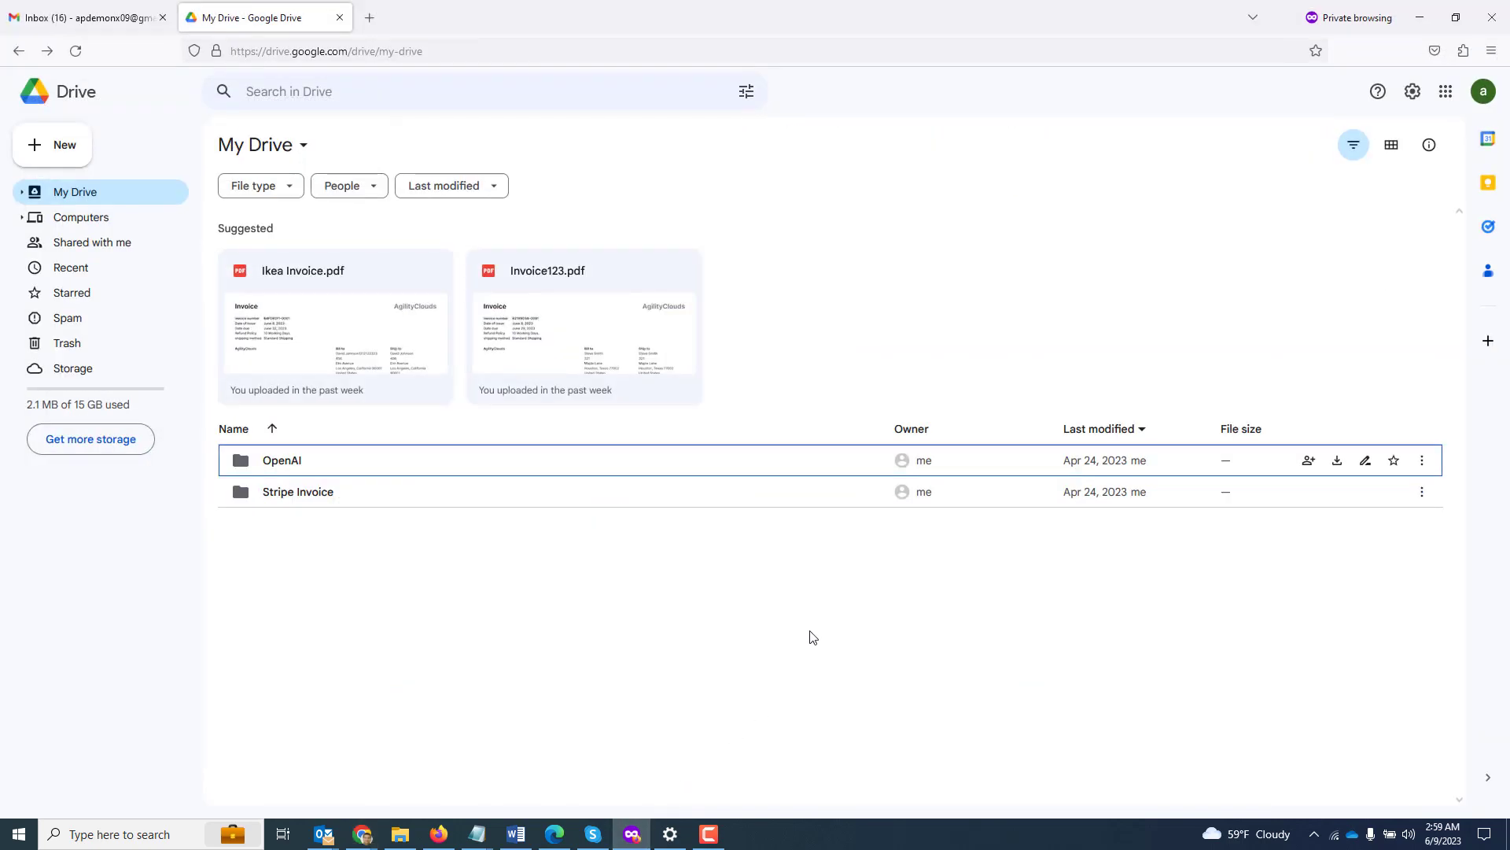
pyautogui.click(303, 495)
pyautogui.doubleClick(304, 496)
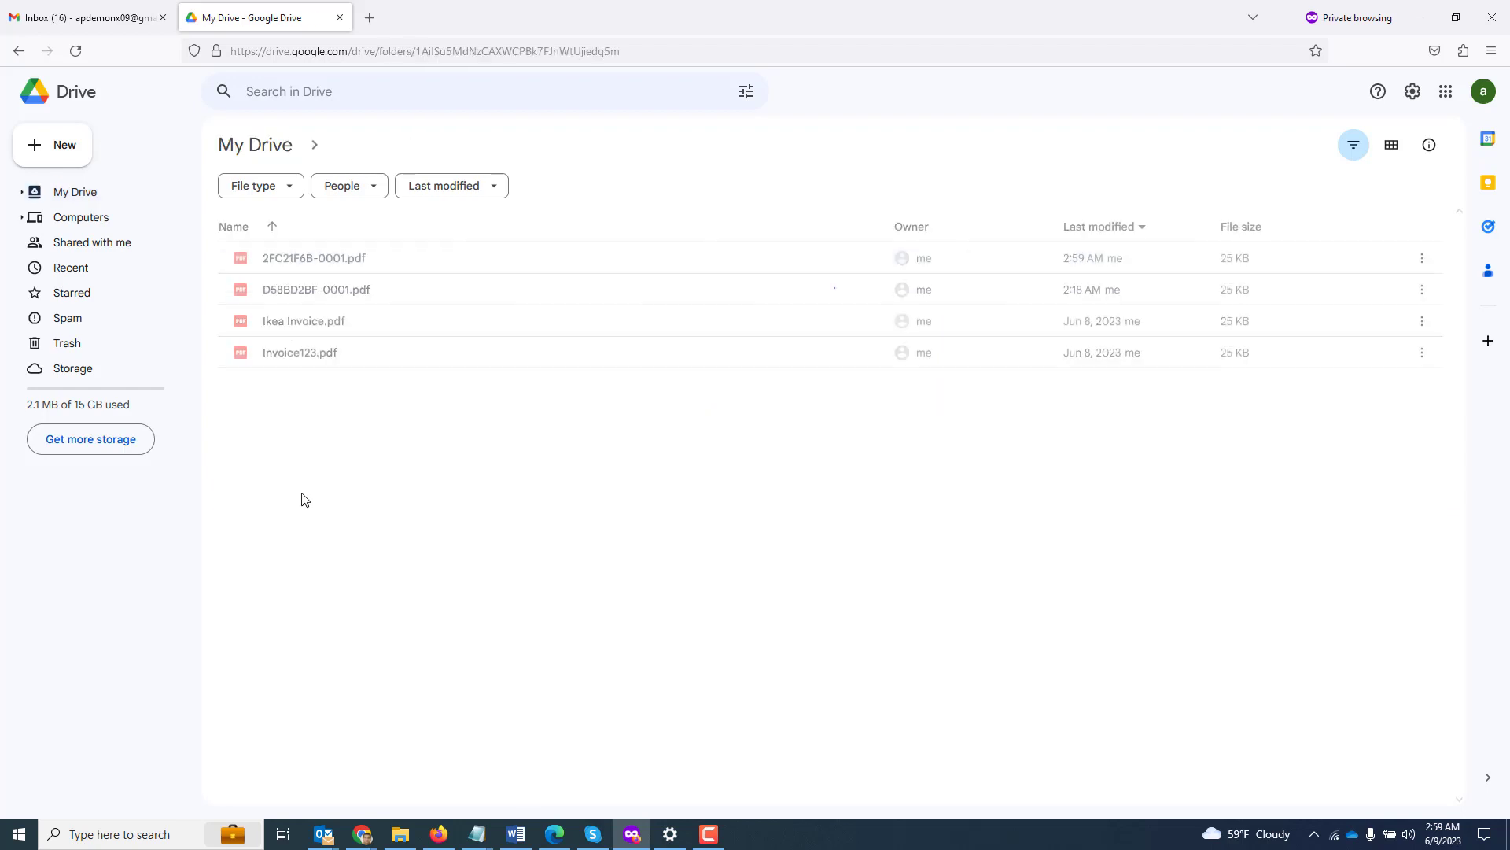
pyautogui.doubleClick(332, 266)
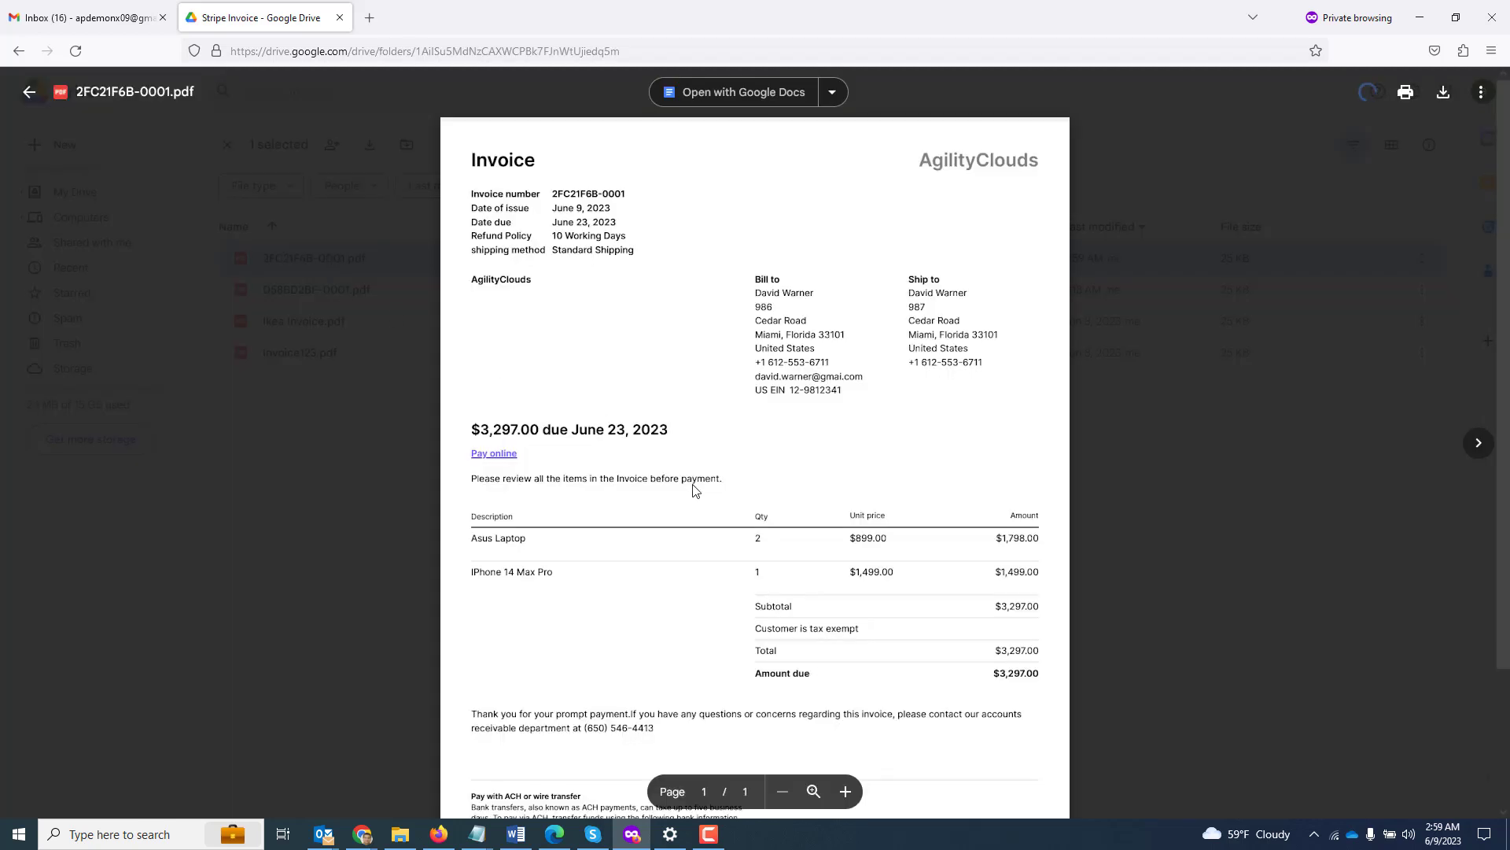
pyautogui.scroll(-3, 692, 489)
pyautogui.scroll(3, 693, 489)
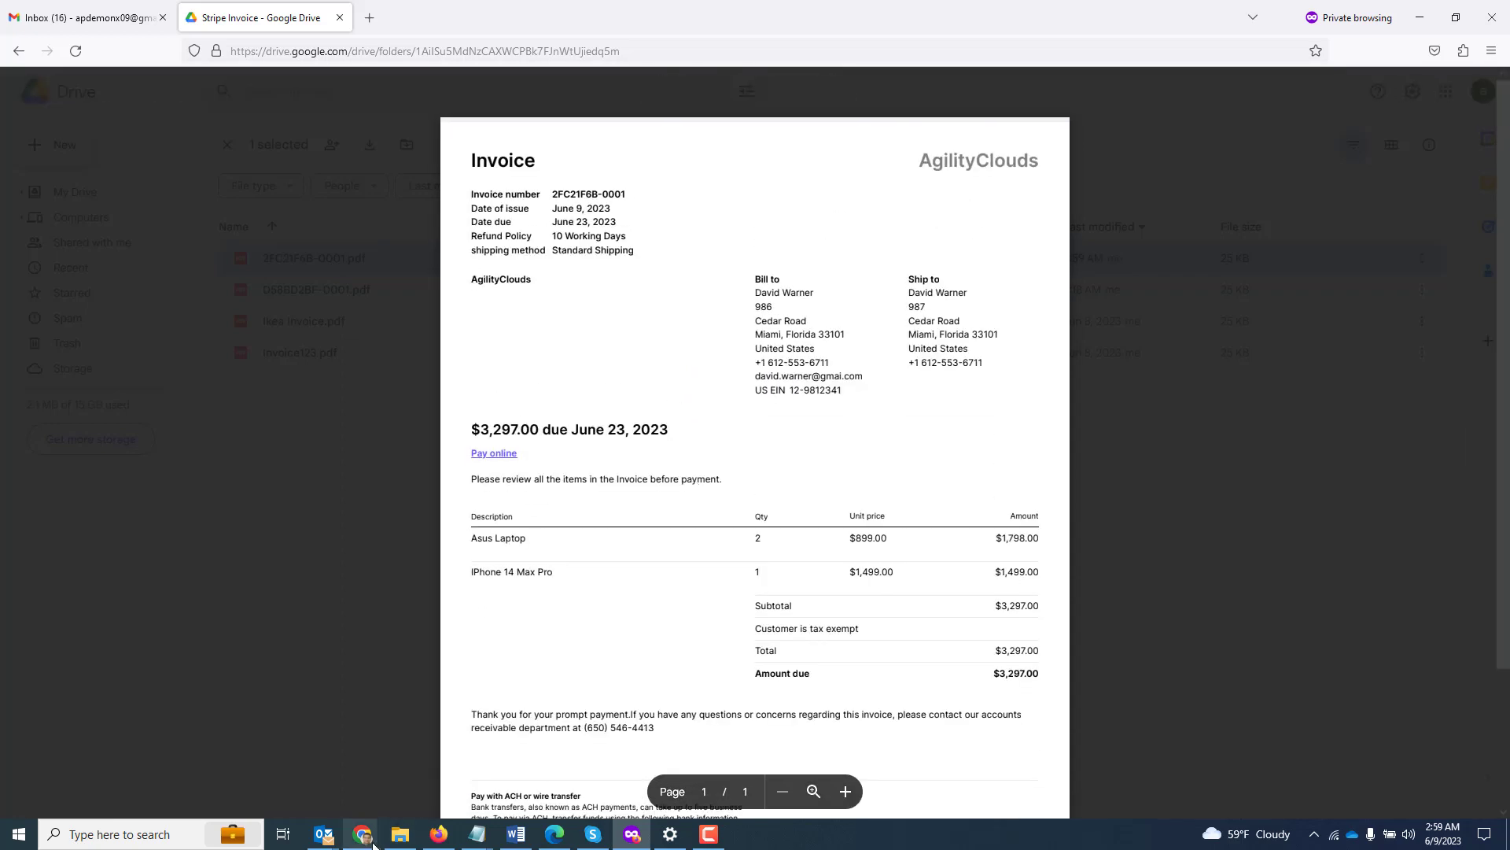
# Return to the AgilePoint process monitor and open the Create Payment Link form from that activity's assigned participant.
pyautogui.moveTo(363, 834)
pyautogui.click(513, 787)
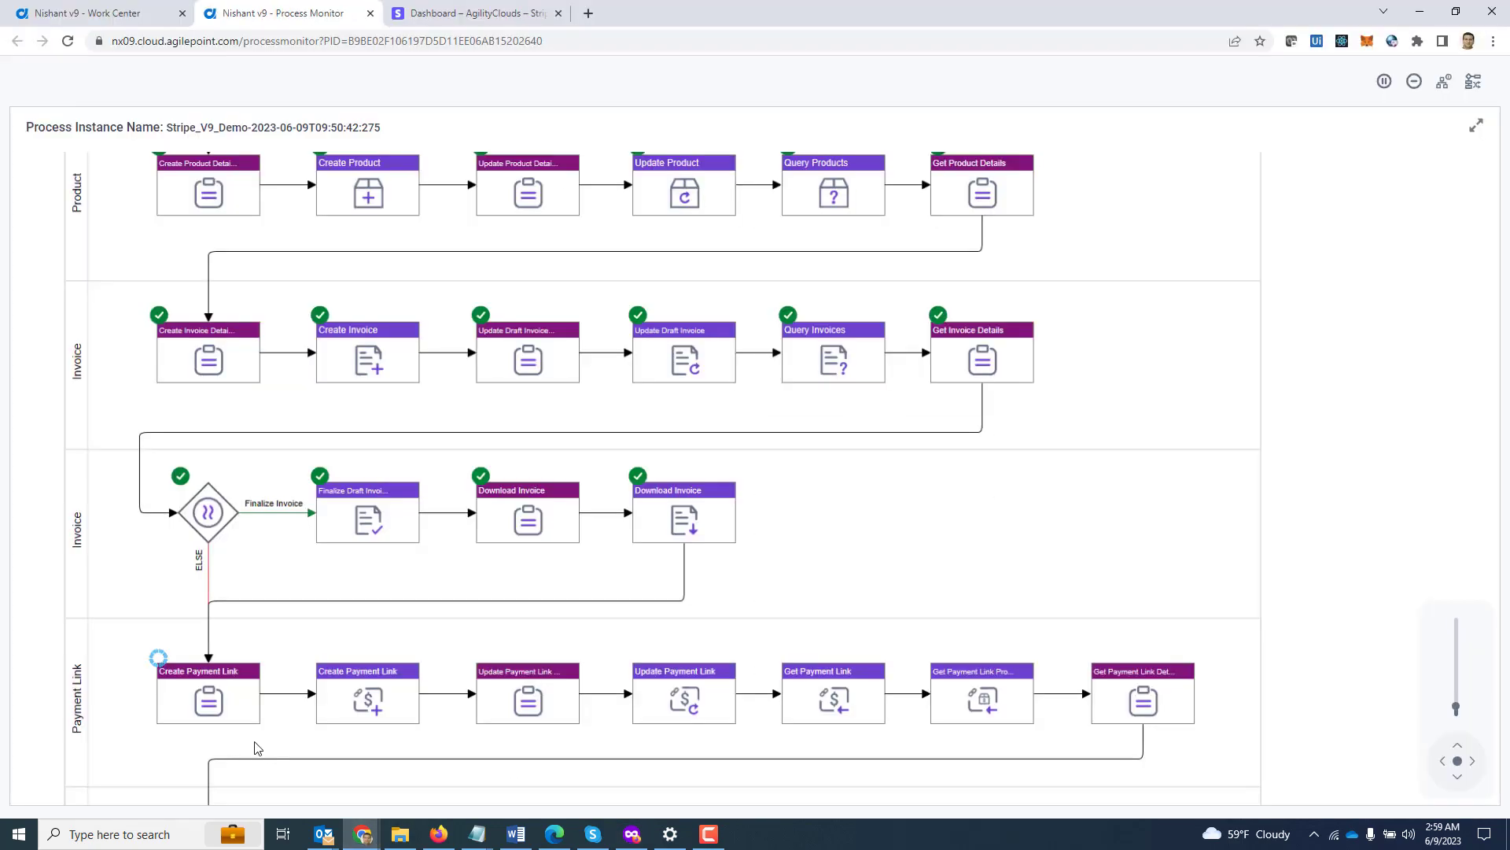
pyautogui.click(198, 685)
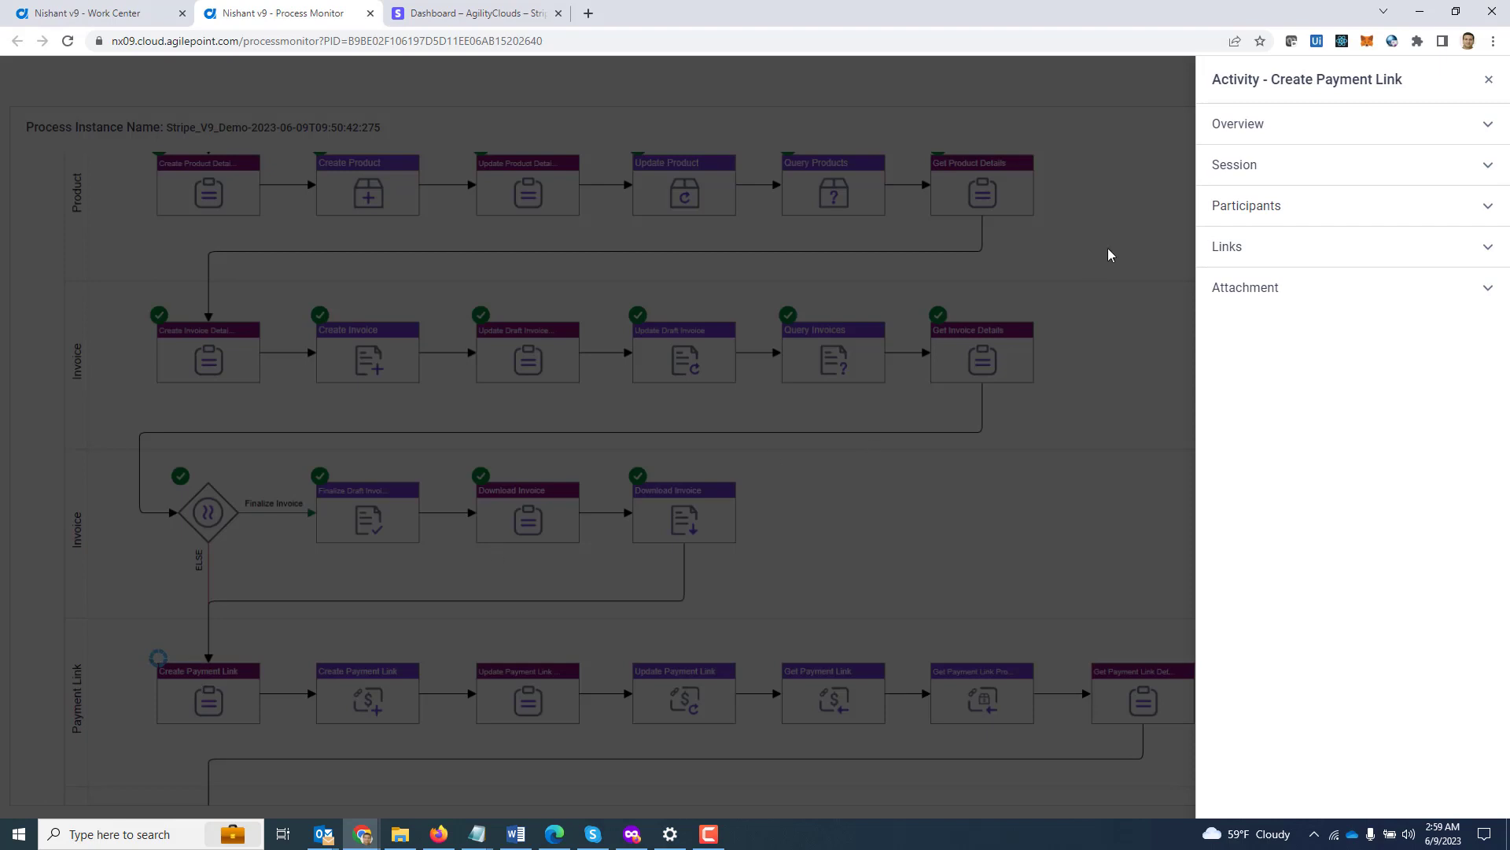
pyautogui.click(1251, 206)
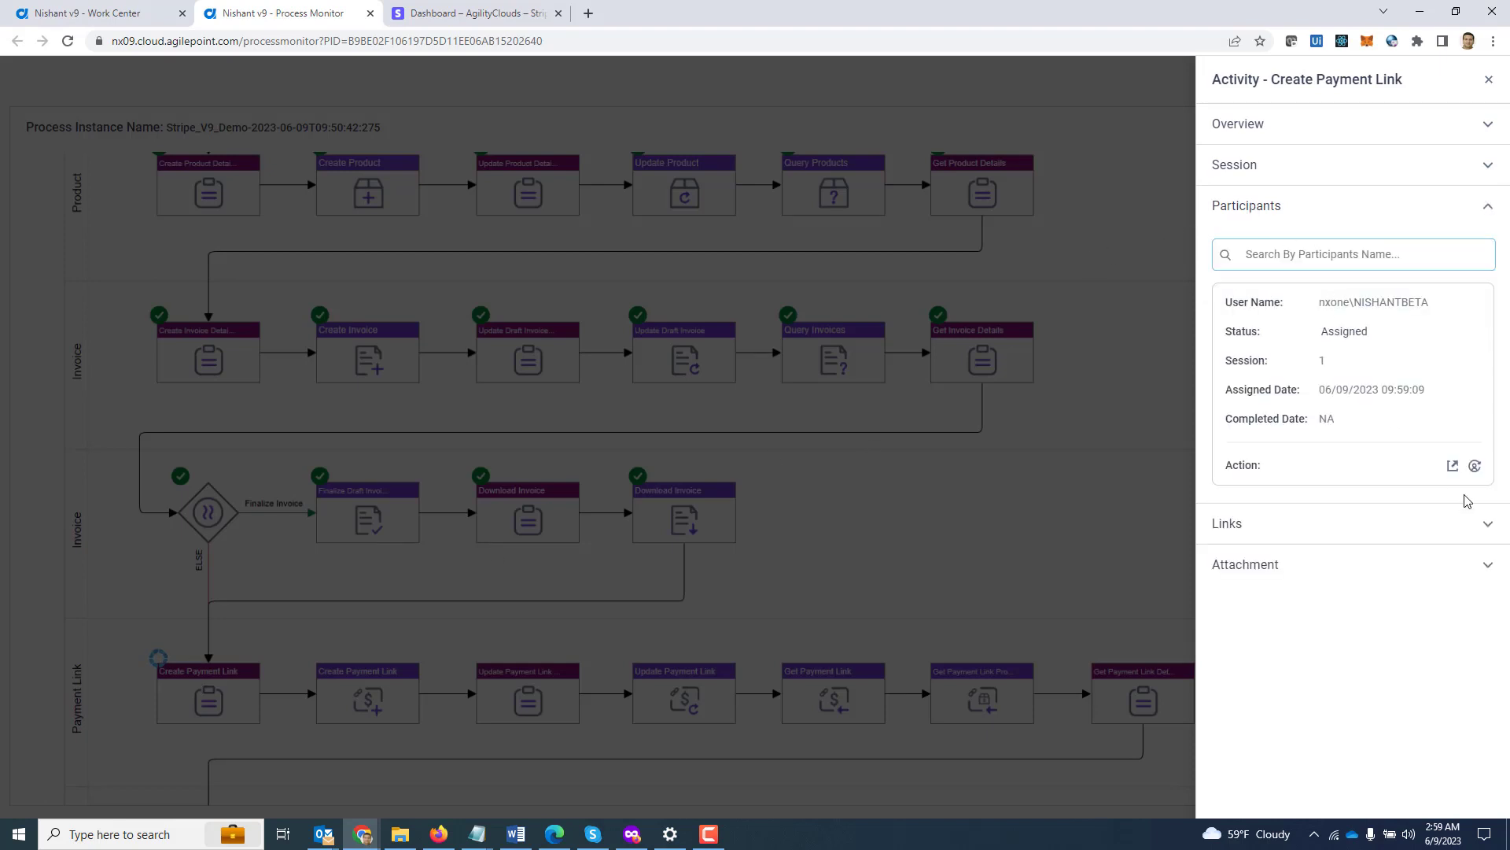
pyautogui.click(1453, 466)
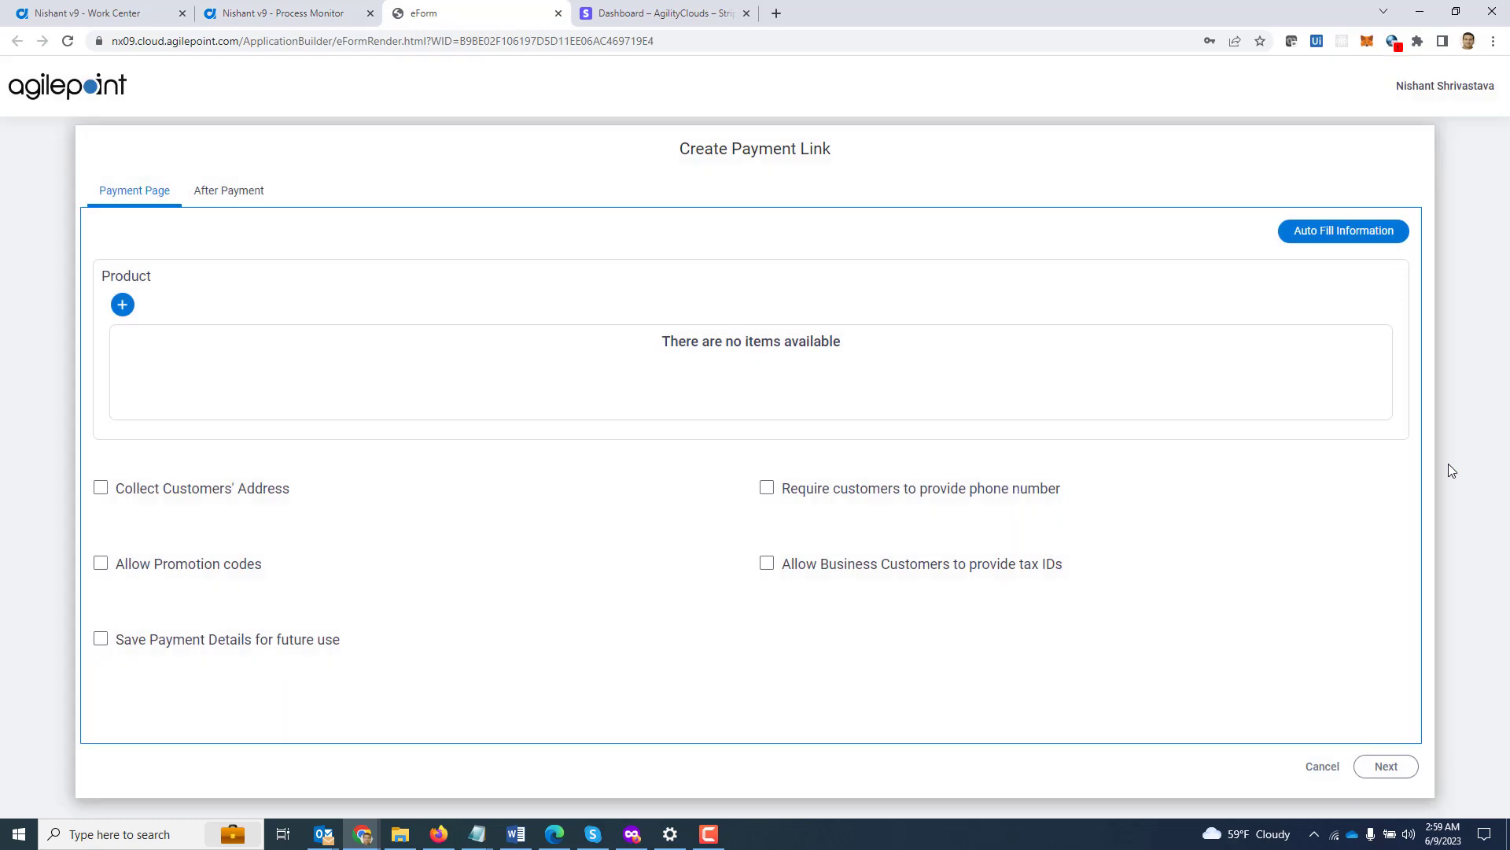
# Auto-fill the payment link information, review the products, options and confirmation page message, and submit the Create Payment Link form.
pyautogui.click(1325, 233)
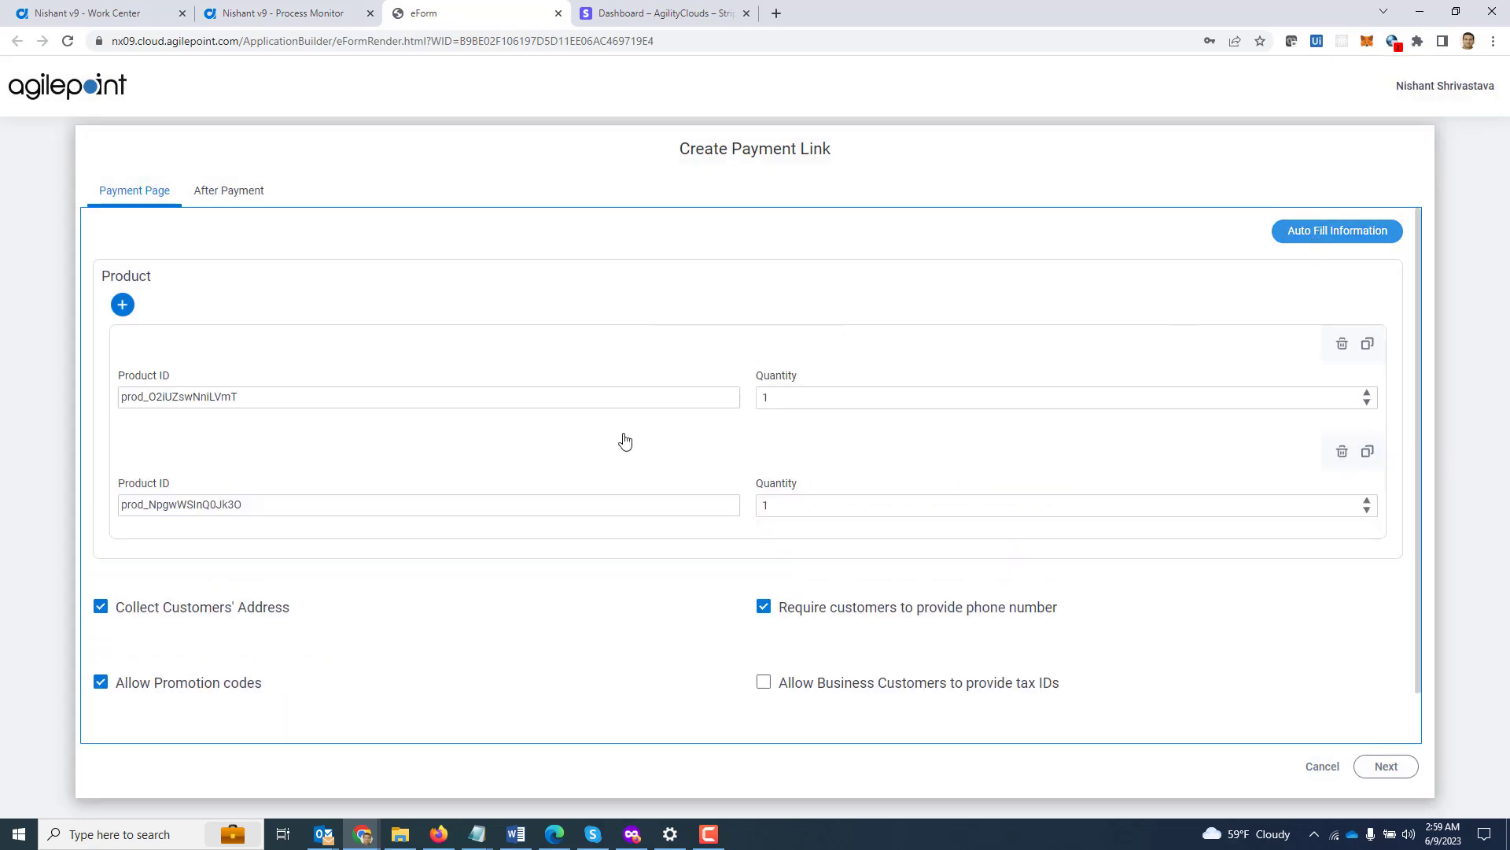
pyautogui.click(941, 507)
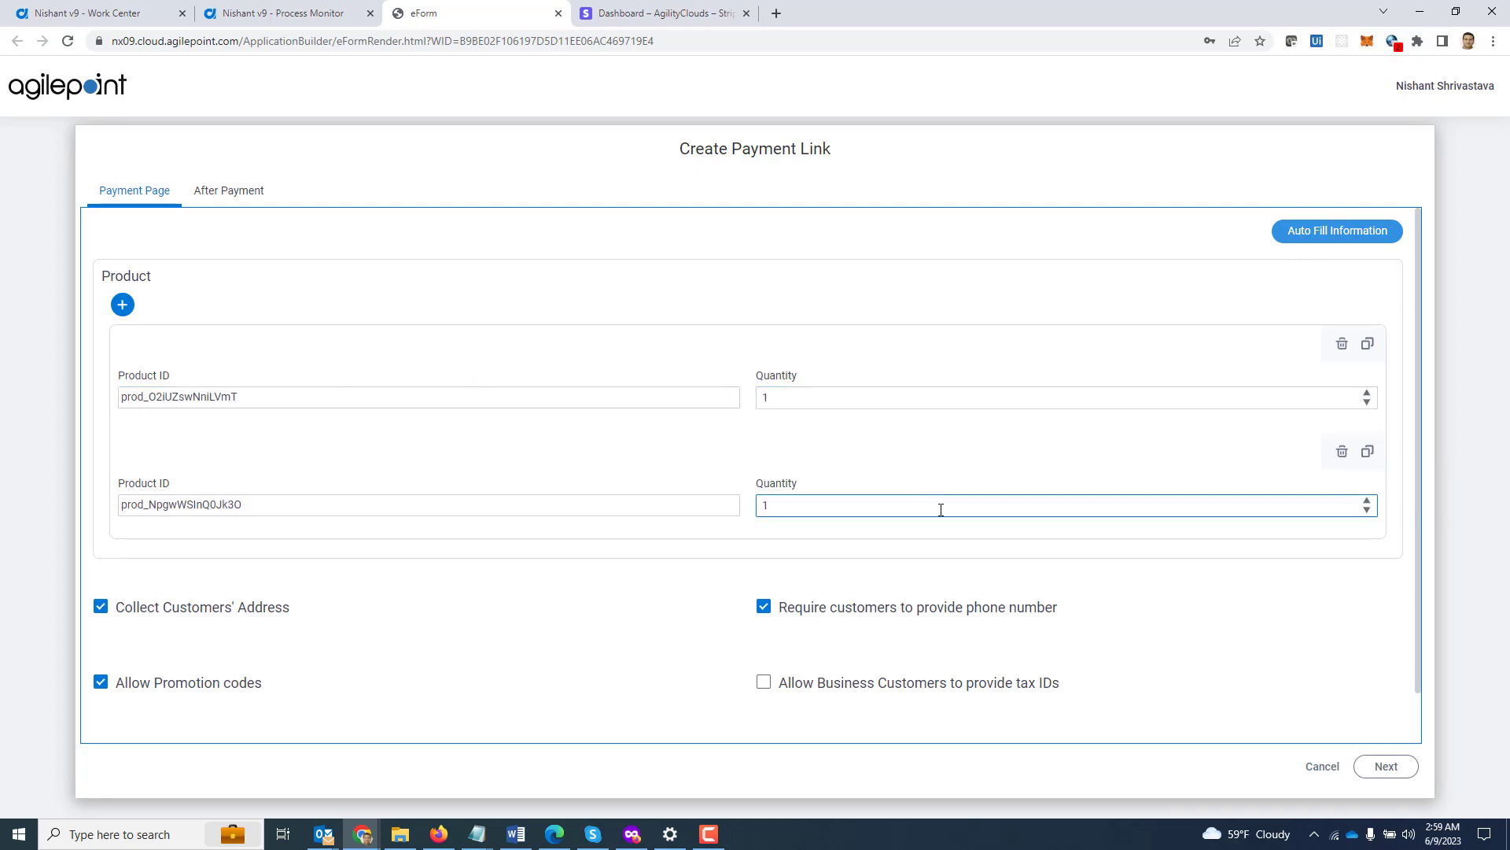
pyautogui.scroll(-1, 940, 509)
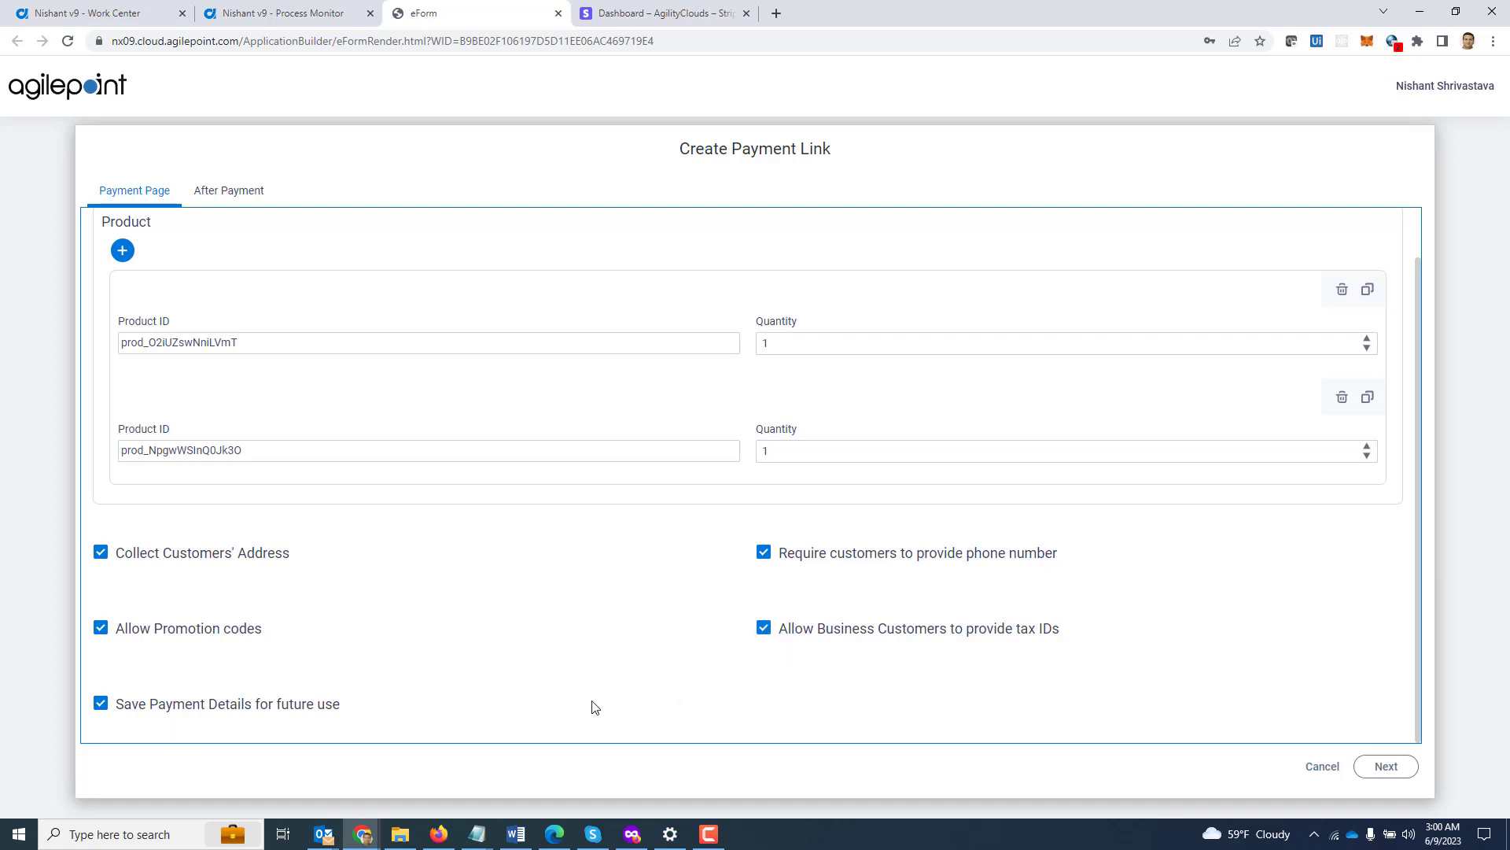
pyautogui.click(1393, 761)
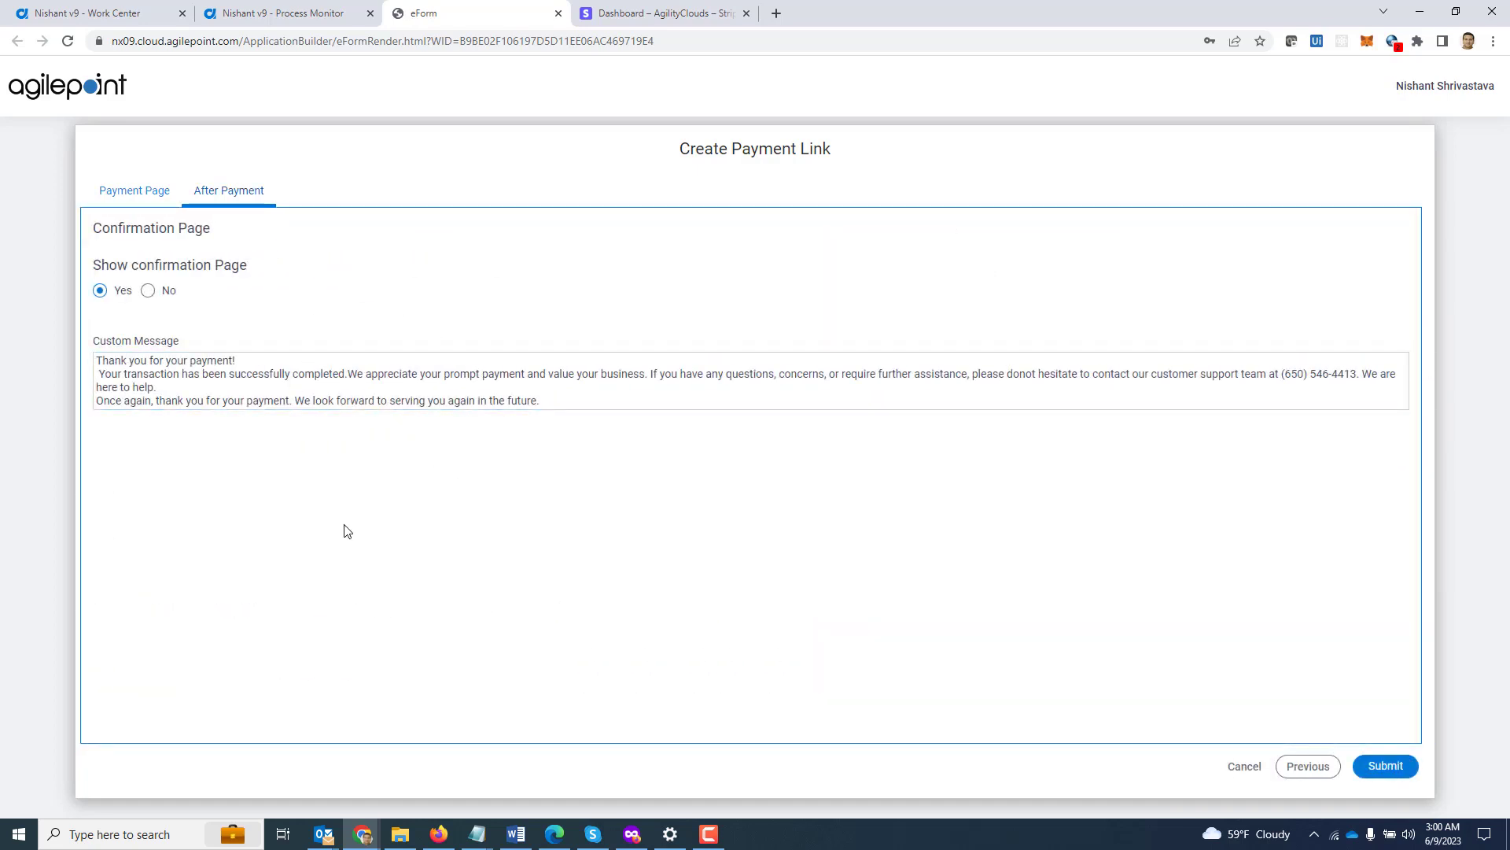
pyautogui.click(1401, 774)
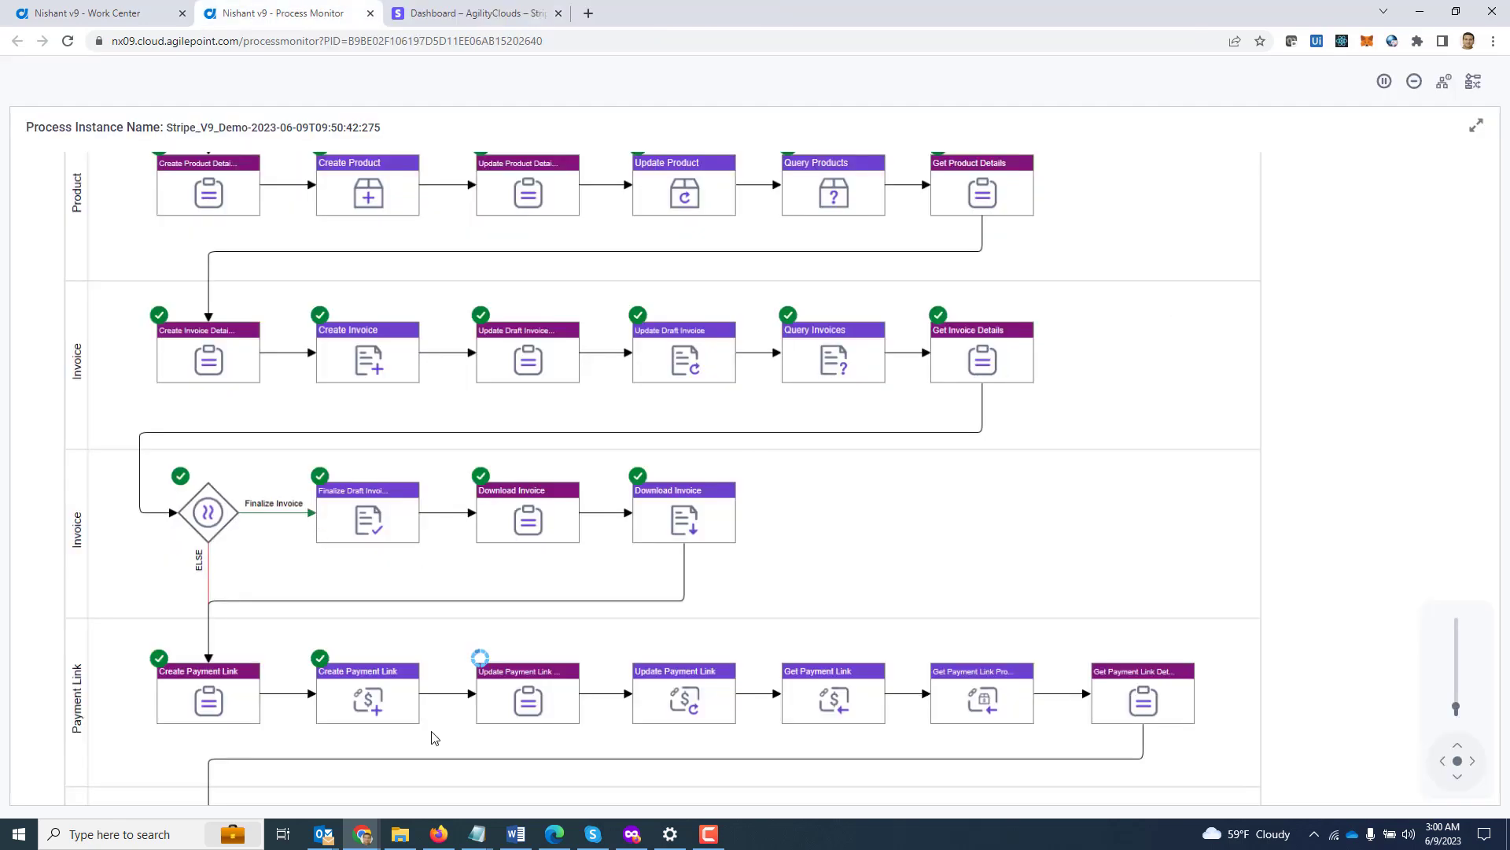
# Open the most recent payment in the Stripe dashboard's payments overview to check its details.
pyautogui.click(498, 10)
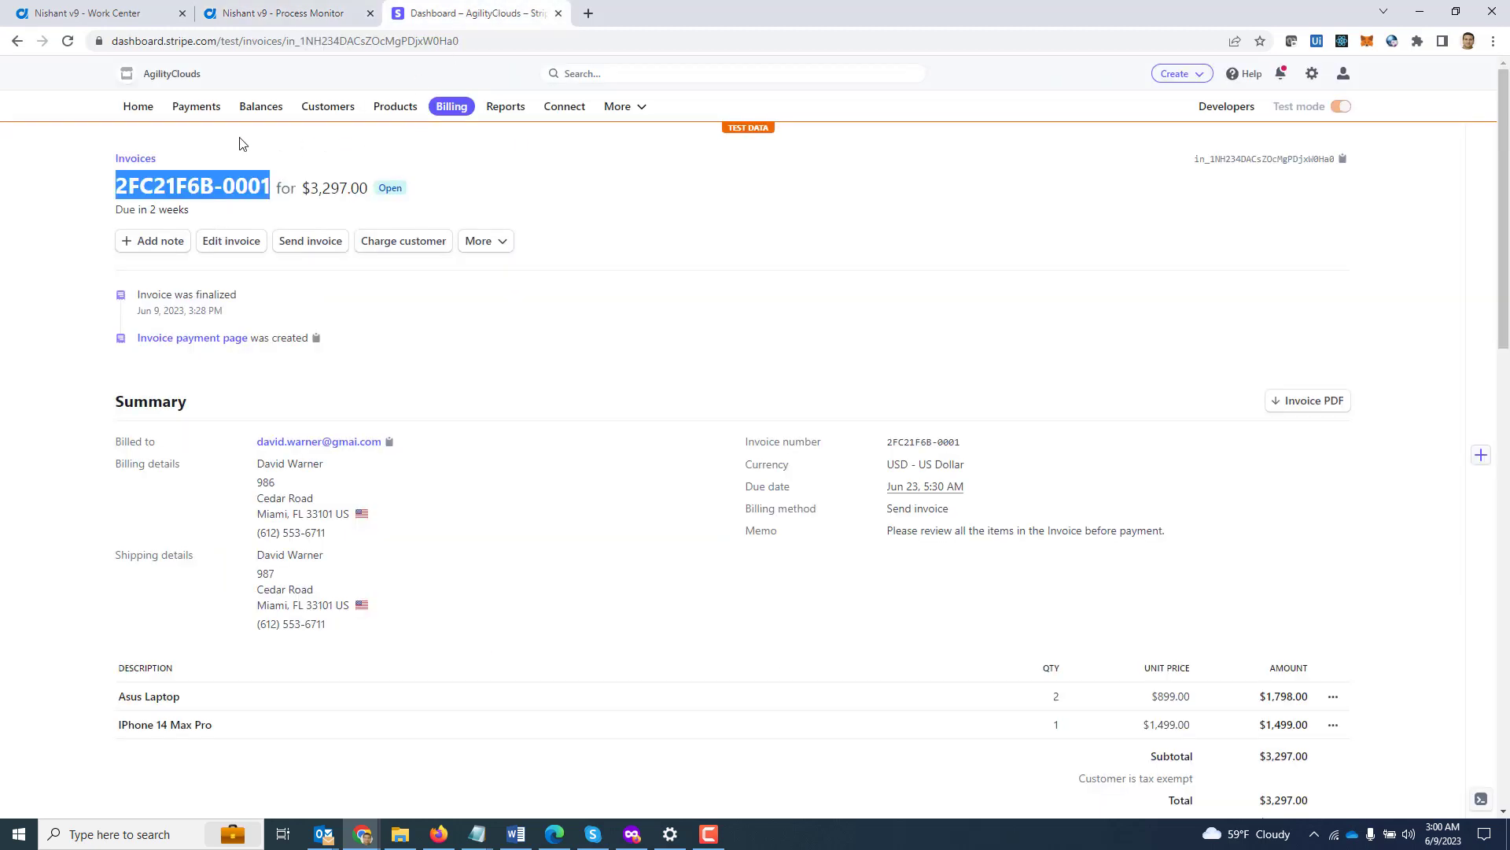
pyautogui.click(197, 107)
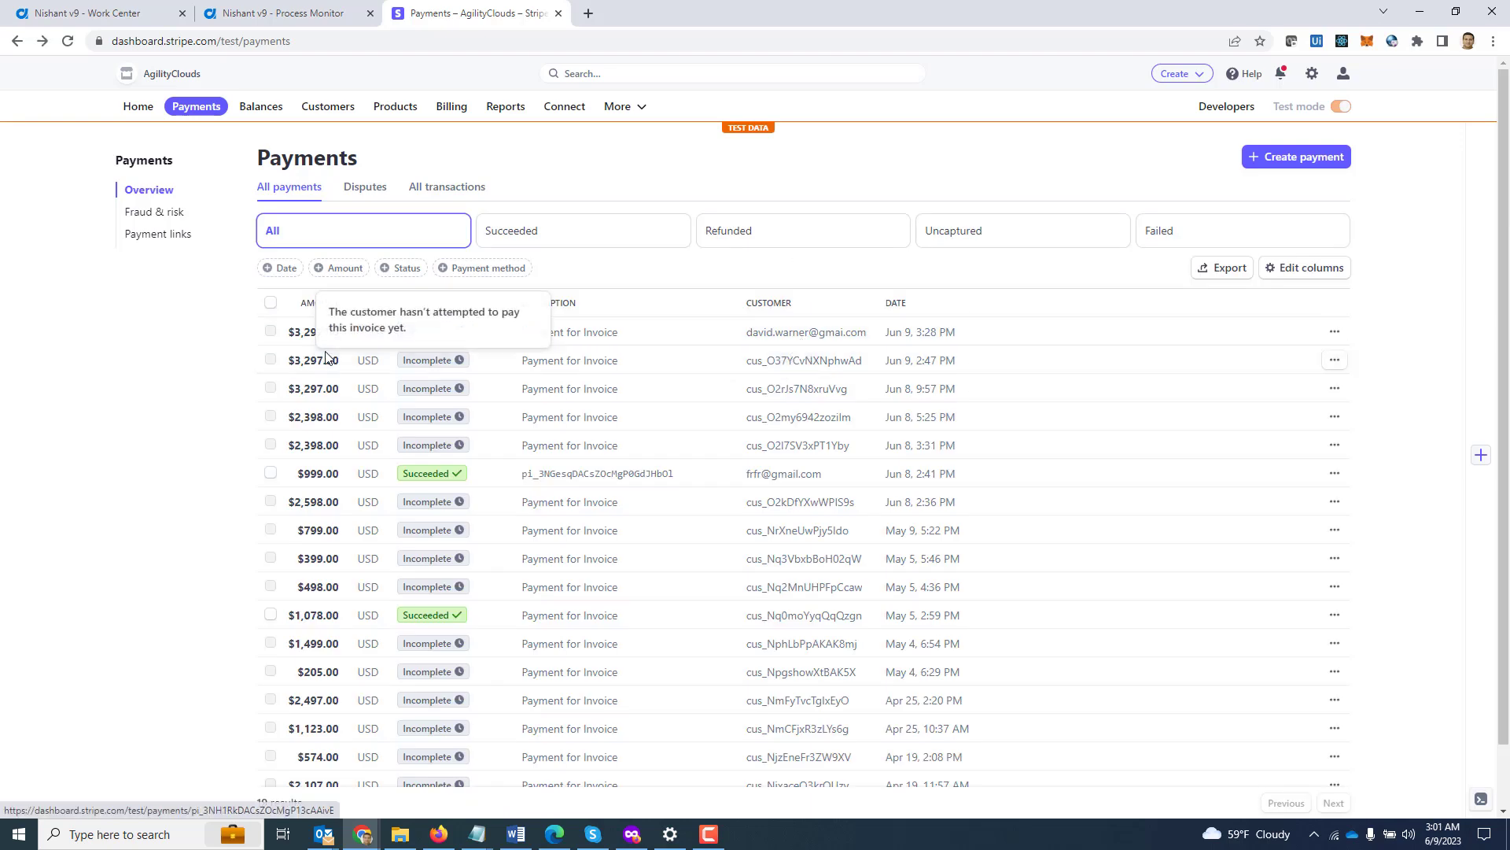
pyautogui.click(305, 333)
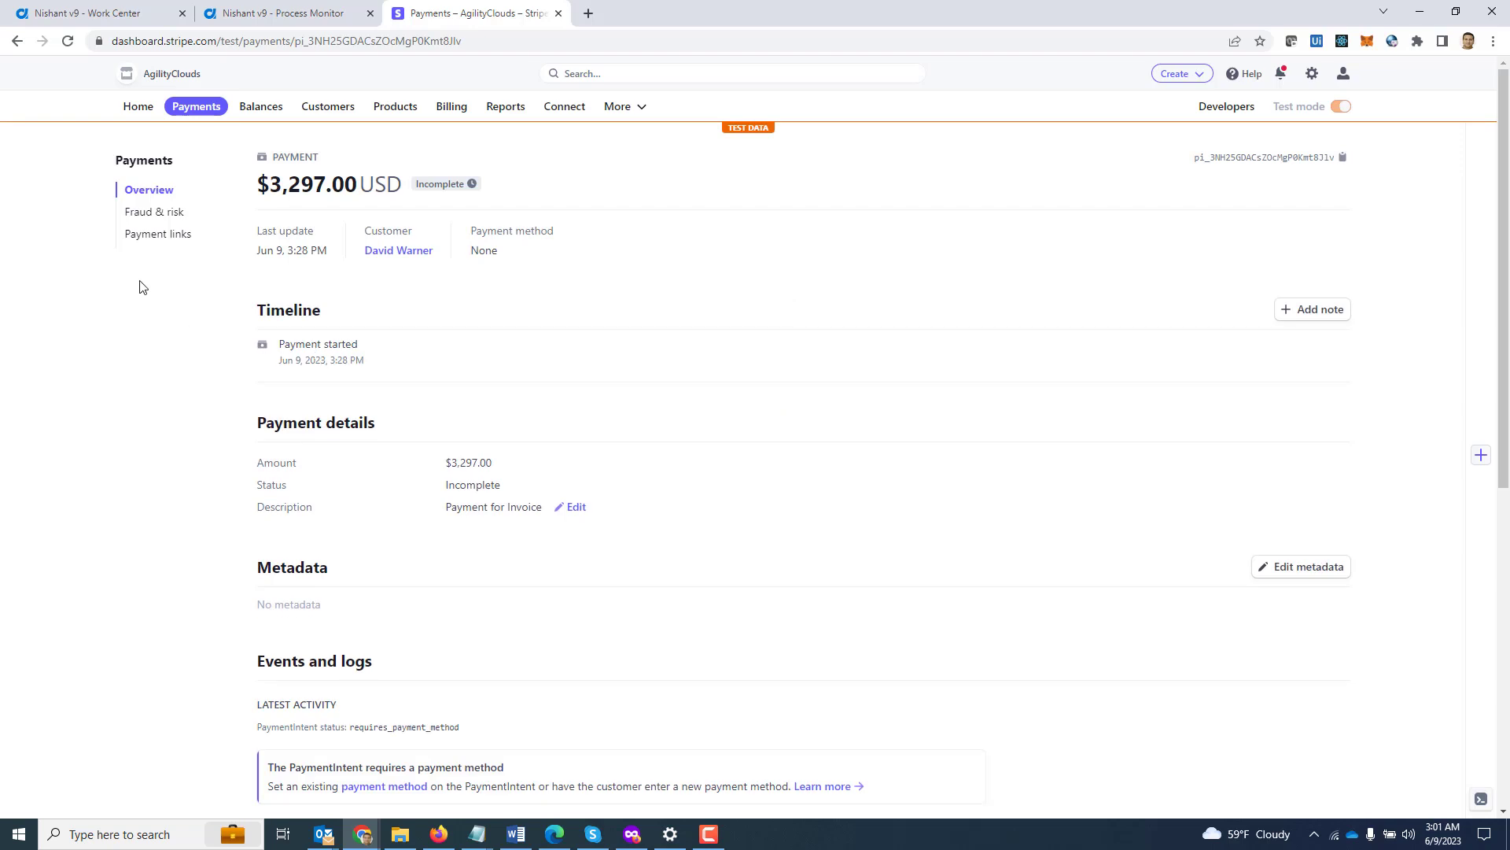
# Copy the newest active payment link in Stripe and open it in a new browser tab to examine the checkout page.
pyautogui.click(156, 236)
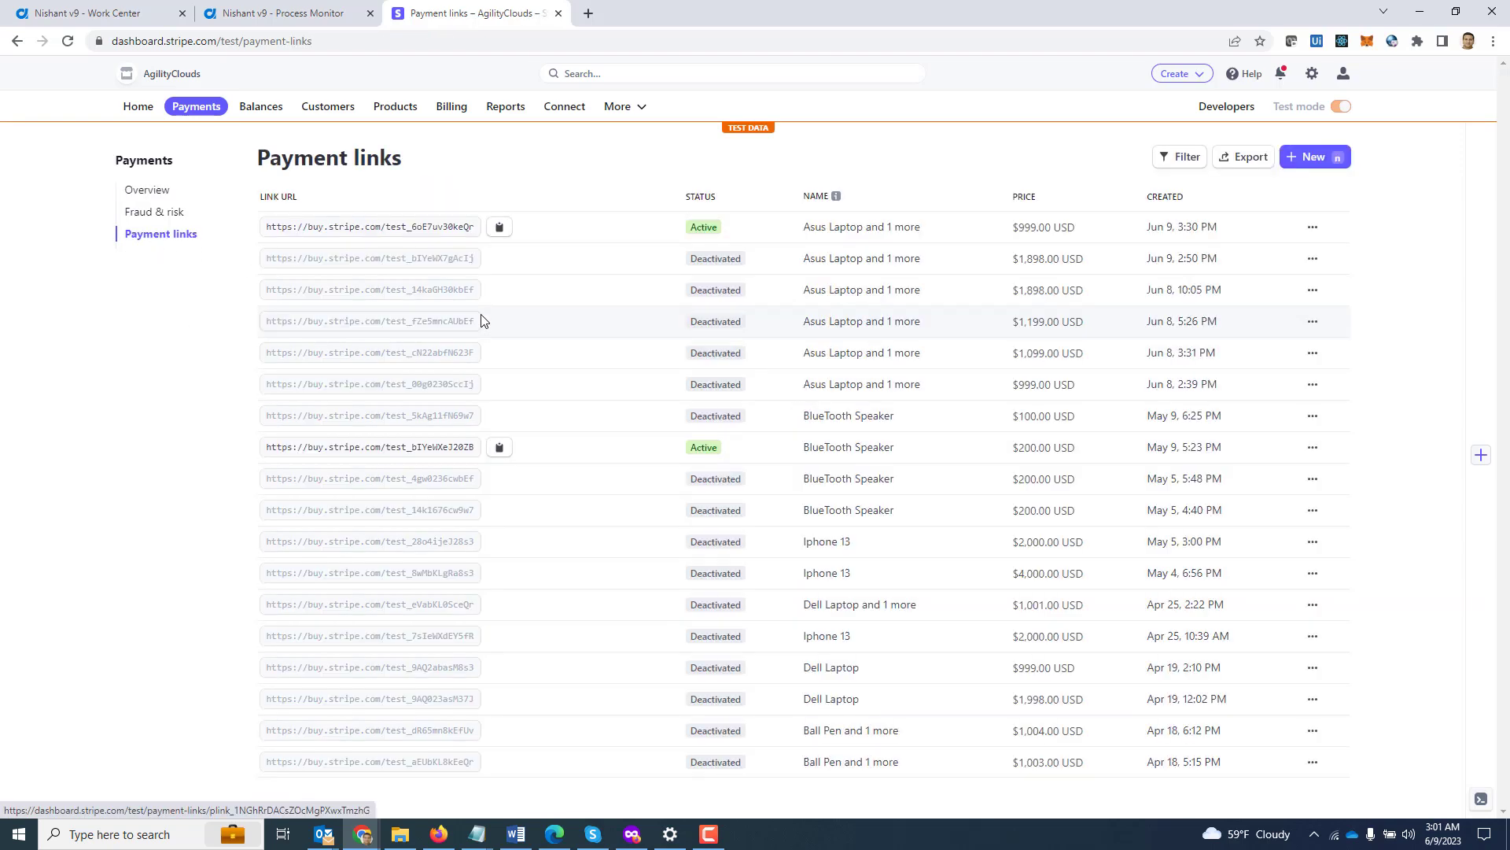
pyautogui.click(498, 234)
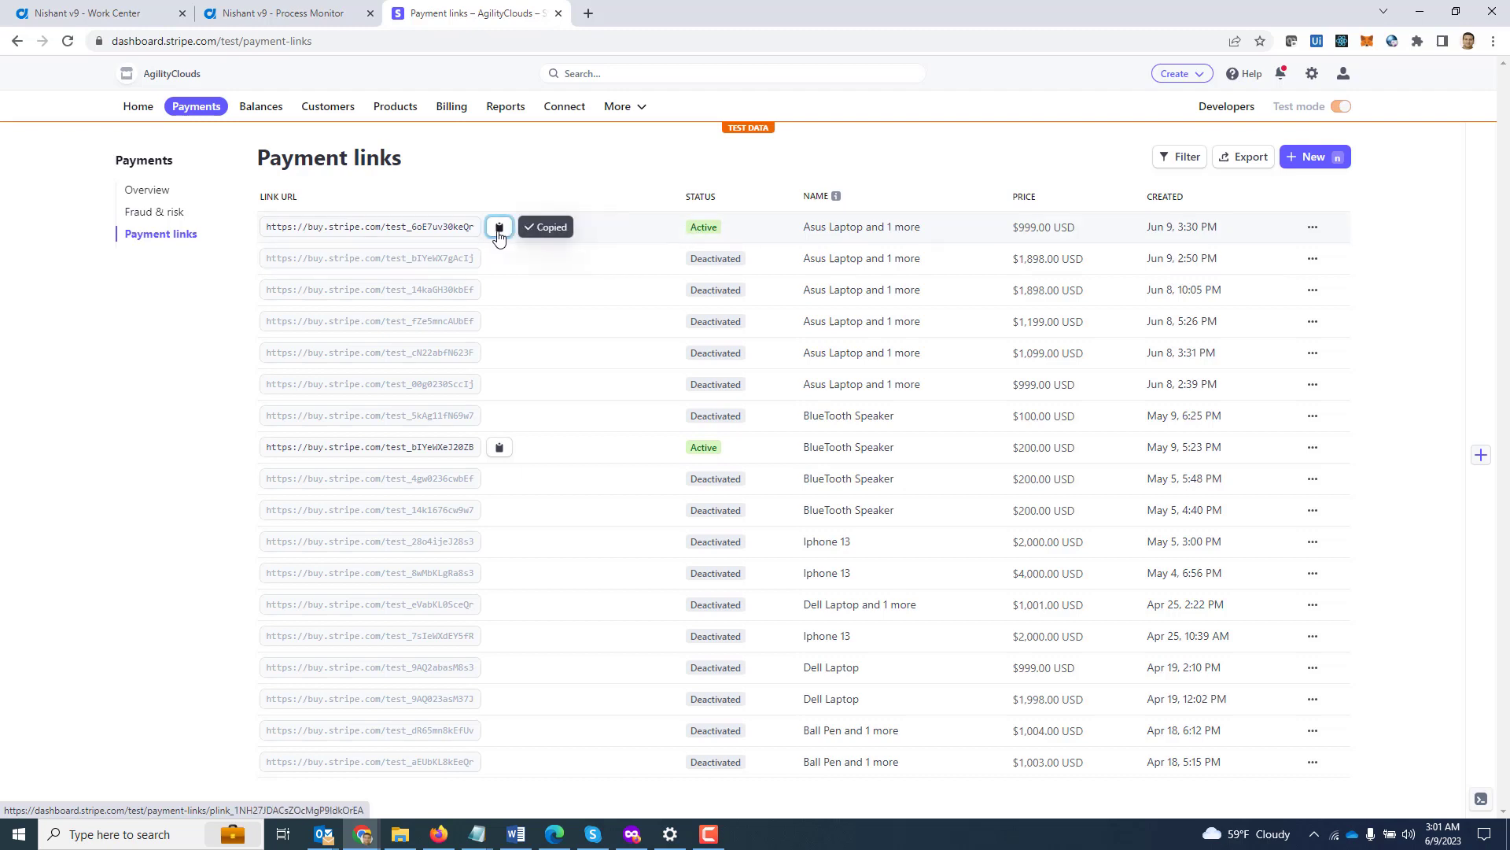
pyautogui.click(589, 14)
pyautogui.hotkey('ctrl', 'v')
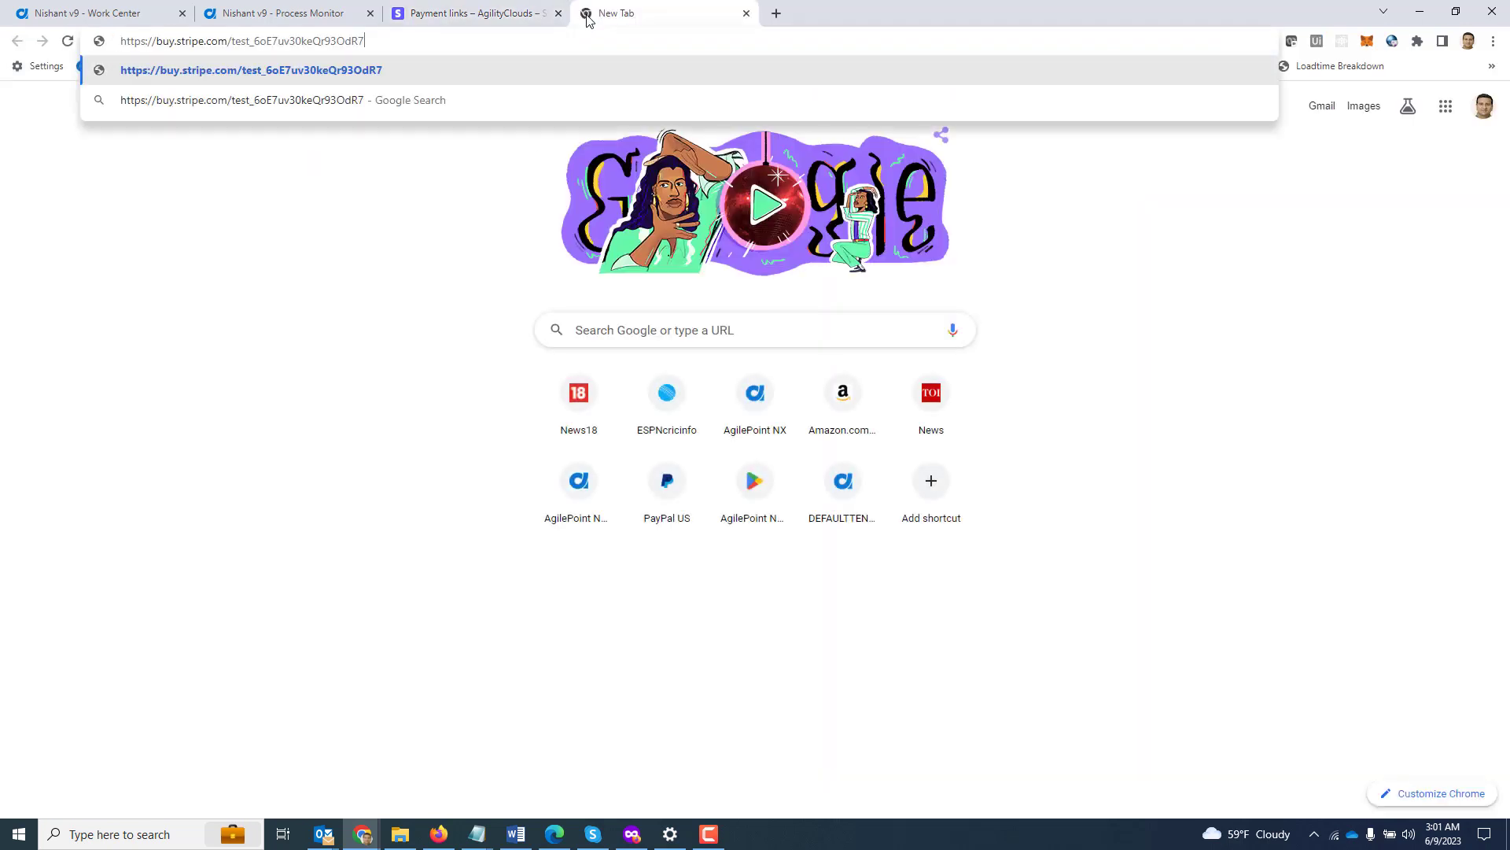
pyautogui.press('Return')
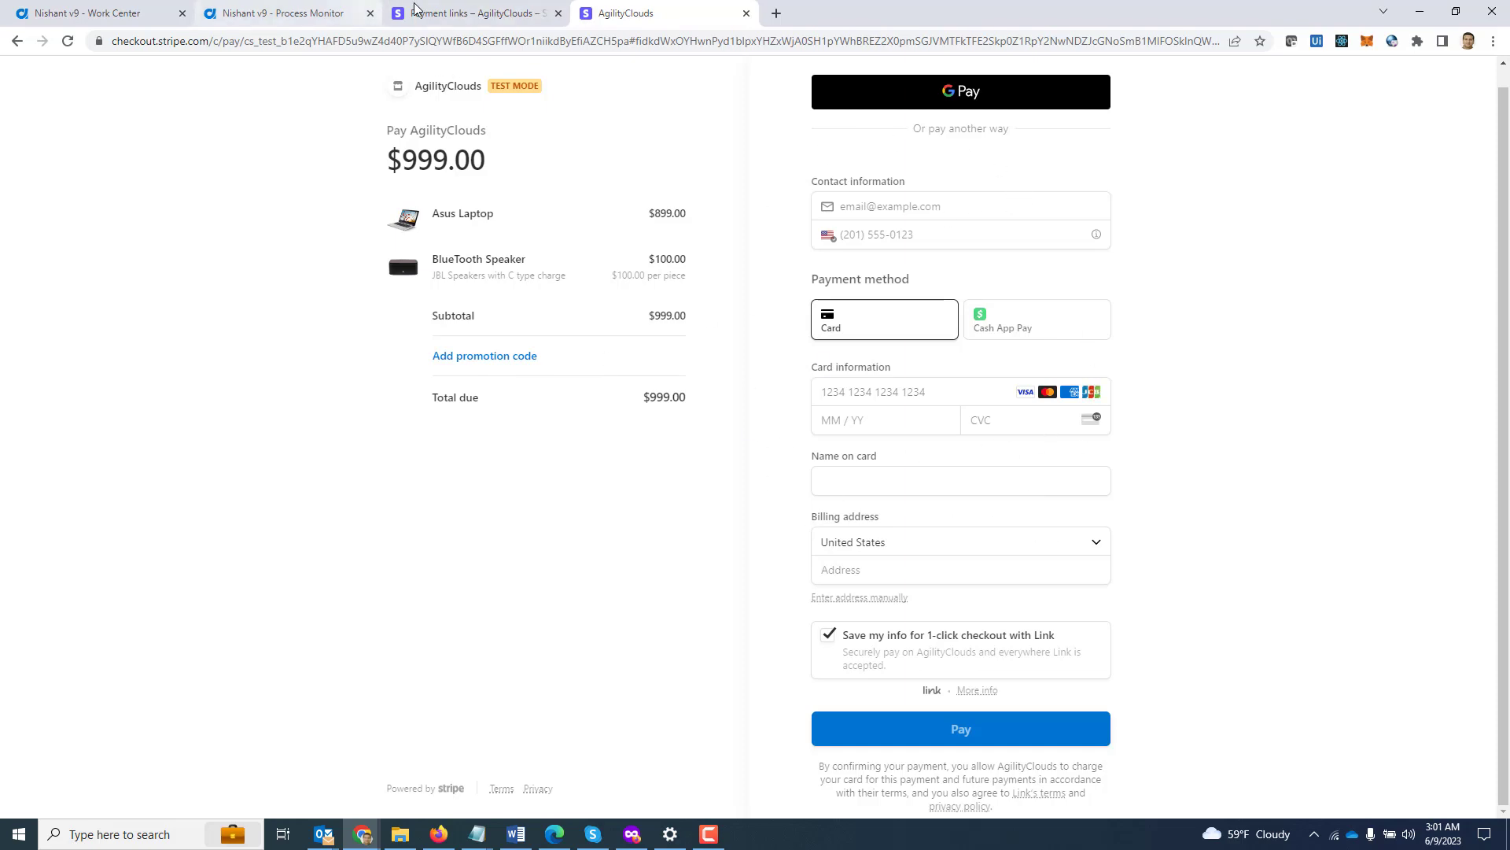
# Go back to the process monitor and open the Update Payment Link Details form from that activity's assigned participant.
pyautogui.click(453, 13)
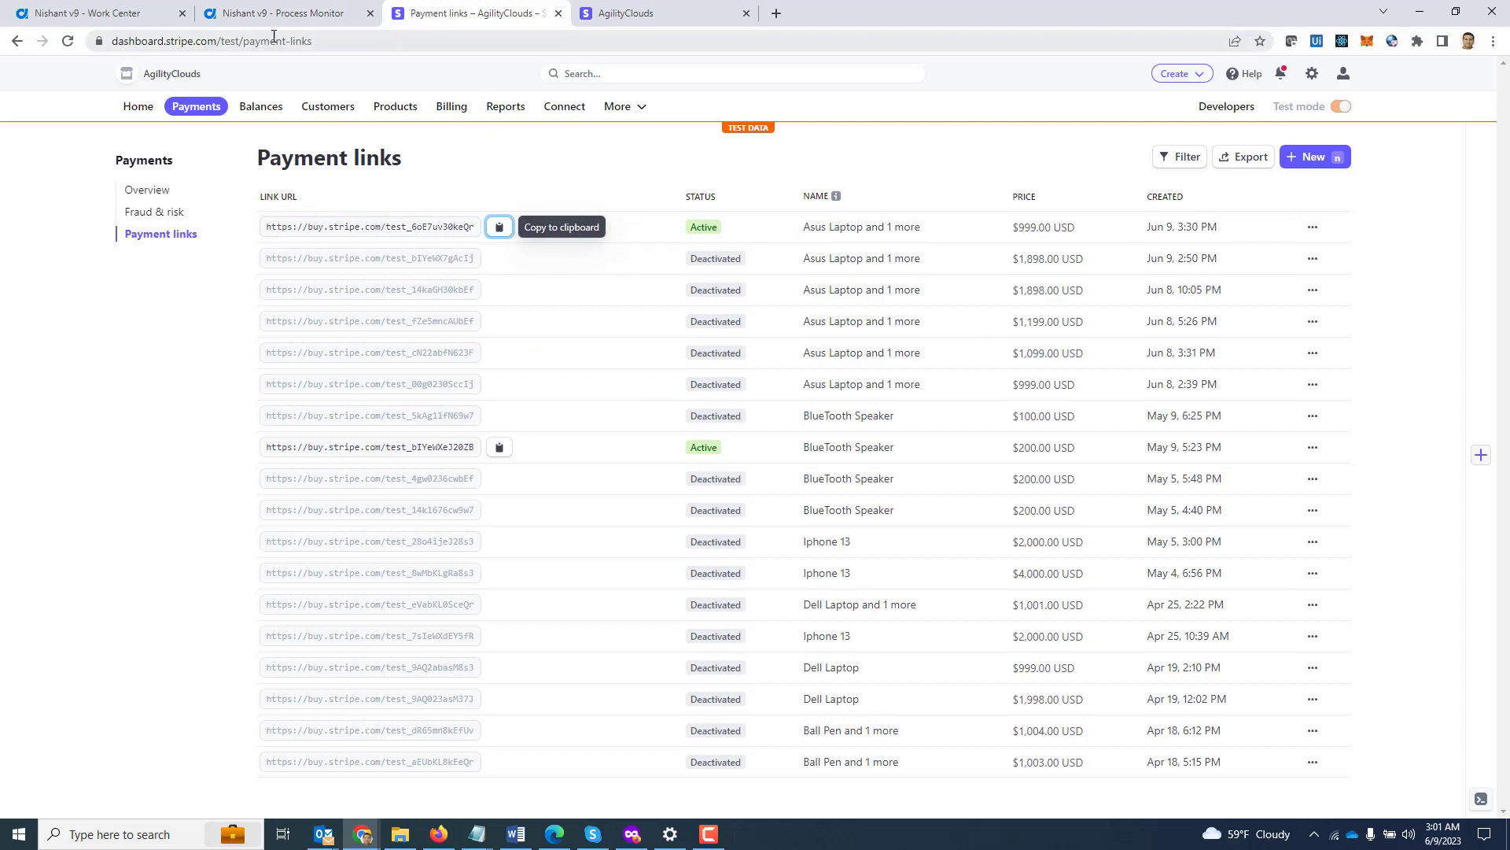
pyautogui.click(281, 14)
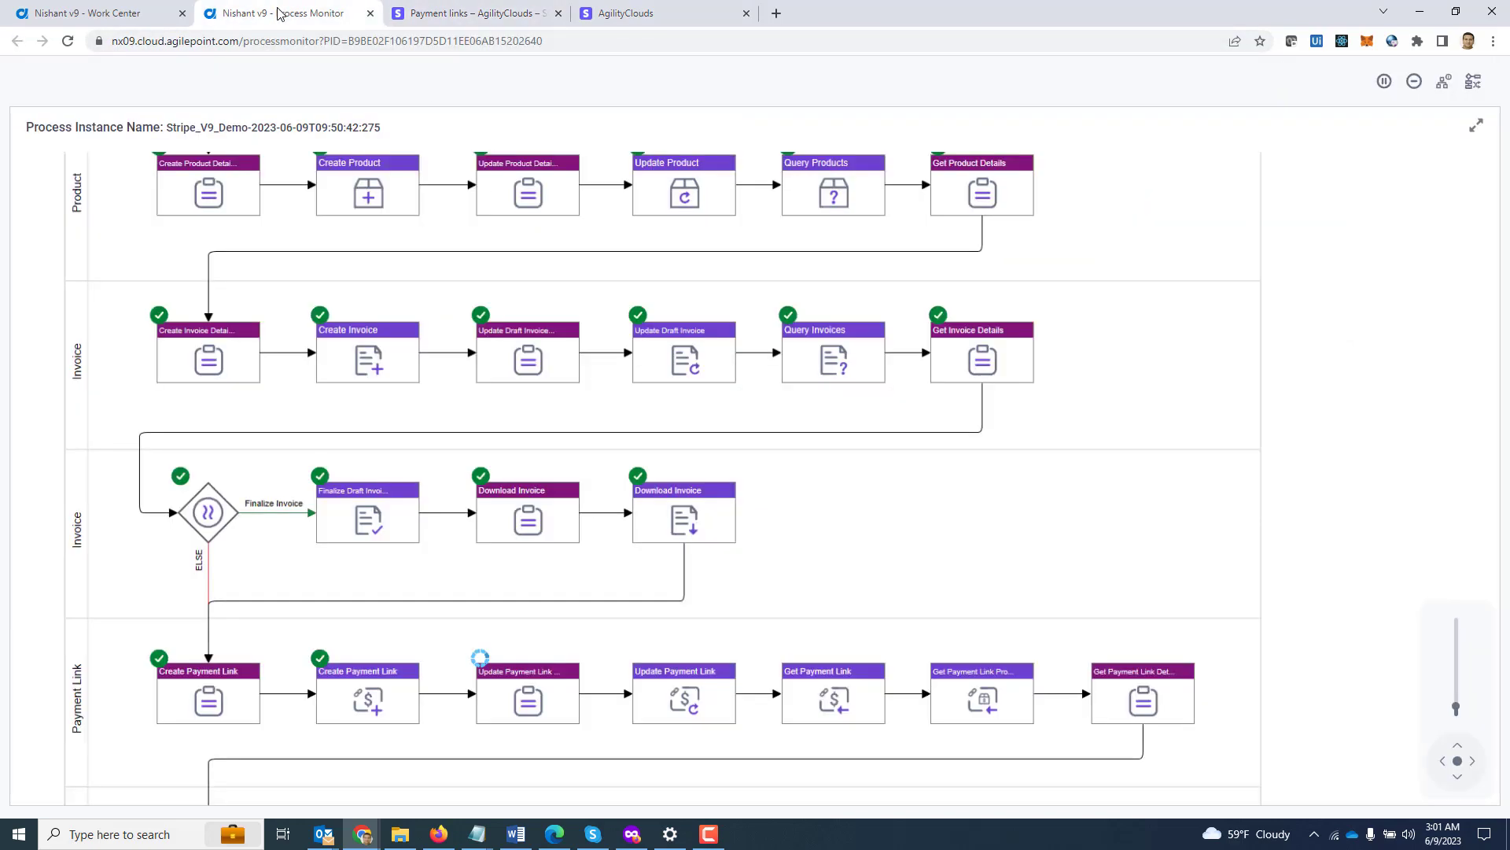
pyautogui.click(517, 703)
pyautogui.click(1219, 206)
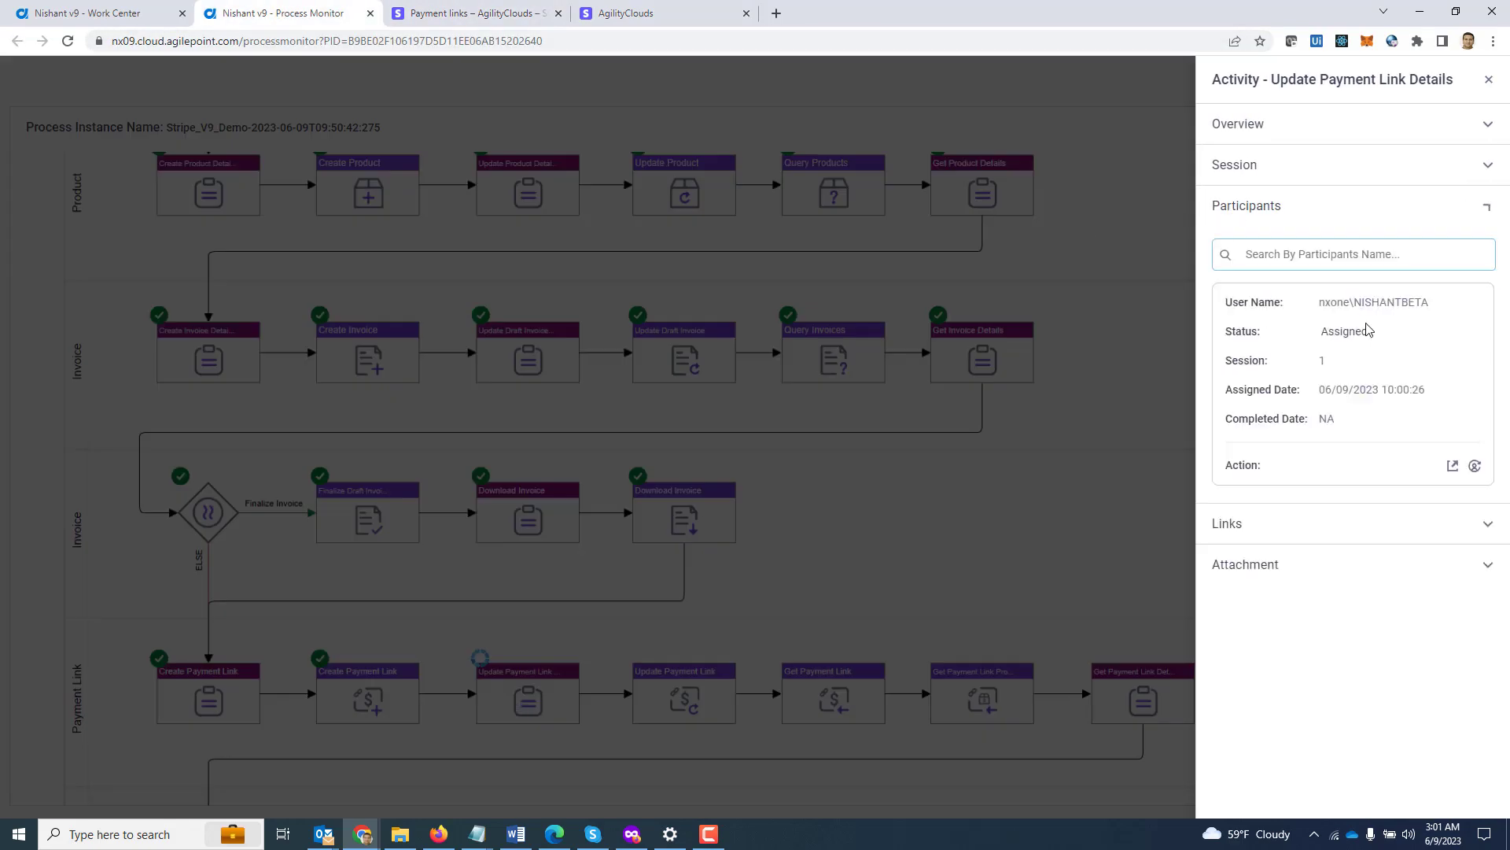
pyautogui.click(1454, 468)
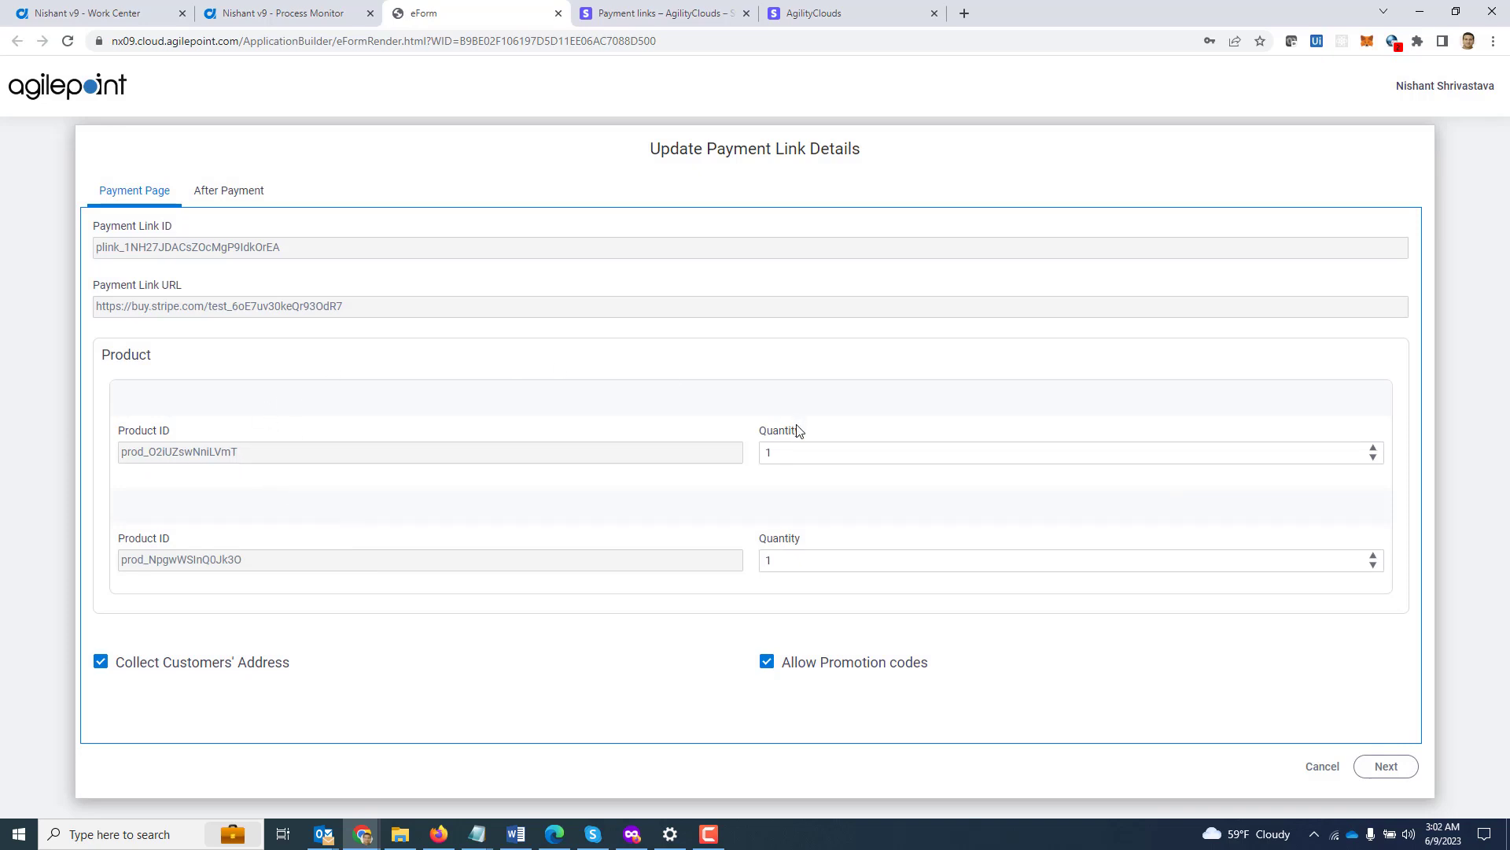
# Set the first product's quantity to 2, disable Allow Promotion codes, submit the payment link update, and close the activity details.
pyautogui.click(796, 444)
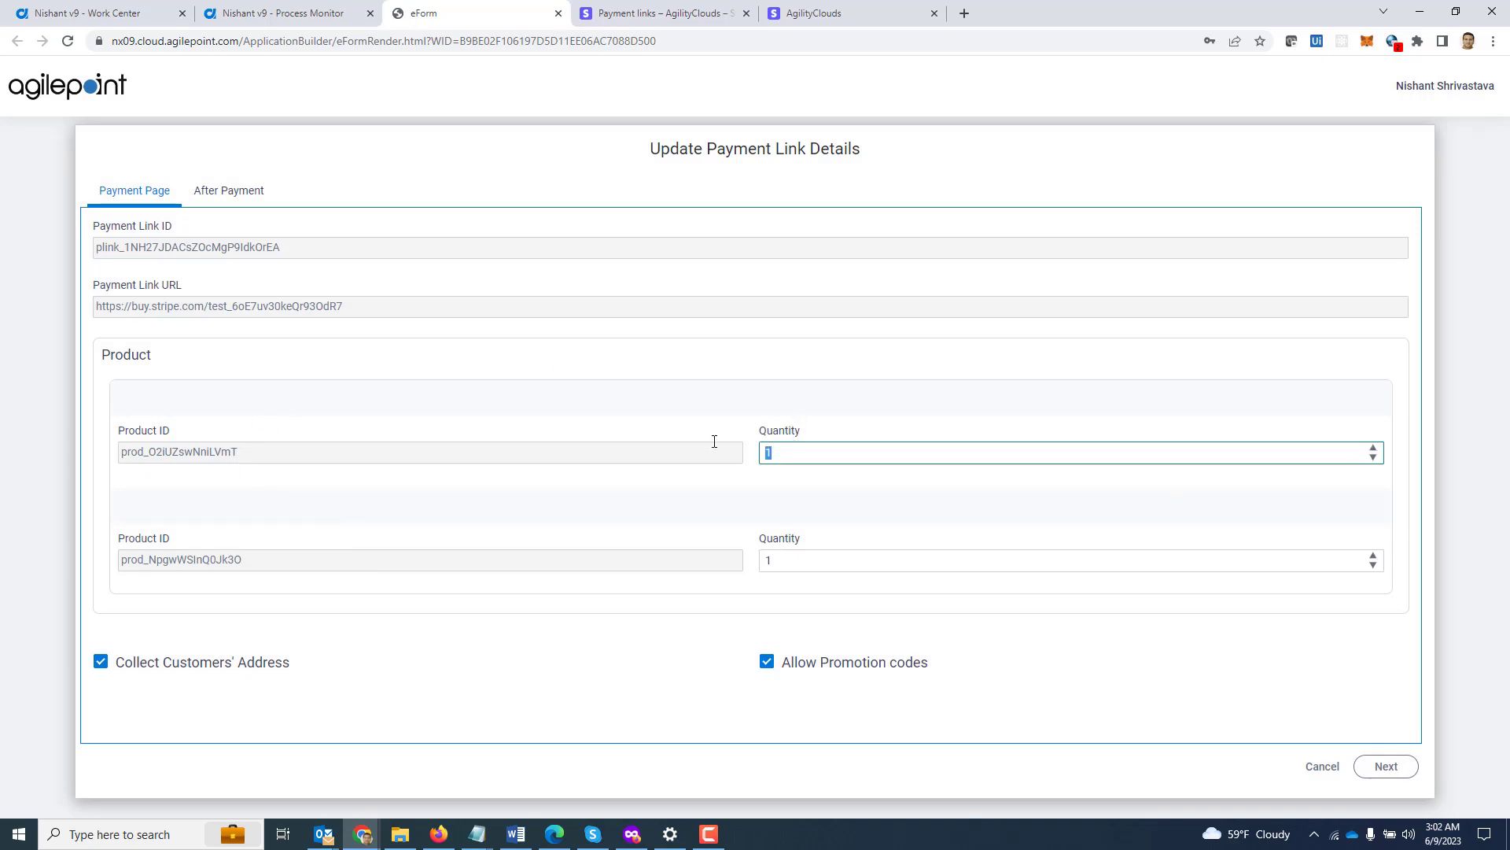
pyautogui.click(933, 570)
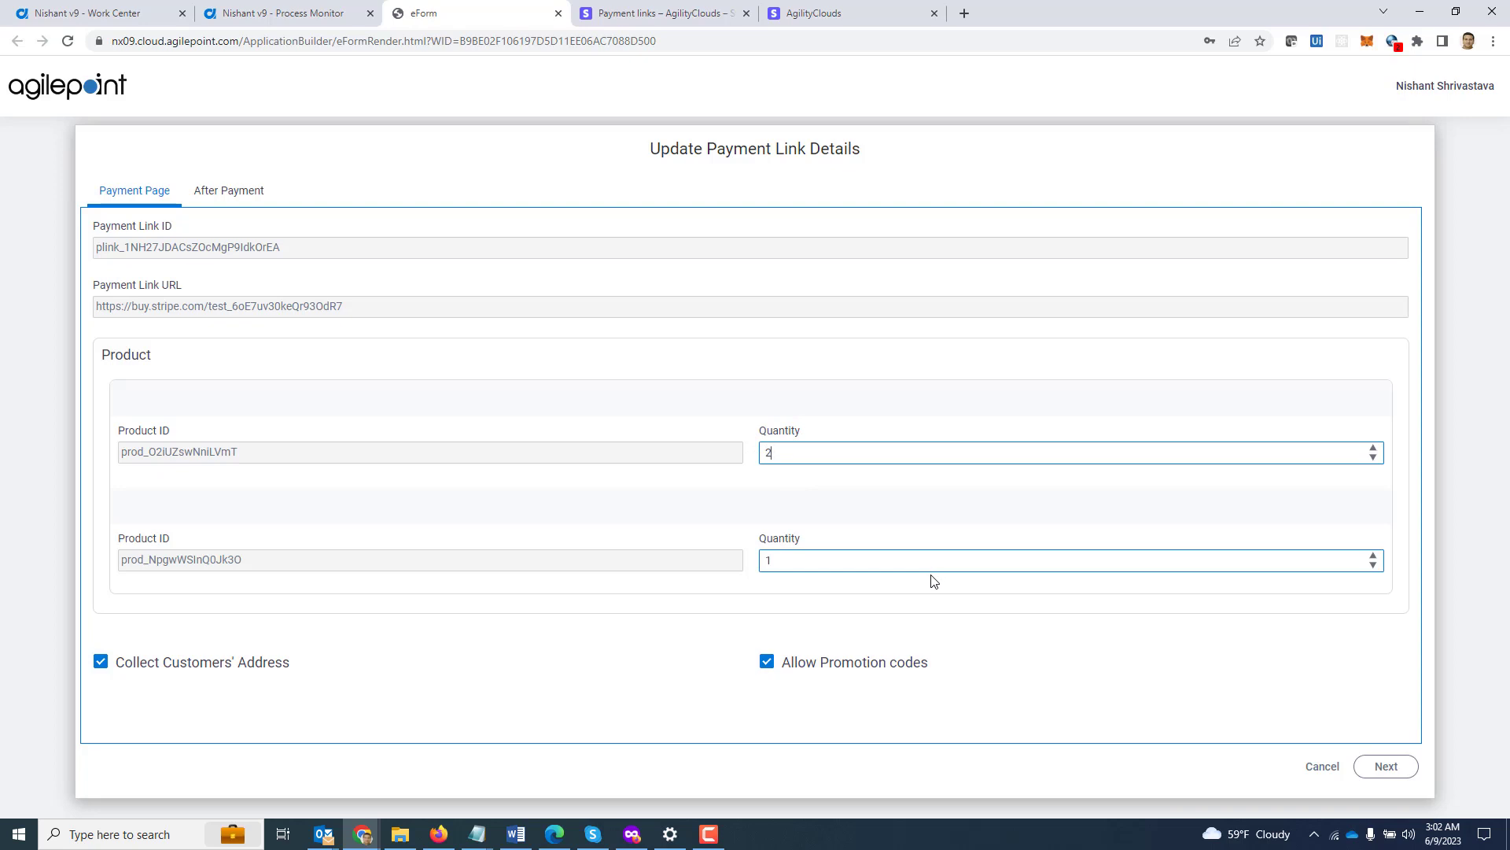
pyautogui.click(767, 663)
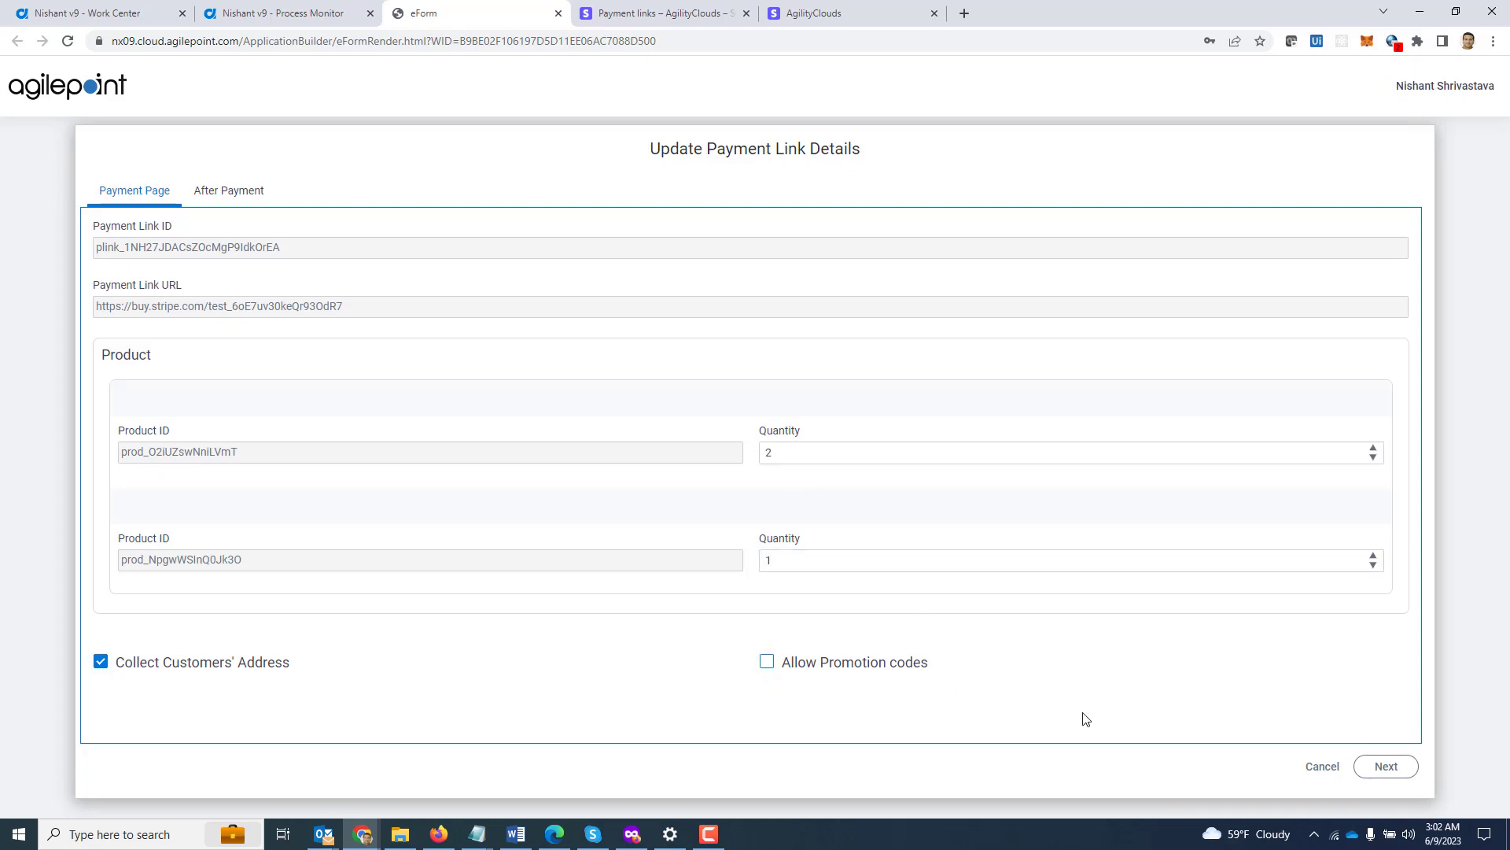
pyautogui.click(1399, 771)
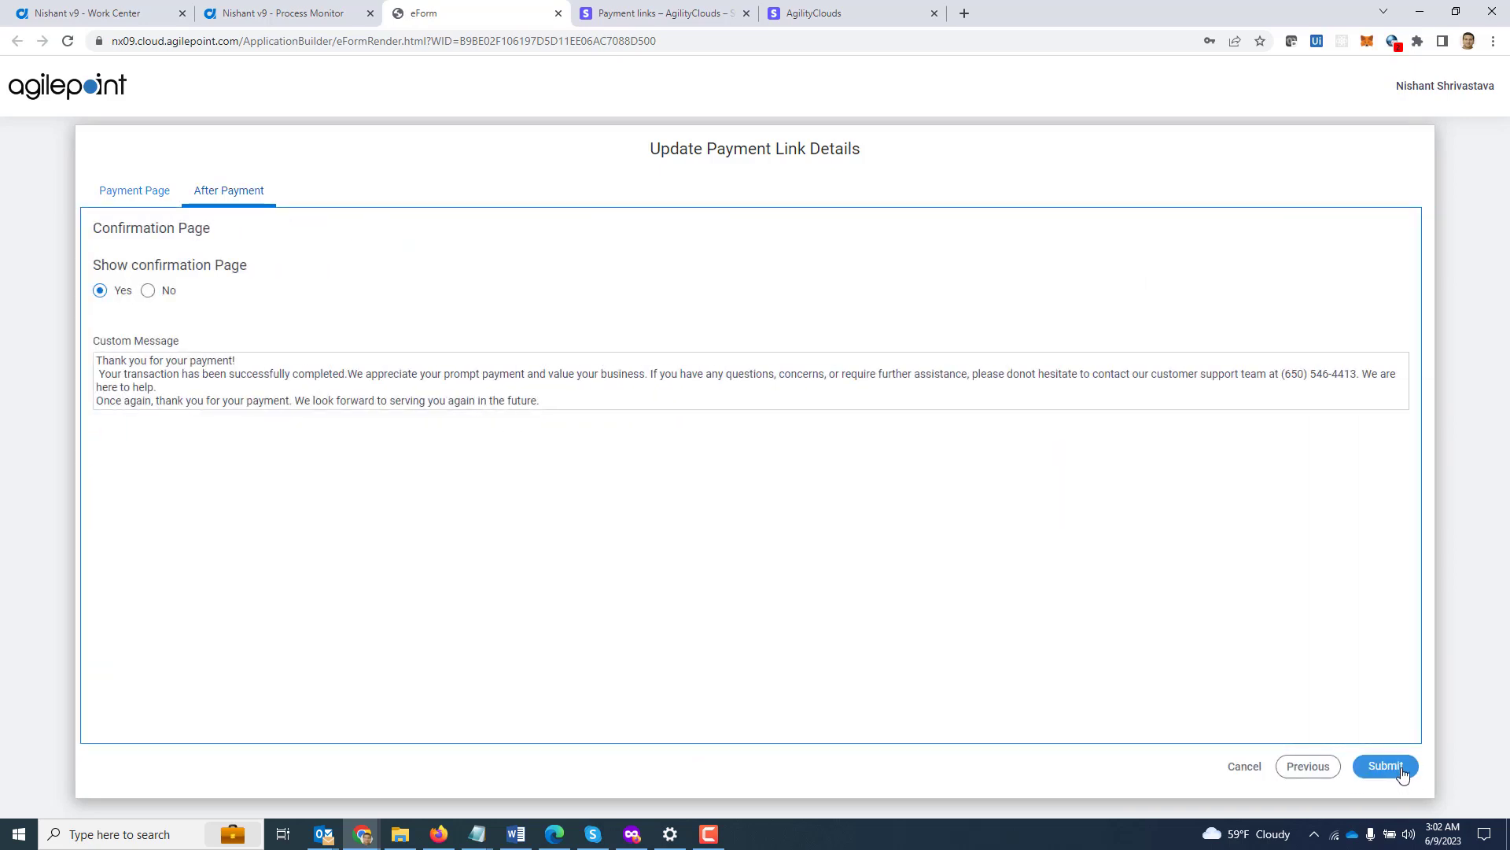
pyautogui.click(1403, 773)
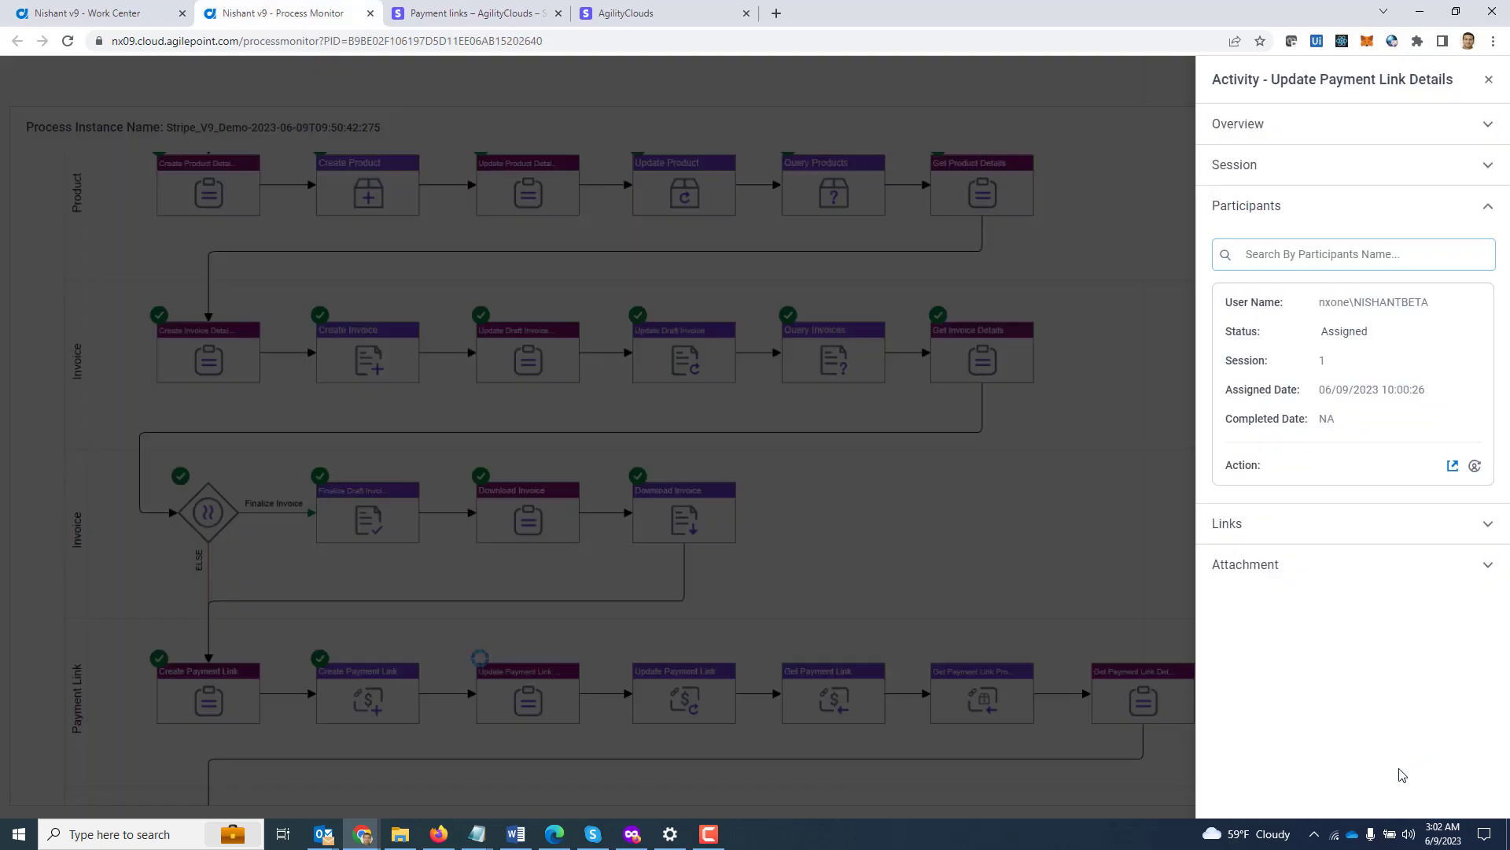
pyautogui.click(1489, 79)
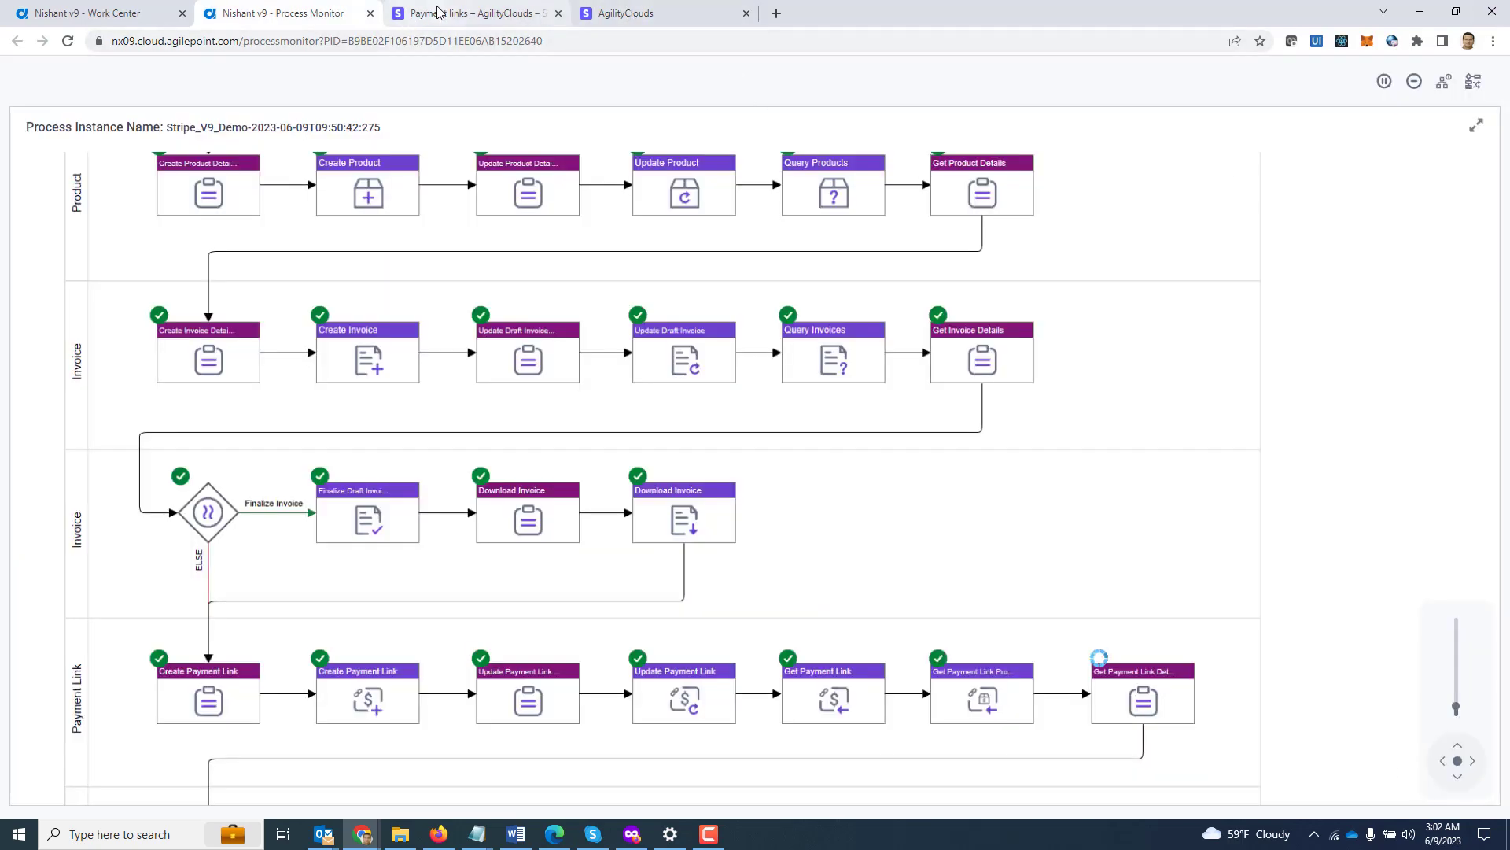
# Reload the payment links list in Stripe, copy the newest active link, and open it in a new browser tab to check the updated checkout.
pyautogui.click(439, 13)
pyautogui.click(69, 42)
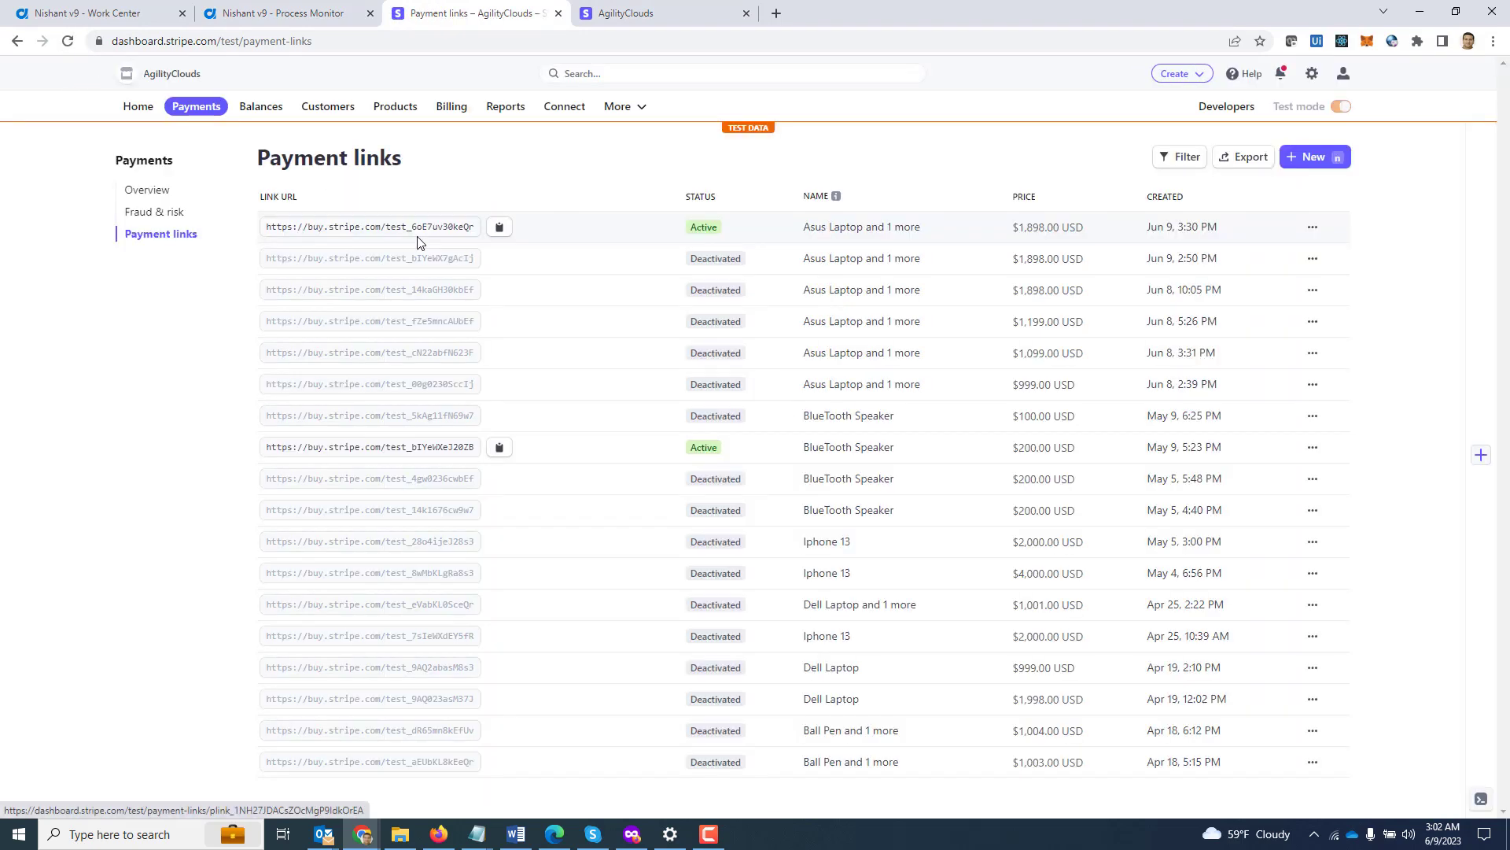
pyautogui.click(500, 226)
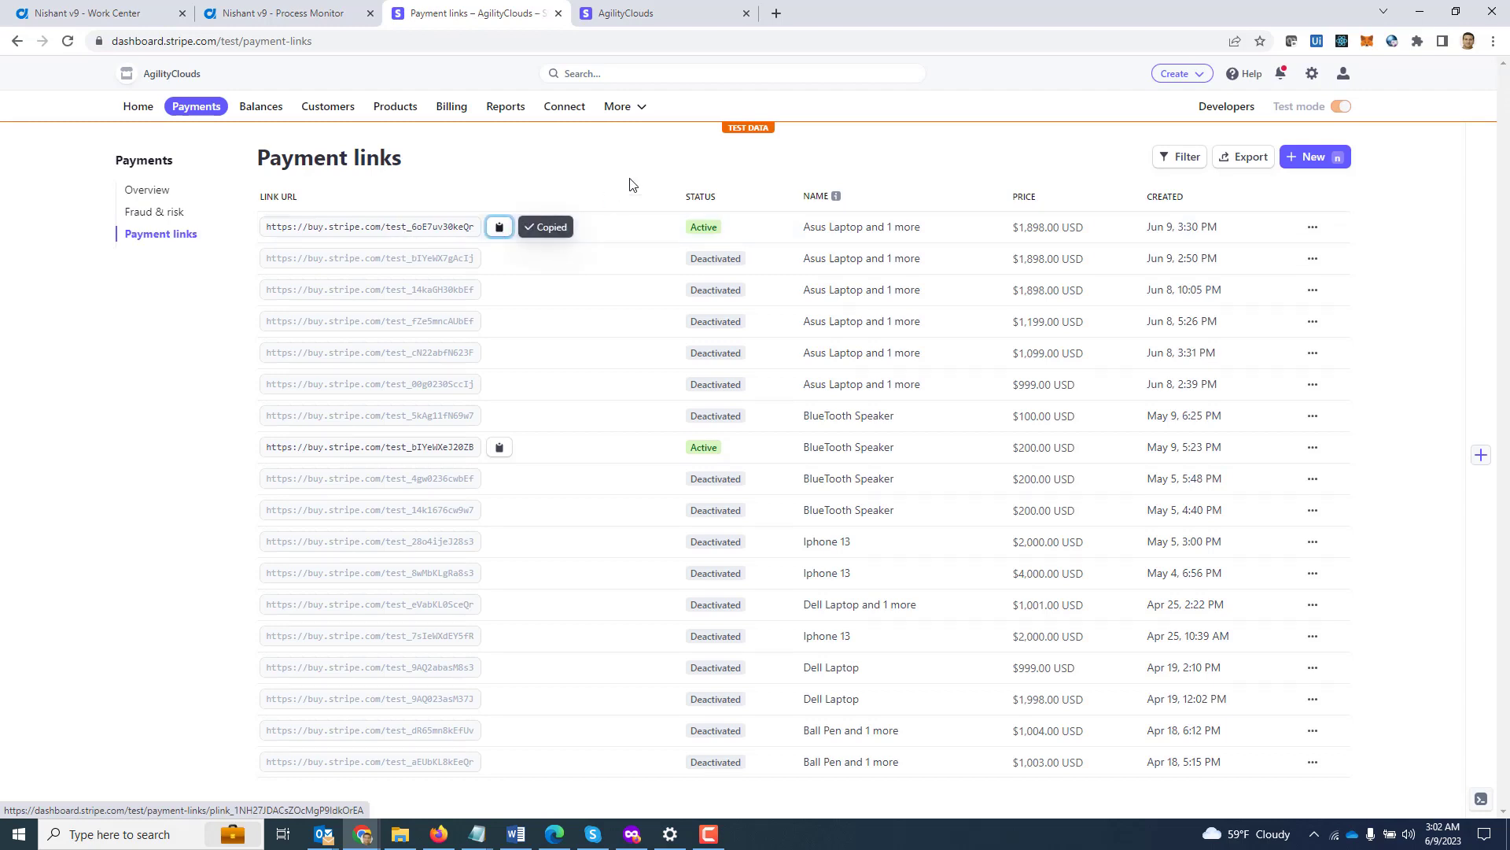
pyautogui.click(775, 14)
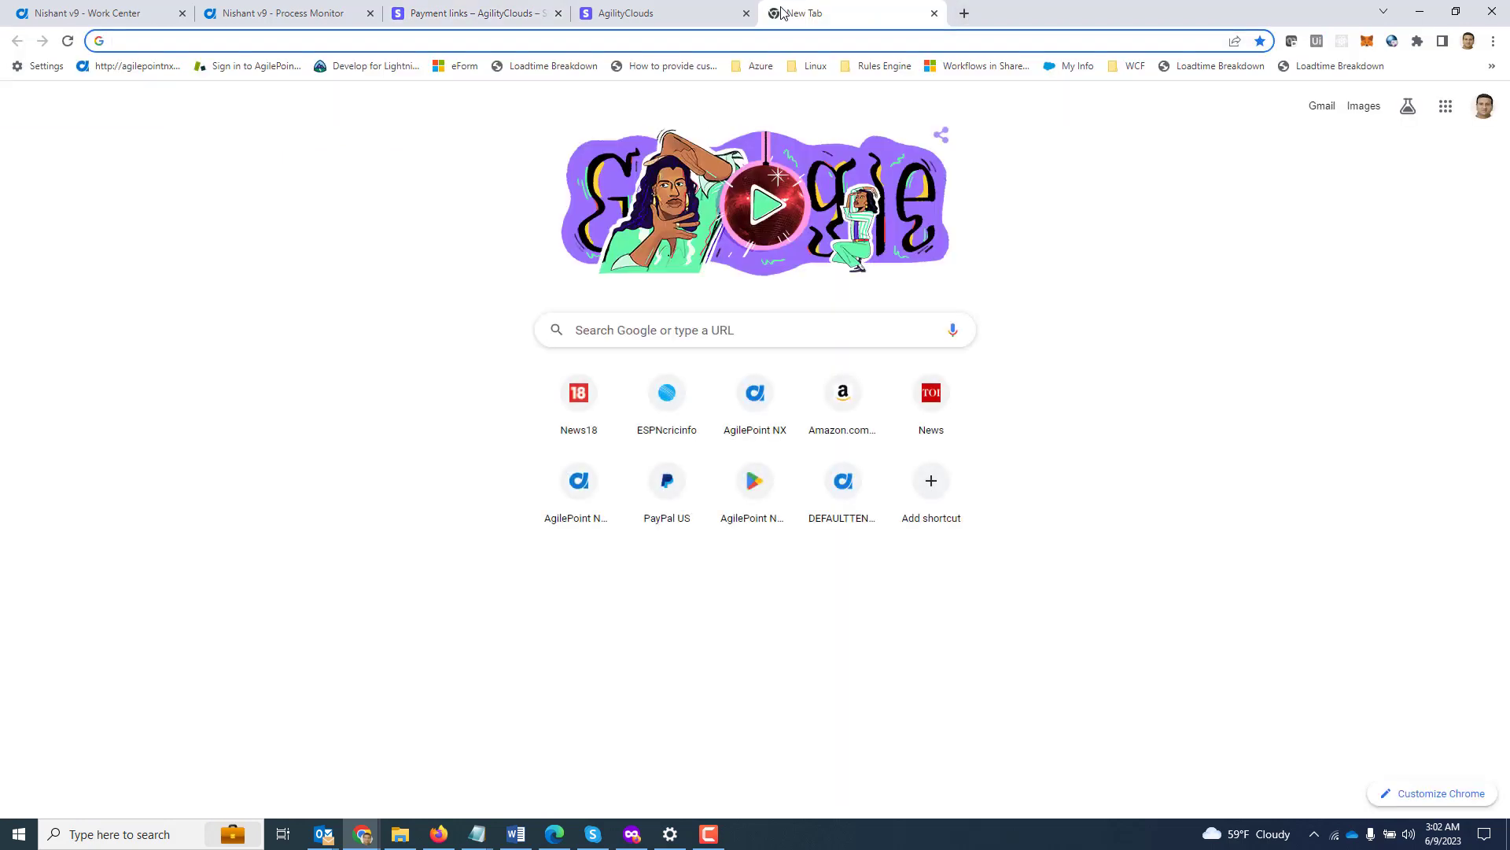
pyautogui.hotkey('ctrl', 'v')
pyautogui.press('Return')
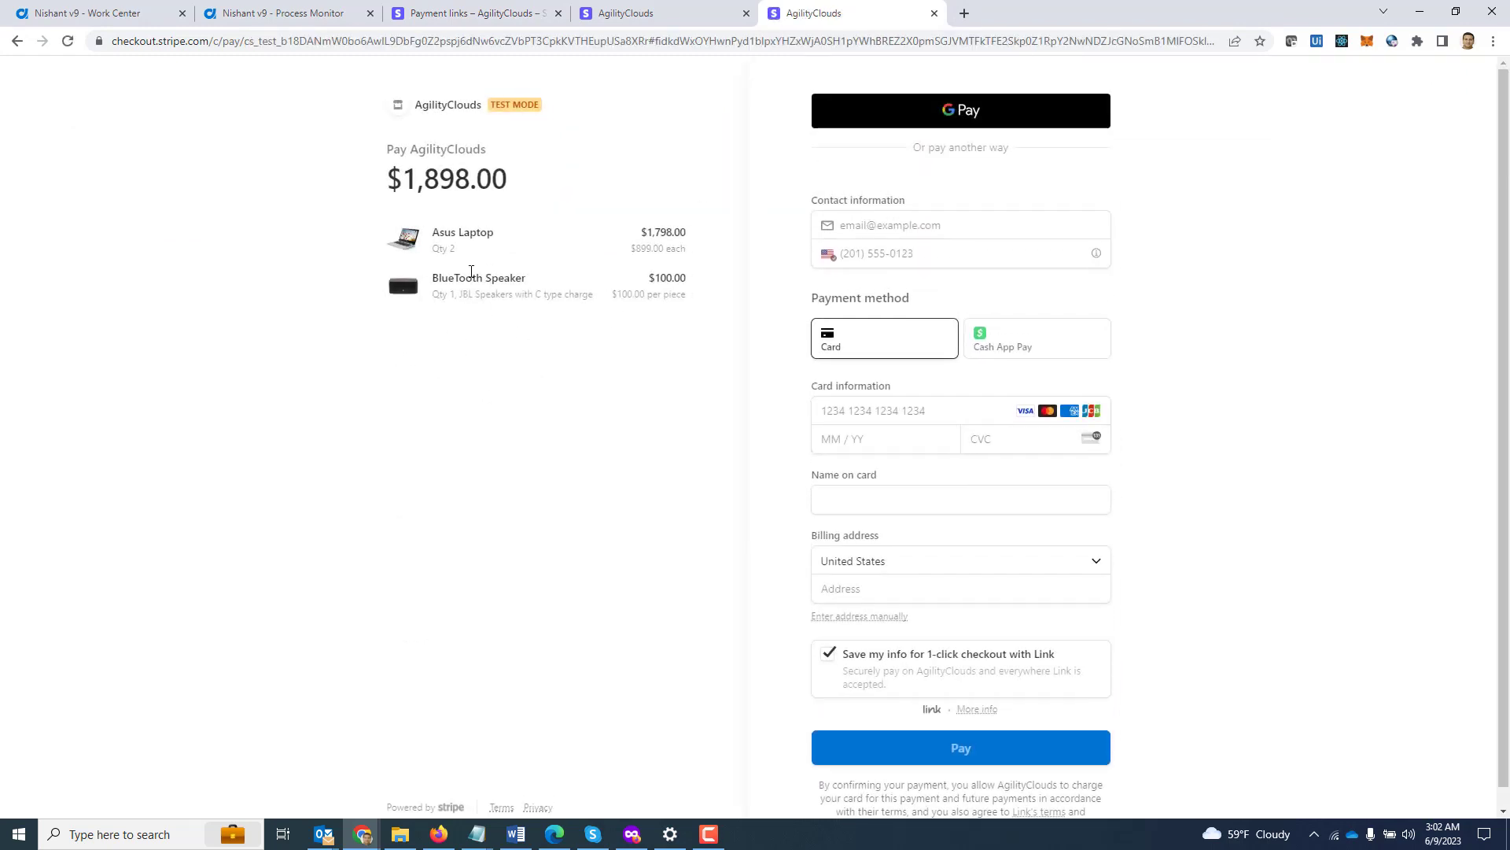
# Open the Get Payment Link Details form from that activity's assigned participant in the process monitor, review and submit it, and close the activity details.
pyautogui.click(288, 15)
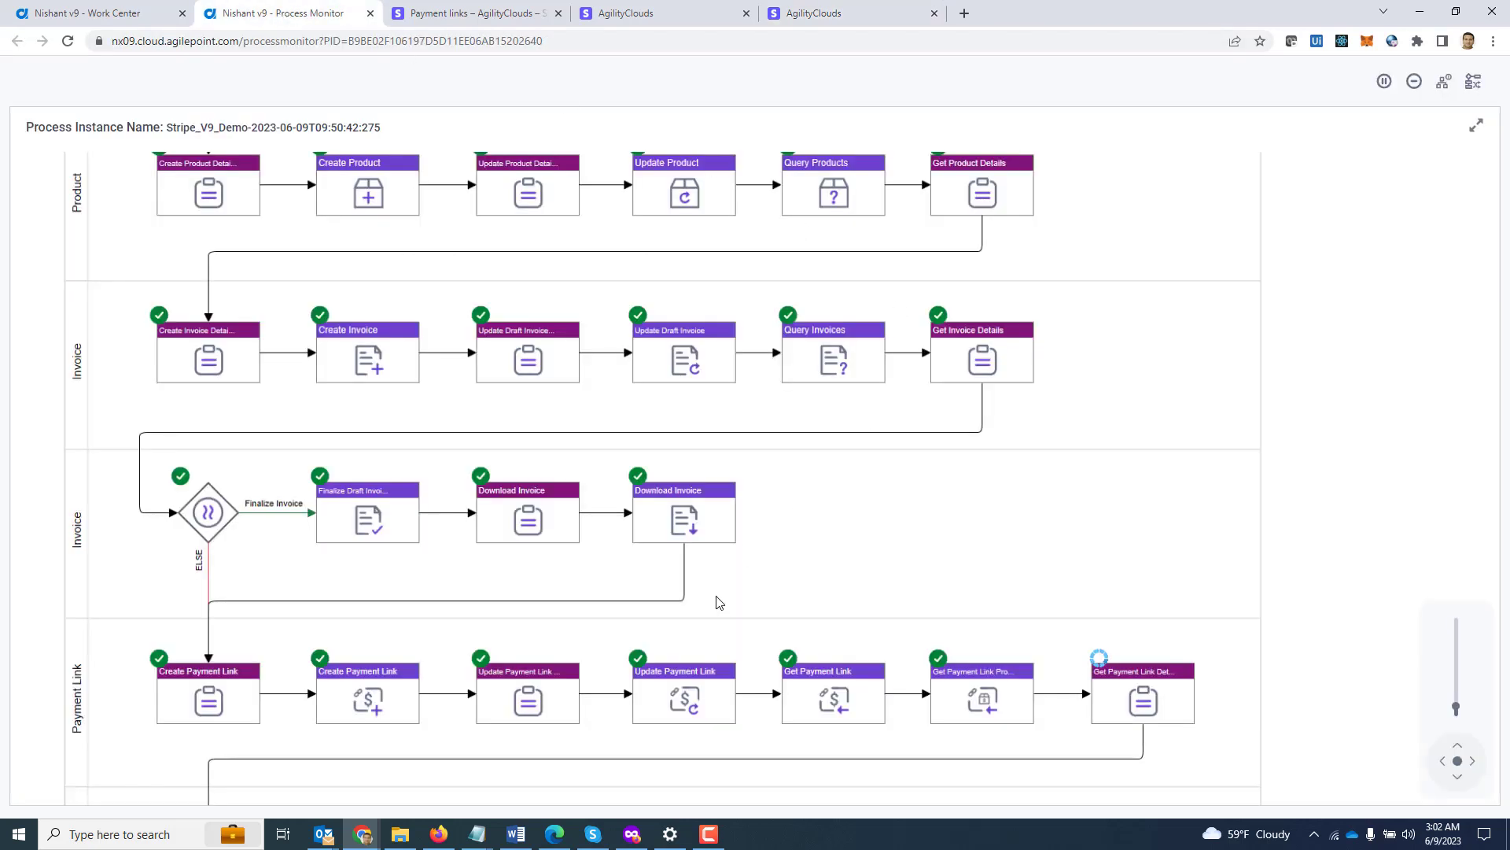
pyautogui.moveTo(718, 603); pyautogui.dragTo(745, 377)
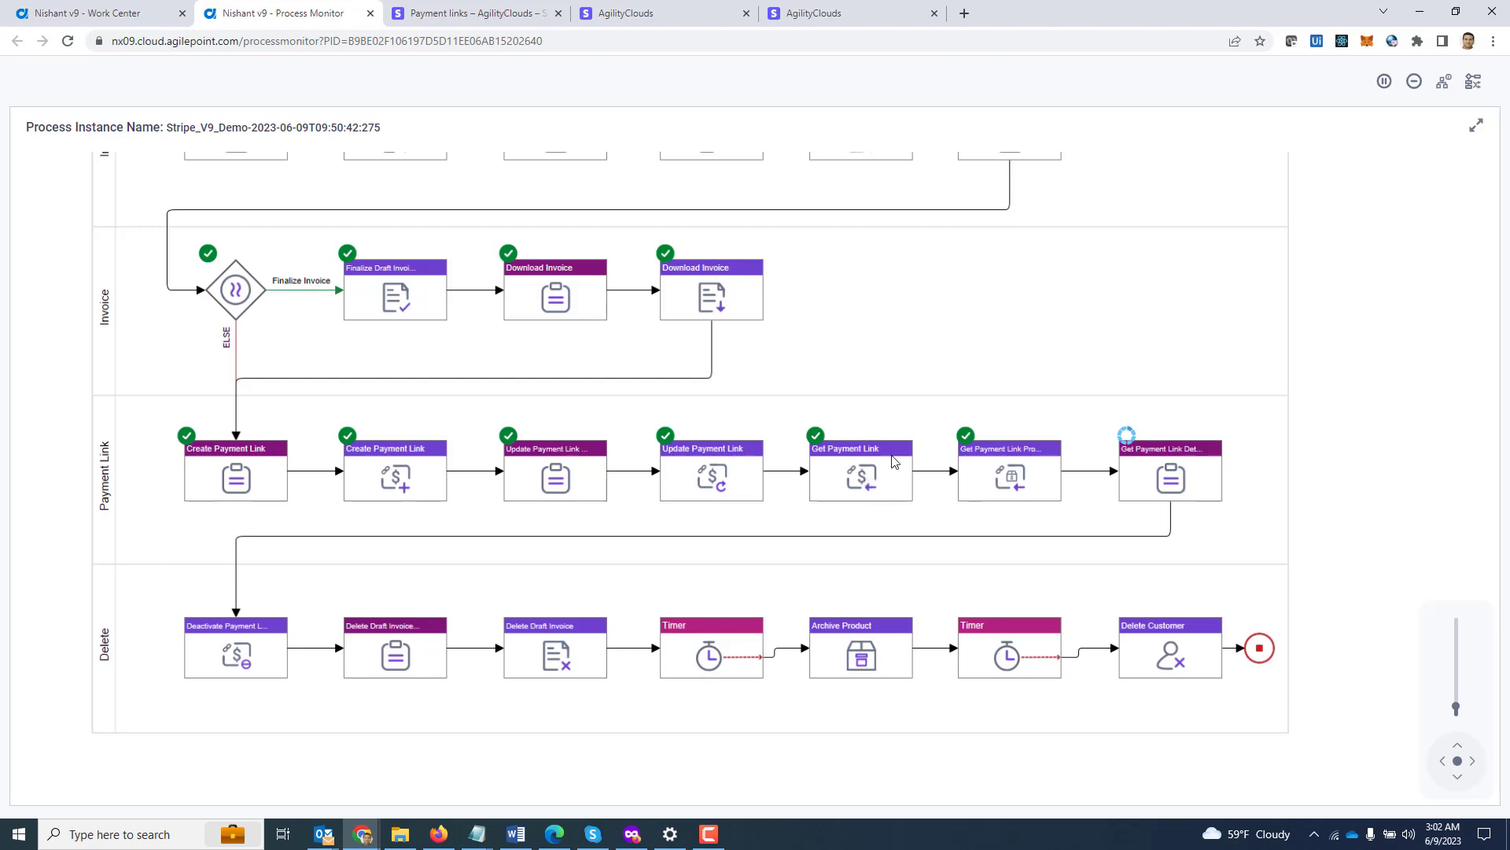
pyautogui.click(1198, 468)
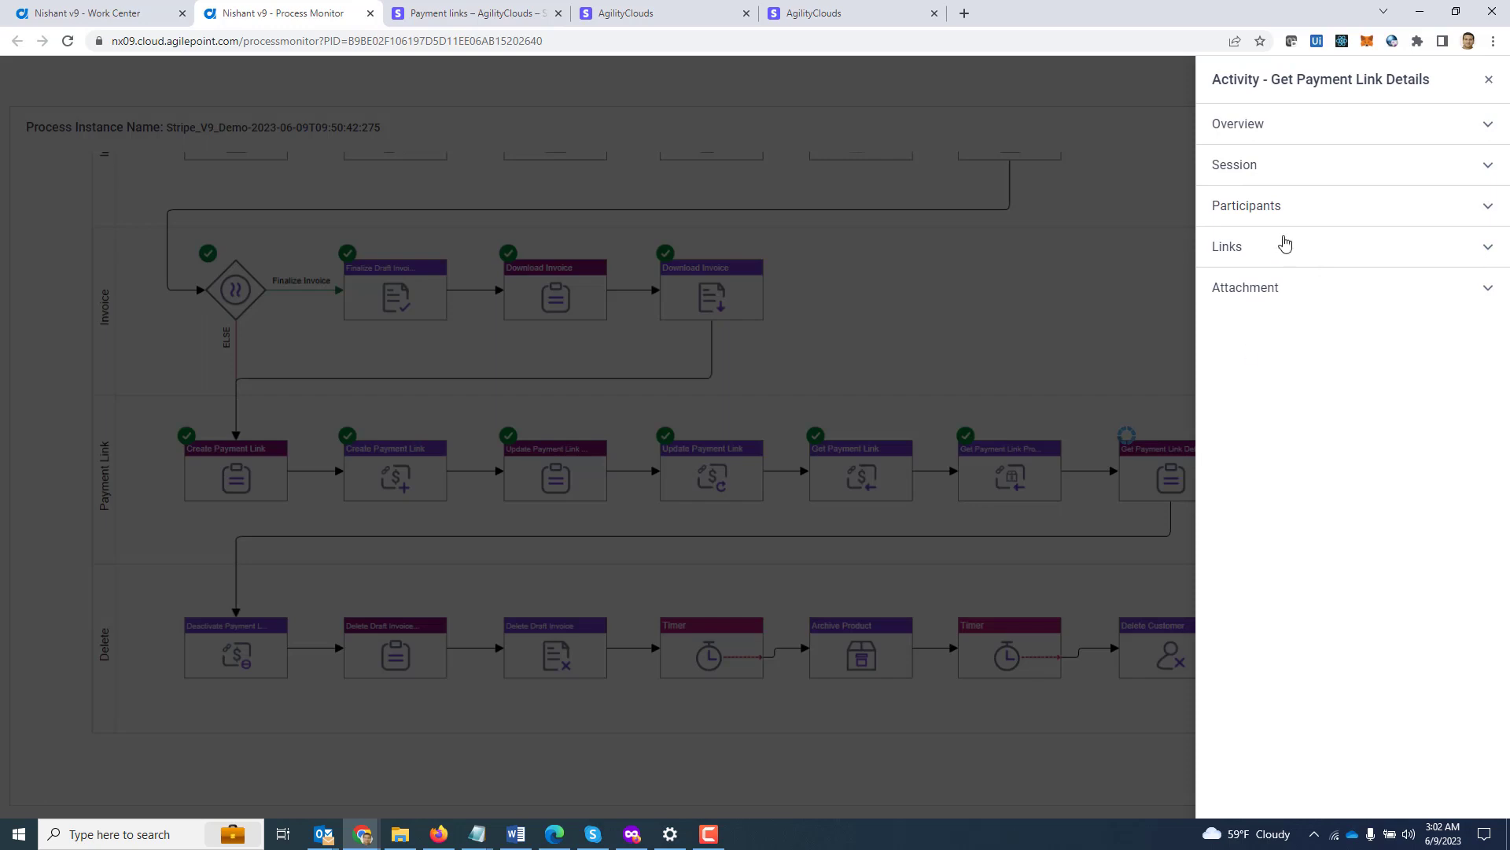
pyautogui.click(1264, 208)
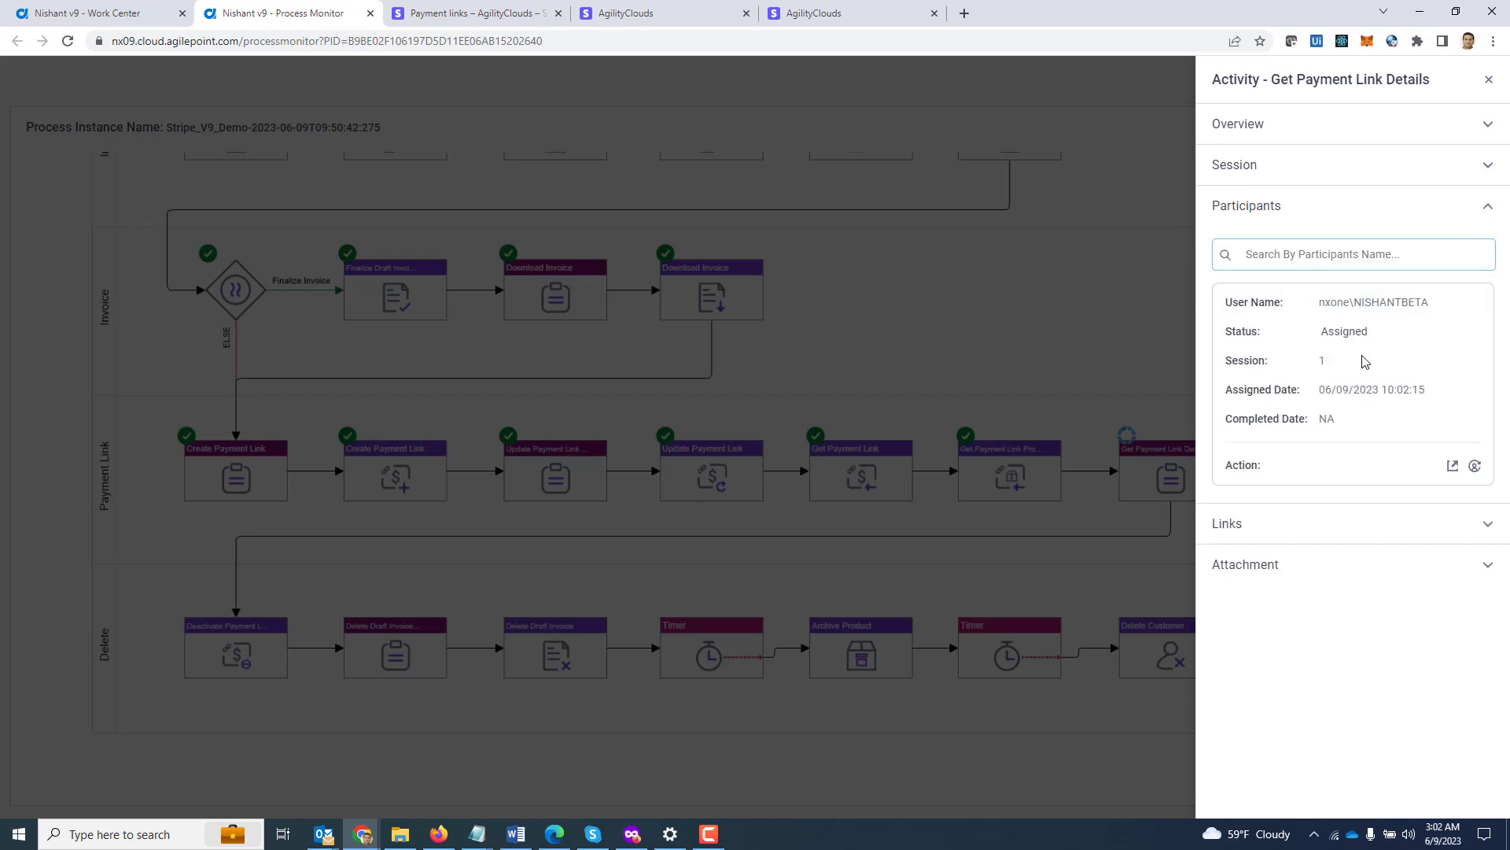
pyautogui.click(1450, 467)
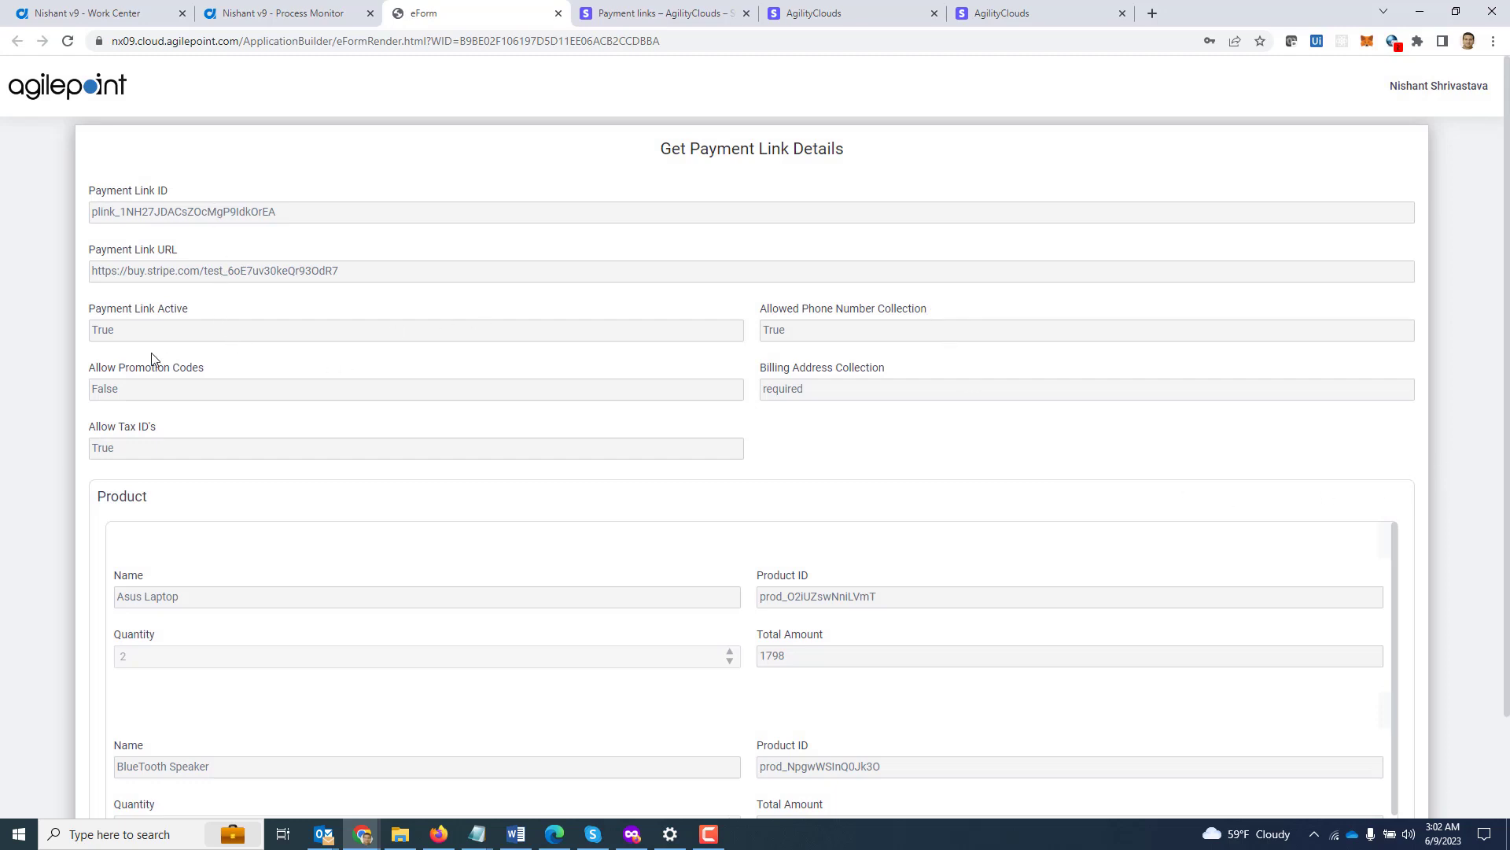
pyautogui.scroll(-2, 454, 336)
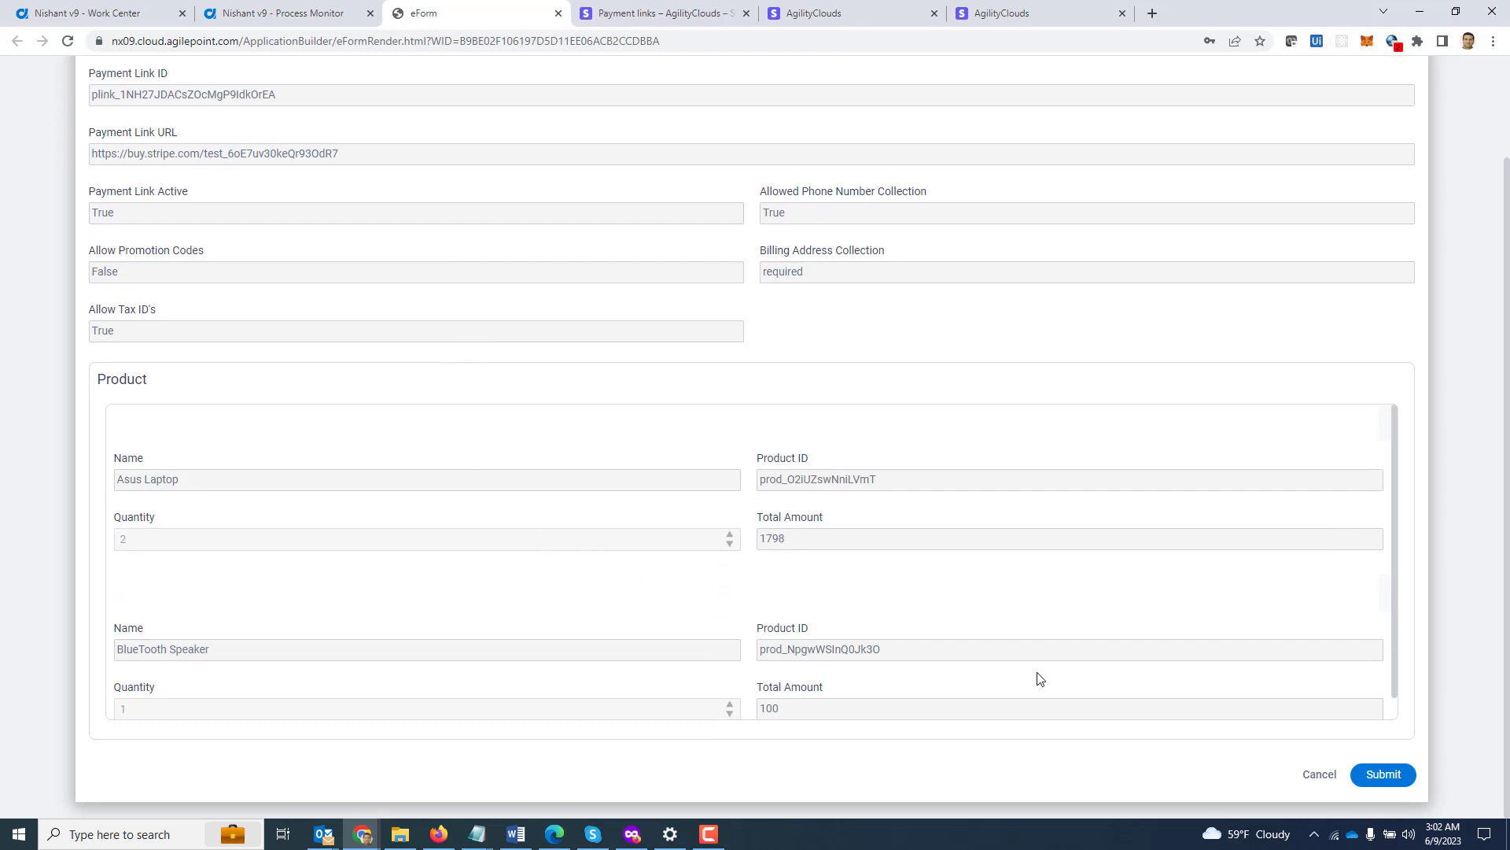
pyautogui.click(1382, 775)
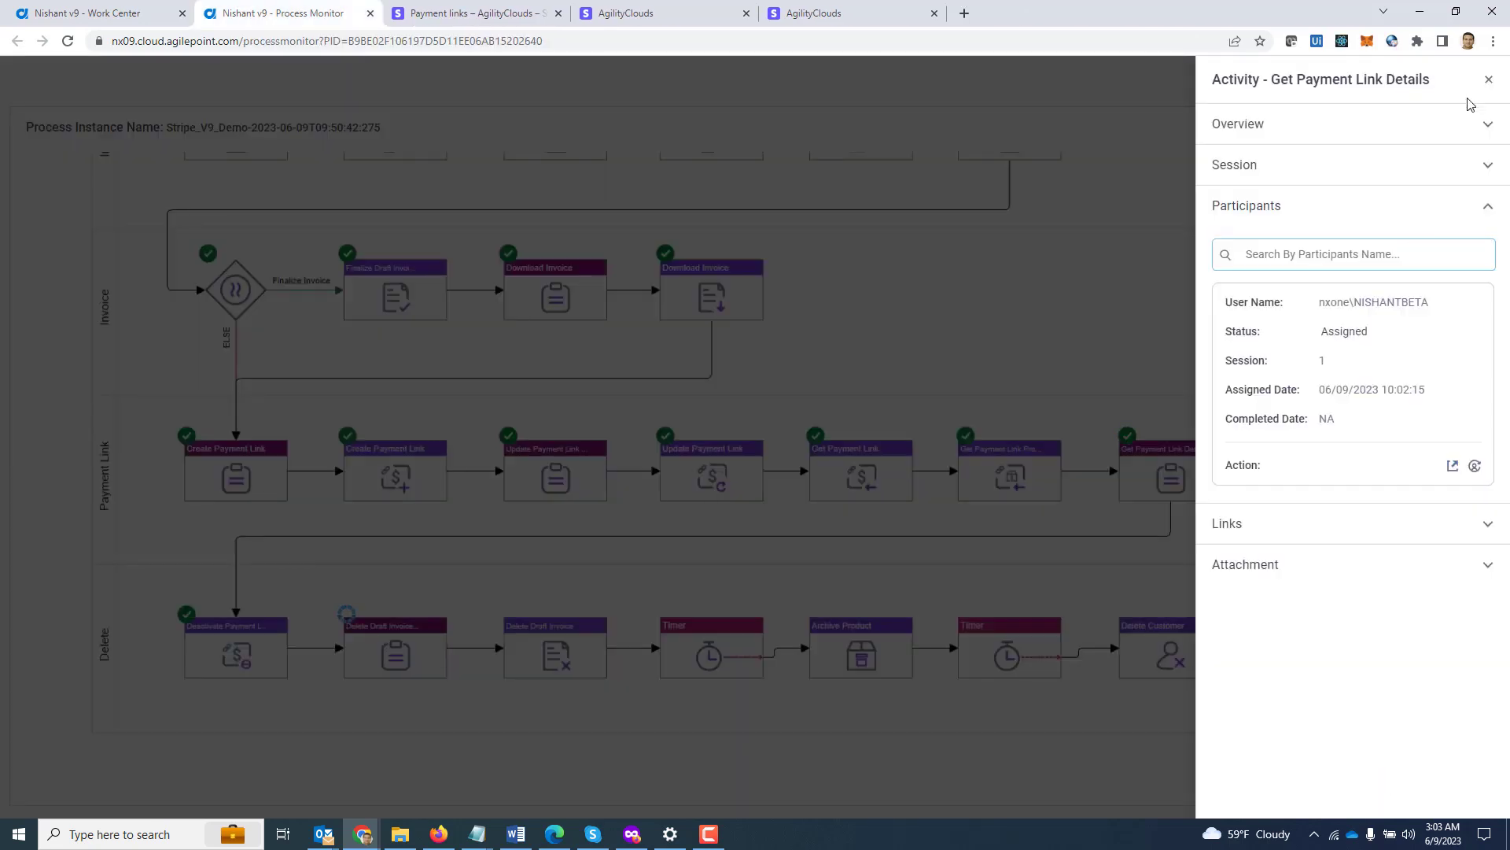
pyautogui.click(1489, 83)
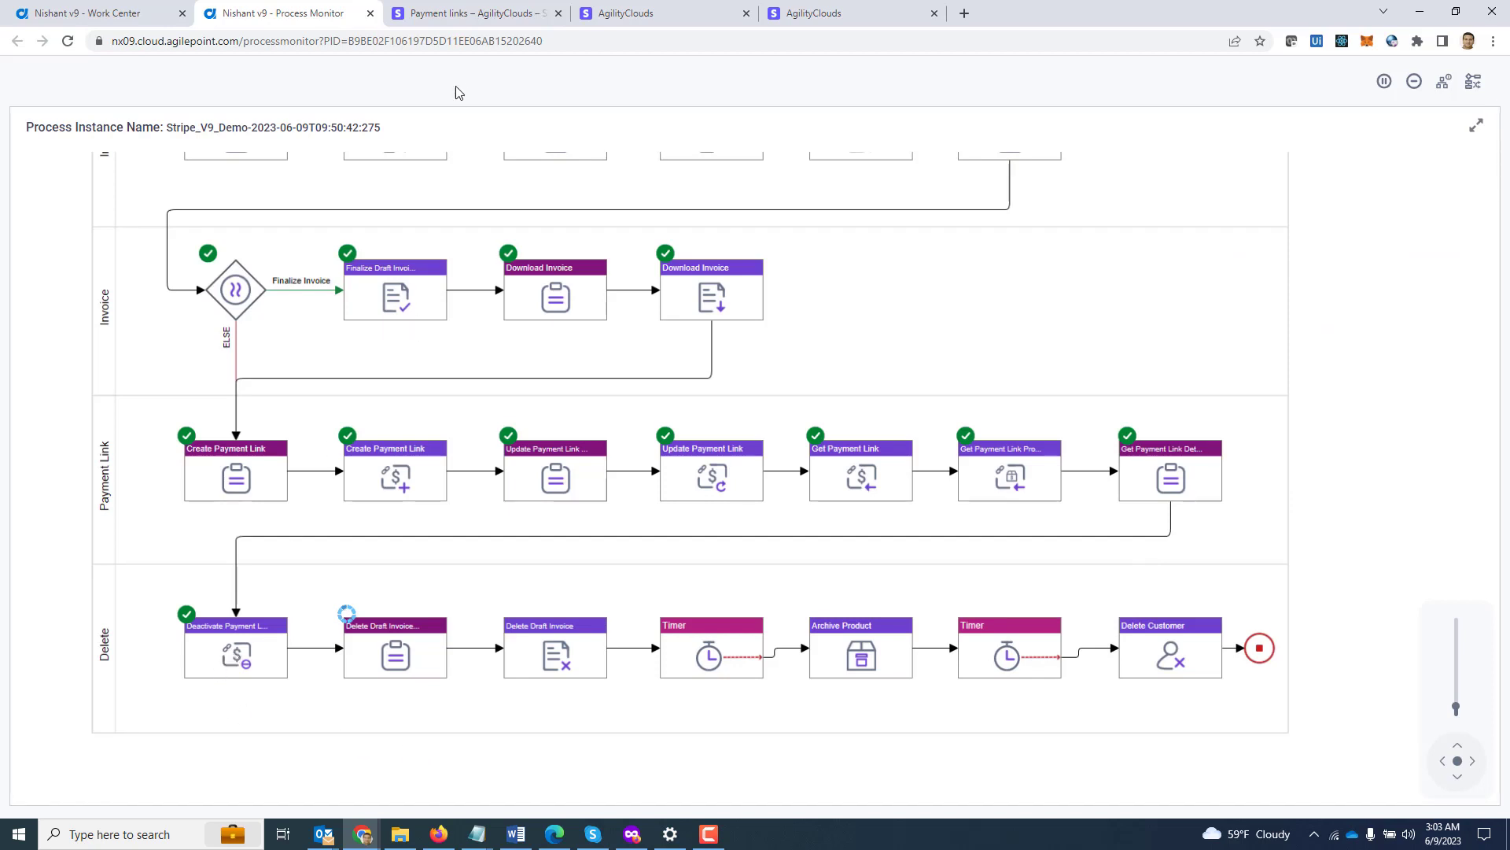
# Reload Stripe's payment links list to check the newest link's status, and return to the process monitor.
pyautogui.click(460, 13)
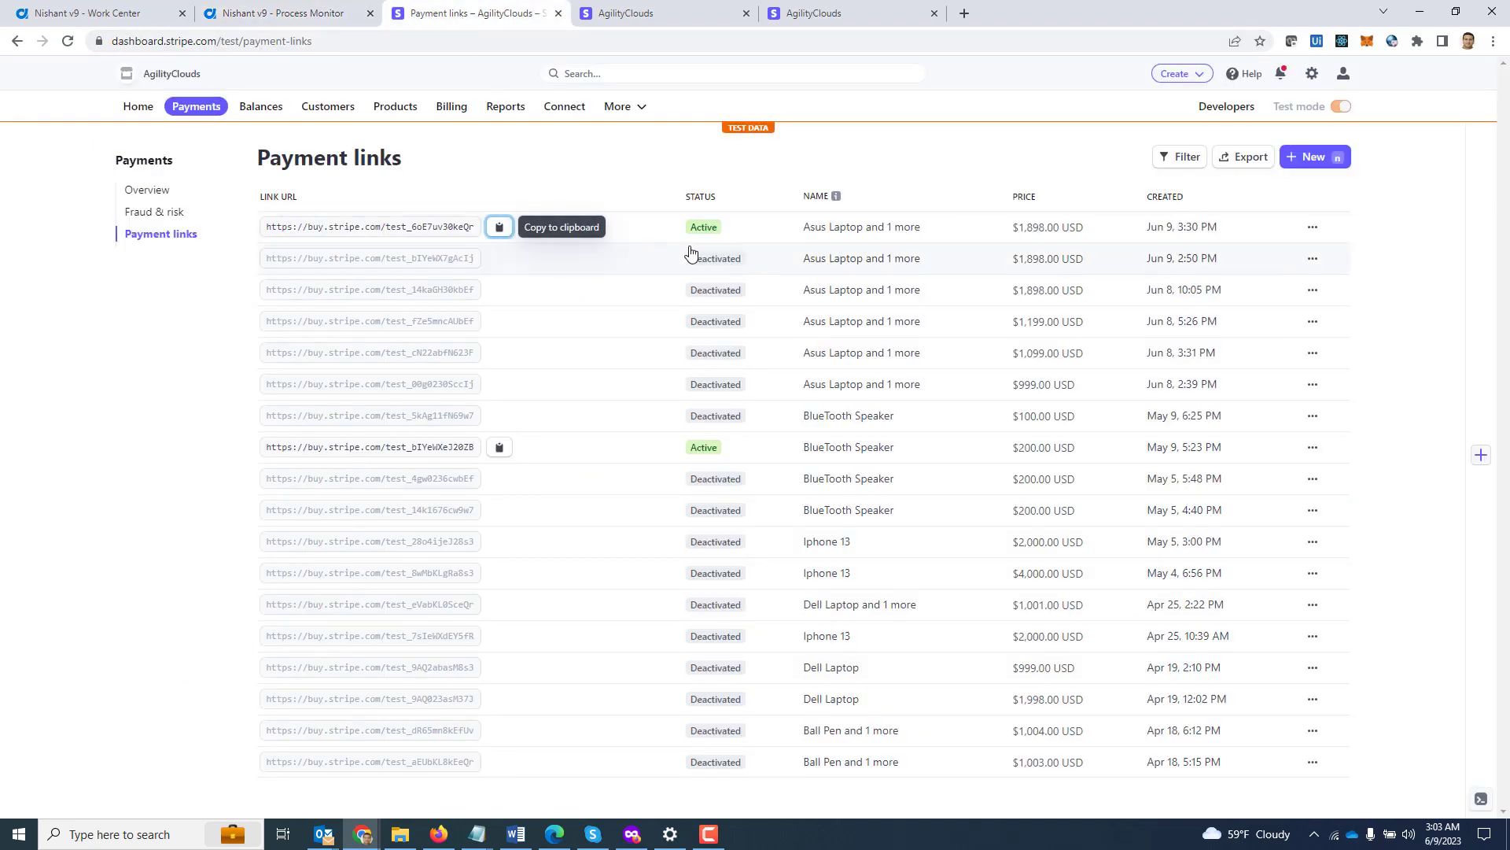
pyautogui.click(68, 41)
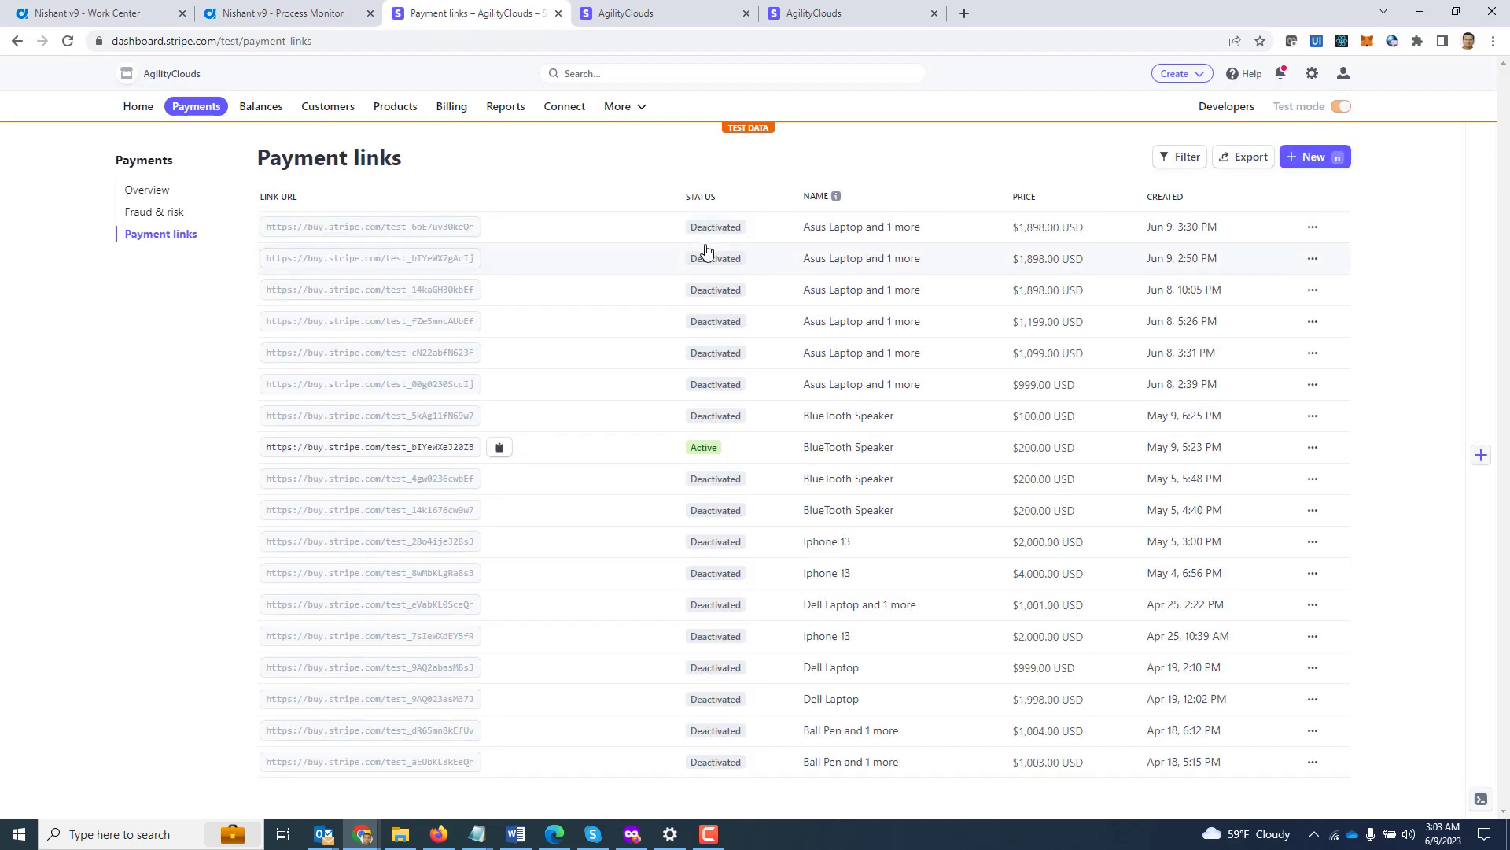
pyautogui.click(265, 6)
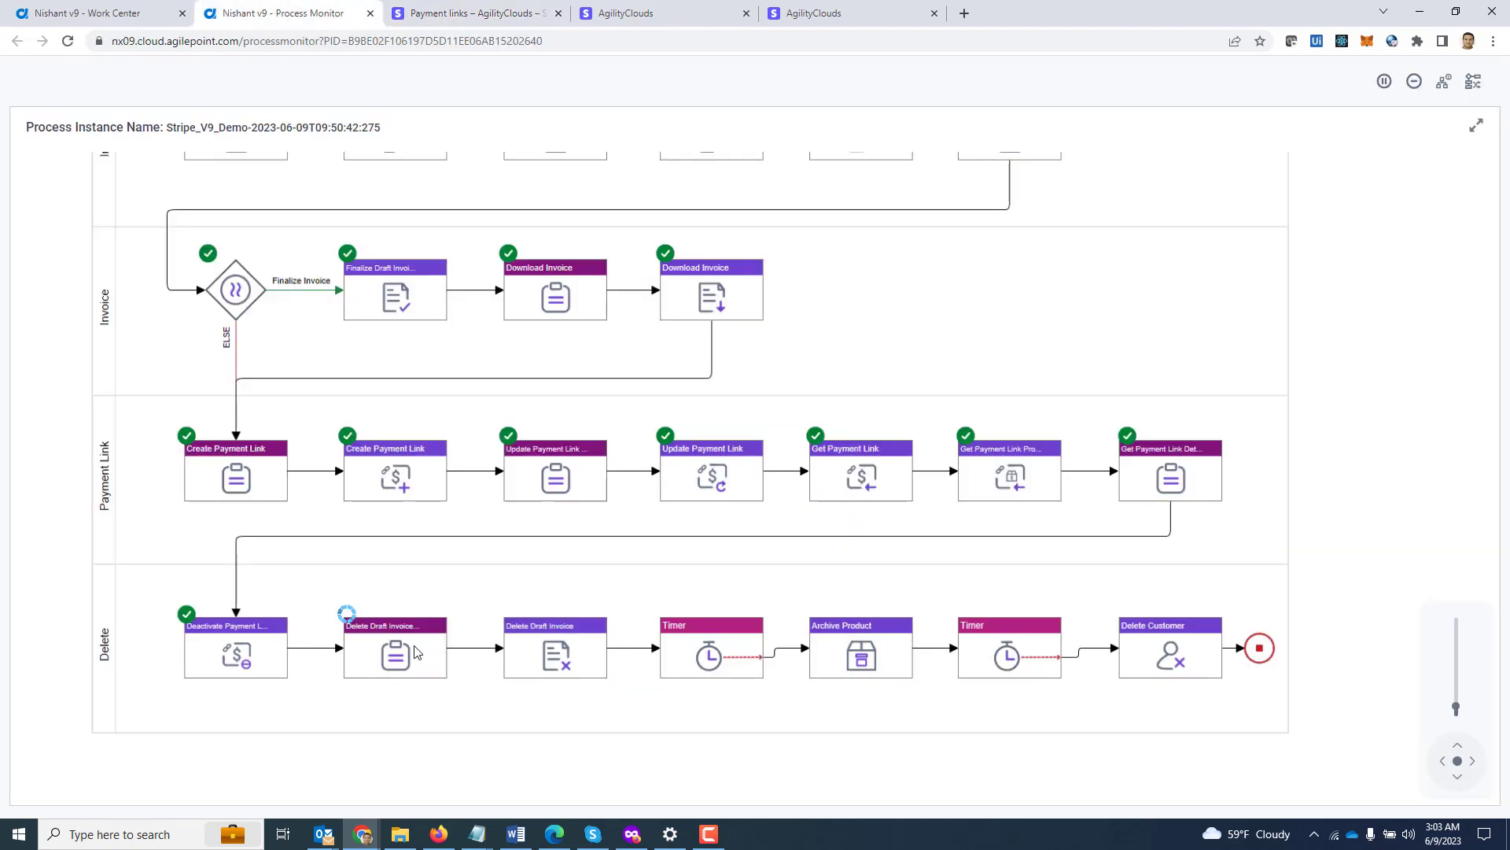
# Open the Delete Draft Invoice form from the Delete Draft Invoice ID activity's assigned participant, ready for entry in the Draft Invoice ID field.
pyautogui.click(420, 651)
pyautogui.click(1266, 214)
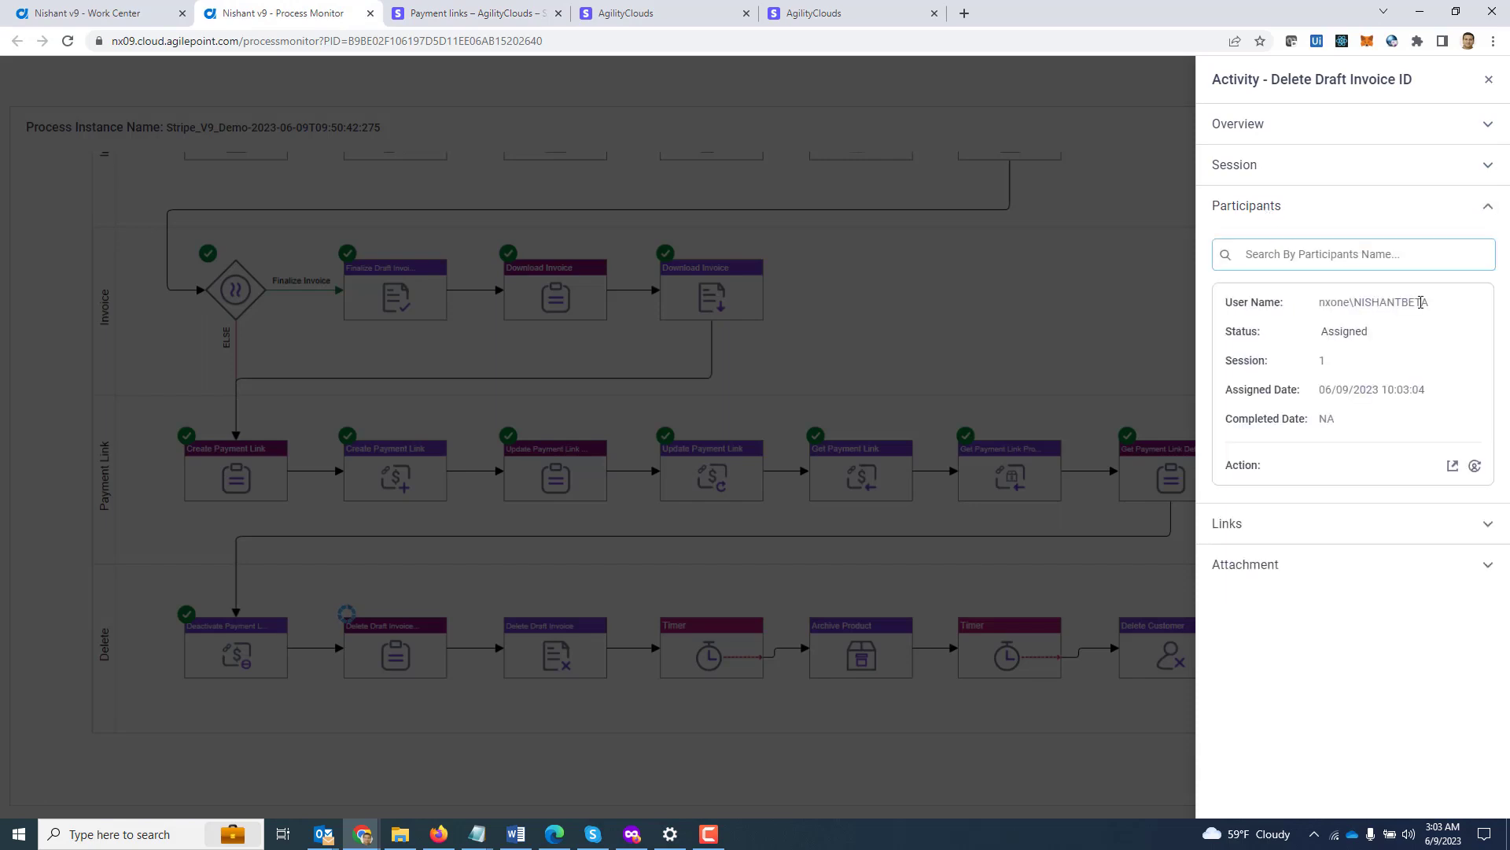
pyautogui.click(1453, 465)
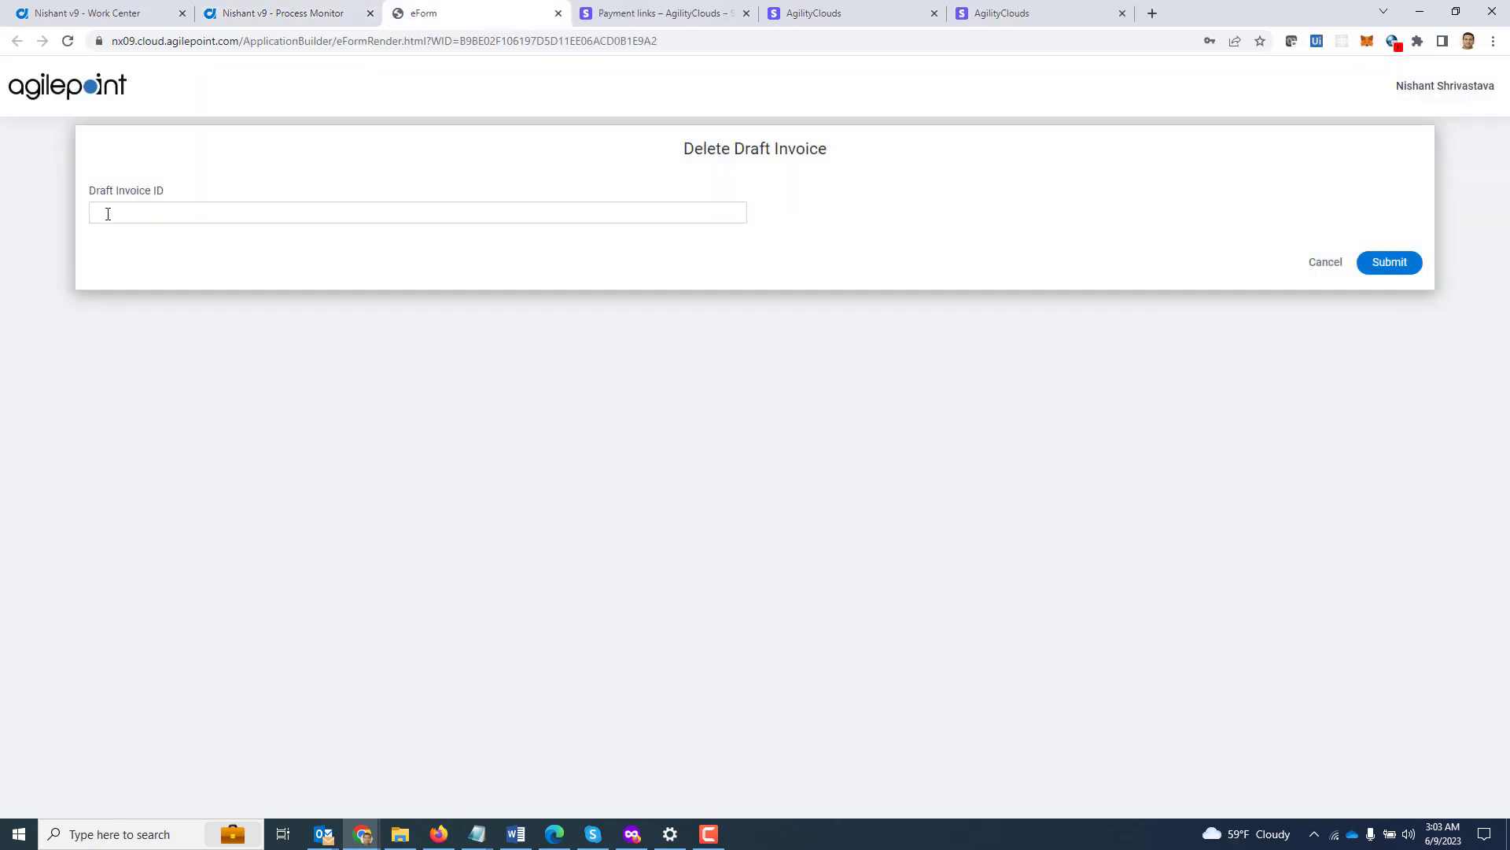
pyautogui.click(107, 214)
# Filter Stripe's billing invoices to drafts, open the newest draft invoice, and copy its invoice ID from the page address.
pyautogui.click(660, 14)
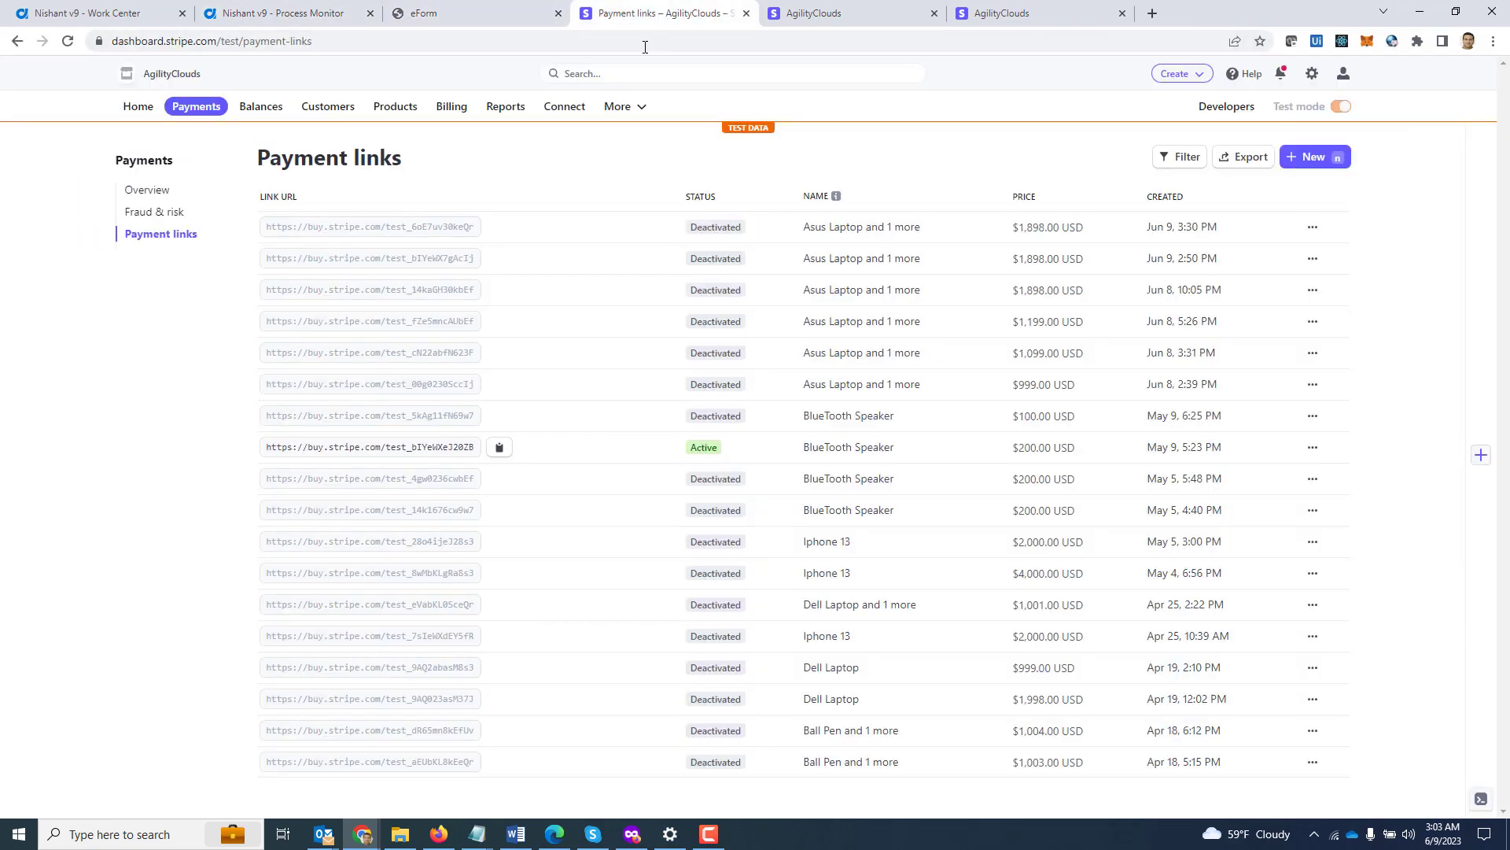
pyautogui.click(453, 110)
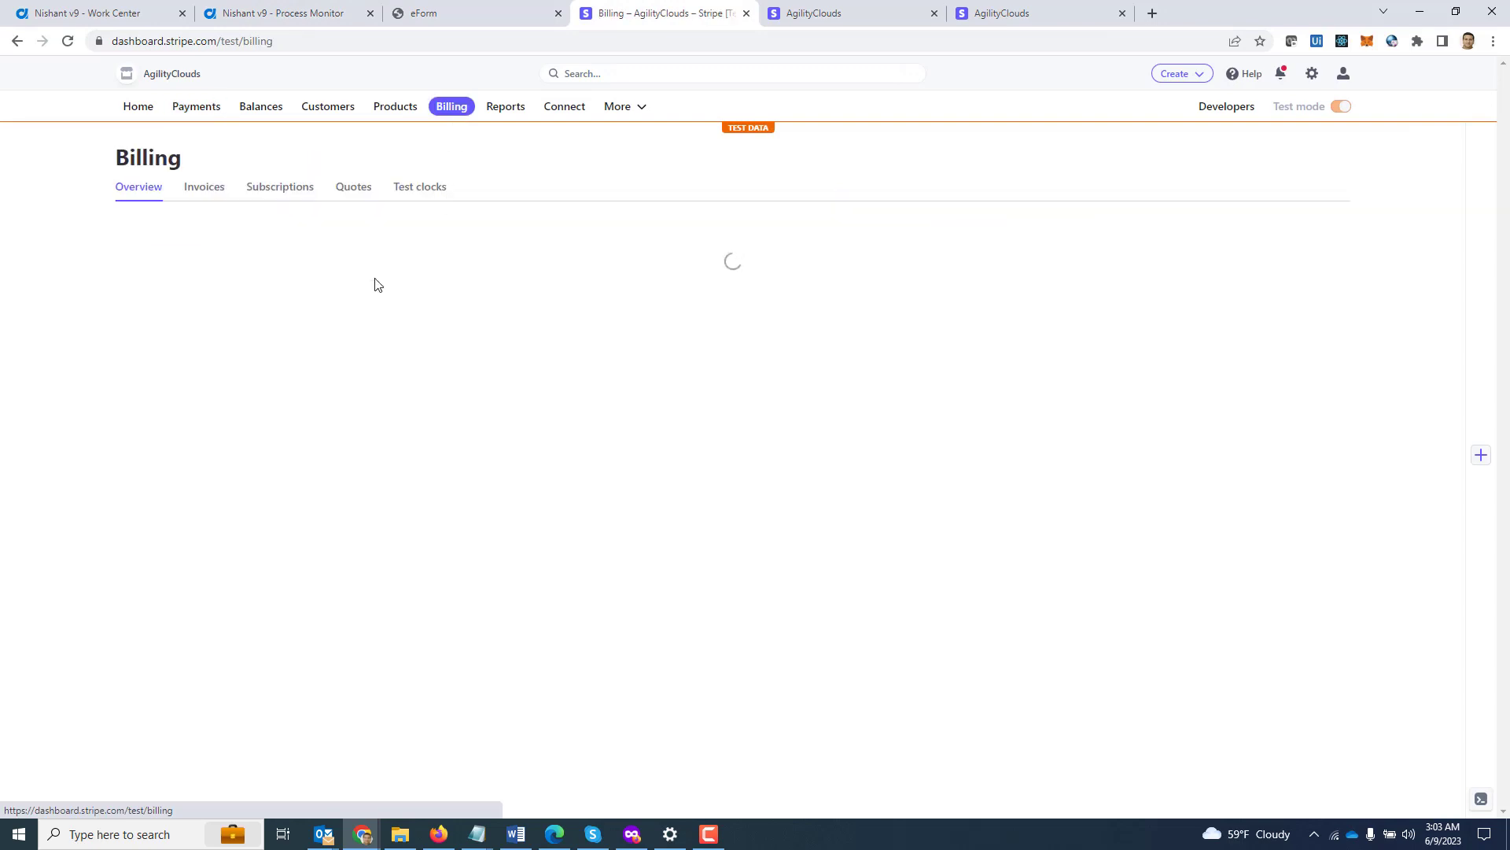
pyautogui.click(210, 191)
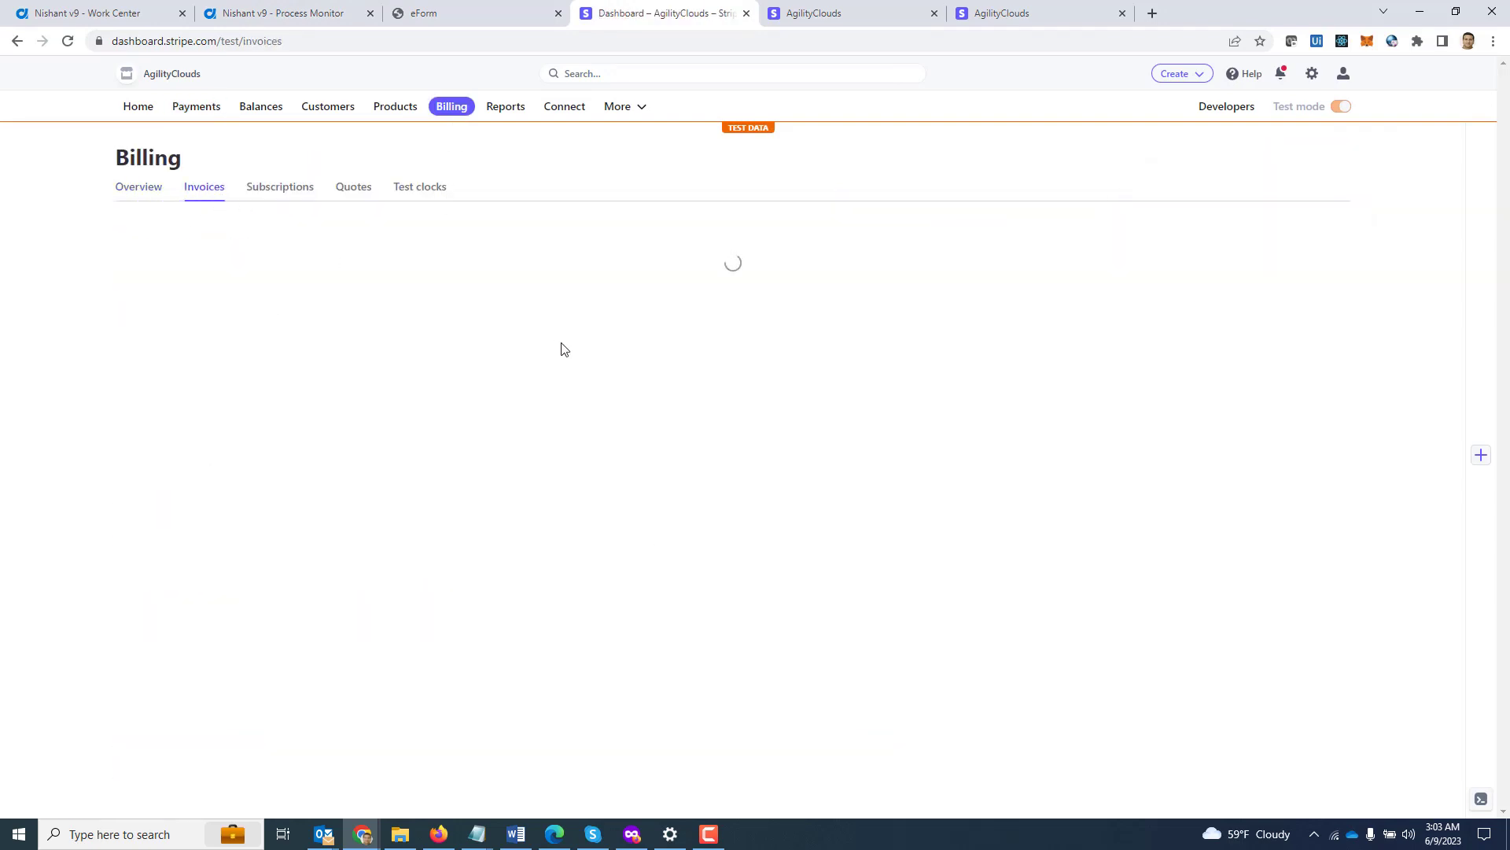
pyautogui.click(499, 310)
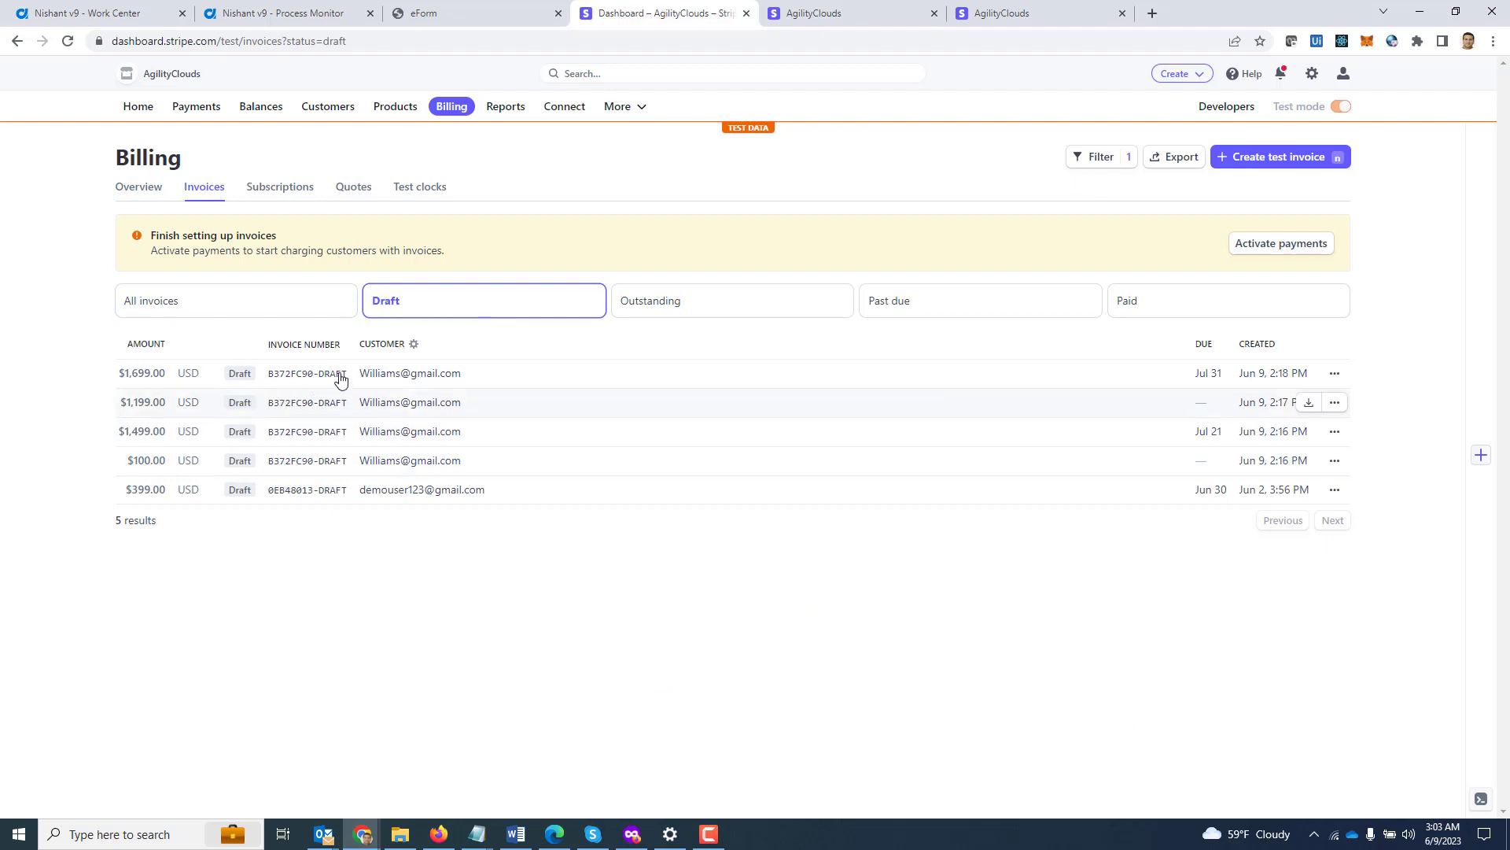
pyautogui.click(414, 386)
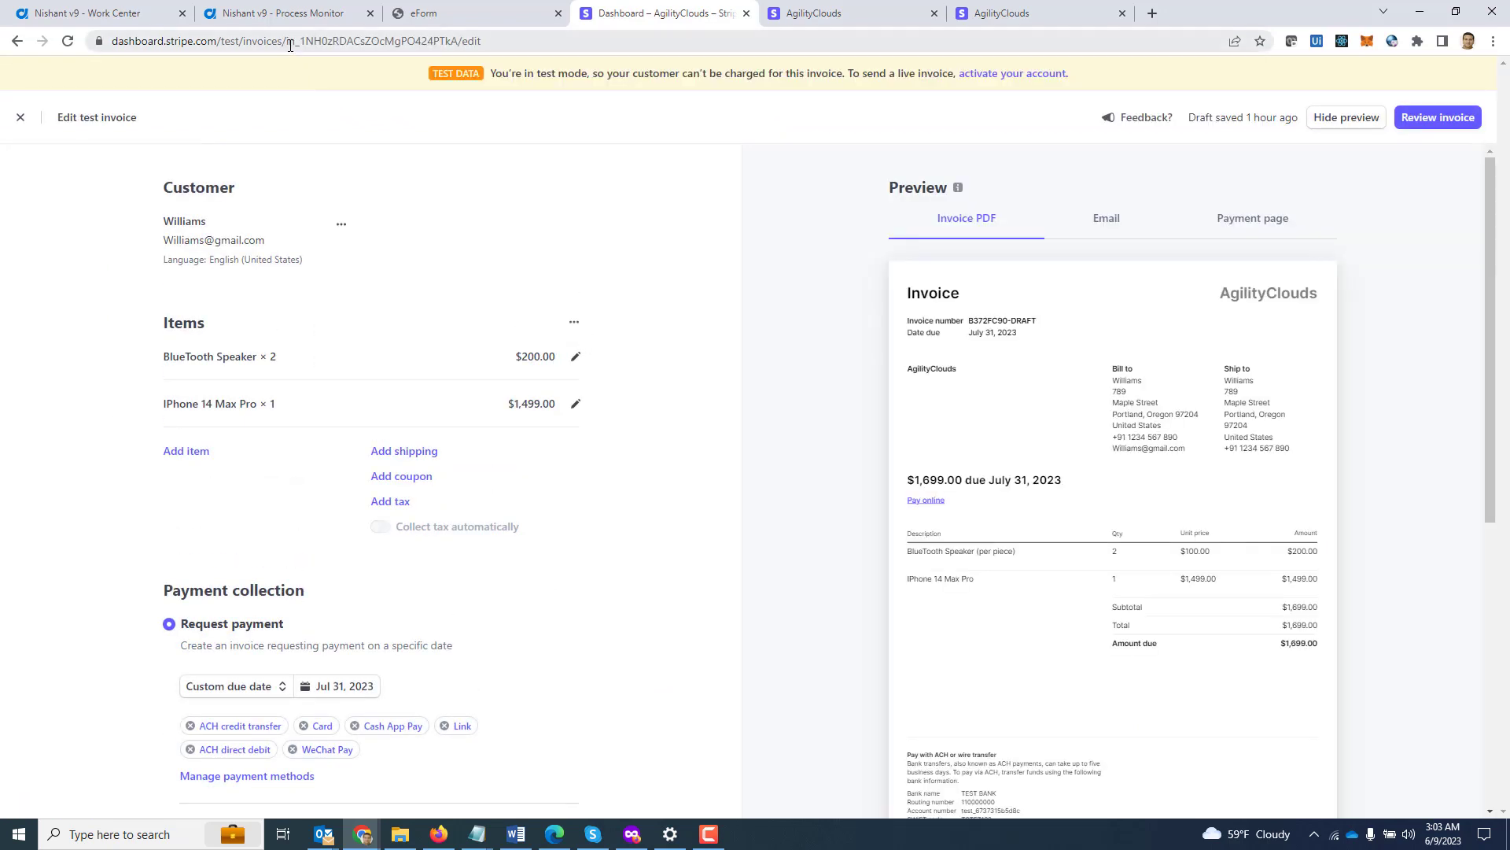
pyautogui.moveTo(287, 43); pyautogui.dragTo(458, 43)
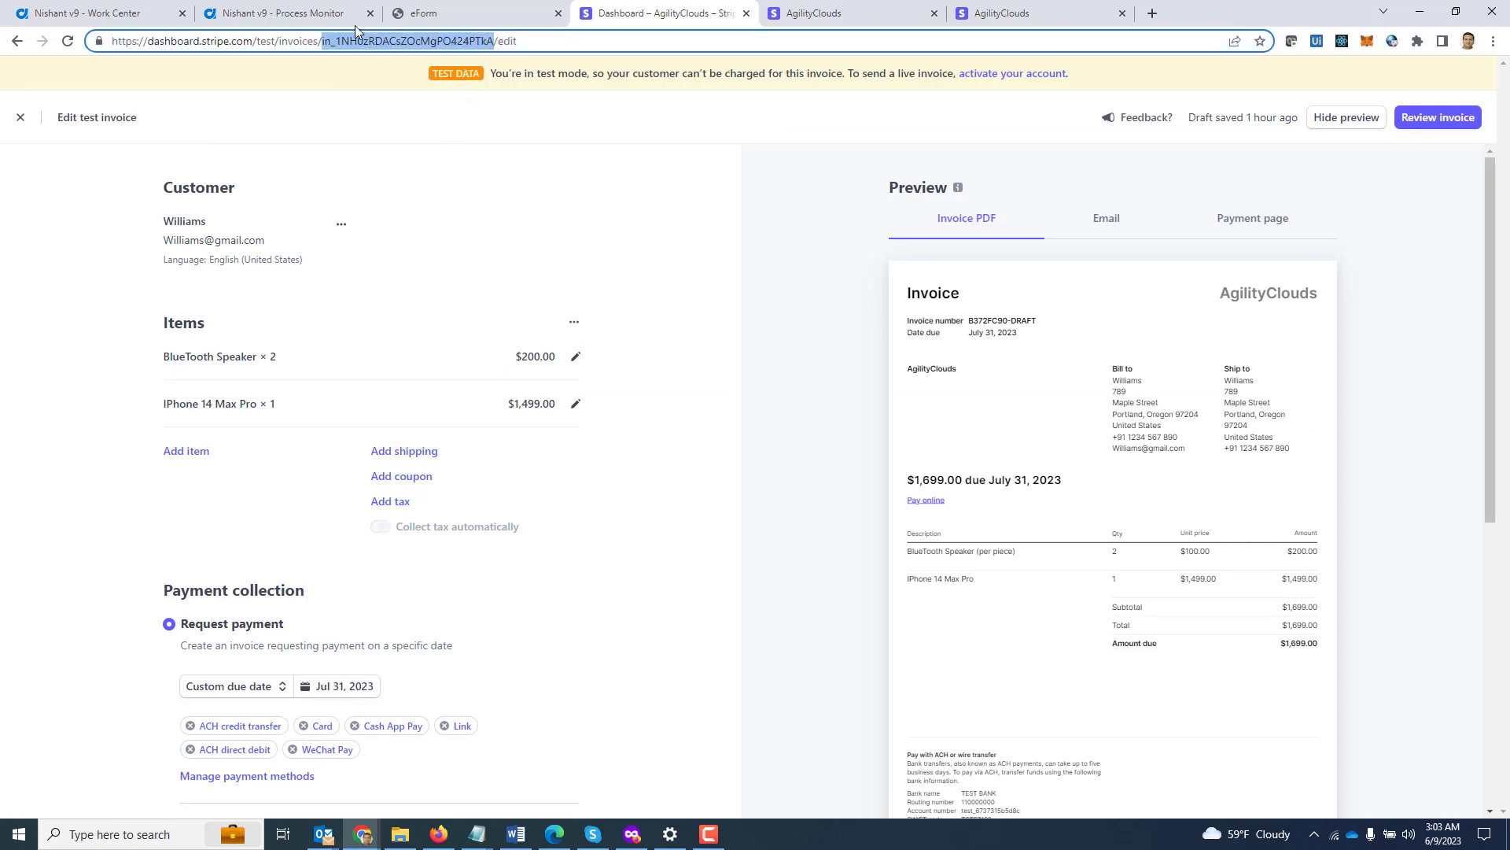
# Enter the copied draft invoice ID in the Delete Draft Invoice form, submit it, and close the activity details in the process monitor.
pyautogui.click(454, 16)
pyautogui.click(354, 209)
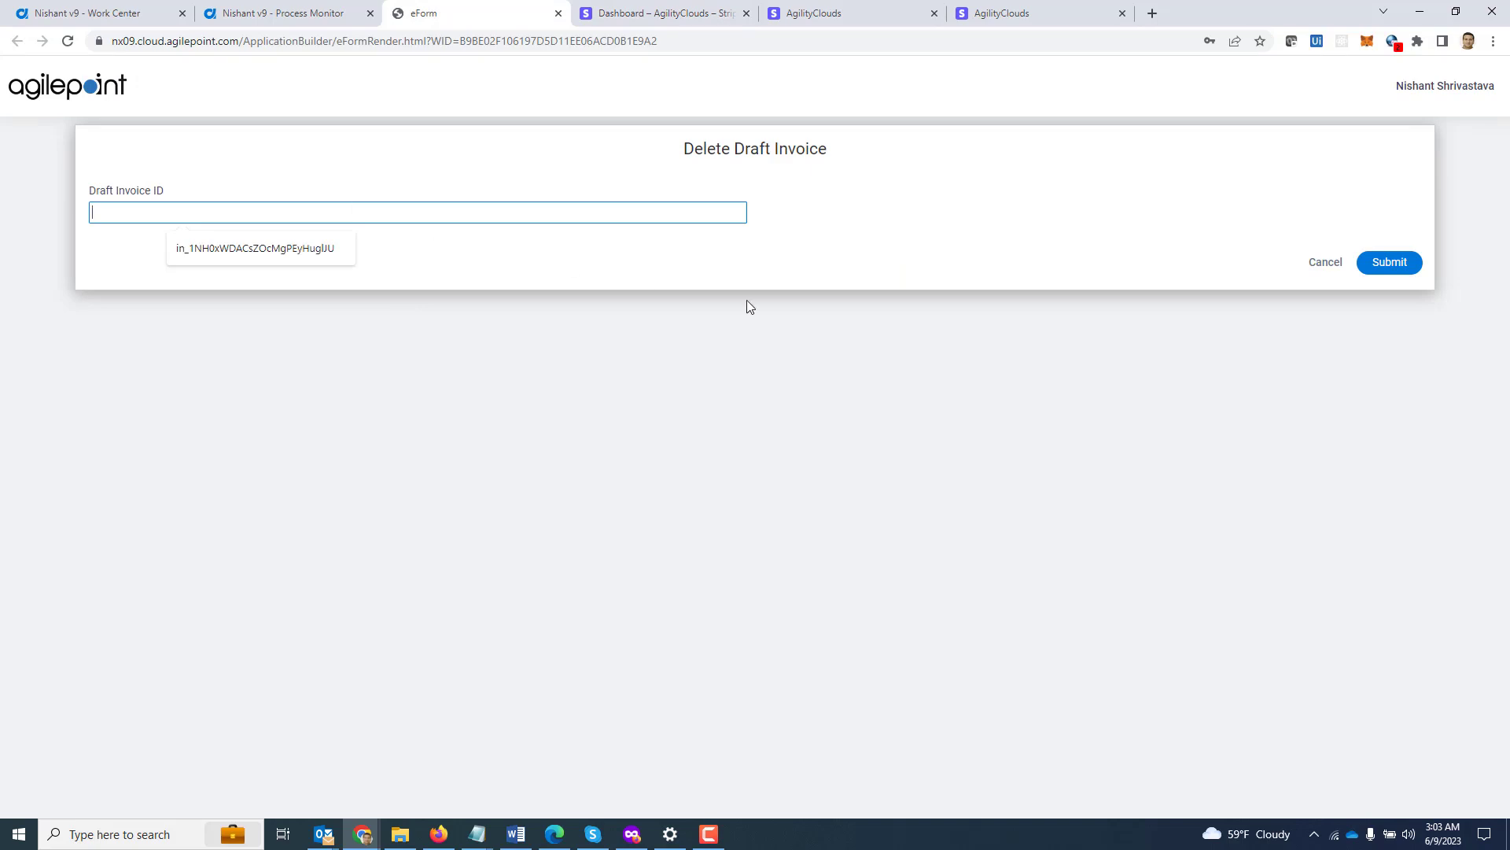
pyautogui.hotkey('ctrl', 'v')
pyautogui.click(1404, 261)
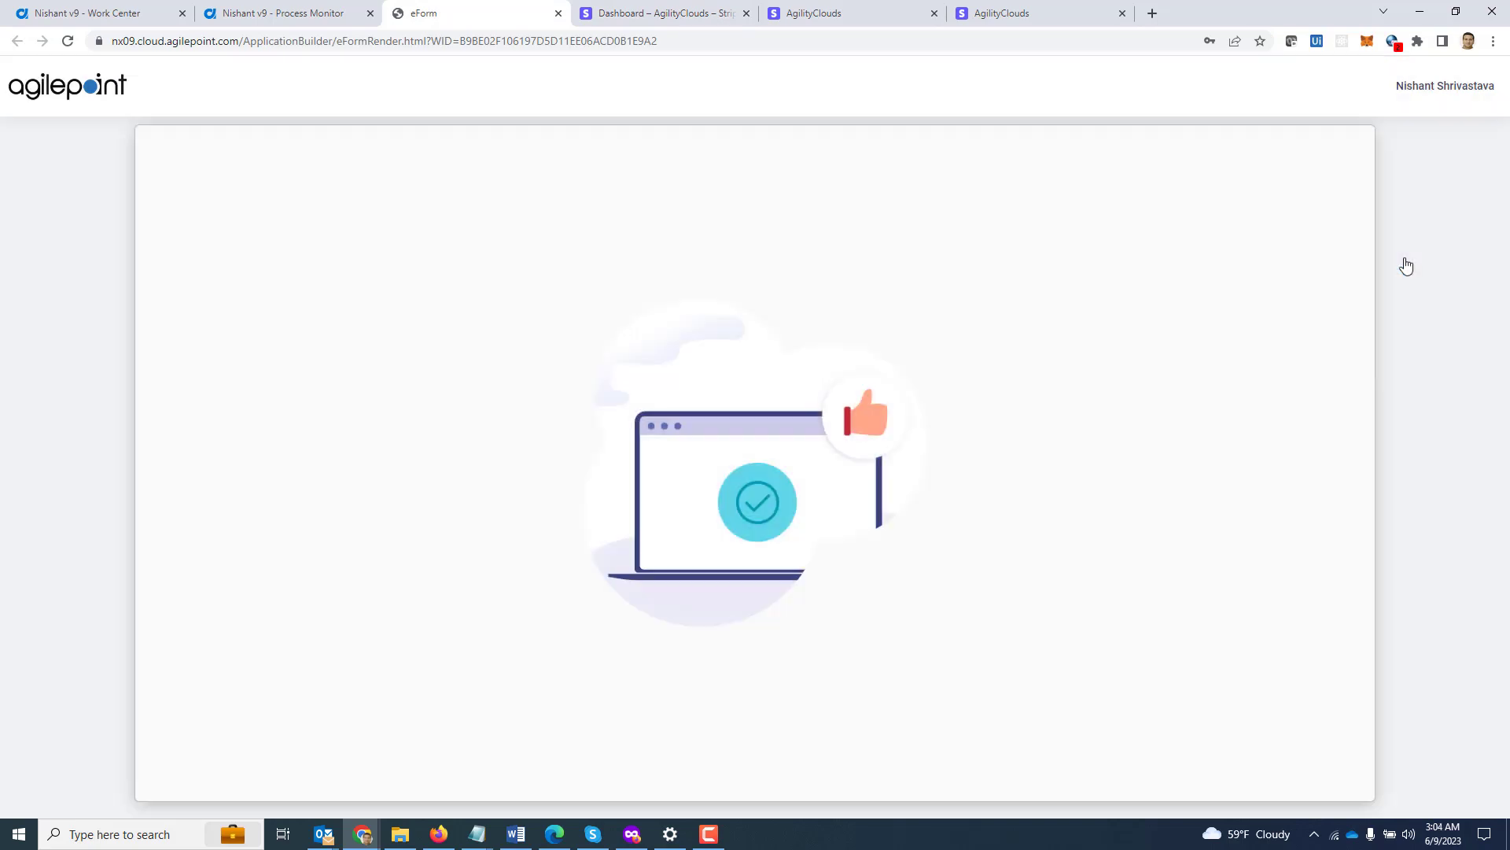
pyautogui.hotkey('ctrl', 'w')
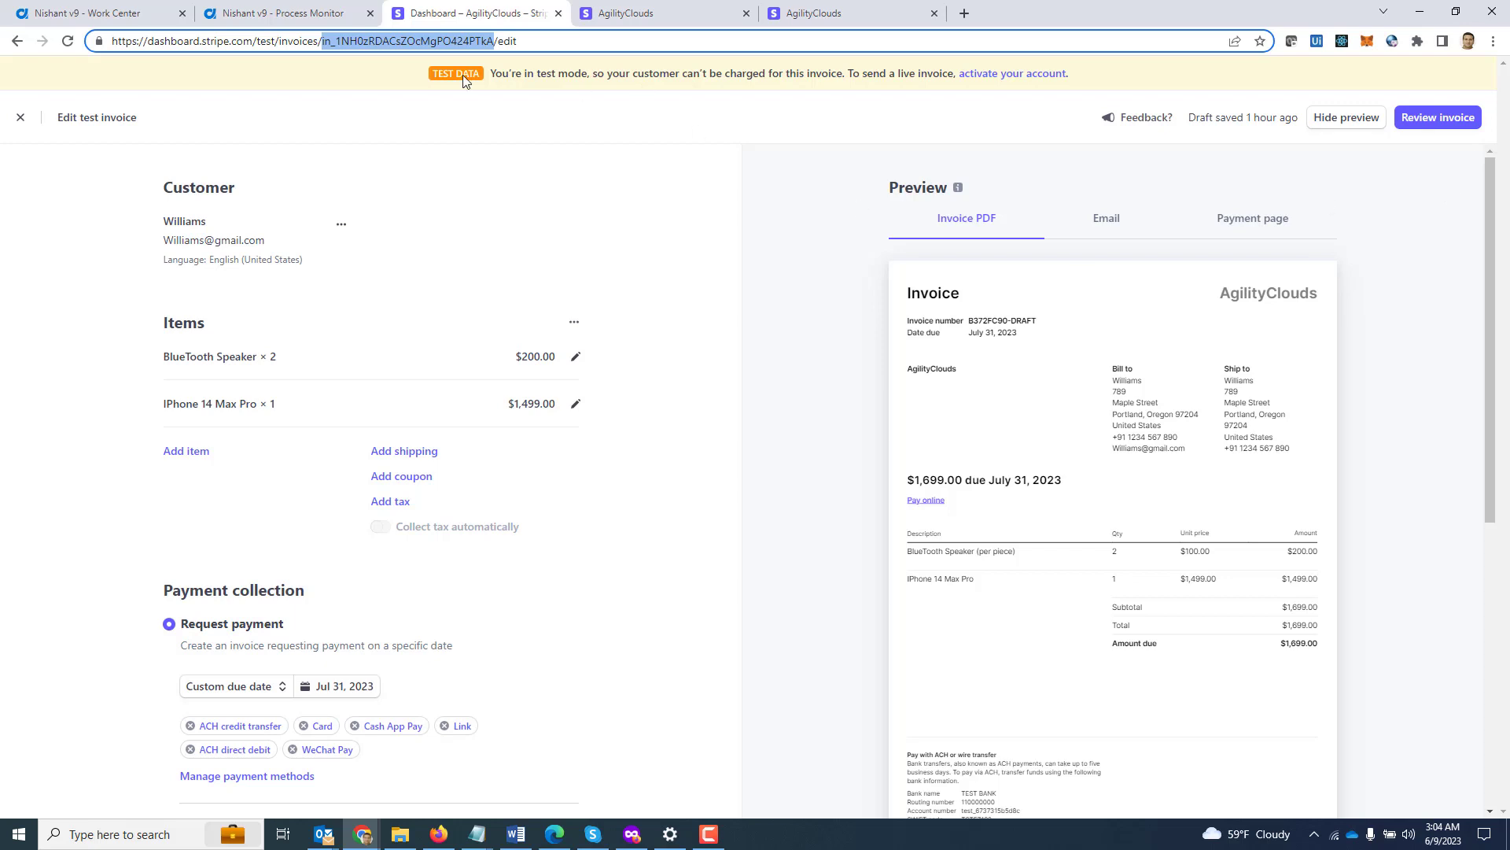
pyautogui.click(318, 8)
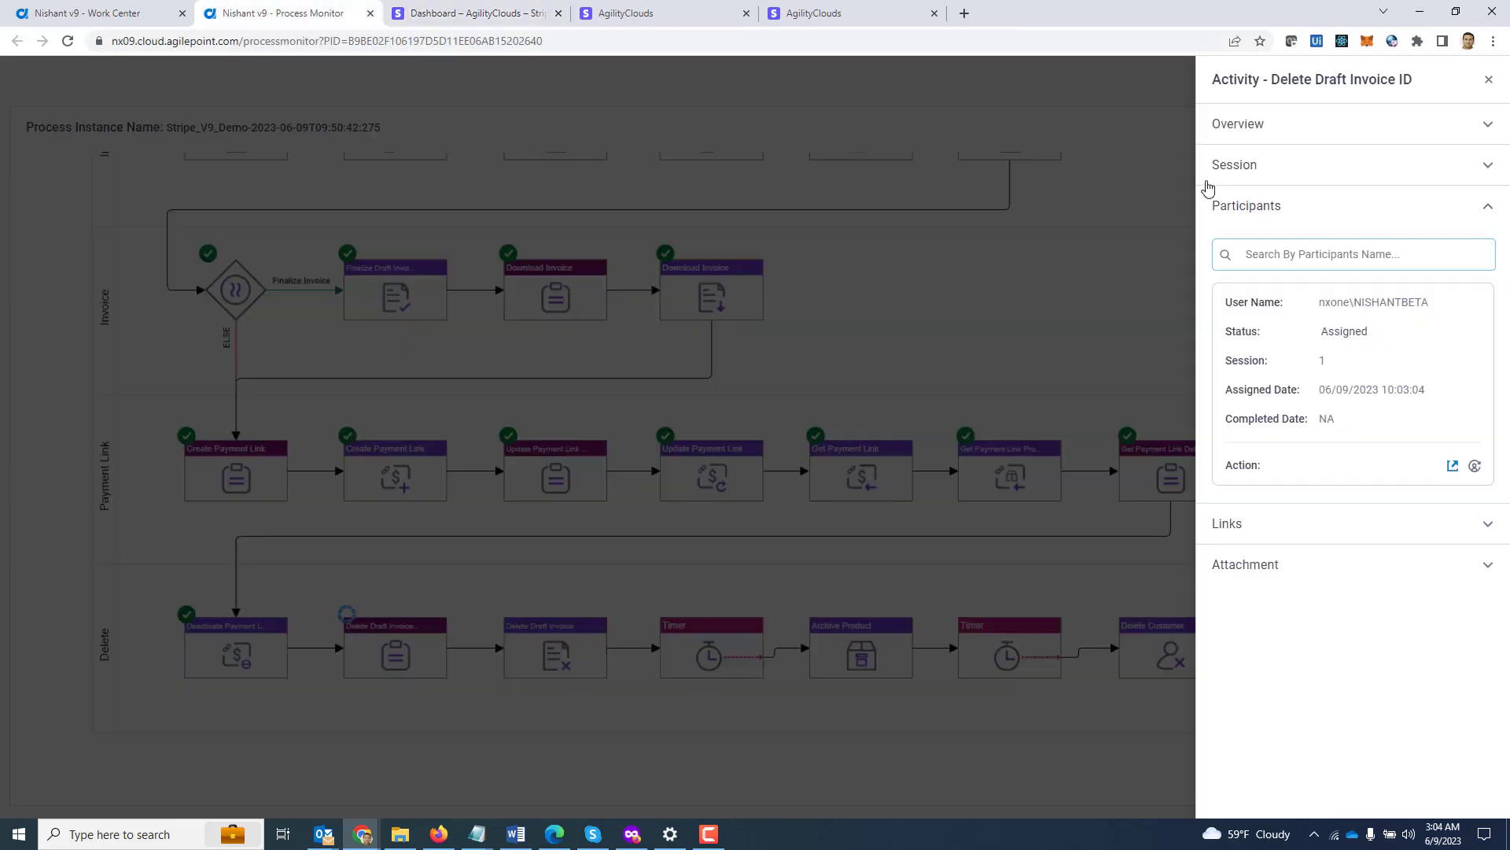
pyautogui.click(1488, 79)
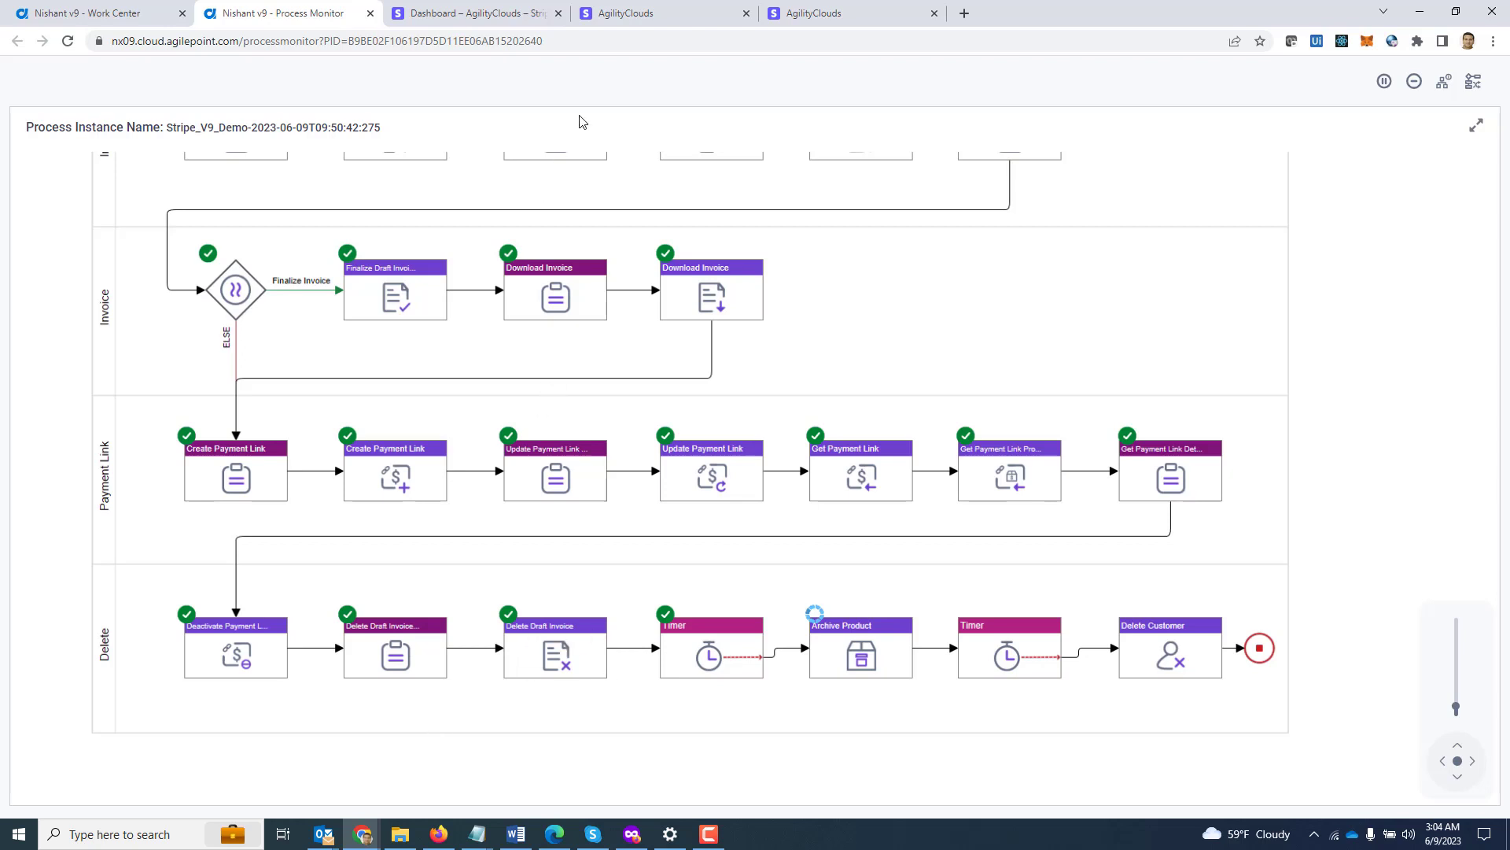
# Reload the draft invoice's edit page in Stripe to check whether the invoice still exists.
pyautogui.click(479, 16)
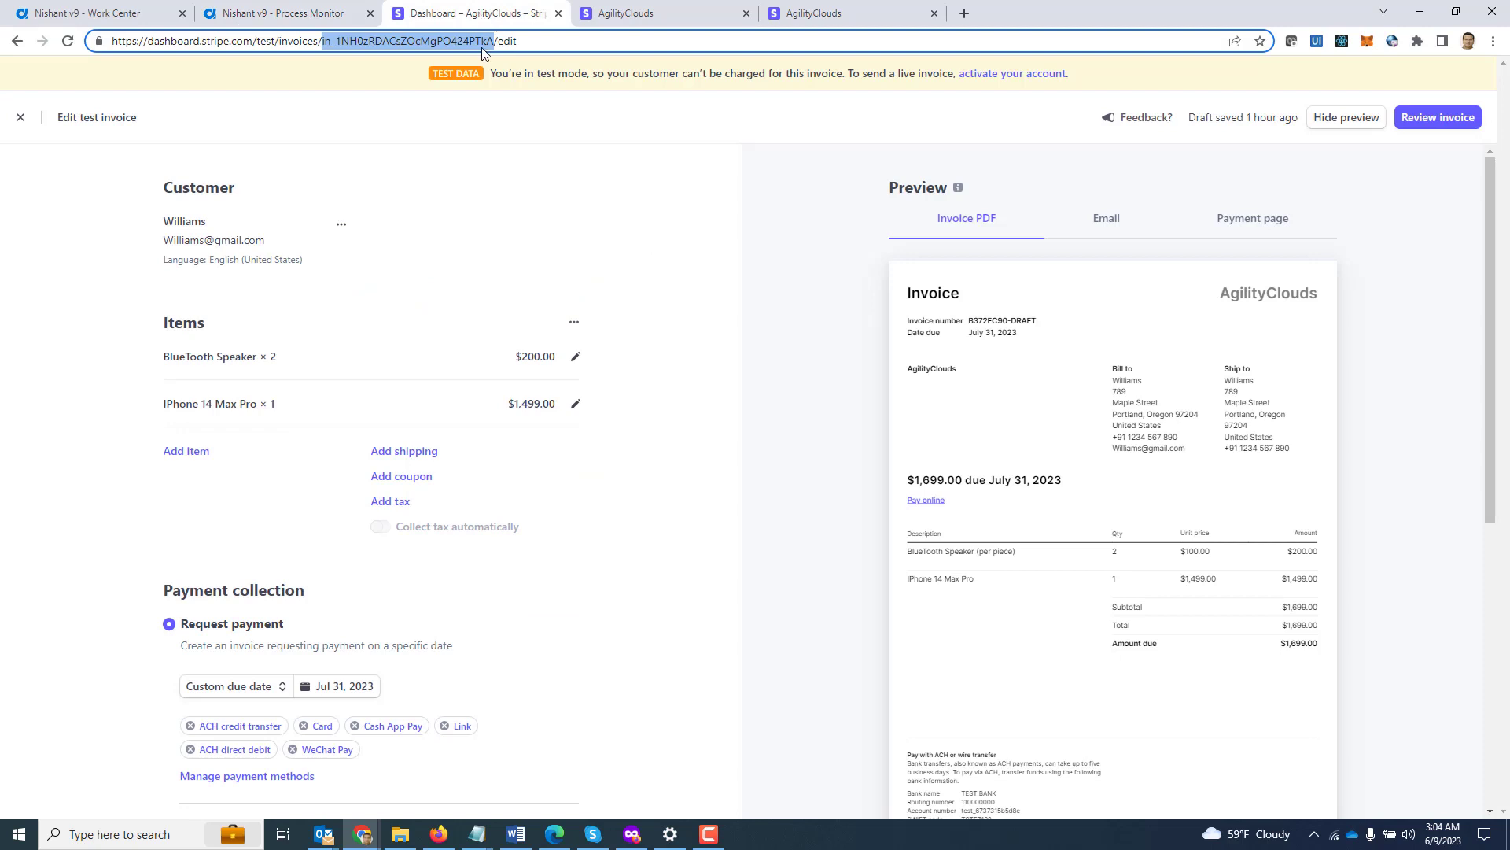
pyautogui.click(557, 44)
pyautogui.press('Return')
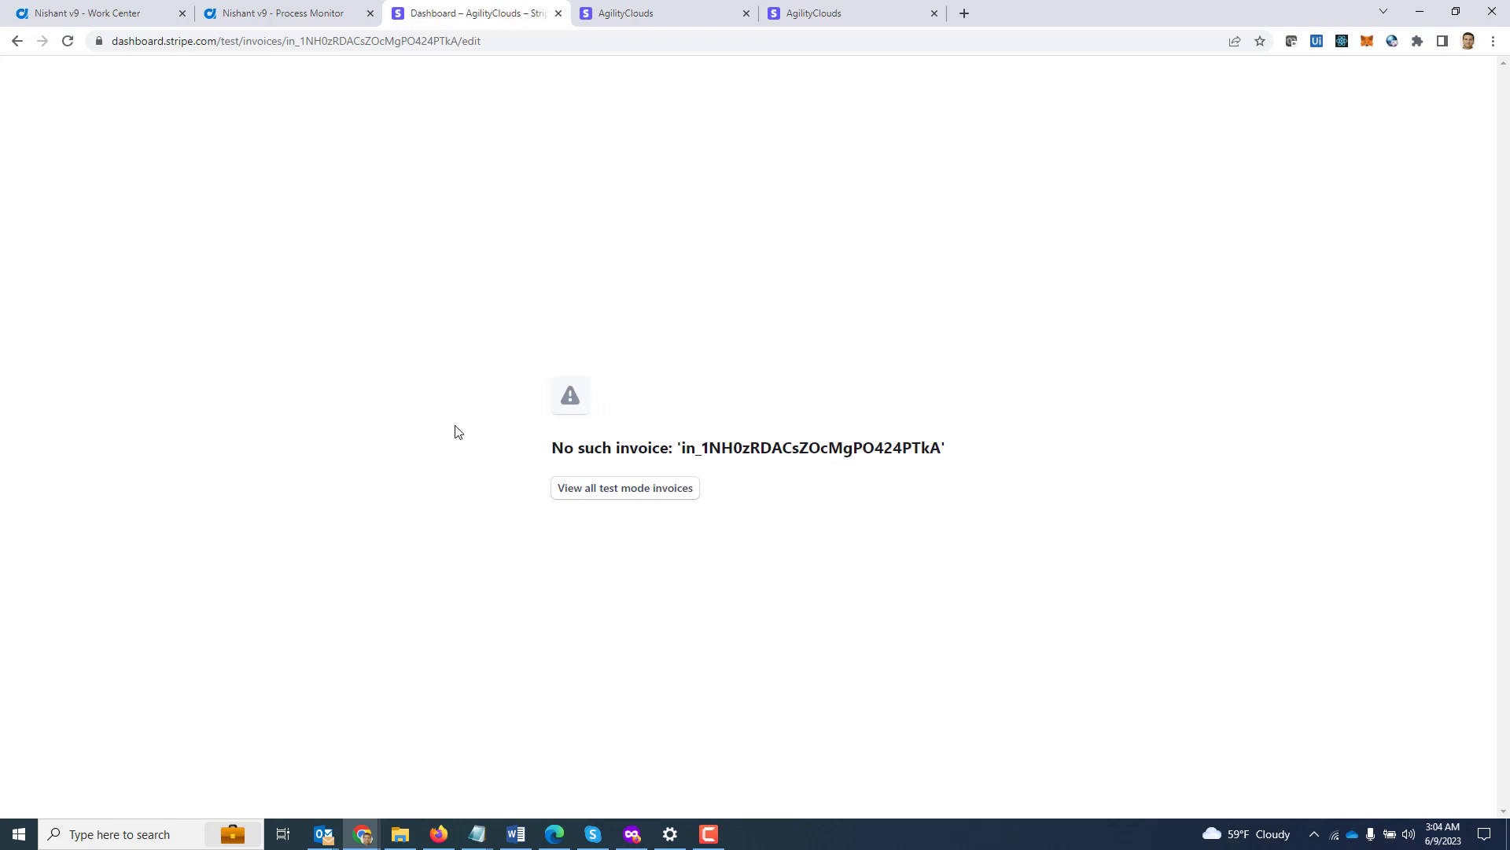
# Check the Archive Product activity in the process monitor and examine Stripe's draft invoices, available products and archived products.
pyautogui.click(266, 12)
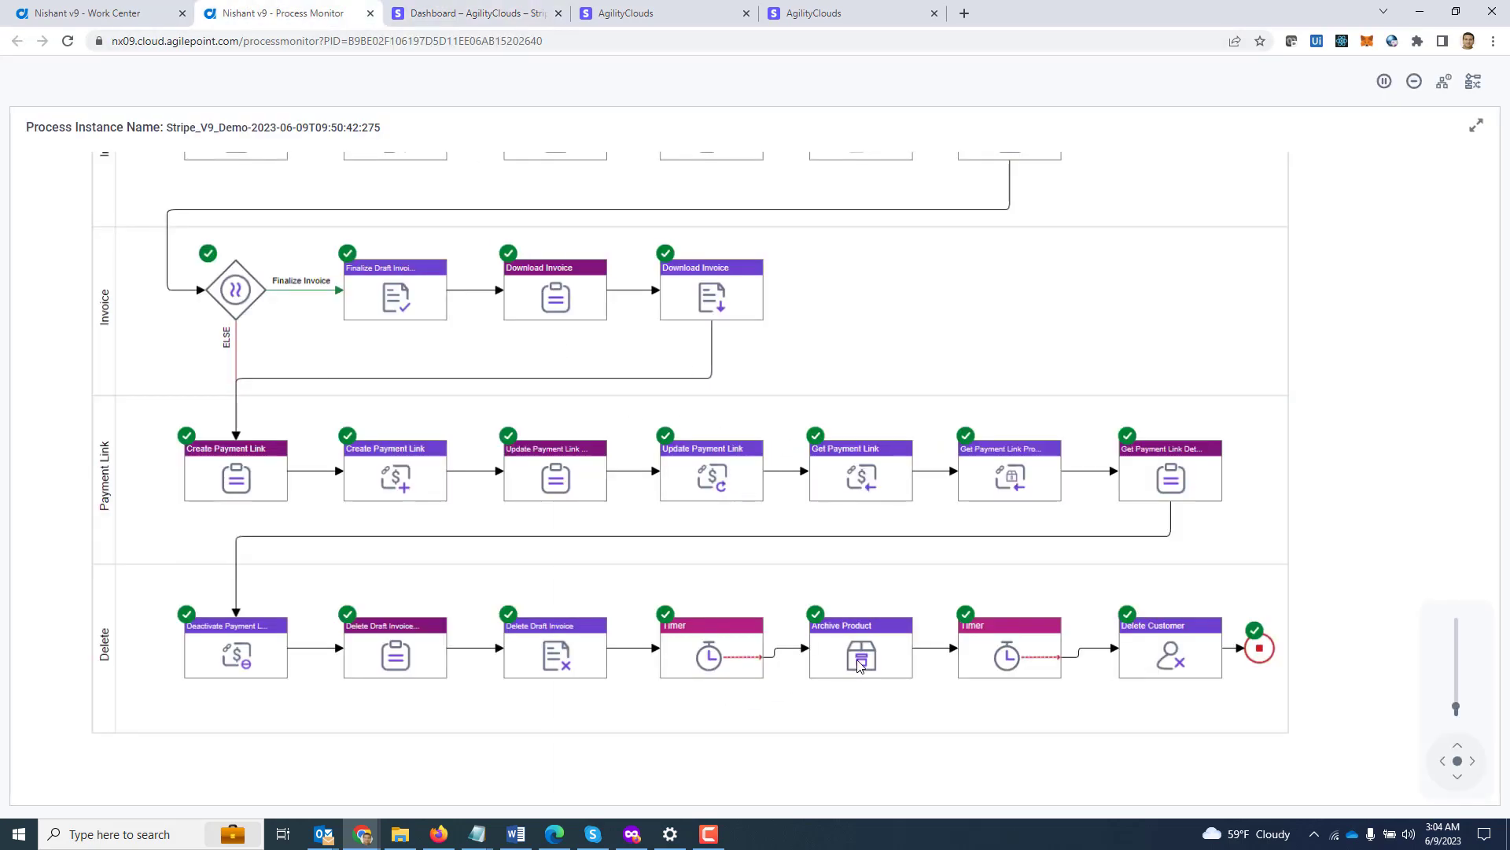
pyautogui.click(444, 12)
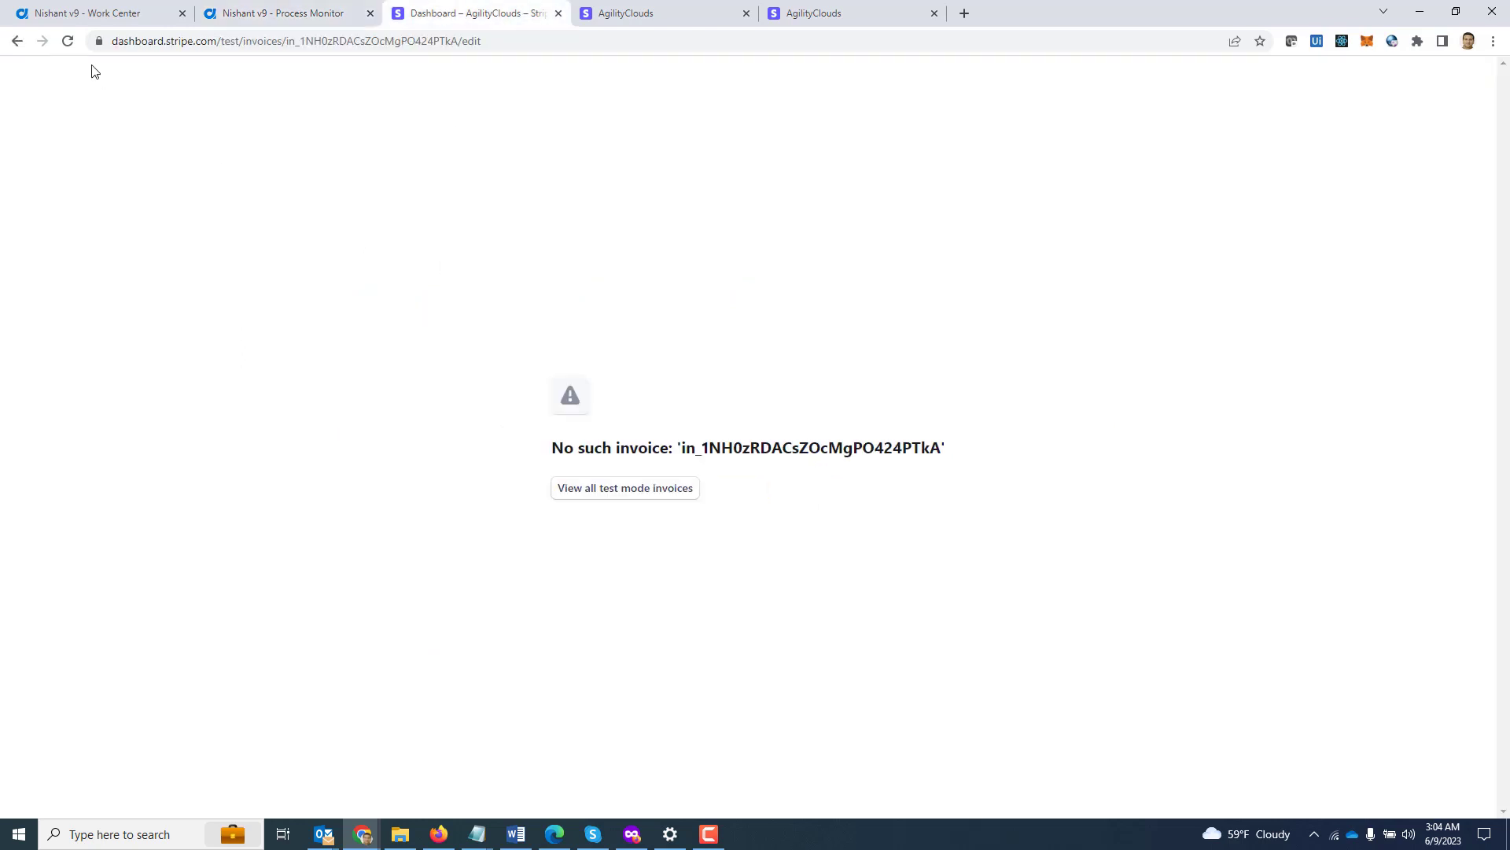
pyautogui.click(18, 41)
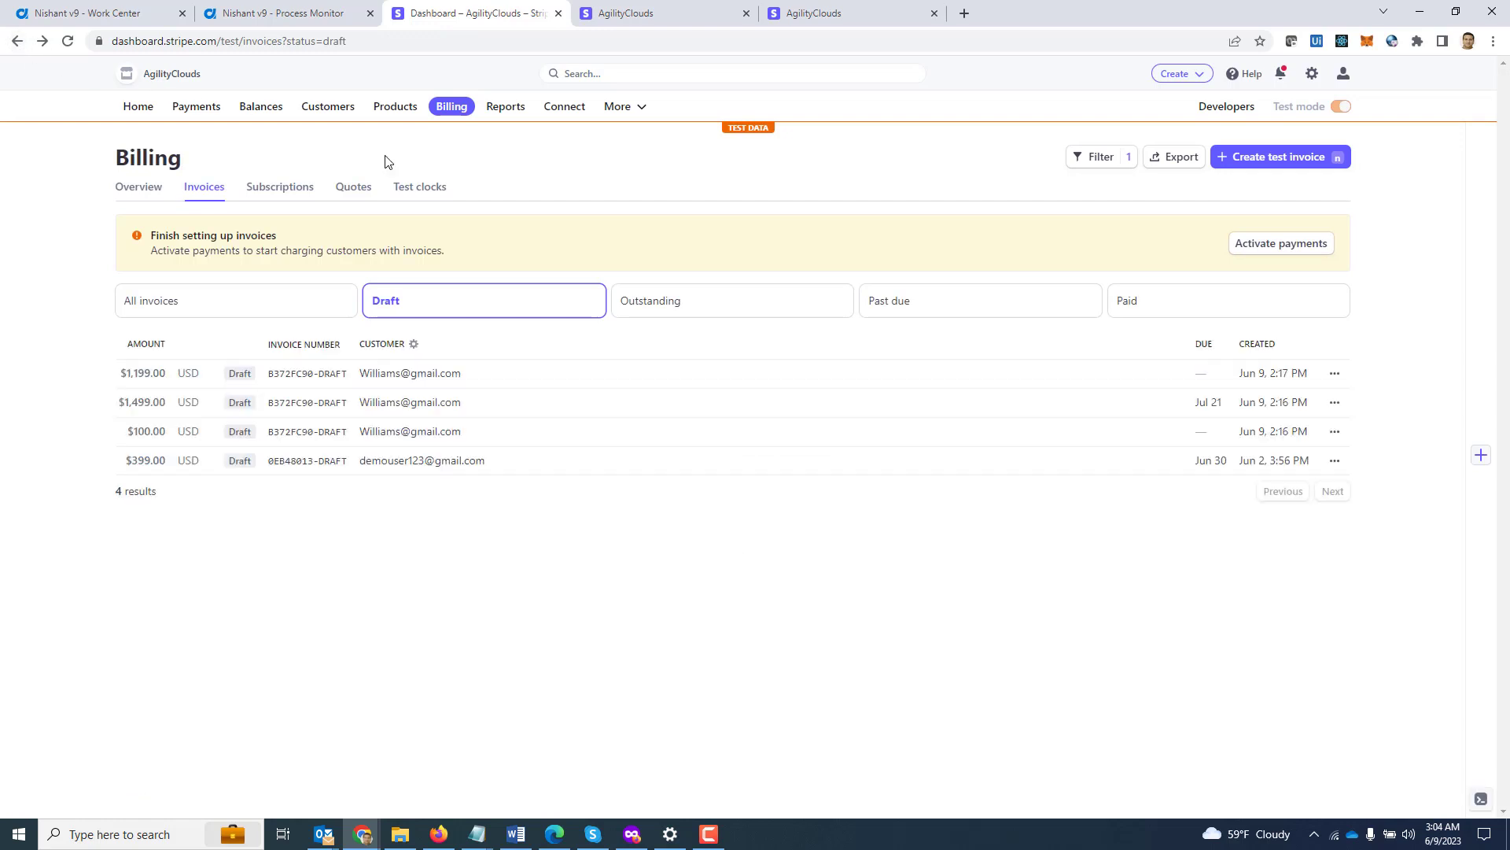
pyautogui.click(395, 107)
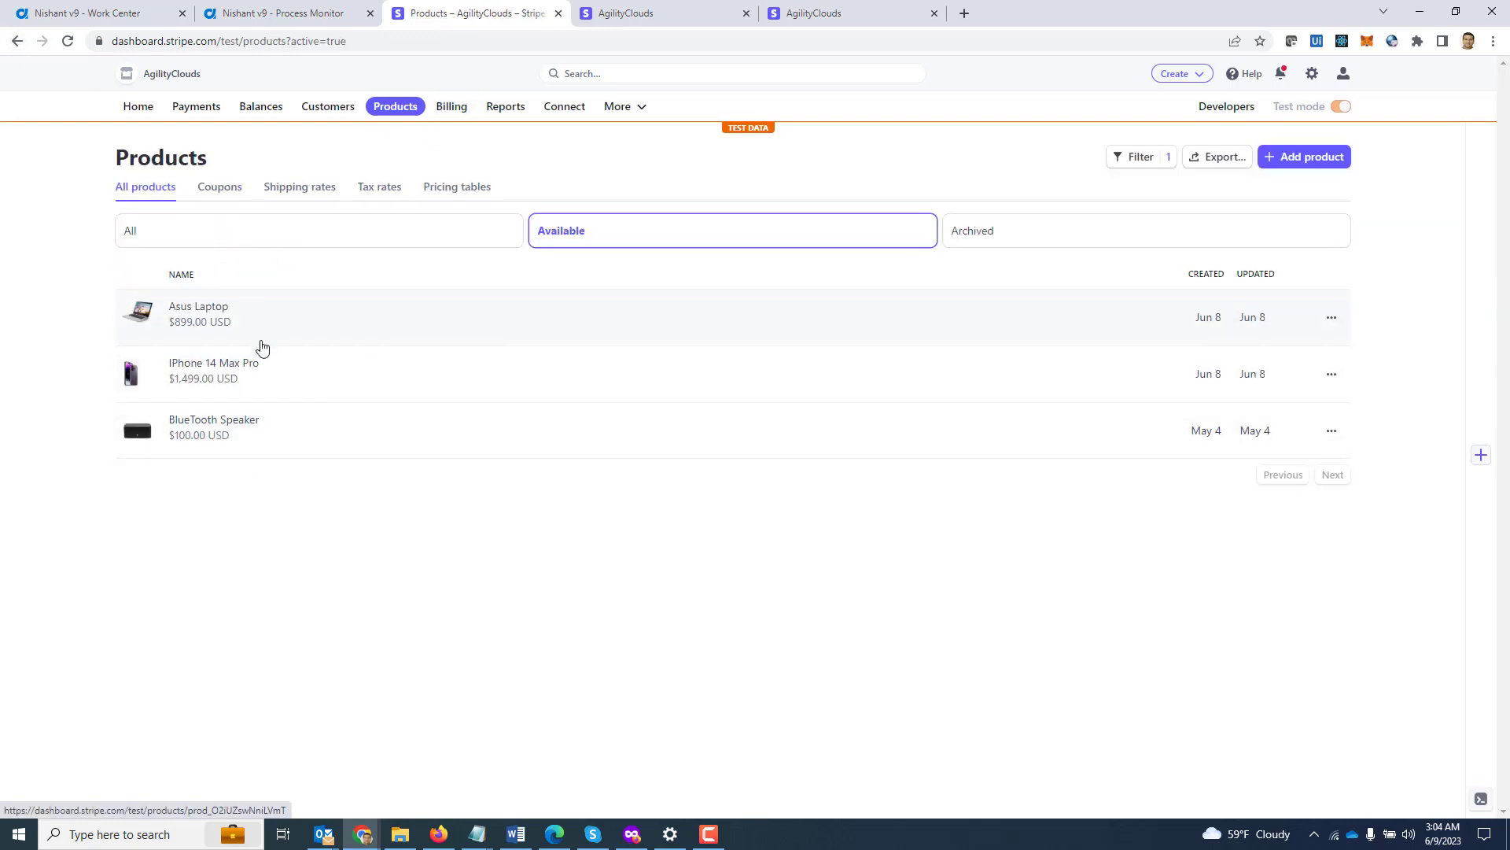
pyautogui.click(969, 235)
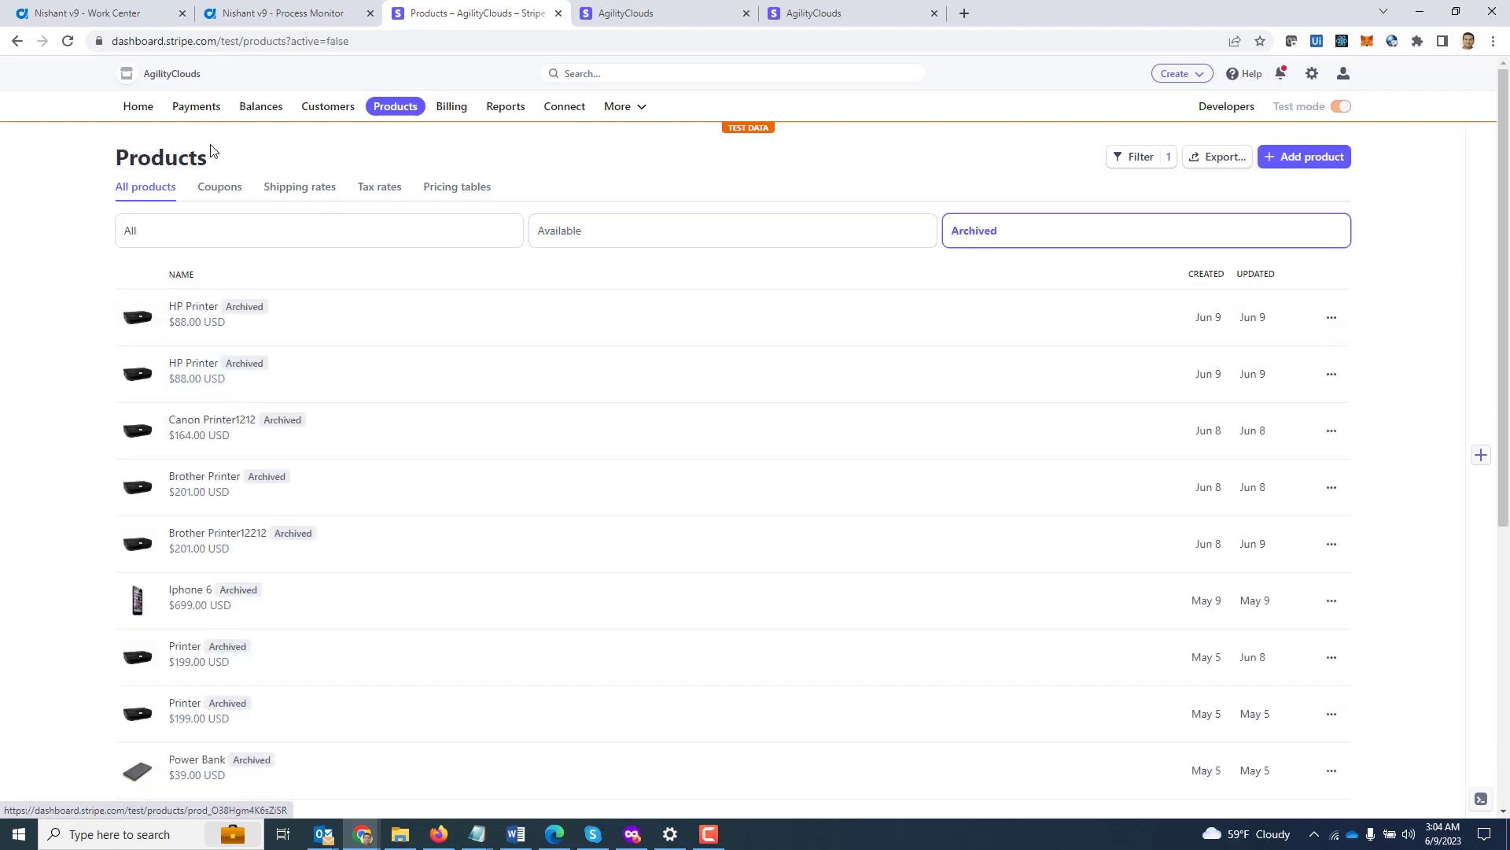
# Check the Delete Customer activity in the process monitor and open Stripe's customer list to verify the deletion.
pyautogui.click(276, 13)
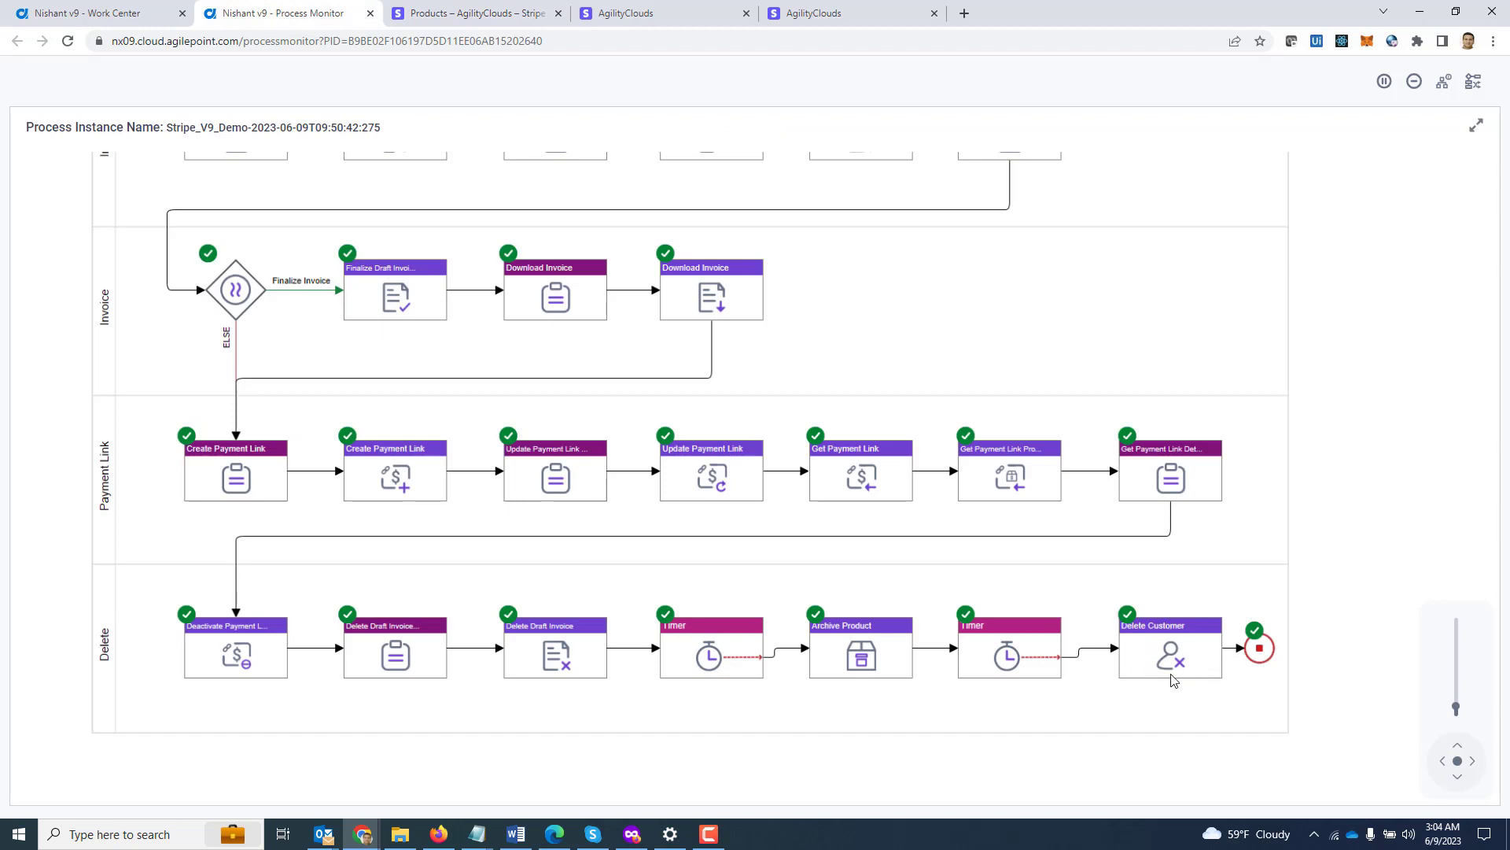
pyautogui.click(468, 14)
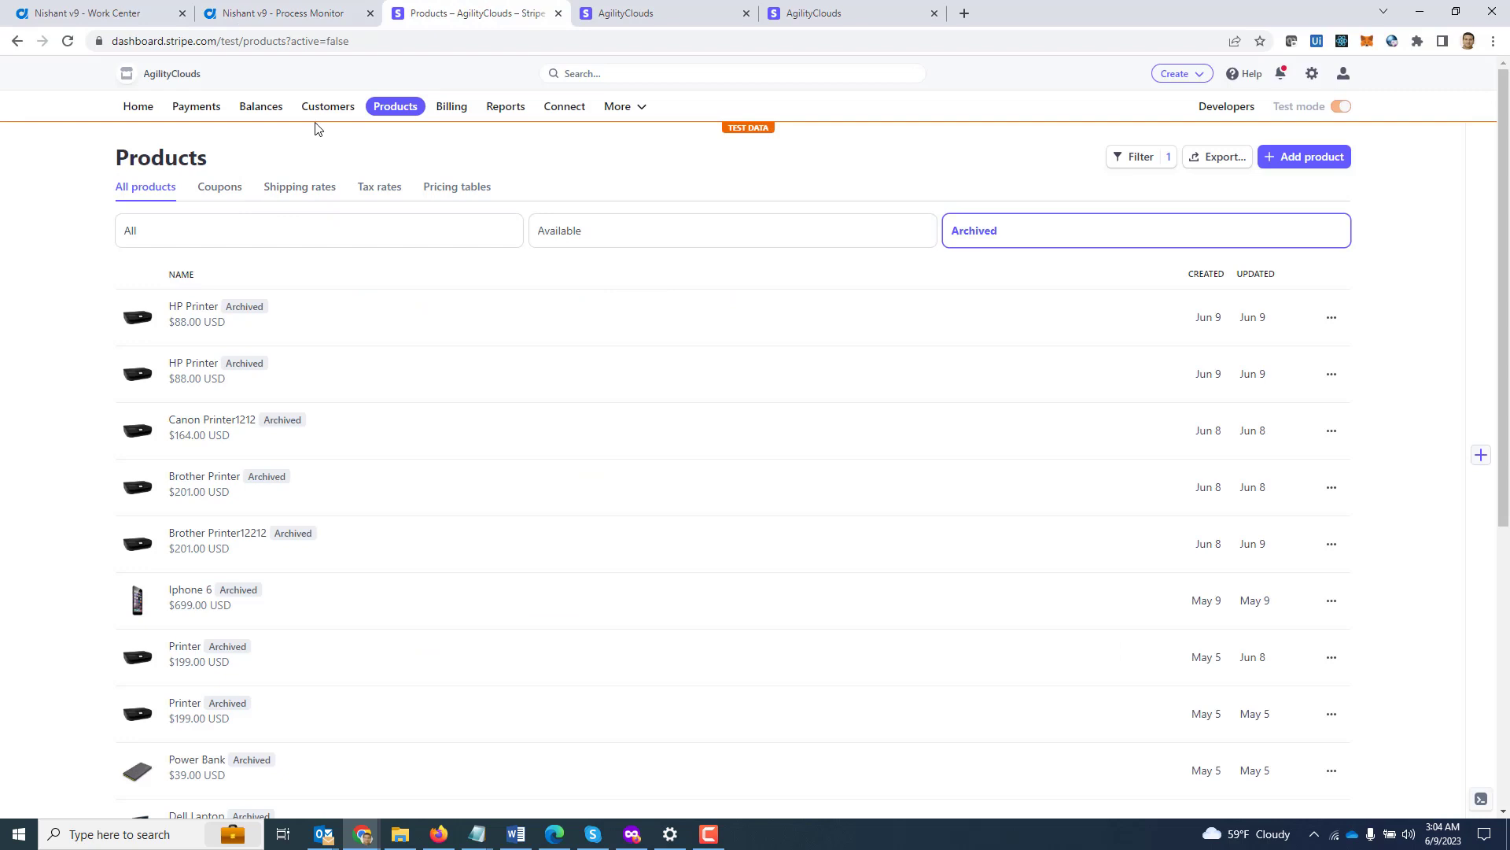
pyautogui.click(329, 108)
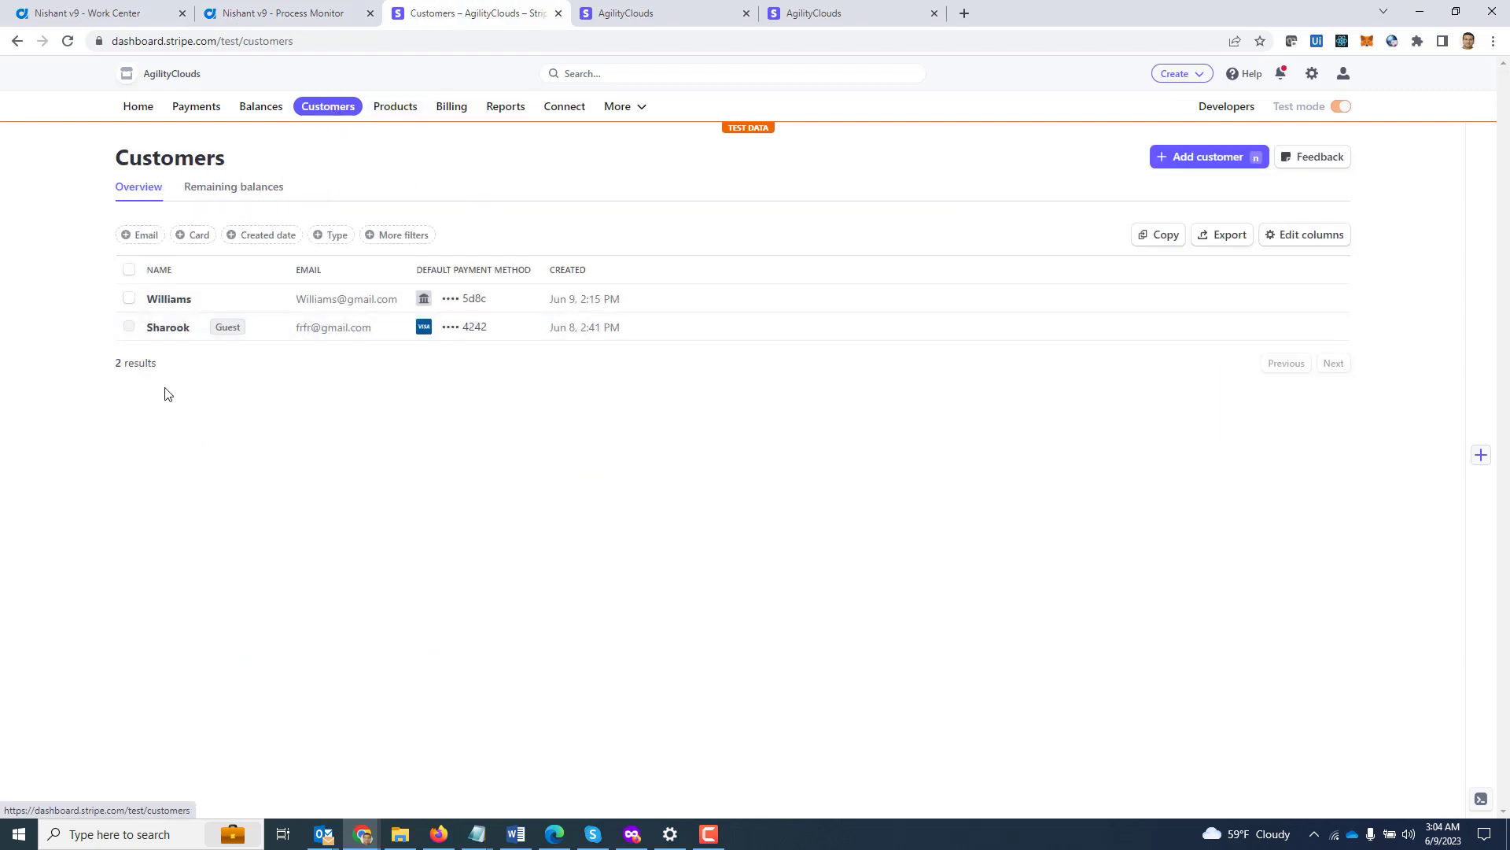